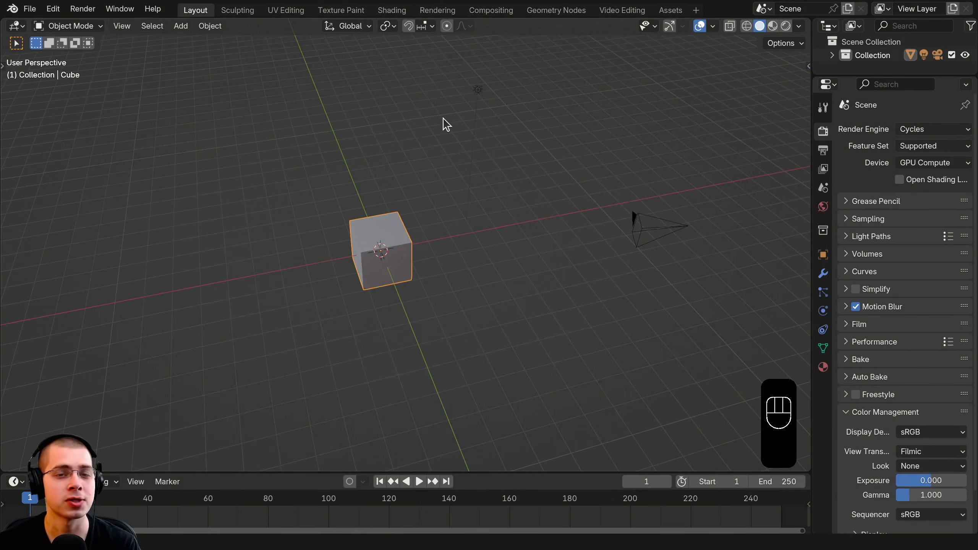
Step: Delete all the default objects from the scene
{"action": "middle_click_drag", "start_coordinate": [446, 122], "coordinate": [458, 66], "text": "shift"}
{"action": "key", "text": "a"}
{"action": "key", "text": "a"}
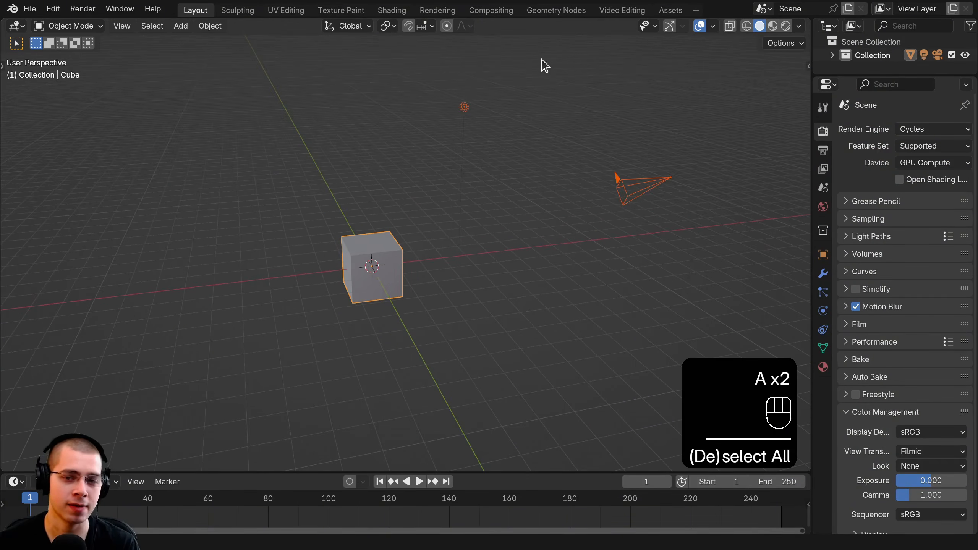
{"action": "key", "text": "x"}
{"action": "left_click", "coordinate": [458, 71]}
Step: Add a cube mesh at the world origin
{"action": "middle_click_drag", "start_coordinate": [382, 280], "coordinate": [398, 247], "text": "shift"}
{"action": "key", "text": "shift+a"}
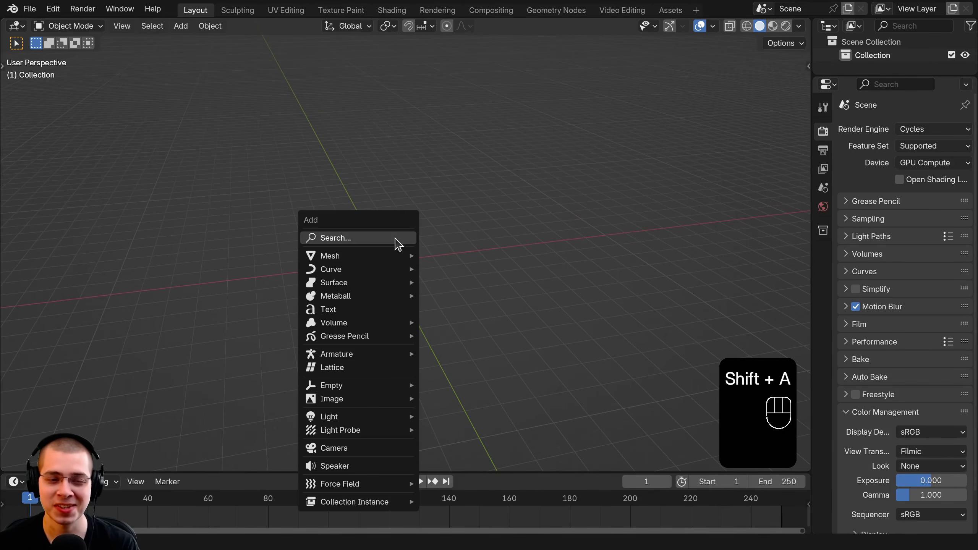
{"action": "mouse_move", "coordinate": [384, 259]}
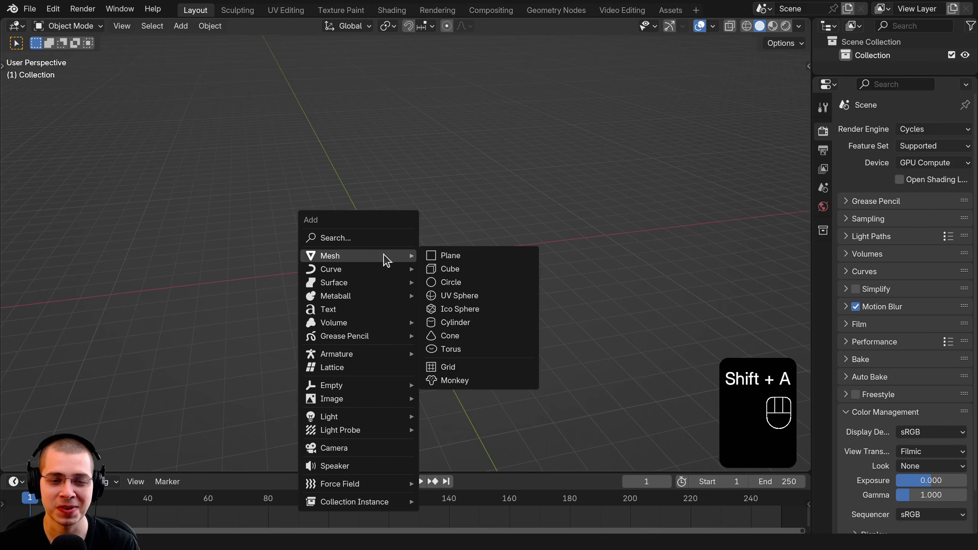
{"action": "left_click", "coordinate": [490, 275]}
{"action": "middle_click_drag", "start_coordinate": [284, 378], "coordinate": [453, 335], "text": "shift"}
{"action": "scroll", "coordinate": [539, 256], "scroll_direction": "up", "scroll_amount": 2}
{"action": "middle_click_drag", "start_coordinate": [539, 258], "coordinate": [535, 267]}
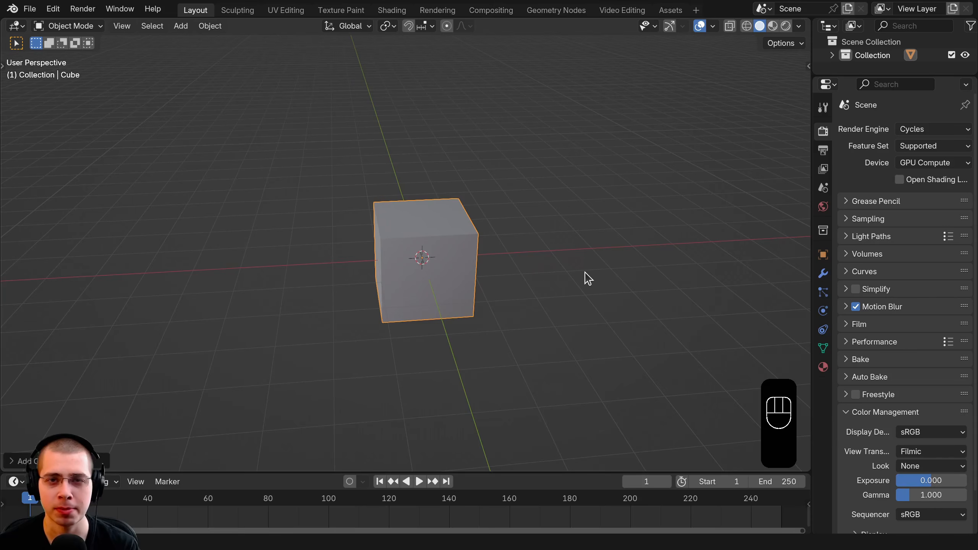
{"action": "middle_click_drag", "start_coordinate": [589, 278], "coordinate": [564, 279], "text": "shift"}
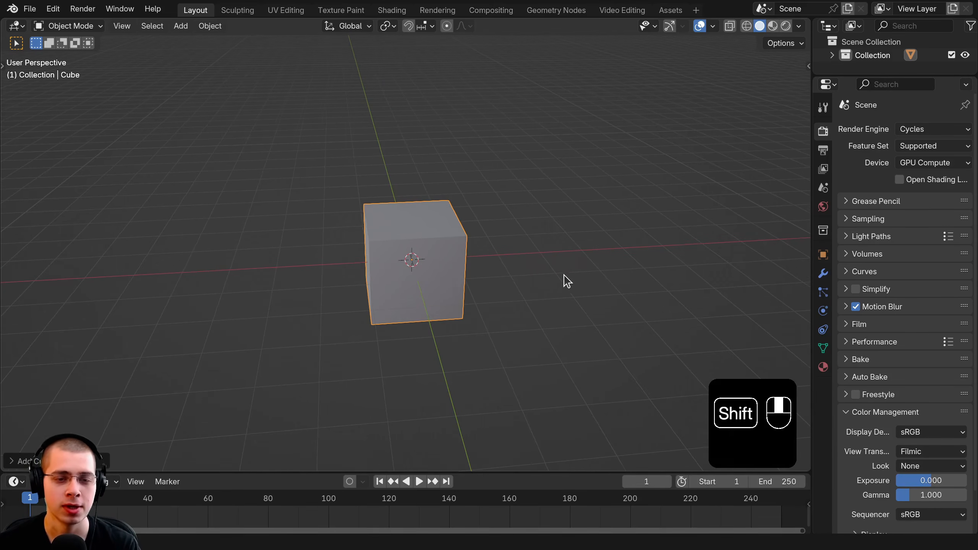
Step: Scale the cube uniformly by 0.2 and apply its scale
{"action": "type", "text": "s.2"}
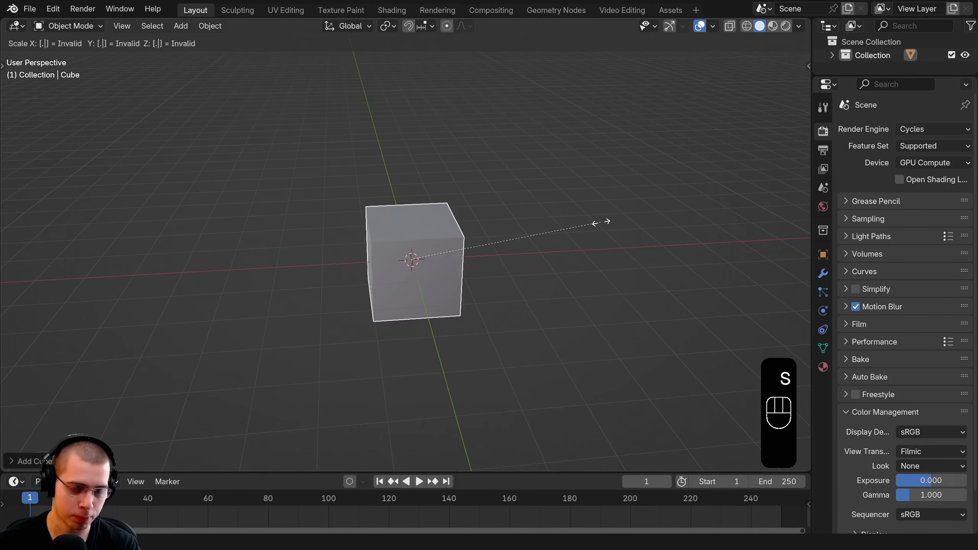
{"action": "key", "text": "Return"}
{"action": "scroll", "coordinate": [541, 219], "scroll_direction": "up", "scroll_amount": 6}
{"action": "key", "text": "ctrl+a"}
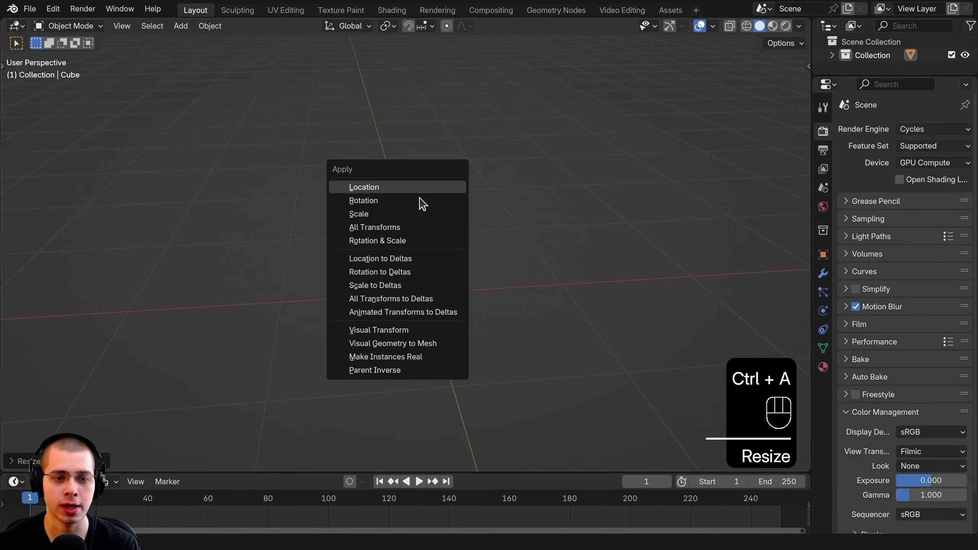
{"action": "left_click", "coordinate": [395, 216]}
{"action": "middle_click_drag", "start_coordinate": [397, 254], "coordinate": [504, 252]}
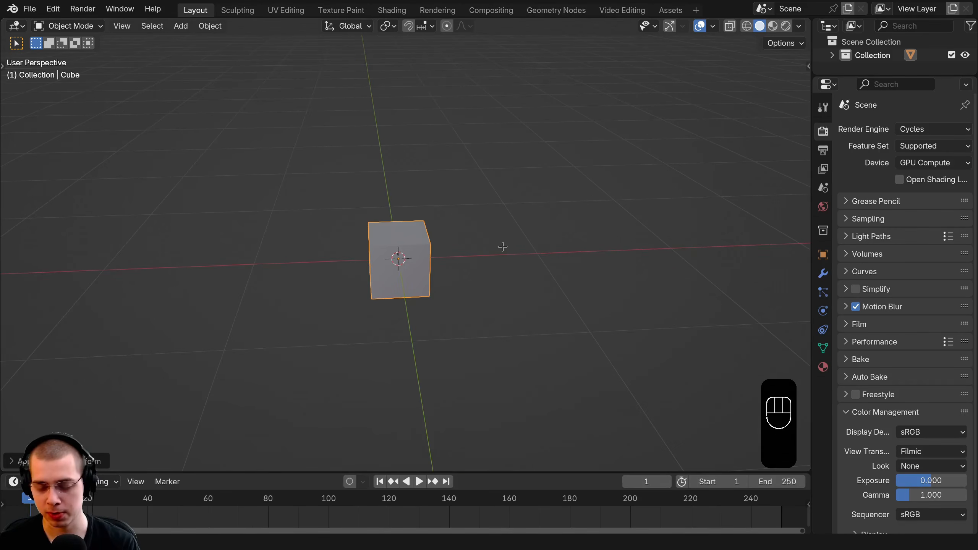
Step: Enter Edit Mode on the cube in front orthographic view and turn on snapping
{"action": "key", "text": "Tab"}
{"action": "key", "text": "KP_1"}
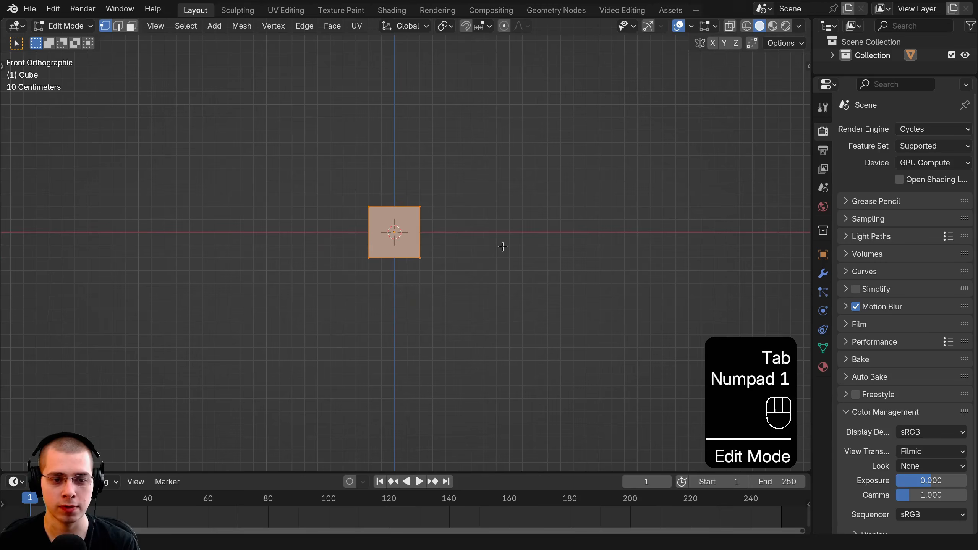
{"action": "scroll", "coordinate": [423, 249], "scroll_direction": "up", "scroll_amount": 6}
{"action": "middle_click_drag", "start_coordinate": [407, 234], "coordinate": [443, 269], "text": "shift"}
{"action": "scroll", "coordinate": [420, 252], "scroll_direction": "up", "scroll_amount": 2}
{"action": "middle_click_drag", "start_coordinate": [417, 251], "coordinate": [428, 245], "text": "shift"}
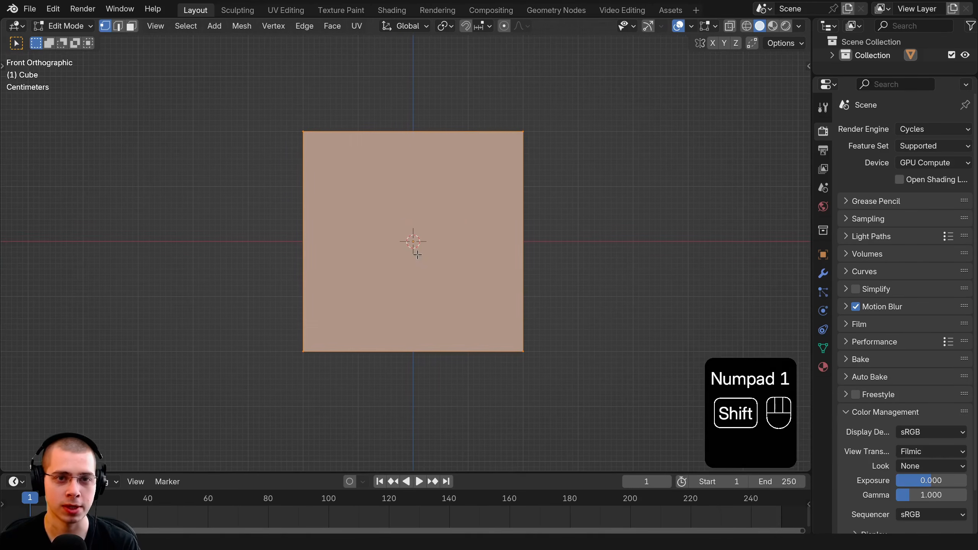
{"action": "left_click", "coordinate": [466, 26]}
{"action": "scroll", "coordinate": [431, 216], "scroll_direction": "down", "scroll_amount": 7}
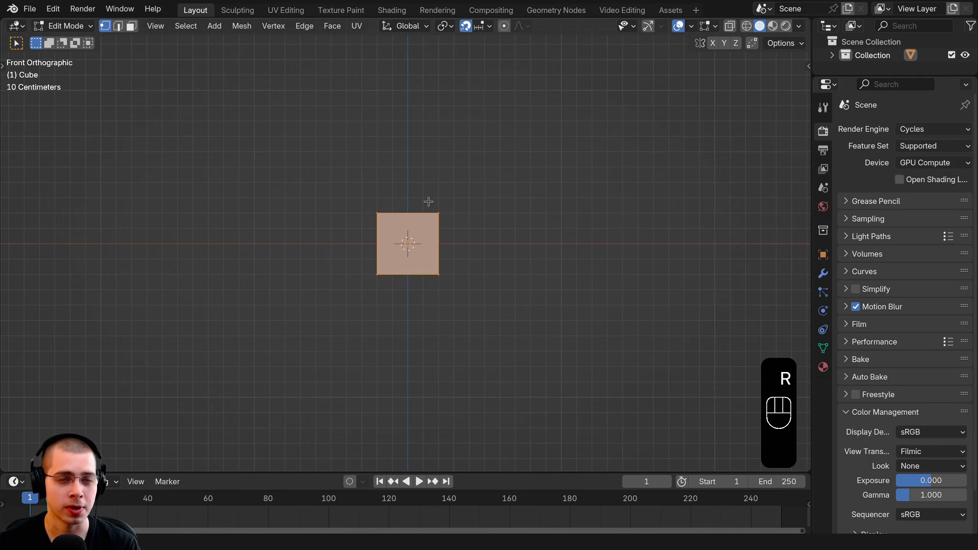
Step: Move the cube's whole mesh up 0.2 m along Z so its base sits on the object origin
{"action": "key", "text": "g"}
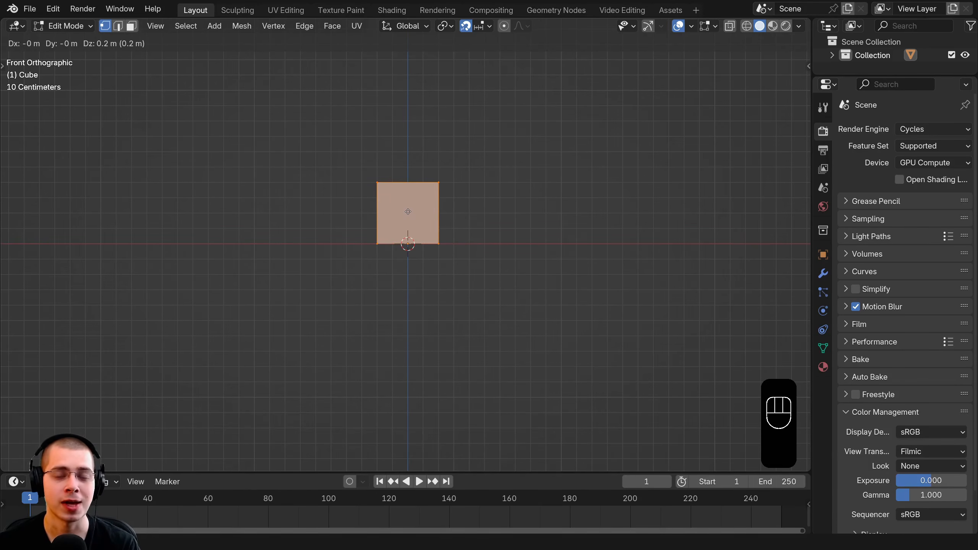
{"action": "right_click", "coordinate": [443, 228]}
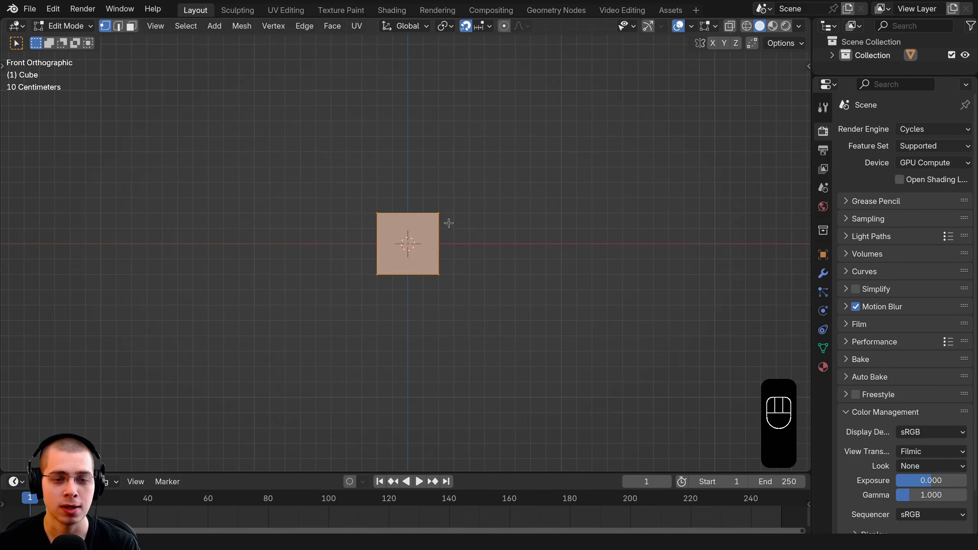
{"action": "scroll", "coordinate": [421, 304], "scroll_direction": "up", "scroll_amount": 2}
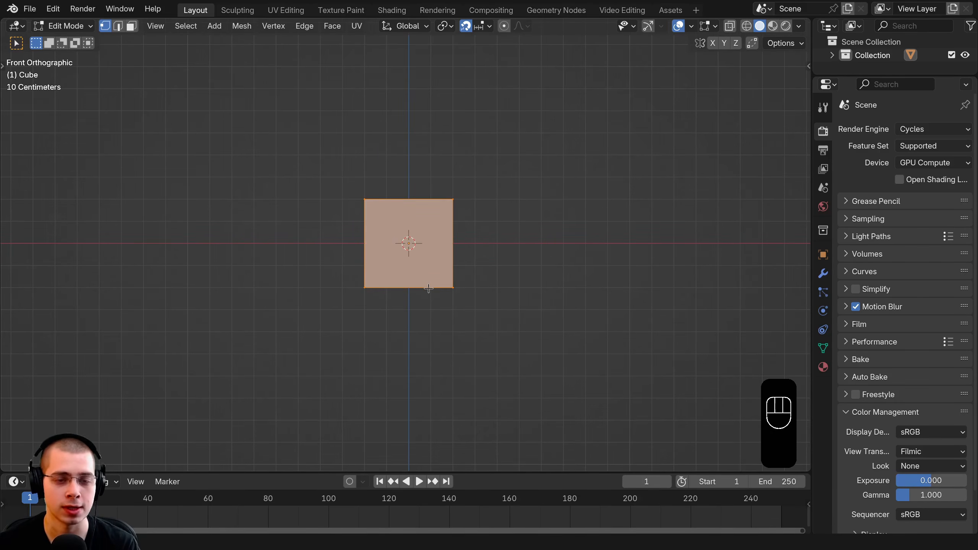
{"action": "key", "text": "g"}
{"action": "key", "text": "z"}
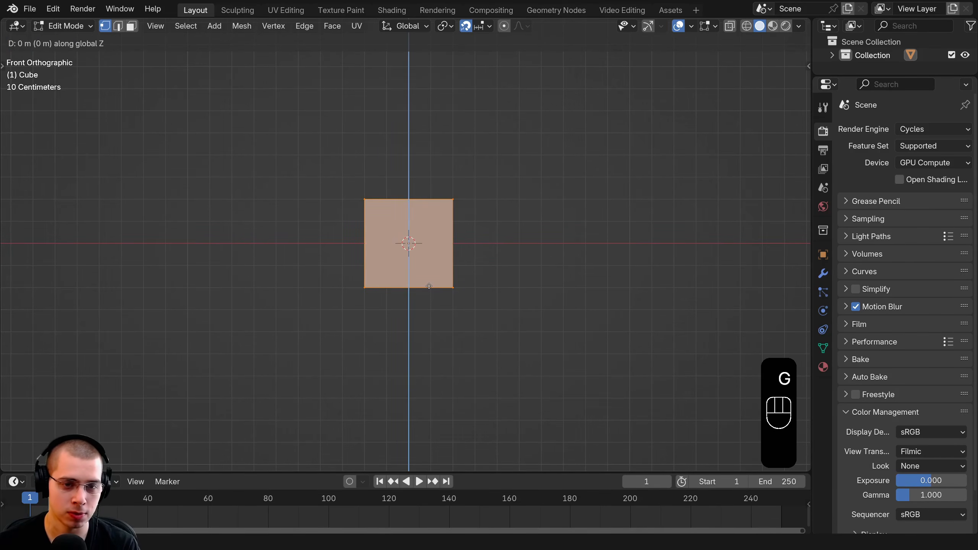
{"action": "left_click", "coordinate": [425, 236]}
{"action": "scroll", "coordinate": [347, 234], "scroll_direction": "up", "scroll_amount": 3}
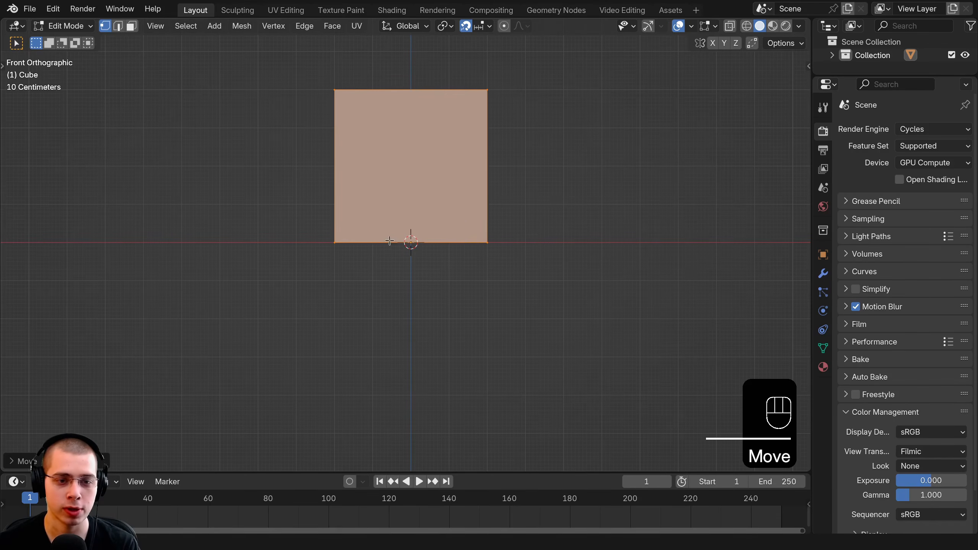
{"action": "scroll", "coordinate": [457, 249], "scroll_direction": "down", "scroll_amount": 2}
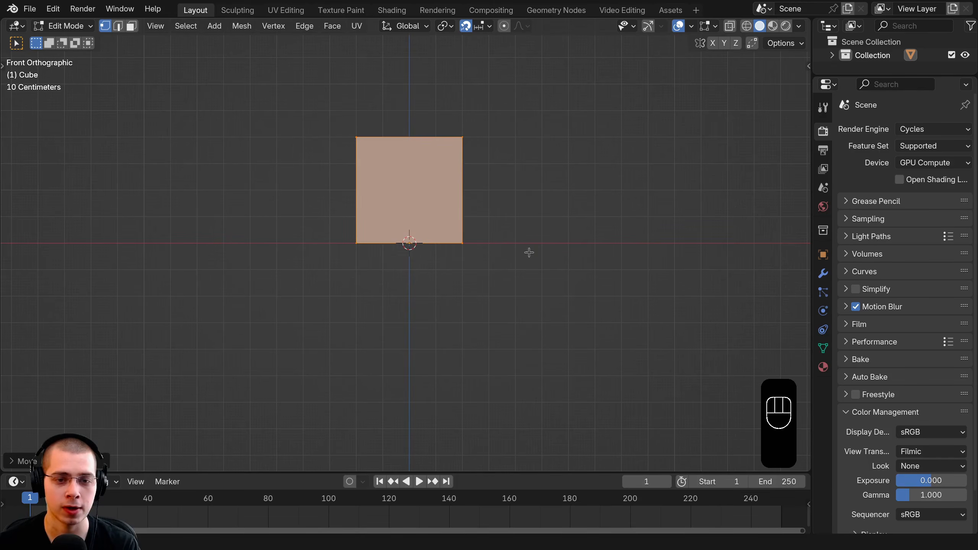
Step: Switch the viewport to wireframe shading
{"action": "scroll", "coordinate": [492, 259], "scroll_direction": "up", "scroll_amount": 2}
{"action": "key", "text": "z"}
{"action": "left_click", "coordinate": [421, 194]}
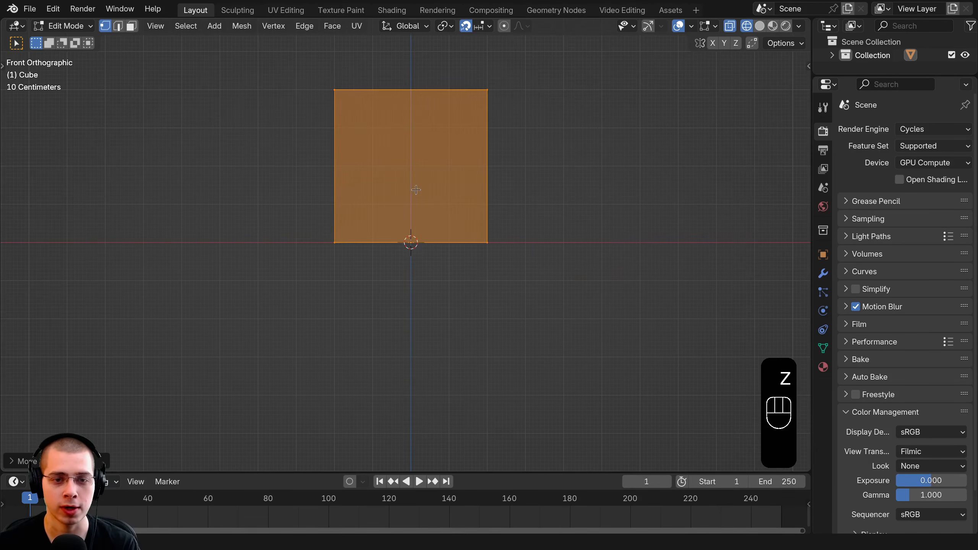
Step: Select only the cube's top vertices and lower them 0.2 m along Z to halve the block's height
{"action": "key", "text": "a"}
{"action": "key", "text": "n"}
{"action": "key", "text": "n"}
{"action": "key", "text": "b"}
{"action": "key", "text": "b"}
{"action": "left_click_drag", "start_coordinate": [266, 46], "coordinate": [643, 176]}
{"action": "scroll", "coordinate": [500, 94], "scroll_direction": "down", "scroll_amount": 2}
{"action": "key", "text": "g"}
{"action": "key", "text": "z"}
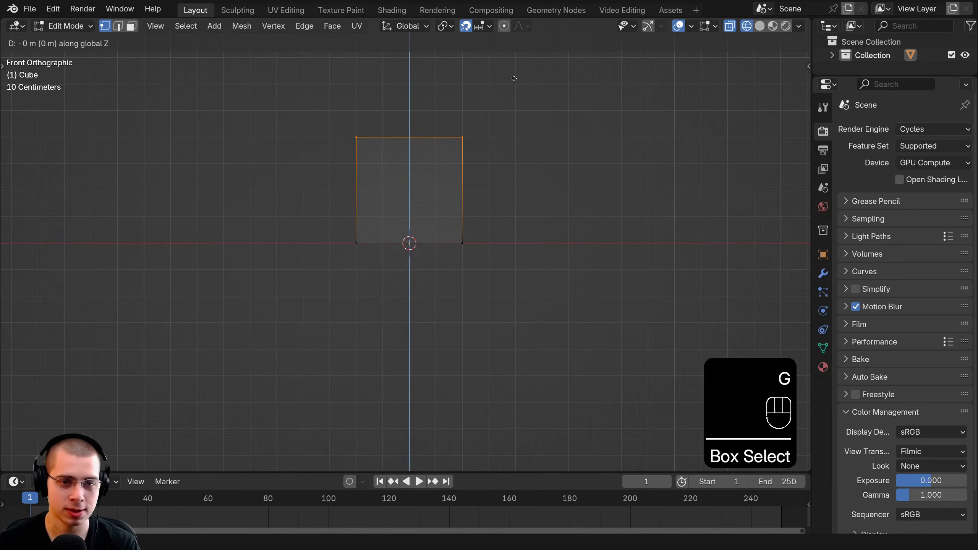
{"action": "left_click", "coordinate": [517, 126]}
{"action": "scroll", "coordinate": [334, 171], "scroll_direction": "up", "scroll_amount": 1}
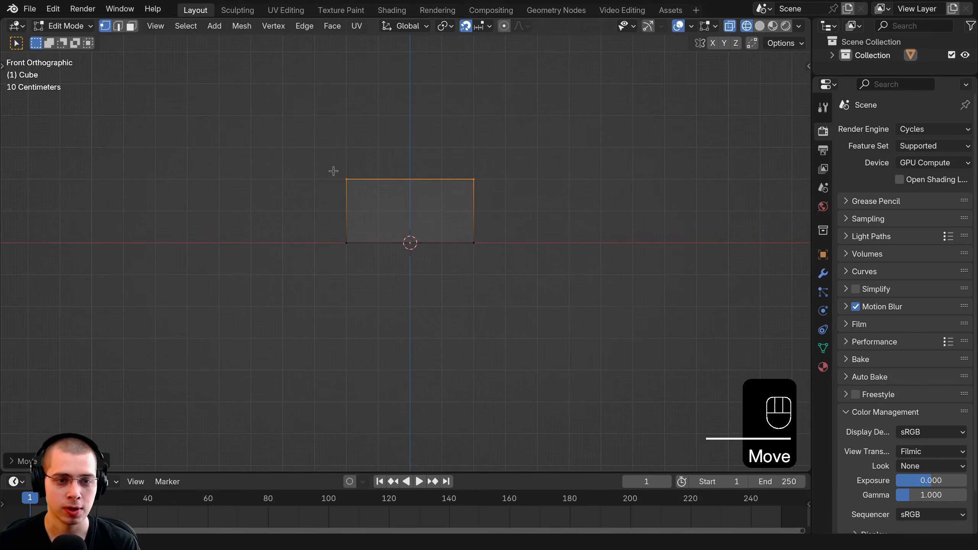
{"action": "middle_click_drag", "start_coordinate": [392, 247], "coordinate": [394, 258], "text": "shift"}
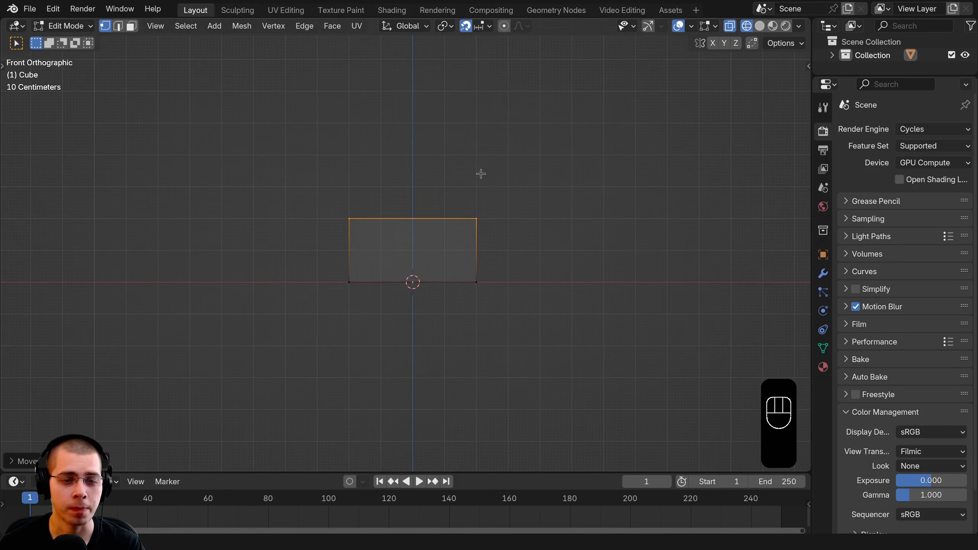
Step: Return to Object Mode, switch to solid shading and view the block in perspective
{"action": "key", "text": "Tab"}
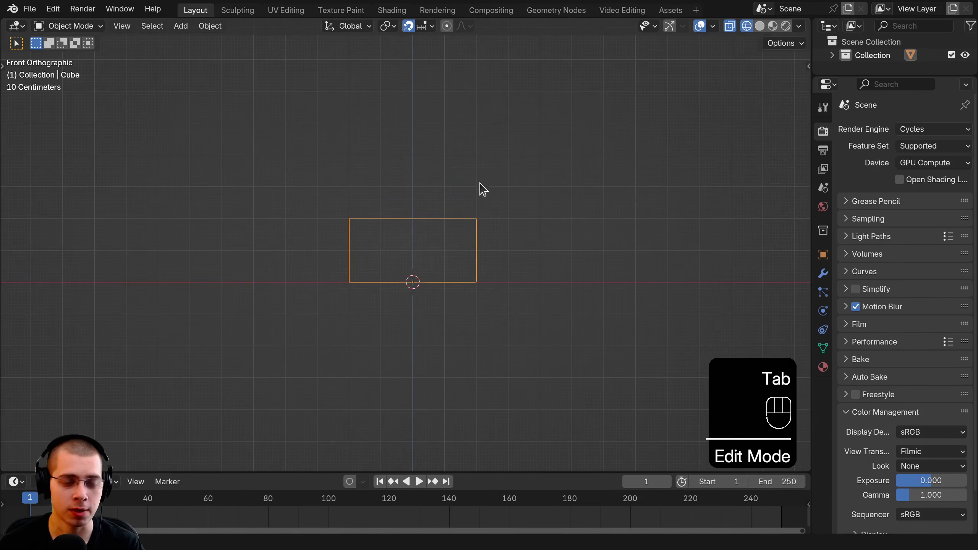
{"action": "middle_click_drag", "start_coordinate": [481, 190], "coordinate": [440, 199]}
{"action": "key", "text": "z"}
{"action": "left_click", "coordinate": [662, 178]}
{"action": "mouse_move", "coordinate": [350, 266]}
{"action": "middle_mouse_down"}
{"action": "mouse_move", "coordinate": [312, 300]}
{"action": "mouse_move", "coordinate": [391, 232]}
{"action": "middle_mouse_up"}
{"action": "scroll", "coordinate": [312, 300], "scroll_direction": "down", "scroll_amount": 2}
{"action": "scroll", "coordinate": [312, 300], "scroll_direction": "up", "scroll_amount": 1}
{"action": "scroll", "coordinate": [374, 192], "scroll_direction": "up", "scroll_amount": 1}
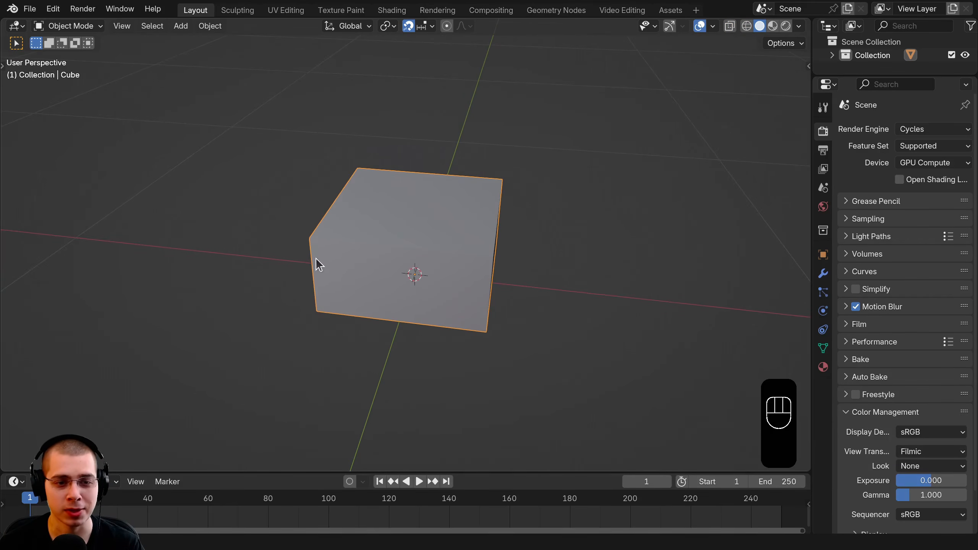
{"action": "middle_click_drag", "start_coordinate": [378, 292], "coordinate": [647, 137]}
Step: Reset the 3D cursor to the world origin and add a cylinder mesh there
{"action": "key", "text": "shift+c"}
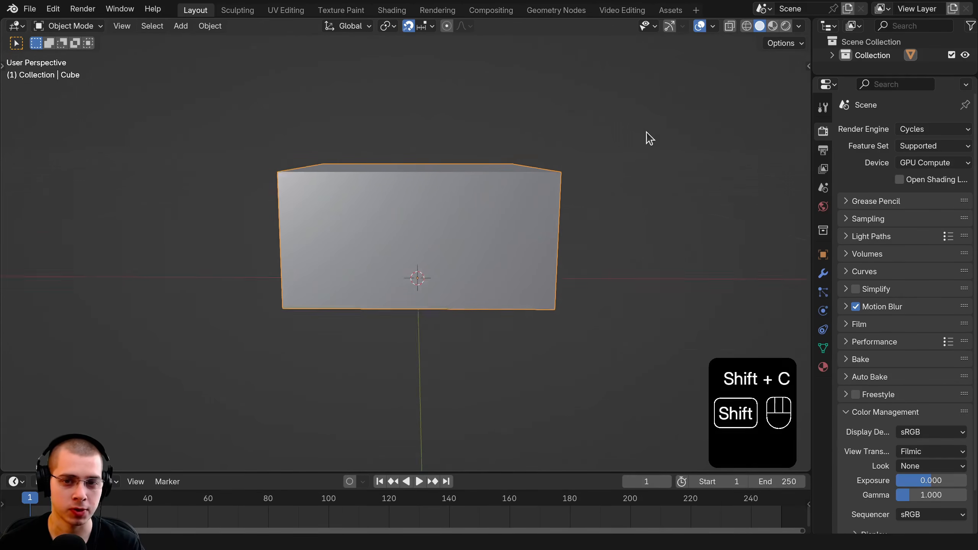
{"action": "right_click", "coordinate": [648, 121], "text": "shift"}
{"action": "scroll", "coordinate": [499, 153], "scroll_direction": "down", "scroll_amount": 5}
{"action": "key", "text": "shift+c"}
{"action": "right_click", "coordinate": [601, 142], "text": "shift"}
{"action": "key", "text": "shift+c"}
{"action": "key", "text": "shift+a"}
{"action": "mouse_move", "coordinate": [480, 114]}
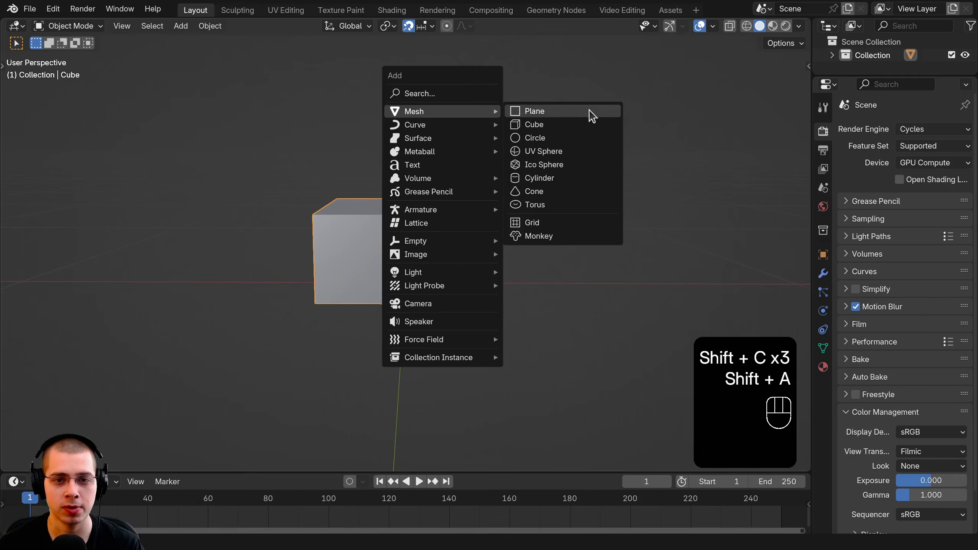
{"action": "left_click", "coordinate": [572, 180]}
{"action": "scroll", "coordinate": [632, 195], "scroll_direction": "down", "scroll_amount": 3}
Step: Scale the cylinder uniformly by 0.2 and apply its scale
{"action": "type", "text": "s.2"}
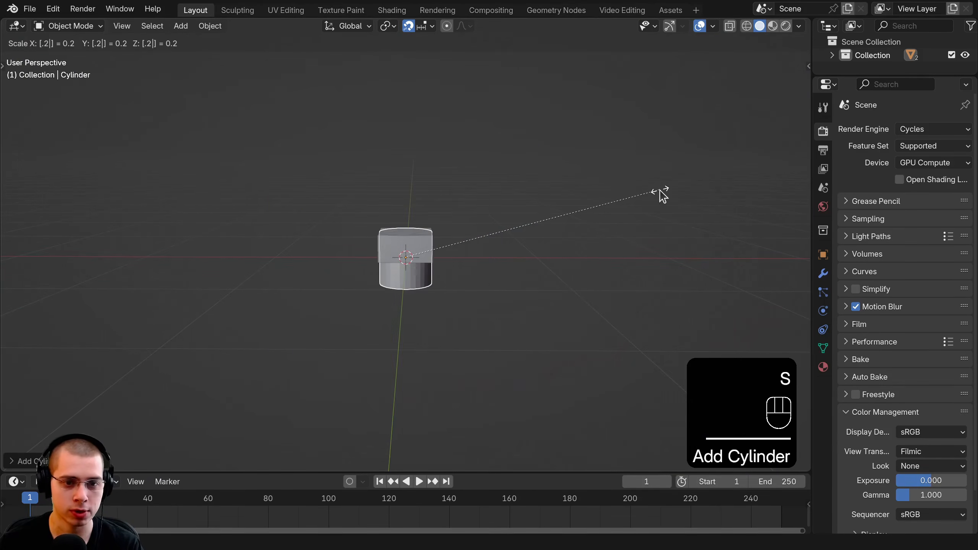
{"action": "left_click", "coordinate": [659, 190]}
{"action": "scroll", "coordinate": [392, 148], "scroll_direction": "up", "scroll_amount": 5}
{"action": "key", "text": "ctrl+a"}
{"action": "left_click", "coordinate": [351, 150]}
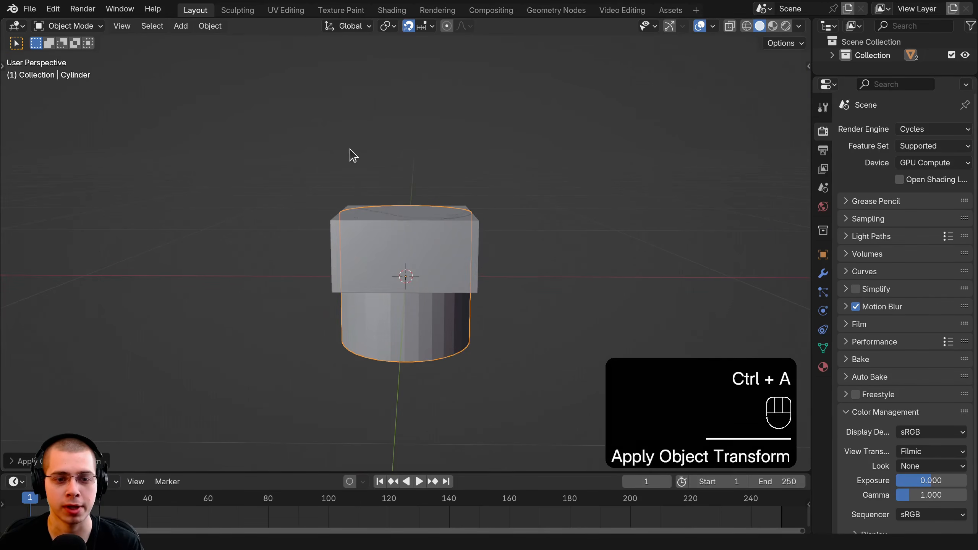
Step: Rotate the cylinder 90° around the global X axis
{"action": "middle_click_drag", "start_coordinate": [380, 162], "coordinate": [428, 155]}
{"action": "key", "text": "r"}
{"action": "type", "text": "x"}
{"action": "type", "text": "90"}
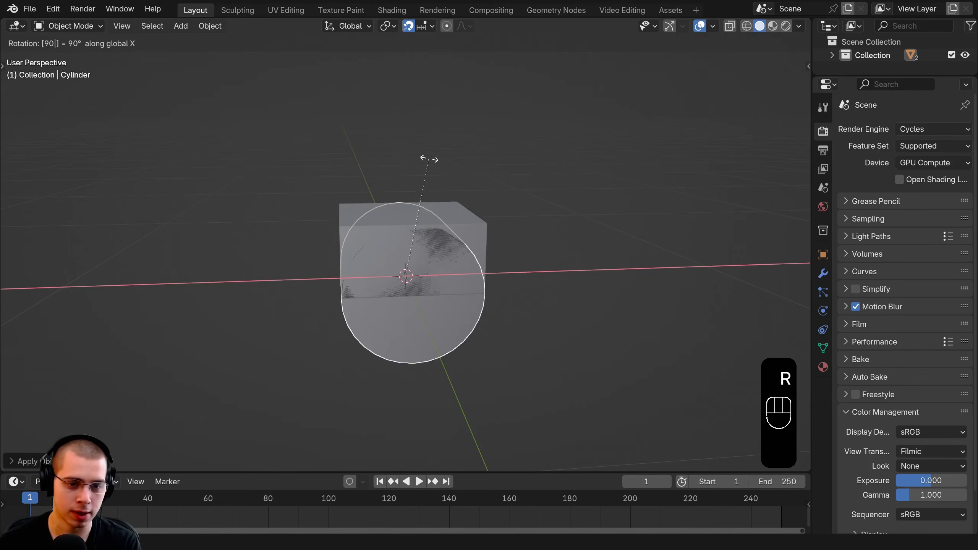
{"action": "left_click", "coordinate": [432, 165]}
Step: In front view, move the cylinder up 0.2 m along Z so its centre aligns with the block's top edge
{"action": "key", "text": "KP_1"}
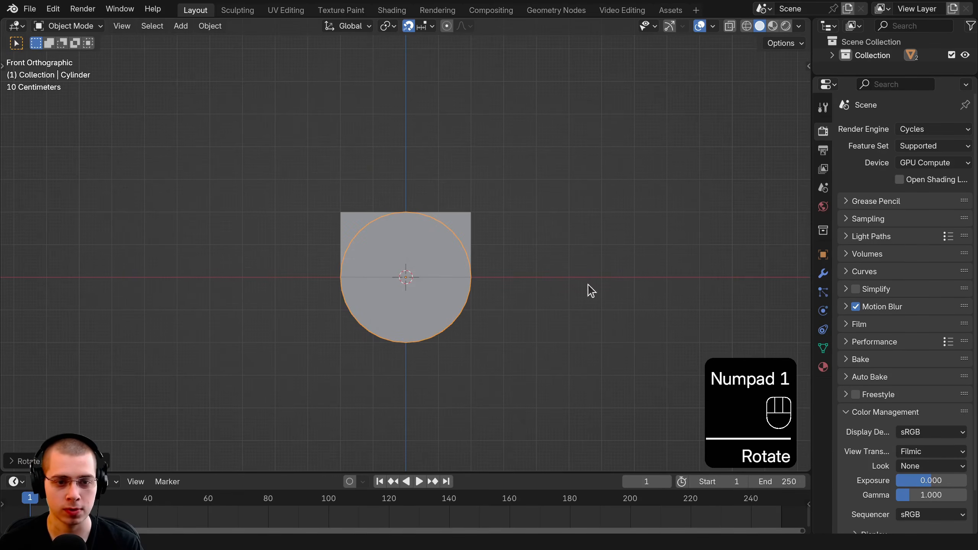
{"action": "scroll", "coordinate": [447, 239], "scroll_direction": "up", "scroll_amount": 4}
{"action": "scroll", "coordinate": [466, 328], "scroll_direction": "down", "scroll_amount": 4}
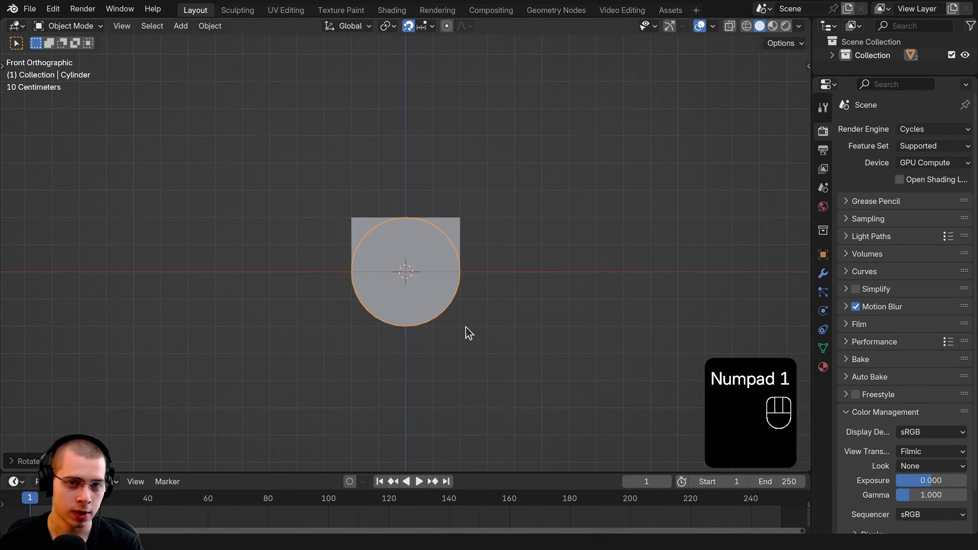
{"action": "key", "text": "g"}
{"action": "key", "text": "z"}
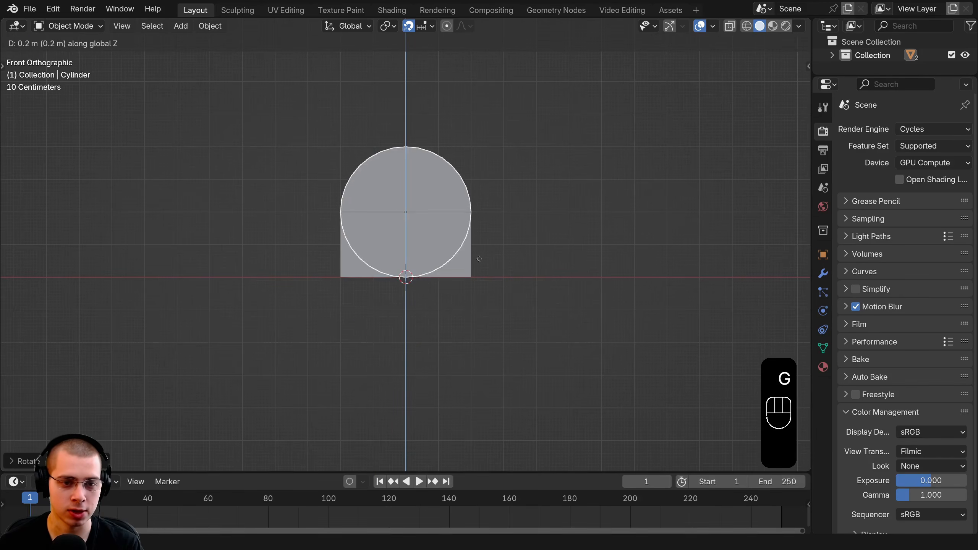
{"action": "left_click", "coordinate": [474, 255]}
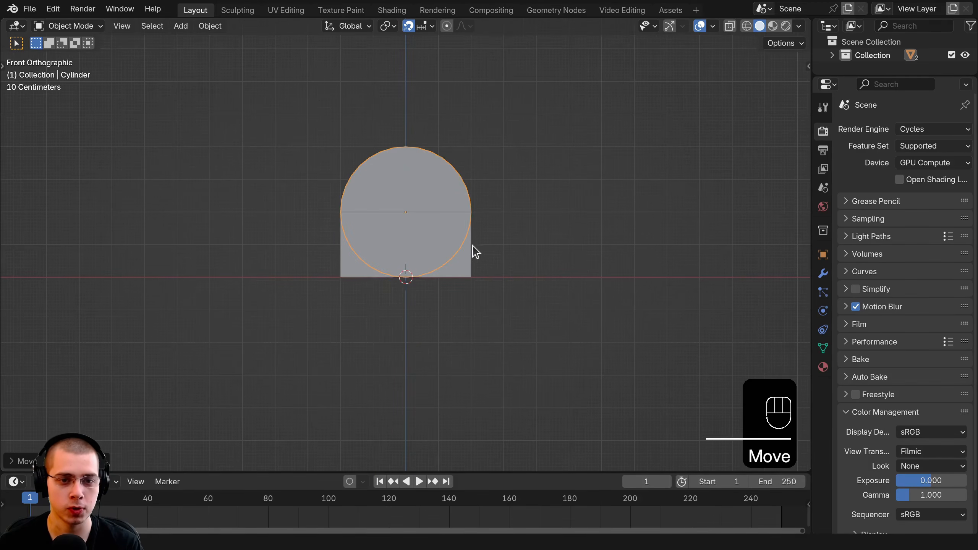
Step: Edit the cylinder's mesh in wireframe display and scale it down uniformly to about 0.9, inside the block's width
{"action": "scroll", "coordinate": [339, 258], "scroll_direction": "up", "scroll_amount": 5}
{"action": "key", "text": "Tab"}
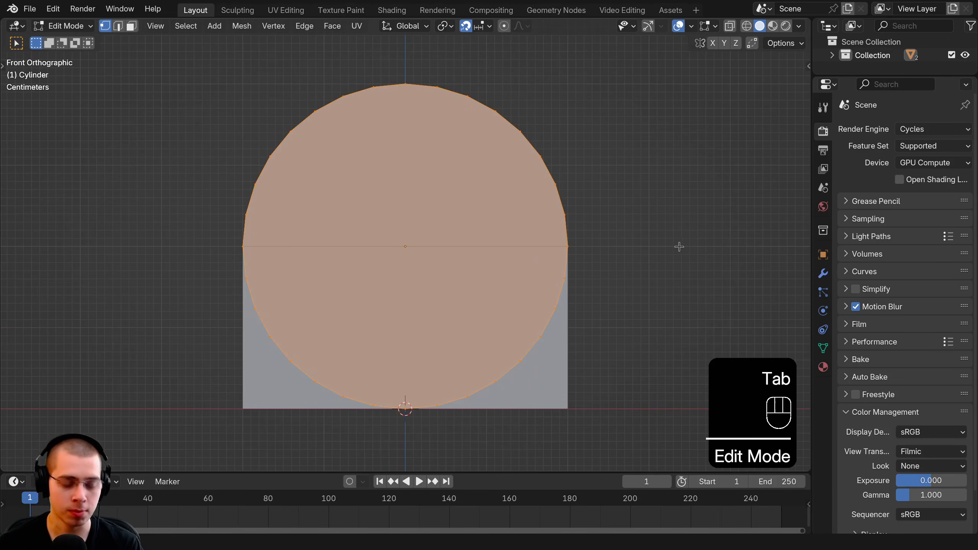
{"action": "key", "text": "z"}
{"action": "left_click", "coordinate": [571, 249]}
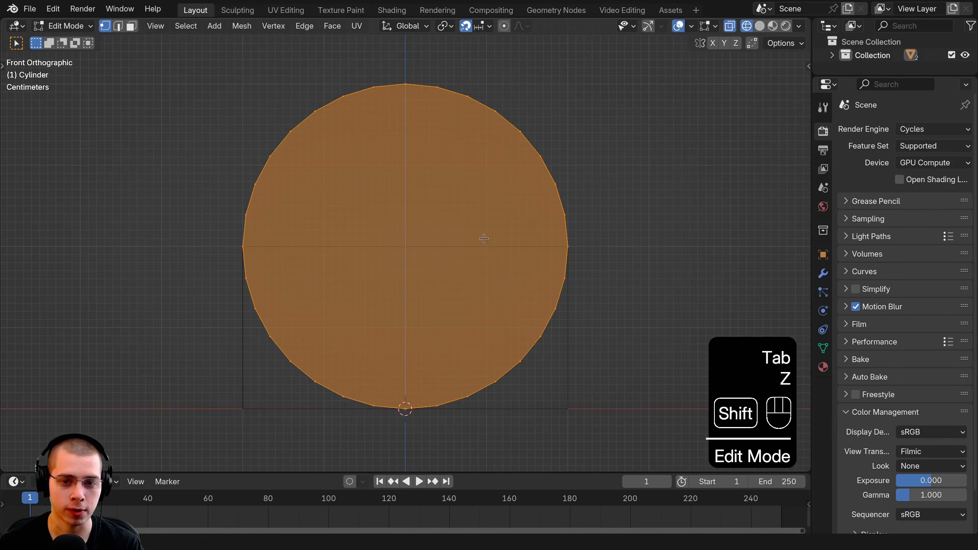
{"action": "scroll", "coordinate": [489, 242], "scroll_direction": "up", "scroll_amount": 4}
{"action": "key", "text": "s"}
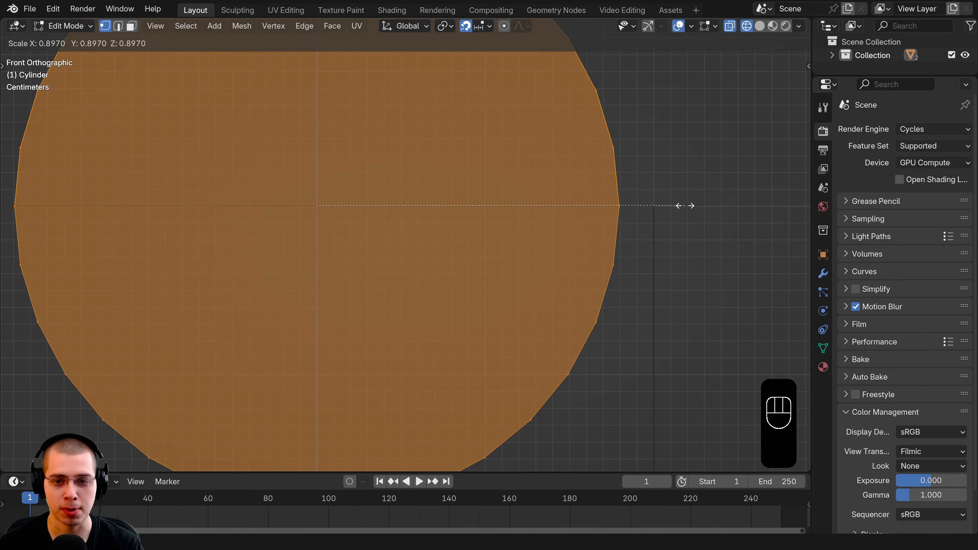
{"action": "left_click", "coordinate": [686, 206]}
Step: Fine-tune the cylinder mesh's uniform scale against the block's edge, leaving a thin wall on each side
{"action": "middle_click_drag", "start_coordinate": [659, 258], "coordinate": [463, 284], "text": "shift"}
{"action": "scroll", "coordinate": [464, 298], "scroll_direction": "down", "scroll_amount": 4}
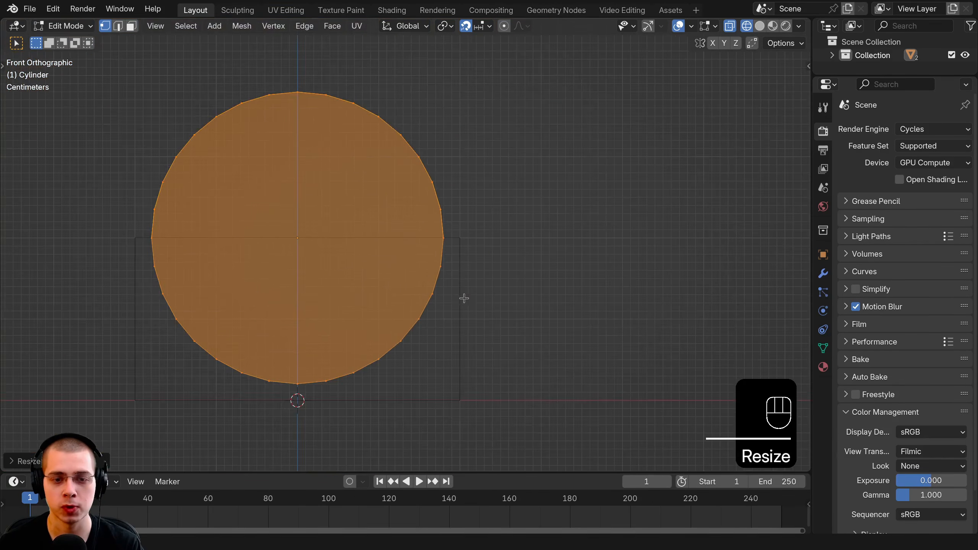
{"action": "scroll", "coordinate": [459, 263], "scroll_direction": "up", "scroll_amount": 9}
{"action": "middle_click_drag", "start_coordinate": [510, 223], "coordinate": [352, 268], "text": "shift"}
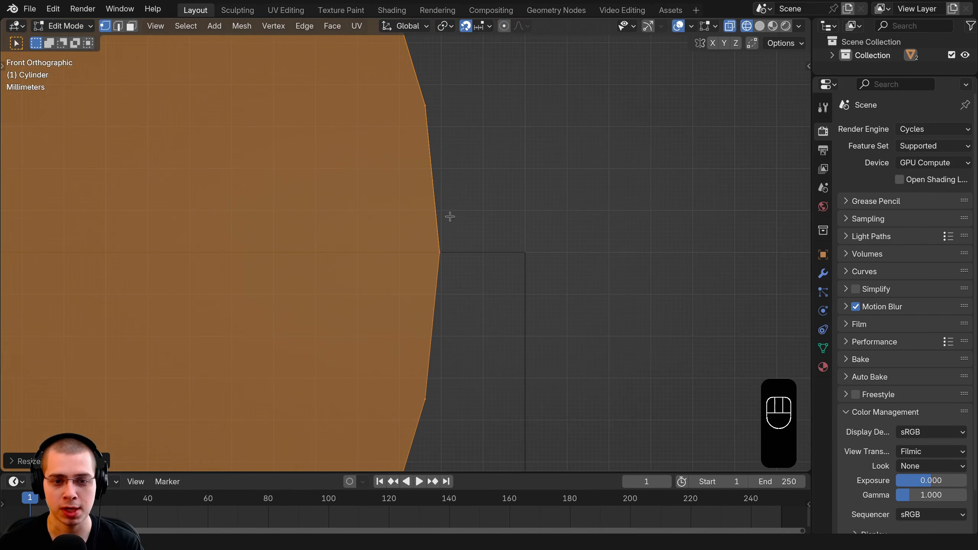
{"action": "key", "text": "s"}
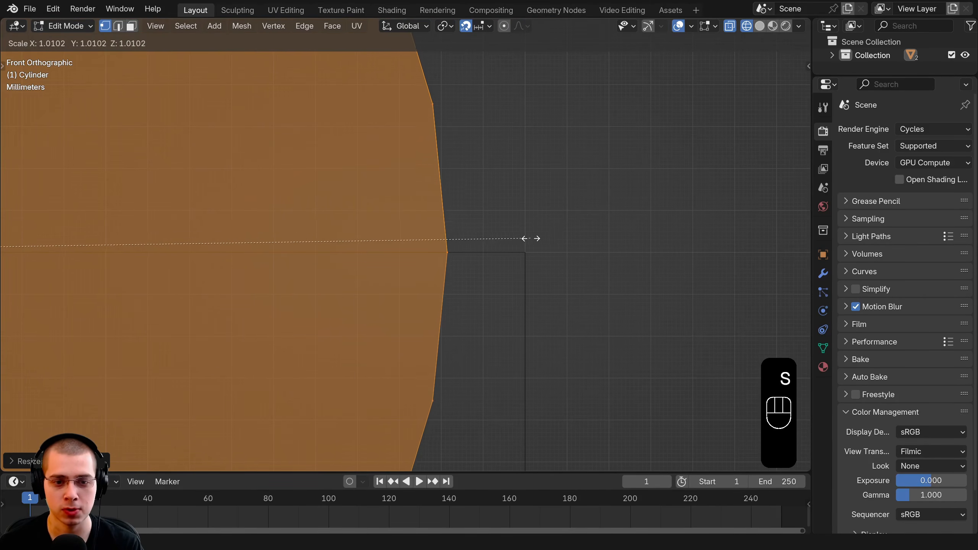
{"action": "left_click", "coordinate": [501, 247]}
{"action": "scroll", "coordinate": [280, 320], "scroll_direction": "down", "scroll_amount": 3}
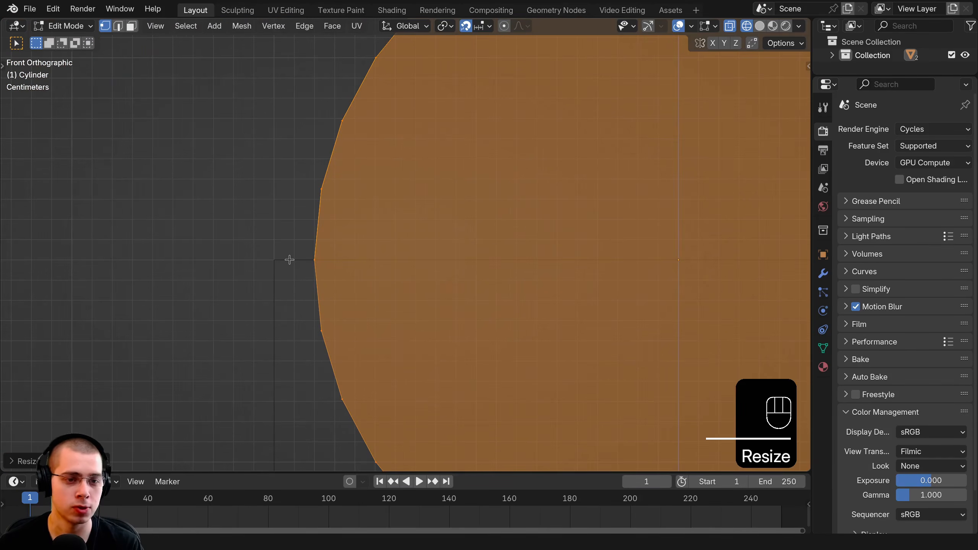
Step: In solid display, stretch the cylinder mesh along Y to roughly twice its length, past both block ends, and return to Object Mode
{"action": "scroll", "coordinate": [289, 260], "scroll_direction": "down", "scroll_amount": 5}
{"action": "middle_click_drag", "start_coordinate": [529, 301], "coordinate": [603, 326]}
{"action": "key", "text": "z"}
{"action": "left_click", "coordinate": [606, 335]}
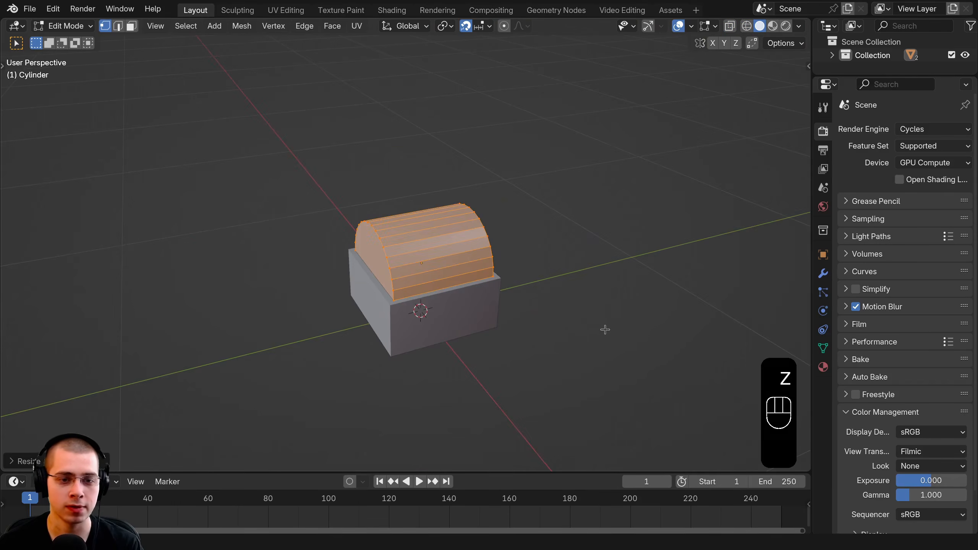
{"action": "key", "text": "s"}
{"action": "key", "text": "y"}
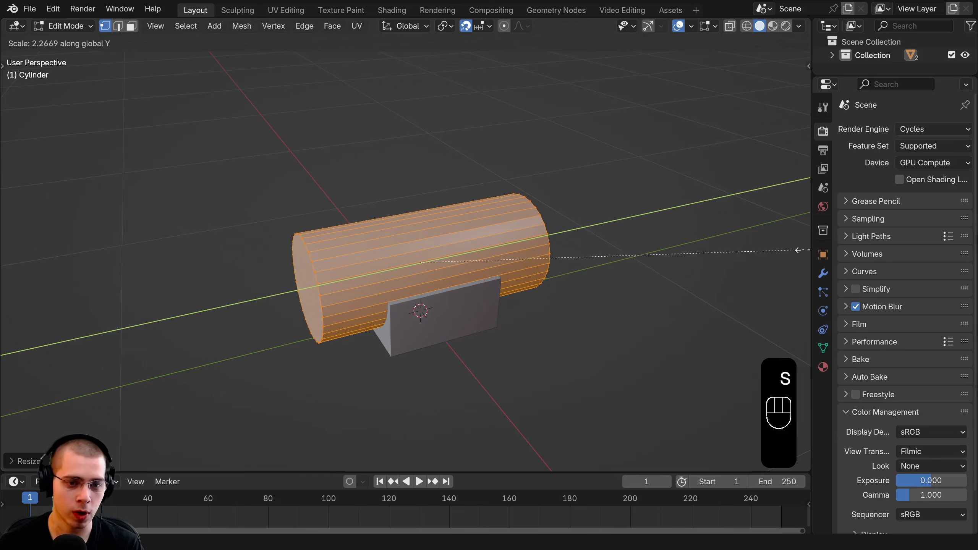
{"action": "left_click", "coordinate": [765, 260]}
{"action": "middle_click_drag", "start_coordinate": [548, 304], "coordinate": [593, 269]}
{"action": "key", "text": "Tab"}
{"action": "middle_click_drag", "start_coordinate": [509, 202], "coordinate": [469, 260]}
{"action": "scroll", "coordinate": [477, 266], "scroll_direction": "up", "scroll_amount": 4}
{"action": "key", "text": "a"}
{"action": "scroll", "coordinate": [472, 266], "scroll_direction": "down", "scroll_amount": 4}
{"action": "scroll", "coordinate": [468, 266], "scroll_direction": "up", "scroll_amount": 1}
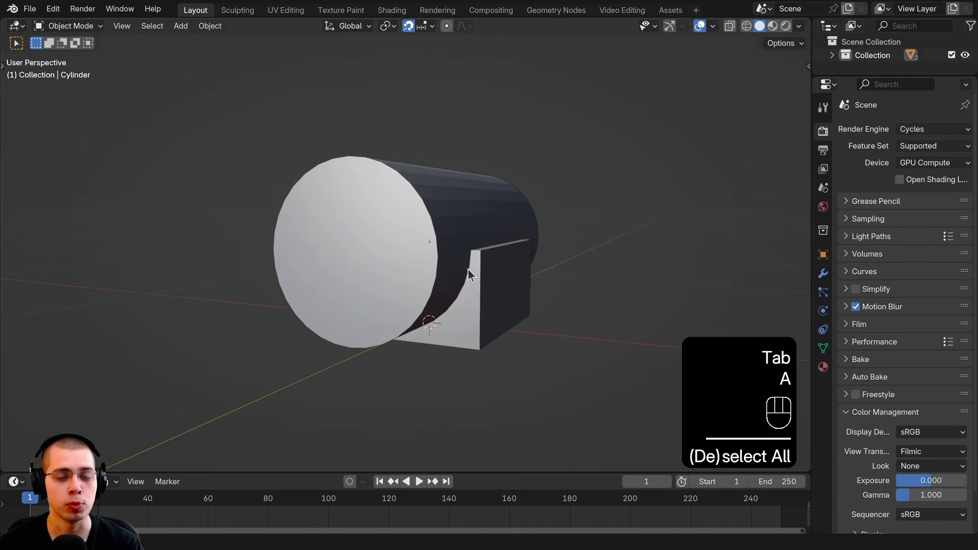
Step: Add a Boolean modifier set to Difference to the block, with the cylinder as its cutting object
{"action": "left_click", "coordinate": [458, 192]}
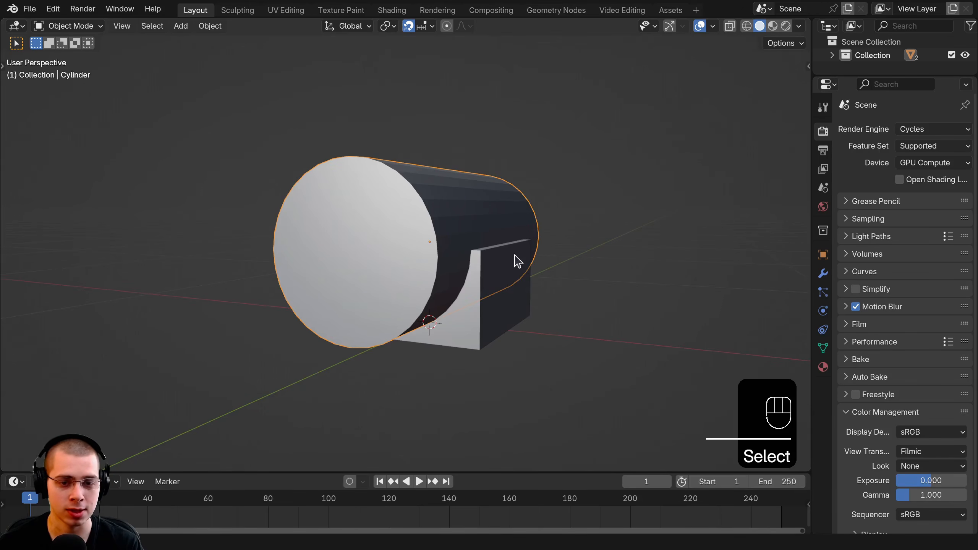
{"action": "left_click", "coordinate": [493, 303]}
{"action": "key", "text": "g"}
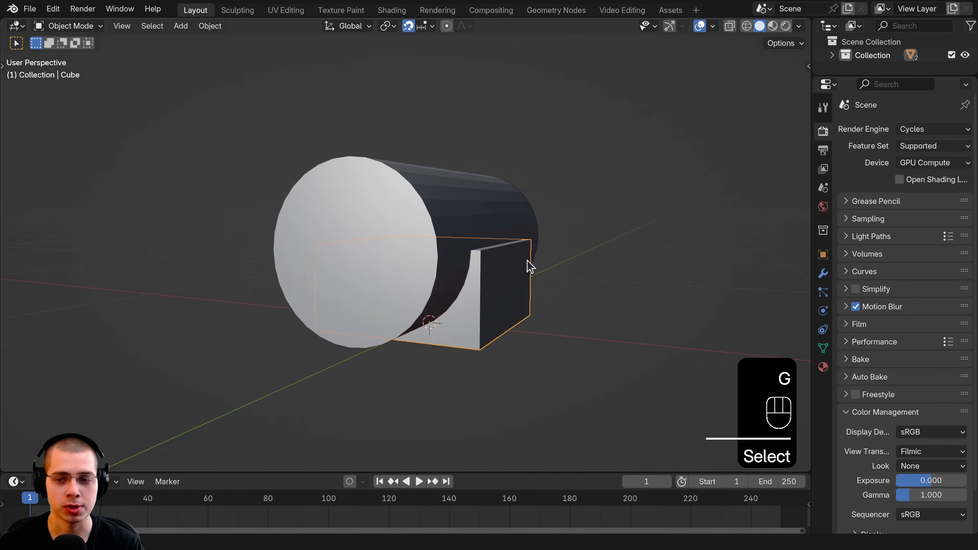
{"action": "left_click", "coordinate": [823, 276]}
{"action": "left_click_drag", "start_coordinate": [812, 279], "coordinate": [771, 279]}
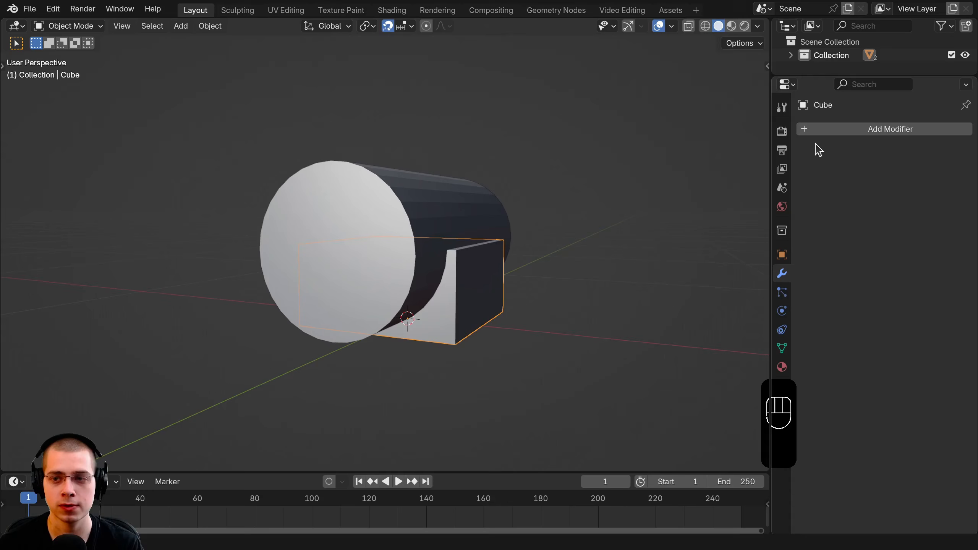
{"action": "left_click", "coordinate": [827, 132]}
{"action": "type", "text": "boo"}
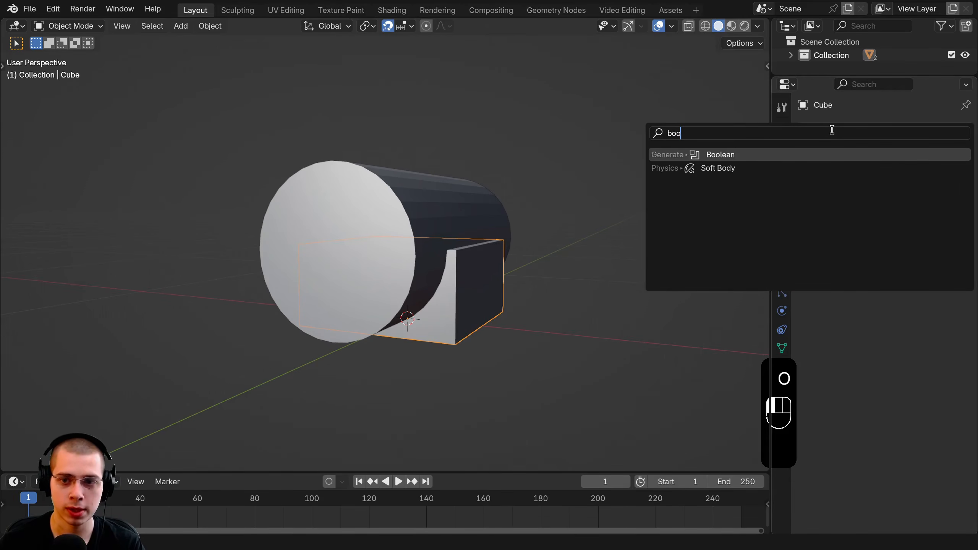
{"action": "key", "text": "Return"}
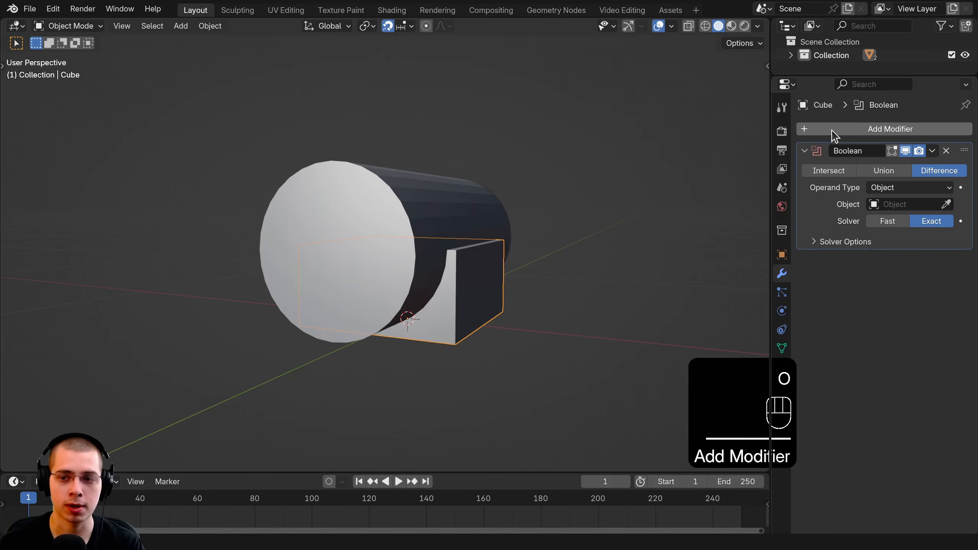
{"action": "left_click", "coordinate": [947, 204]}
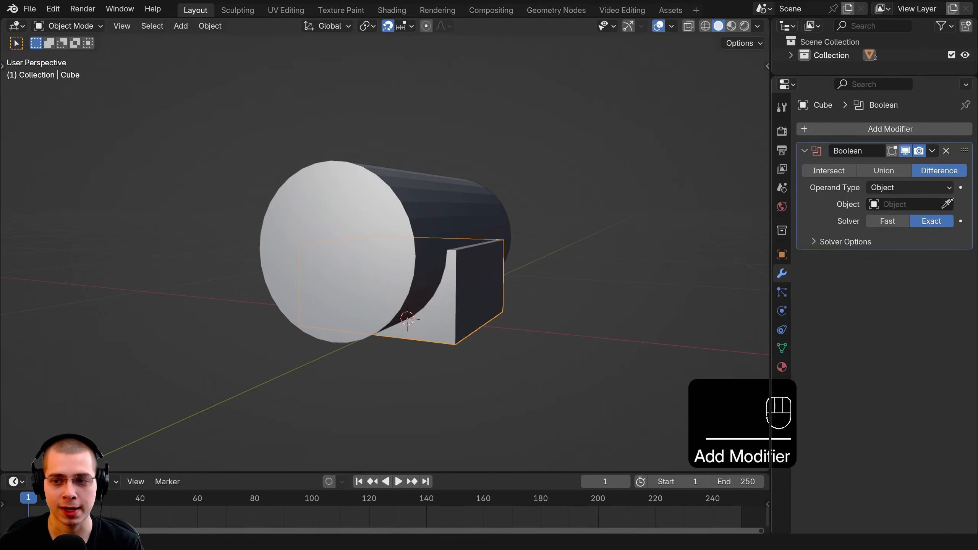
{"action": "left_click", "coordinate": [414, 173]}
Step: Temporarily hide the cylinder to inspect the channel cut into the block, and unhide it
{"action": "left_click", "coordinate": [418, 182]}
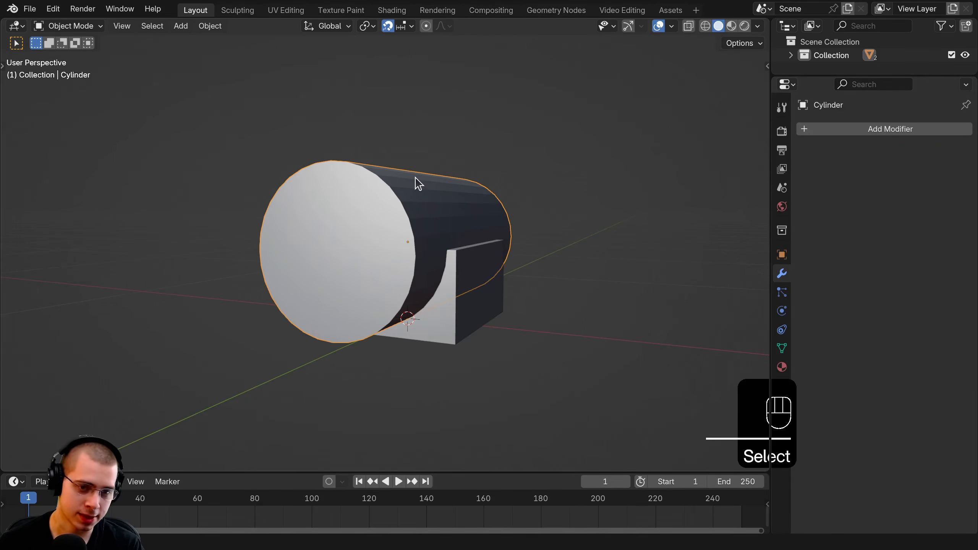
{"action": "key", "text": "h"}
{"action": "middle_click_drag", "start_coordinate": [374, 258], "coordinate": [391, 220]}
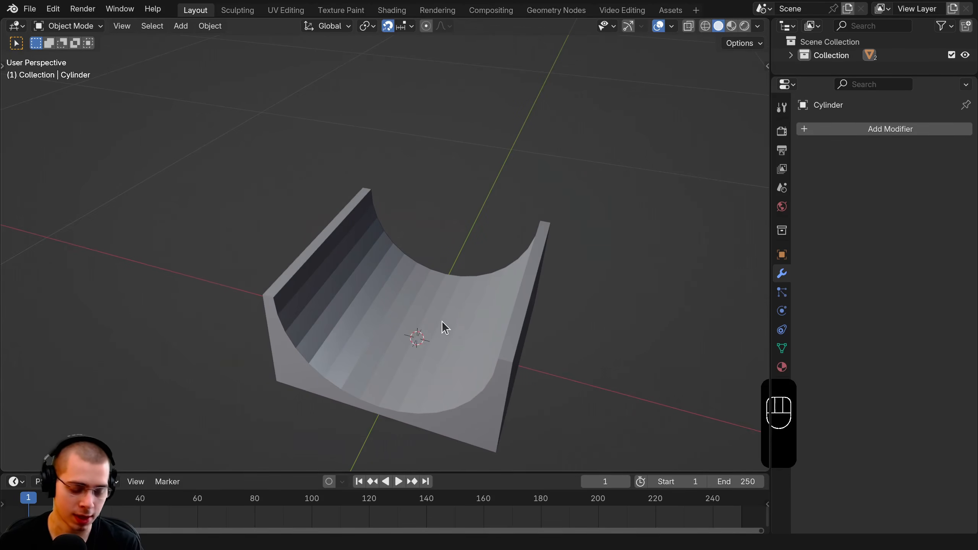
{"action": "key", "text": "alt+h"}
{"action": "mouse_move", "coordinate": [444, 269]}
{"action": "middle_mouse_down"}
{"action": "mouse_move", "coordinate": [426, 258]}
{"action": "mouse_move", "coordinate": [426, 267]}
{"action": "middle_mouse_up"}
Step: Select the block and apply its Boolean modifier
{"action": "key", "text": "a"}
{"action": "left_click", "coordinate": [462, 308], "text": "shift"}
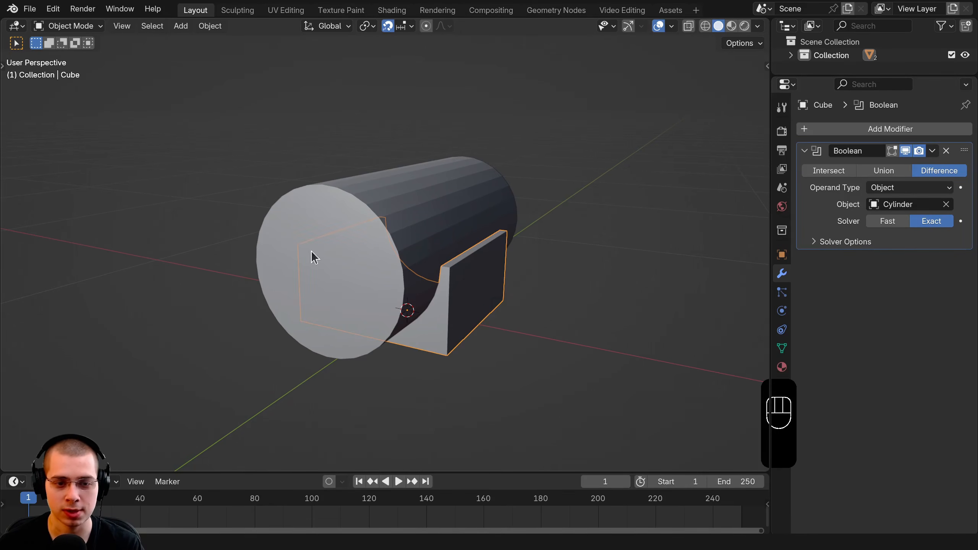
{"action": "left_click", "coordinate": [933, 150]}
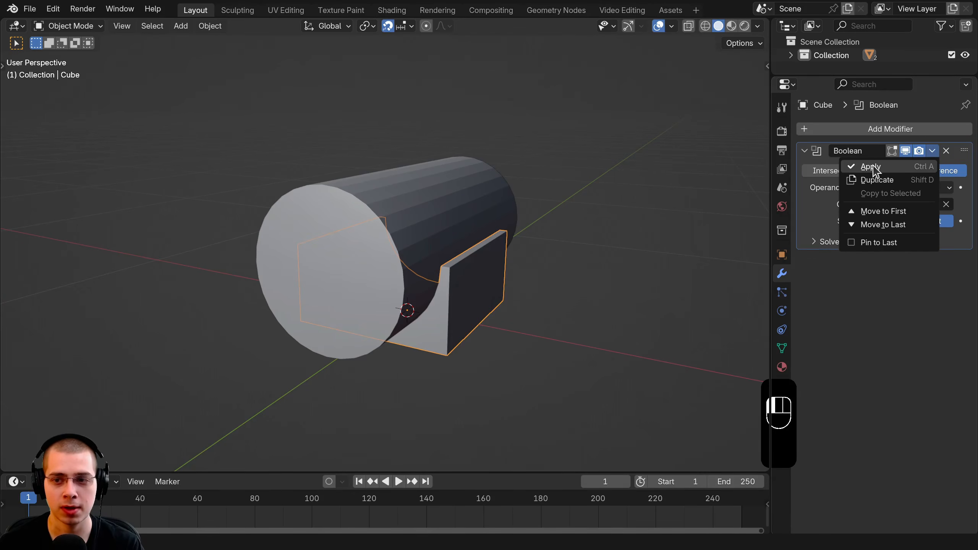
{"action": "left_click", "coordinate": [876, 165]}
Step: Move the cylinder into a new collection named Backup
{"action": "left_click", "coordinate": [421, 200]}
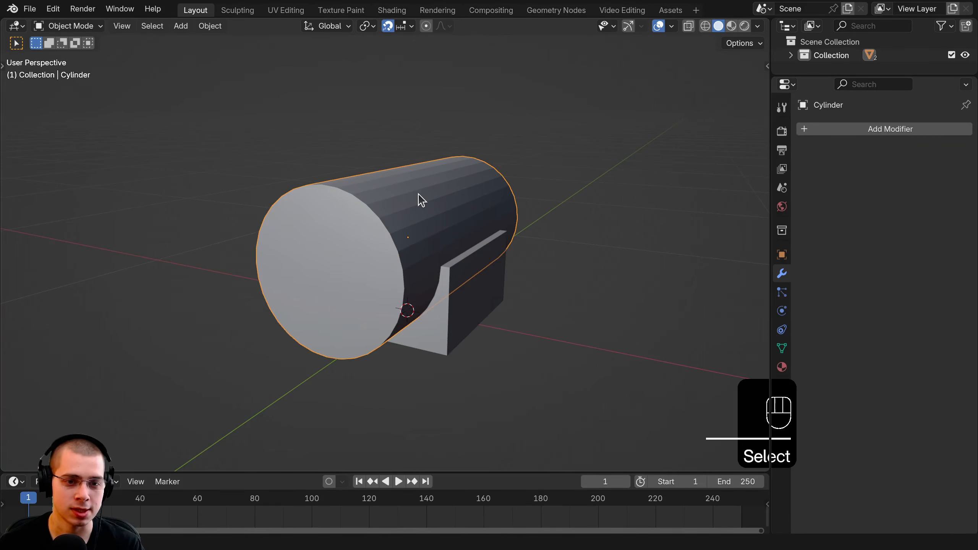
{"action": "middle_click_drag", "start_coordinate": [421, 199], "coordinate": [435, 195]}
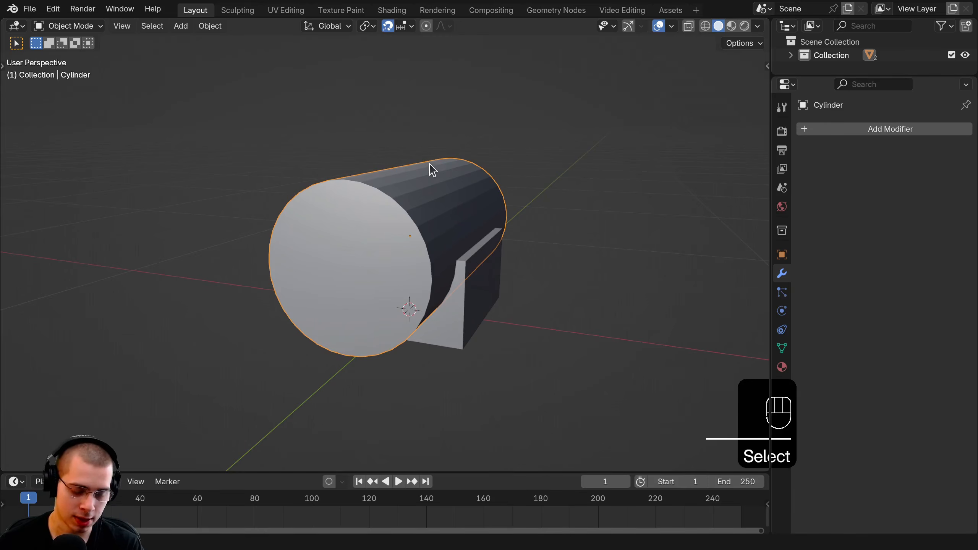
{"action": "key", "text": "m"}
{"action": "left_click", "coordinate": [394, 163]}
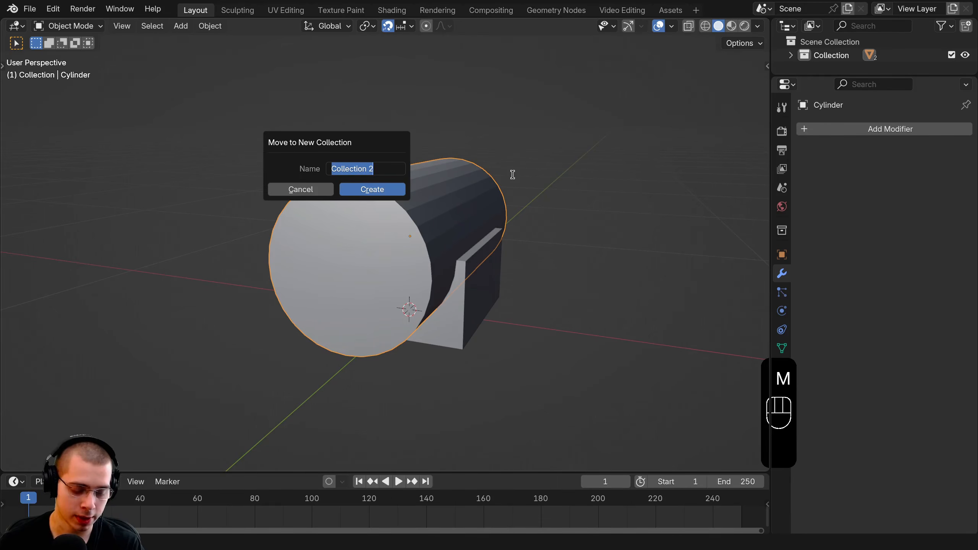
{"action": "type", "text": "Backup"}
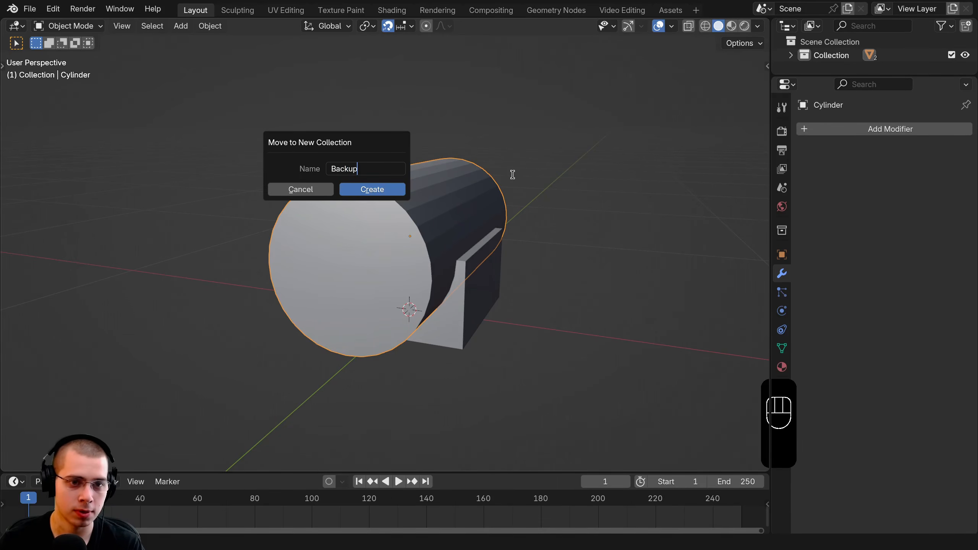
{"action": "left_click", "coordinate": [403, 190]}
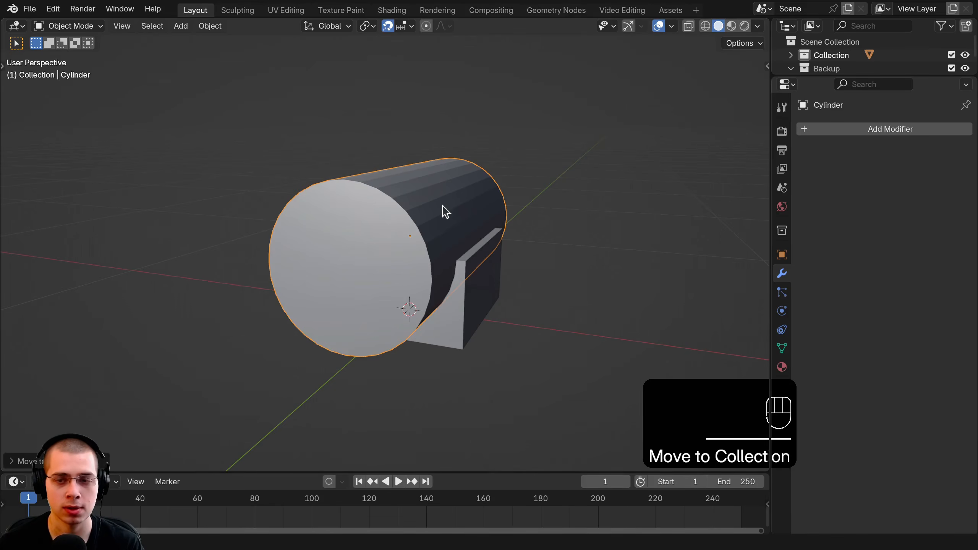
Step: Exclude the Backup collection from the view layer and select the channel piece
{"action": "left_click_drag", "start_coordinate": [823, 76], "coordinate": [823, 107]}
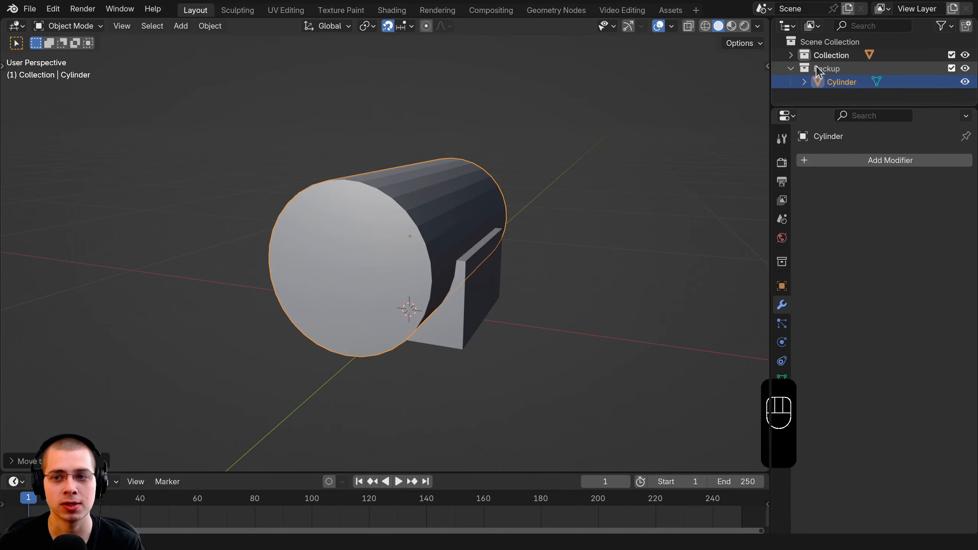
{"action": "left_click", "coordinate": [952, 68]}
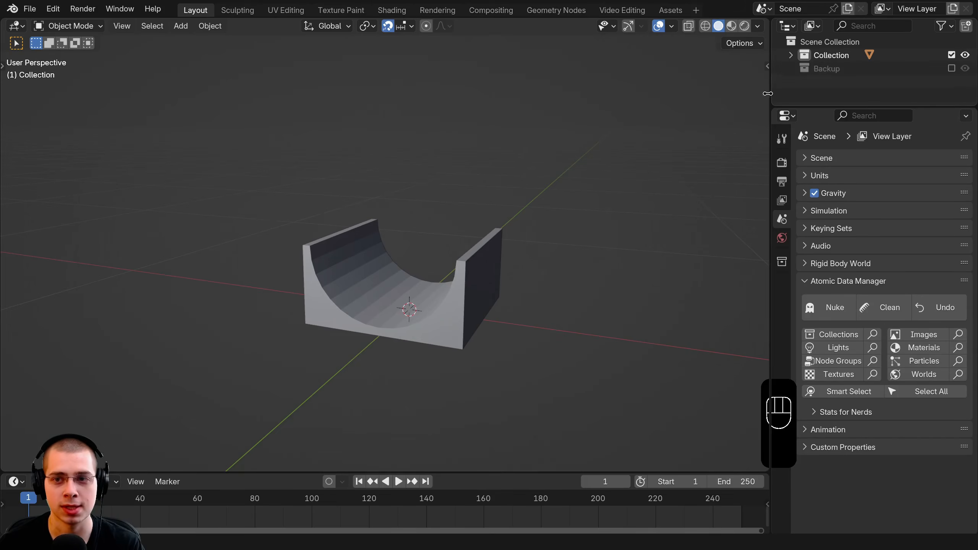
{"action": "middle_click_drag", "start_coordinate": [411, 321], "coordinate": [853, 73]}
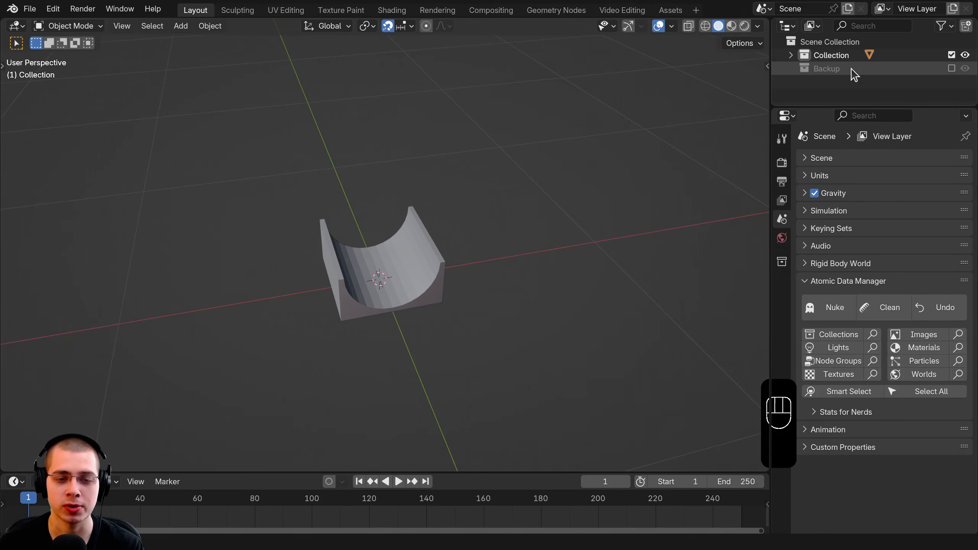
{"action": "middle_click_drag", "start_coordinate": [516, 243], "coordinate": [496, 242]}
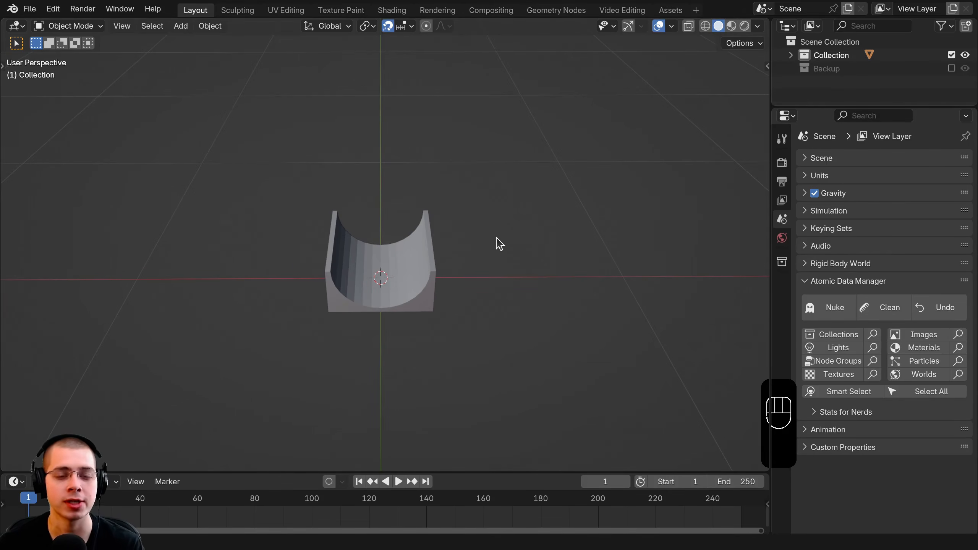
{"action": "scroll", "coordinate": [500, 243], "scroll_direction": "up", "scroll_amount": 2}
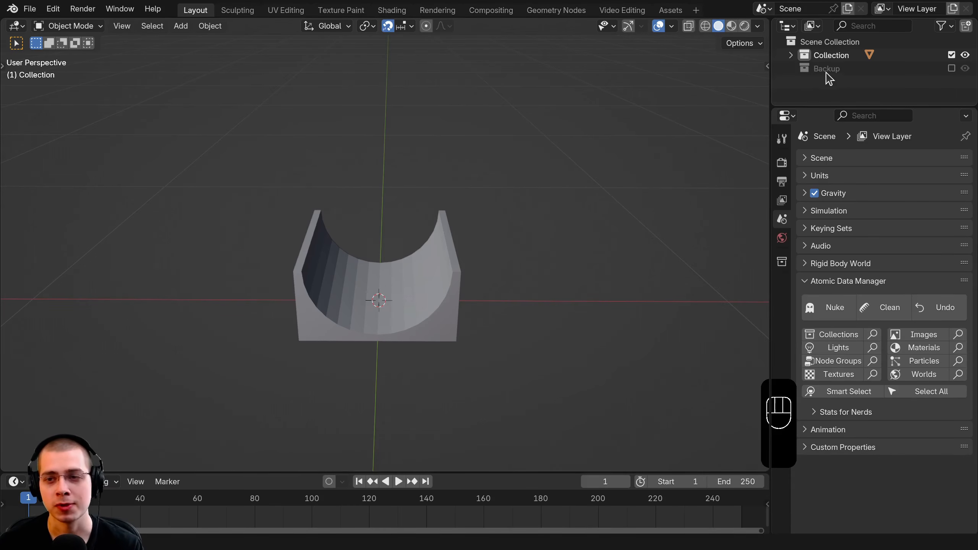
{"action": "mouse_move", "coordinate": [438, 235]}
{"action": "middle_mouse_down", "text": "shift"}
{"action": "mouse_move", "coordinate": [453, 229]}
{"action": "mouse_move", "coordinate": [435, 227]}
{"action": "mouse_move", "coordinate": [438, 243]}
{"action": "middle_mouse_up", "text": "shift"}
{"action": "scroll", "coordinate": [453, 228], "scroll_direction": "down", "scroll_amount": 2}
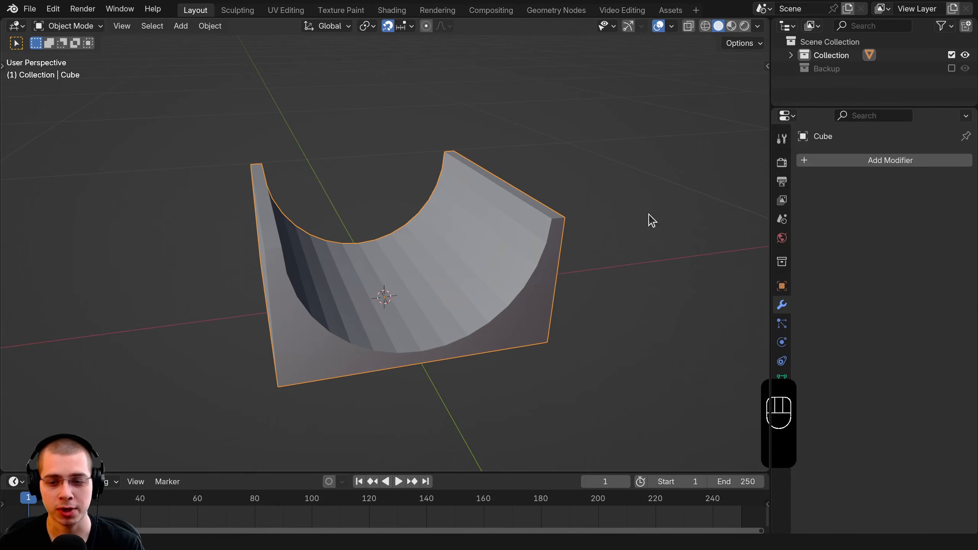
{"action": "left_click_drag", "start_coordinate": [771, 220], "coordinate": [790, 220]}
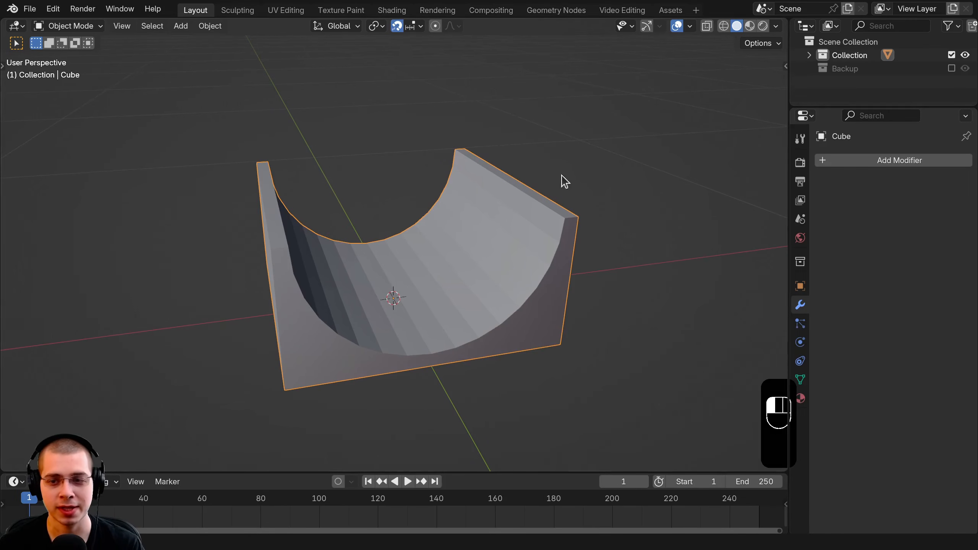
Step: Save the project as Marble Run.blend in the Marble Simulation/V3 folder, and save it once more
{"action": "left_click", "coordinate": [31, 11]}
{"action": "left_click", "coordinate": [79, 96]}
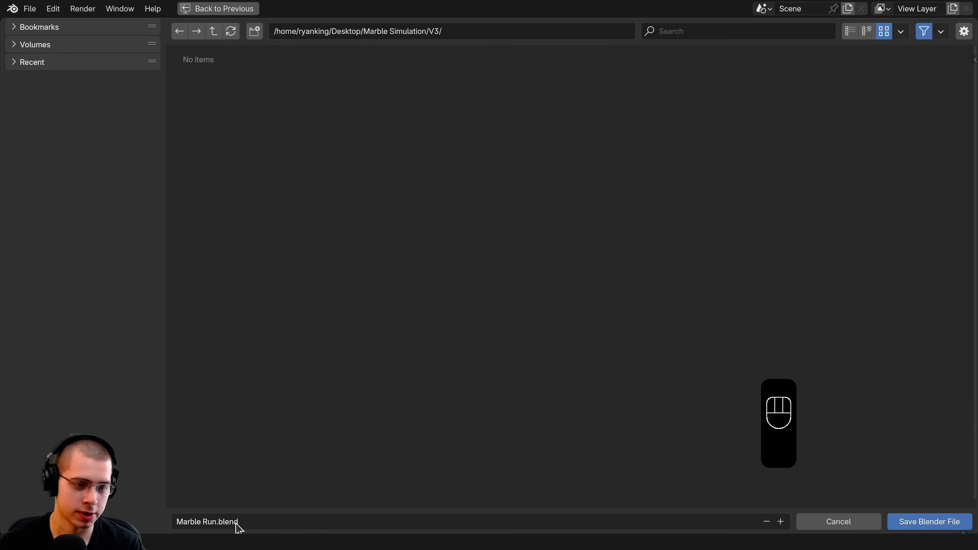
{"action": "left_click", "coordinate": [922, 524]}
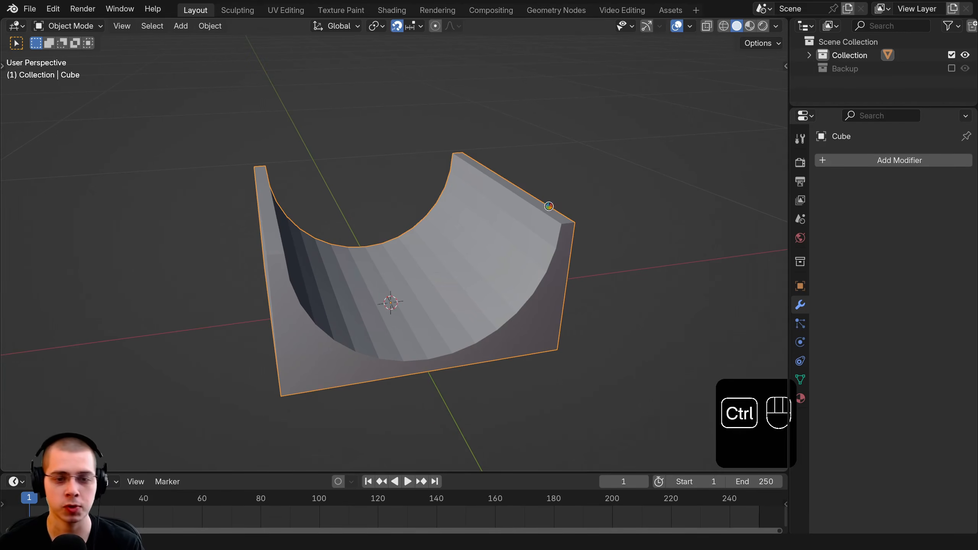
{"action": "key", "text": "ctrl+s"}
{"action": "middle_click_drag", "start_coordinate": [485, 135], "coordinate": [481, 125], "text": "shift"}
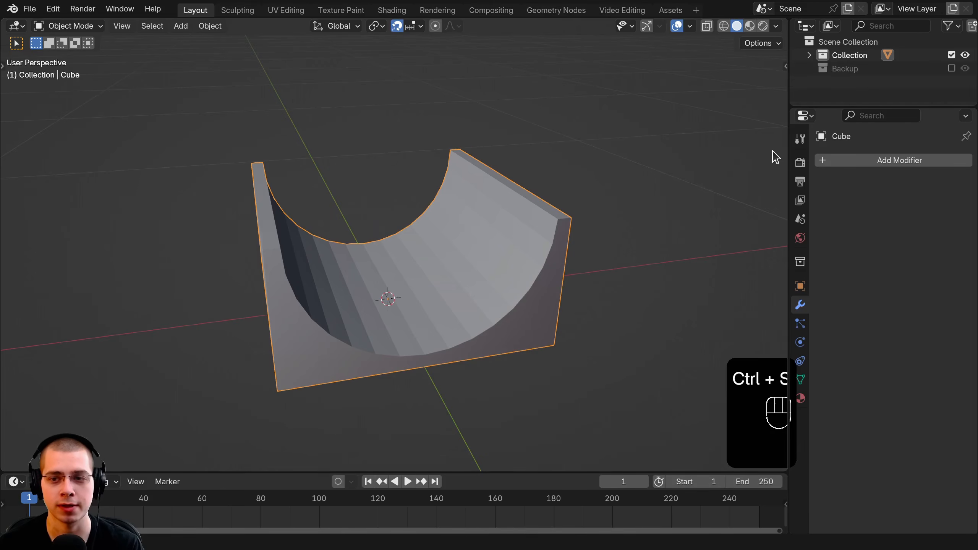
Step: Add a Bevel modifier to the half-pipe block and set it to 3 segments
{"action": "middle_click_drag", "start_coordinate": [777, 156], "coordinate": [517, 223]}
{"action": "scroll", "coordinate": [606, 299], "scroll_direction": "down", "scroll_amount": 2}
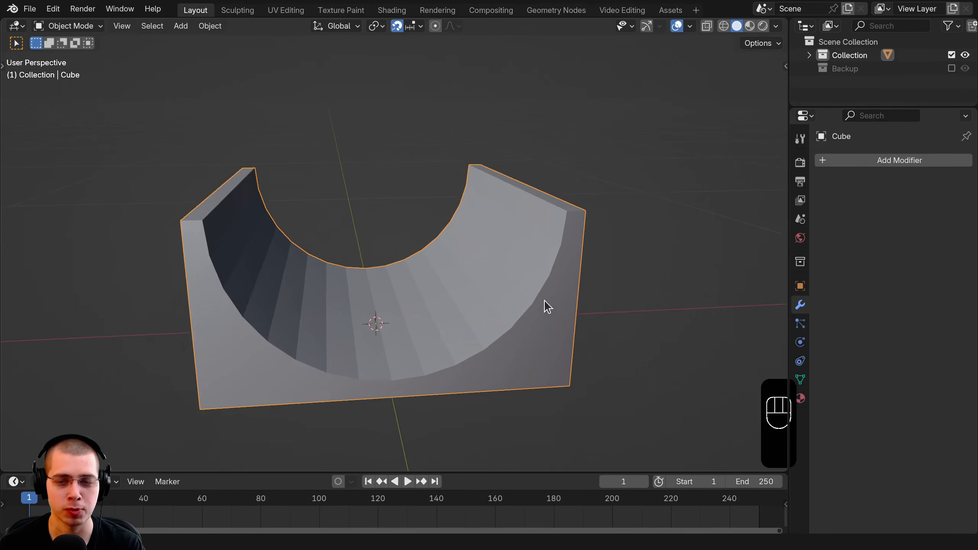
{"action": "left_click", "coordinate": [911, 162]}
{"action": "type", "text": "bev"}
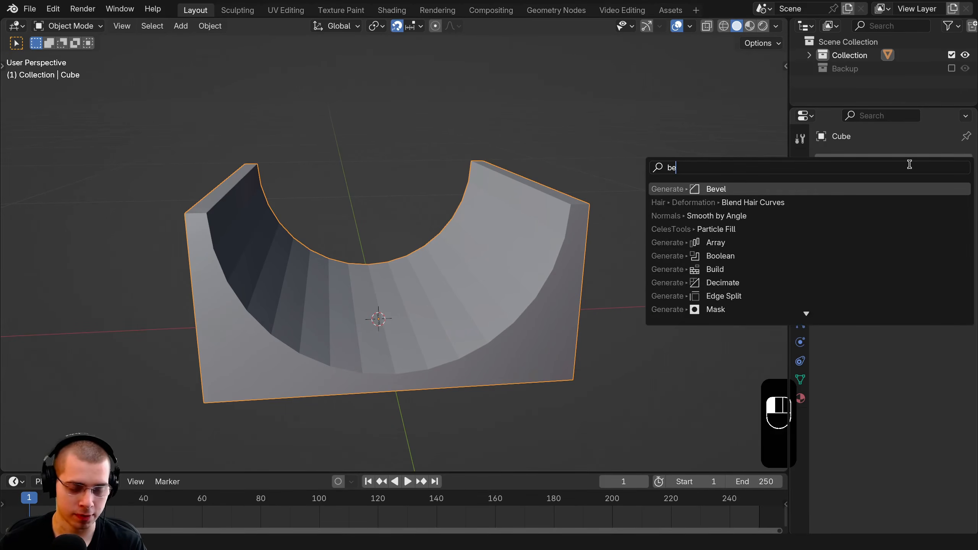
{"action": "left_click", "coordinate": [736, 189]}
{"action": "middle_click_drag", "start_coordinate": [509, 261], "coordinate": [642, 304]}
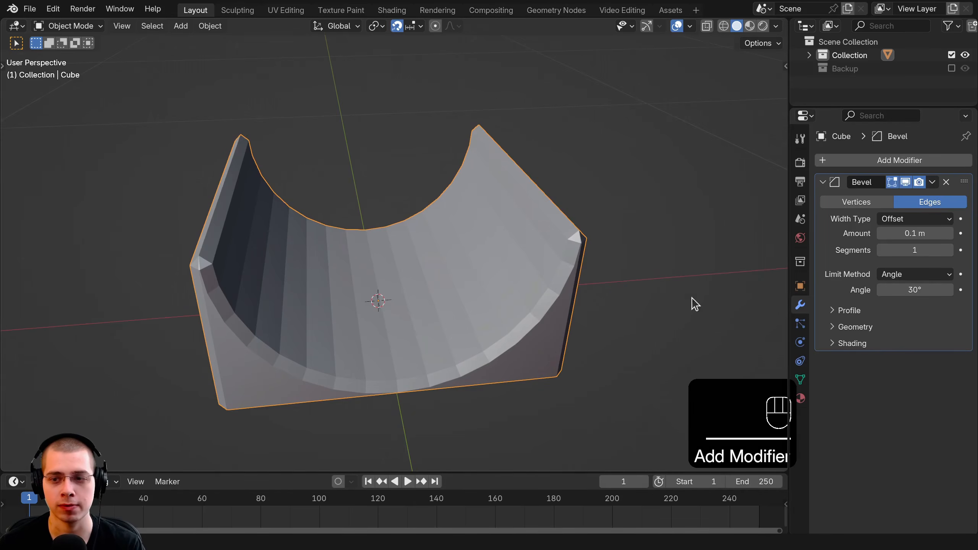
{"action": "left_click", "coordinate": [949, 250]}
{"action": "left_click", "coordinate": [949, 251]}
{"action": "scroll", "coordinate": [613, 244], "scroll_direction": "up", "scroll_amount": 2}
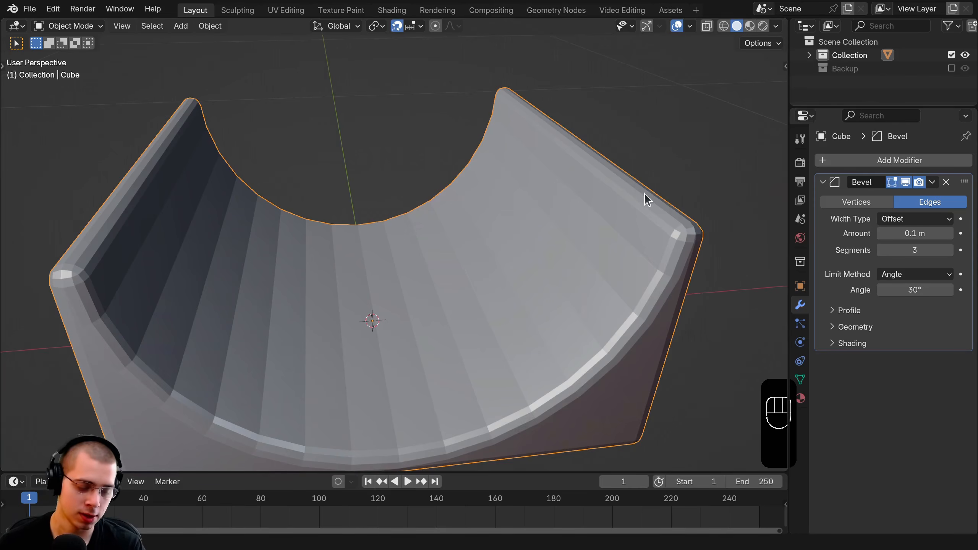
Step: Shade the half-pipe smooth and set the bevel amount to 0.003 m
{"action": "key", "text": "w"}
{"action": "left_click", "coordinate": [547, 168]}
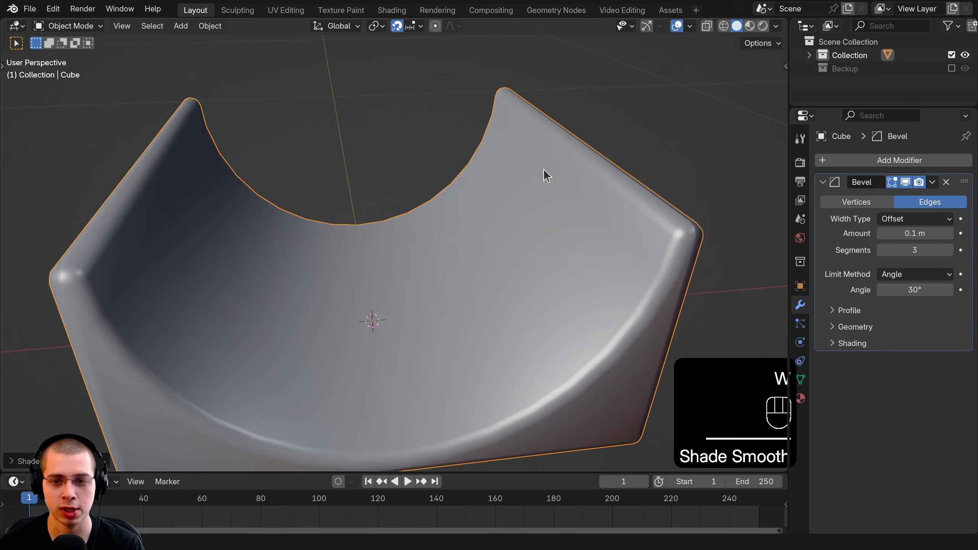
{"action": "left_click_drag", "start_coordinate": [915, 233], "coordinate": [887, 233]}
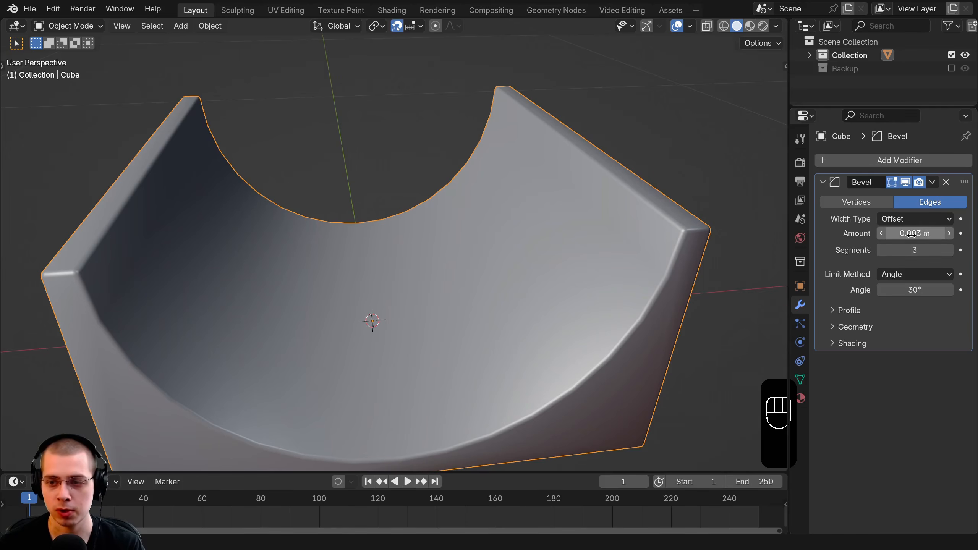
{"action": "middle_click_drag", "start_coordinate": [548, 310], "coordinate": [338, 121]}
{"action": "key", "text": "alt+a"}
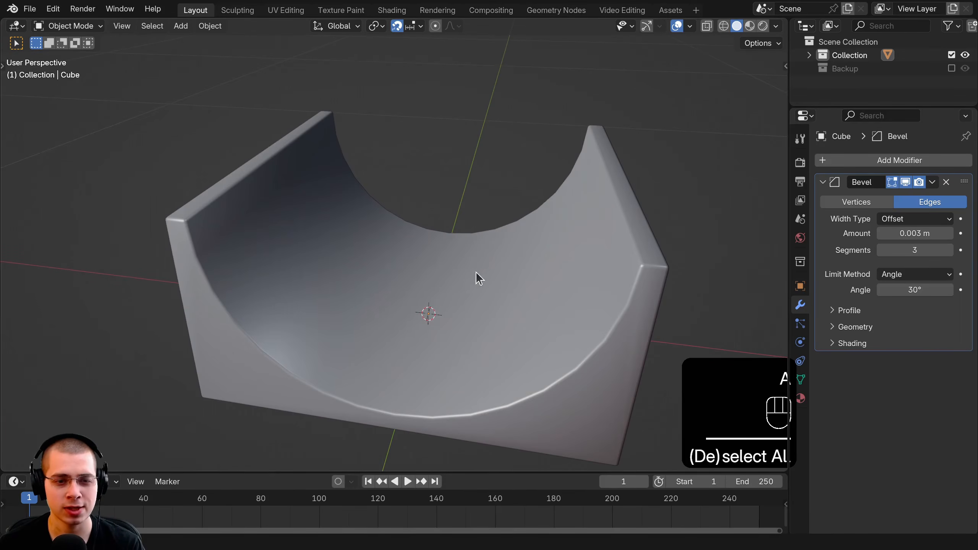
Step: Select the half-pipe and add a Weighted Normal modifier after the Bevel
{"action": "middle_click_drag", "start_coordinate": [312, 258], "coordinate": [325, 243]}
{"action": "middle_click_drag", "start_coordinate": [402, 240], "coordinate": [376, 273]}
{"action": "scroll", "coordinate": [422, 279], "scroll_direction": "up", "scroll_amount": 2}
{"action": "middle_click_drag", "start_coordinate": [460, 274], "coordinate": [416, 292]}
{"action": "left_click", "coordinate": [431, 285]}
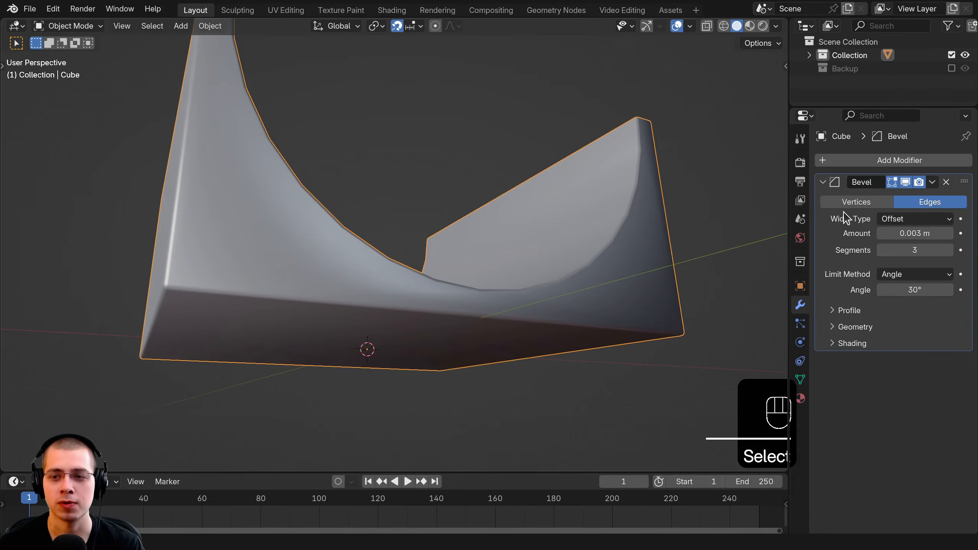
{"action": "left_click", "coordinate": [868, 162]}
{"action": "type", "text": "we"}
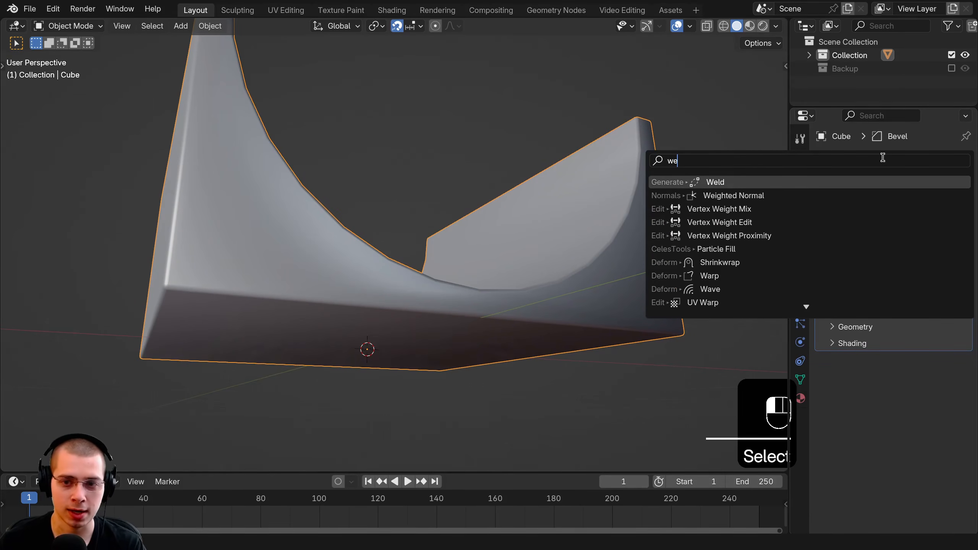
{"action": "key", "text": "Down"}
{"action": "key", "text": "Return"}
{"action": "middle_click_drag", "start_coordinate": [531, 276], "coordinate": [455, 321]}
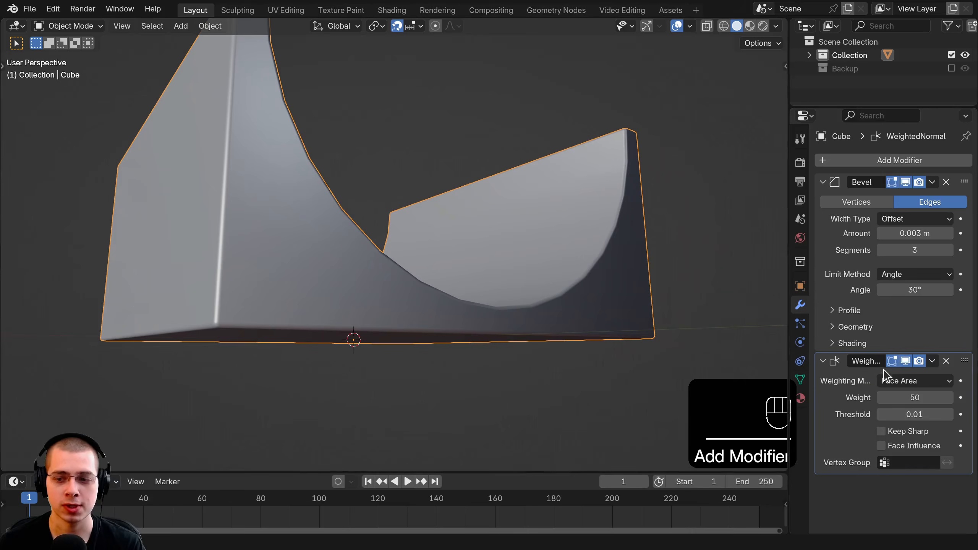
Step: Compare the half-pipe's shading with the Weighted Normal modifier off and on, from several angles
{"action": "left_click", "coordinate": [910, 365]}
{"action": "left_click", "coordinate": [912, 365]}
{"action": "mouse_move", "coordinate": [301, 239]}
{"action": "middle_mouse_down"}
{"action": "mouse_move", "coordinate": [376, 273]}
{"action": "mouse_move", "coordinate": [389, 270]}
{"action": "middle_mouse_up"}
{"action": "middle_click_drag", "start_coordinate": [712, 336], "coordinate": [479, 290]}
{"action": "key", "text": "alt+a"}
Step: Rename the half-pipe object as Sraight and enlarge the object list to show its collection contents
{"action": "left_click", "coordinate": [472, 243]}
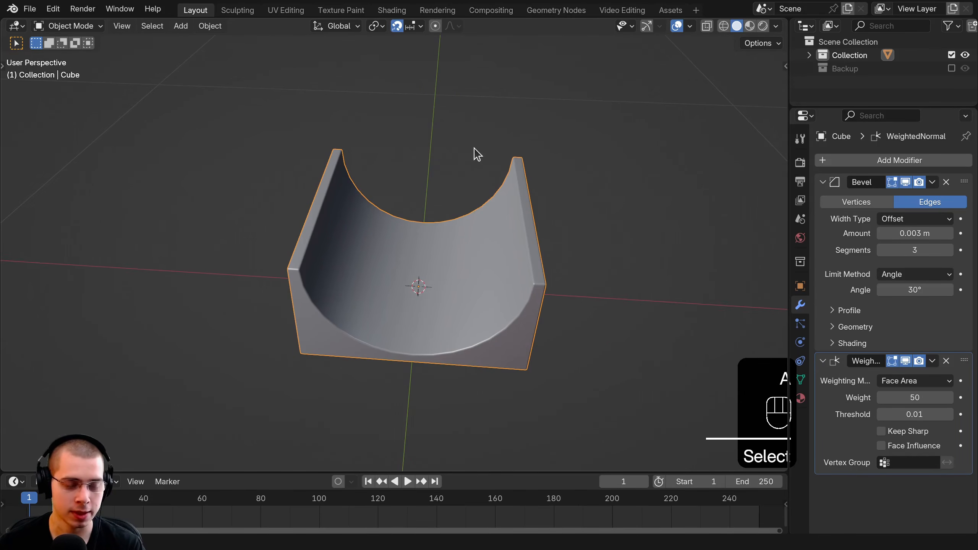
{"action": "key", "text": "F2"}
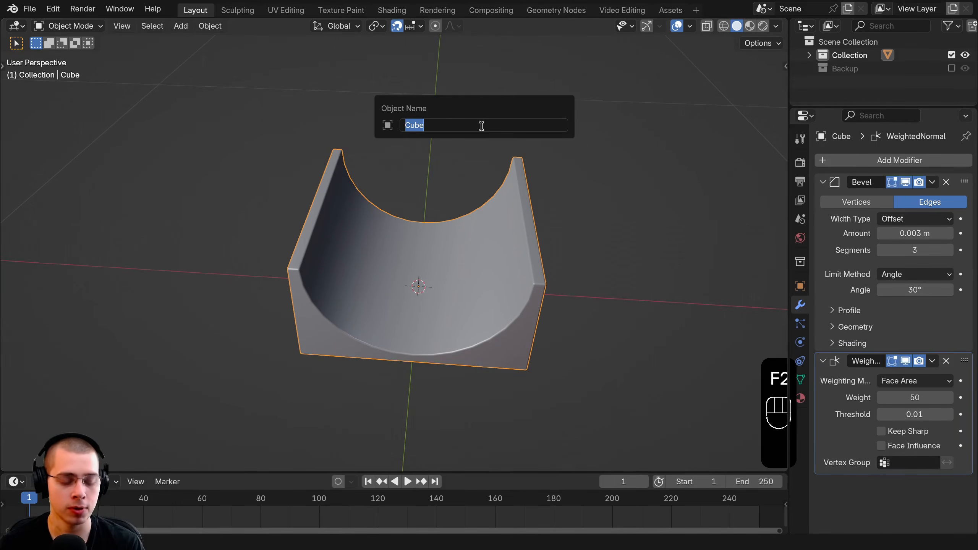
{"action": "type", "text": "S"}
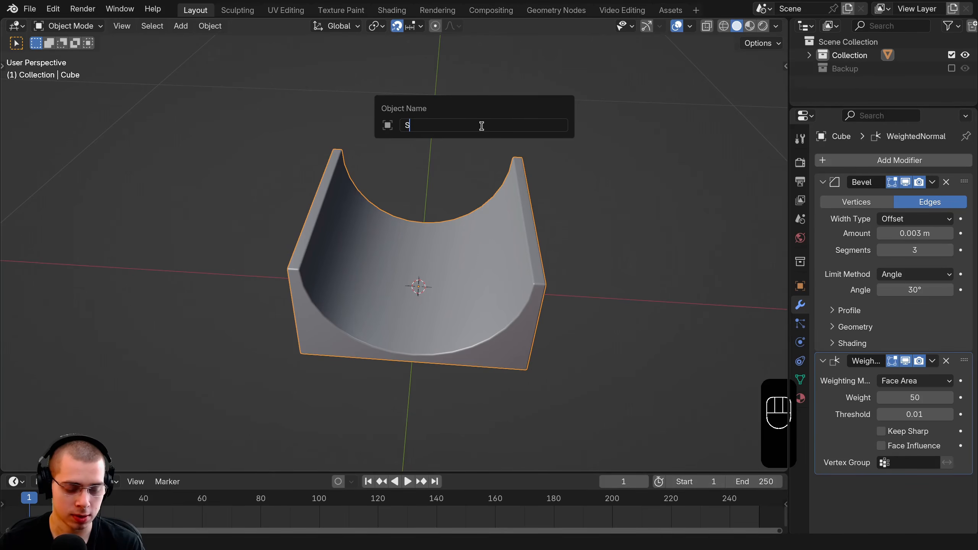
{"action": "type", "text": "raight"}
{"action": "key", "text": "Return"}
{"action": "left_click_drag", "start_coordinate": [839, 109], "coordinate": [839, 177]}
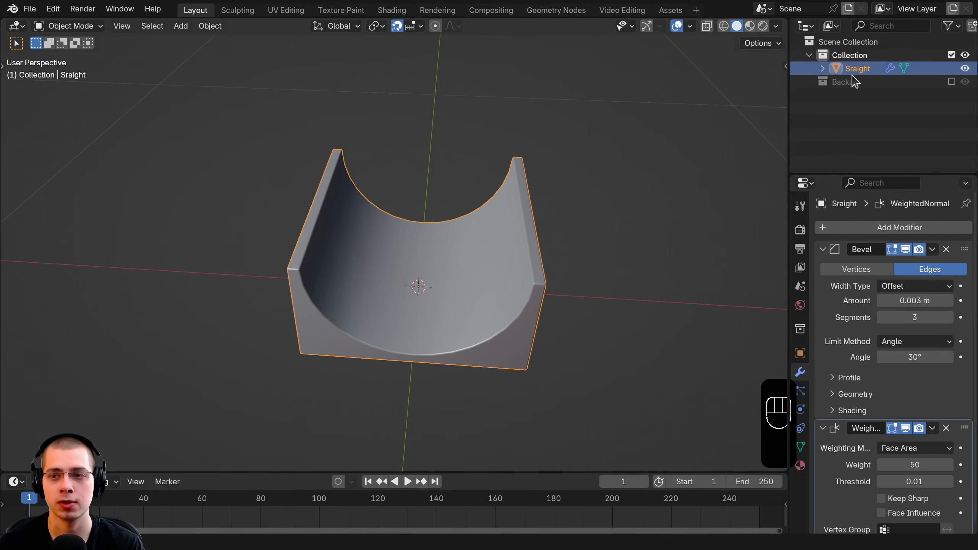
Step: Move the half-pipe piece 3 m along the X axis, away from the origin, and deselect everything
{"action": "scroll", "coordinate": [482, 273], "scroll_direction": "down", "scroll_amount": 2}
{"action": "middle_click_drag", "start_coordinate": [483, 273], "coordinate": [491, 190]}
{"action": "key", "text": "g"}
{"action": "key", "text": "x"}
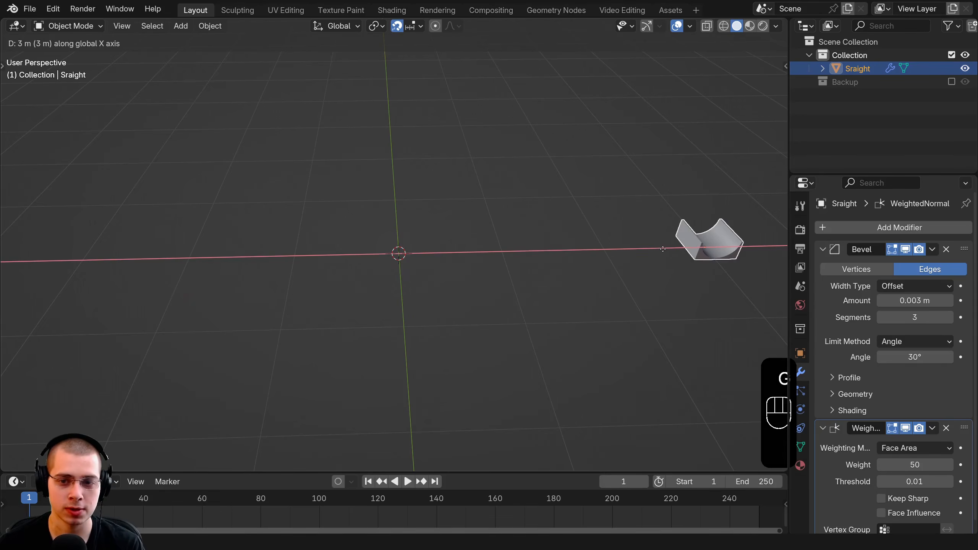
{"action": "left_click", "coordinate": [654, 249]}
{"action": "scroll", "coordinate": [539, 239], "scroll_direction": "up", "scroll_amount": 2}
{"action": "key", "text": "a"}
{"action": "key", "text": "a"}
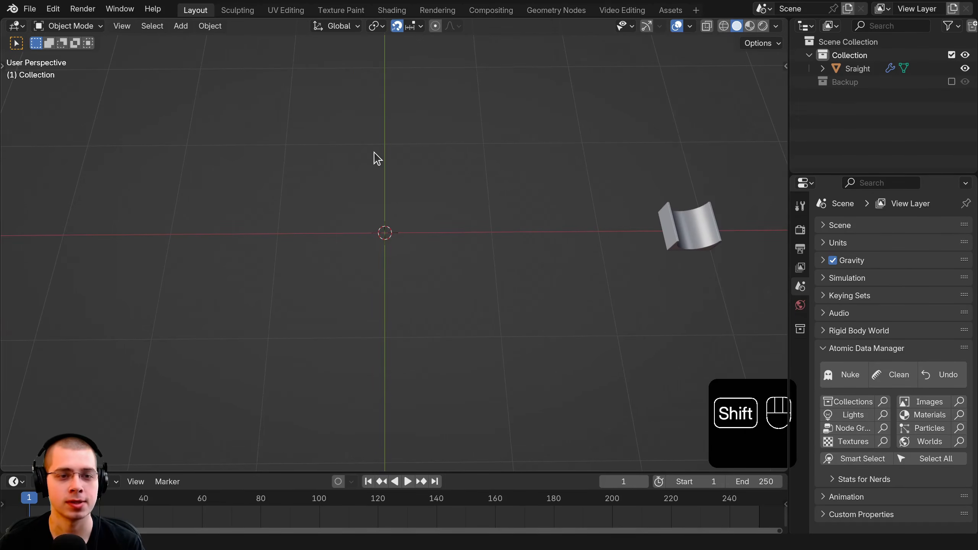
Step: Add a cube at the world origin and scale it uniformly by 0.2
{"action": "key", "text": "shift+a"}
{"action": "mouse_move", "coordinate": [374, 153]}
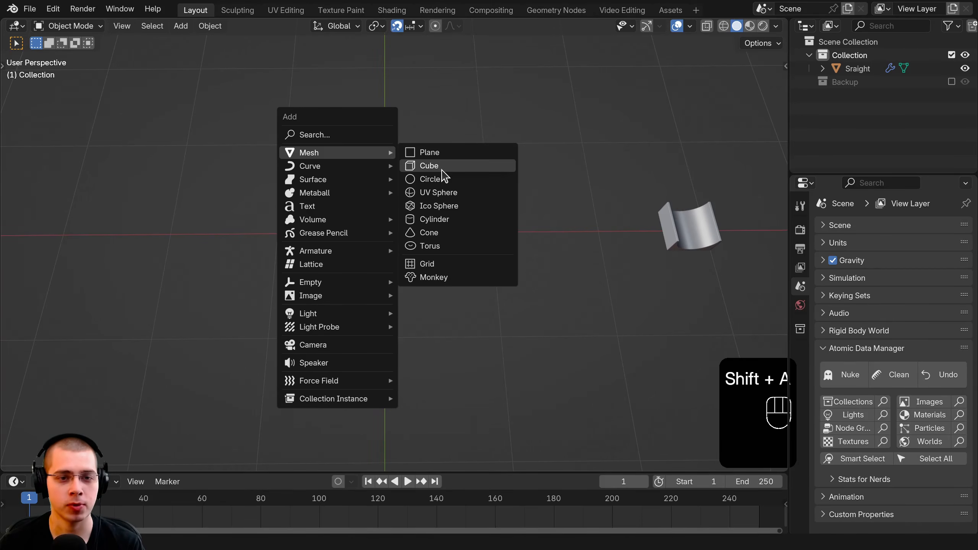
{"action": "left_click", "coordinate": [429, 166]}
{"action": "middle_click_drag", "start_coordinate": [450, 191], "coordinate": [693, 260]}
{"action": "middle_click_drag", "start_coordinate": [573, 265], "coordinate": [607, 228]}
{"action": "type", "text": "s"}
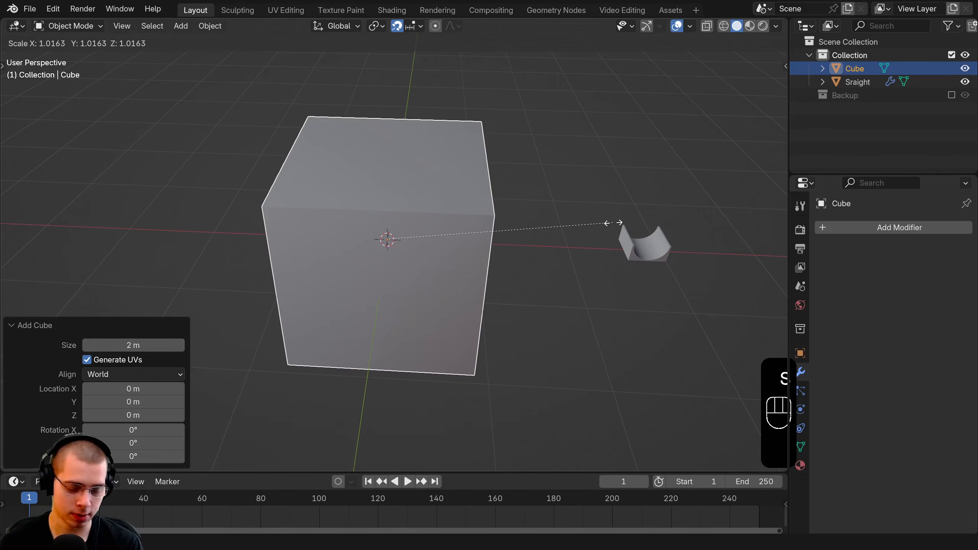
{"action": "type", "text": ".2"}
{"action": "key", "text": "Return"}
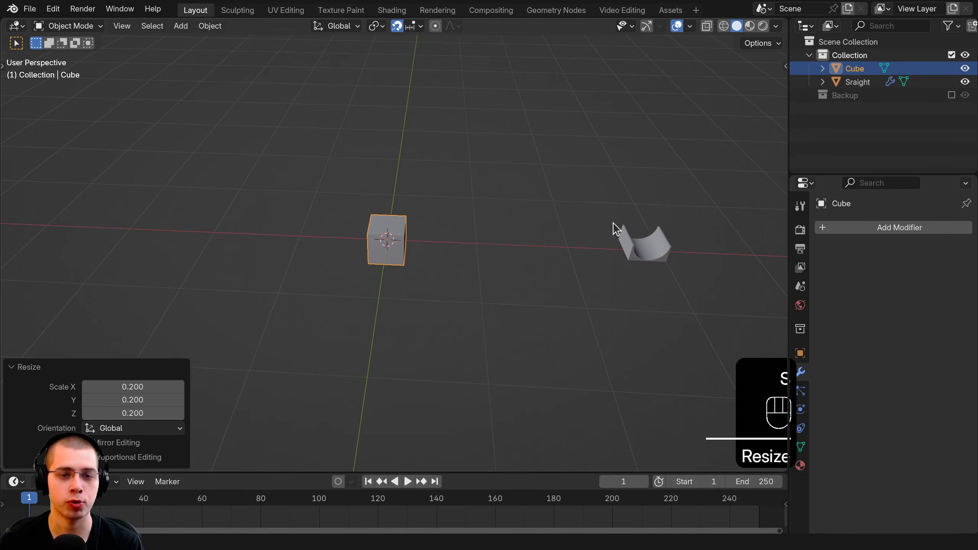
Step: Apply the scale of the new cube
{"action": "scroll", "coordinate": [414, 196], "scroll_direction": "up", "scroll_amount": 4}
{"action": "key", "text": "ctrl+a"}
{"action": "left_click", "coordinate": [414, 199]}
{"action": "scroll", "coordinate": [414, 200], "scroll_direction": "down", "scroll_amount": 4}
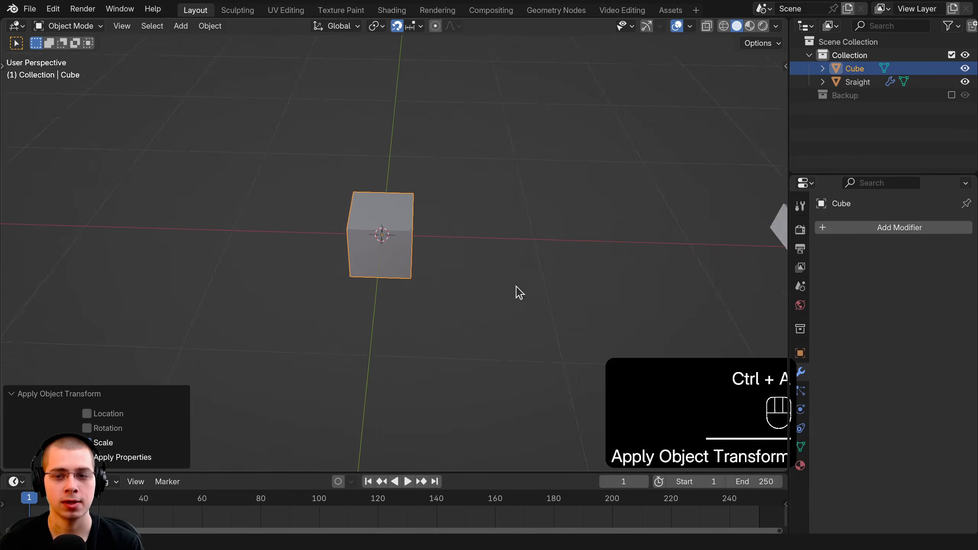
Step: Reposition the half-pipe piece along X nearer to the cube, finishing with a 1 m move in positive X
{"action": "left_click", "coordinate": [748, 236]}
{"action": "key", "text": "g"}
{"action": "key", "text": "x"}
{"action": "left_click", "coordinate": [536, 222]}
{"action": "key", "text": "g"}
{"action": "key", "text": "g"}
{"action": "key", "text": "x"}
{"action": "left_click", "coordinate": [429, 266]}
{"action": "middle_click_drag", "start_coordinate": [429, 266], "coordinate": [391, 273]}
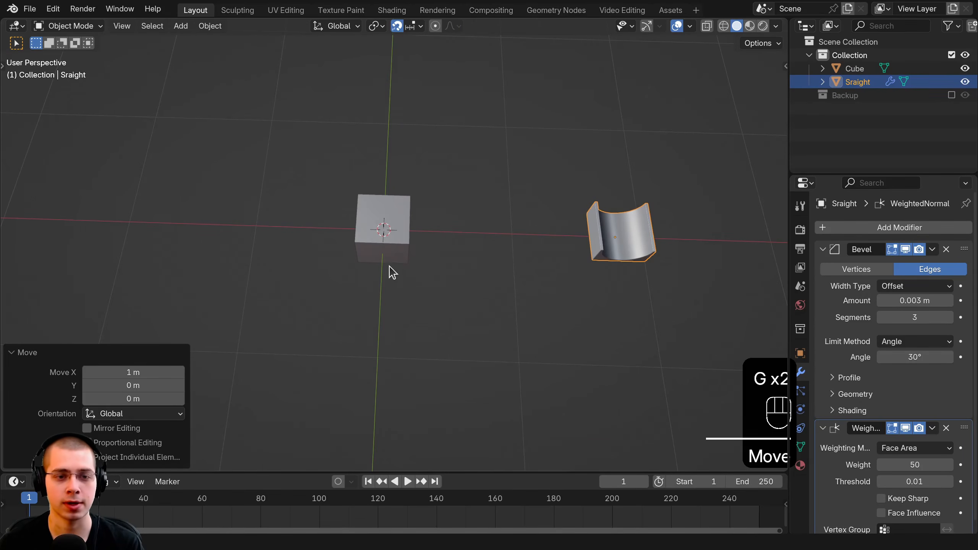
Step: Edit the cube in front wireframe view and lower its top vertices along Z to the origin level, halving its height
{"action": "left_click", "coordinate": [400, 251]}
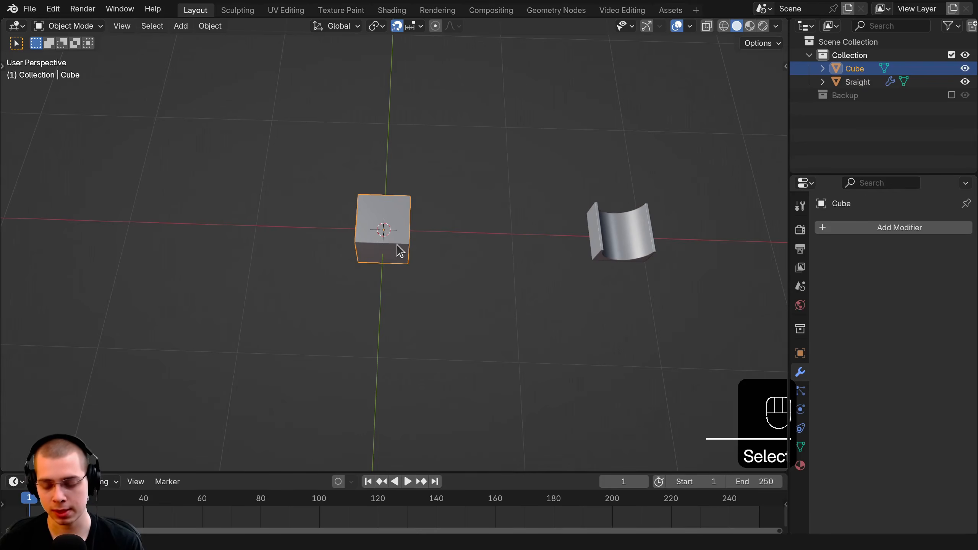
{"action": "key", "text": "KP_1"}
{"action": "key", "text": "Tab"}
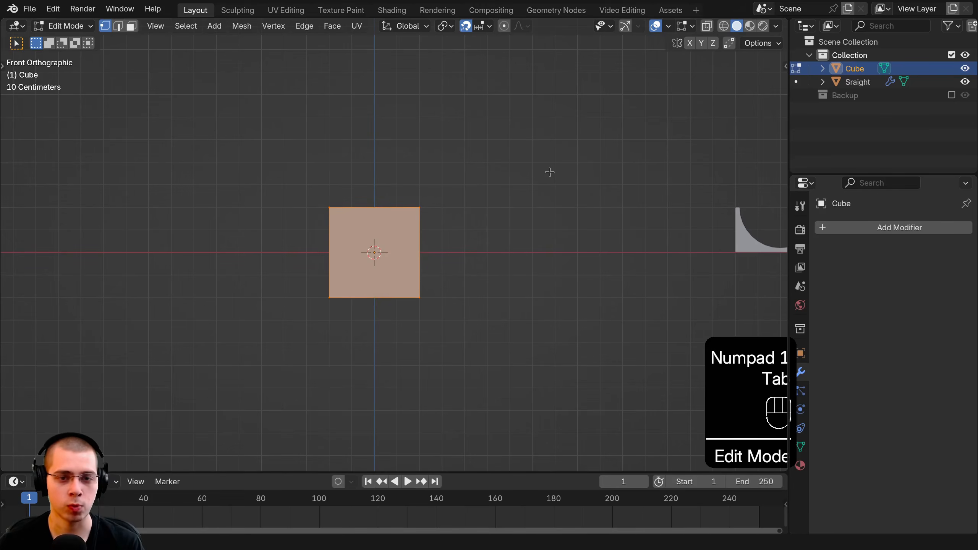
{"action": "key", "text": "z"}
{"action": "left_click", "coordinate": [381, 169]}
{"action": "scroll", "coordinate": [303, 136], "scroll_direction": "up", "scroll_amount": 3}
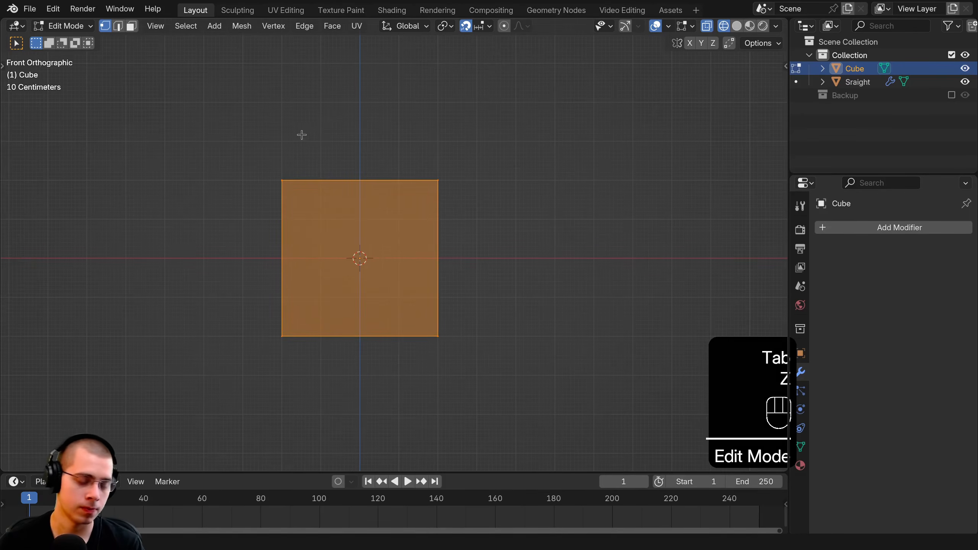
{"action": "key", "text": "alt+a"}
{"action": "left_click_drag", "start_coordinate": [215, 70], "coordinate": [586, 221]}
{"action": "key", "text": "g"}
{"action": "key", "text": "z"}
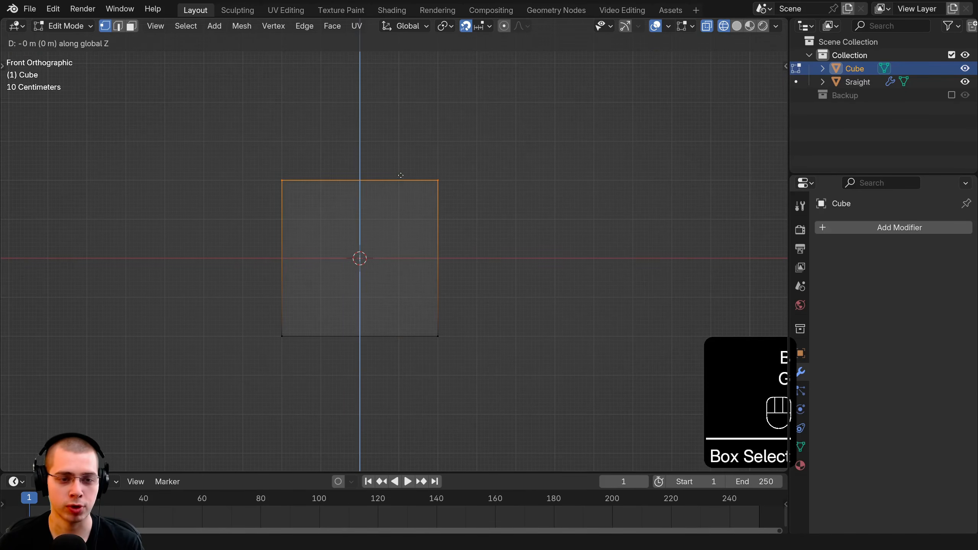
{"action": "left_click", "coordinate": [399, 236]}
{"action": "scroll", "coordinate": [398, 287], "scroll_direction": "down", "scroll_amount": 3}
{"action": "key", "text": "Tab"}
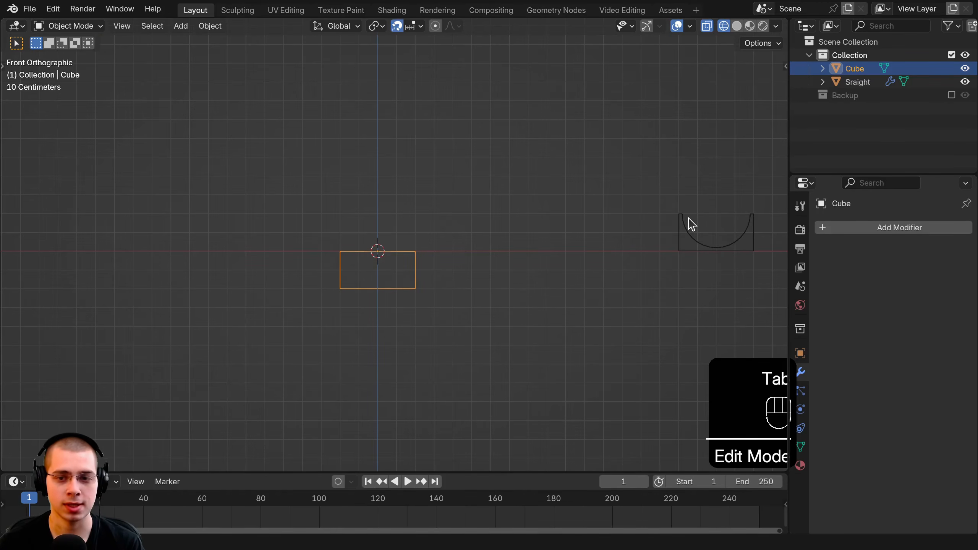
Step: Move the halved cube 0.2 m along X and 0.2 m along Y so its corner sits on the origin
{"action": "scroll", "coordinate": [360, 297], "scroll_direction": "up", "scroll_amount": 5}
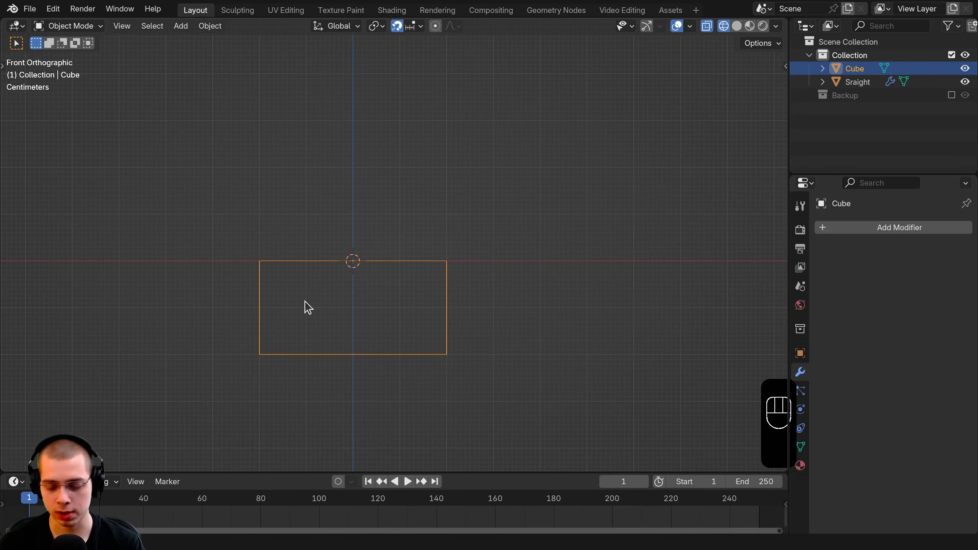
{"action": "key", "text": "KP_7"}
{"action": "scroll", "coordinate": [293, 278], "scroll_direction": "down", "scroll_amount": 5}
{"action": "scroll", "coordinate": [280, 323], "scroll_direction": "up", "scroll_amount": 3}
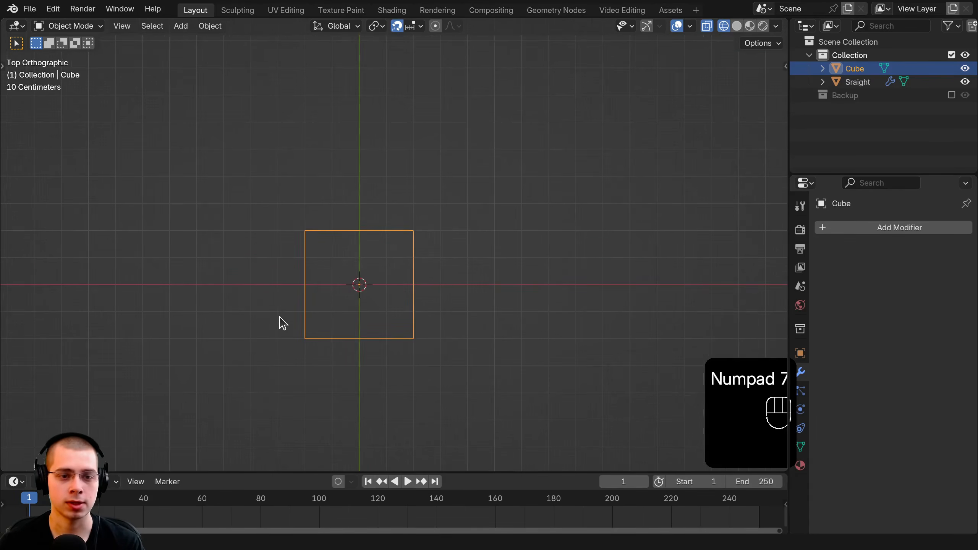
{"action": "key", "text": "g"}
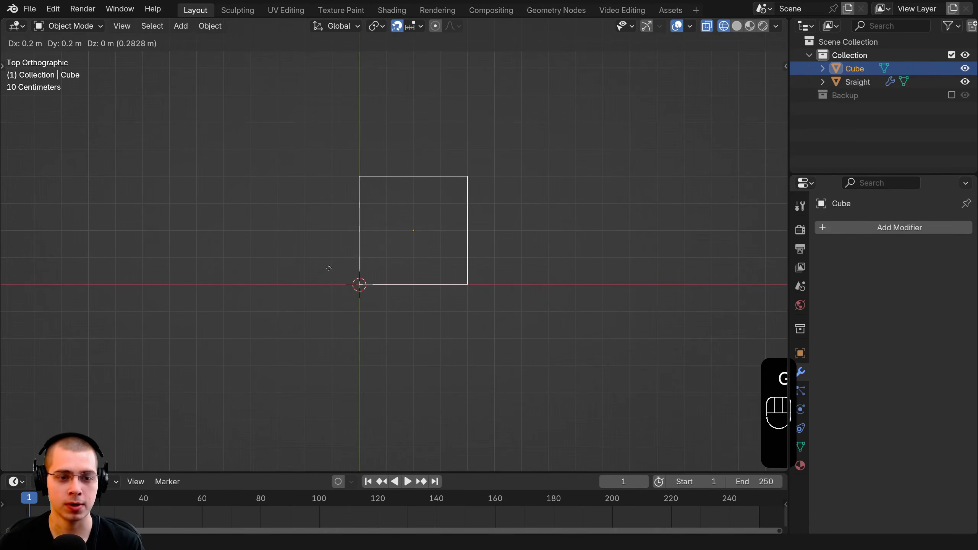
{"action": "left_click", "coordinate": [328, 269]}
{"action": "key", "text": "KP_1"}
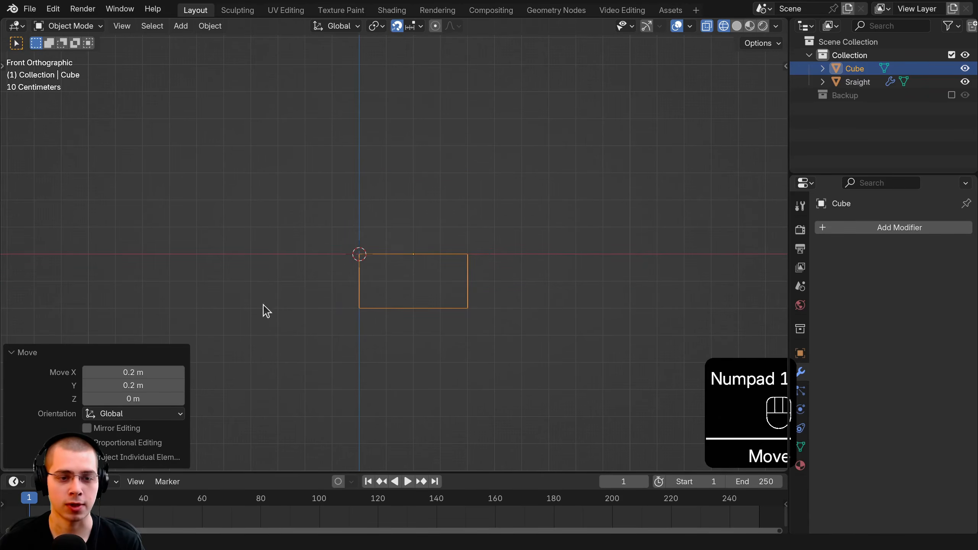
{"action": "key", "text": "KP_7"}
{"action": "scroll", "coordinate": [368, 142], "scroll_direction": "up", "scroll_amount": 2}
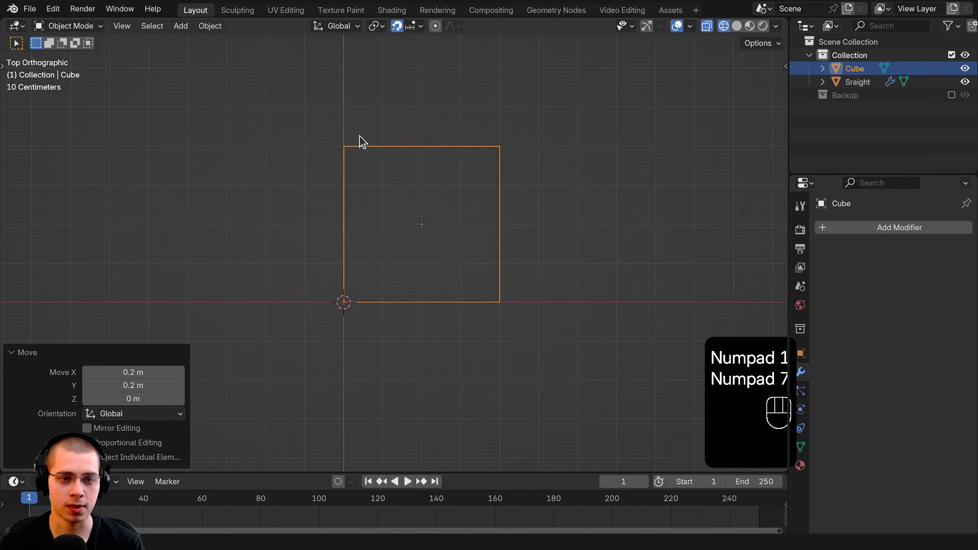
Step: Add a torus at the world origin around the corner of the cube
{"action": "scroll", "coordinate": [384, 247], "scroll_direction": "down", "scroll_amount": 2}
{"action": "key", "text": "x"}
{"action": "key", "text": "shift+a"}
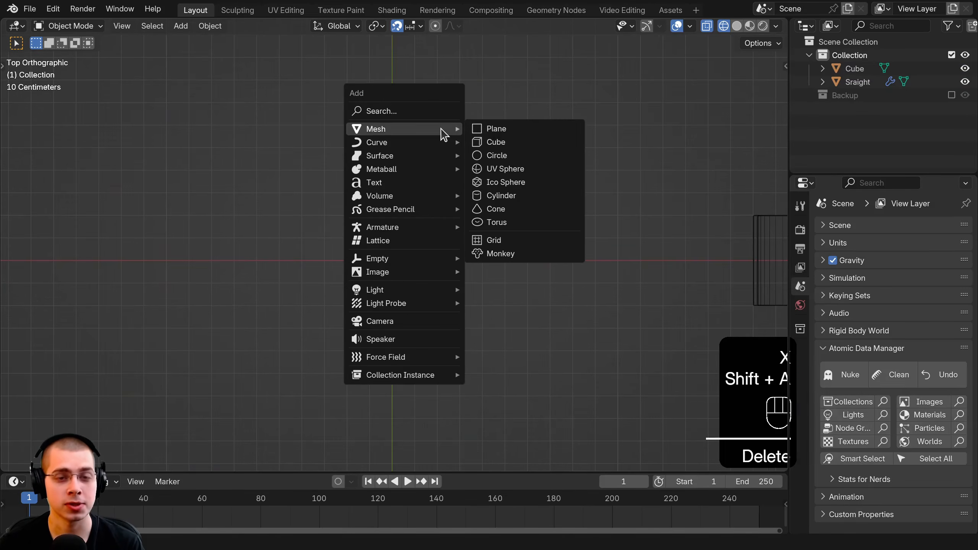
{"action": "left_click", "coordinate": [522, 228]}
Step: Set the torus's major radius to 0.2 m and its minor radius to 0.14 m
{"action": "left_click", "coordinate": [5, 461]}
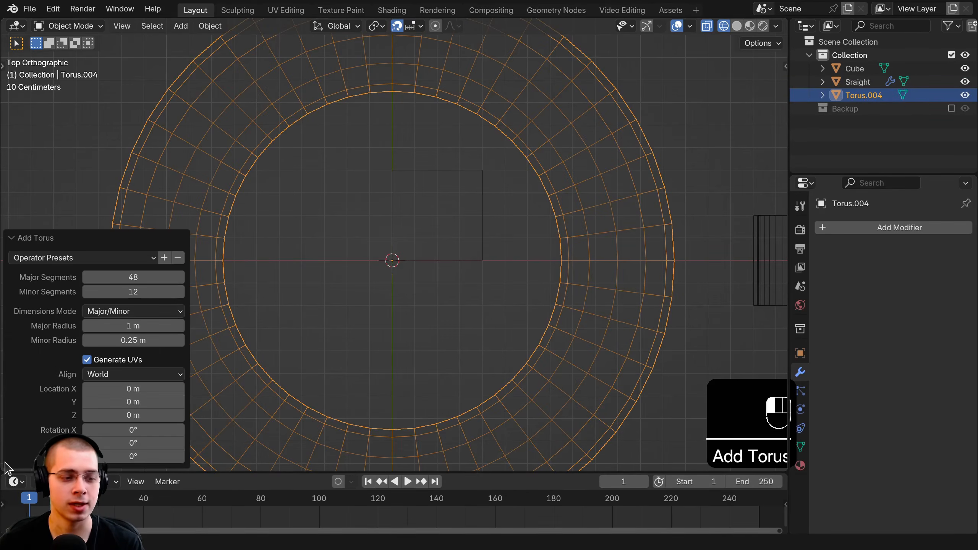
{"action": "left_click_drag", "start_coordinate": [168, 327], "coordinate": [101, 338], "text": "shift"}
{"action": "scroll", "coordinate": [207, 325], "scroll_direction": "up", "scroll_amount": 4}
{"action": "left_click_drag", "start_coordinate": [100, 338], "coordinate": [116, 325], "text": "shift"}
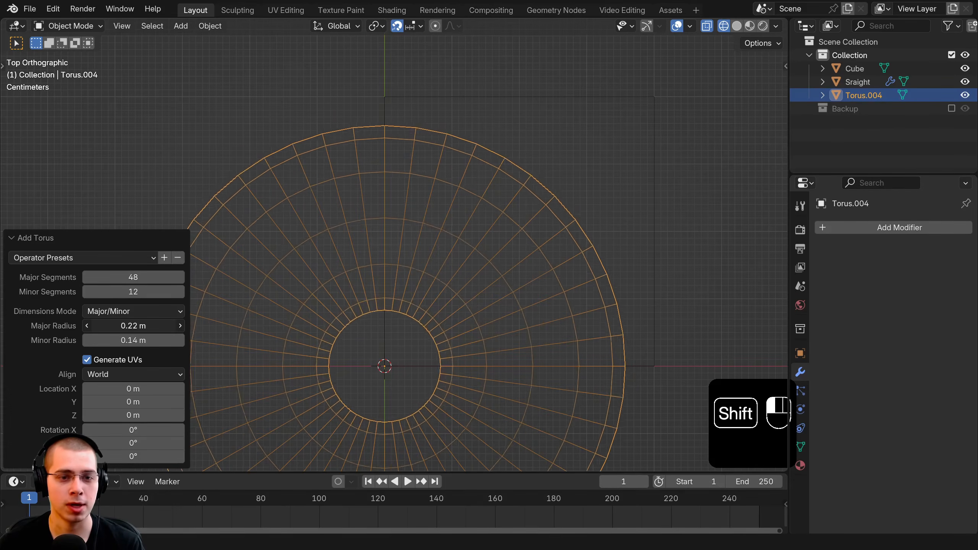
{"action": "scroll", "coordinate": [403, 243], "scroll_direction": "up", "scroll_amount": 3}
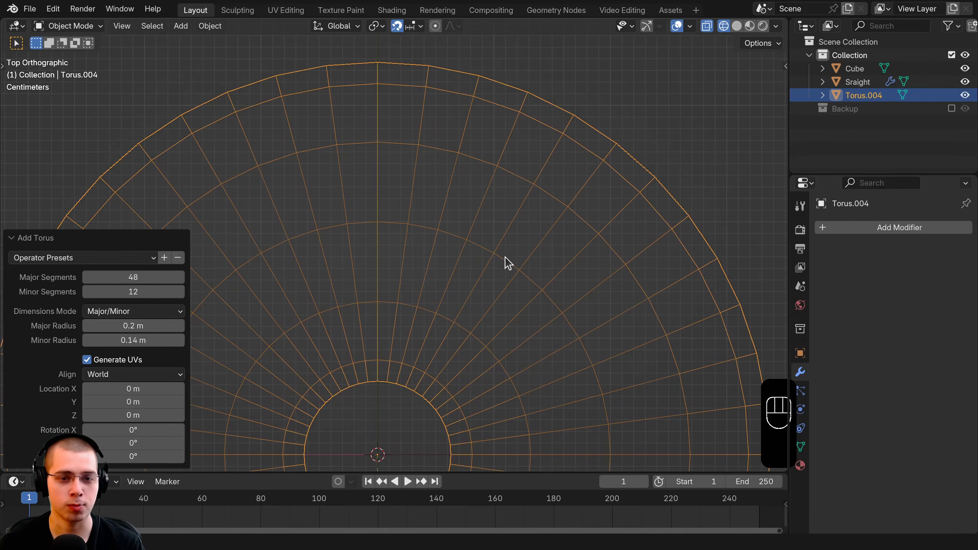
Step: Increase the torus's minor radius to 0.18 m
{"action": "scroll", "coordinate": [396, 83], "scroll_direction": "down", "scroll_amount": 3}
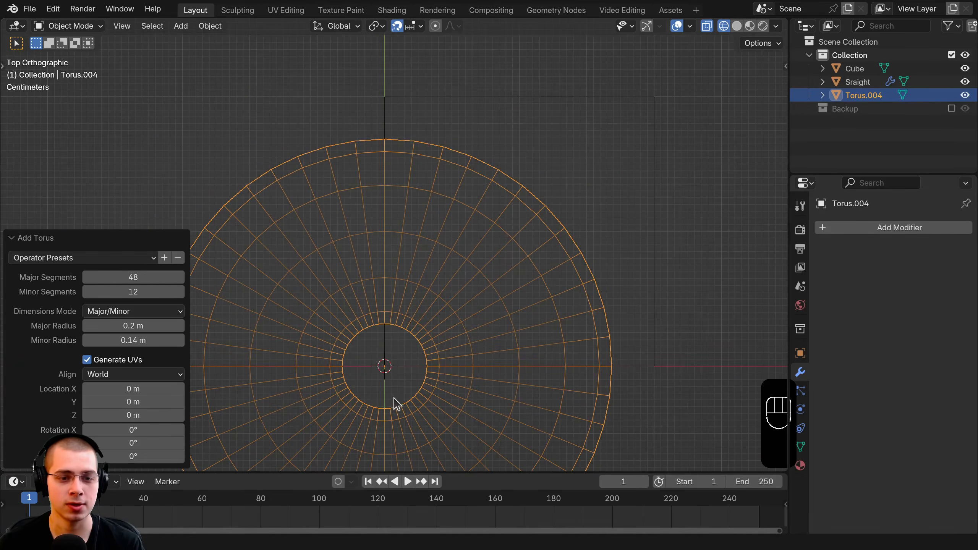
{"action": "left_click_drag", "start_coordinate": [149, 340], "coordinate": [374, 121], "text": "shift"}
{"action": "left_click_drag", "start_coordinate": [149, 340], "coordinate": [192, 324], "text": "shift"}
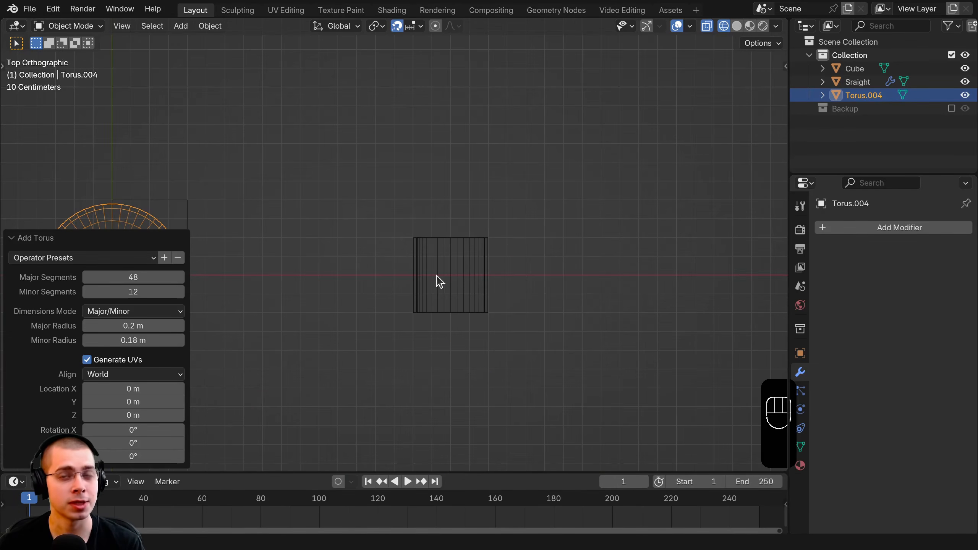
Step: Compare the straight piece's wall thickness with the gaps at the torus's outer edge and centre hole in top view
{"action": "scroll", "coordinate": [458, 289], "scroll_direction": "up", "scroll_amount": 8}
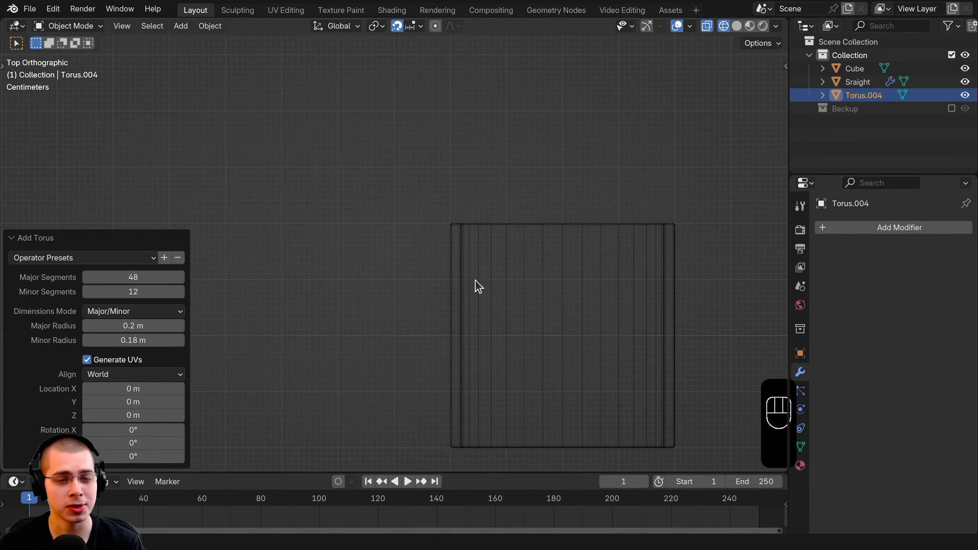
{"action": "middle_click_drag", "start_coordinate": [466, 215], "coordinate": [339, 210], "text": "shift"}
{"action": "scroll", "coordinate": [328, 200], "scroll_direction": "up", "scroll_amount": 2}
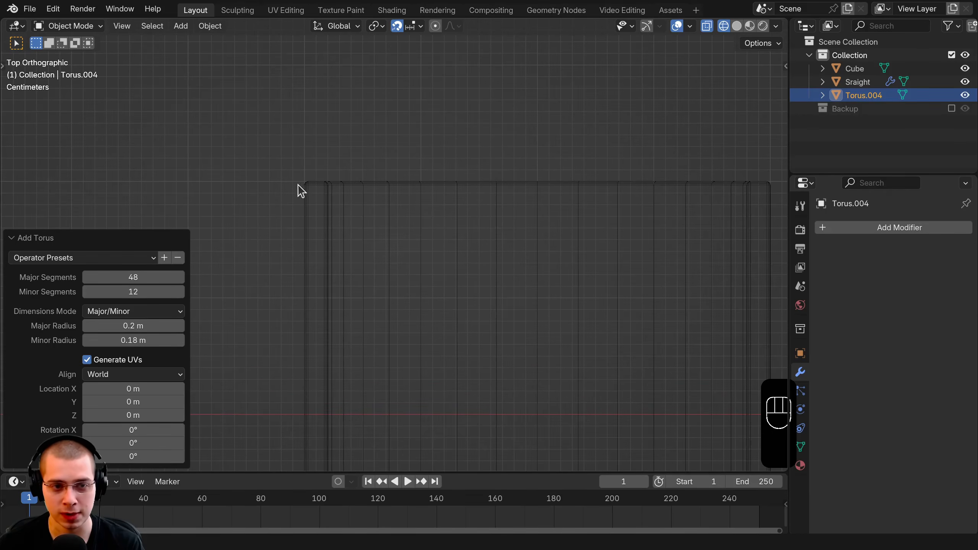
{"action": "scroll", "coordinate": [312, 189], "scroll_direction": "down", "scroll_amount": 8}
{"action": "middle_click_drag", "start_coordinate": [274, 255], "coordinate": [338, 263], "text": "shift"}
{"action": "scroll", "coordinate": [481, 243], "scroll_direction": "up", "scroll_amount": 7}
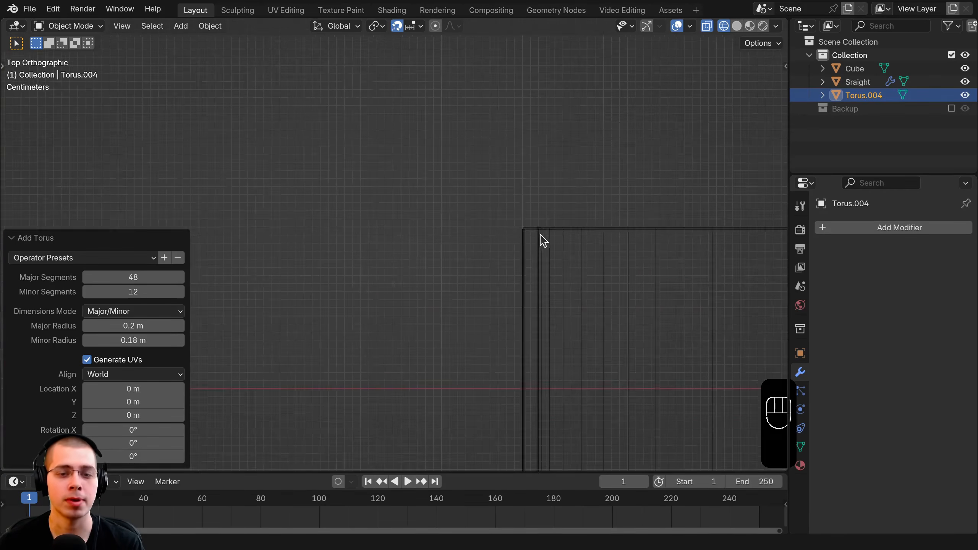
{"action": "scroll", "coordinate": [546, 228], "scroll_direction": "down", "scroll_amount": 7}
{"action": "middle_click_drag", "start_coordinate": [268, 234], "coordinate": [706, 246], "text": "shift"}
{"action": "middle_click_drag", "start_coordinate": [526, 257], "coordinate": [408, 267], "text": "shift"}
{"action": "scroll", "coordinate": [497, 266], "scroll_direction": "up", "scroll_amount": 8}
{"action": "scroll", "coordinate": [449, 199], "scroll_direction": "up", "scroll_amount": 3}
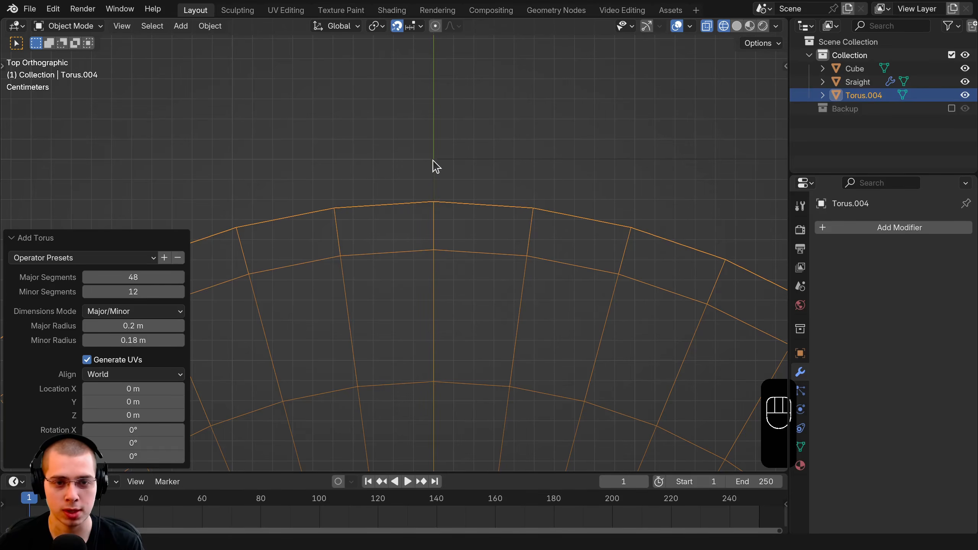
{"action": "scroll", "coordinate": [436, 247], "scroll_direction": "down", "scroll_amount": 6}
{"action": "middle_click_drag", "start_coordinate": [399, 368], "coordinate": [383, 170], "text": "shift"}
{"action": "scroll", "coordinate": [384, 275], "scroll_direction": "up", "scroll_amount": 6}
{"action": "middle_click_drag", "start_coordinate": [405, 274], "coordinate": [412, 206], "text": "shift"}
{"action": "scroll", "coordinate": [392, 259], "scroll_direction": "up", "scroll_amount": 3}
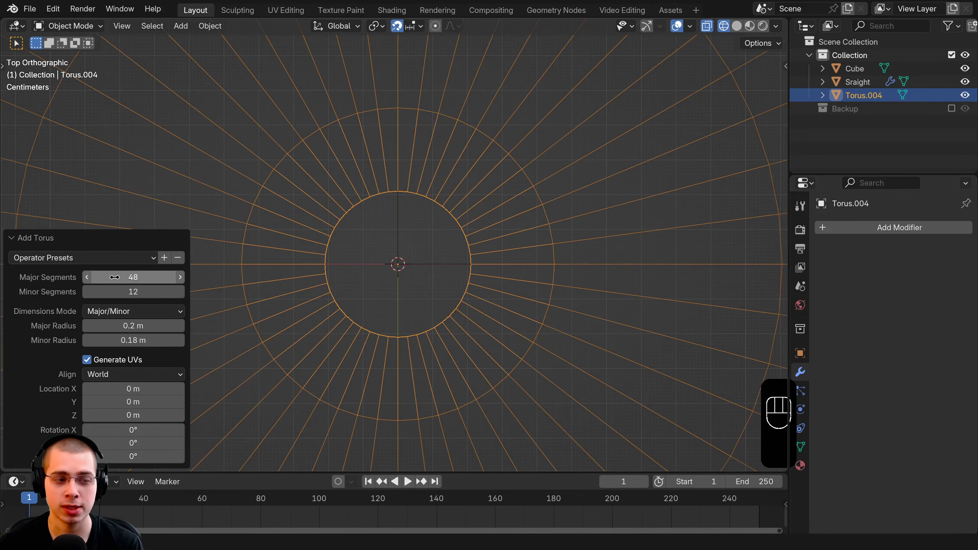
Step: Set the torus's major segments to 64 and its minor segments to 32
{"action": "left_click", "coordinate": [137, 278]}
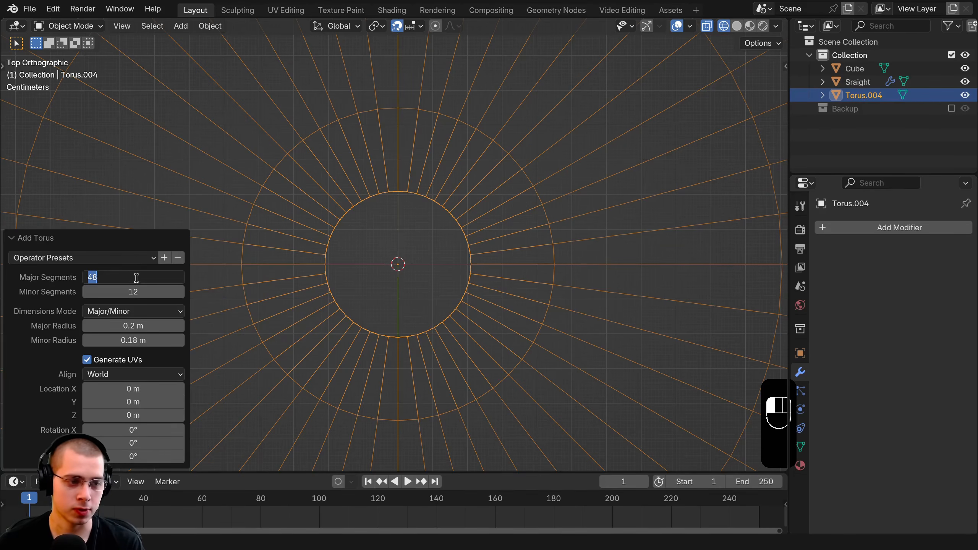
{"action": "type", "text": "64"}
{"action": "key", "text": "Return"}
{"action": "left_click", "coordinate": [143, 292]}
{"action": "type", "text": "32"}
{"action": "key", "text": "Return"}
Step: Examine in solid shading, from above and below, how the torus intersects the cube
{"action": "key", "text": "z"}
{"action": "left_click", "coordinate": [433, 236]}
{"action": "mouse_move", "coordinate": [448, 345]}
{"action": "middle_mouse_down"}
{"action": "mouse_move", "coordinate": [420, 255]}
{"action": "mouse_move", "coordinate": [357, 263]}
{"action": "mouse_move", "coordinate": [410, 239]}
{"action": "middle_mouse_up"}
{"action": "scroll", "coordinate": [356, 263], "scroll_direction": "down", "scroll_amount": 3}
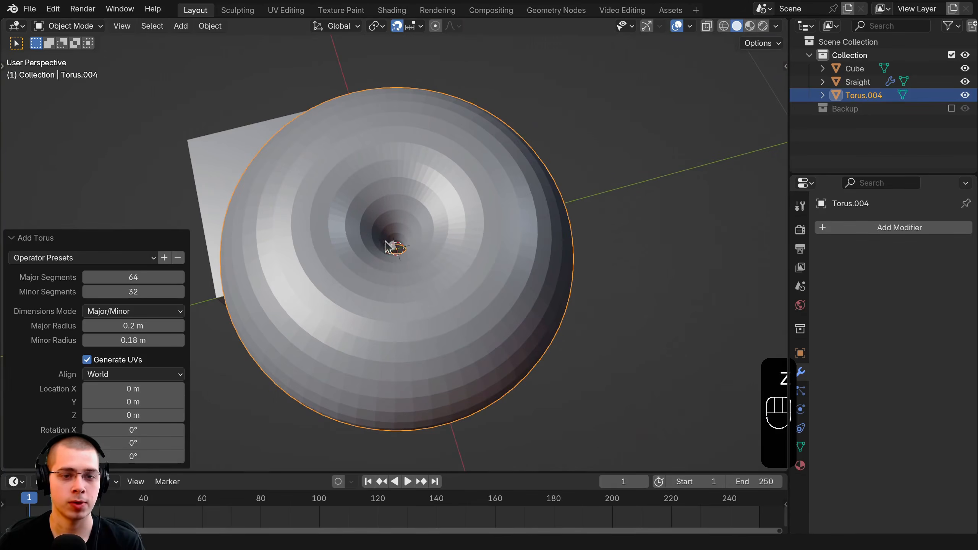
{"action": "middle_click_drag", "start_coordinate": [449, 208], "coordinate": [441, 79]}
{"action": "middle_click_drag", "start_coordinate": [307, 278], "coordinate": [373, 210], "text": "shift"}
{"action": "middle_click_drag", "start_coordinate": [289, 246], "coordinate": [268, 176]}
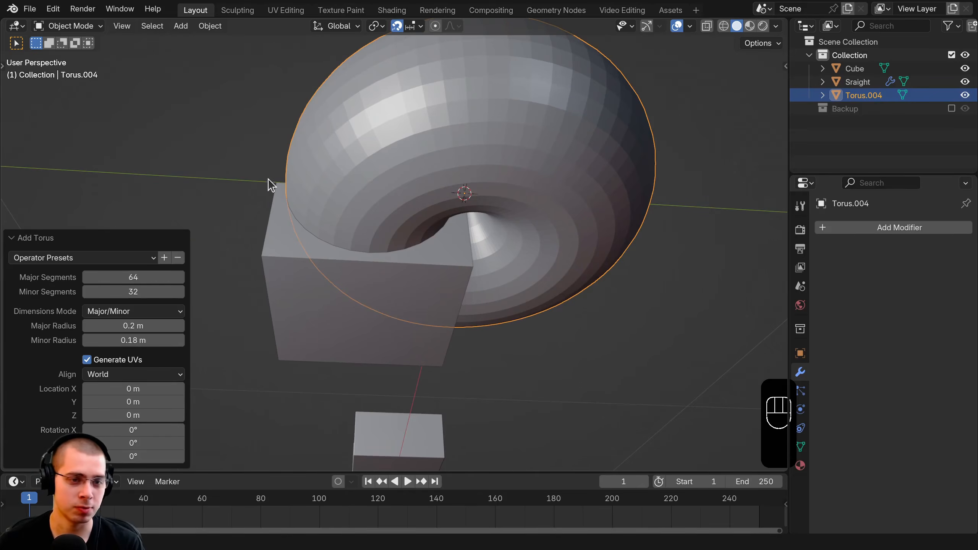
{"action": "middle_click_drag", "start_coordinate": [391, 242], "coordinate": [255, 207]}
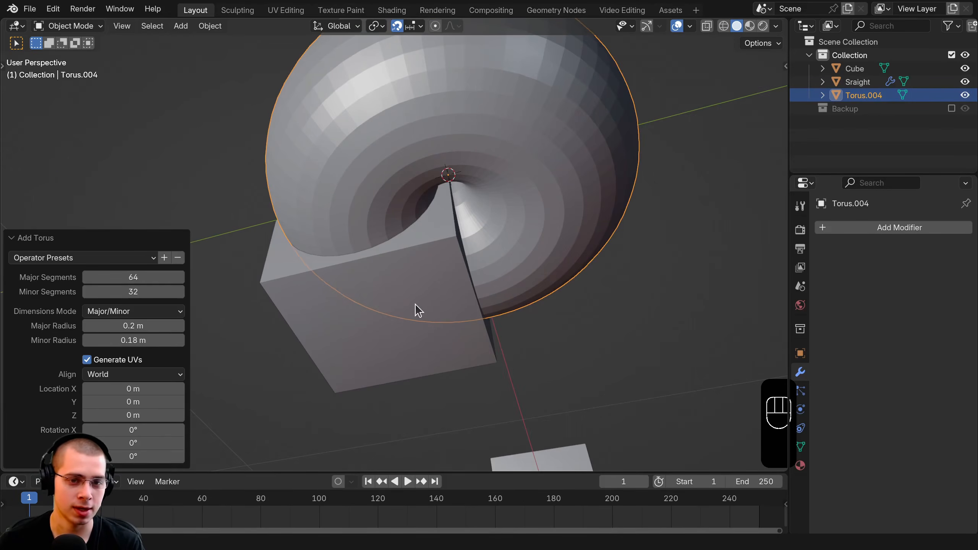
{"action": "middle_click_drag", "start_coordinate": [418, 311], "coordinate": [532, 319]}
{"action": "scroll", "coordinate": [312, 188], "scroll_direction": "down", "scroll_amount": 3}
{"action": "middle_click_drag", "start_coordinate": [312, 188], "coordinate": [345, 200]}
{"action": "key", "text": "z"}
{"action": "left_click", "coordinate": [257, 273]}
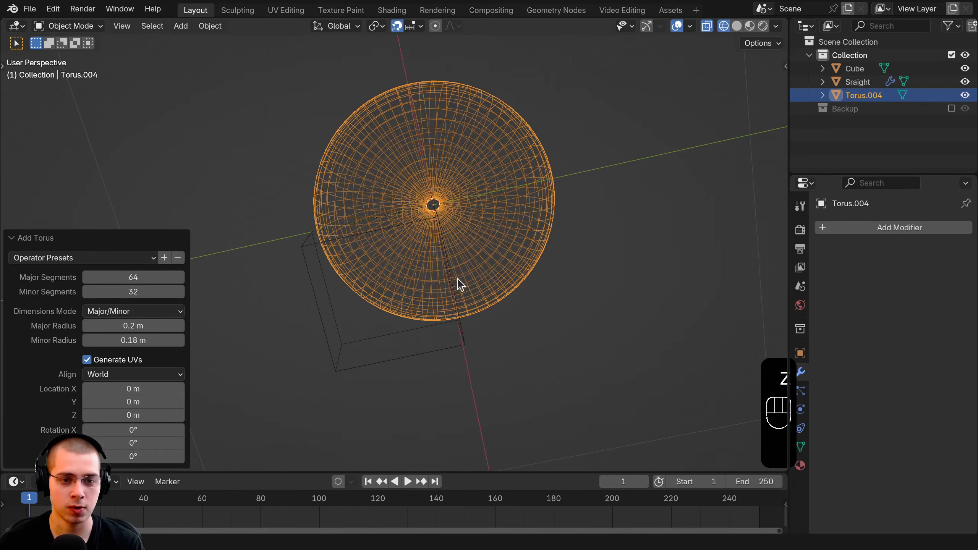
{"action": "key", "text": "z"}
{"action": "left_click", "coordinate": [579, 248]}
{"action": "mouse_move", "coordinate": [579, 248]}
{"action": "middle_mouse_down"}
{"action": "mouse_move", "coordinate": [512, 358]}
{"action": "mouse_move", "coordinate": [499, 261]}
{"action": "middle_mouse_up"}
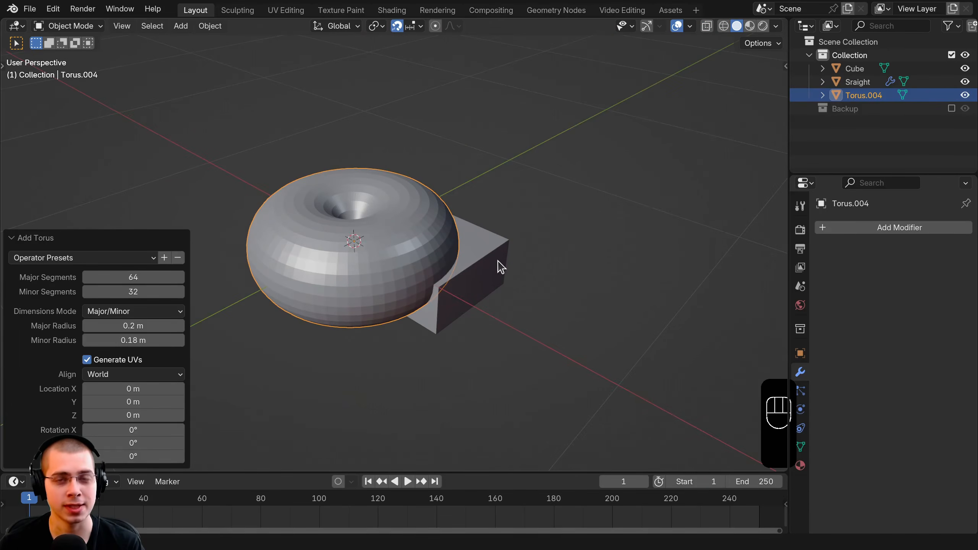
Step: Cut the torus out of the cube with a Boolean Difference modifier using the Exact solver, and apply the modifier
{"action": "left_click", "coordinate": [486, 244]}
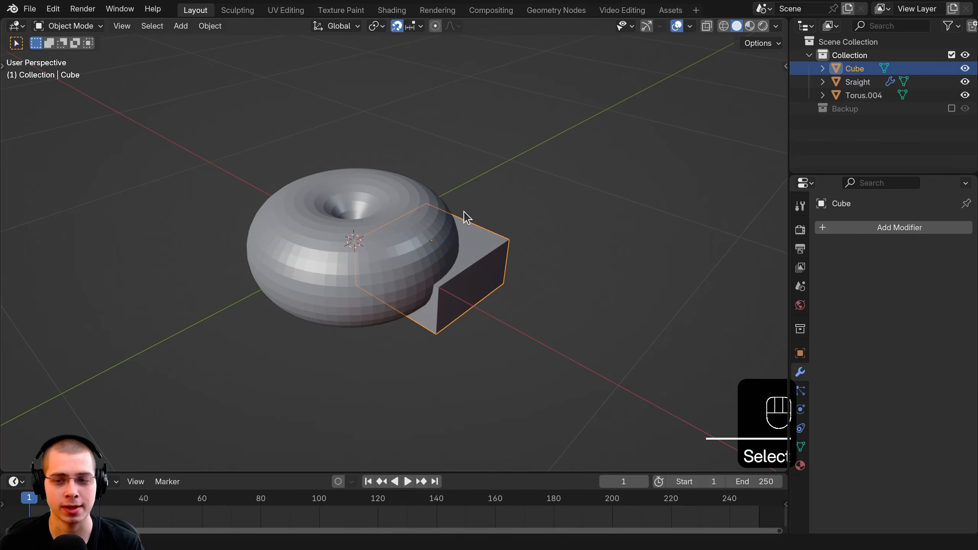
{"action": "left_click", "coordinate": [913, 230]}
{"action": "type", "text": "boo"}
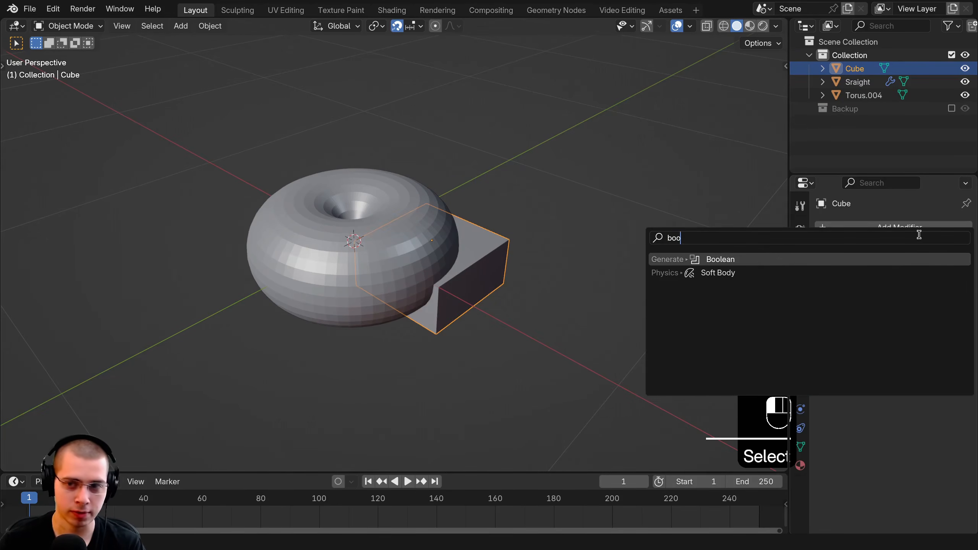
{"action": "key", "text": "Return"}
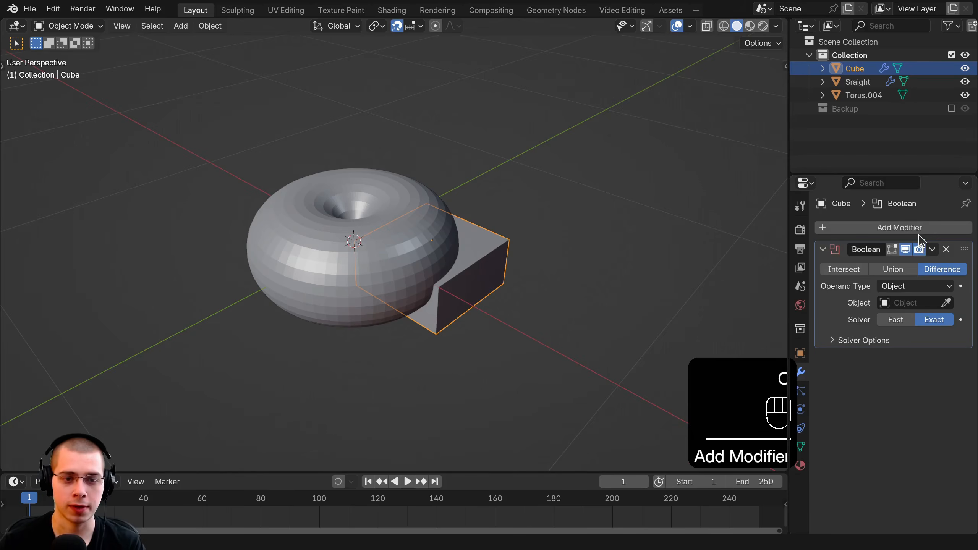
{"action": "left_click", "coordinate": [948, 304]}
{"action": "left_click", "coordinate": [431, 181]}
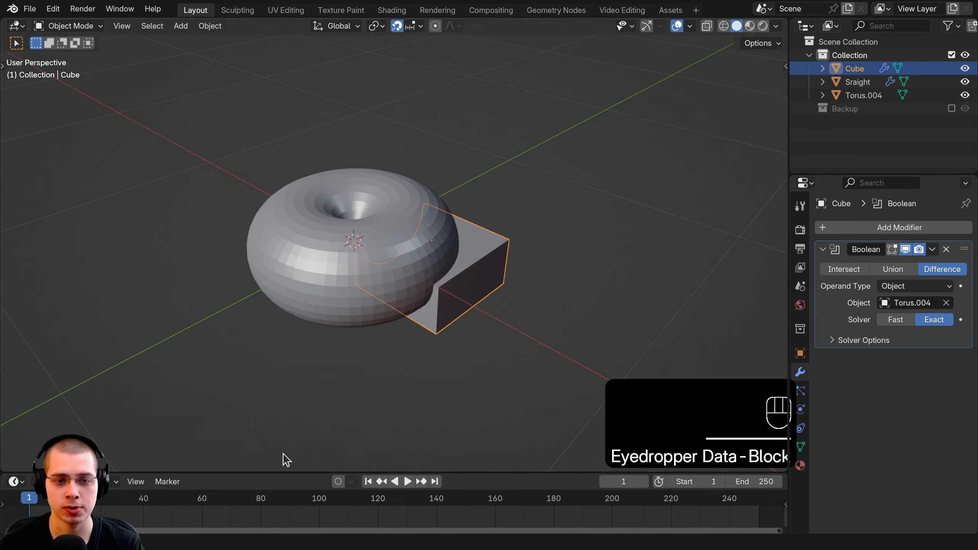
{"action": "left_click", "coordinate": [932, 249]}
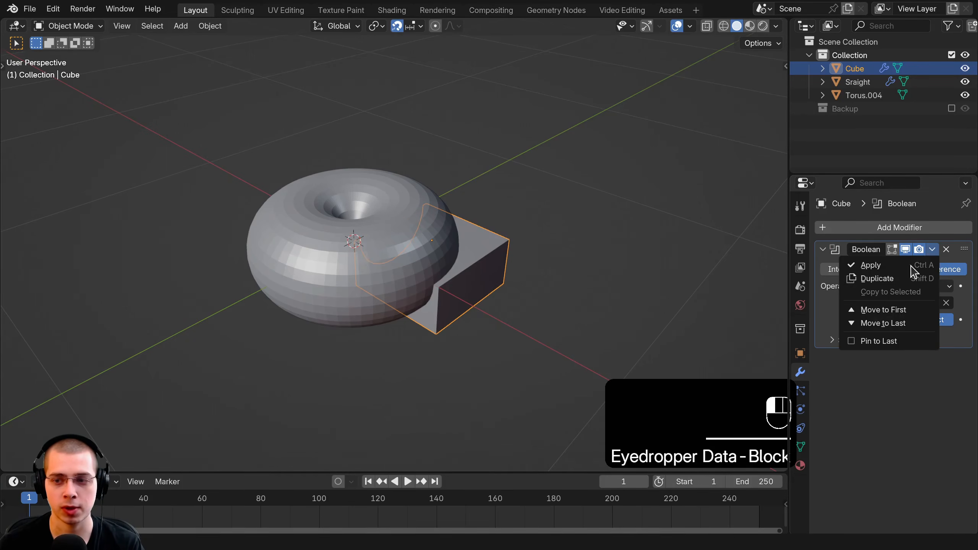
{"action": "left_click", "coordinate": [919, 265]}
Step: Move the torus to the Backup collection to reveal the curved channel cut into the cube
{"action": "left_click", "coordinate": [386, 234]}
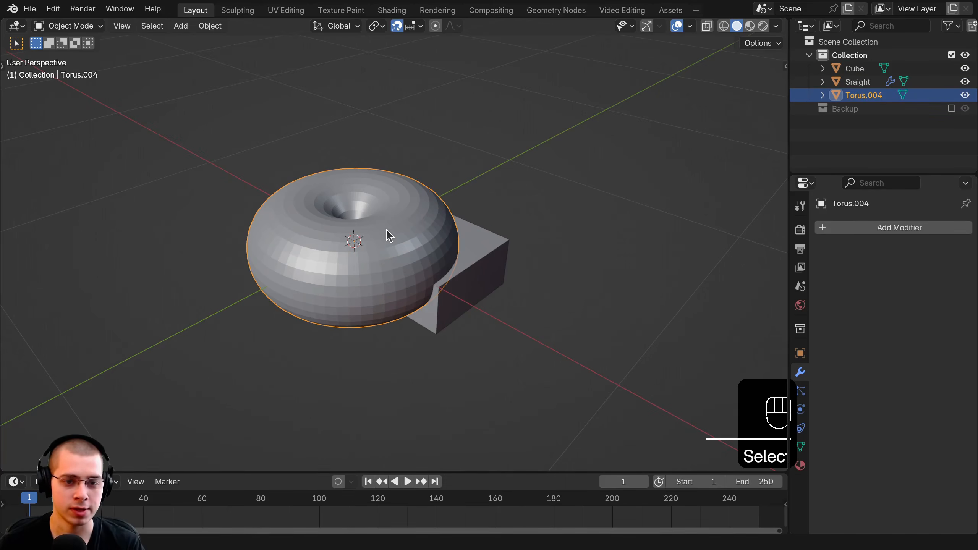
{"action": "key", "text": "m"}
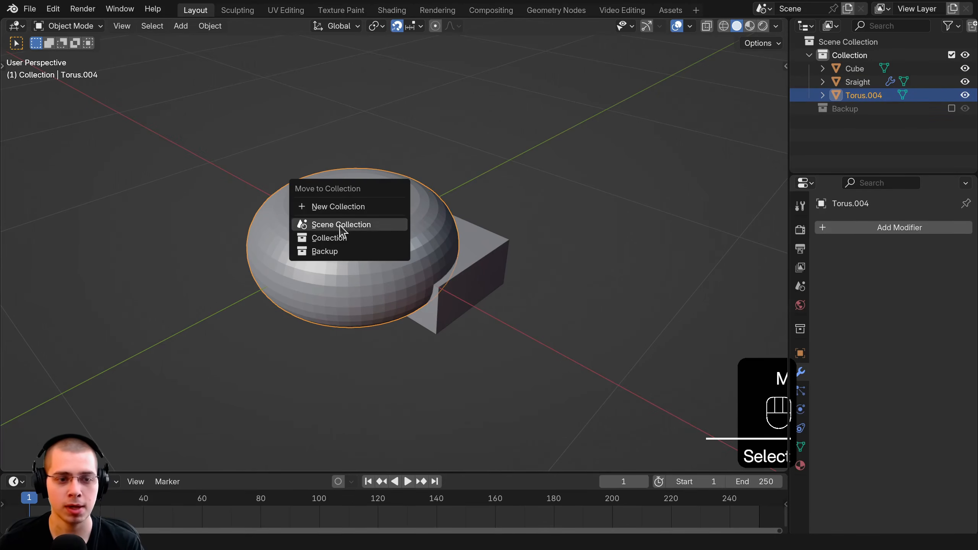
{"action": "left_click", "coordinate": [327, 251]}
{"action": "middle_click_drag", "start_coordinate": [349, 302], "coordinate": [290, 190]}
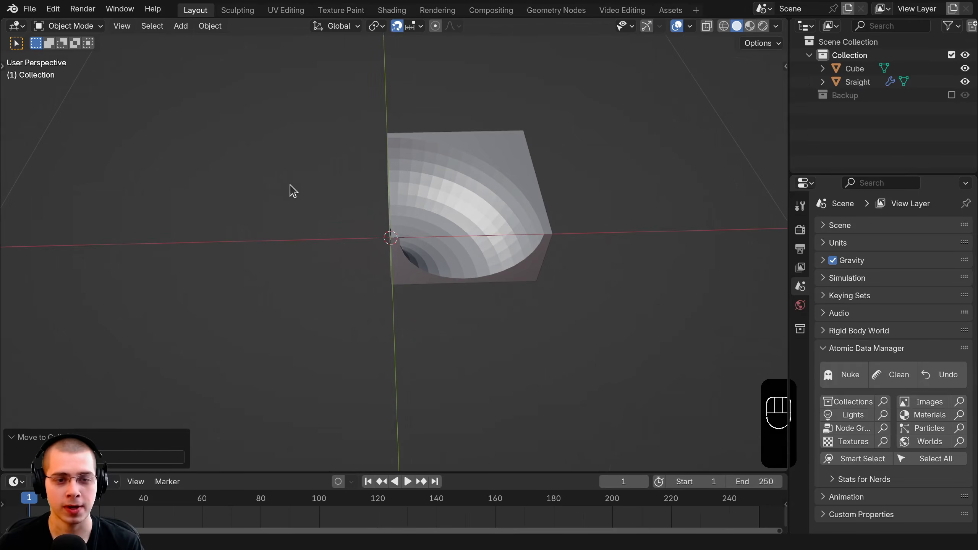
{"action": "middle_click_drag", "start_coordinate": [564, 414], "coordinate": [450, 207]}
{"action": "middle_click_drag", "start_coordinate": [436, 396], "coordinate": [387, 121]}
{"action": "middle_click_drag", "start_coordinate": [392, 196], "coordinate": [467, 202]}
Step: Move the corner piece -0.2 m along X and -0.2 m along Y in top view, centring it on the origin
{"action": "left_click", "coordinate": [467, 201]}
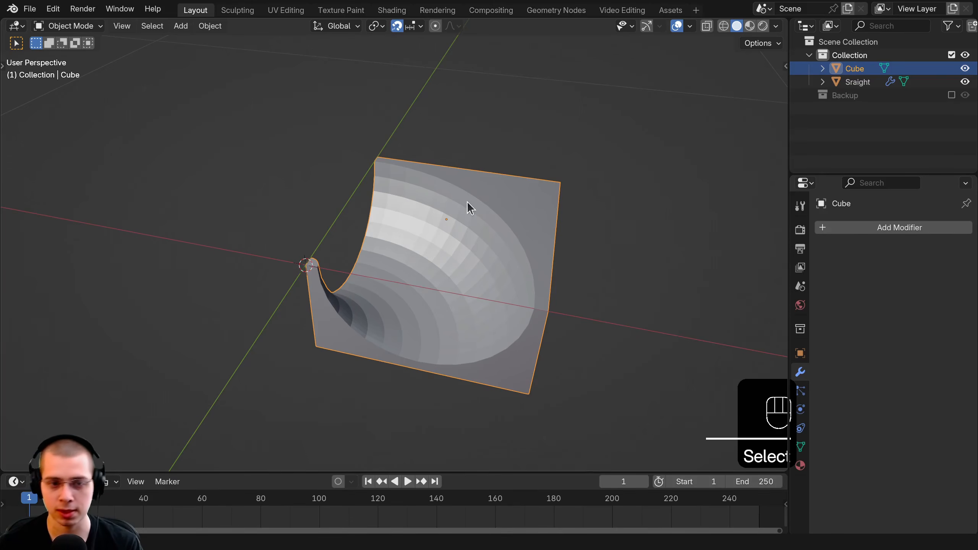
{"action": "key", "text": "KP_7"}
{"action": "middle_click_drag", "start_coordinate": [477, 156], "coordinate": [514, 95], "text": "shift"}
{"action": "scroll", "coordinate": [532, 98], "scroll_direction": "down", "scroll_amount": 1}
{"action": "key", "text": "g"}
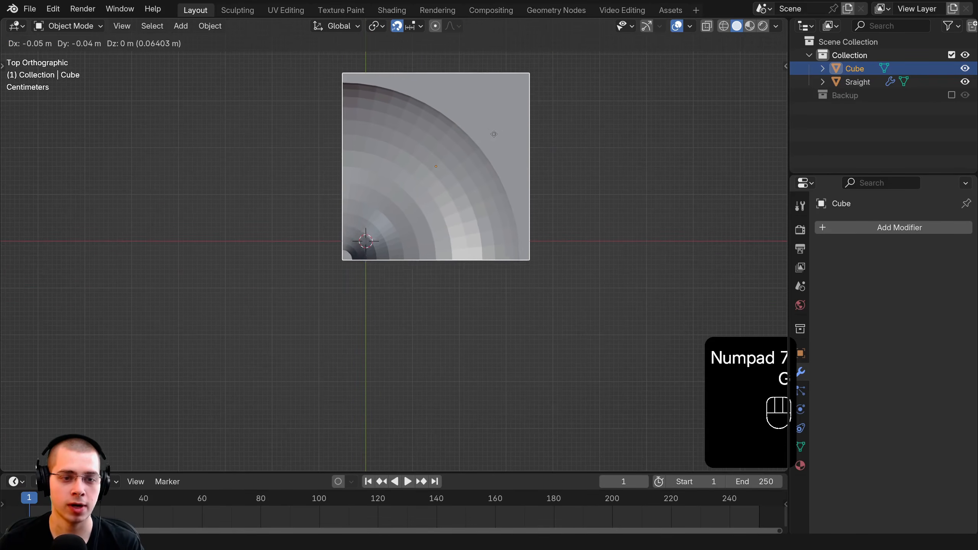
{"action": "right_click", "coordinate": [469, 160]}
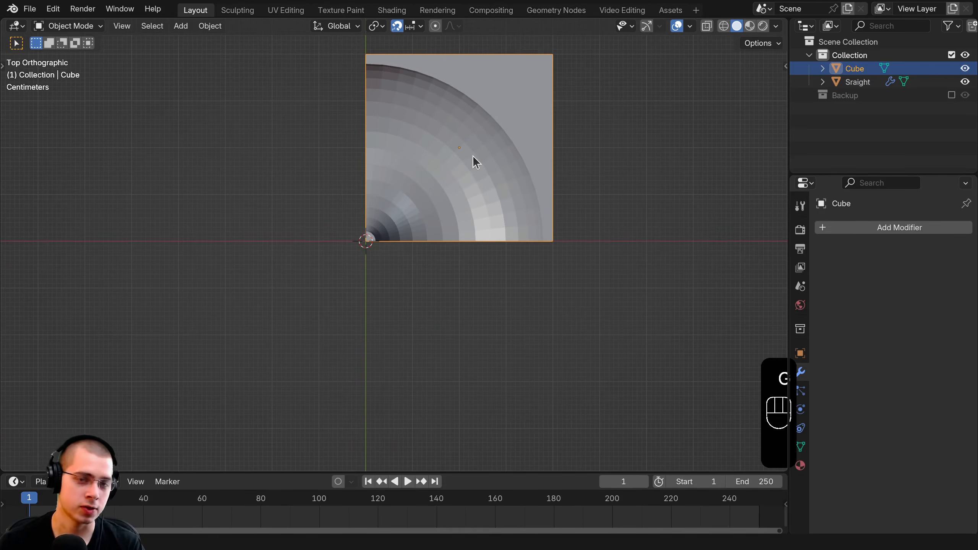
{"action": "scroll", "coordinate": [474, 157], "scroll_direction": "down", "scroll_amount": 5}
{"action": "key", "text": "g"}
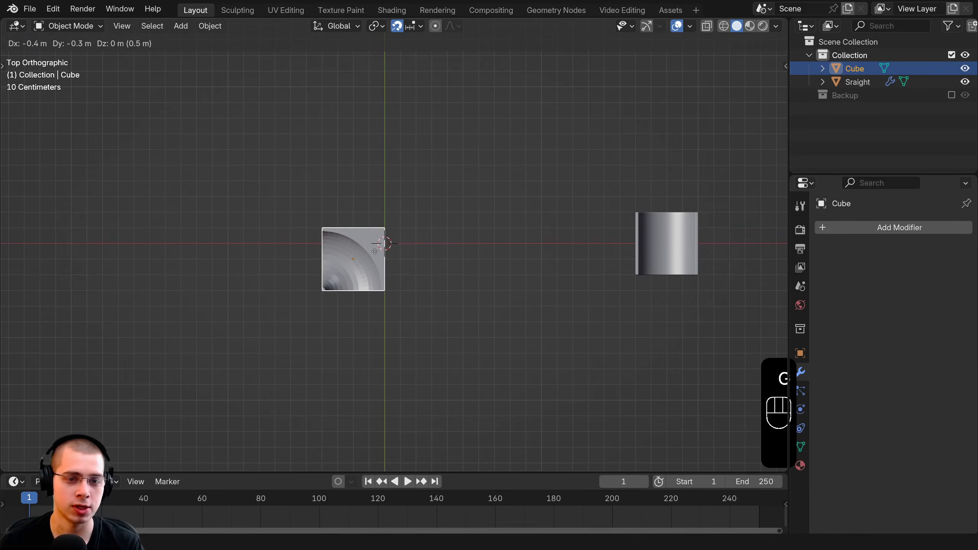
{"action": "left_click", "coordinate": [406, 234]}
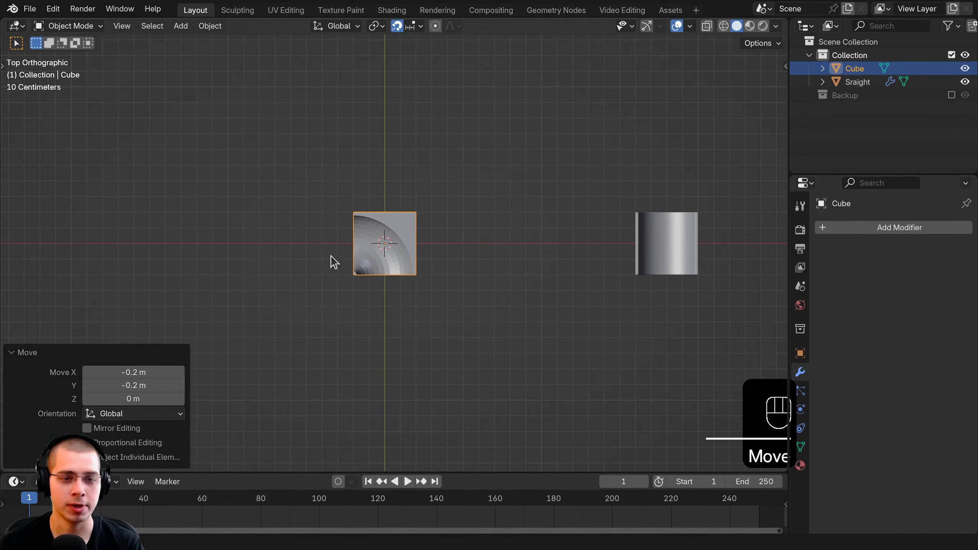
Step: Move the straight piece -1.8 m along X and -0.4 m along Y so it adjoins the corner piece's open end
{"action": "scroll", "coordinate": [635, 259], "scroll_direction": "up", "scroll_amount": 1}
{"action": "left_click", "coordinate": [709, 215]}
{"action": "key", "text": "g"}
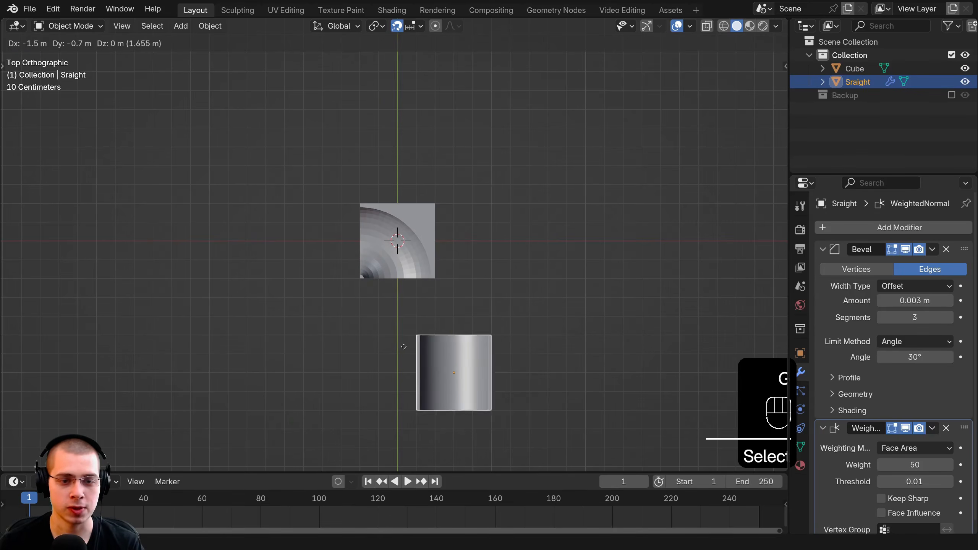
{"action": "left_click", "coordinate": [376, 289]}
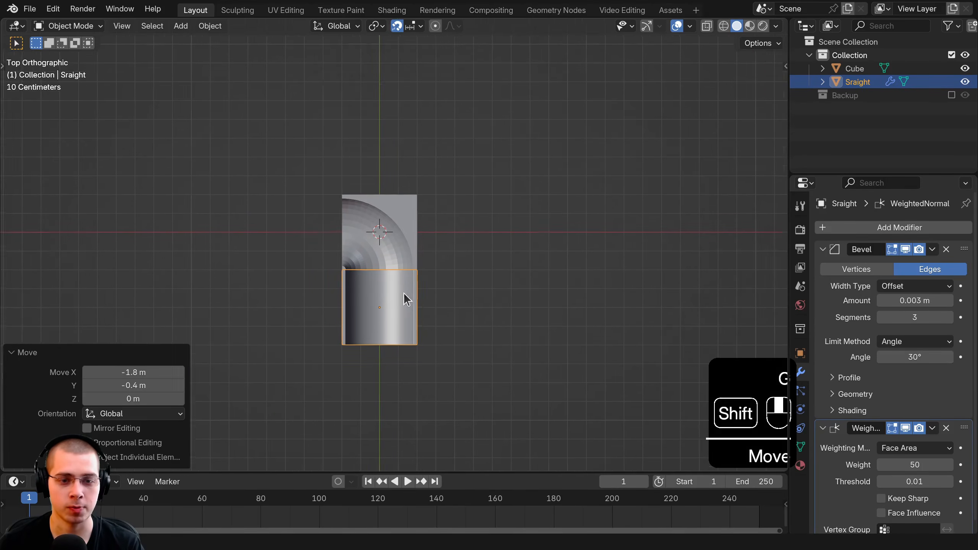
Step: Raise the corner piece 0.2 m along Z in front view so it lines up with the straight piece
{"action": "scroll", "coordinate": [453, 316], "scroll_direction": "up", "scroll_amount": 10}
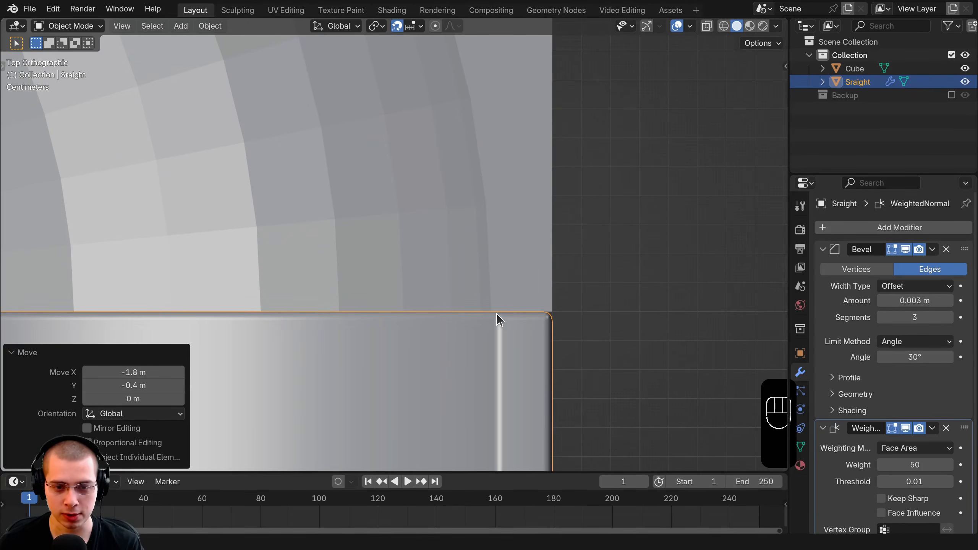
{"action": "scroll", "coordinate": [495, 314], "scroll_direction": "down", "scroll_amount": 5}
{"action": "scroll", "coordinate": [460, 334], "scroll_direction": "up", "scroll_amount": 5}
{"action": "middle_click_drag", "start_coordinate": [469, 328], "coordinate": [540, 185]}
{"action": "scroll", "coordinate": [528, 266], "scroll_direction": "down", "scroll_amount": 7}
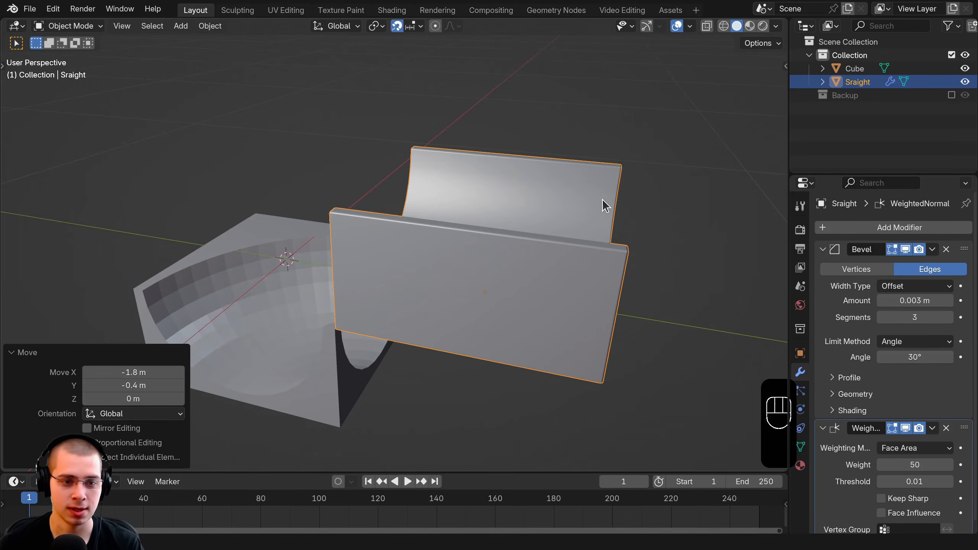
{"action": "scroll", "coordinate": [215, 297], "scroll_direction": "up", "scroll_amount": 2}
{"action": "left_click", "coordinate": [266, 261]}
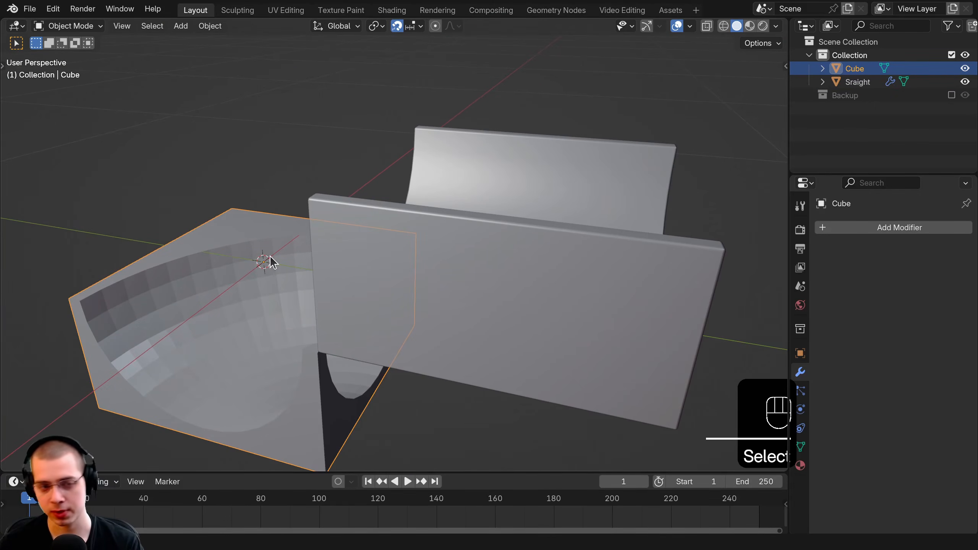
{"action": "key", "text": "KP_1"}
{"action": "key", "text": "g"}
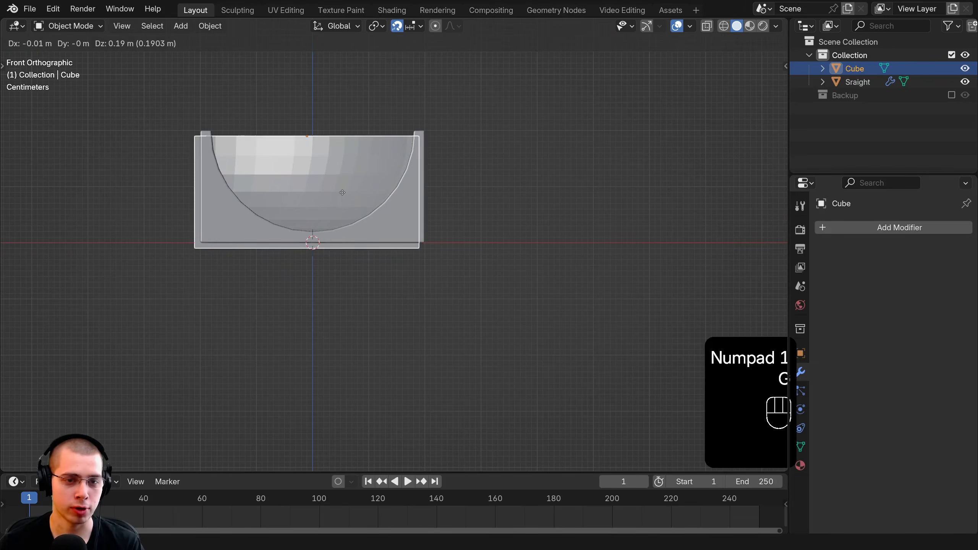
{"action": "right_click", "coordinate": [342, 192]}
{"action": "scroll", "coordinate": [354, 309], "scroll_direction": "down", "scroll_amount": 7}
{"action": "key", "text": "g"}
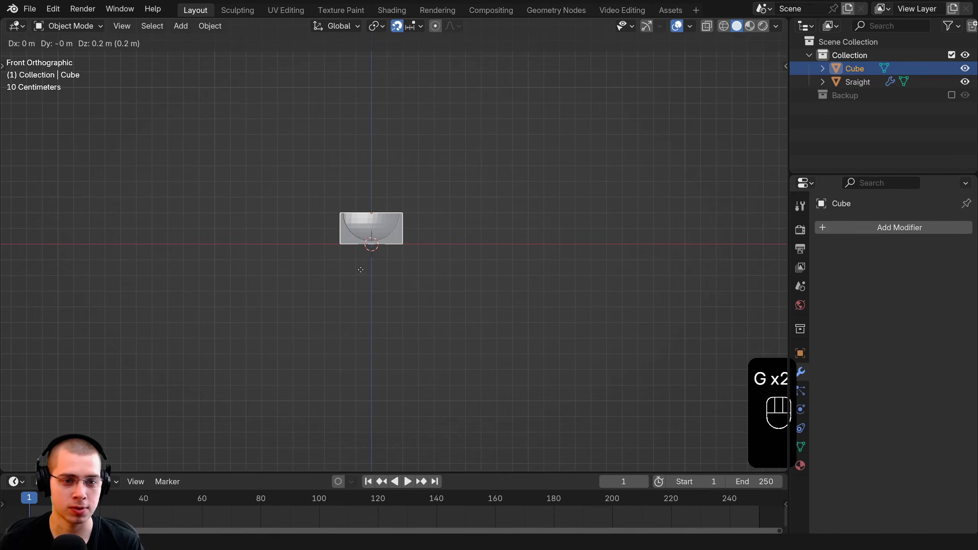
{"action": "left_click", "coordinate": [360, 271]}
Step: Select the straight piece and inspect how its channel and walls meet the corner piece at the joint
{"action": "middle_click_drag", "start_coordinate": [356, 240], "coordinate": [351, 365]}
{"action": "scroll", "coordinate": [385, 343], "scroll_direction": "up", "scroll_amount": 6}
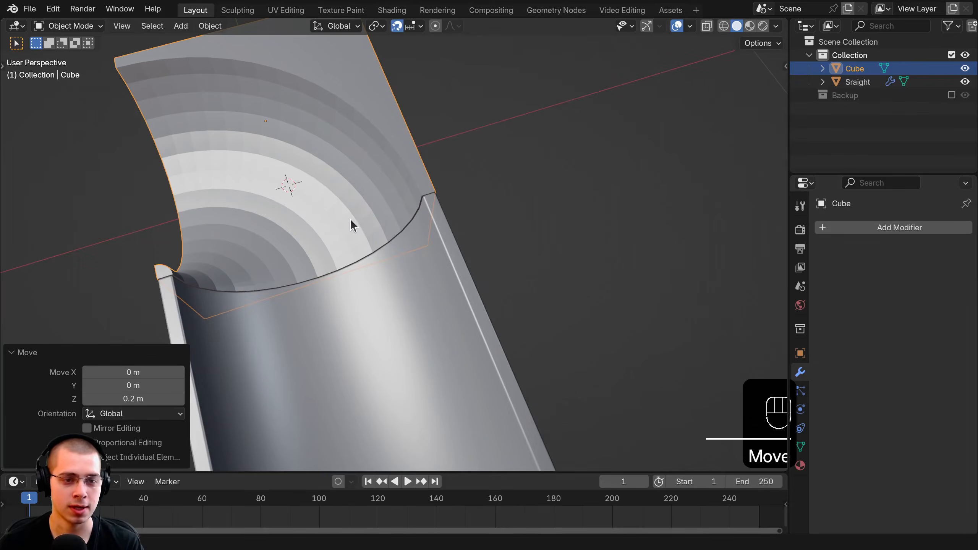
{"action": "right_click", "coordinate": [351, 222]}
{"action": "right_click", "coordinate": [378, 304]}
{"action": "middle_click_drag", "start_coordinate": [381, 304], "coordinate": [516, 270]}
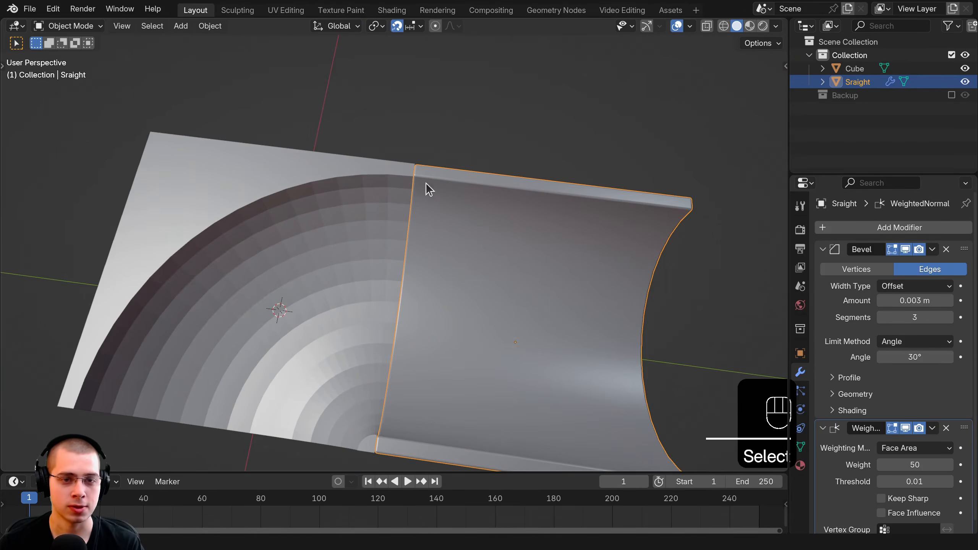
Step: Move the straight piece 1.1 m along X and 0.4 m along Y in top view, and shift it slightly farther from the corner piece
{"action": "middle_click_drag", "start_coordinate": [365, 194], "coordinate": [366, 217]}
{"action": "key", "text": "KP_7"}
{"action": "key", "text": "g"}
{"action": "left_click", "coordinate": [543, 237]}
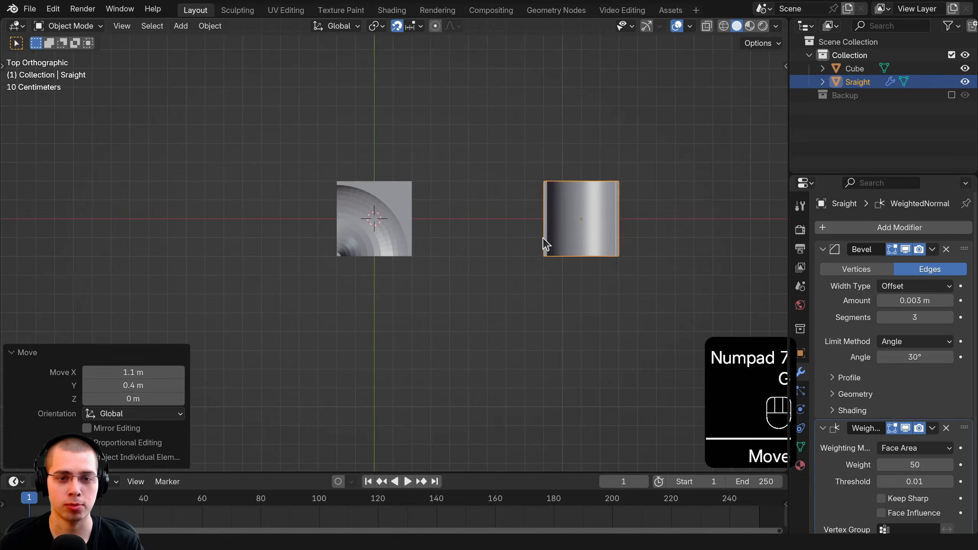
{"action": "scroll", "coordinate": [541, 238], "scroll_direction": "down", "scroll_amount": 3}
{"action": "key", "text": "g"}
{"action": "middle_click_drag", "start_coordinate": [540, 237], "coordinate": [554, 237]}
{"action": "left_click", "coordinate": [554, 237]}
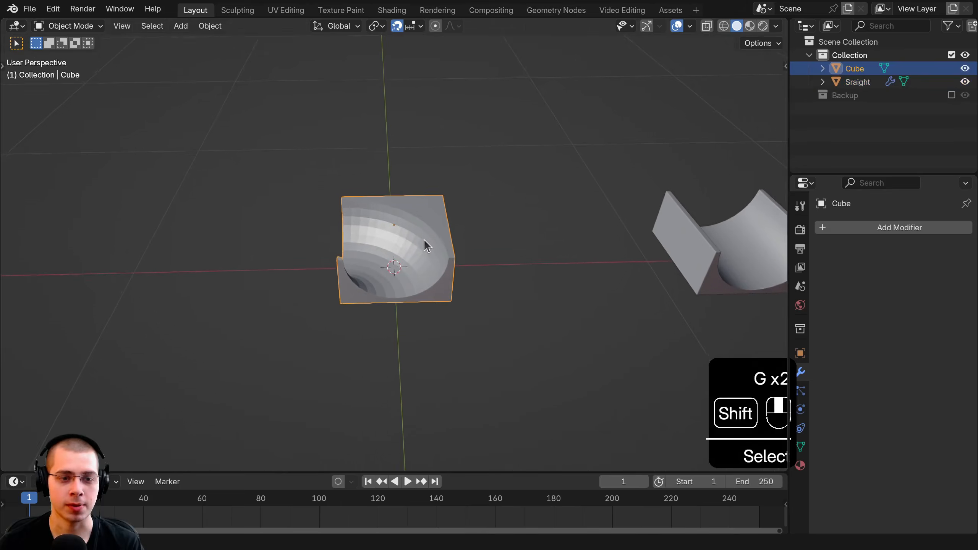
Step: Merge all of the corner piece's vertices by distance with a 0.0001 m threshold and return to Object Mode
{"action": "scroll", "coordinate": [420, 239], "scroll_direction": "up", "scroll_amount": 2}
{"action": "middle_click_drag", "start_coordinate": [391, 221], "coordinate": [443, 166], "text": "shift"}
{"action": "scroll", "coordinate": [393, 231], "scroll_direction": "up", "scroll_amount": 2}
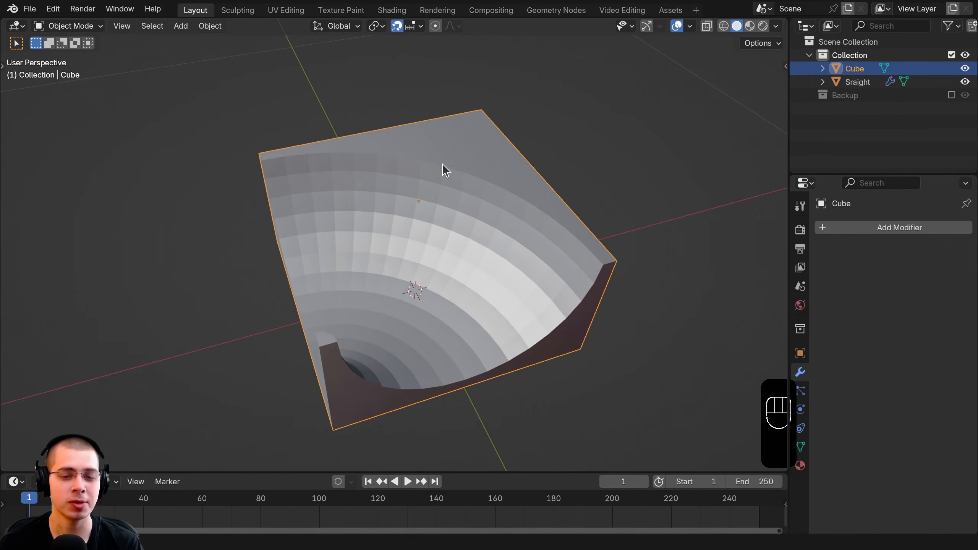
{"action": "key", "text": "Tab"}
{"action": "key", "text": "a"}
{"action": "key", "text": "a"}
{"action": "key", "text": "a"}
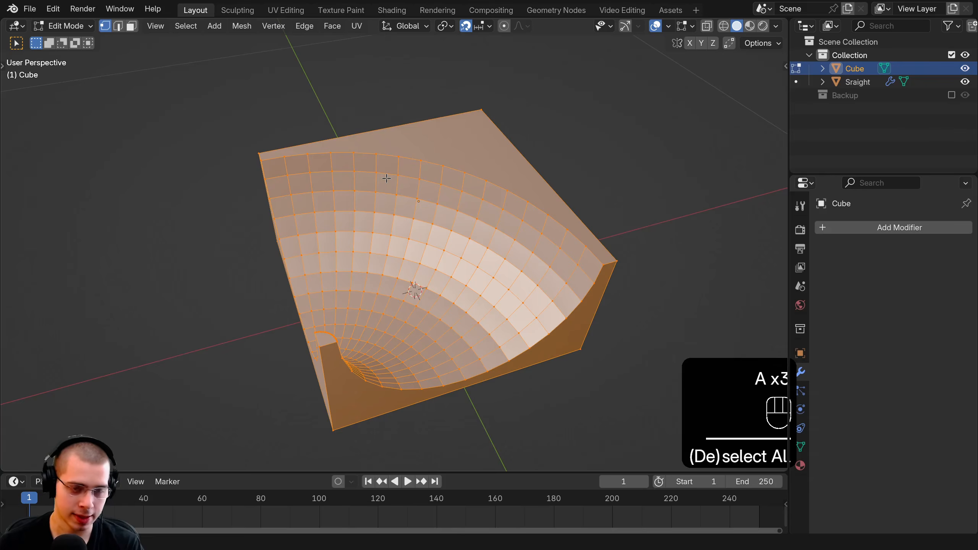
{"action": "key", "text": "m"}
{"action": "left_click", "coordinate": [349, 181]}
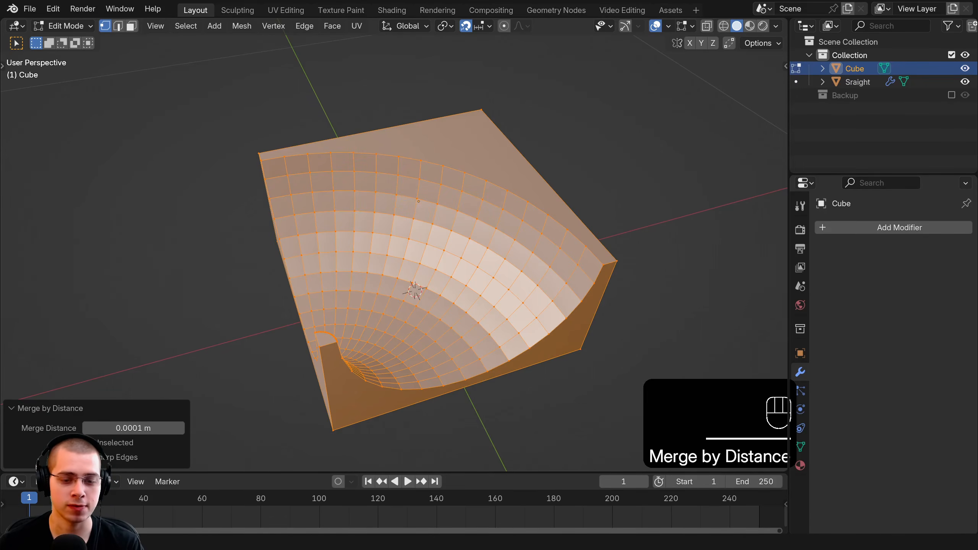
{"action": "middle_click_drag", "start_coordinate": [407, 250], "coordinate": [415, 304]}
{"action": "key", "text": "Tab"}
Step: Copy the Bevel and Weighted Normal modifiers from the straight piece to the corner piece and check its smoothed channel
{"action": "scroll", "coordinate": [385, 255], "scroll_direction": "down", "scroll_amount": 4}
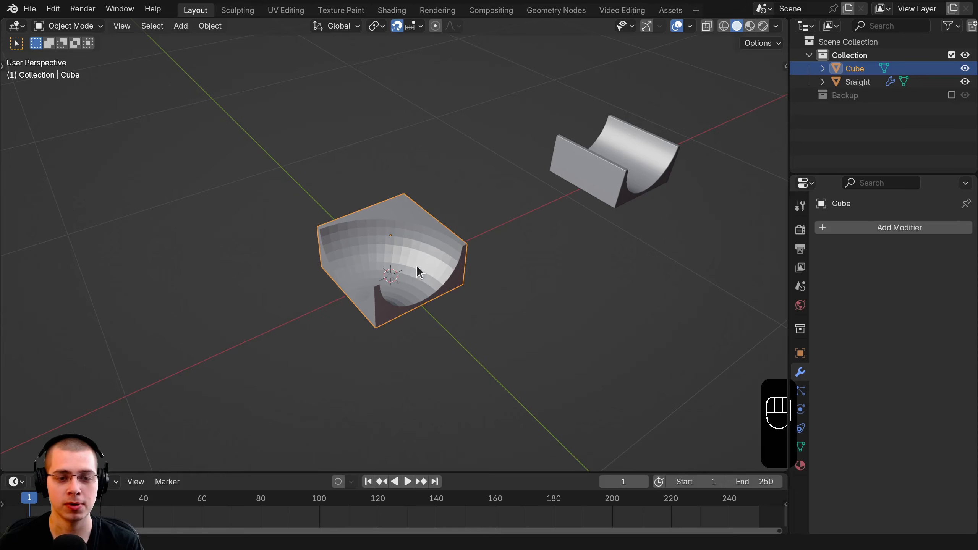
{"action": "left_click", "coordinate": [595, 164], "text": "shift"}
{"action": "key", "text": "ctrl+l"}
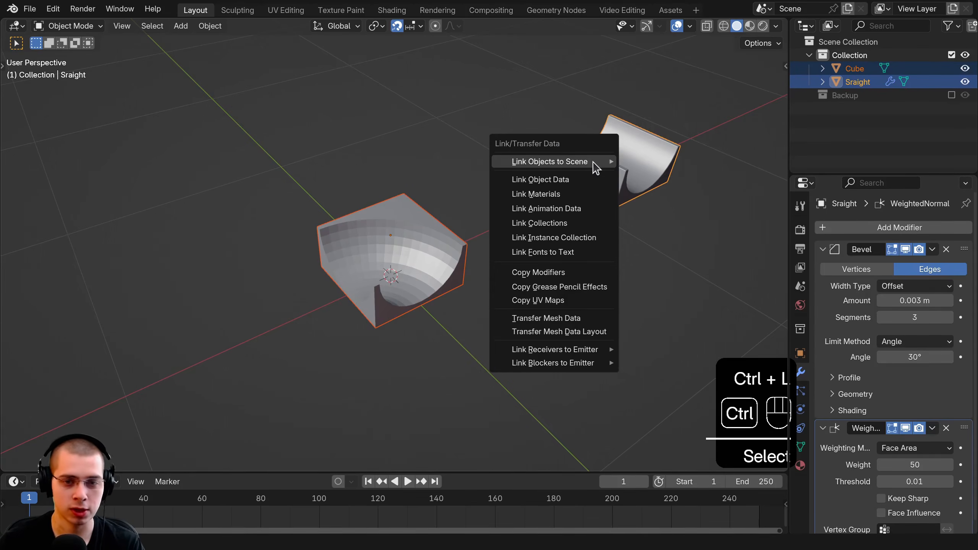
{"action": "mouse_move", "coordinate": [594, 163]}
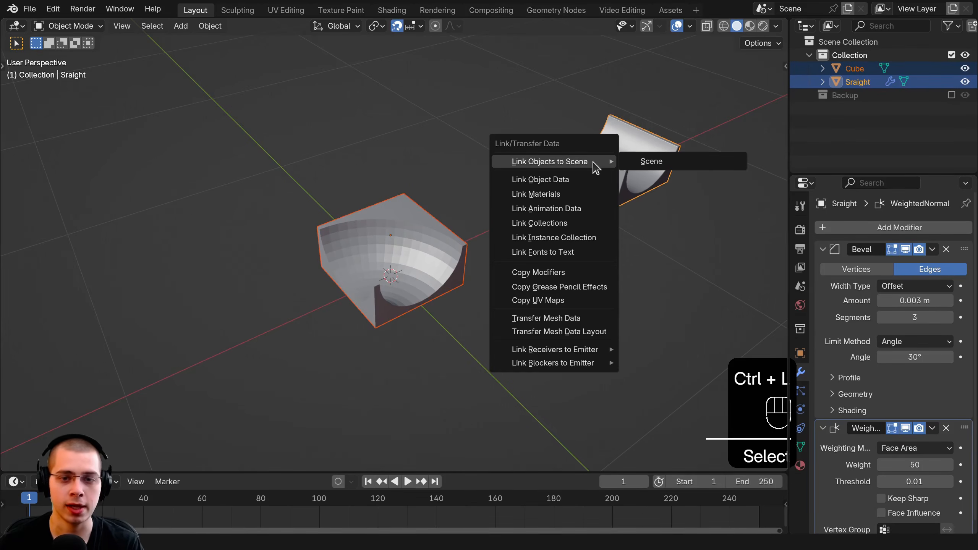
{"action": "left_click", "coordinate": [556, 273]}
{"action": "middle_click_drag", "start_coordinate": [500, 256], "coordinate": [437, 201]}
{"action": "scroll", "coordinate": [437, 200], "scroll_direction": "up", "scroll_amount": 4}
{"action": "left_click", "coordinate": [370, 240]}
{"action": "middle_click_drag", "start_coordinate": [371, 241], "coordinate": [384, 258]}
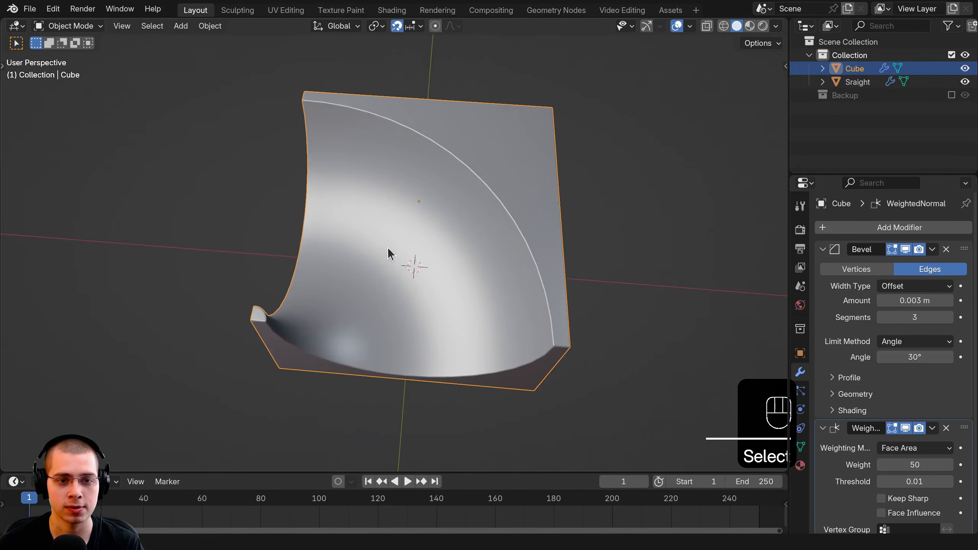
Step: Move the corner piece along X in top view until it adjoins the straight piece
{"action": "scroll", "coordinate": [435, 310], "scroll_direction": "down", "scroll_amount": 5}
{"action": "key", "text": "Tab"}
{"action": "key", "text": "Tab"}
{"action": "key", "text": "a"}
{"action": "key", "text": "KP_7"}
{"action": "left_click", "coordinate": [418, 233]}
{"action": "key", "text": "g"}
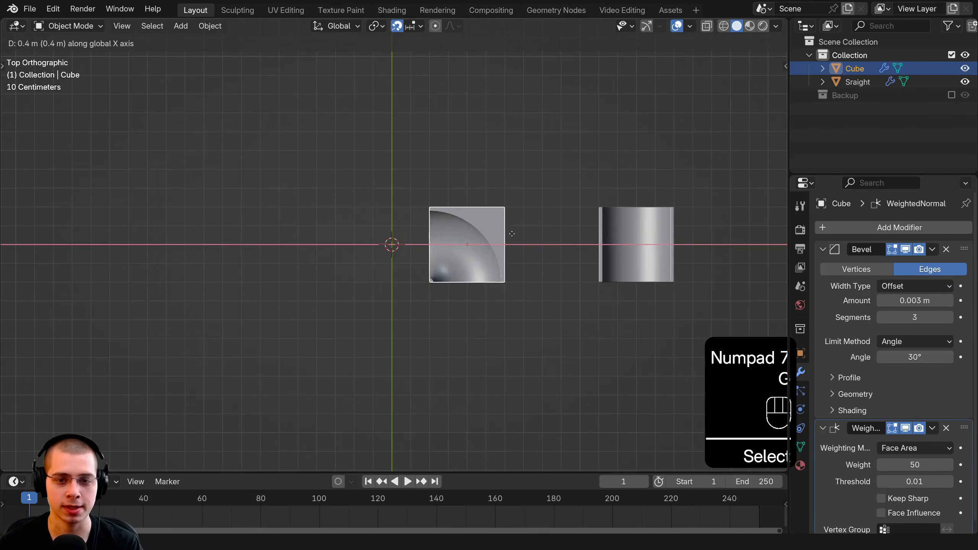
{"action": "left_click", "coordinate": [575, 249]}
Step: Select the corner and straight pieces together and move them 0.6 m along X, away from the origin
{"action": "middle_click_drag", "start_coordinate": [575, 249], "coordinate": [527, 250], "text": "shift"}
{"action": "key", "text": "g"}
{"action": "left_click", "coordinate": [464, 245]}
{"action": "left_click", "coordinate": [464, 245], "text": "shift"}
{"action": "key", "text": "g"}
{"action": "left_click", "coordinate": [572, 239]}
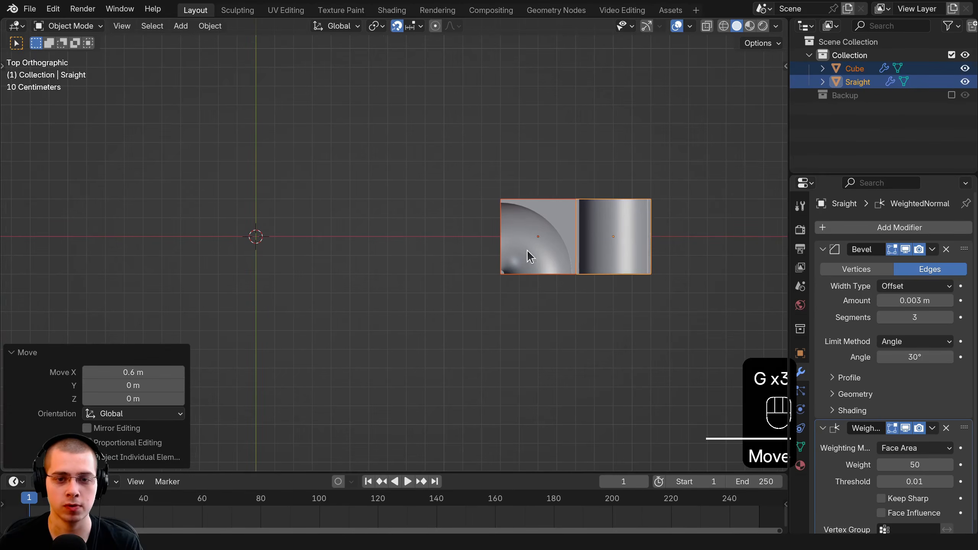
Step: Rename the corner piece as Curve and save the file
{"action": "left_click", "coordinate": [528, 239]}
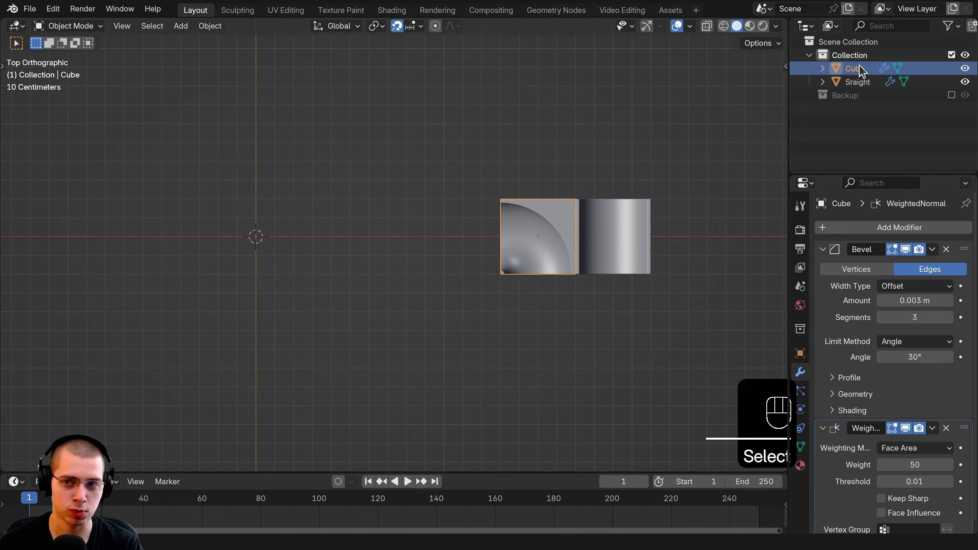
{"action": "key", "text": "F2"}
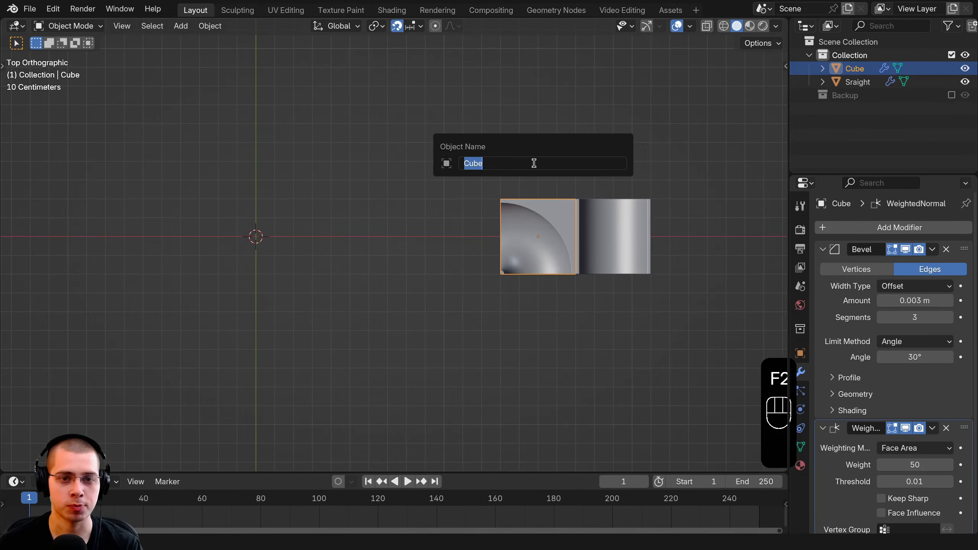
{"action": "type", "text": "Curv"}
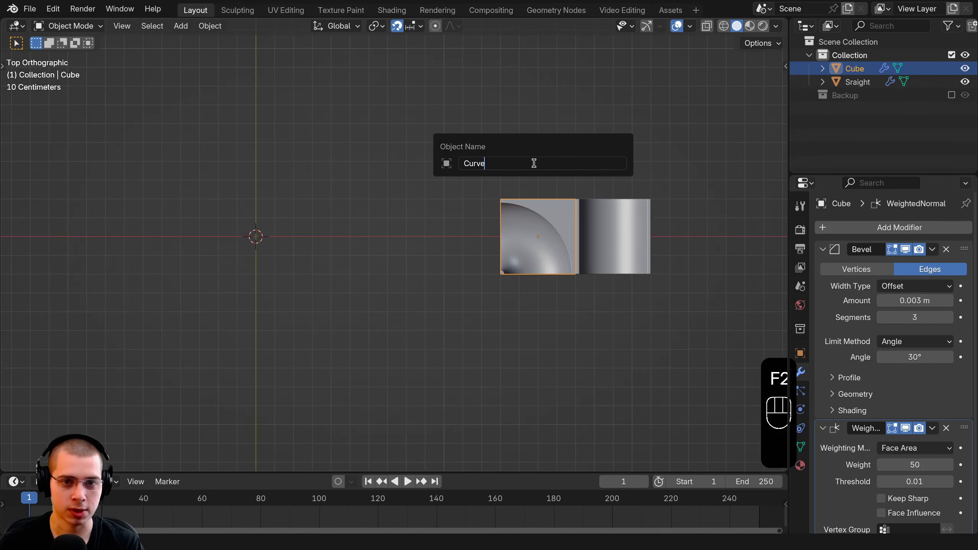
{"action": "key", "text": "Return"}
{"action": "scroll", "coordinate": [332, 244], "scroll_direction": "down", "scroll_amount": 1}
{"action": "middle_click_drag", "start_coordinate": [346, 174], "coordinate": [418, 162], "text": "shift"}
{"action": "key", "text": "ctrl+s"}
Step: Duplicate the straight piece and place the copy -1.9 m along X, centred on the origin
{"action": "middle_click_drag", "start_coordinate": [355, 267], "coordinate": [377, 283], "text": "shift"}
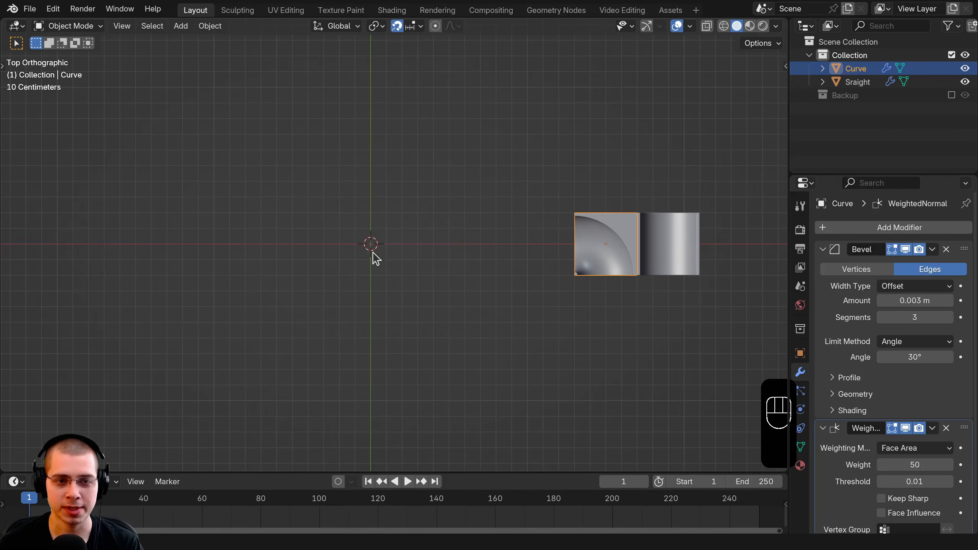
{"action": "scroll", "coordinate": [548, 230], "scroll_direction": "up", "scroll_amount": 1}
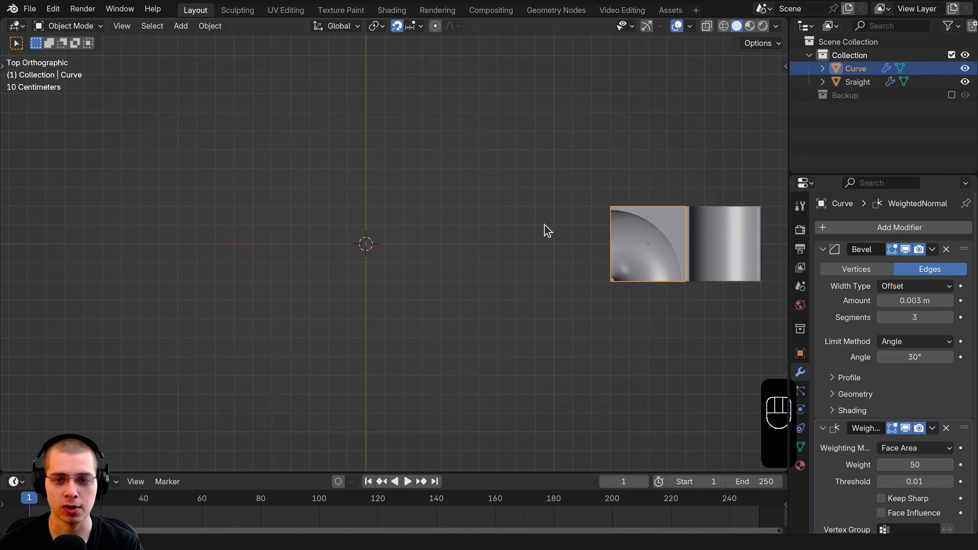
{"action": "left_click", "coordinate": [707, 234]}
{"action": "scroll", "coordinate": [714, 245], "scroll_direction": "down", "scroll_amount": 3}
{"action": "key", "text": "shift+d"}
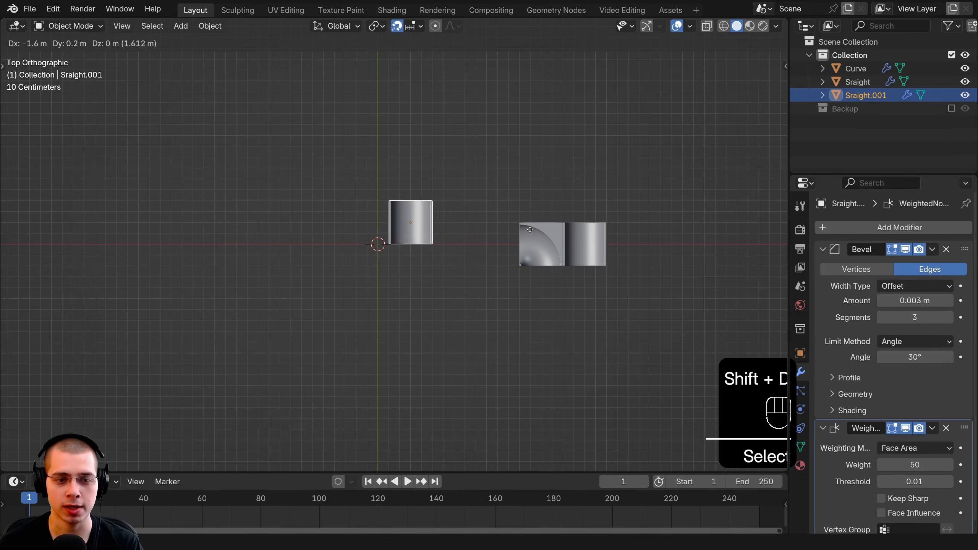
{"action": "left_click", "coordinate": [408, 179]}
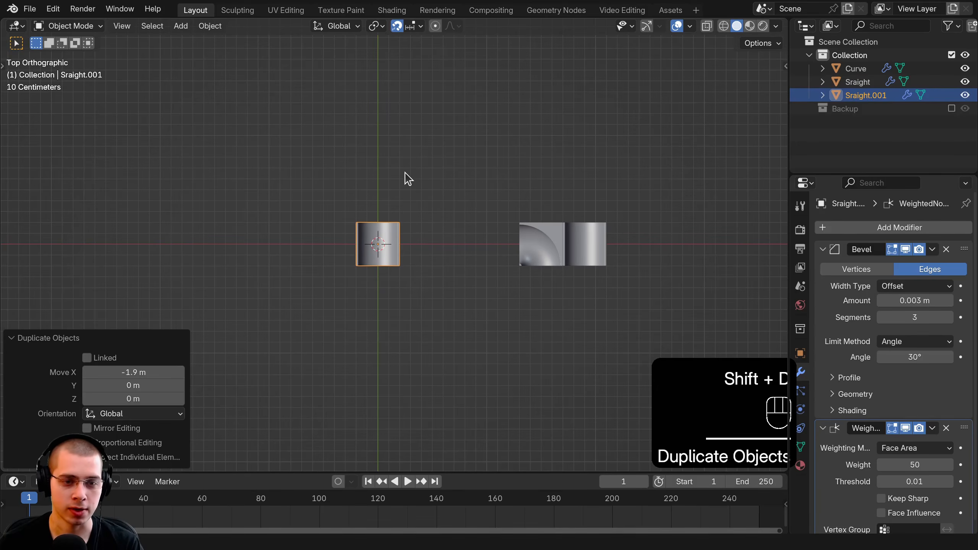
Step: Scale the duplicated straight piece's whole mesh by 4 along Y in Edit Mode
{"action": "key", "text": "Tab"}
{"action": "scroll", "coordinate": [355, 141], "scroll_direction": "up", "scroll_amount": 1}
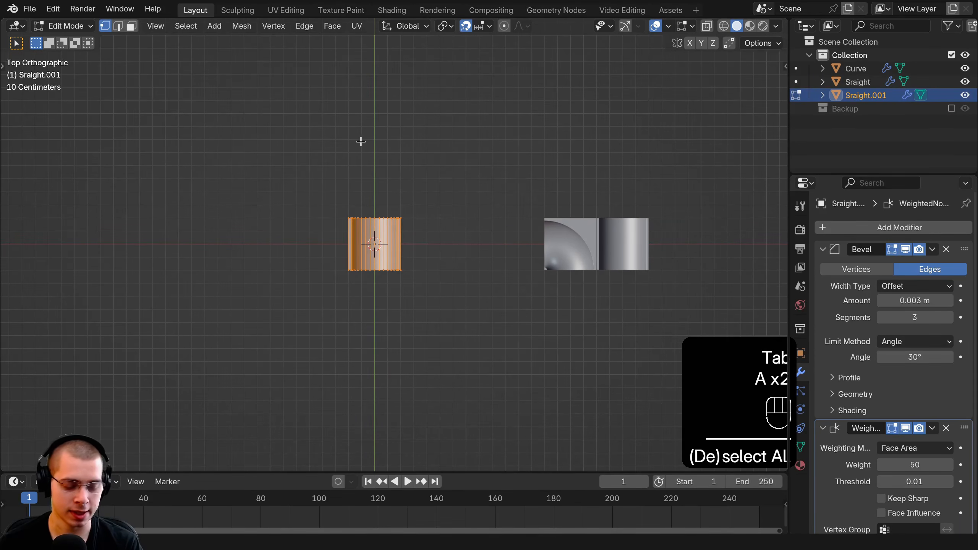
{"action": "key", "text": "s"}
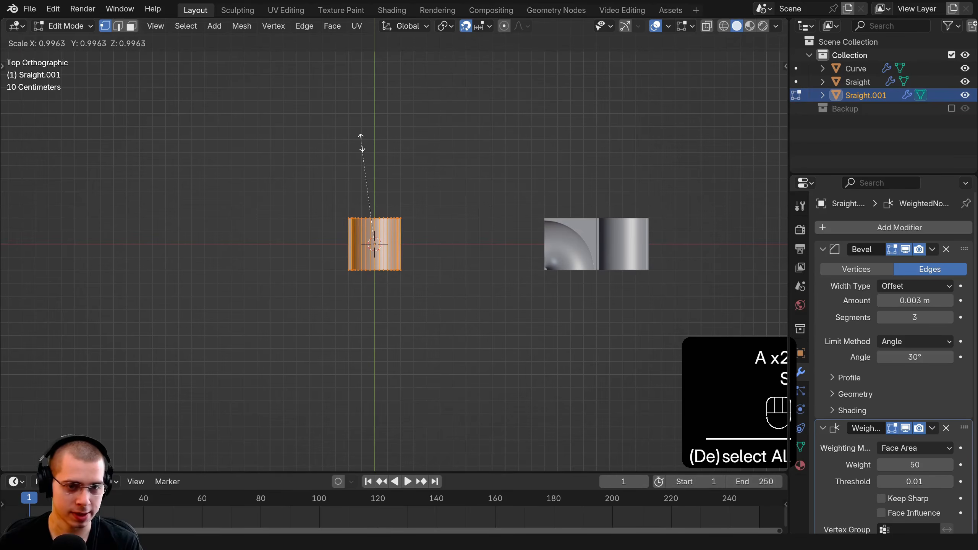
{"action": "type", "text": "y"}
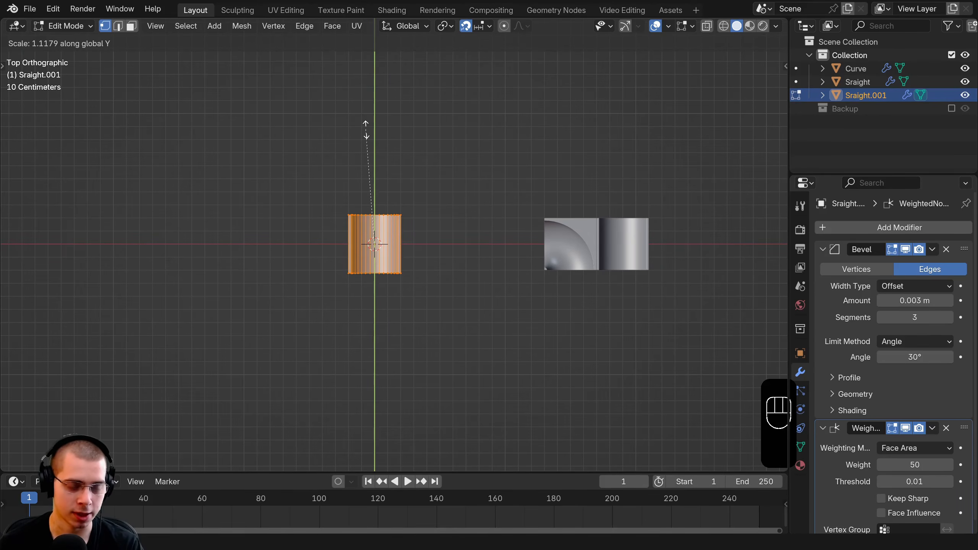
{"action": "type", "text": "4"}
{"action": "left_click", "coordinate": [366, 129]}
{"action": "key", "text": "Tab"}
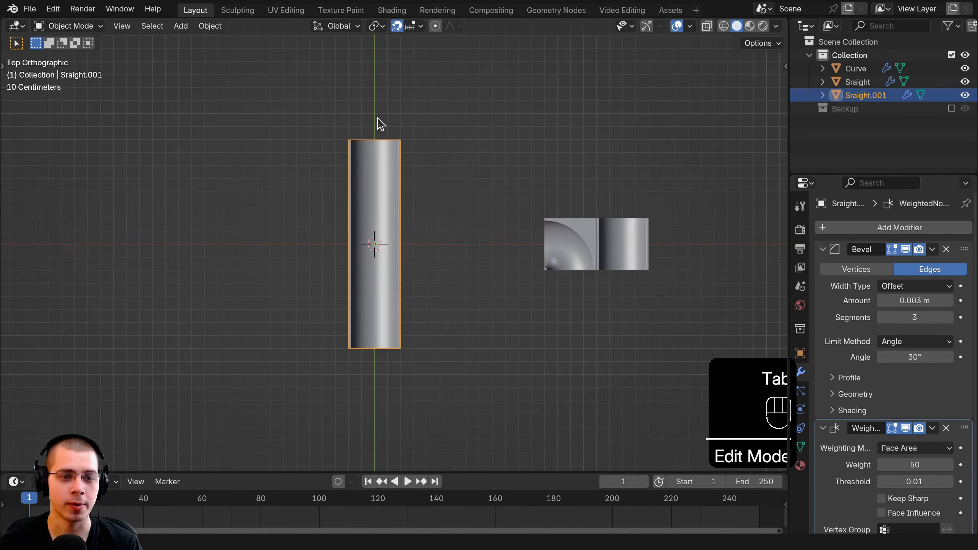
Step: Rename the lengthened straight piece as Sraight Long
{"action": "key", "text": "F2"}
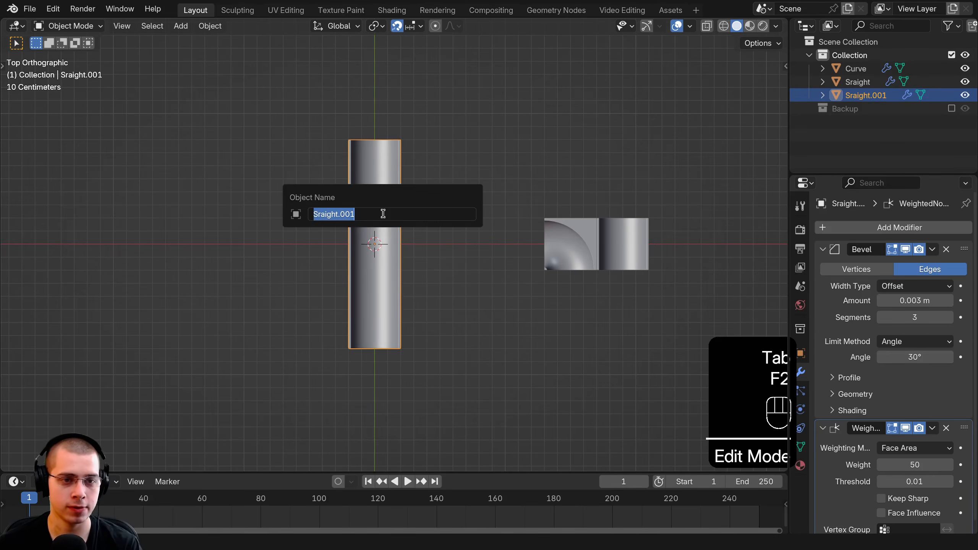
{"action": "key", "text": "ctrl+BackSpace"}
{"action": "key", "text": "ctrl+BackSpace"}
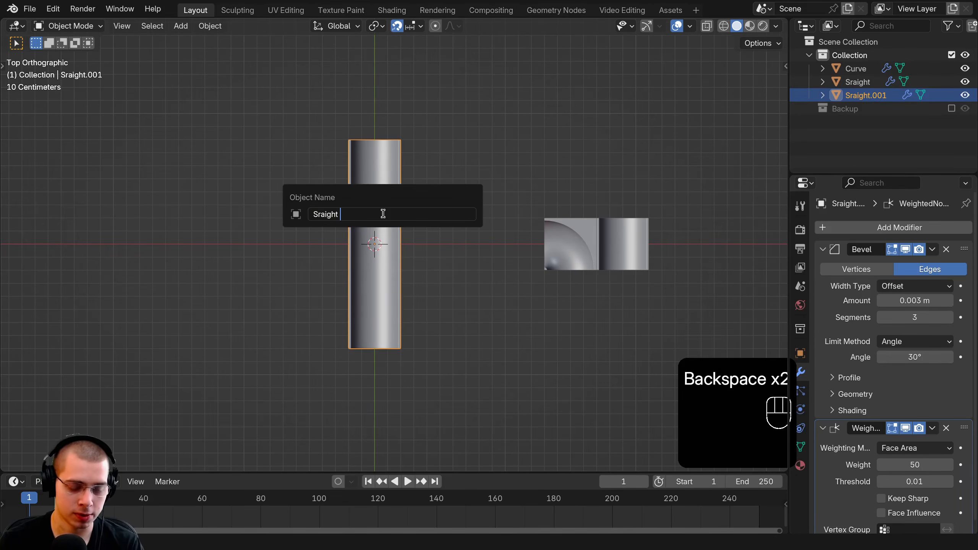
{"action": "type", "text": "Long"}
{"action": "key", "text": "Return"}
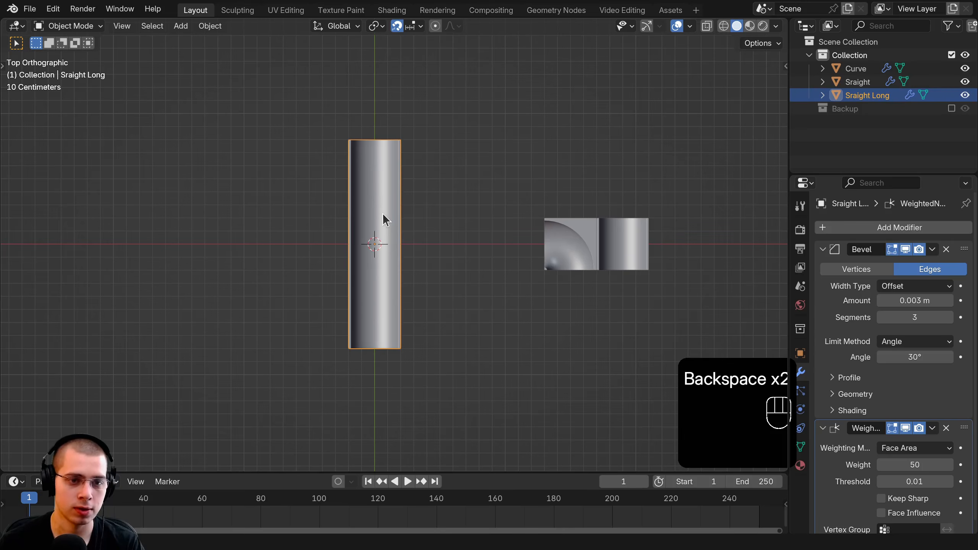
Step: Rename the original straight piece as Straight Short and correct the long piece's name to Straight Long
{"action": "left_click", "coordinate": [624, 231]}
{"action": "key", "text": "F2"}
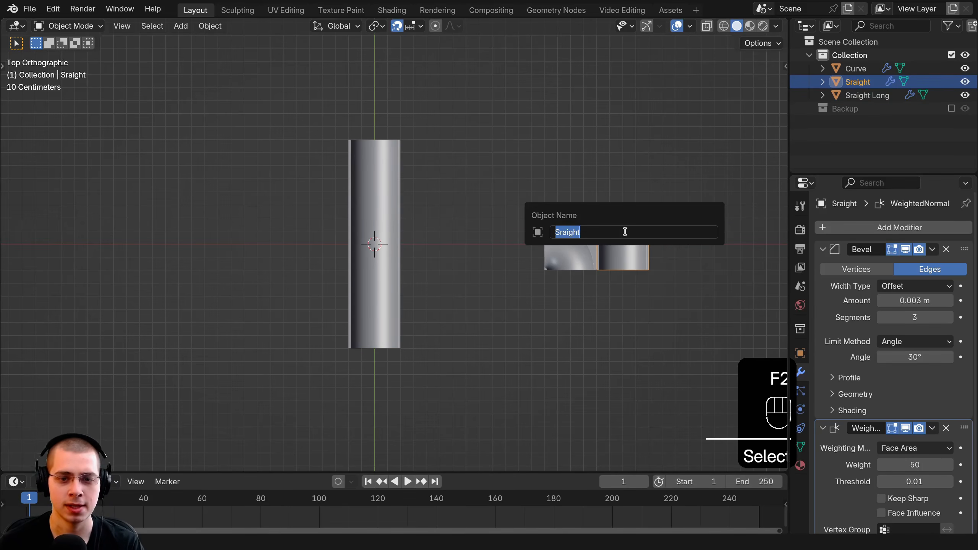
{"action": "type", "text": "Shor"}
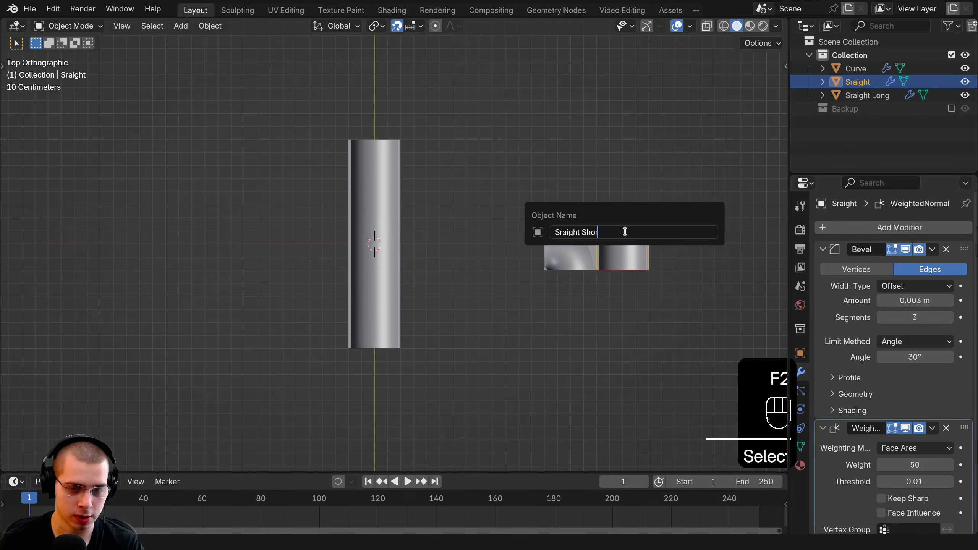
{"action": "type", "text": "t"}
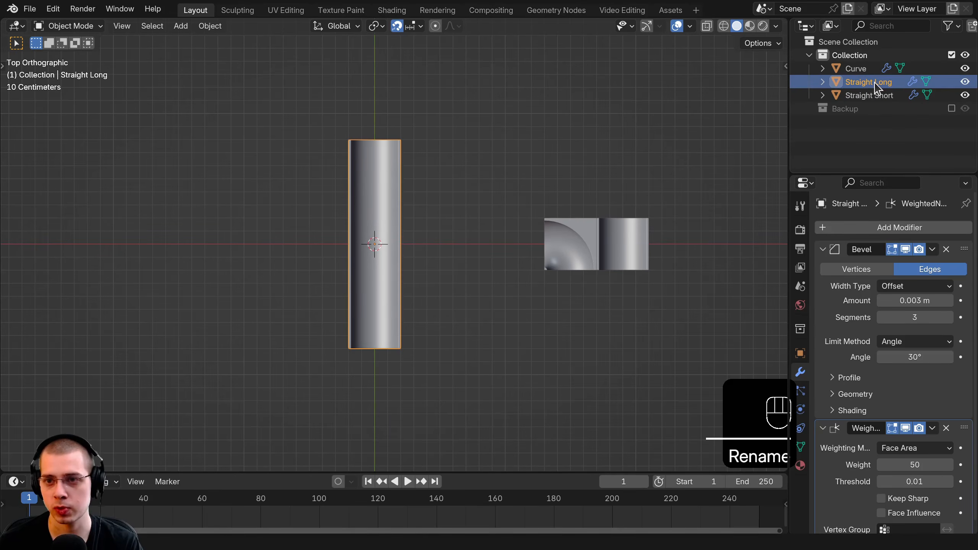
{"action": "left_click", "coordinate": [859, 99]}
Step: Move the Straight Long piece 2.3 m along X so it sits beside the Straight Short piece, and clear the selection
{"action": "middle_click_drag", "start_coordinate": [565, 222], "coordinate": [570, 220], "text": "shift"}
{"action": "key", "text": "a"}
{"action": "left_click", "coordinate": [387, 239]}
{"action": "key", "text": "g"}
{"action": "key", "text": "x"}
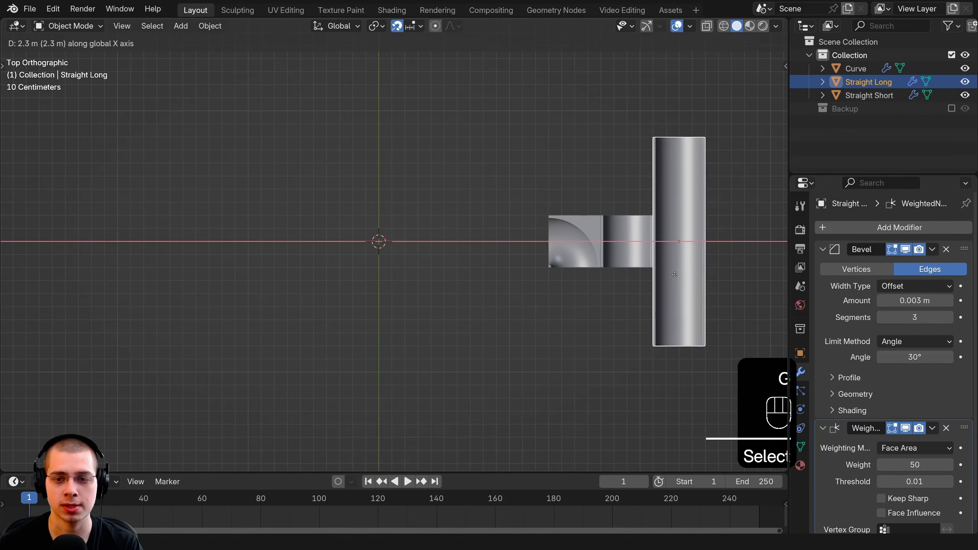
{"action": "left_click", "coordinate": [27, 275]}
{"action": "key", "text": "a"}
Step: Duplicate the Straight Short piece, place the copy -1.9 m along X at the origin, and isolate it in local view
{"action": "middle_click_drag", "start_coordinate": [569, 309], "coordinate": [336, 239], "text": "shift"}
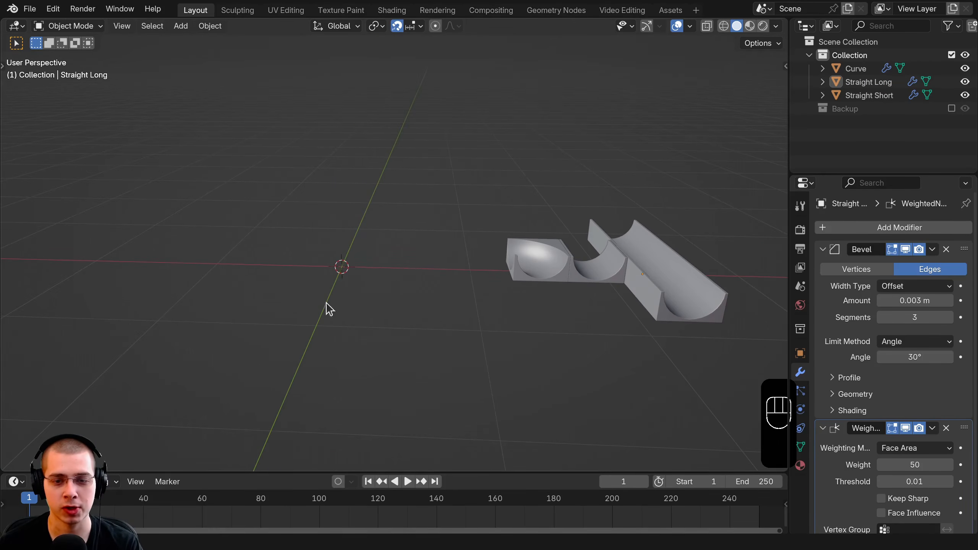
{"action": "scroll", "coordinate": [339, 328], "scroll_direction": "up", "scroll_amount": 3}
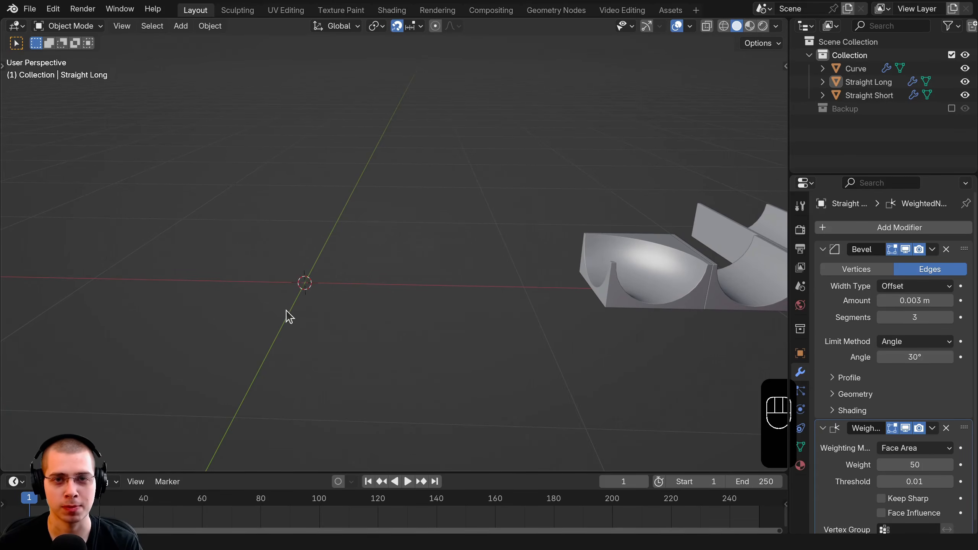
{"action": "middle_click_drag", "start_coordinate": [287, 302], "coordinate": [603, 306]}
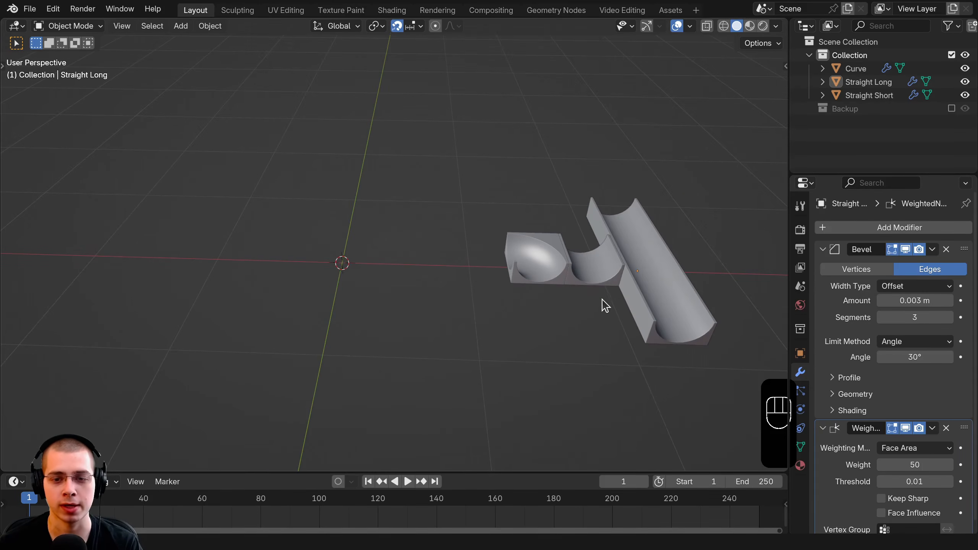
{"action": "left_click", "coordinate": [602, 274]}
{"action": "key", "text": "KP_7"}
{"action": "scroll", "coordinate": [617, 275], "scroll_direction": "up", "scroll_amount": 2}
{"action": "key", "text": "shift+d"}
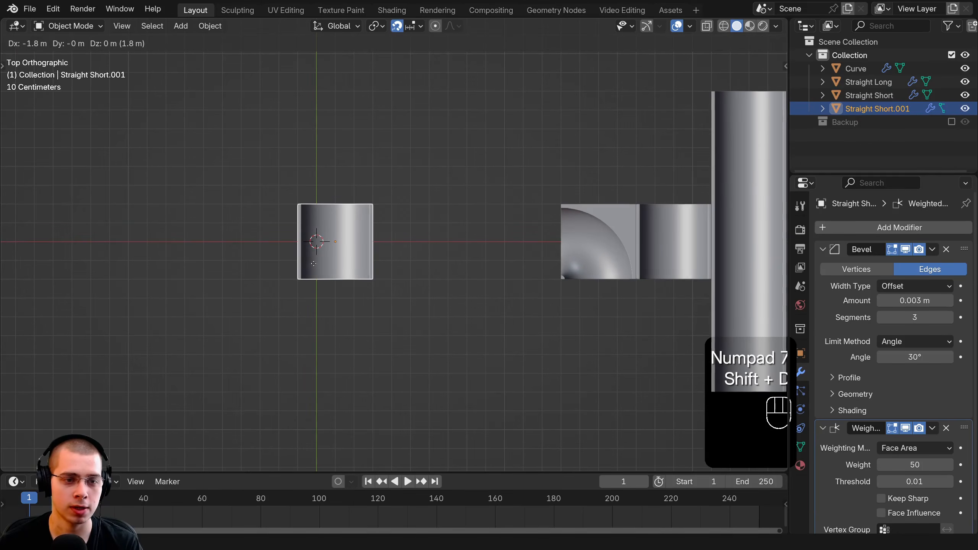
{"action": "left_click", "coordinate": [299, 262]}
{"action": "middle_click_drag", "start_coordinate": [306, 269], "coordinate": [422, 335]}
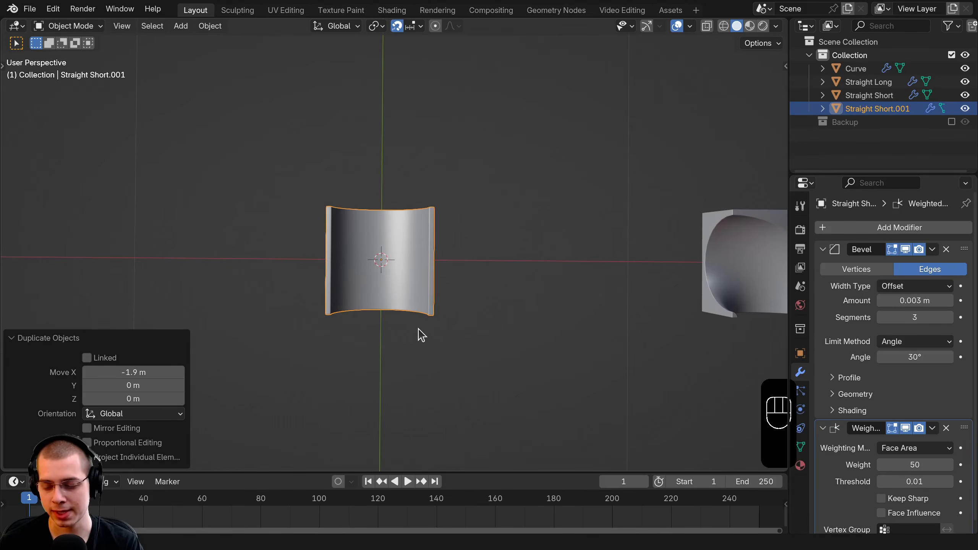
{"action": "key", "text": "KP_Divide"}
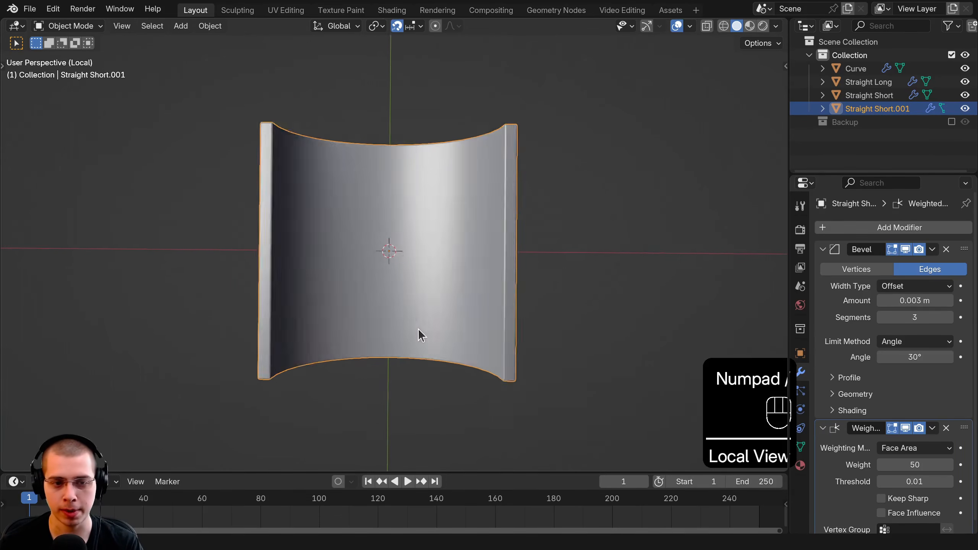
Step: Raise the vertices above the base at one end of the Straight Short copy by 0.2 m in Z, forming a slope
{"action": "middle_click_drag", "start_coordinate": [489, 341], "coordinate": [454, 230]}
{"action": "key", "text": "KP_3"}
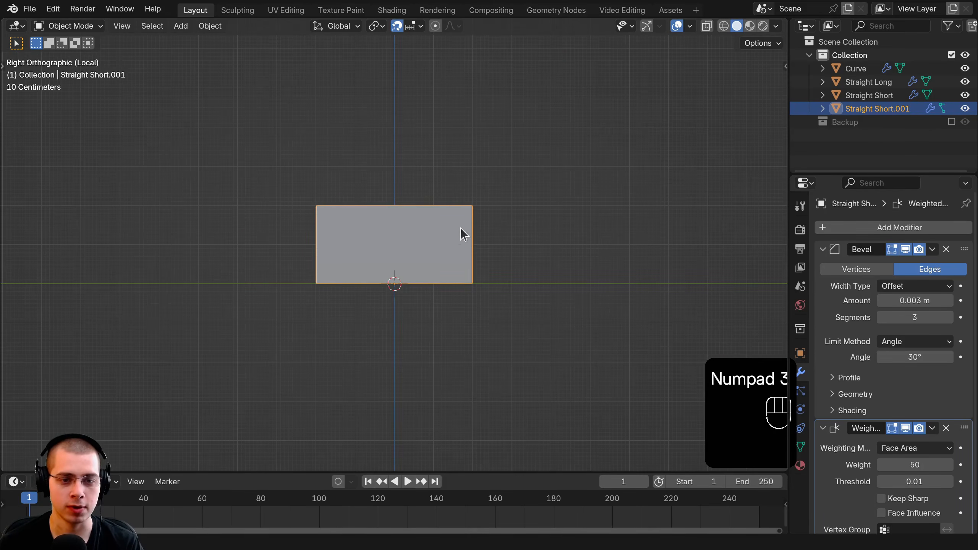
{"action": "key", "text": "Tab"}
{"action": "key", "text": "z"}
{"action": "left_click", "coordinate": [314, 216]}
{"action": "middle_click_drag", "start_coordinate": [313, 216], "coordinate": [290, 218], "text": "shift"}
{"action": "scroll", "coordinate": [336, 158], "scroll_direction": "up", "scroll_amount": 1}
{"action": "key", "text": "a"}
{"action": "key", "text": "b"}
{"action": "left_click_drag", "start_coordinate": [369, 94], "coordinate": [477, 288]}
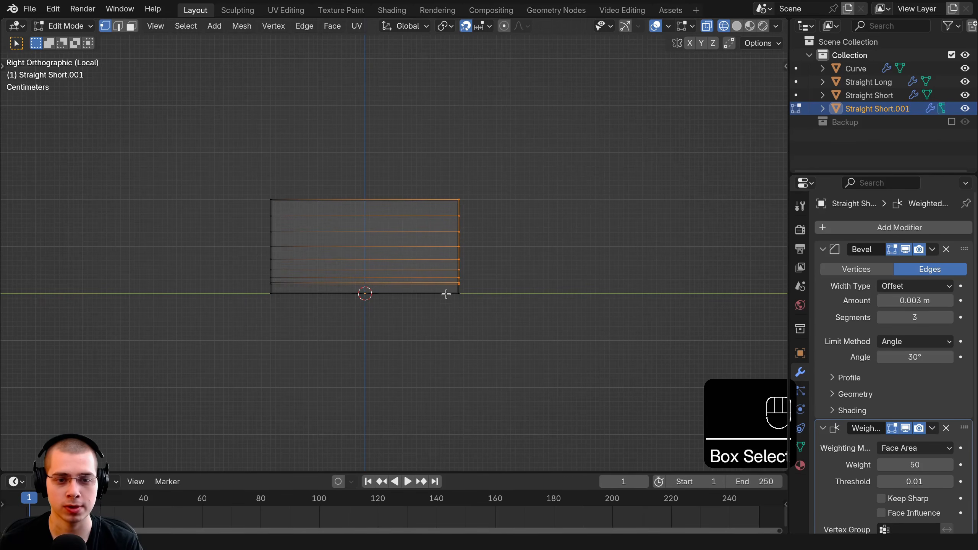
{"action": "scroll", "coordinate": [446, 294], "scroll_direction": "down", "scroll_amount": 5}
{"action": "key", "text": "g"}
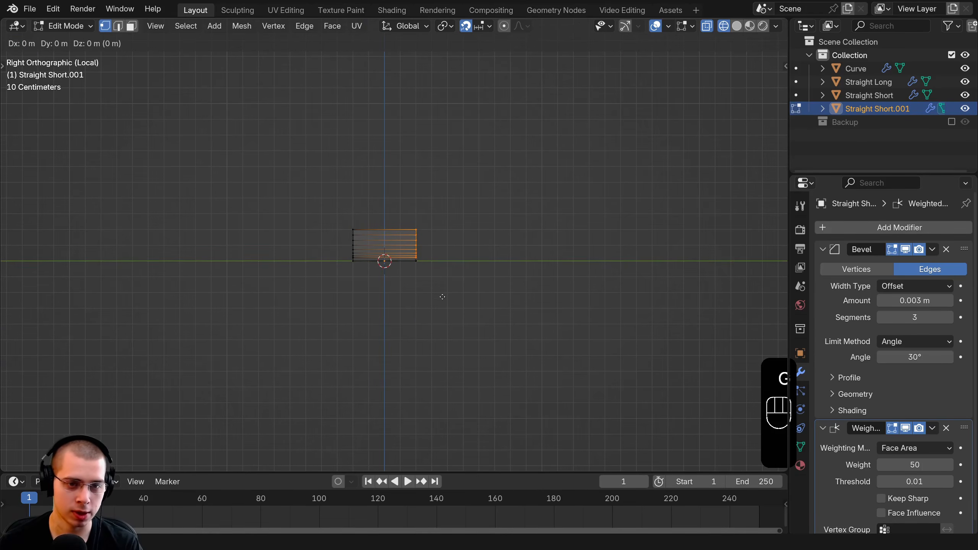
{"action": "left_click", "coordinate": [443, 263]}
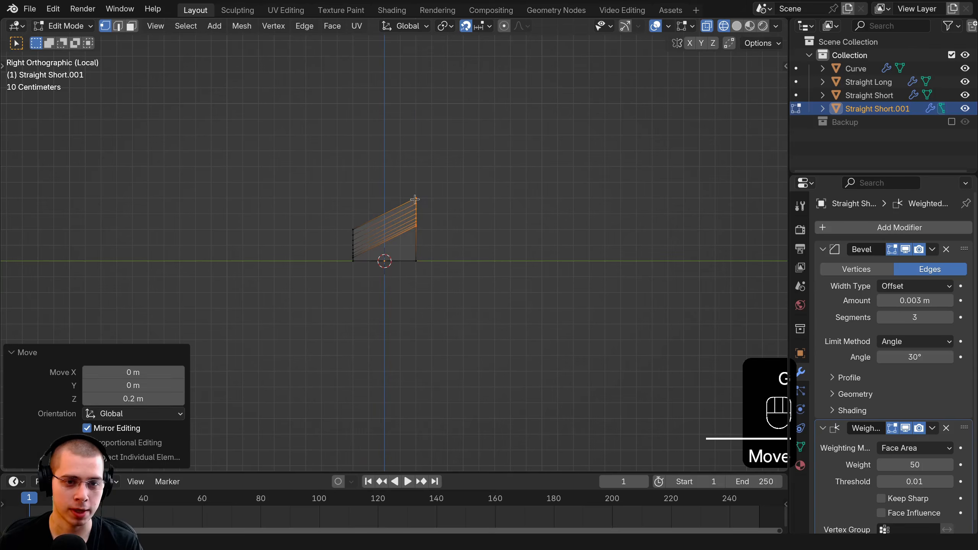
Step: Return to solid shading and Object Mode, and take the sloped piece out of local view
{"action": "key", "text": "z"}
{"action": "left_click", "coordinate": [573, 292]}
{"action": "mouse_move", "coordinate": [572, 292]}
{"action": "middle_mouse_down"}
{"action": "mouse_move", "coordinate": [458, 336]}
{"action": "mouse_move", "coordinate": [485, 323]}
{"action": "mouse_move", "coordinate": [597, 347]}
{"action": "middle_mouse_up"}
{"action": "key", "text": "Tab"}
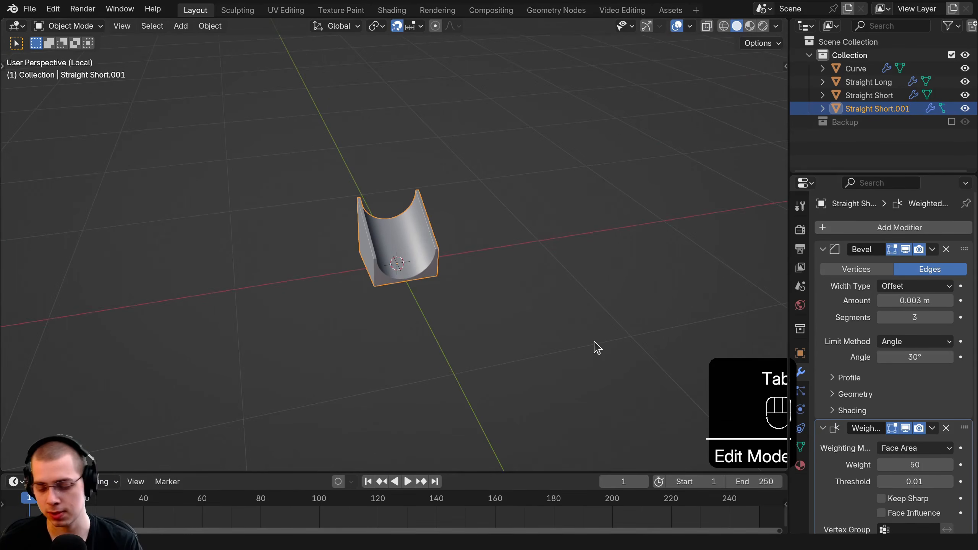
{"action": "key", "text": "KP_Divide"}
{"action": "scroll", "coordinate": [504, 309], "scroll_direction": "down", "scroll_amount": 5}
{"action": "middle_click_drag", "start_coordinate": [502, 308], "coordinate": [406, 243]}
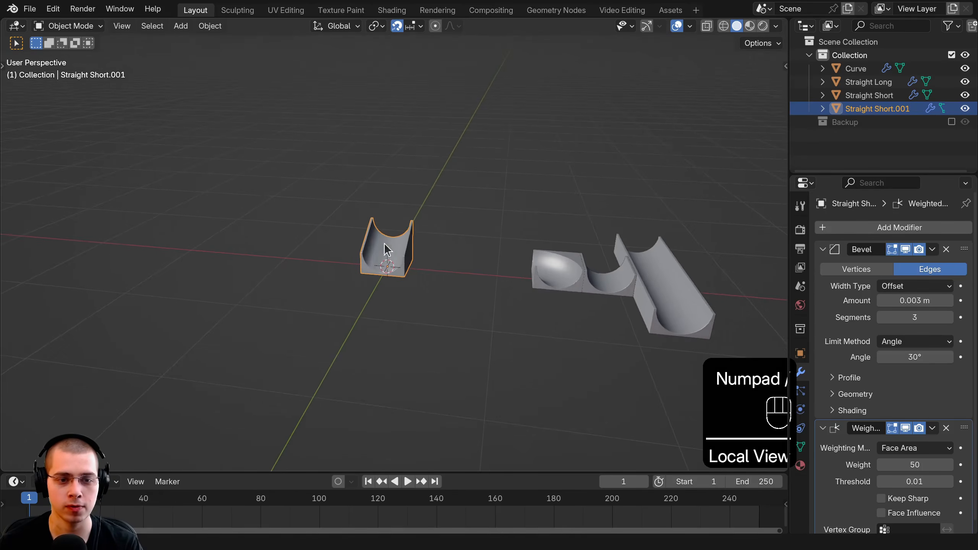
Step: Test the sloped piece's fit by aligning its high end with the open end of the Straight Short piece, and clear the selection
{"action": "scroll", "coordinate": [455, 172], "scroll_direction": "up", "scroll_amount": 6}
{"action": "middle_click_drag", "start_coordinate": [371, 327], "coordinate": [301, 271]}
{"action": "key", "text": "KP_7"}
{"action": "key", "text": "g"}
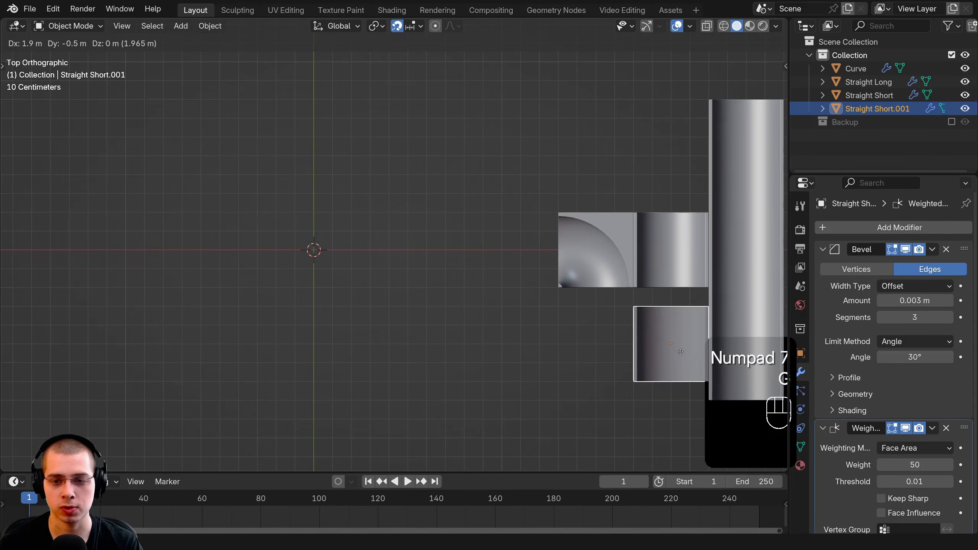
{"action": "left_click", "coordinate": [673, 339]}
{"action": "key", "text": "KP_Decimal"}
{"action": "middle_click_drag", "start_coordinate": [672, 339], "coordinate": [733, 196]}
{"action": "key", "text": "KP_3"}
{"action": "key", "text": "g"}
{"action": "key", "text": "z"}
{"action": "left_click", "coordinate": [358, 270]}
{"action": "middle_click_drag", "start_coordinate": [358, 270], "coordinate": [480, 147]}
{"action": "key", "text": "alt+a"}
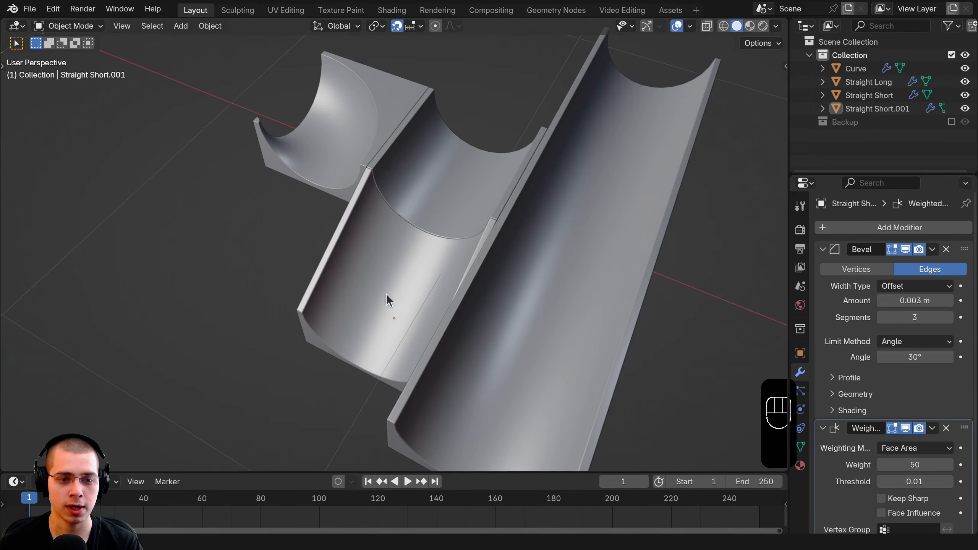
Step: Move the sloped piece next to the Curve piece and raise it 0.2 m in Z so it sits at ground level
{"action": "middle_click_drag", "start_coordinate": [386, 299], "coordinate": [384, 322]}
{"action": "left_click", "coordinate": [370, 349]}
{"action": "key", "text": "KP_7"}
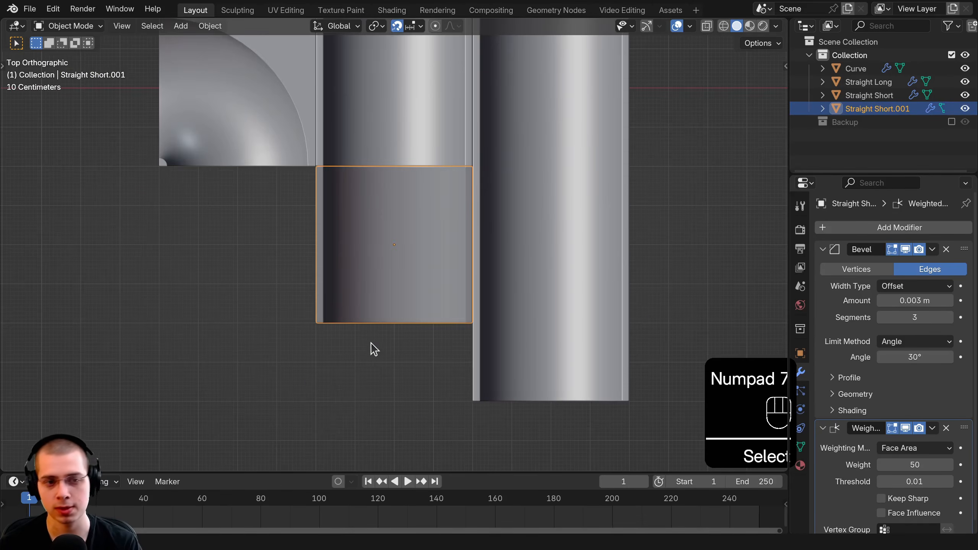
{"action": "key", "text": "g"}
{"action": "left_click", "coordinate": [356, 98]}
{"action": "key", "text": "KP_1"}
{"action": "scroll", "coordinate": [357, 100], "scroll_direction": "up", "scroll_amount": 1}
{"action": "key", "text": "g"}
{"action": "key", "text": "z"}
{"action": "left_click", "coordinate": [385, 223]}
Step: Rename the sloped piece as Slope
{"action": "scroll", "coordinate": [446, 320], "scroll_direction": "down", "scroll_amount": 3}
{"action": "middle_click_drag", "start_coordinate": [386, 225], "coordinate": [501, 247]}
{"action": "key", "text": "F2"}
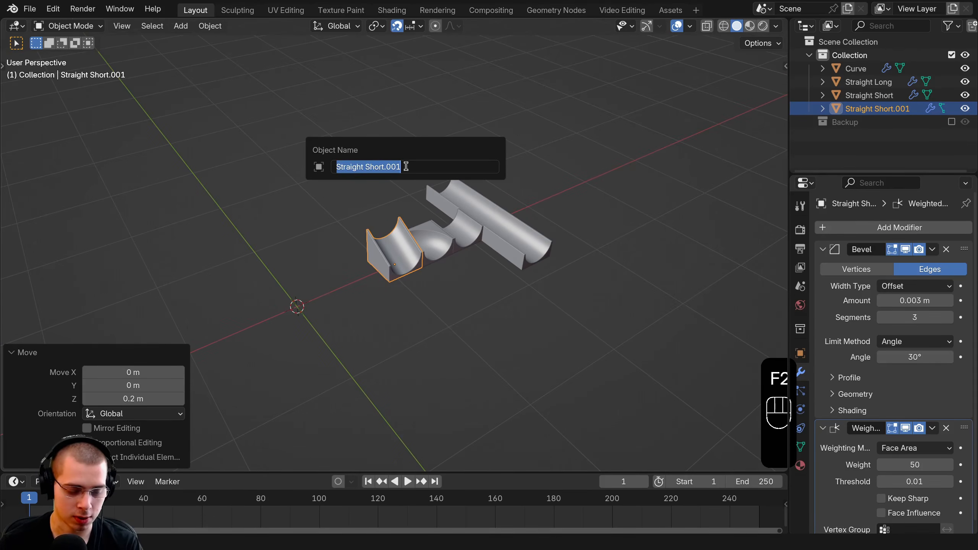
{"action": "type", "text": "Slope"}
{"action": "key", "text": "Return"}
{"action": "middle_click_drag", "start_coordinate": [404, 164], "coordinate": [364, 251]}
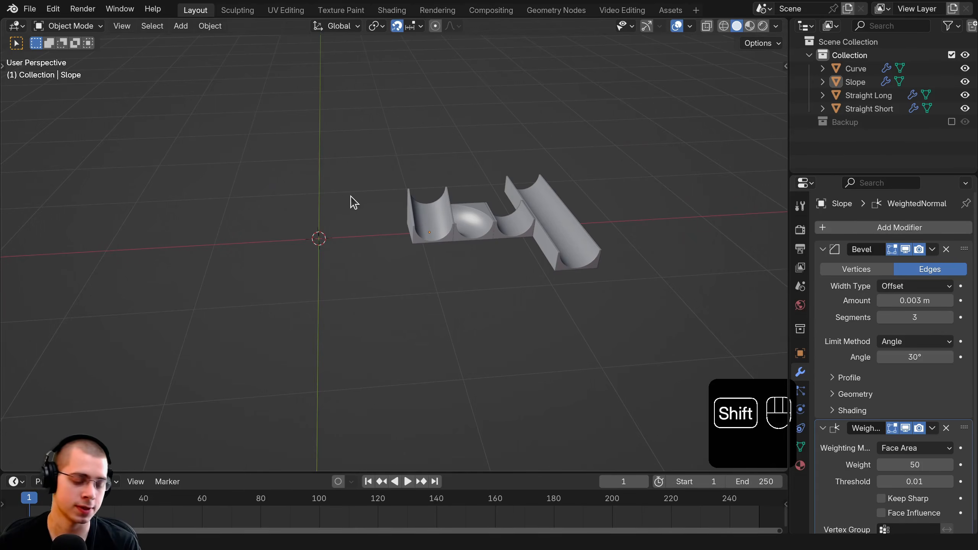
Step: Add a cube at the origin, scale it to 0.2, and apply its scale
{"action": "middle_click_drag", "start_coordinate": [352, 201], "coordinate": [357, 184], "text": "shift"}
{"action": "key", "text": "shift+a"}
{"action": "mouse_move", "coordinate": [356, 185]}
{"action": "left_click", "coordinate": [483, 200]}
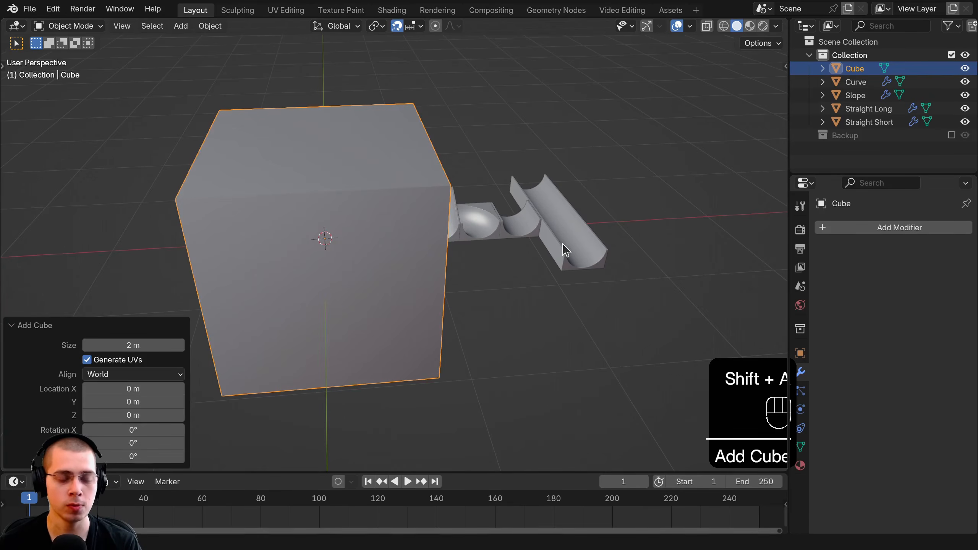
{"action": "type", "text": "s.2"}
{"action": "key", "text": "Return"}
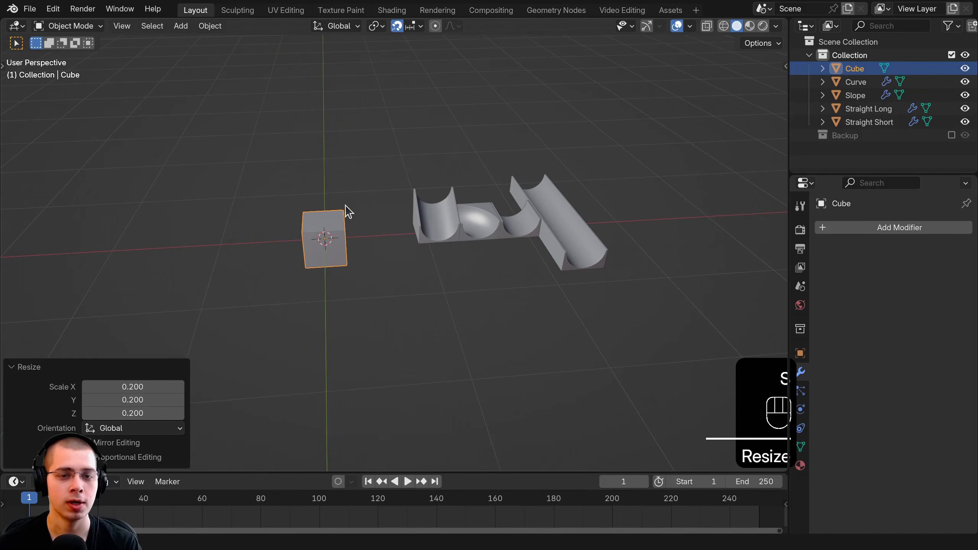
{"action": "key", "text": "ctrl+a"}
{"action": "left_click", "coordinate": [306, 194]}
{"action": "scroll", "coordinate": [349, 242], "scroll_direction": "up", "scroll_amount": 3}
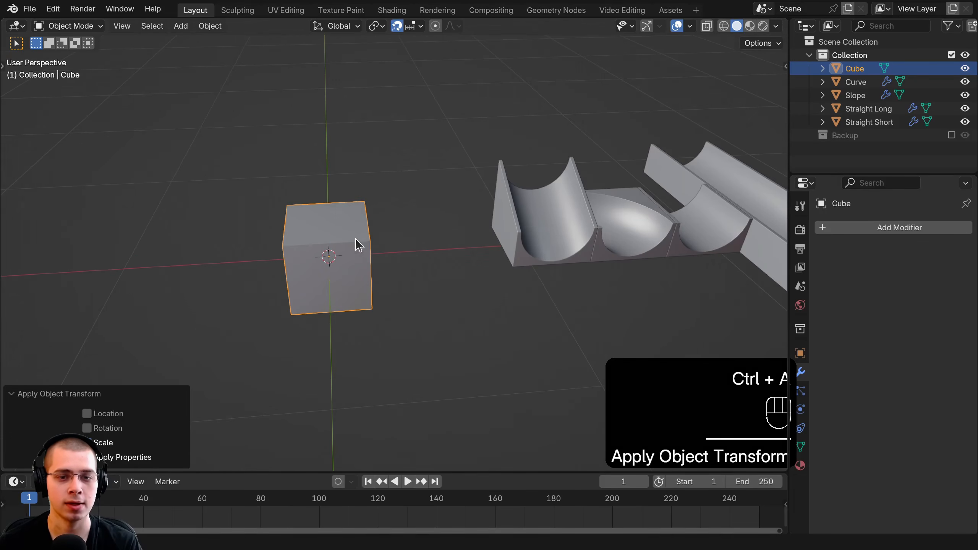
Step: Copy the modifiers from the Straight Short piece to the cube and shade the cube smooth
{"action": "middle_click_drag", "start_coordinate": [471, 237], "coordinate": [486, 254], "text": "shift"}
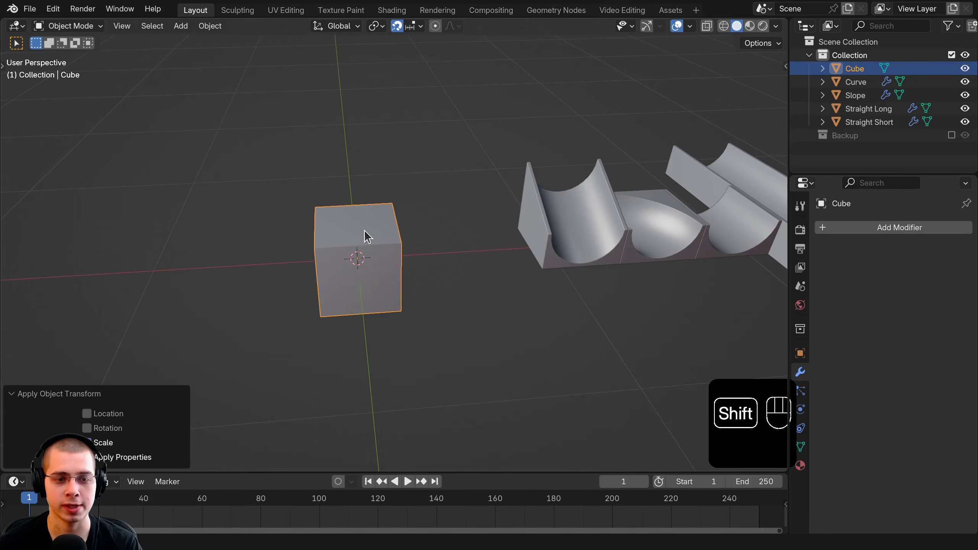
{"action": "left_click", "coordinate": [744, 229], "text": "shift"}
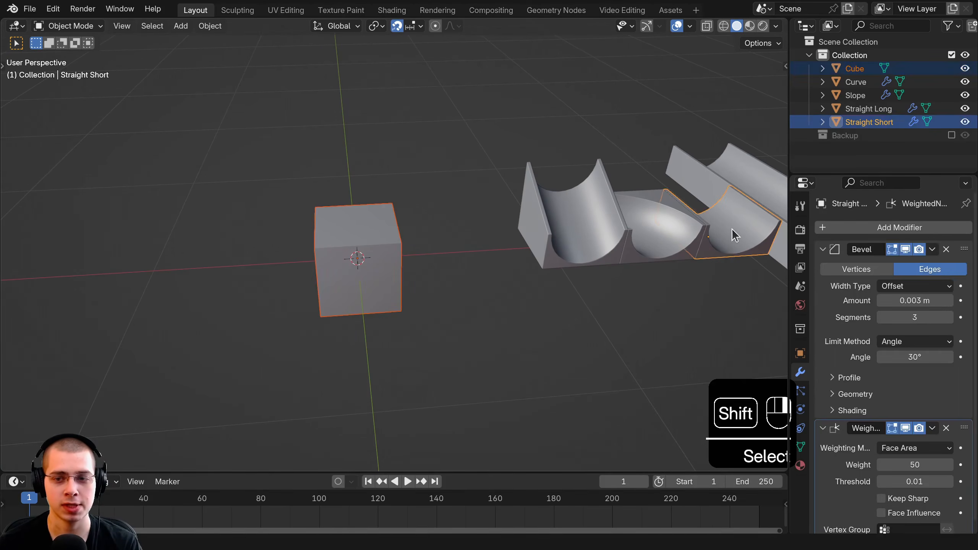
{"action": "key", "text": "ctrl+l"}
{"action": "left_click", "coordinate": [545, 192]}
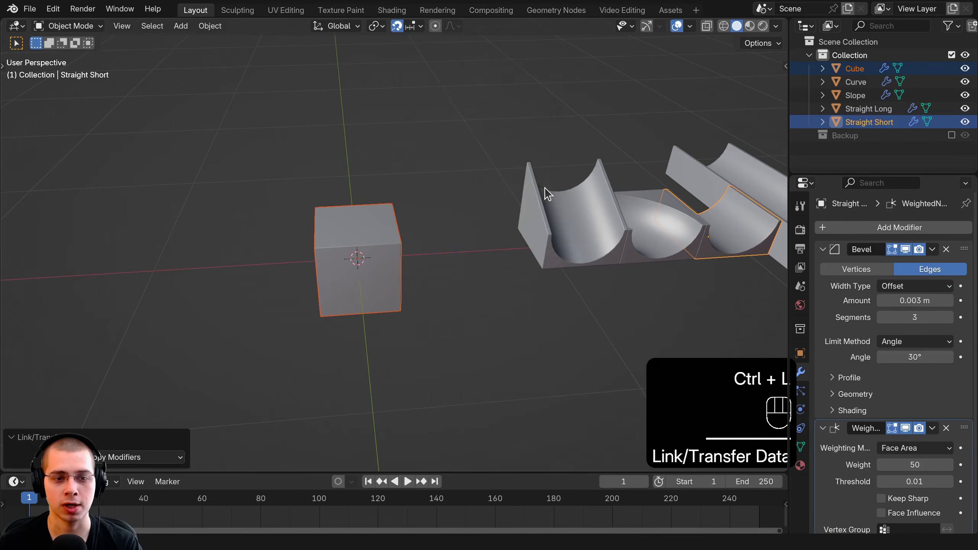
{"action": "scroll", "coordinate": [396, 274], "scroll_direction": "up", "scroll_amount": 4}
{"action": "left_click", "coordinate": [390, 194]}
{"action": "key", "text": "w"}
{"action": "left_click", "coordinate": [389, 195]}
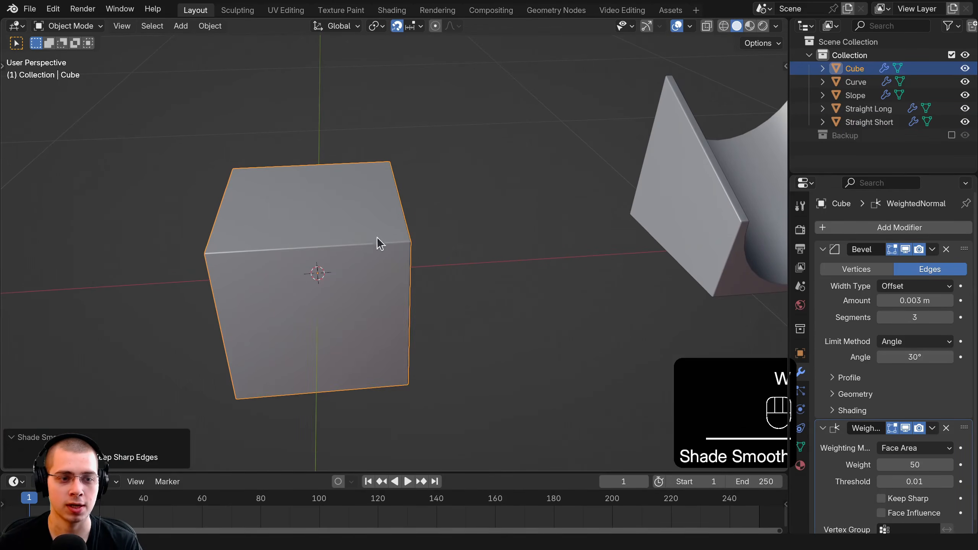
Step: Move the cube 0.7 m along X and 0.2 m up in Z so it sits on the ground beside the Slope piece
{"action": "middle_click_drag", "start_coordinate": [381, 219], "coordinate": [370, 211]}
{"action": "key", "text": "KP_1"}
{"action": "scroll", "coordinate": [327, 305], "scroll_direction": "down", "scroll_amount": 2}
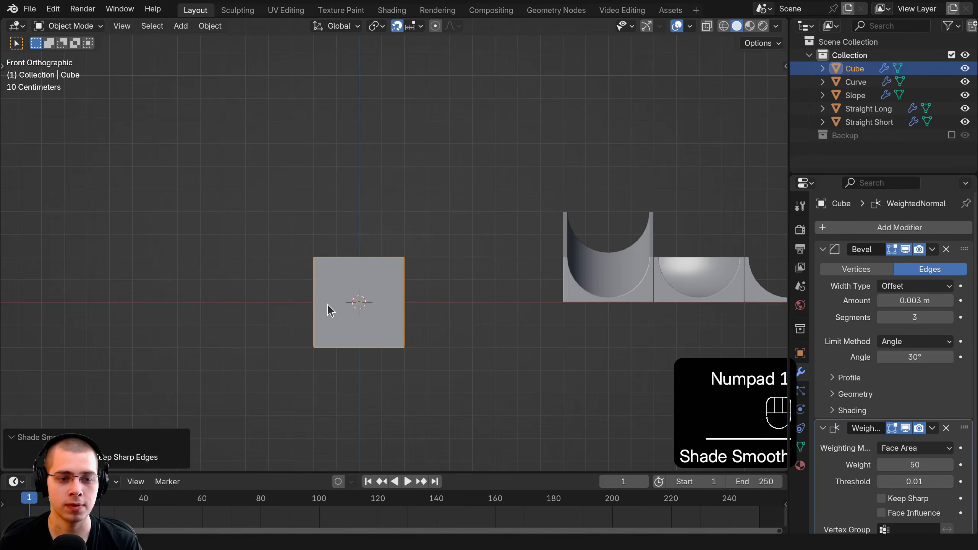
{"action": "middle_click_drag", "start_coordinate": [283, 286], "coordinate": [286, 259], "text": "shift"}
{"action": "scroll", "coordinate": [286, 259], "scroll_direction": "up", "scroll_amount": 1}
{"action": "key", "text": "g"}
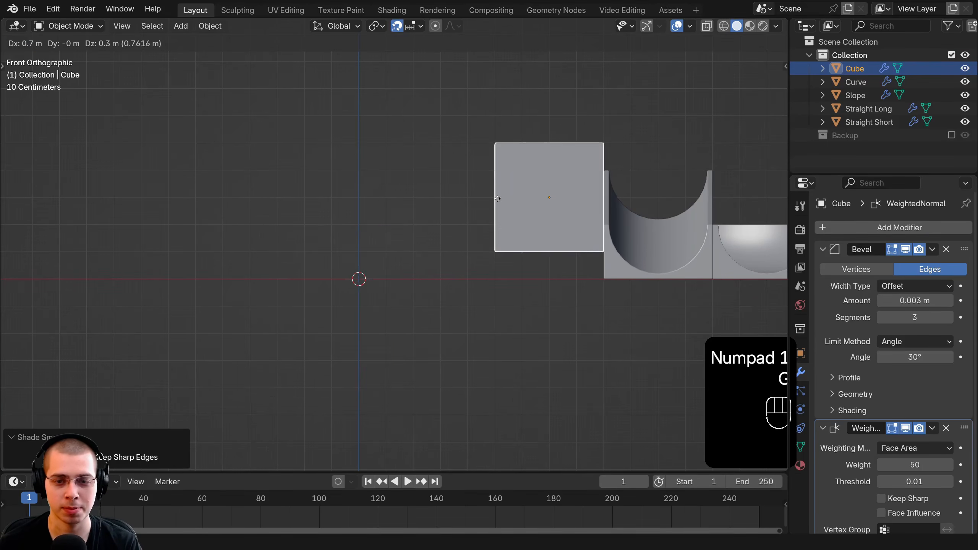
{"action": "left_click", "coordinate": [585, 254]}
Step: Duplicate the cube -0.7 m along X and lower the copy's top vertices to half the block's height
{"action": "key", "text": "shift+d"}
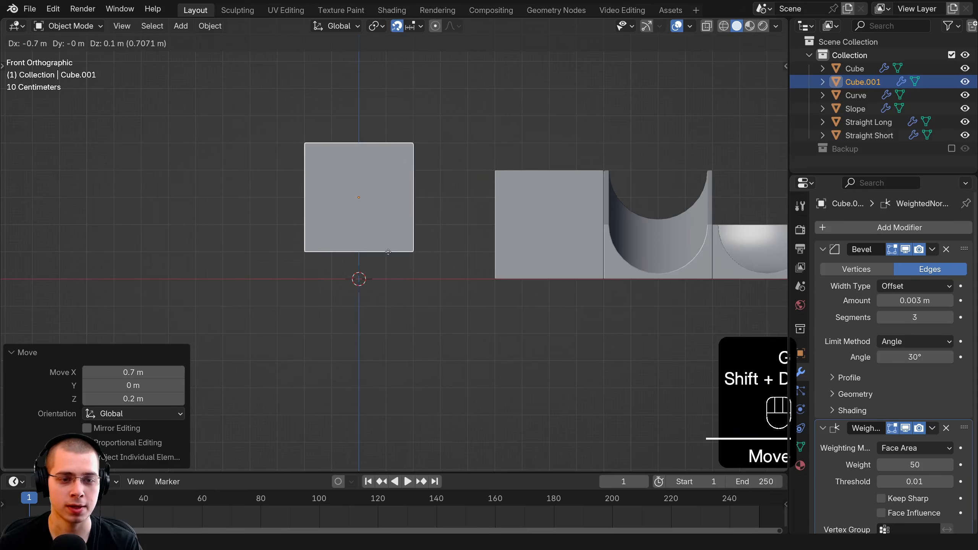
{"action": "left_click", "coordinate": [392, 263]}
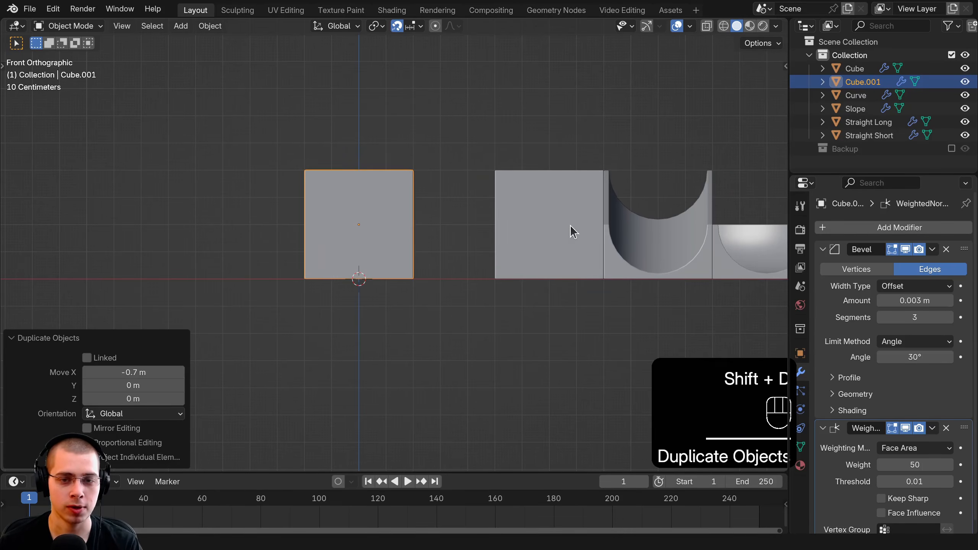
{"action": "key", "text": "Tab"}
{"action": "key", "text": "z"}
{"action": "key", "text": "alt+a"}
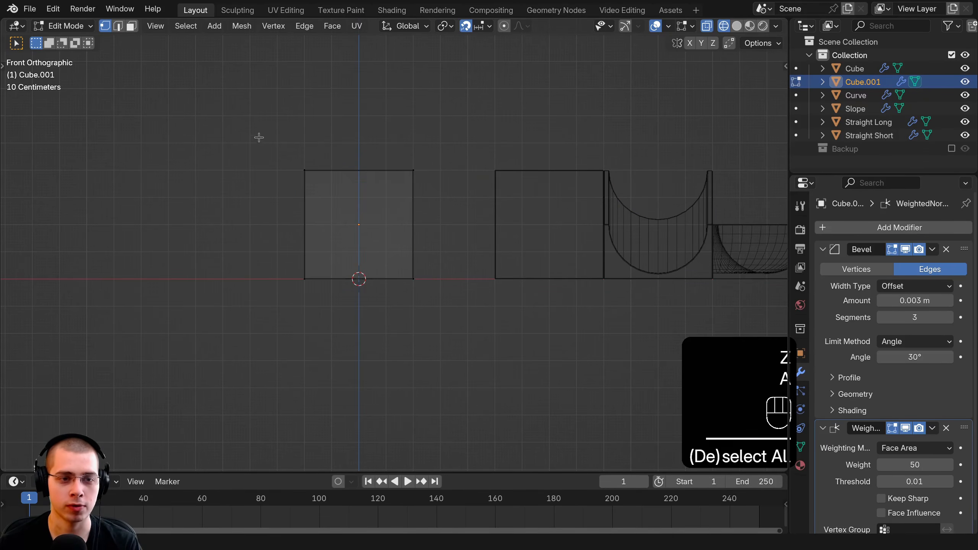
{"action": "left_click_drag", "start_coordinate": [384, 188], "coordinate": [485, 228]}
{"action": "scroll", "coordinate": [432, 135], "scroll_direction": "up", "scroll_amount": 4}
{"action": "key", "text": "g"}
{"action": "key", "text": "z"}
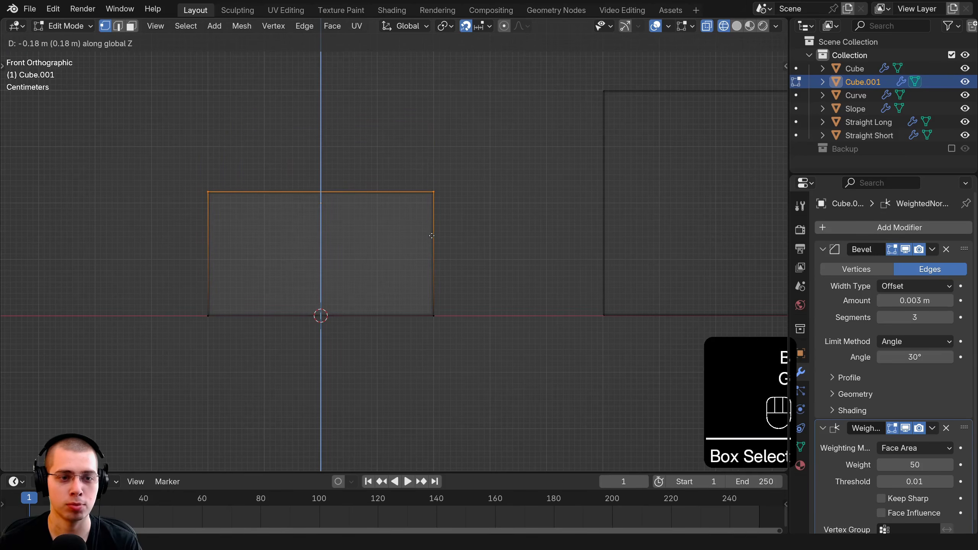
{"action": "scroll", "coordinate": [420, 158], "scroll_direction": "down", "scroll_amount": 6}
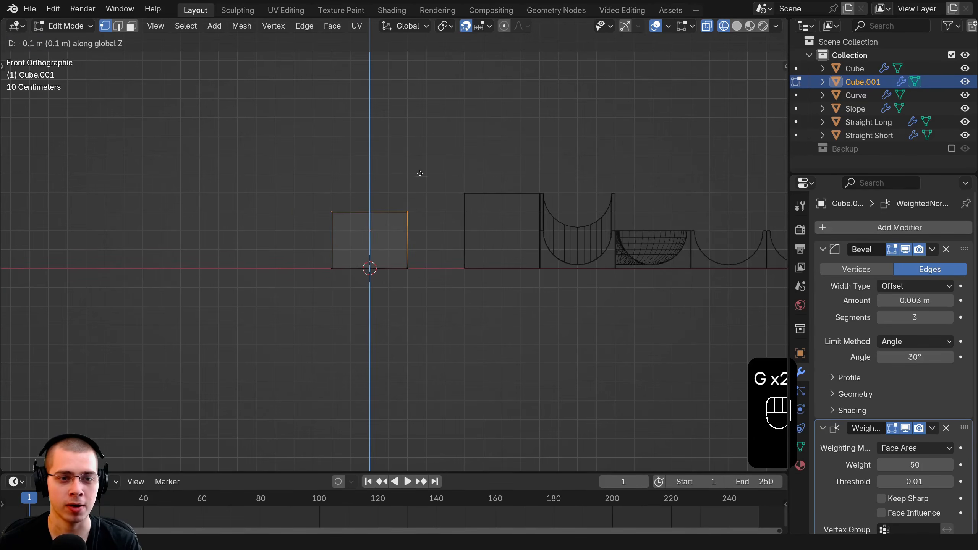
{"action": "left_click", "coordinate": [420, 200]}
Step: Shift the half-height block's mesh up 0.2 m to put its origin at the base, and move the object -0.2 m in Z
{"action": "key", "text": "Tab"}
{"action": "scroll", "coordinate": [382, 267], "scroll_direction": "up", "scroll_amount": 1}
{"action": "key", "text": "Tab"}
{"action": "key", "text": "a"}
{"action": "key", "text": "a"}
{"action": "key", "text": "g"}
{"action": "key", "text": "z"}
{"action": "left_click", "coordinate": [385, 221]}
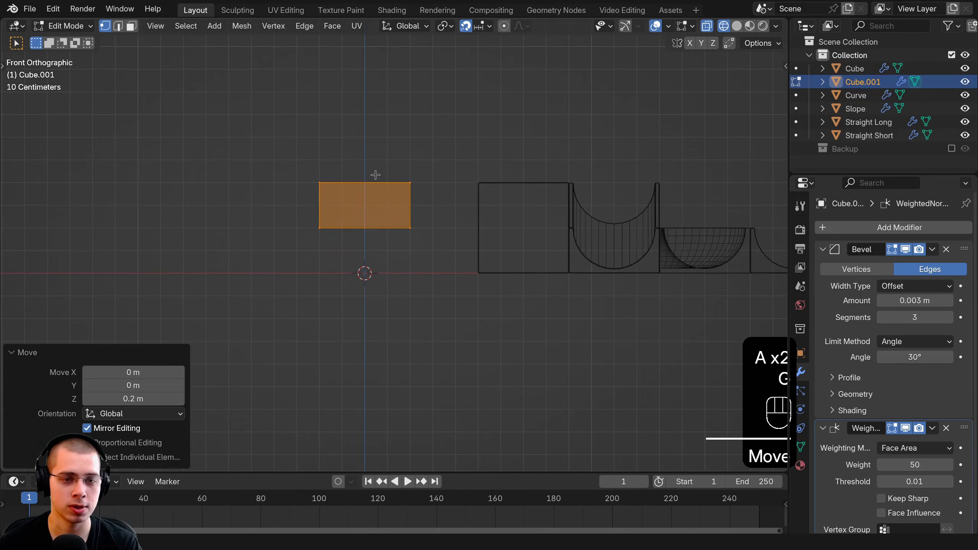
{"action": "key", "text": "Tab"}
{"action": "key", "text": "g"}
{"action": "left_click", "coordinate": [355, 287]}
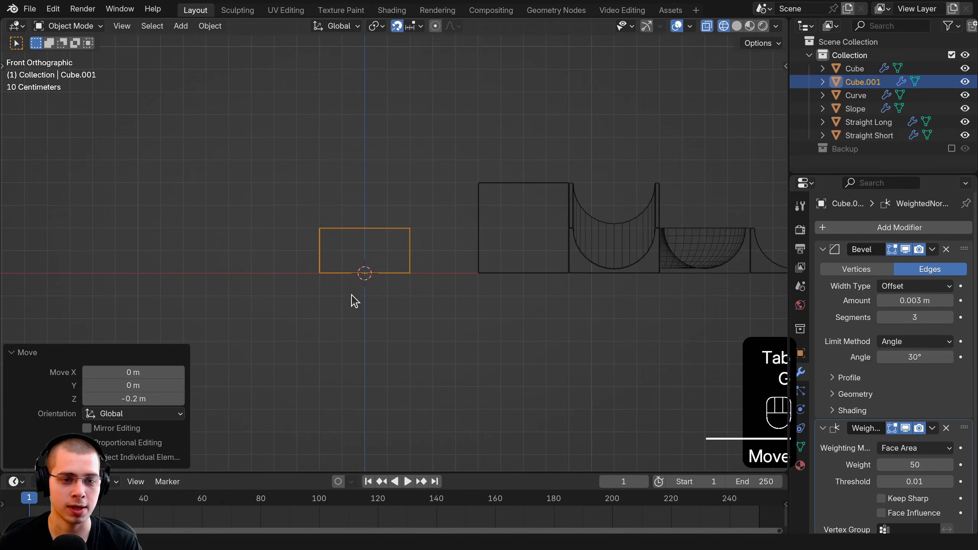
Step: Move the half-height block 0.3 m along X so it touches the full-height cube
{"action": "scroll", "coordinate": [351, 287], "scroll_direction": "up", "scroll_amount": 1}
{"action": "key", "text": "g"}
{"action": "key", "text": "x"}
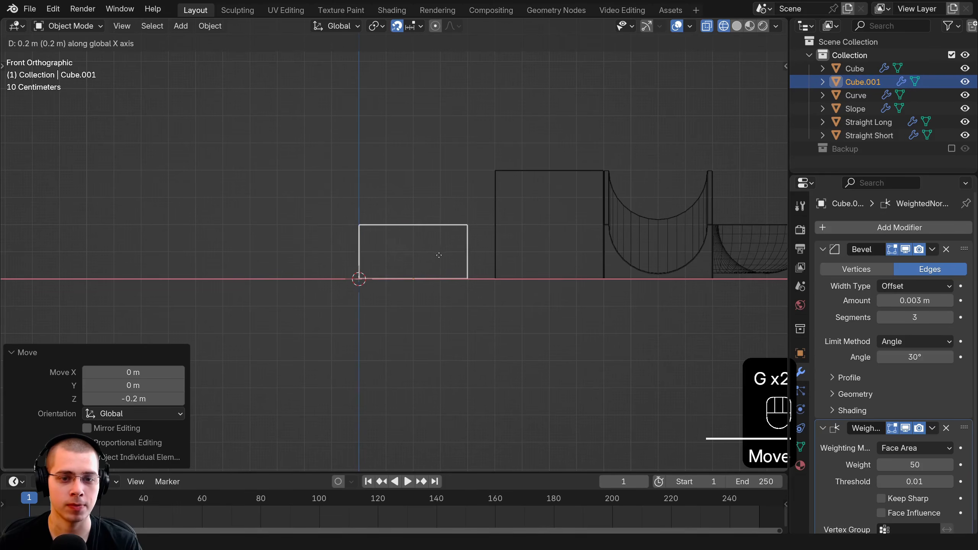
{"action": "left_click", "coordinate": [455, 257]}
{"action": "scroll", "coordinate": [515, 158], "scroll_direction": "down", "scroll_amount": 1}
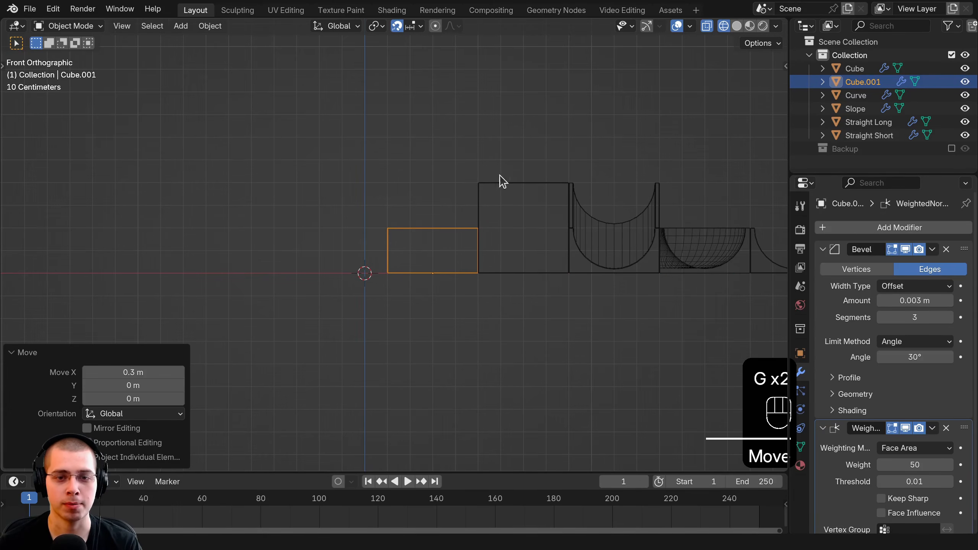
Step: Duplicate the full-height cube -0.7 m along X and raise the copy's top vertices by 0.4 m in Z
{"action": "left_click", "coordinate": [521, 180]}
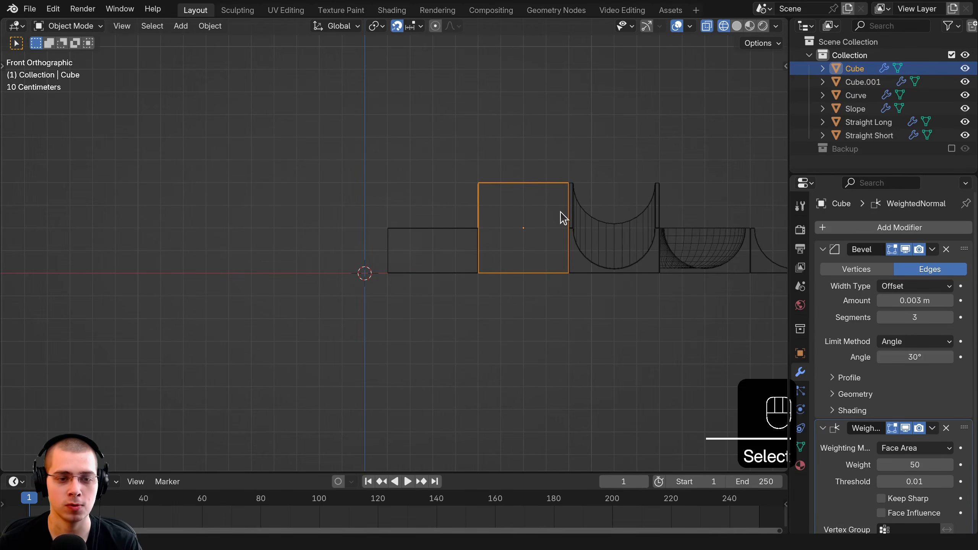
{"action": "key", "text": "shift+d"}
{"action": "left_click", "coordinate": [400, 212]}
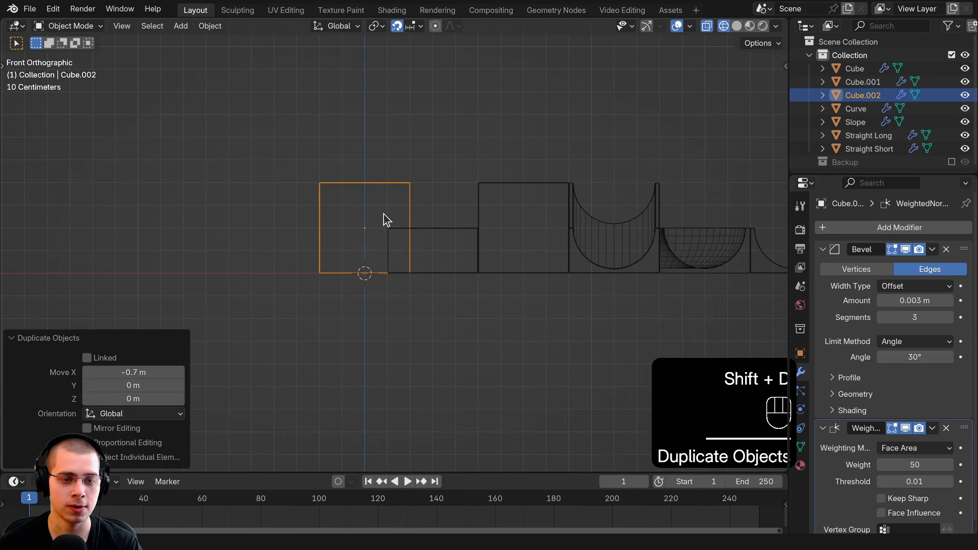
{"action": "key", "text": "Tab"}
{"action": "scroll", "coordinate": [526, 354], "scroll_direction": "down", "scroll_amount": 2}
{"action": "key", "text": "alt+a"}
{"action": "left_click_drag", "start_coordinate": [309, 156], "coordinate": [487, 254]}
{"action": "key", "text": "g"}
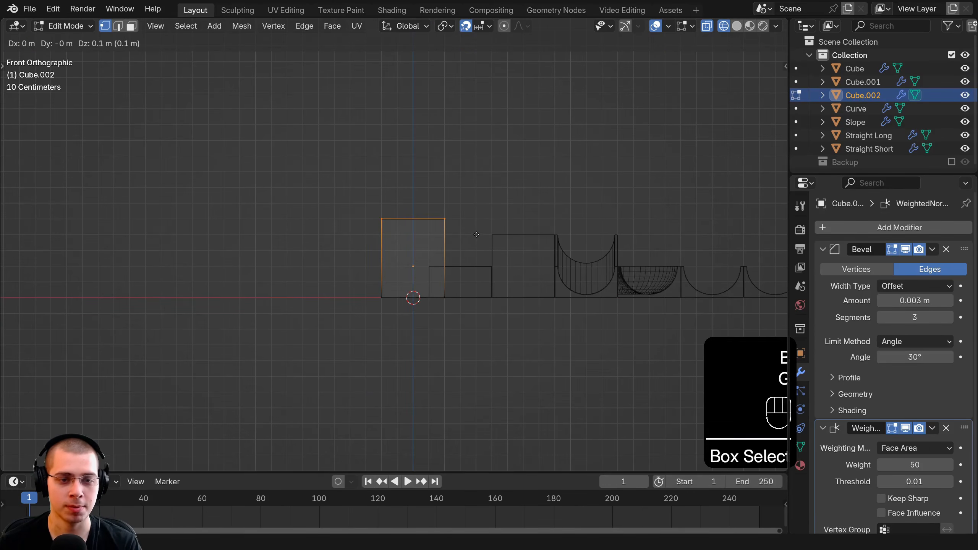
{"action": "left_click", "coordinate": [474, 193]}
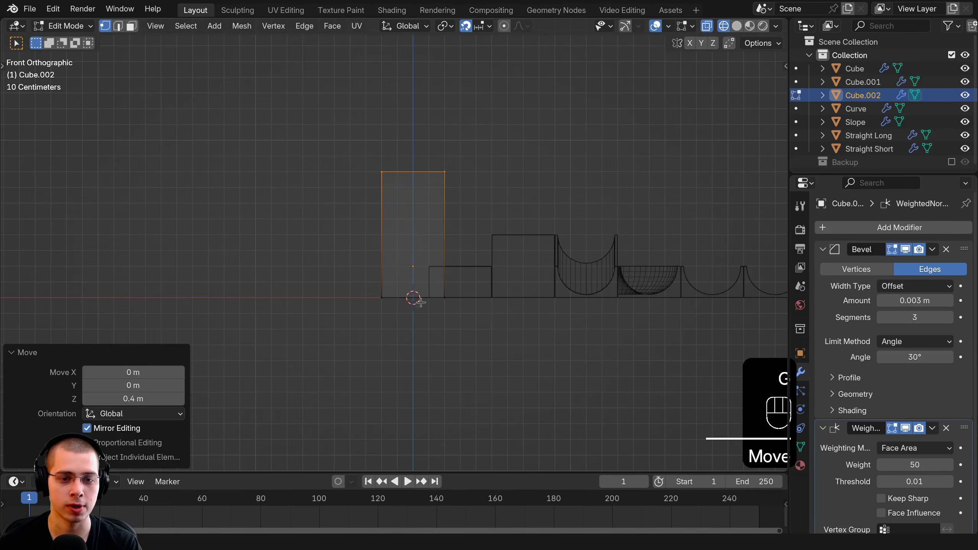
Step: Move the tall block along X so it stands against the half-height block, and return to solid shading
{"action": "key", "text": "Tab"}
{"action": "key", "text": "g"}
{"action": "key", "text": "x"}
{"action": "left_click", "coordinate": [439, 249]}
{"action": "scroll", "coordinate": [350, 189], "scroll_direction": "down", "scroll_amount": 3}
{"action": "key", "text": "a"}
{"action": "key", "text": "a"}
{"action": "key", "text": "g"}
{"action": "key", "text": "x"}
{"action": "left_click", "coordinate": [536, 271]}
{"action": "key", "text": "z"}
{"action": "mouse_move", "coordinate": [541, 274]}
{"action": "middle_mouse_down"}
{"action": "mouse_move", "coordinate": [557, 336]}
{"action": "mouse_move", "coordinate": [446, 280]}
{"action": "mouse_move", "coordinate": [320, 276]}
{"action": "mouse_move", "coordinate": [447, 256]}
{"action": "mouse_move", "coordinate": [441, 247]}
{"action": "middle_mouse_up"}
{"action": "scroll", "coordinate": [446, 280], "scroll_direction": "up", "scroll_amount": 3}
Step: Rename the tallest support block as Block Large
{"action": "key", "text": "a"}
{"action": "left_click", "coordinate": [403, 242]}
{"action": "left_click", "coordinate": [346, 244]}
{"action": "left_click", "coordinate": [306, 235]}
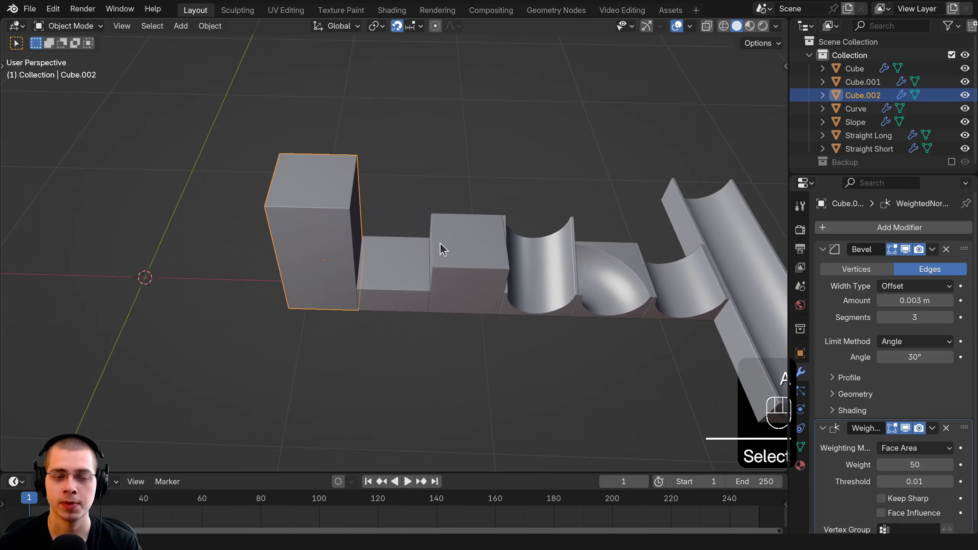
{"action": "middle_click_drag", "start_coordinate": [389, 186], "coordinate": [370, 191]}
{"action": "key", "text": "F2"}
{"action": "type", "text": "Block Larg"}
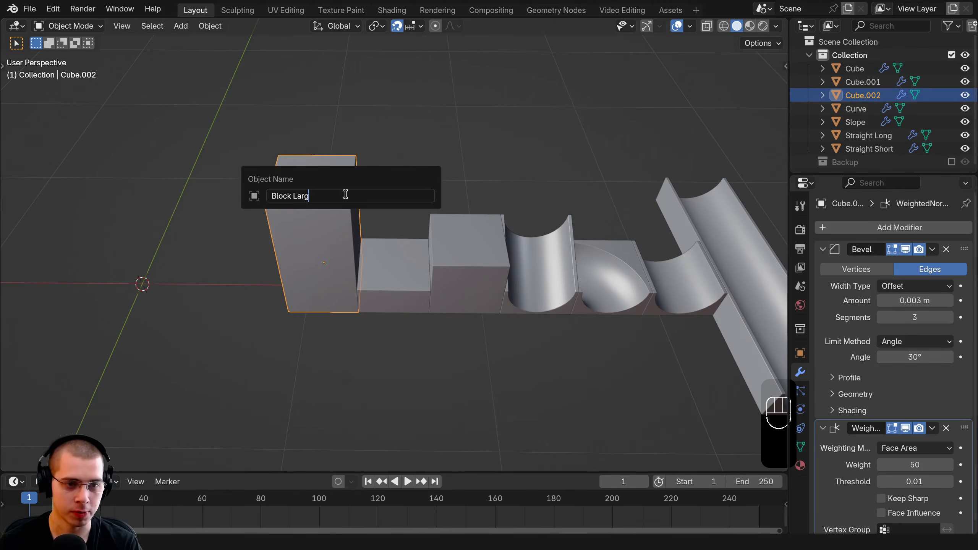
{"action": "type", "text": "e"}
{"action": "key", "text": "Return"}
Step: Rename the half-height block as Block Small
{"action": "left_click", "coordinate": [404, 243]}
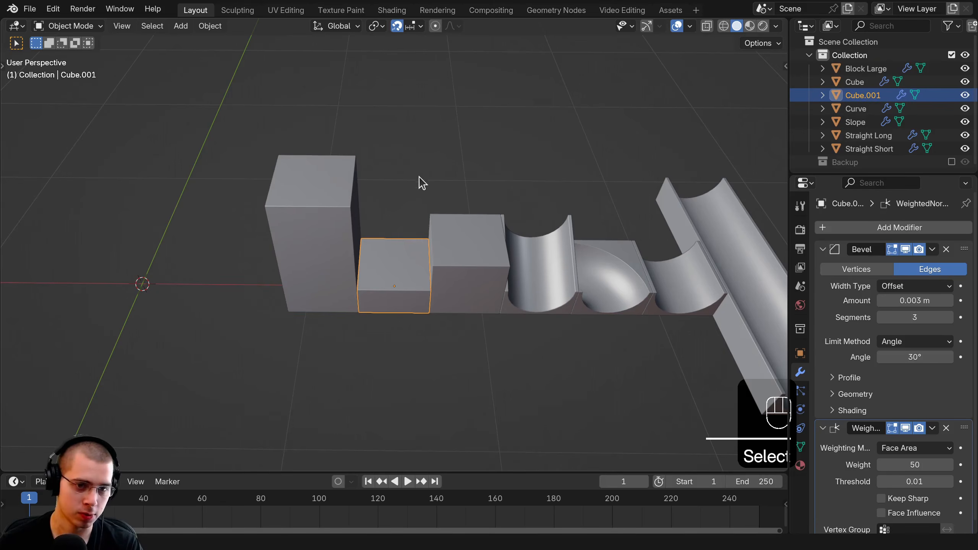
{"action": "key", "text": "F2"}
{"action": "type", "text": "Block Small"}
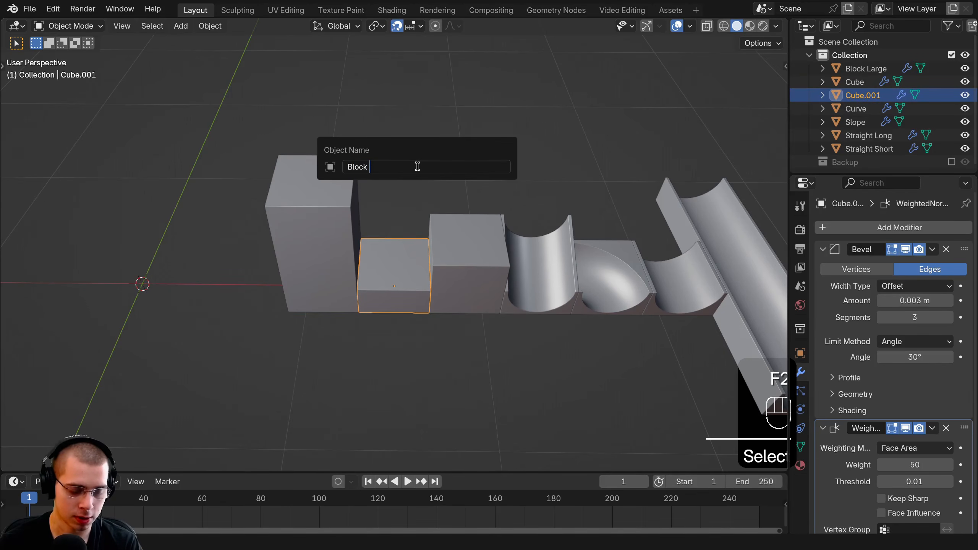
{"action": "key", "text": "Return"}
Step: Rename the full-height cube beside the slope as Block
{"action": "left_click", "coordinate": [455, 232]}
{"action": "key", "text": "F2"}
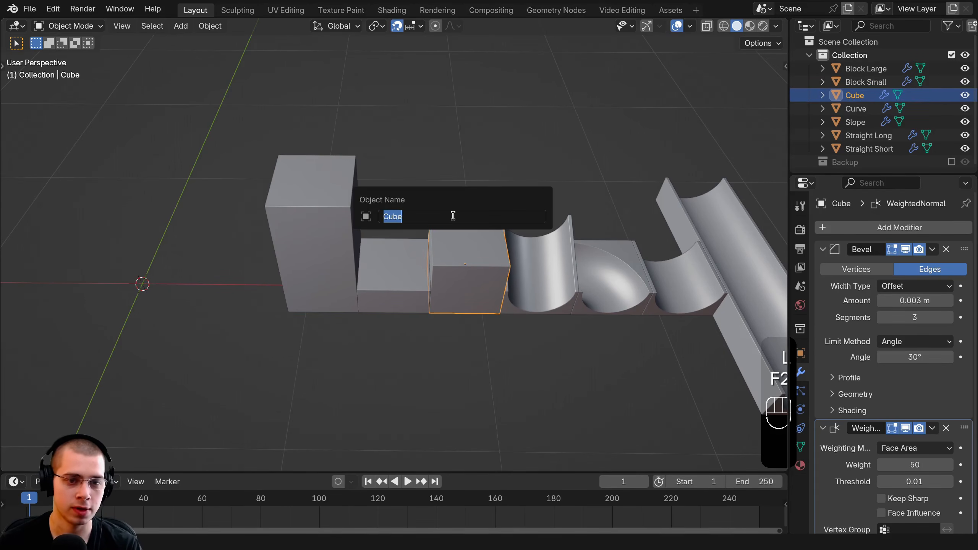
{"action": "type", "text": "Block"}
{"action": "key", "text": "Return"}
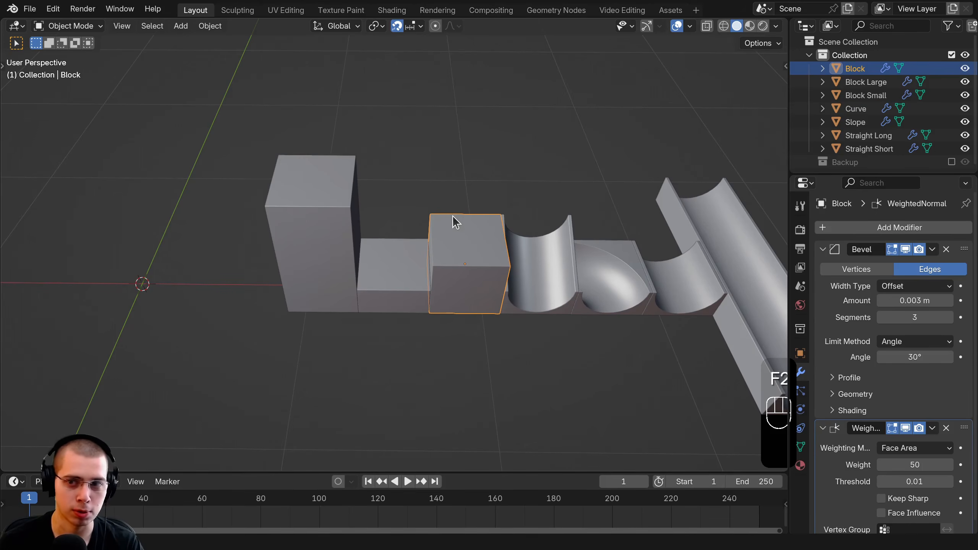
{"action": "left_click", "coordinate": [403, 264]}
{"action": "left_click", "coordinate": [344, 236]}
{"action": "left_click", "coordinate": [451, 257]}
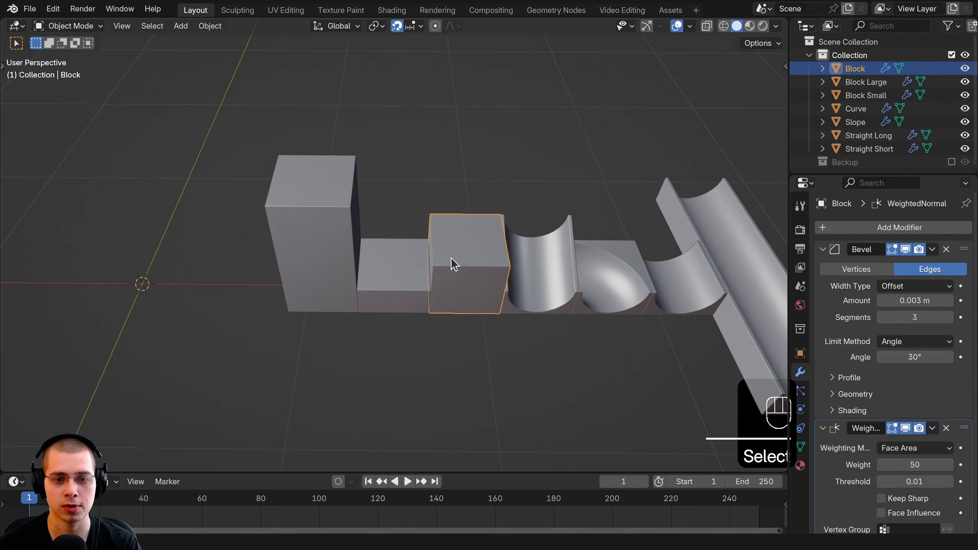
Step: Move all the marble run pieces together along X, farther away from the world origin, and deselect them
{"action": "scroll", "coordinate": [493, 269], "scroll_direction": "down", "scroll_amount": 2}
{"action": "middle_click_drag", "start_coordinate": [493, 269], "coordinate": [404, 264], "text": "shift"}
{"action": "scroll", "coordinate": [512, 263], "scroll_direction": "up", "scroll_amount": 1}
{"action": "scroll", "coordinate": [512, 263], "scroll_direction": "down", "scroll_amount": 3}
{"action": "key", "text": "a"}
{"action": "key", "text": "b"}
{"action": "left_click_drag", "start_coordinate": [245, 192], "coordinate": [505, 312]}
{"action": "key", "text": "g"}
{"action": "key", "text": "x"}
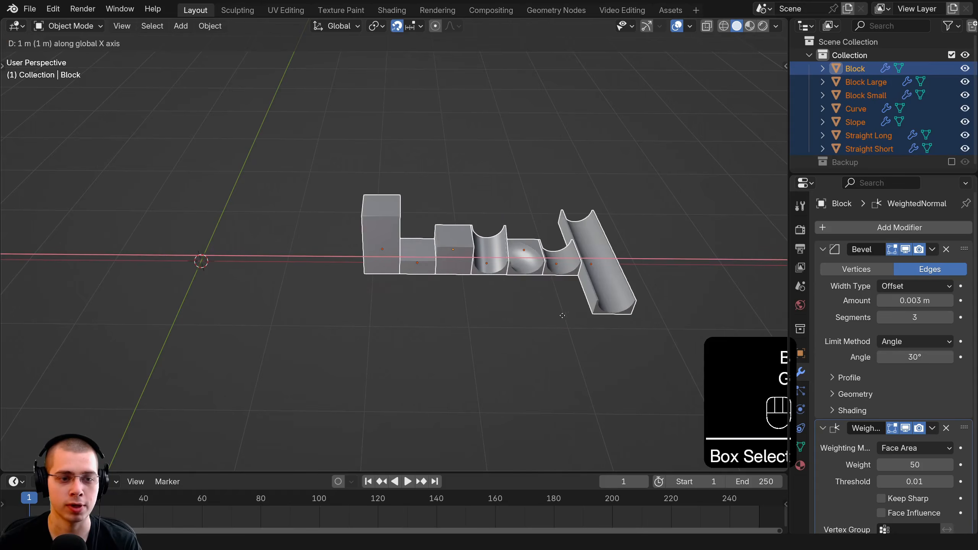
{"action": "left_click", "coordinate": [675, 318]}
{"action": "middle_click_drag", "start_coordinate": [291, 292], "coordinate": [405, 291], "text": "shift"}
{"action": "key", "text": "a"}
{"action": "middle_click_drag", "start_coordinate": [376, 255], "coordinate": [505, 234]}
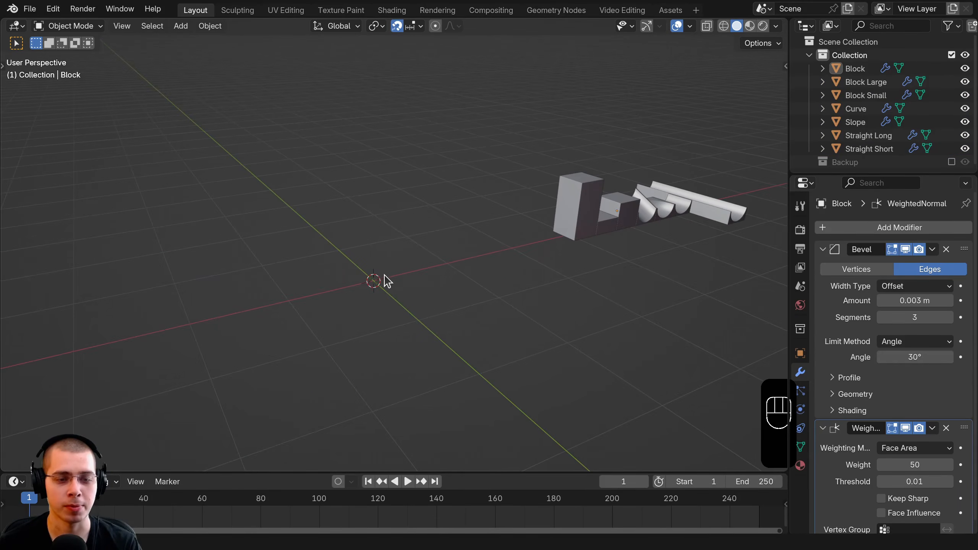
Step: Duplicate the Slope piece and place the copy -4 m along X, near the world origin
{"action": "middle_click_drag", "start_coordinate": [366, 279], "coordinate": [378, 250]}
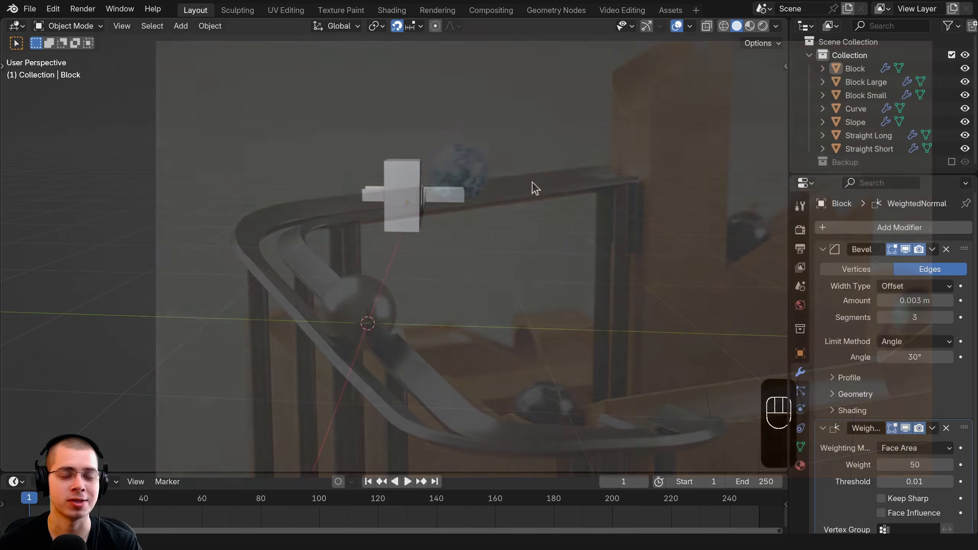
{"action": "middle_click_drag", "start_coordinate": [530, 183], "coordinate": [381, 205]}
{"action": "scroll", "coordinate": [382, 209], "scroll_direction": "down", "scroll_amount": 2}
{"action": "middle_click_drag", "start_coordinate": [450, 251], "coordinate": [435, 237], "text": "shift"}
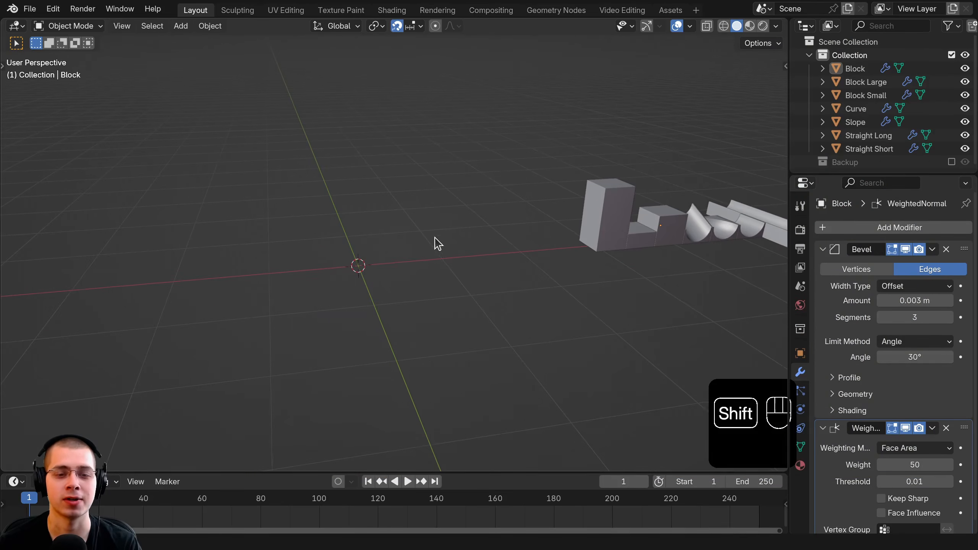
{"action": "left_click", "coordinate": [704, 235]}
{"action": "scroll", "coordinate": [631, 266], "scroll_direction": "down", "scroll_amount": 2}
{"action": "middle_click_drag", "start_coordinate": [703, 235], "coordinate": [642, 262]}
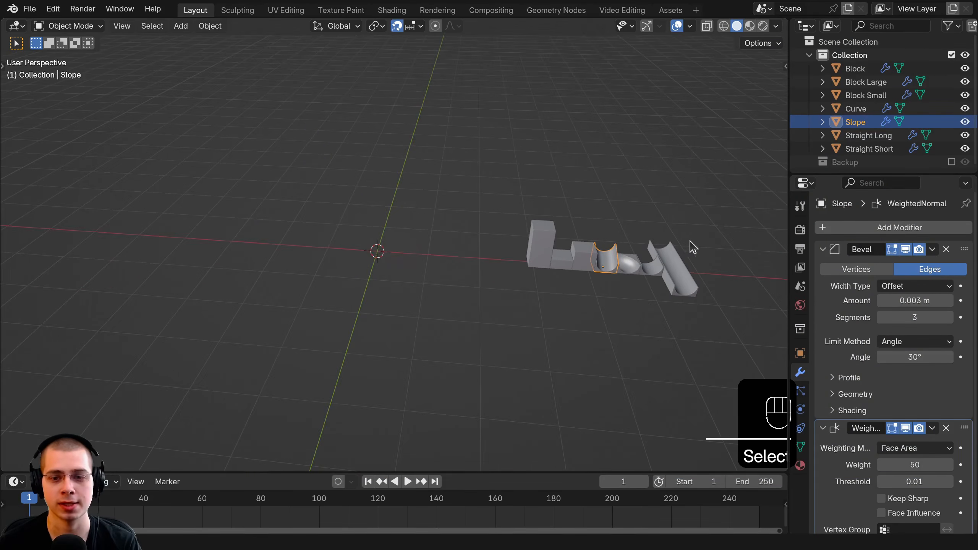
{"action": "key", "text": "shift+d"}
{"action": "left_click", "coordinate": [486, 244]}
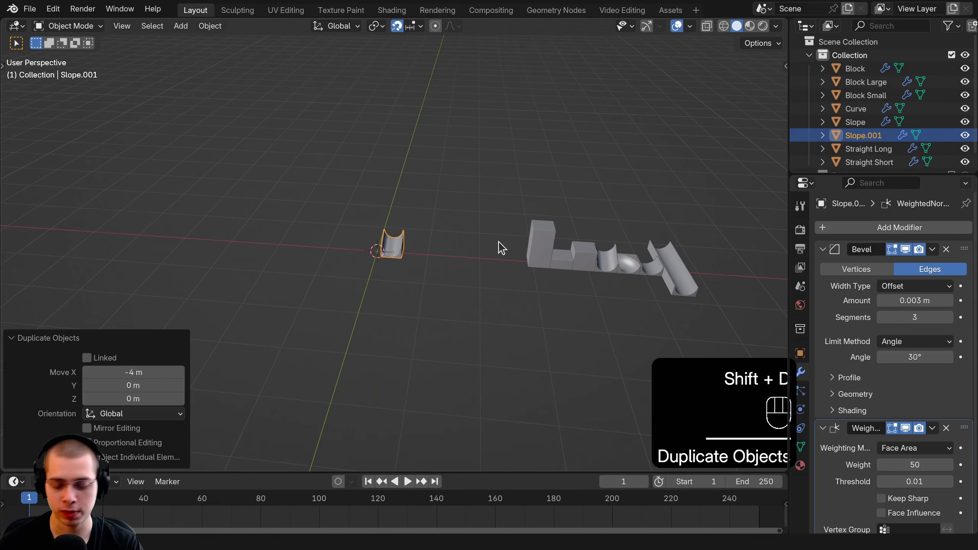
Step: Move the slope copy -0.3 m along X so it is centred on the world origin
{"action": "key", "text": "KP_7"}
{"action": "scroll", "coordinate": [378, 220], "scroll_direction": "up", "scroll_amount": 7}
{"action": "key", "text": "g"}
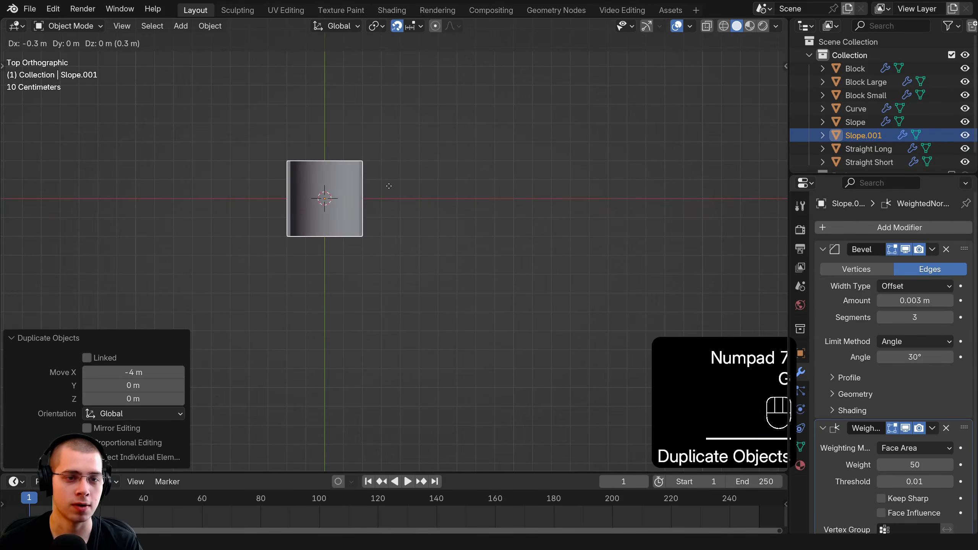
{"action": "left_click", "coordinate": [337, 153]}
{"action": "middle_click_drag", "start_coordinate": [436, 283], "coordinate": [547, 212]}
{"action": "scroll", "coordinate": [445, 229], "scroll_direction": "up", "scroll_amount": 6}
{"action": "middle_click_drag", "start_coordinate": [366, 231], "coordinate": [437, 262], "text": "shift"}
{"action": "middle_click_drag", "start_coordinate": [496, 265], "coordinate": [388, 265]}
Step: In wireframe shading, lower the slope copy's bottom vertices by 2 m in Z to form a tall column
{"action": "key", "text": "z"}
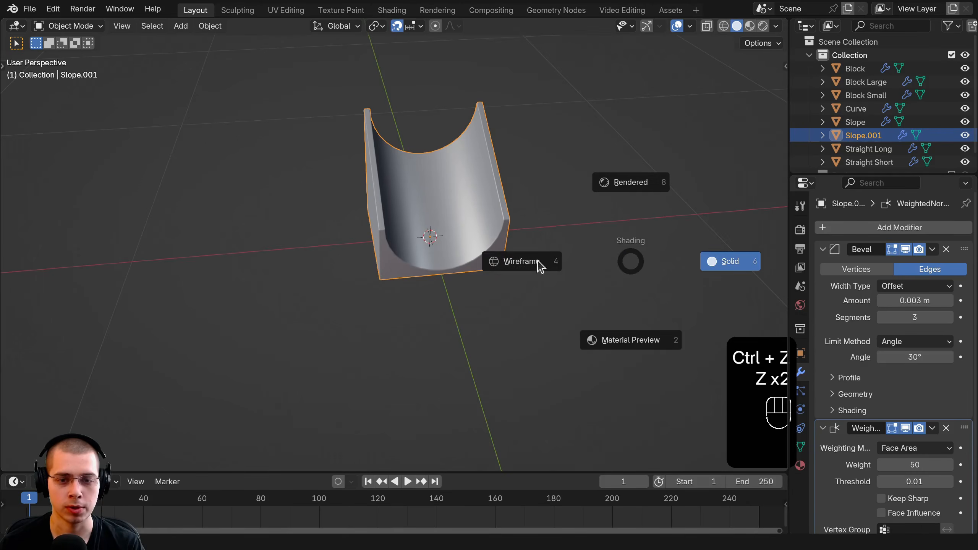
{"action": "left_click", "coordinate": [537, 260]}
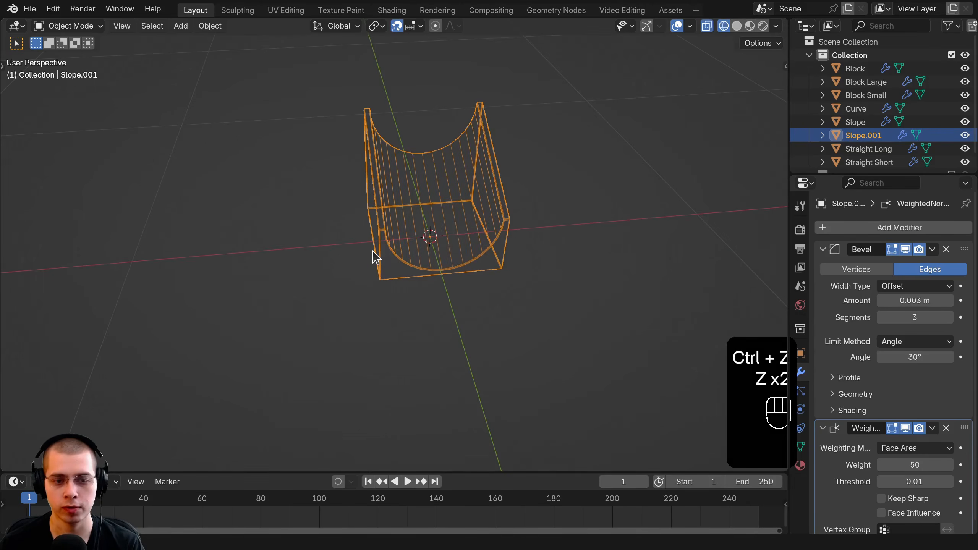
{"action": "key", "text": "KP_1"}
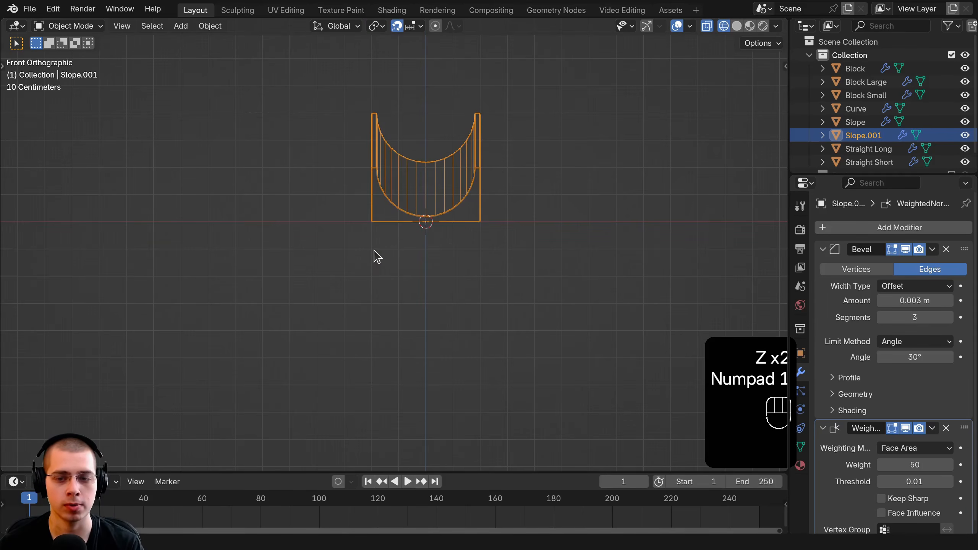
{"action": "key", "text": "Tab"}
{"action": "key", "text": "a"}
{"action": "key", "text": "a"}
{"action": "key", "text": "a"}
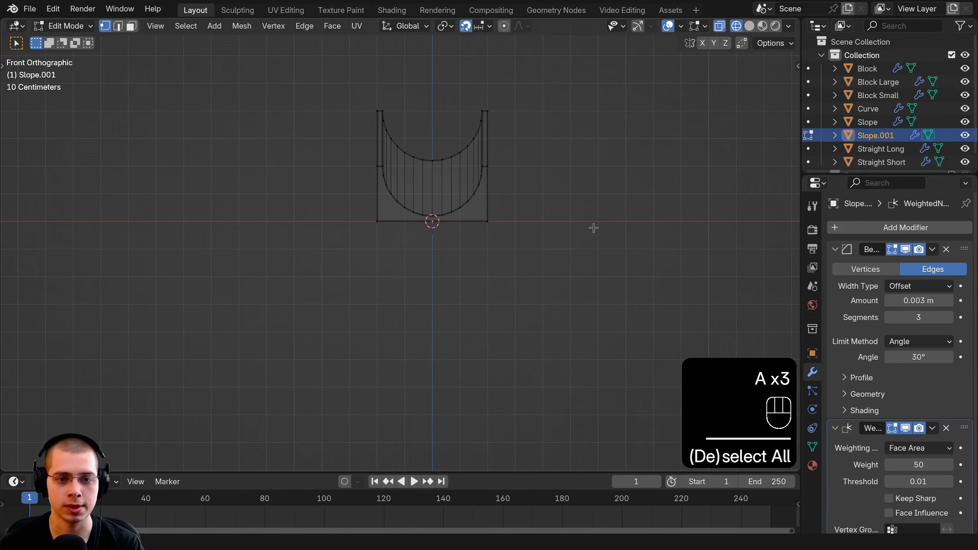
{"action": "key", "text": "b"}
{"action": "left_click_drag", "start_coordinate": [600, 219], "coordinate": [125, 343]}
{"action": "scroll", "coordinate": [480, 212], "scroll_direction": "down", "scroll_amount": 5}
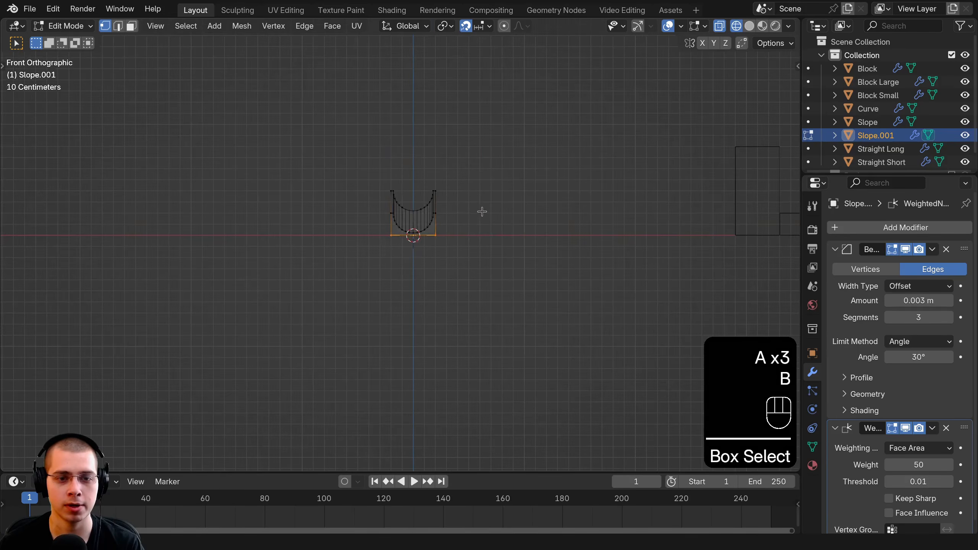
{"action": "key", "text": "g"}
{"action": "key", "text": "z"}
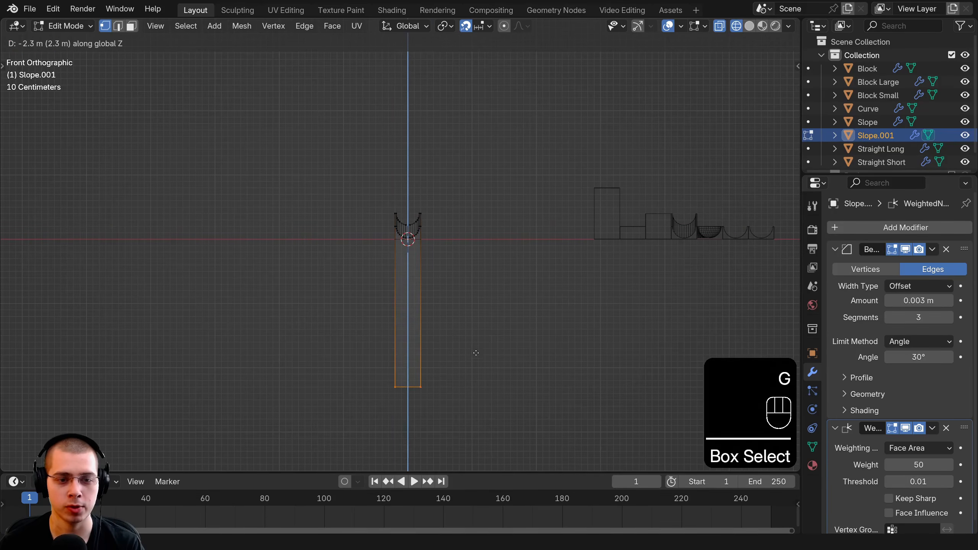
{"action": "left_click", "coordinate": [477, 337]}
Step: Return to solid shading in Object Mode and rotate the column 90° around the vertical axis
{"action": "scroll", "coordinate": [401, 263], "scroll_direction": "up", "scroll_amount": 1}
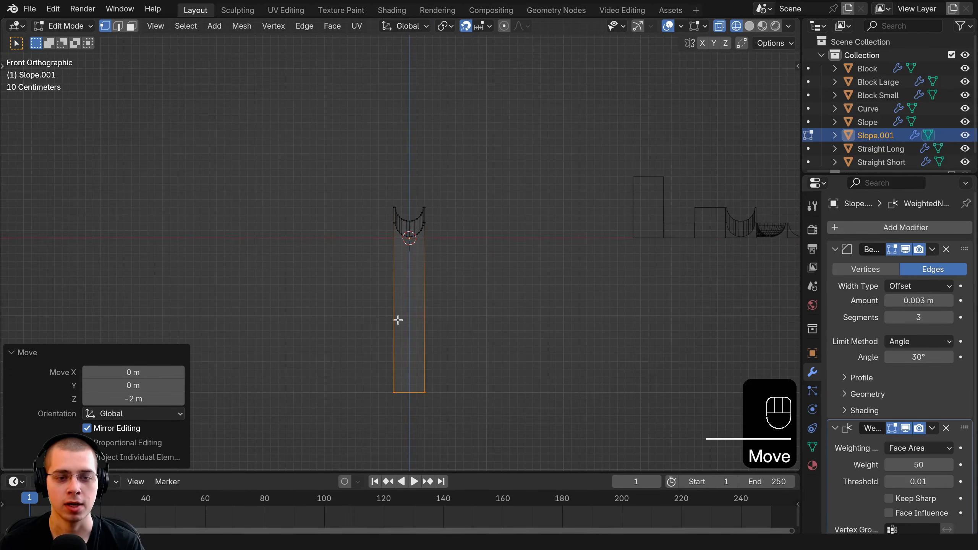
{"action": "key", "text": "z"}
{"action": "left_click", "coordinate": [621, 277]}
{"action": "key", "text": "Tab"}
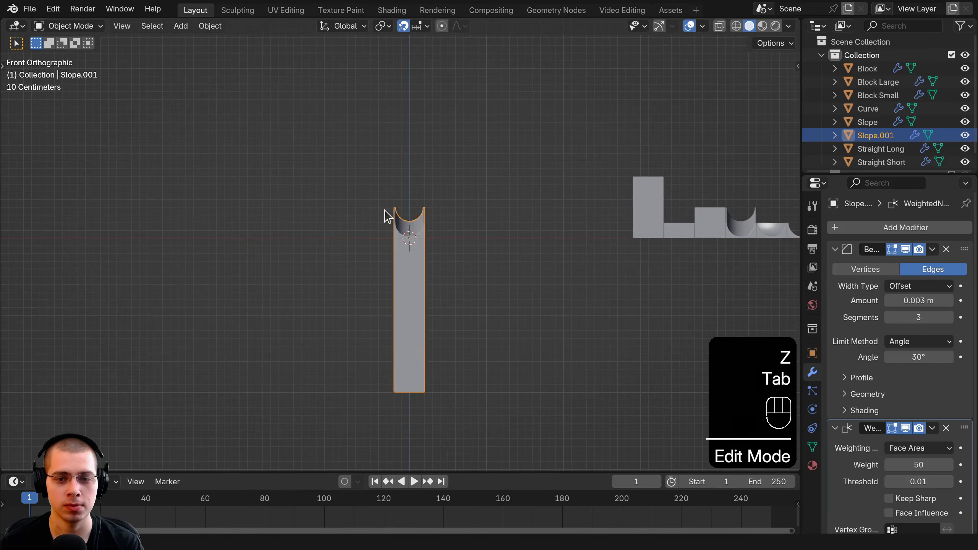
{"action": "key", "text": "KP_7"}
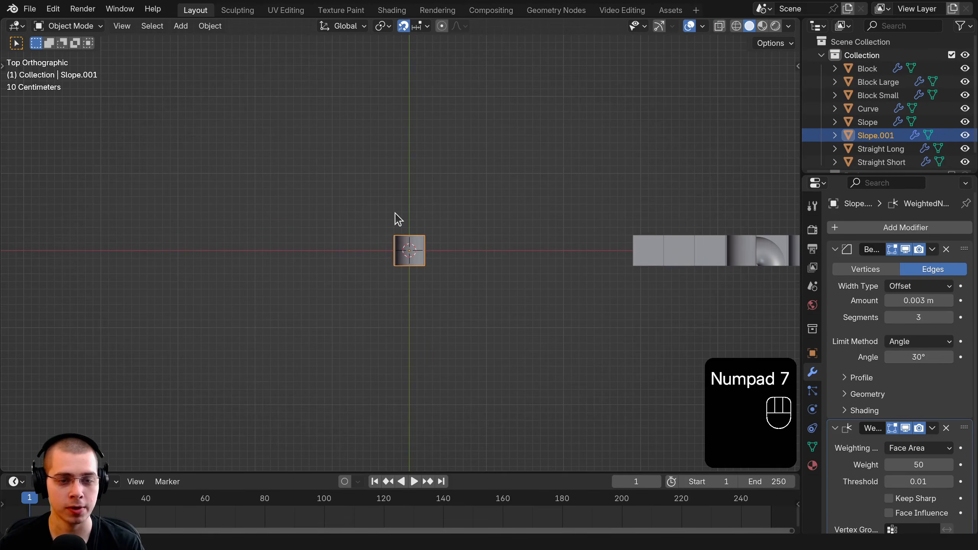
{"action": "type", "text": "r"}
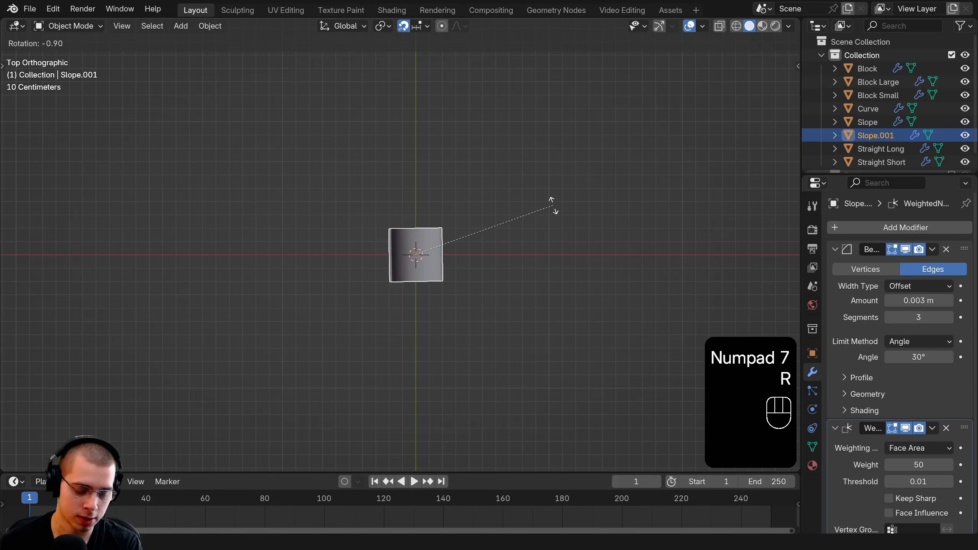
{"action": "type", "text": "90"}
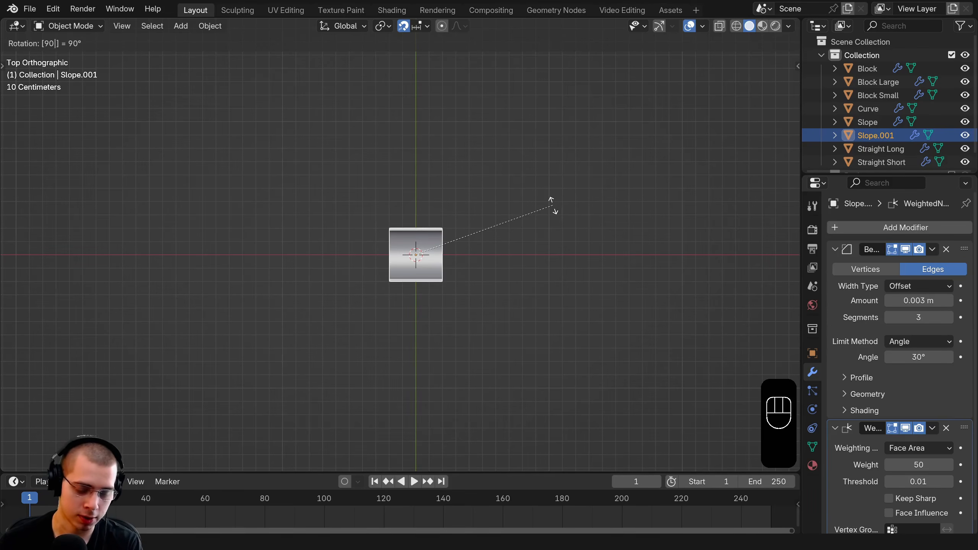
{"action": "key", "text": "Return"}
{"action": "middle_click_drag", "start_coordinate": [553, 212], "coordinate": [410, 218]}
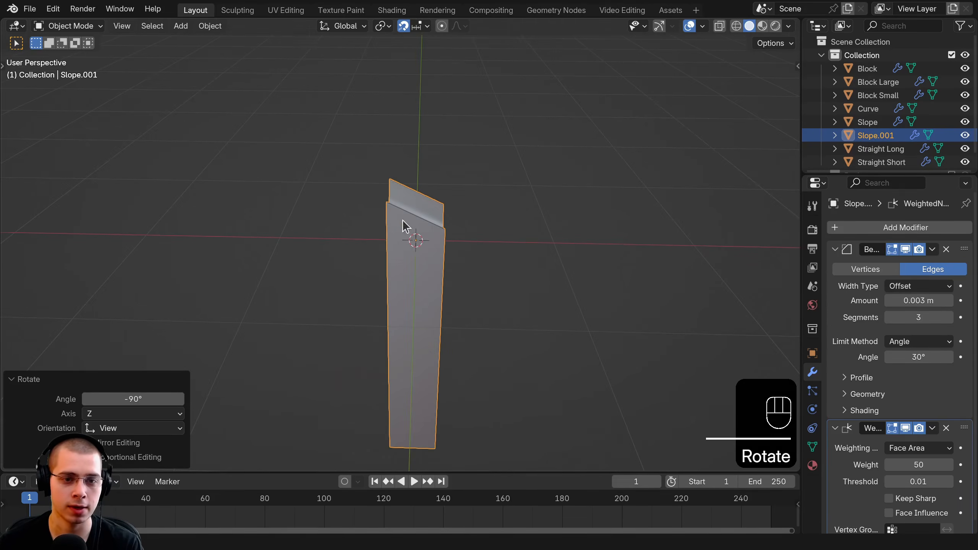
Step: Move the column 5.9 m along X so it stands against the outer side of the long straight
{"action": "key", "text": "KP_7"}
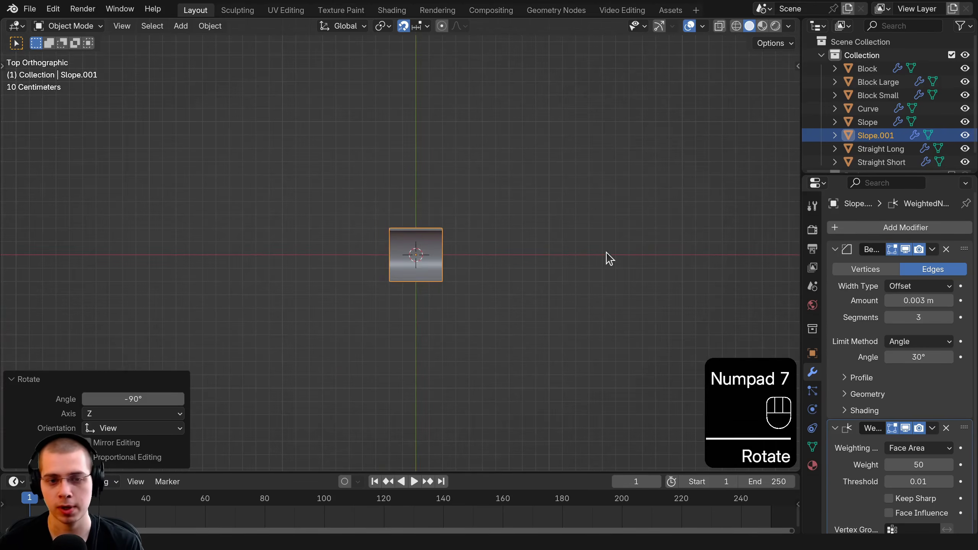
{"action": "scroll", "coordinate": [607, 258], "scroll_direction": "down", "scroll_amount": 3}
{"action": "middle_click_drag", "start_coordinate": [607, 258], "coordinate": [234, 258], "text": "shift"}
{"action": "key", "text": "g"}
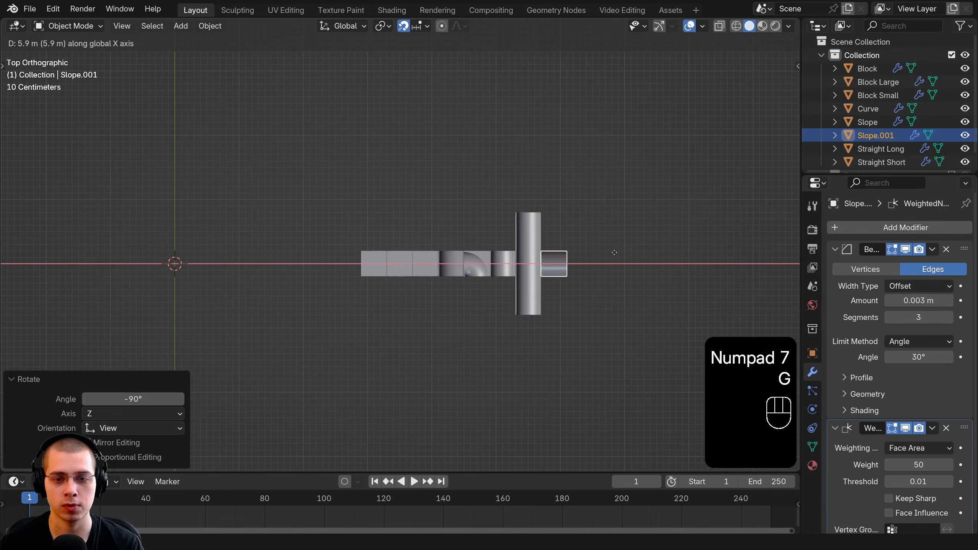
{"action": "left_click", "coordinate": [614, 253]}
Step: Rename the tall sloped column as Elevator
{"action": "middle_click_drag", "start_coordinate": [614, 253], "coordinate": [465, 271], "text": "shift"}
{"action": "scroll", "coordinate": [546, 284], "scroll_direction": "up", "scroll_amount": 4}
{"action": "middle_click_drag", "start_coordinate": [545, 284], "coordinate": [516, 212], "text": "shift"}
{"action": "key", "text": "F2"}
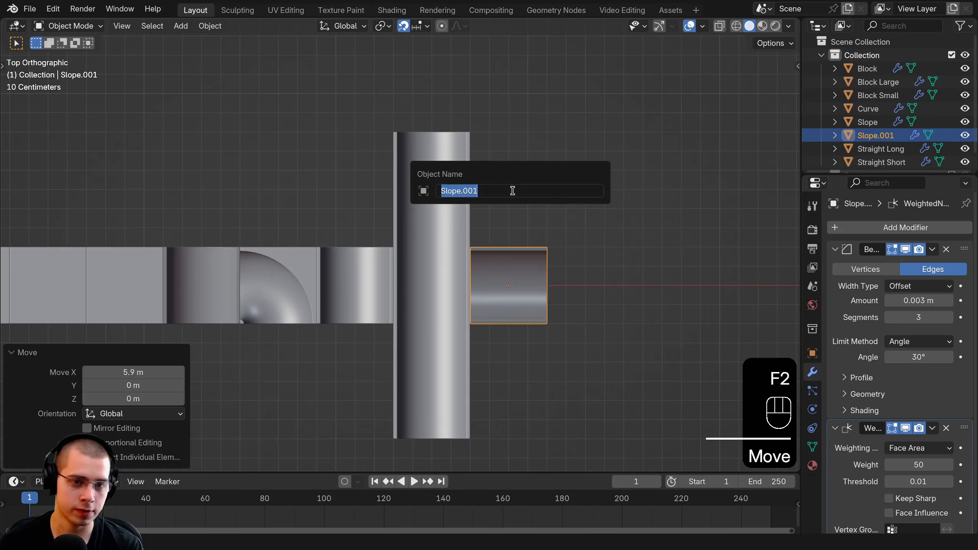
{"action": "type", "text": "Elevator"}
{"action": "key", "text": "Return"}
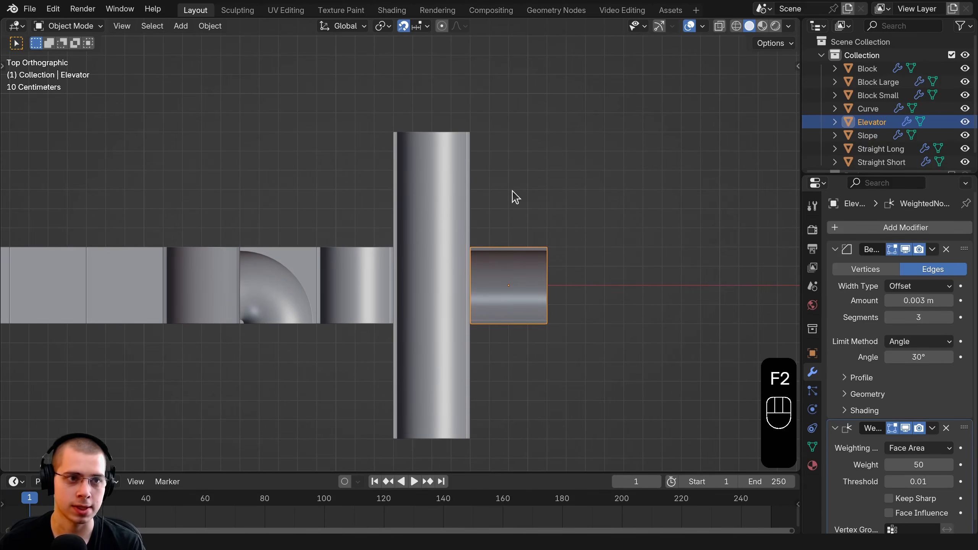
Step: Examine the Elevator in perspective alongside the rest of the marble run pieces
{"action": "scroll", "coordinate": [495, 269], "scroll_direction": "down", "scroll_amount": 1}
{"action": "middle_click_drag", "start_coordinate": [494, 270], "coordinate": [480, 355]}
{"action": "key", "text": "a"}
{"action": "key", "text": "a"}
{"action": "scroll", "coordinate": [480, 354], "scroll_direction": "down", "scroll_amount": 4}
{"action": "middle_click_drag", "start_coordinate": [341, 339], "coordinate": [486, 339], "text": "shift"}
{"action": "mouse_move", "coordinate": [326, 299]}
{"action": "middle_mouse_down", "text": "shift"}
{"action": "mouse_move", "coordinate": [362, 301]}
{"action": "mouse_move", "coordinate": [333, 306]}
{"action": "mouse_move", "coordinate": [342, 296]}
{"action": "middle_mouse_up", "text": "shift"}
{"action": "left_click", "coordinate": [584, 304]}
{"action": "key", "text": "KP_Decimal"}
{"action": "middle_click_drag", "start_coordinate": [454, 166], "coordinate": [386, 172], "text": "shift"}
{"action": "scroll", "coordinate": [370, 172], "scroll_direction": "down", "scroll_amount": 2}
{"action": "middle_click_drag", "start_coordinate": [387, 174], "coordinate": [397, 205], "text": "shift"}
{"action": "scroll", "coordinate": [401, 210], "scroll_direction": "down", "scroll_amount": 2}
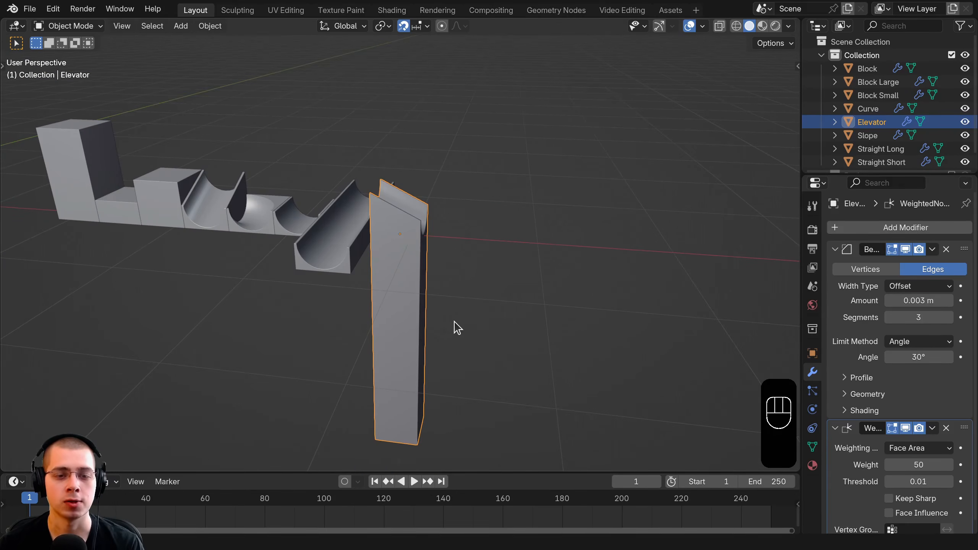
{"action": "key", "text": "g"}
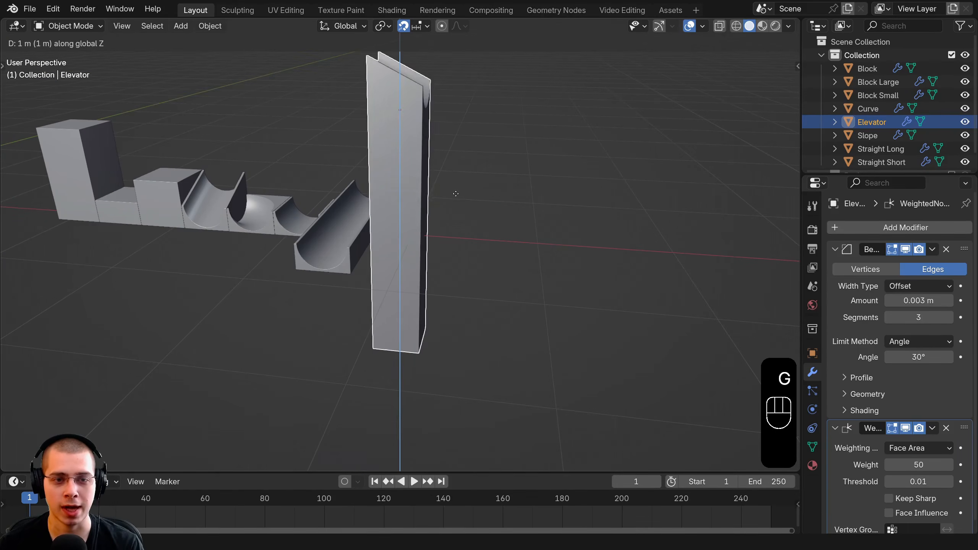
{"action": "right_click", "coordinate": [416, 246]}
{"action": "middle_click_drag", "start_coordinate": [416, 246], "coordinate": [398, 247]}
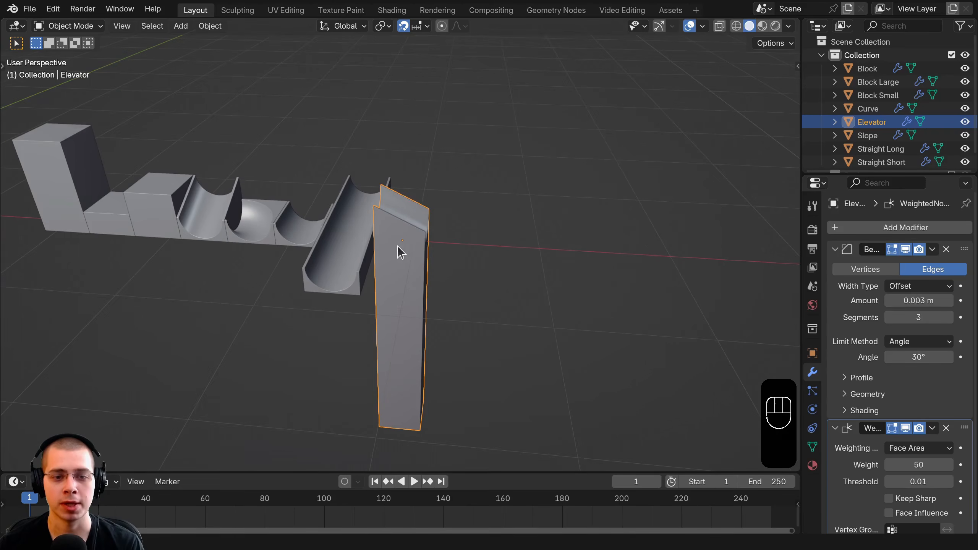
{"action": "key", "text": "g"}
{"action": "right_click", "coordinate": [560, 269]}
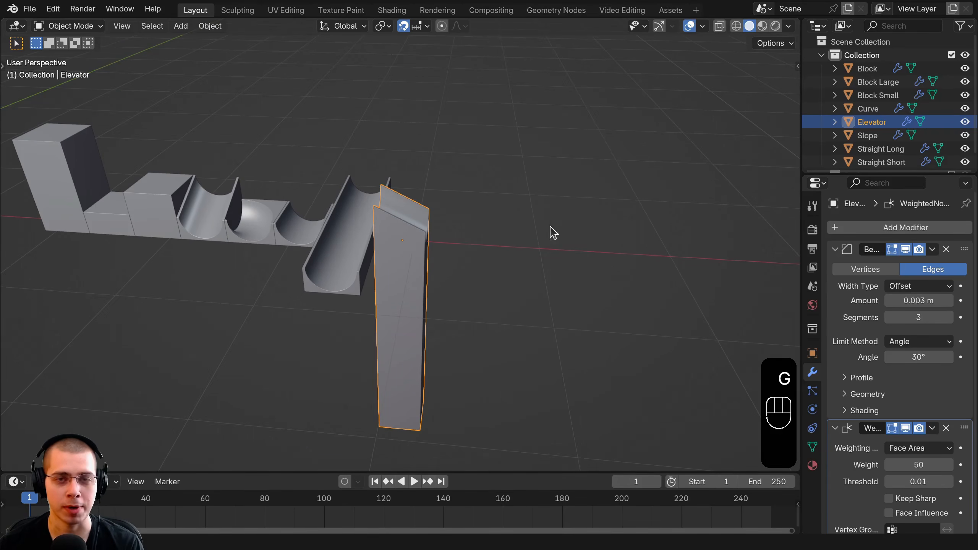
{"action": "key", "text": "g"}
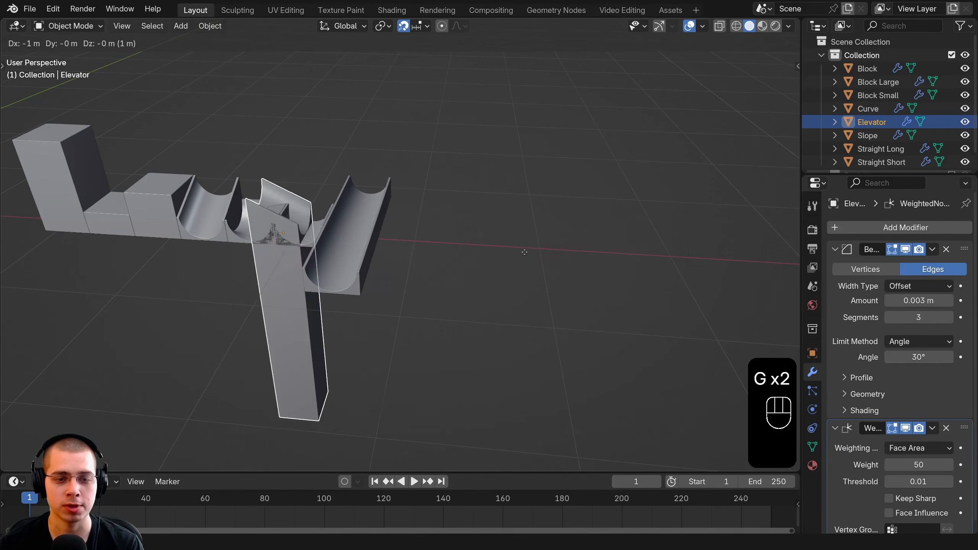
{"action": "right_click", "coordinate": [443, 263]}
{"action": "middle_click_drag", "start_coordinate": [417, 232], "coordinate": [419, 236], "text": "shift"}
{"action": "key", "text": "g"}
{"action": "middle_click", "coordinate": [427, 216]}
{"action": "right_click", "coordinate": [427, 171]}
{"action": "scroll", "coordinate": [451, 180], "scroll_direction": "up", "scroll_amount": 2}
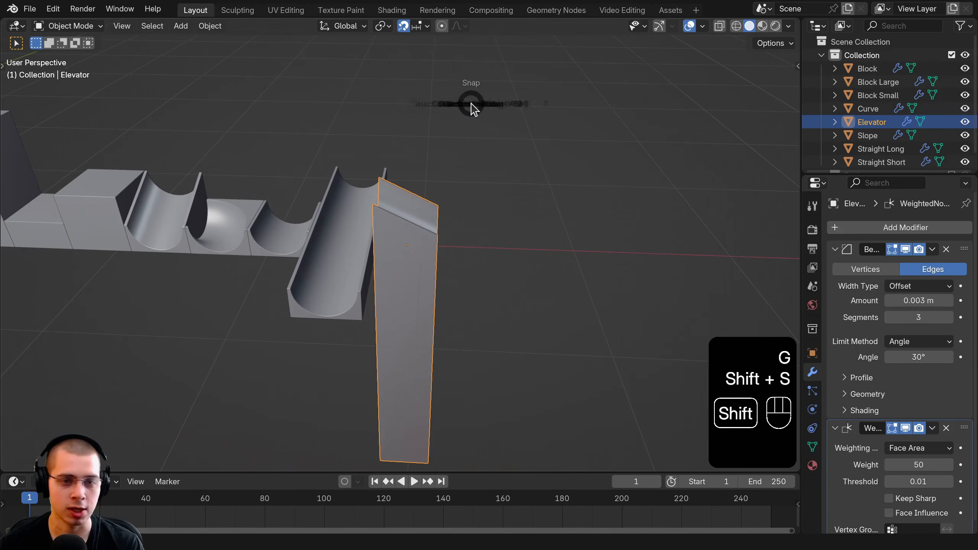
Step: Snap the 3D cursor to the selected Elevator's origin
{"action": "key", "text": "shift+s"}
{"action": "left_click", "coordinate": [474, 182]}
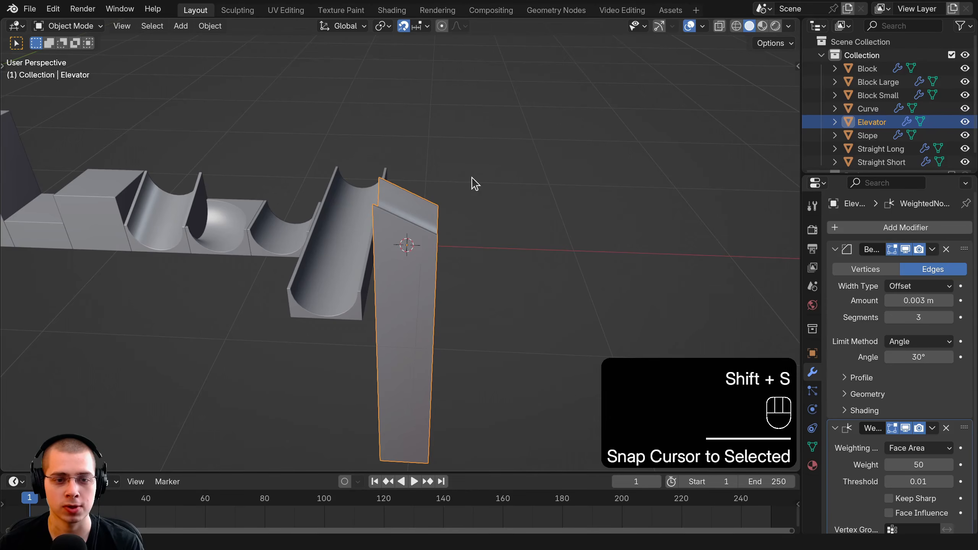
{"action": "middle_click_drag", "start_coordinate": [419, 254], "coordinate": [407, 125]}
Step: Add a sphere empty at the 3D cursor on the Elevator and scale it down to about 0.39
{"action": "key", "text": "shift+a"}
{"action": "mouse_move", "coordinate": [408, 125]}
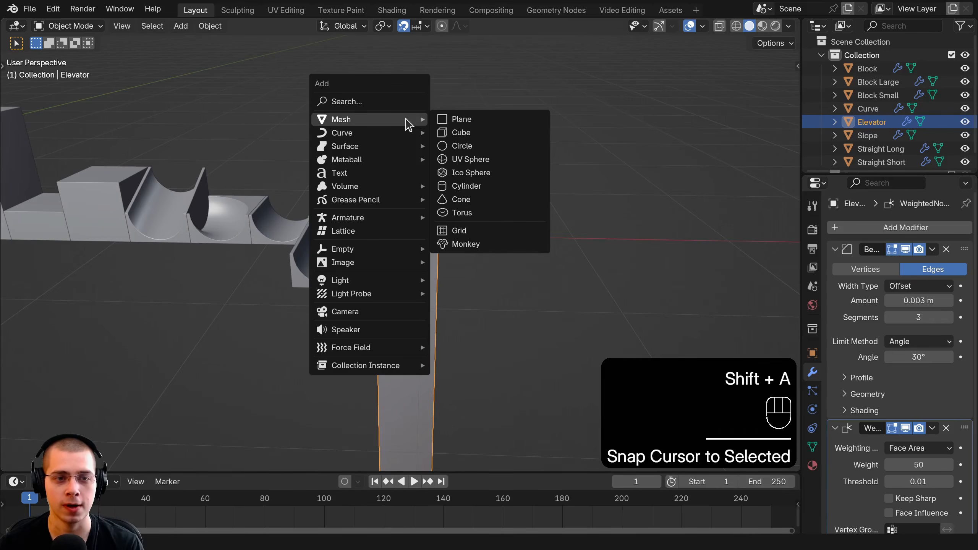
{"action": "mouse_move", "coordinate": [387, 137]}
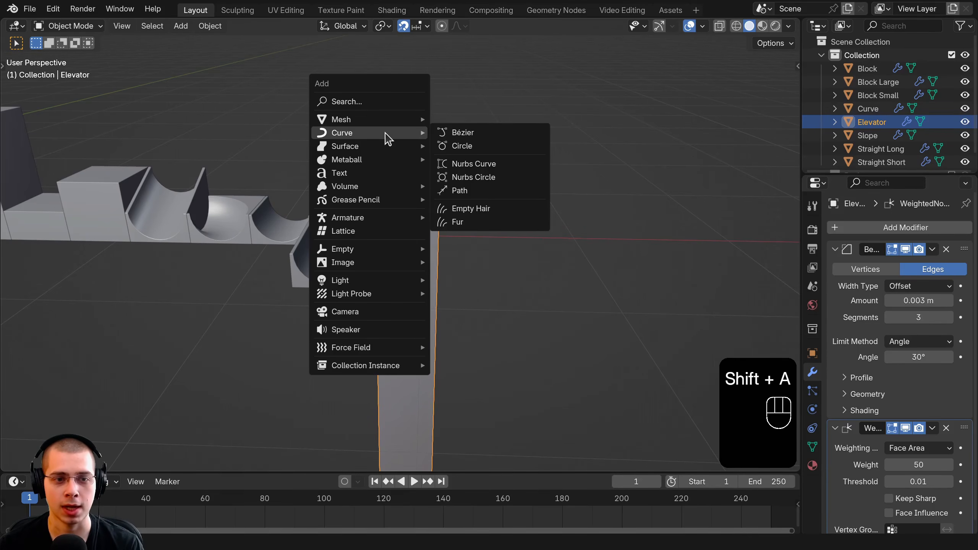
{"action": "mouse_move", "coordinate": [387, 257]}
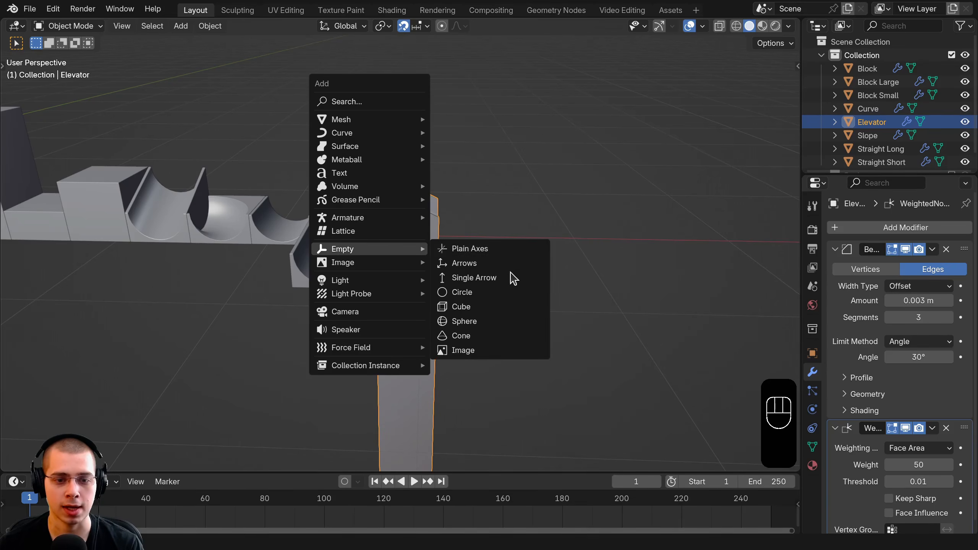
{"action": "left_click", "coordinate": [504, 321]}
{"action": "key", "text": "s"}
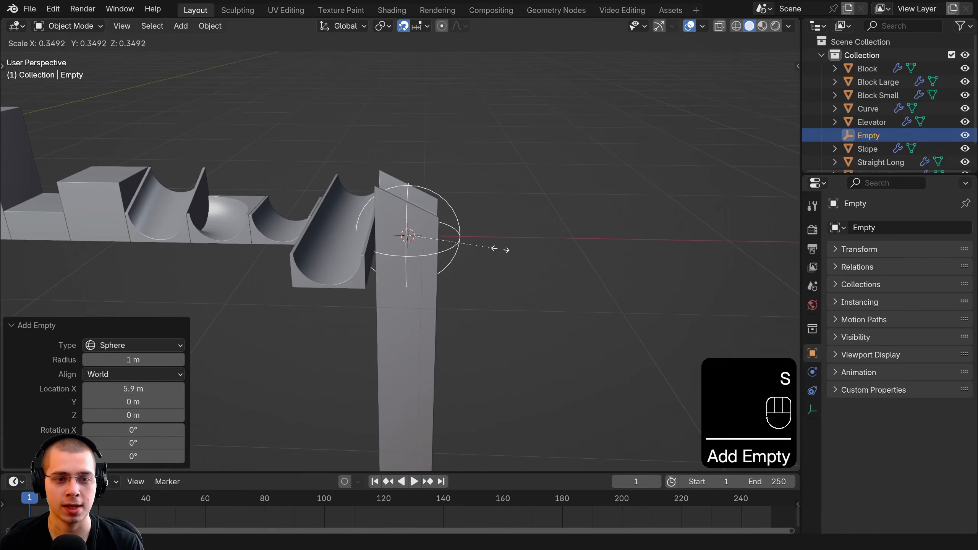
{"action": "left_click", "coordinate": [509, 252]}
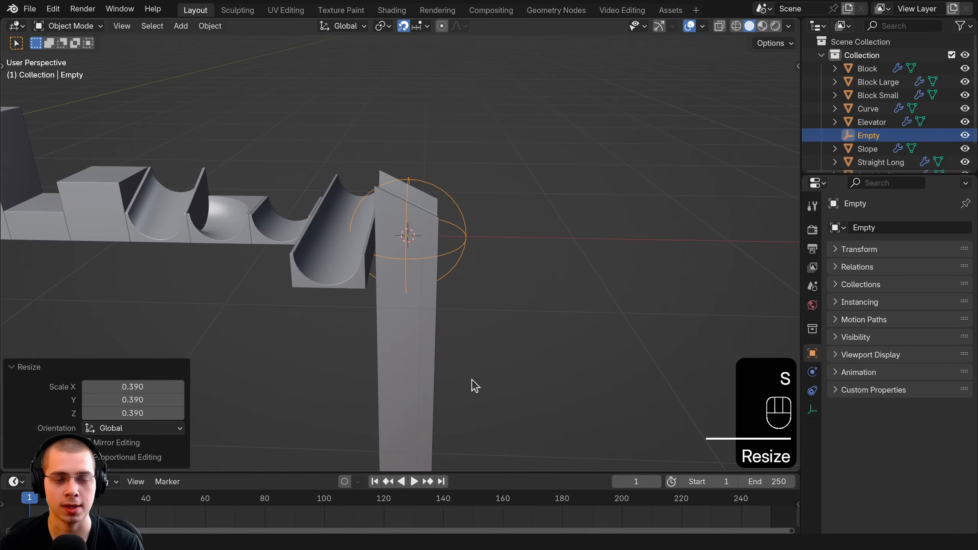
Step: Rename the new sphere empty as Elevator Empty
{"action": "left_click_drag", "start_coordinate": [894, 172], "coordinate": [894, 199]}
{"action": "left_click", "coordinate": [872, 122]}
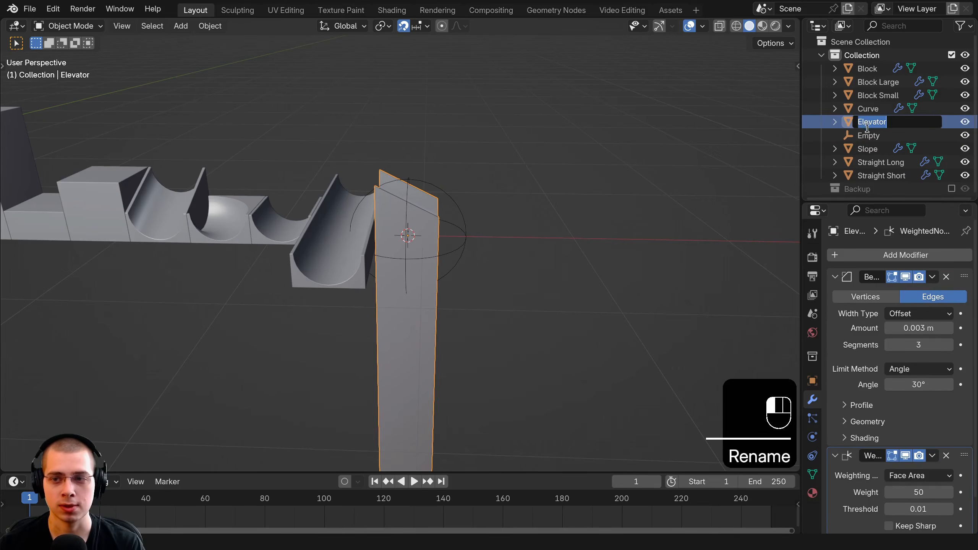
{"action": "key", "text": "Return"}
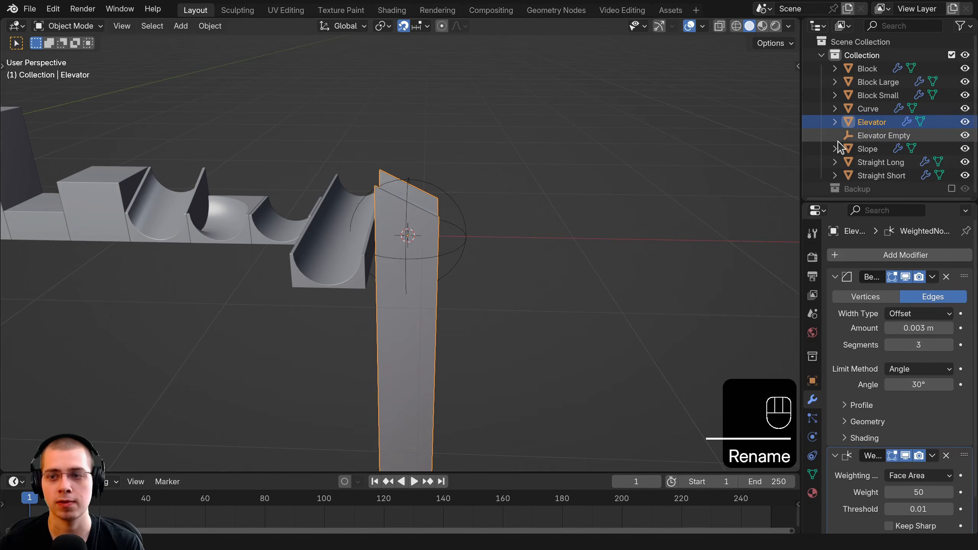
{"action": "left_click", "coordinate": [871, 135]}
Step: Parent the Elevator to the Elevator Empty using the Object (Keep Transform) option
{"action": "middle_click_drag", "start_coordinate": [391, 234], "coordinate": [374, 236]}
{"action": "scroll", "coordinate": [410, 237], "scroll_direction": "up", "scroll_amount": 1}
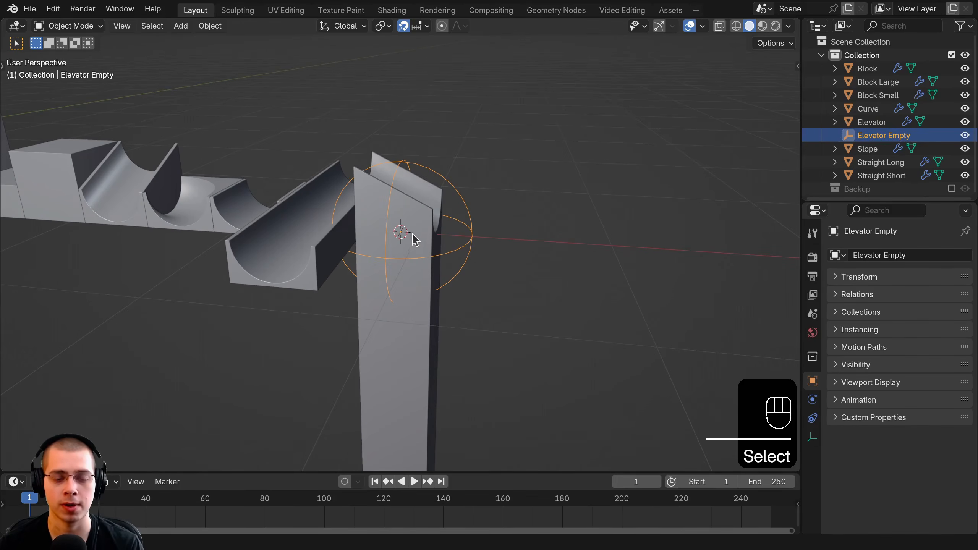
{"action": "left_click", "coordinate": [425, 218]}
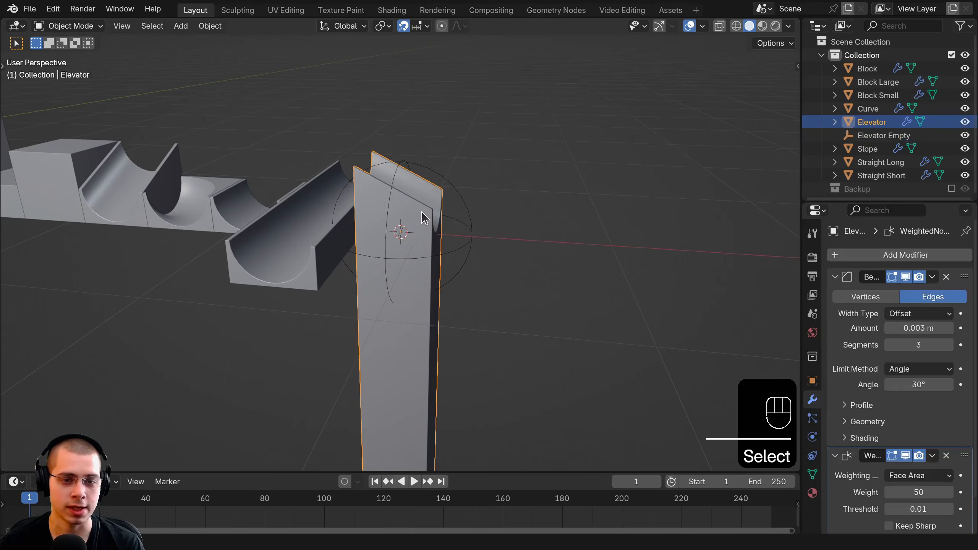
{"action": "left_click", "coordinate": [461, 195], "text": "shift"}
{"action": "key", "text": "ctrl+p"}
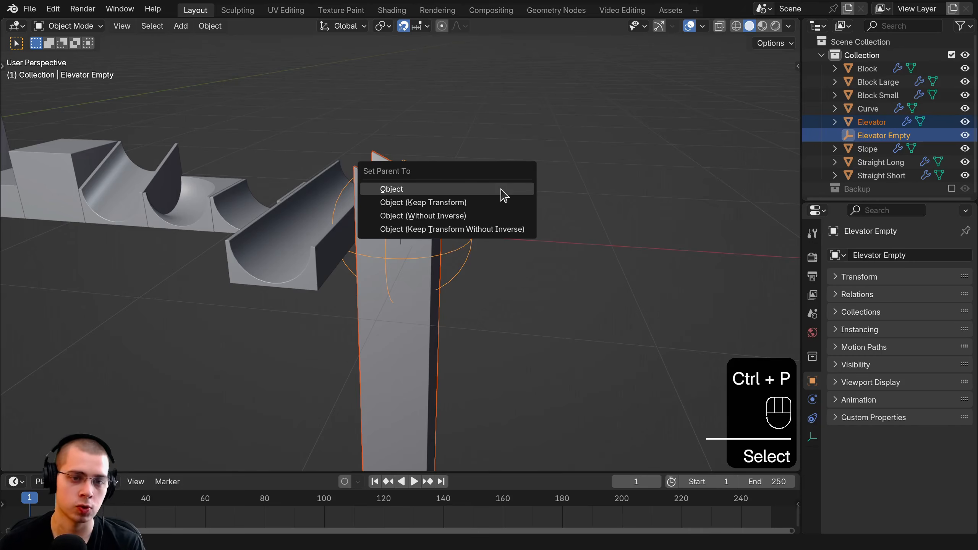
{"action": "left_click", "coordinate": [454, 204]}
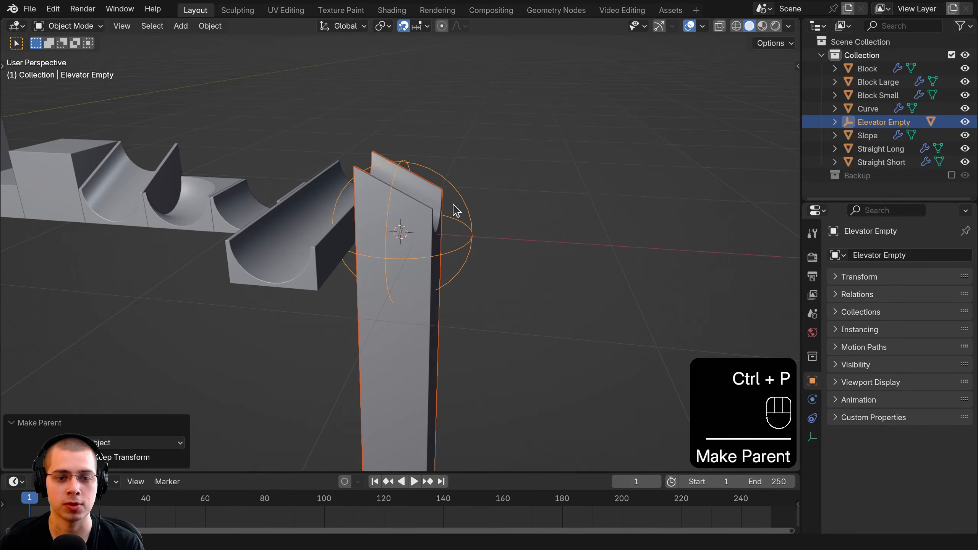
Step: Try moving the Elevator vertically and its parent empty separately to test the parenting, cancelling each move
{"action": "left_click", "coordinate": [439, 216]}
{"action": "key", "text": "g"}
{"action": "key", "text": "z"}
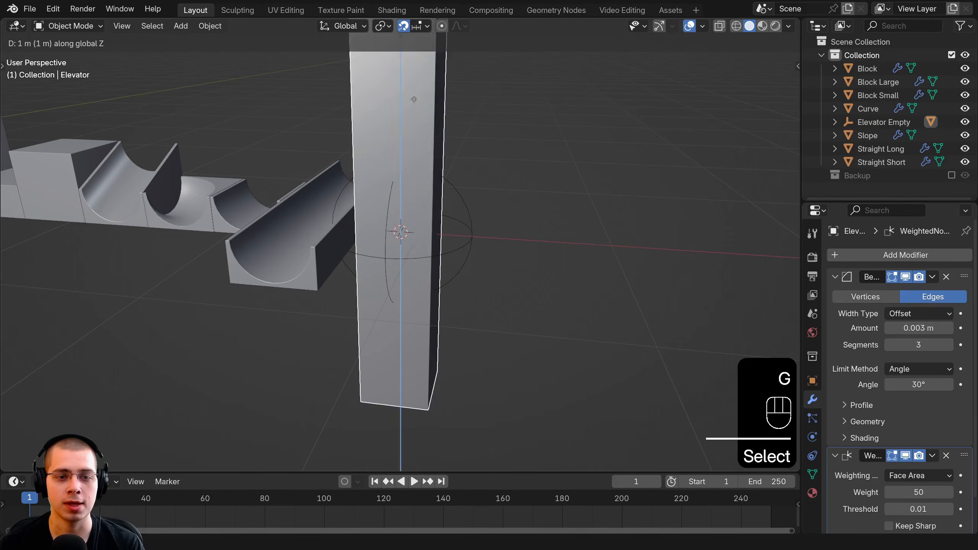
{"action": "right_click", "coordinate": [418, 200]}
{"action": "left_click", "coordinate": [461, 247]}
{"action": "key", "text": "g"}
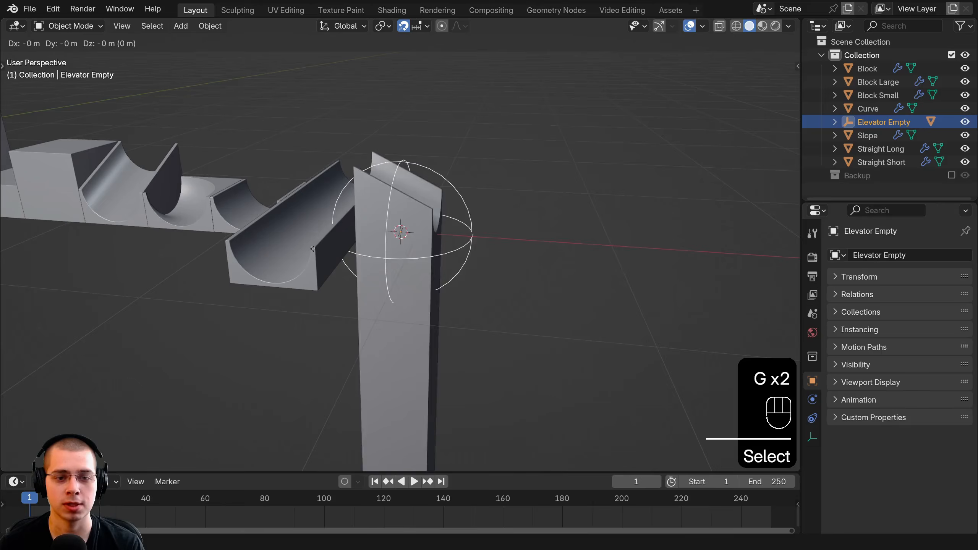
{"action": "right_click", "coordinate": [377, 242]}
{"action": "left_click", "coordinate": [407, 233]}
{"action": "key", "text": "g"}
{"action": "middle_click", "coordinate": [405, 185]}
{"action": "right_click", "coordinate": [385, 222]}
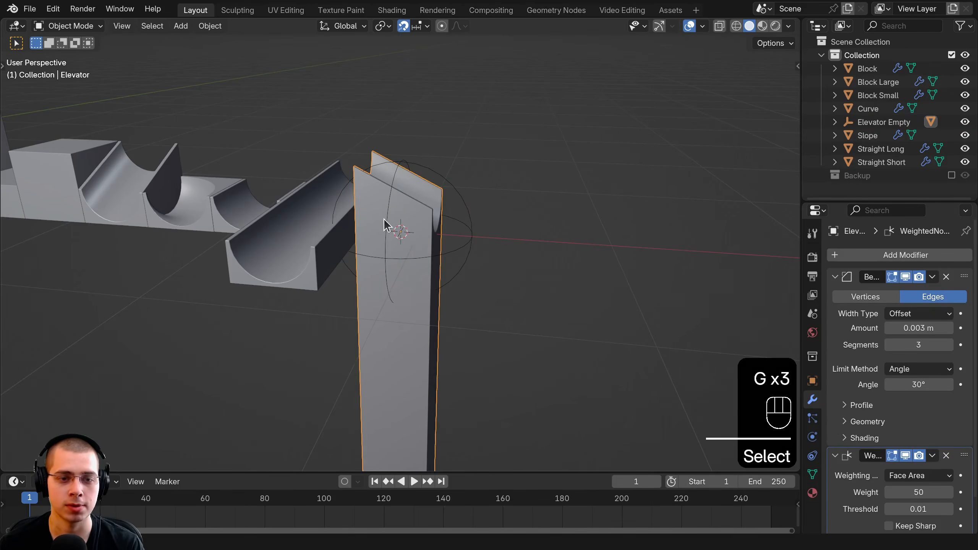
{"action": "scroll", "coordinate": [389, 222], "scroll_direction": "down", "scroll_amount": 2}
{"action": "key", "text": "g"}
{"action": "right_click", "coordinate": [426, 269]}
Step: Deselect all objects and reset the 3D cursor to the world origin
{"action": "scroll", "coordinate": [420, 266], "scroll_direction": "down", "scroll_amount": 4}
{"action": "middle_click_drag", "start_coordinate": [274, 261], "coordinate": [326, 263], "text": "shift"}
{"action": "key", "text": "a"}
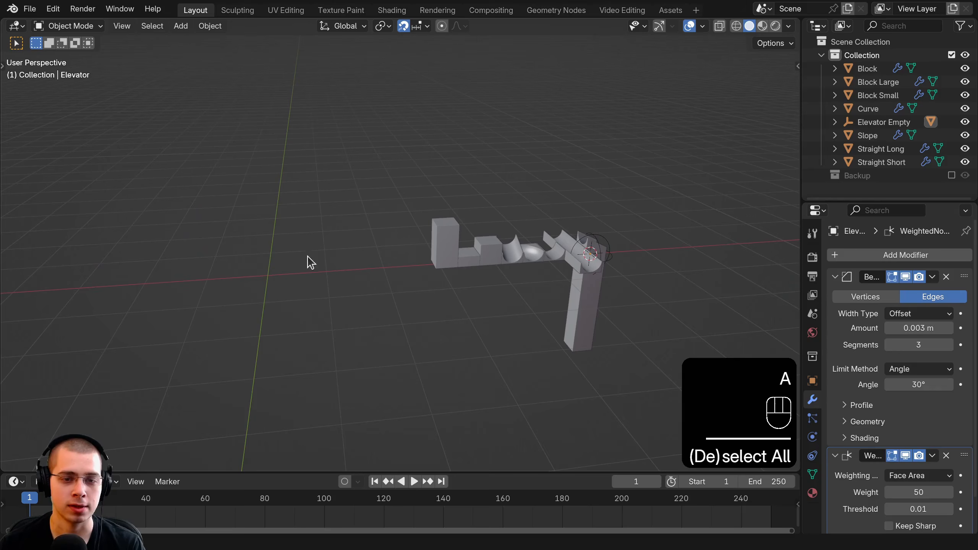
{"action": "middle_click_drag", "start_coordinate": [370, 191], "coordinate": [378, 214]}
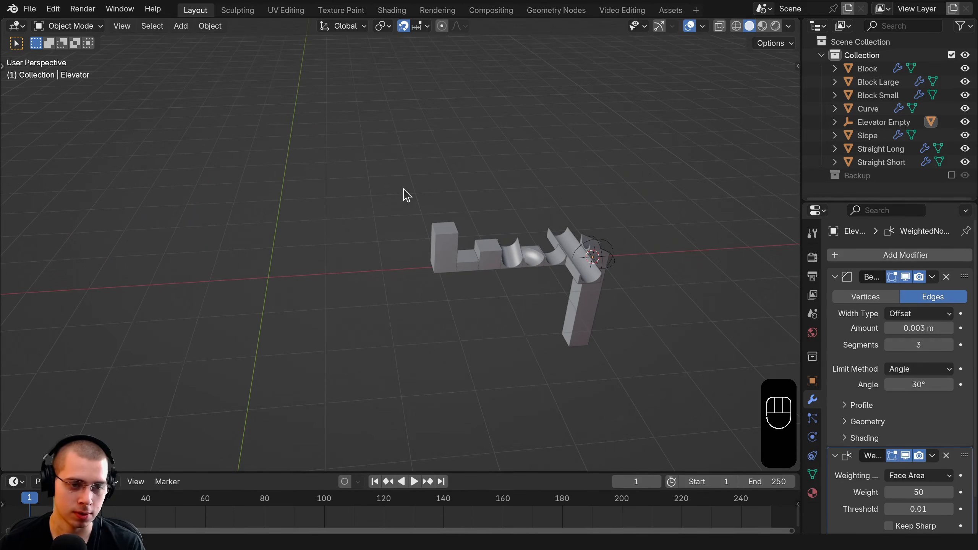
{"action": "key", "text": "shift+c"}
Step: Add a UV sphere at the world origin and shade it smooth
{"action": "key", "text": "shift+a"}
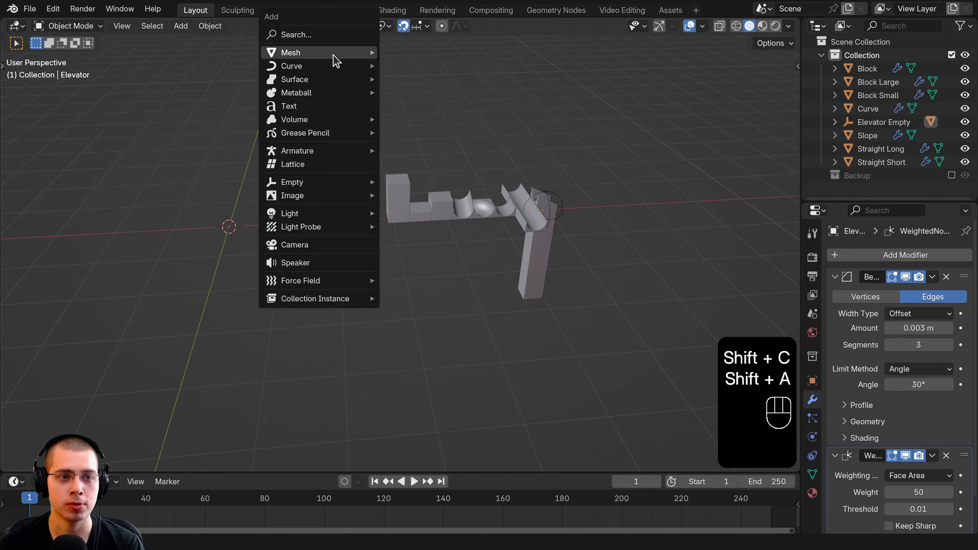
{"action": "mouse_move", "coordinate": [334, 51]}
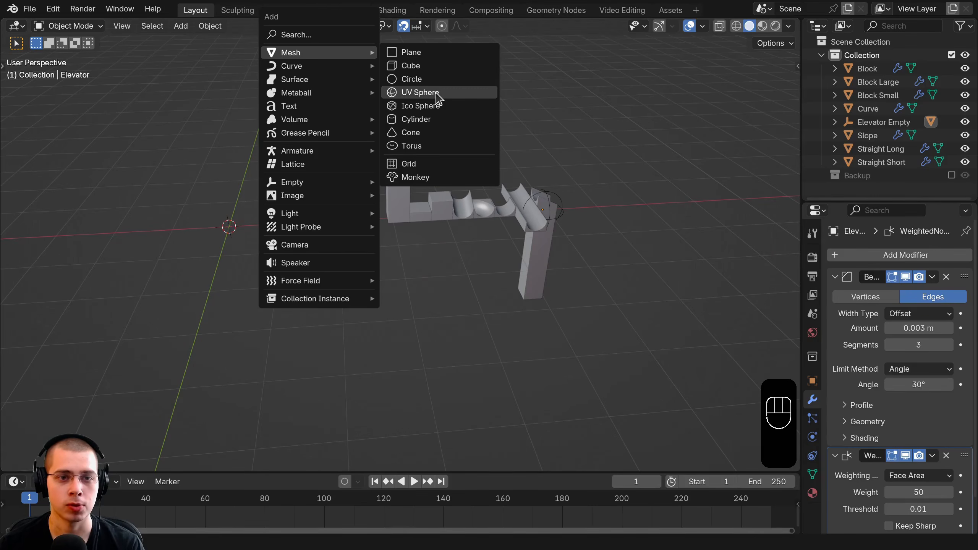
{"action": "left_click", "coordinate": [439, 98]}
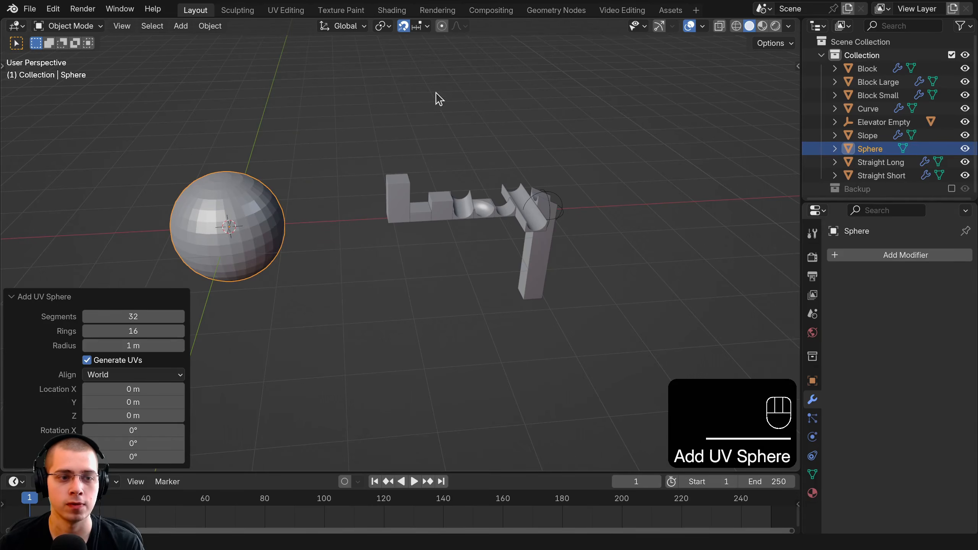
{"action": "key", "text": "w"}
{"action": "left_click", "coordinate": [431, 133]}
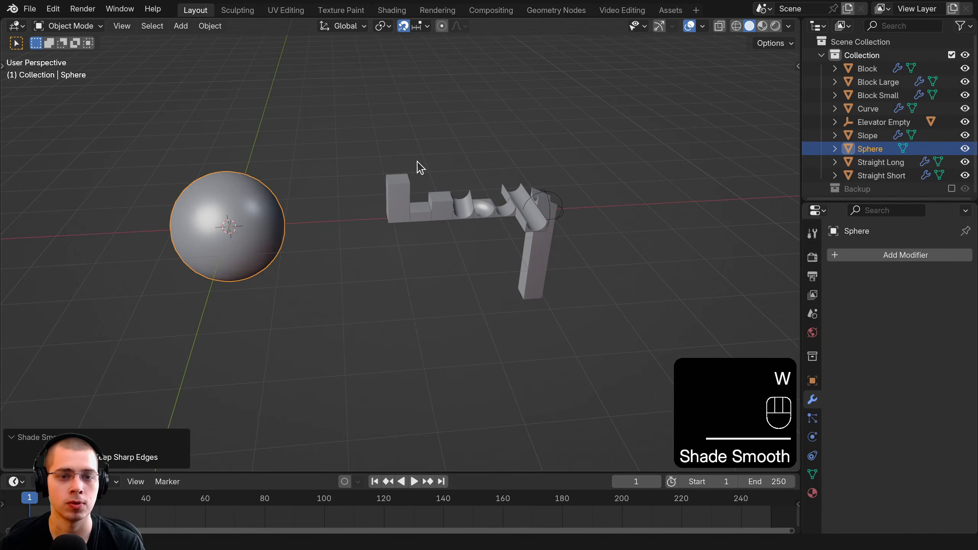
Step: Scale the sphere to 0.13 and apply its scale
{"action": "scroll", "coordinate": [418, 162], "scroll_direction": "up", "scroll_amount": 3}
{"action": "key", "text": "s"}
{"action": "type", "text": ".13"}
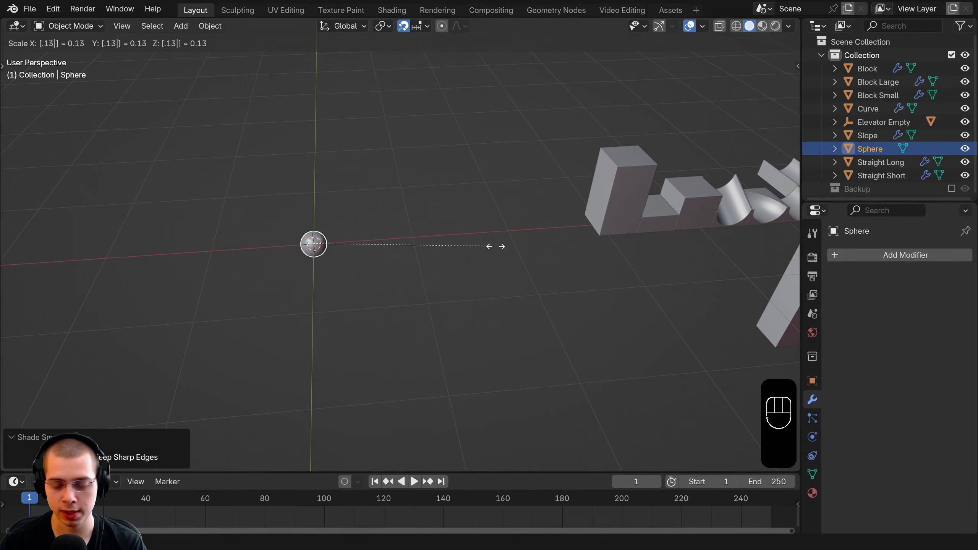
{"action": "key", "text": "Return"}
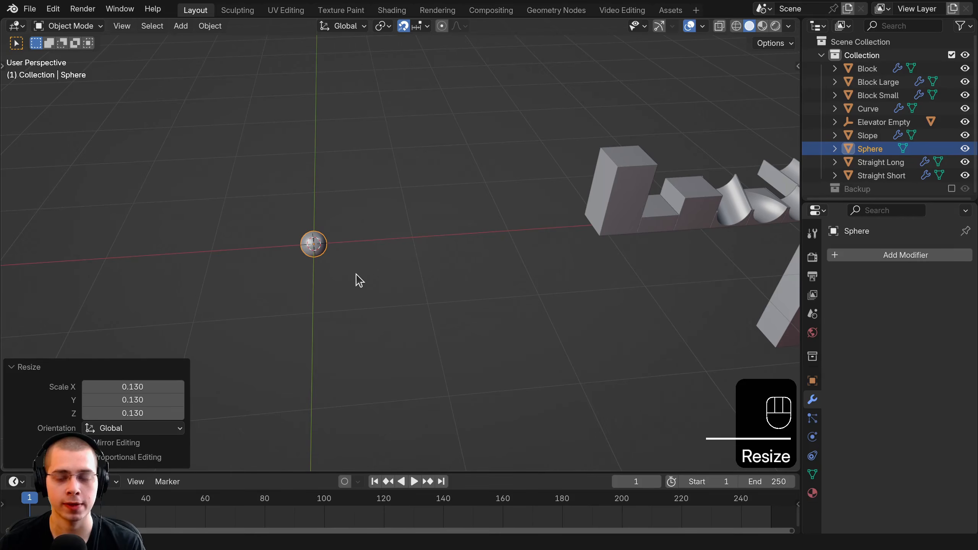
{"action": "key", "text": "KP_7"}
{"action": "key", "text": "ctrl+a"}
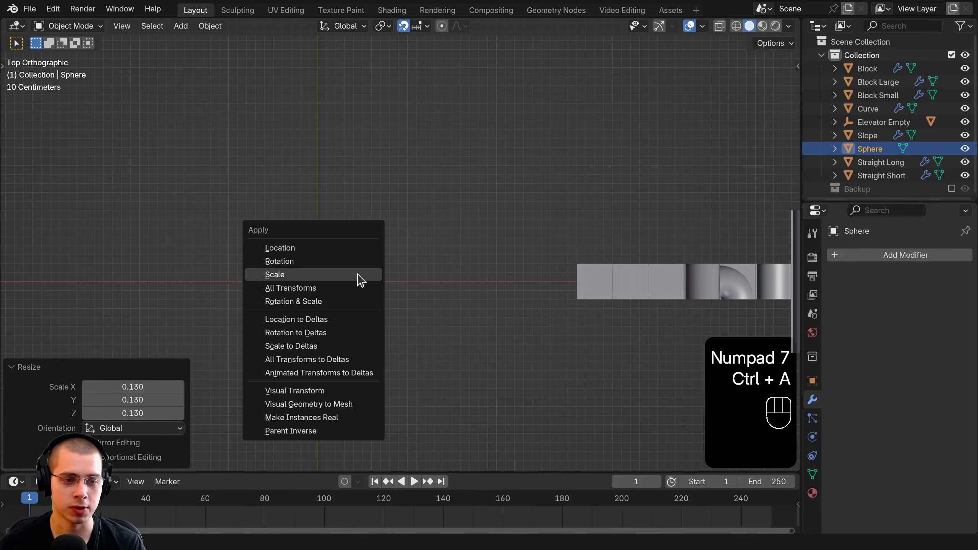
{"action": "left_click", "coordinate": [333, 276]}
Step: Move the sphere along X onto the slope piece and raise it 0.2 m along Z
{"action": "middle_click_drag", "start_coordinate": [293, 299], "coordinate": [201, 289], "text": "shift"}
{"action": "key", "text": "g"}
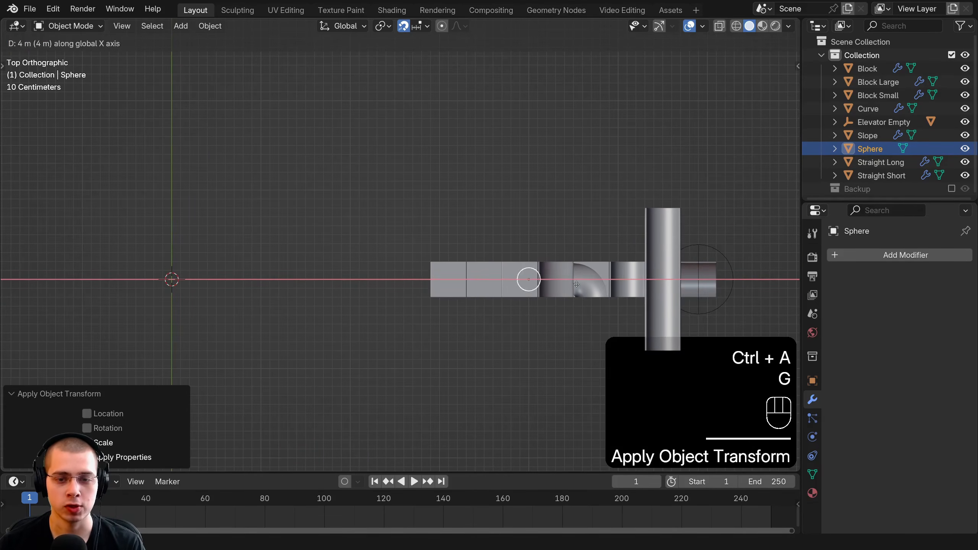
{"action": "left_click", "coordinate": [420, 293]}
{"action": "scroll", "coordinate": [420, 293], "scroll_direction": "up", "scroll_amount": 5}
{"action": "key", "text": "g"}
{"action": "key", "text": "z"}
{"action": "left_click", "coordinate": [466, 305]}
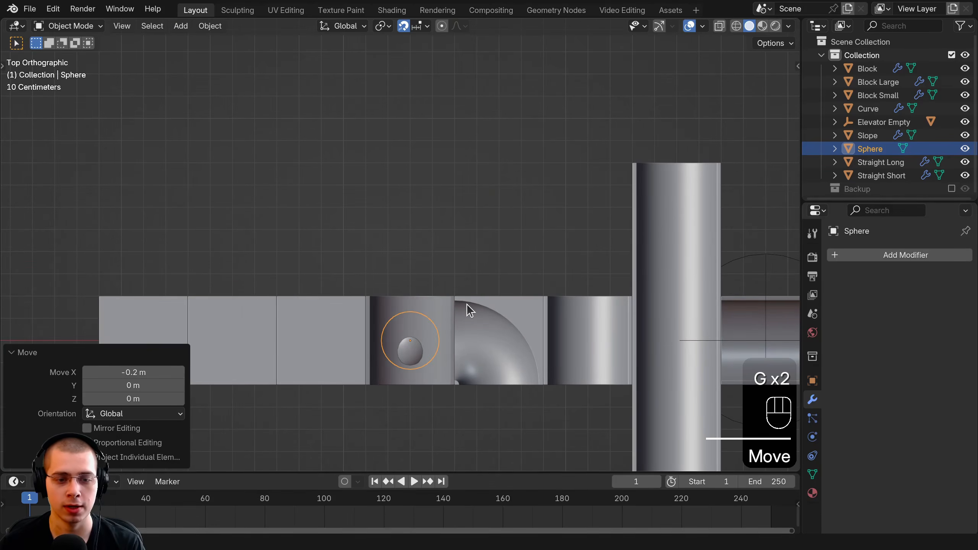
{"action": "key", "text": "KP_1"}
{"action": "middle_click_drag", "start_coordinate": [445, 219], "coordinate": [411, 177]}
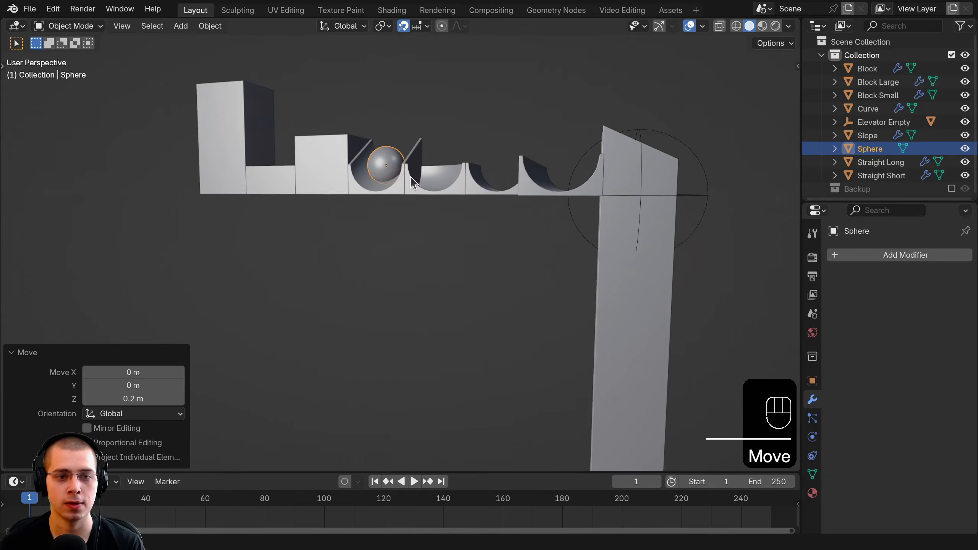
Step: Move the sphere in front view along X to a free spot just beyond the Elevator's outer side
{"action": "key", "text": "KP_1"}
{"action": "middle_click_drag", "start_coordinate": [480, 179], "coordinate": [386, 232], "text": "shift"}
{"action": "key", "text": "g"}
{"action": "key", "text": "x"}
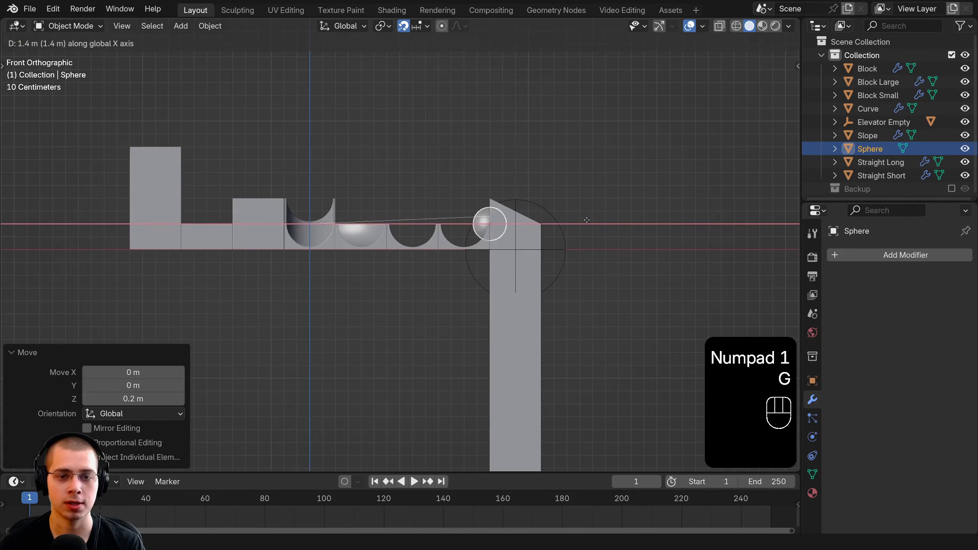
{"action": "left_click", "coordinate": [654, 222]}
{"action": "key", "text": "g"}
{"action": "left_click", "coordinate": [647, 204]}
{"action": "key", "text": "g"}
{"action": "left_click", "coordinate": [635, 186]}
Step: Rename the sphere as Marble
{"action": "middle_click_drag", "start_coordinate": [636, 186], "coordinate": [525, 157]}
{"action": "key", "text": "F2"}
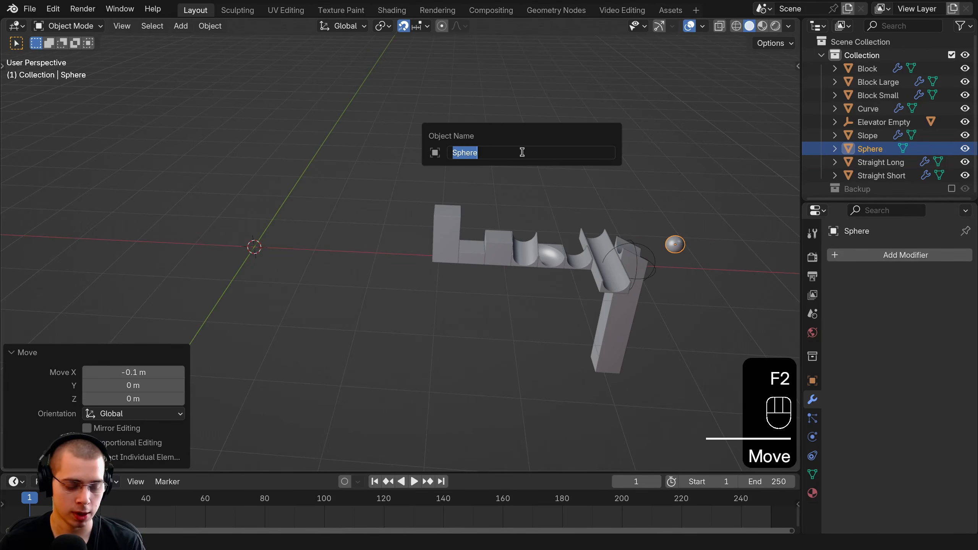
{"action": "type", "text": "Marble"}
{"action": "key", "text": "Return"}
{"action": "middle_click_drag", "start_coordinate": [522, 157], "coordinate": [396, 323], "text": "shift"}
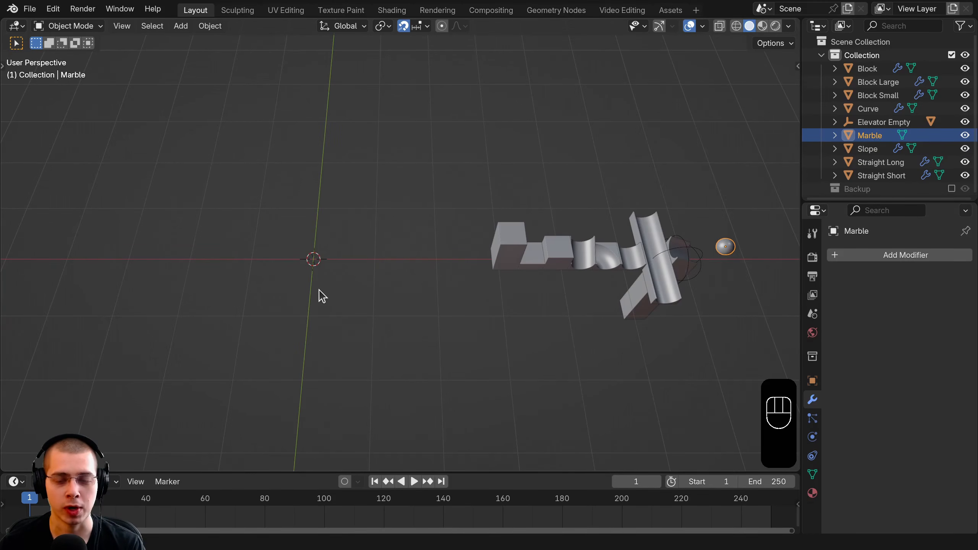
Step: Duplicate the Straight Short piece and move the copy -4 m along X
{"action": "middle_click_drag", "start_coordinate": [597, 393], "coordinate": [472, 342], "text": "shift"}
{"action": "scroll", "coordinate": [472, 343], "scroll_direction": "up", "scroll_amount": 3}
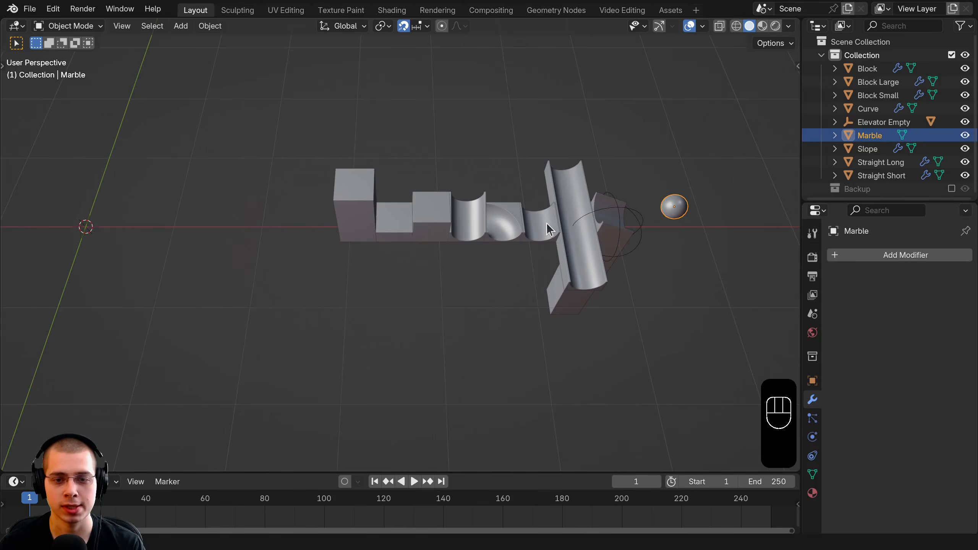
{"action": "left_click", "coordinate": [549, 230]}
{"action": "scroll", "coordinate": [549, 230], "scroll_direction": "down", "scroll_amount": 2}
{"action": "middle_click_drag", "start_coordinate": [443, 243], "coordinate": [583, 256], "text": "shift"}
{"action": "key", "text": "shift+d"}
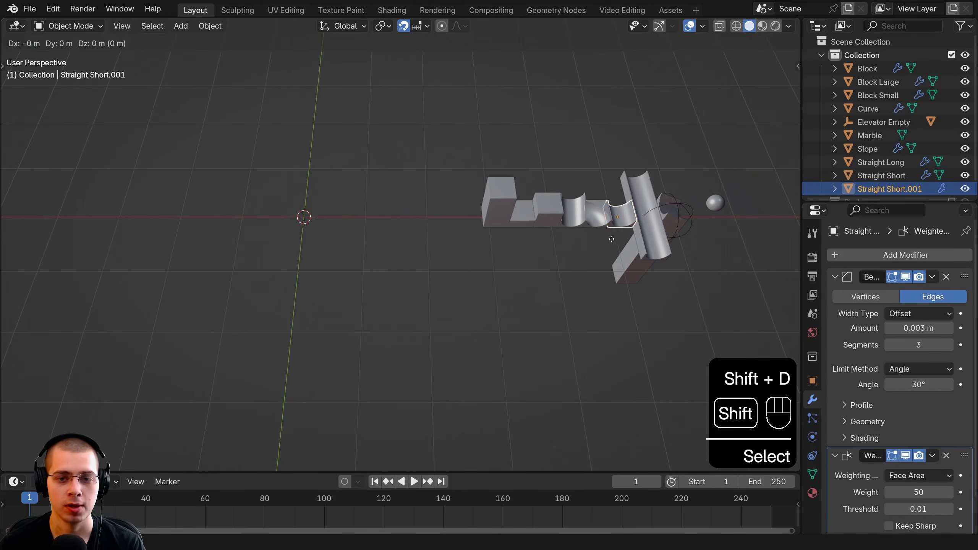
{"action": "key", "text": "x"}
{"action": "left_click", "coordinate": [376, 259]}
Step: Clear the duplicated track's location so it sits at the world origin
{"action": "middle_click_drag", "start_coordinate": [344, 211], "coordinate": [463, 183]}
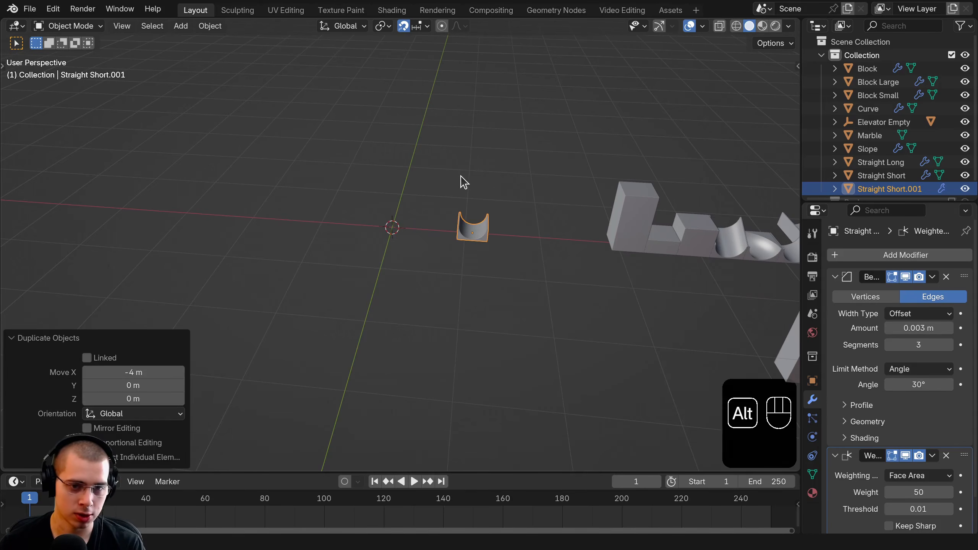
{"action": "key", "text": "alt+g"}
{"action": "middle_click_drag", "start_coordinate": [380, 236], "coordinate": [414, 231]}
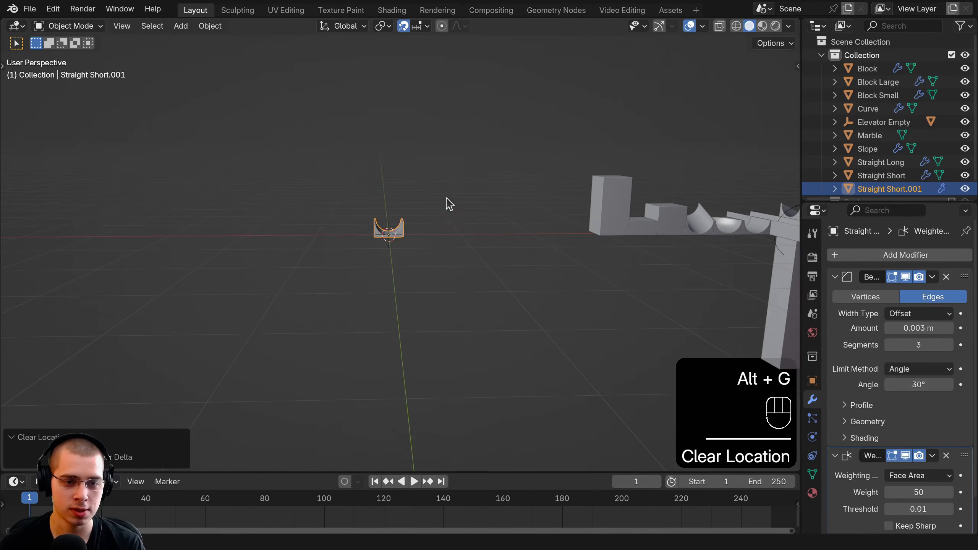
Step: Move the duplicated track away from the origin and clear its location again, two times over
{"action": "key", "text": "g"}
{"action": "left_click", "coordinate": [534, 141]}
{"action": "key", "text": "alt+g"}
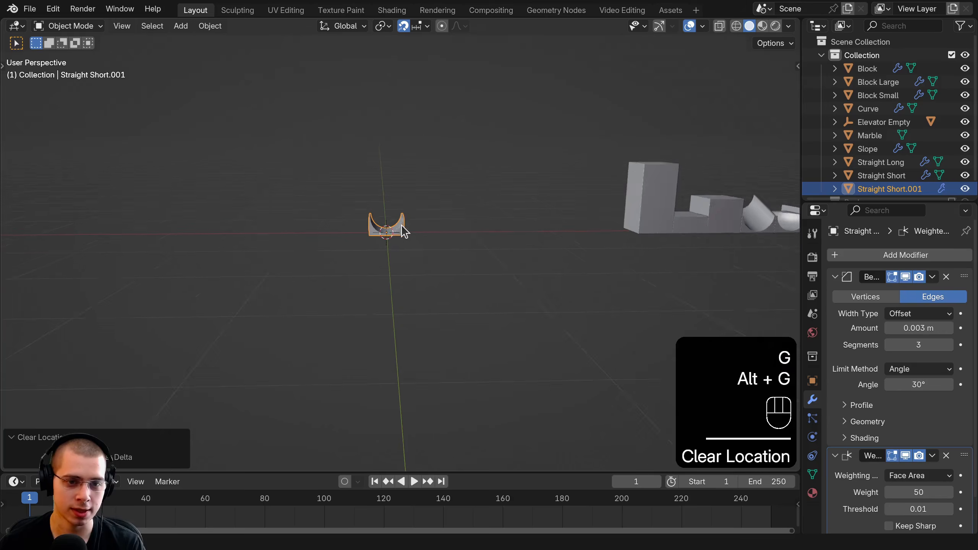
{"action": "scroll", "coordinate": [402, 224], "scroll_direction": "up", "scroll_amount": 3}
{"action": "scroll", "coordinate": [404, 246], "scroll_direction": "down", "scroll_amount": 3}
{"action": "mouse_move", "coordinate": [404, 246]}
{"action": "middle_mouse_down"}
{"action": "mouse_move", "coordinate": [521, 235]}
{"action": "mouse_move", "coordinate": [385, 278]}
{"action": "mouse_move", "coordinate": [408, 239]}
{"action": "middle_mouse_up"}
{"action": "scroll", "coordinate": [386, 277], "scroll_direction": "up", "scroll_amount": 2}
{"action": "key", "text": "g"}
{"action": "key", "text": "g"}
{"action": "left_click", "coordinate": [663, 127]}
{"action": "mouse_move", "coordinate": [663, 128]}
{"action": "middle_mouse_down"}
{"action": "mouse_move", "coordinate": [646, 146]}
{"action": "mouse_move", "coordinate": [653, 140]}
{"action": "middle_mouse_up"}
{"action": "key", "text": "alt+g"}
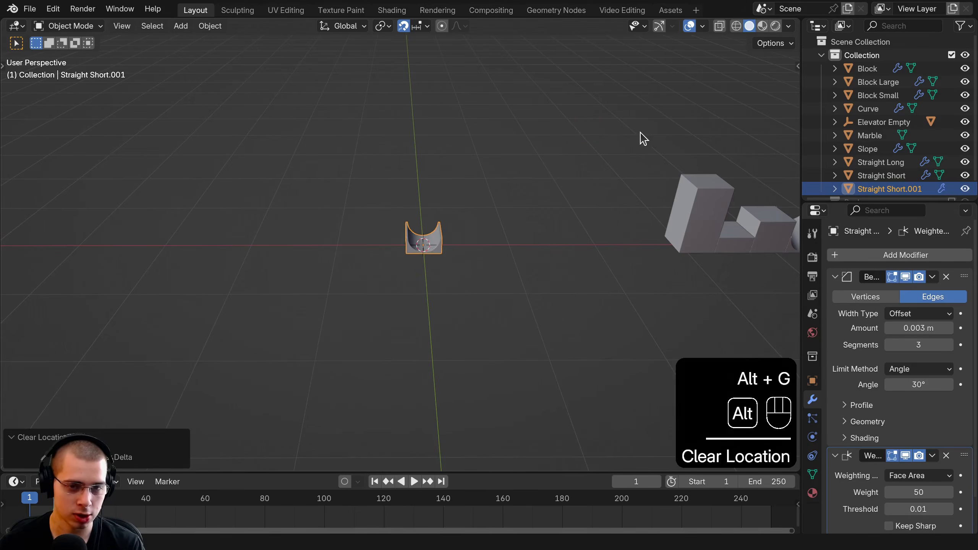
Step: In the duplicated track's mesh, keep only three groove strips on each side of the two central strips and delete all other faces
{"action": "scroll", "coordinate": [435, 263], "scroll_direction": "up", "scroll_amount": 4}
{"action": "mouse_move", "coordinate": [427, 266]}
{"action": "middle_mouse_down"}
{"action": "mouse_move", "coordinate": [462, 307]}
{"action": "mouse_move", "coordinate": [423, 289]}
{"action": "mouse_move", "coordinate": [420, 276]}
{"action": "middle_mouse_up"}
{"action": "key", "text": "KP_Enter"}
{"action": "key", "text": "KP_Decimal"}
{"action": "scroll", "coordinate": [393, 394], "scroll_direction": "down", "scroll_amount": 2}
{"action": "key", "text": "Tab"}
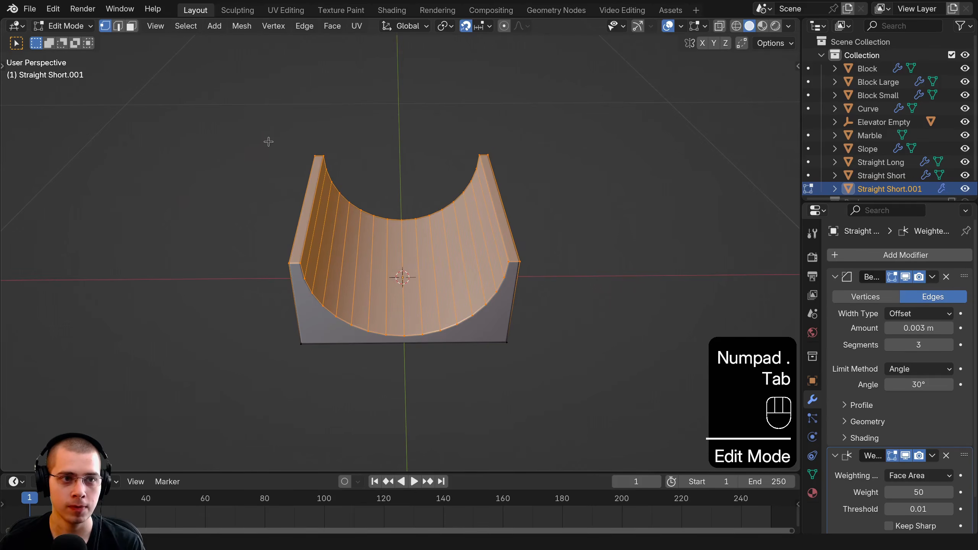
{"action": "left_click", "coordinate": [131, 26]}
{"action": "scroll", "coordinate": [382, 280], "scroll_direction": "up", "scroll_amount": 2}
{"action": "left_click", "coordinate": [383, 280]}
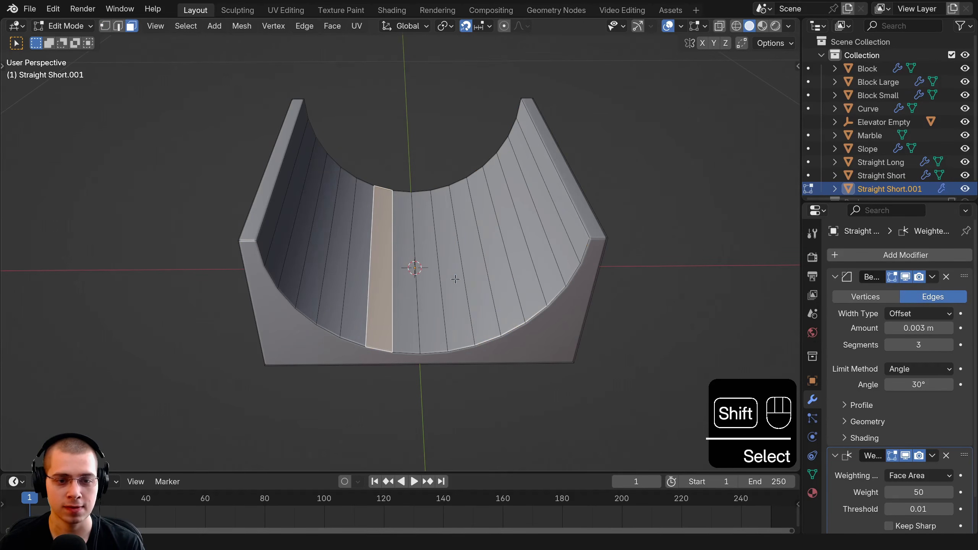
{"action": "left_click", "coordinate": [457, 279], "text": "shift"}
{"action": "scroll", "coordinate": [412, 292], "scroll_direction": "up", "scroll_amount": 2}
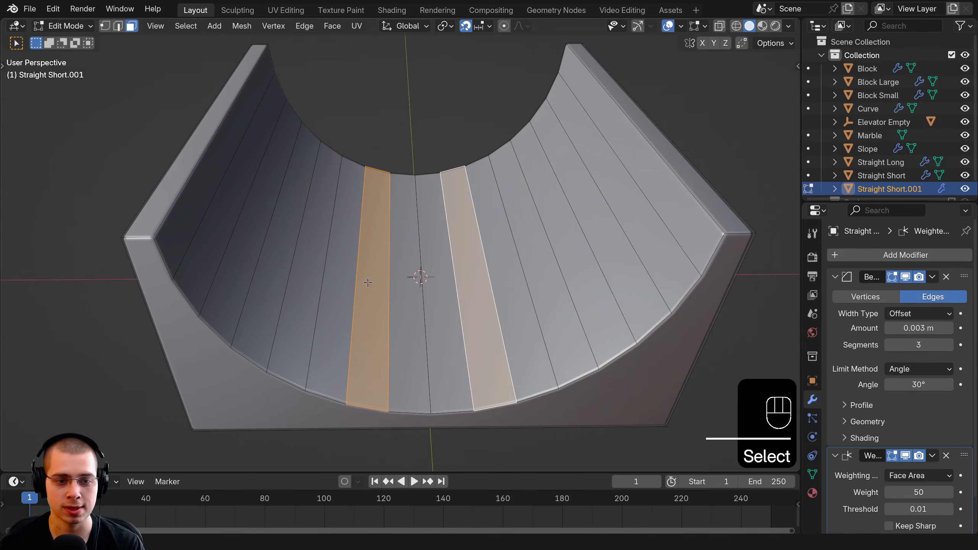
{"action": "left_click", "coordinate": [340, 276], "text": "shift"}
{"action": "left_click", "coordinate": [305, 277], "text": "shift"}
{"action": "left_click", "coordinate": [497, 277], "text": "shift"}
{"action": "left_click", "coordinate": [530, 266], "text": "shift"}
{"action": "key", "text": "ctrl+i"}
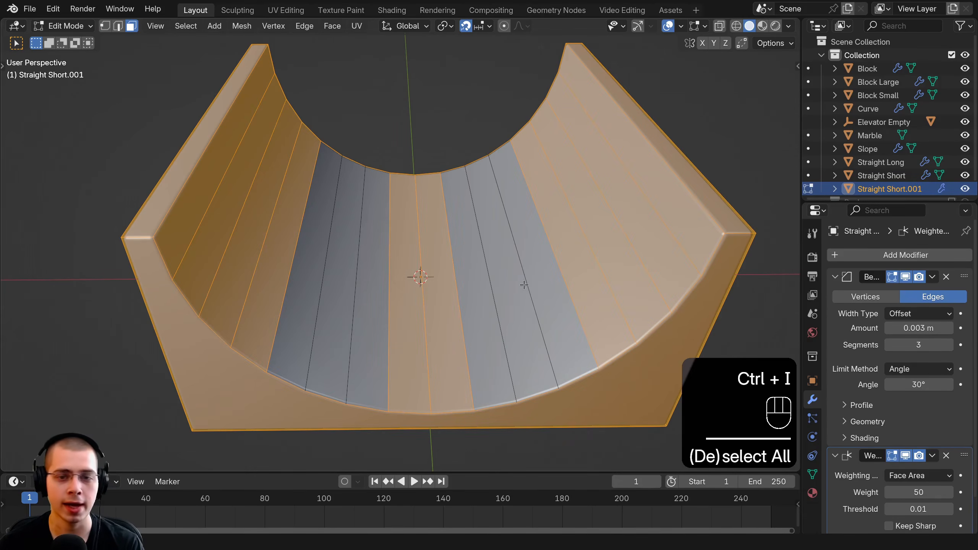
{"action": "key", "text": "x"}
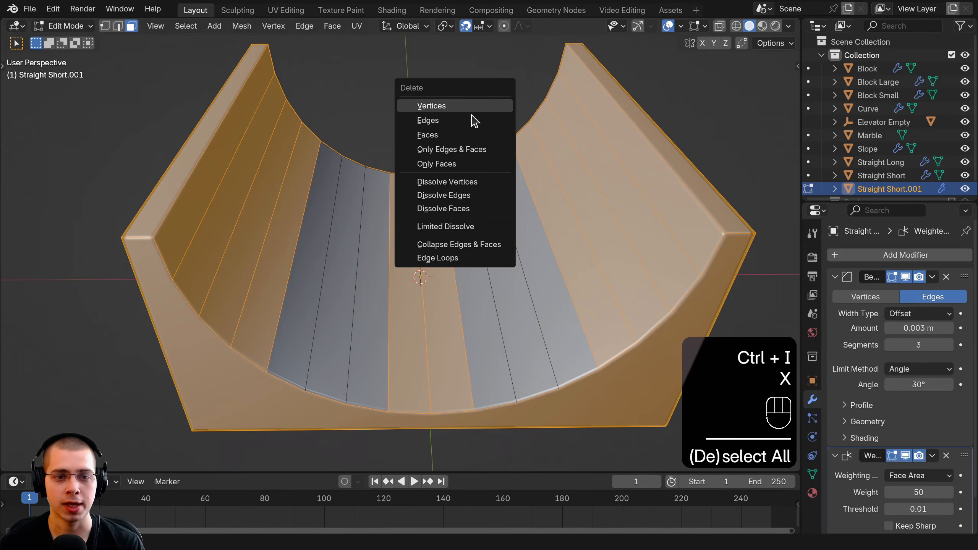
{"action": "left_click", "coordinate": [443, 135]}
Step: Extrude all remaining strips in place and thicken them into two rails with Shrink/Fatten at about -0.034 m
{"action": "scroll", "coordinate": [447, 150], "scroll_direction": "down", "scroll_amount": 4}
{"action": "middle_click_drag", "start_coordinate": [447, 150], "coordinate": [418, 202]}
{"action": "key", "text": "a"}
{"action": "key", "text": "e"}
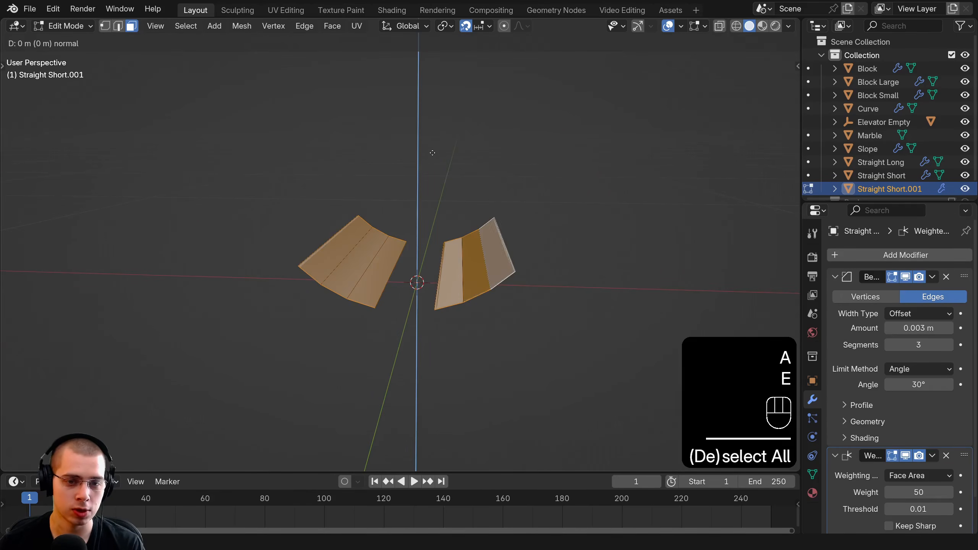
{"action": "right_click", "coordinate": [459, 151]}
{"action": "middle_click_drag", "start_coordinate": [461, 212], "coordinate": [434, 248]}
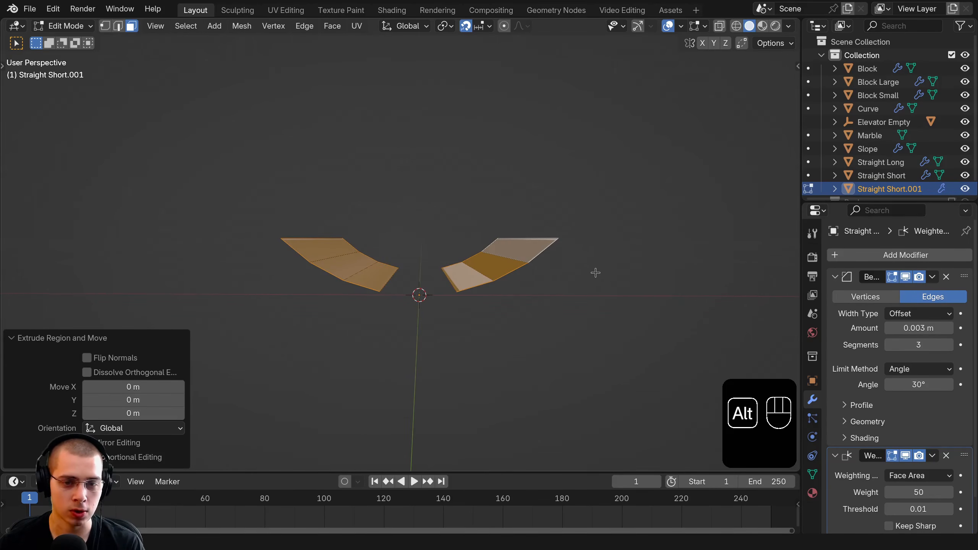
{"action": "key", "text": "alt+s"}
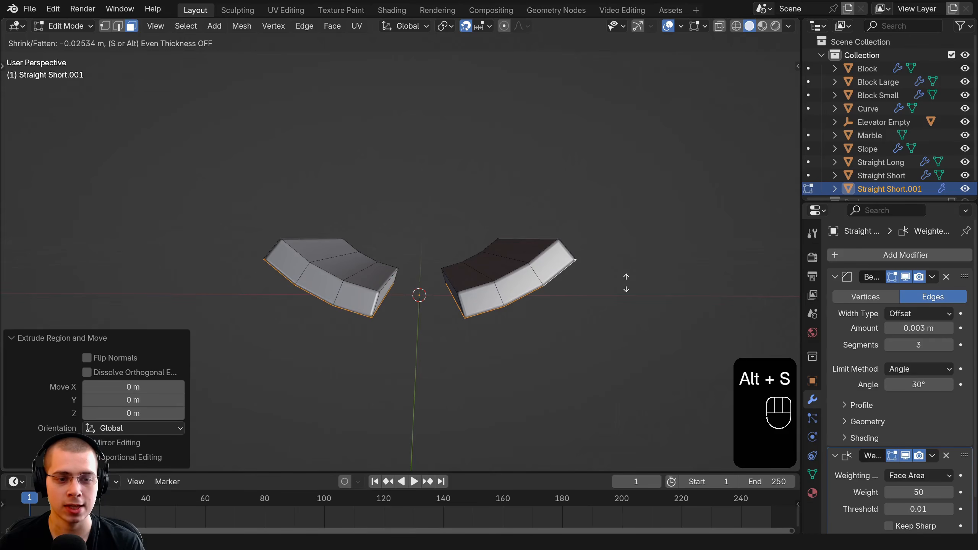
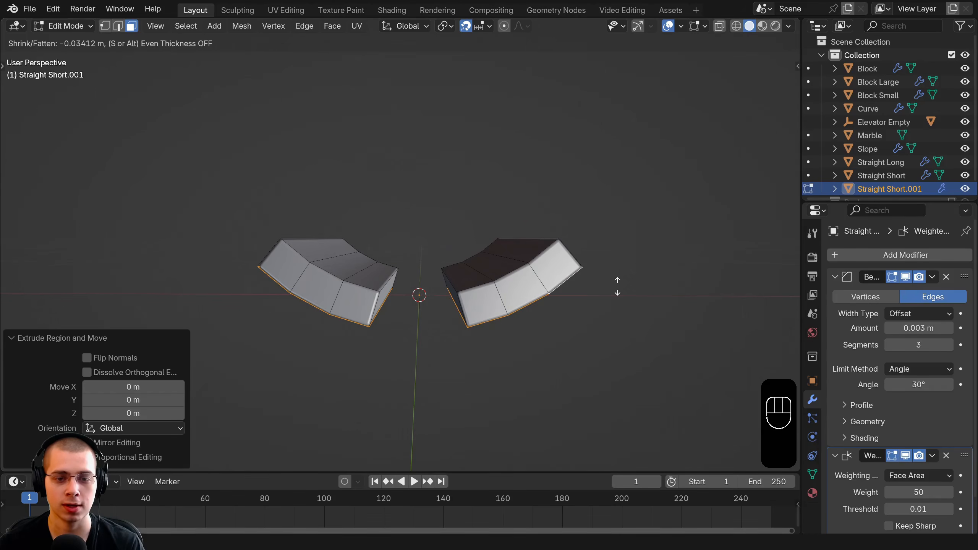
{"action": "left_click", "coordinate": [618, 287]}
Step: Recalculate the normals of both rails so they face outward
{"action": "middle_click_drag", "start_coordinate": [618, 287], "coordinate": [351, 173]}
{"action": "key", "text": "a"}
{"action": "key", "text": "a"}
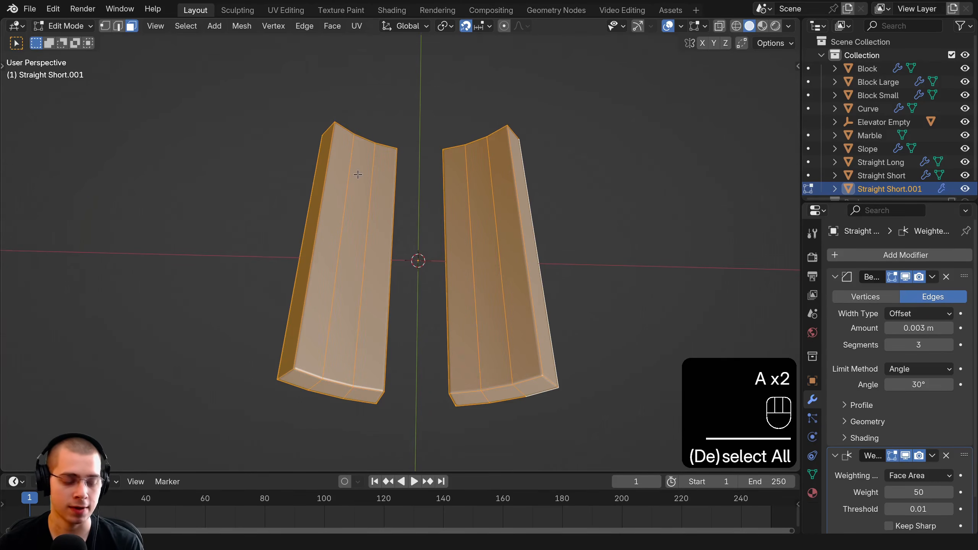
{"action": "key", "text": "shift+n"}
{"action": "mouse_move", "coordinate": [472, 281]}
{"action": "middle_mouse_down"}
{"action": "mouse_move", "coordinate": [472, 153]}
{"action": "mouse_move", "coordinate": [472, 218]}
{"action": "mouse_move", "coordinate": [458, 200]}
{"action": "middle_mouse_up"}
Step: In top-view wireframe, select the vertices at the rails' +Y end and move them 0.8 m along Y
{"action": "key", "text": "Tab"}
{"action": "key", "text": "KP_7"}
{"action": "scroll", "coordinate": [457, 196], "scroll_direction": "down", "scroll_amount": 3}
{"action": "key", "text": "Tab"}
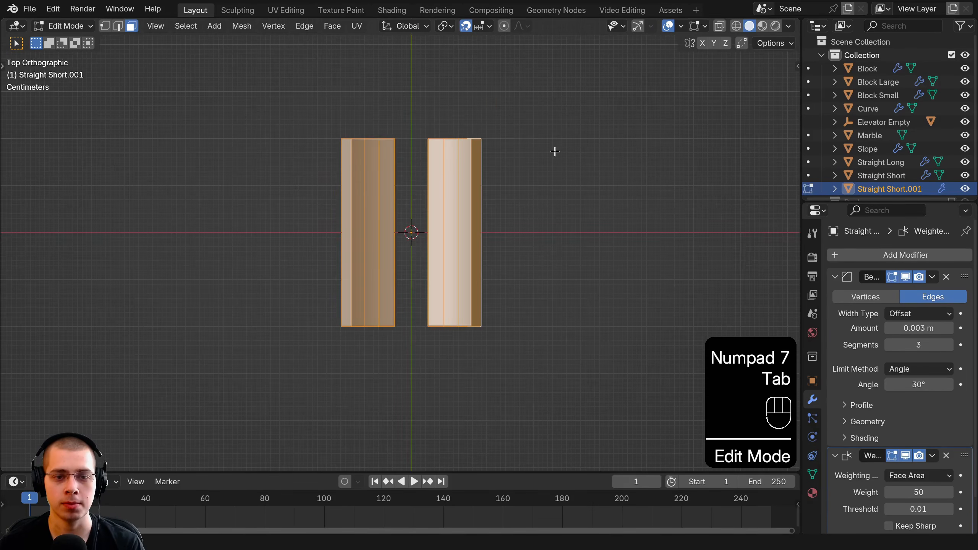
{"action": "key", "text": "z"}
{"action": "left_click", "coordinate": [312, 123]}
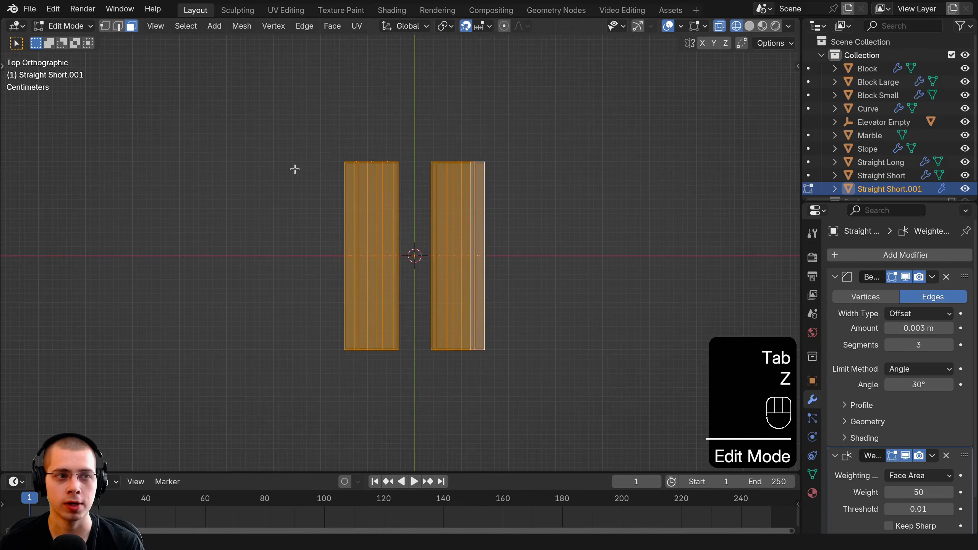
{"action": "left_click", "coordinate": [105, 26]}
{"action": "middle_click_drag", "start_coordinate": [274, 199], "coordinate": [284, 234], "text": "shift"}
{"action": "scroll", "coordinate": [284, 234], "scroll_direction": "down", "scroll_amount": 1}
{"action": "key", "text": "a"}
{"action": "left_click_drag", "start_coordinate": [176, 112], "coordinate": [680, 260]}
{"action": "scroll", "coordinate": [447, 241], "scroll_direction": "down", "scroll_amount": 4}
{"action": "middle_click_drag", "start_coordinate": [421, 295], "coordinate": [423, 379], "text": "shift"}
{"action": "scroll", "coordinate": [423, 376], "scroll_direction": "down", "scroll_amount": 1}
{"action": "key", "text": "g"}
{"action": "key", "text": "y"}
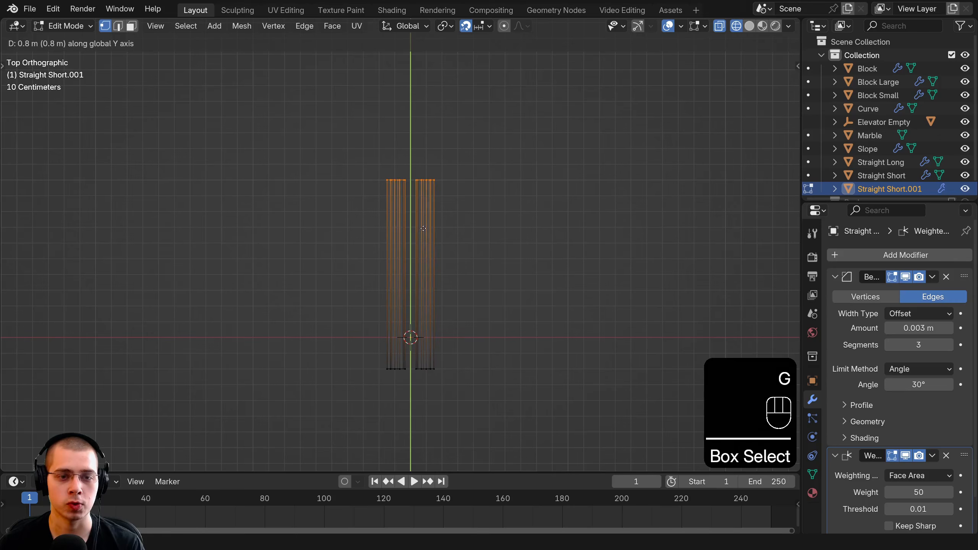
{"action": "left_click", "coordinate": [425, 224]}
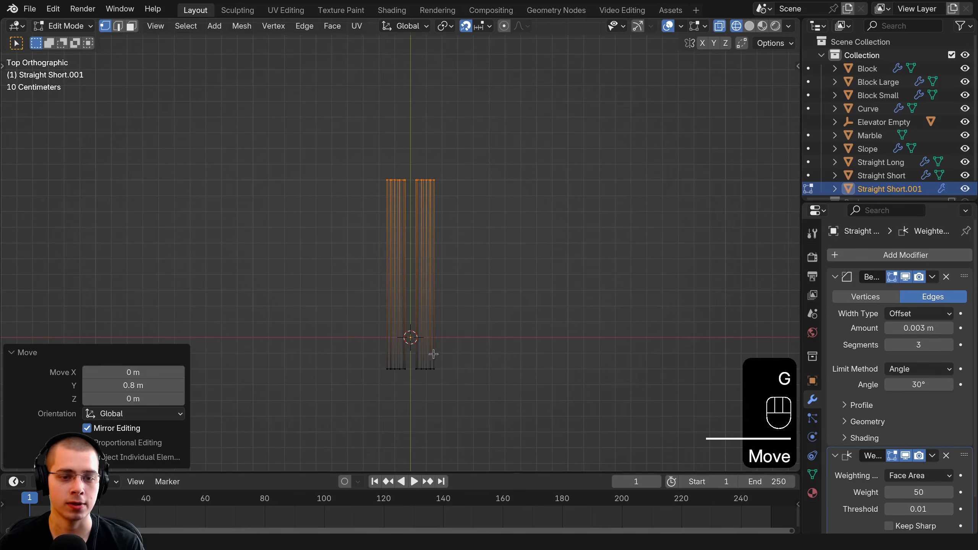
Step: With snapping off, extrude the rail ends about 0.06 m, rotate them about -10° and nudge them to start a bend towards -X
{"action": "middle_click_drag", "start_coordinate": [435, 205], "coordinate": [393, 301], "text": "shift"}
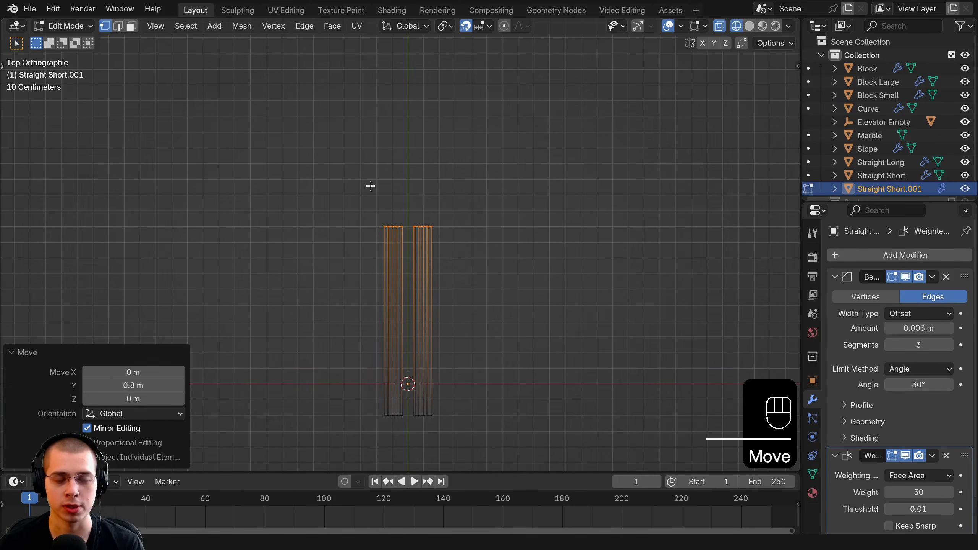
{"action": "middle_click_drag", "start_coordinate": [416, 263], "coordinate": [433, 318], "text": "shift"}
{"action": "scroll", "coordinate": [423, 285], "scroll_direction": "up", "scroll_amount": 5}
{"action": "scroll", "coordinate": [437, 293], "scroll_direction": "up", "scroll_amount": 2}
{"action": "scroll", "coordinate": [455, 360], "scroll_direction": "down", "scroll_amount": 1}
{"action": "key", "text": "e"}
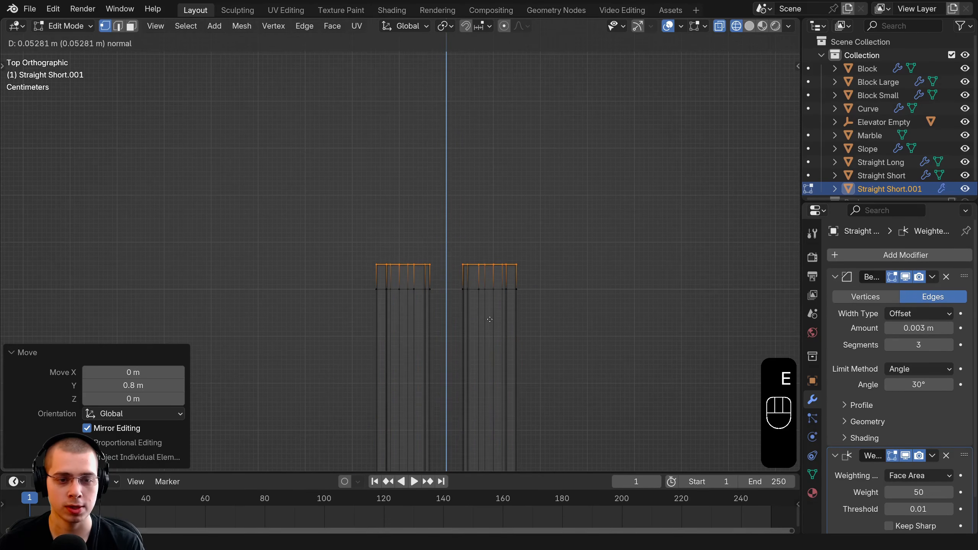
{"action": "left_click", "coordinate": [493, 316]}
{"action": "key", "text": "r"}
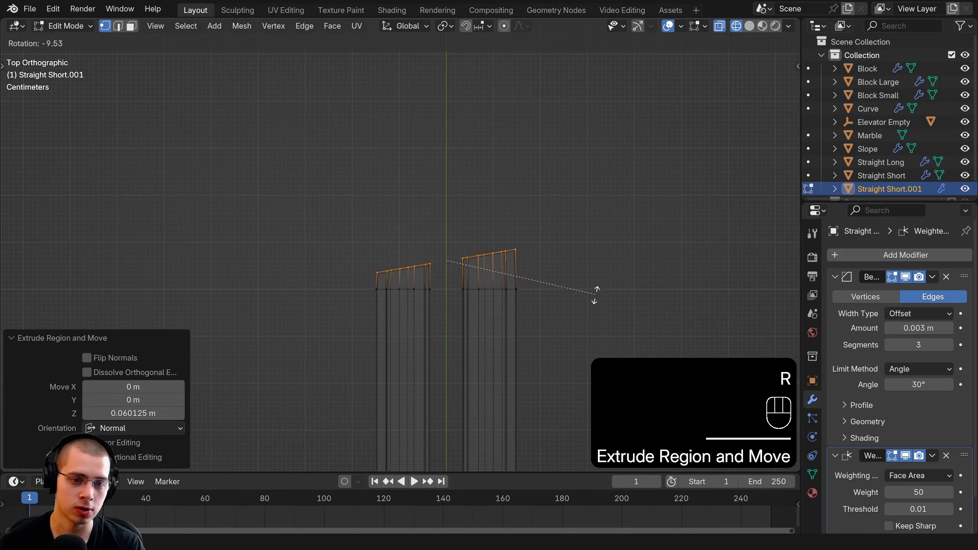
{"action": "left_click", "coordinate": [596, 289]}
{"action": "key", "text": "g"}
{"action": "left_click", "coordinate": [591, 286]}
{"action": "middle_click_drag", "start_coordinate": [591, 286], "coordinate": [631, 319], "text": "shift"}
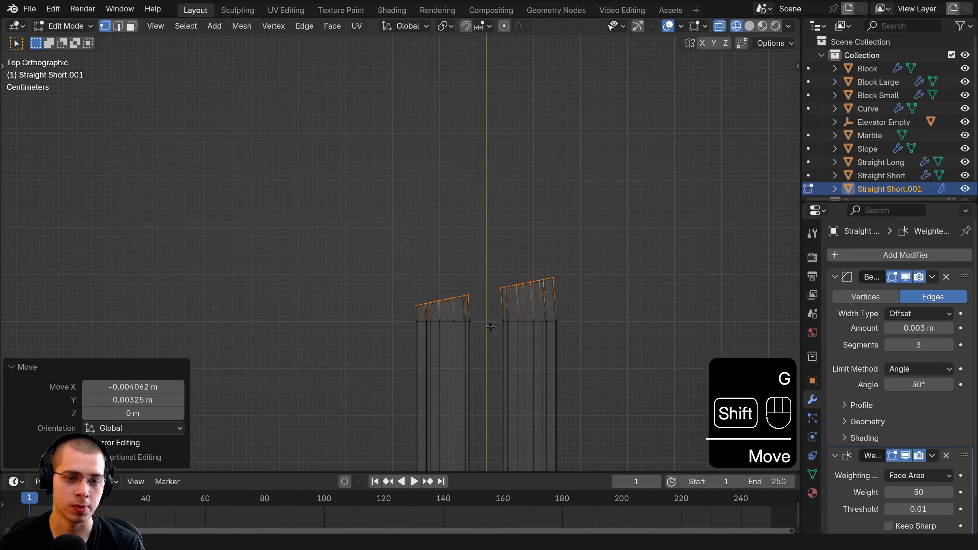
Step: Extrude a second bend segment from the rail ends, rotate it further towards -X and adjust its position
{"action": "key", "text": "e"}
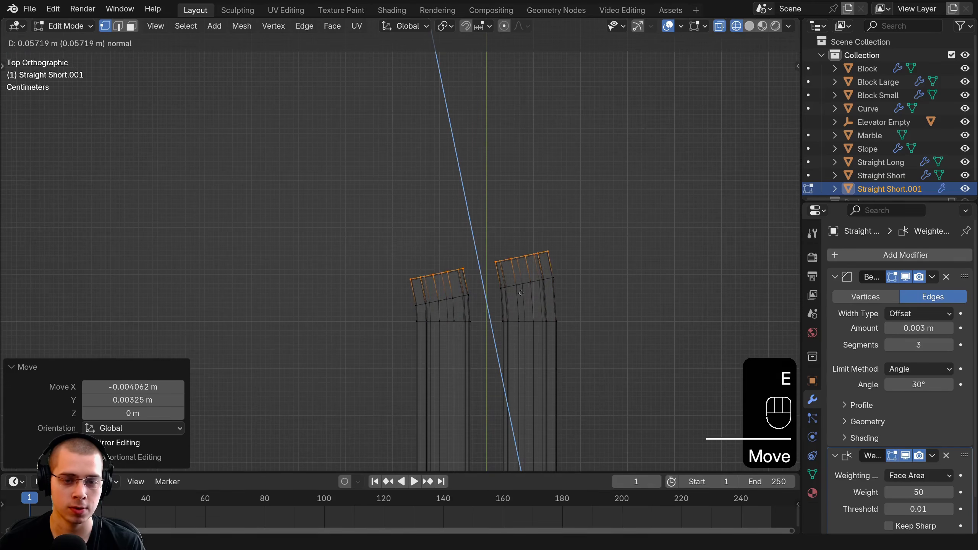
{"action": "left_click", "coordinate": [644, 273]}
{"action": "key", "text": "r"}
{"action": "left_click", "coordinate": [646, 233]}
{"action": "key", "text": "g"}
{"action": "left_click", "coordinate": [636, 233]}
Step: Extrude a third bend segment, rotate its end about -18.1° and shift it into line with the curve
{"action": "middle_click_drag", "start_coordinate": [516, 276], "coordinate": [541, 310], "text": "shift"}
{"action": "key", "text": "e"}
{"action": "left_click", "coordinate": [528, 276]}
{"action": "key", "text": "r"}
{"action": "left_click", "coordinate": [573, 245]}
{"action": "key", "text": "g"}
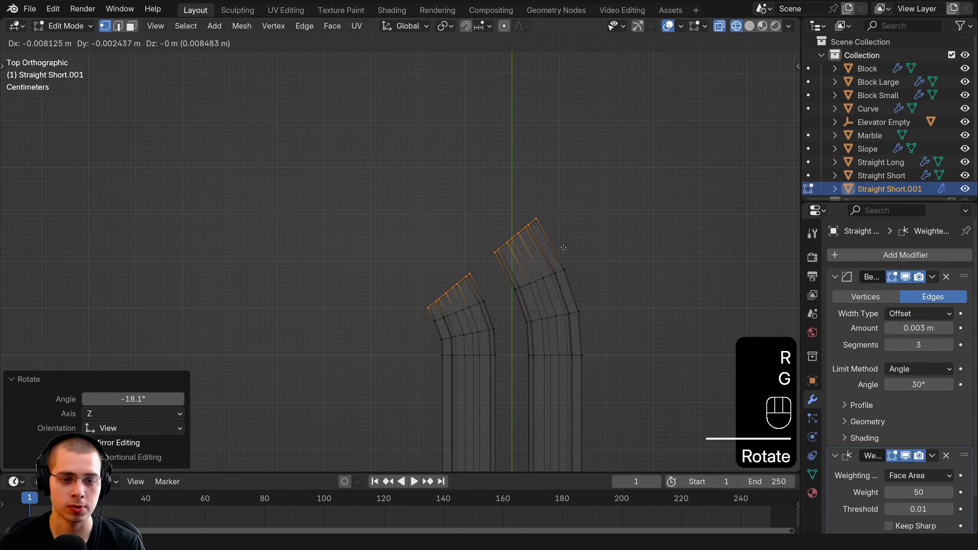
{"action": "left_click", "coordinate": [560, 248]}
Step: Extrude a fourth bend segment, rotate its end about -17.7° and move it slightly along -Y
{"action": "key", "text": "e"}
{"action": "left_click", "coordinate": [530, 233]}
{"action": "key", "text": "r"}
{"action": "left_click", "coordinate": [529, 243]}
{"action": "key", "text": "g"}
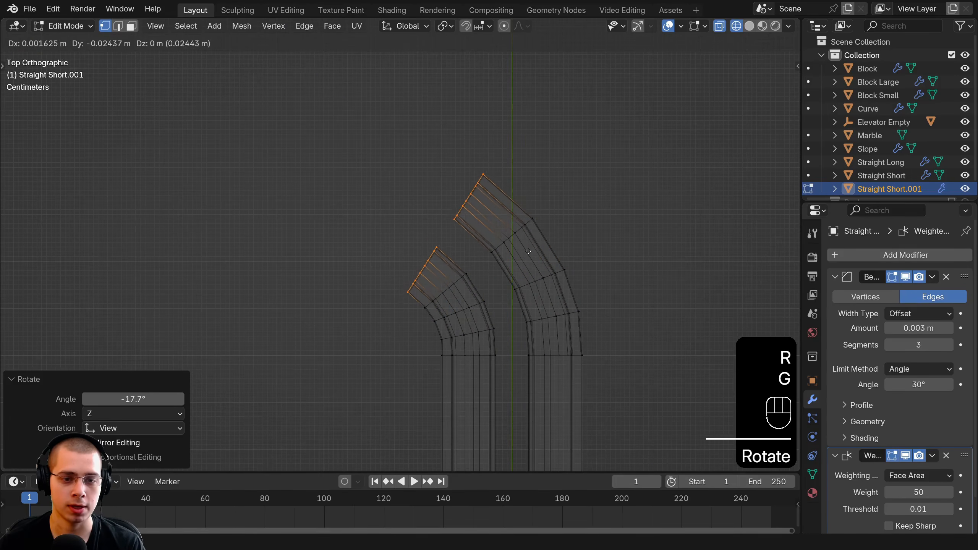
{"action": "left_click", "coordinate": [529, 250]}
Step: Extrude a fifth bend segment about 0.079 m, rotate its end about -14° and reposition it along the curve
{"action": "key", "text": "e"}
{"action": "left_click", "coordinate": [508, 225]}
{"action": "key", "text": "r"}
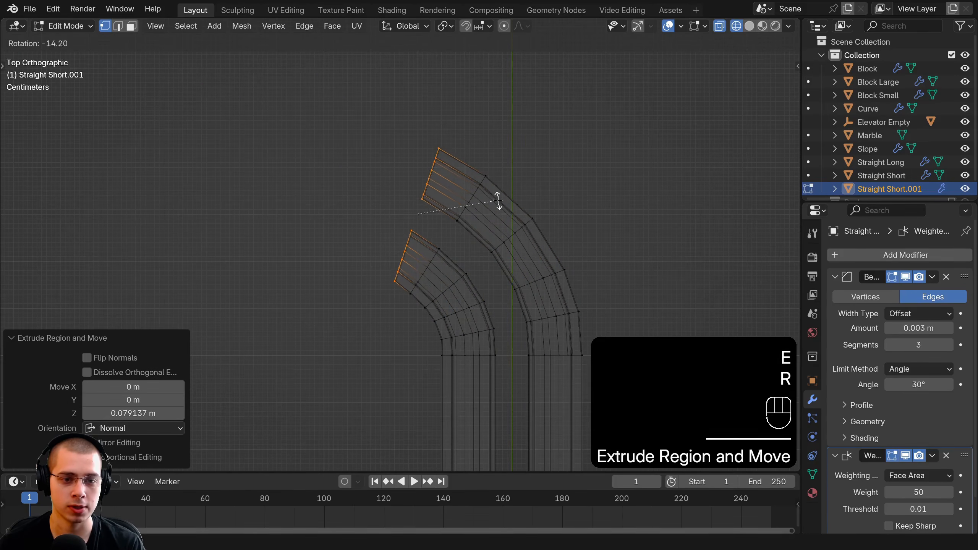
{"action": "left_click", "coordinate": [498, 198]}
{"action": "key", "text": "g"}
{"action": "left_click", "coordinate": [498, 263]}
Step: Extrude the last part of the bend towards -X and rotate the rail ends by about 0.9° to square them with the Y axis
{"action": "key", "text": "e"}
{"action": "left_click", "coordinate": [467, 205]}
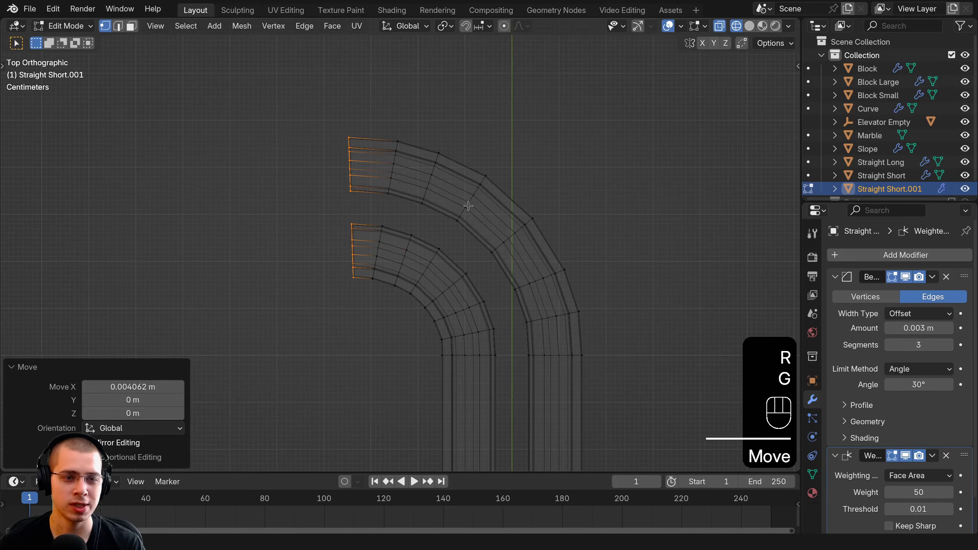
{"action": "key", "text": "r"}
{"action": "left_click", "coordinate": [443, 193]}
{"action": "key", "text": "r"}
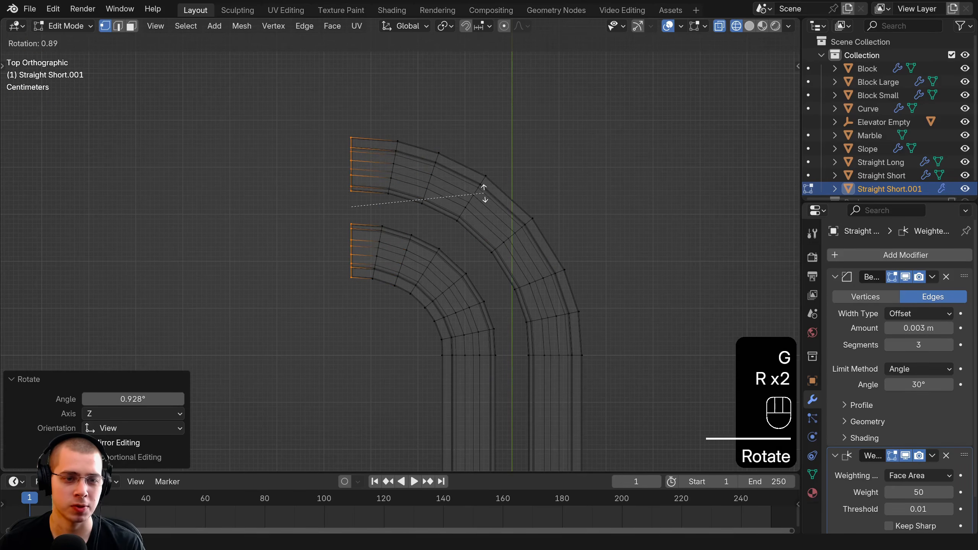
{"action": "left_click", "coordinate": [483, 193]}
Step: Scale the selected rail ends along X to flatten them into one plane
{"action": "scroll", "coordinate": [601, 184], "scroll_direction": "down", "scroll_amount": 5}
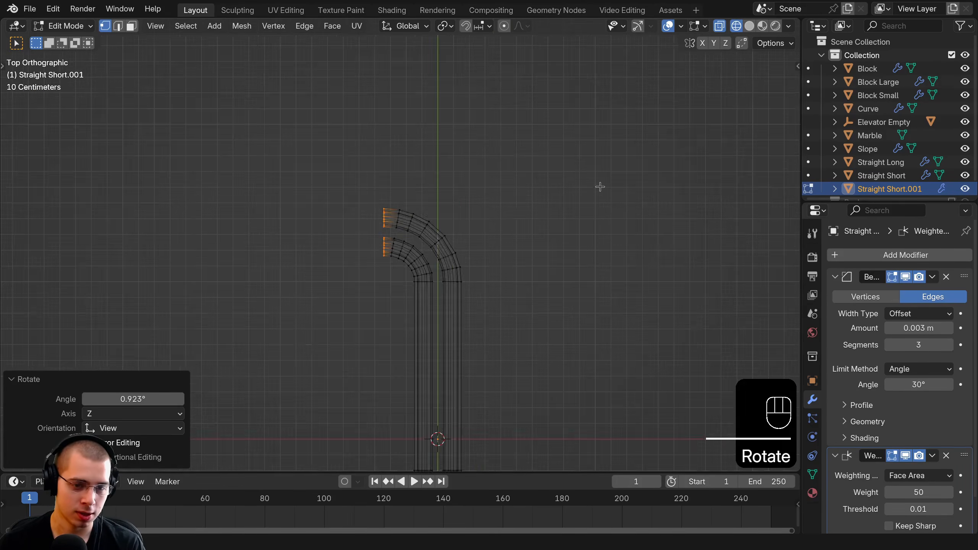
{"action": "scroll", "coordinate": [600, 185], "scroll_direction": "up", "scroll_amount": 4}
{"action": "key", "text": "s"}
{"action": "key", "text": "x"}
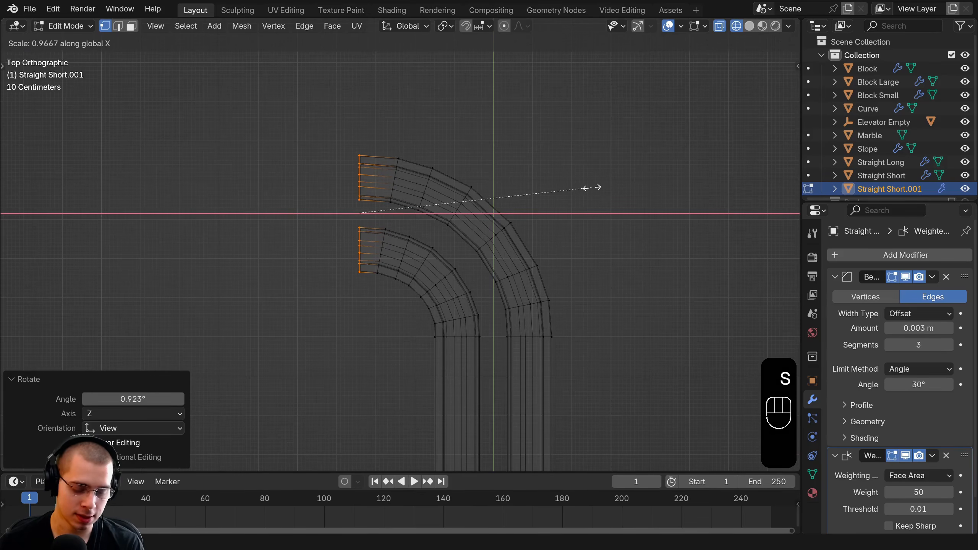
{"action": "left_click", "coordinate": [592, 188]}
Step: Extrude the flattened rail ends about -0.91 m along X as a straight section
{"action": "middle_click_drag", "start_coordinate": [418, 231], "coordinate": [543, 228], "text": "shift"}
{"action": "scroll", "coordinate": [545, 230], "scroll_direction": "down", "scroll_amount": 3}
{"action": "key", "text": "e"}
{"action": "key", "text": "x"}
{"action": "left_click", "coordinate": [314, 226]}
{"action": "scroll", "coordinate": [372, 302], "scroll_direction": "down", "scroll_amount": 2}
Step: Return to solid shading and examine the bend's smoothness from the top in both object and edit mode
{"action": "middle_click_drag", "start_coordinate": [372, 301], "coordinate": [499, 211]}
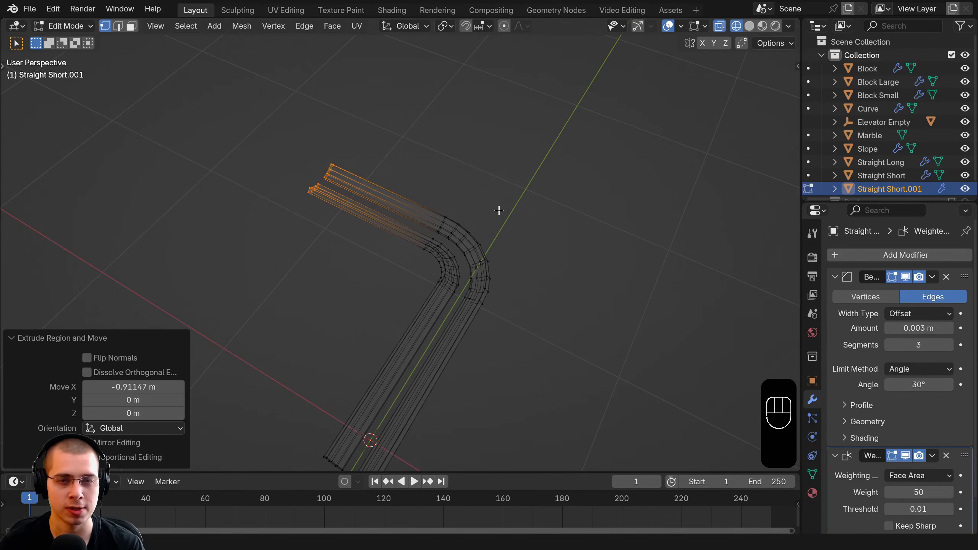
{"action": "mouse_move", "coordinate": [499, 211]}
{"action": "middle_mouse_down"}
{"action": "mouse_move", "coordinate": [513, 250]}
{"action": "mouse_move", "coordinate": [550, 210]}
{"action": "mouse_move", "coordinate": [524, 164]}
{"action": "mouse_move", "coordinate": [522, 221]}
{"action": "mouse_move", "coordinate": [426, 263]}
{"action": "mouse_move", "coordinate": [406, 303]}
{"action": "middle_mouse_up"}
{"action": "key", "text": "z"}
{"action": "key", "text": "KP_7"}
{"action": "scroll", "coordinate": [466, 247], "scroll_direction": "up", "scroll_amount": 2}
{"action": "scroll", "coordinate": [409, 259], "scroll_direction": "up", "scroll_amount": 4}
{"action": "middle_click_drag", "start_coordinate": [409, 259], "coordinate": [464, 229], "text": "shift"}
{"action": "scroll", "coordinate": [464, 229], "scroll_direction": "up", "scroll_amount": 2}
{"action": "key", "text": "Tab"}
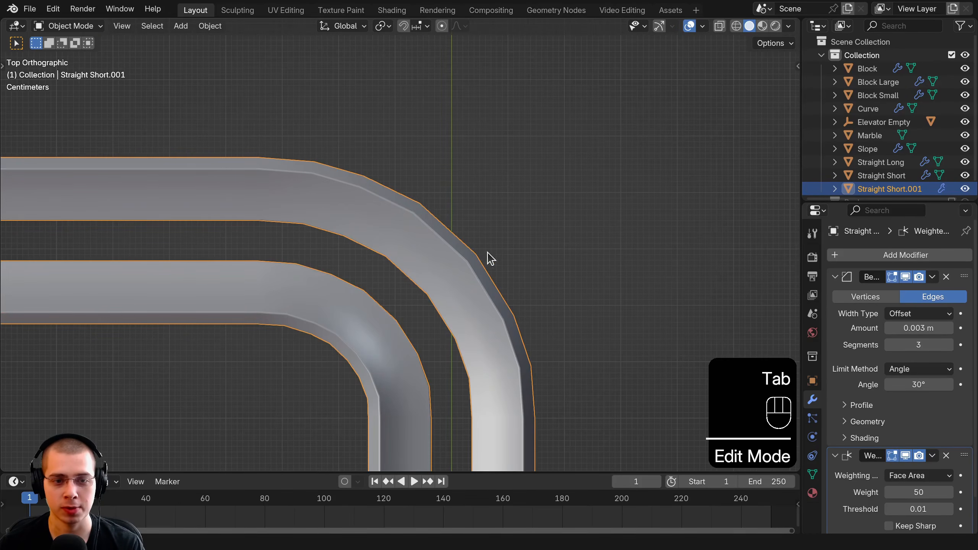
{"action": "scroll", "coordinate": [489, 258], "scroll_direction": "up", "scroll_amount": 3}
{"action": "middle_click_drag", "start_coordinate": [464, 270], "coordinate": [457, 183], "text": "shift"}
{"action": "scroll", "coordinate": [432, 239], "scroll_direction": "down", "scroll_amount": 2}
{"action": "key", "text": "Tab"}
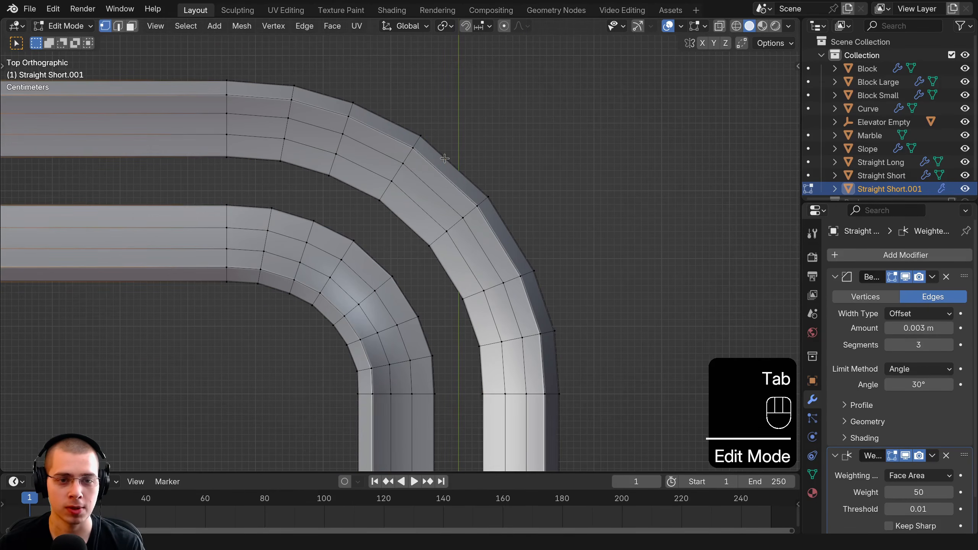
Step: Add a centred loop cut across the middle of the outer rail's bend and move it outward by about 0.0059 m X, 0.0034 m Y
{"action": "key", "text": "ctrl+r"}
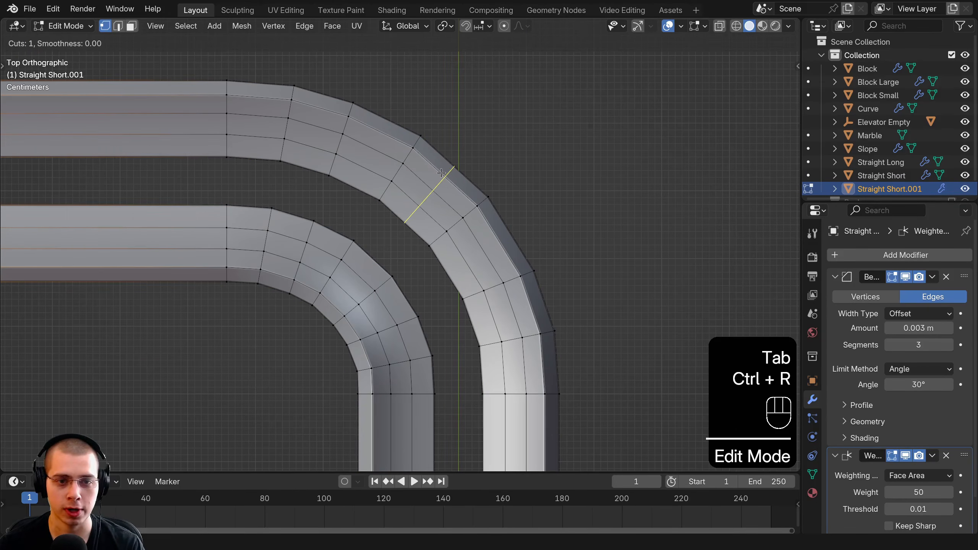
{"action": "left_click", "coordinate": [445, 176]}
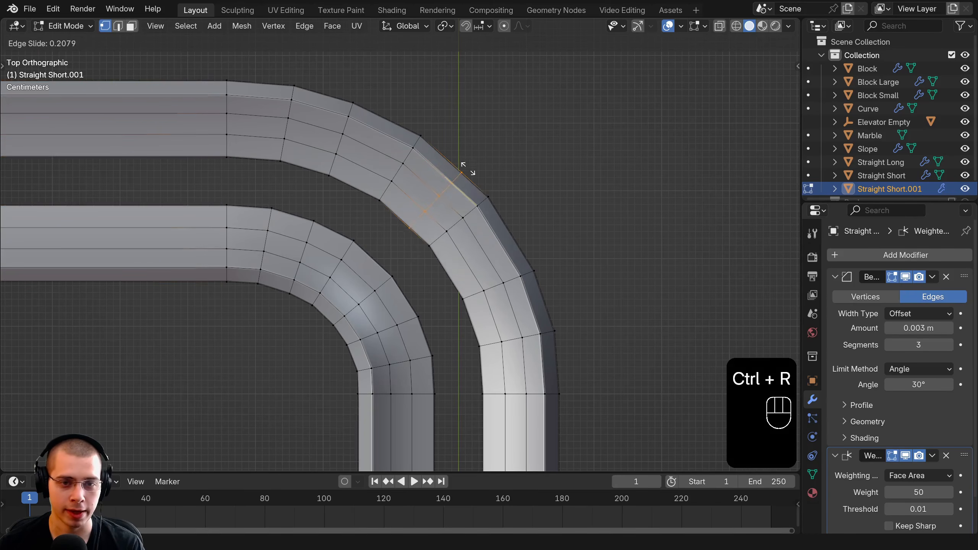
{"action": "right_click", "coordinate": [452, 176]}
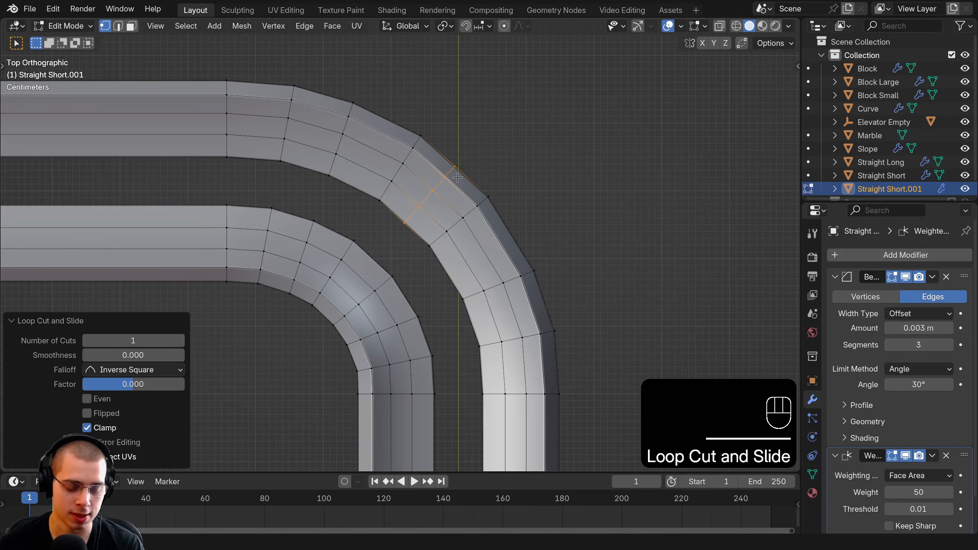
{"action": "key", "text": "g"}
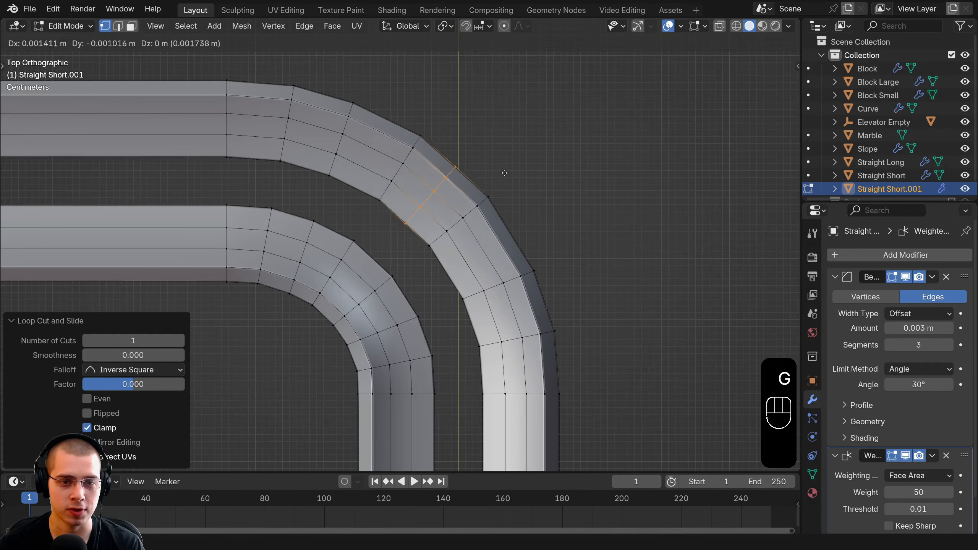
{"action": "left_click", "coordinate": [550, 112]}
Step: Add another centred loop cut just below on the outer rail's bend and move it outward by about 0.0051 m X, 0.0032 m Y
{"action": "middle_click_drag", "start_coordinate": [495, 244], "coordinate": [489, 242], "text": "shift"}
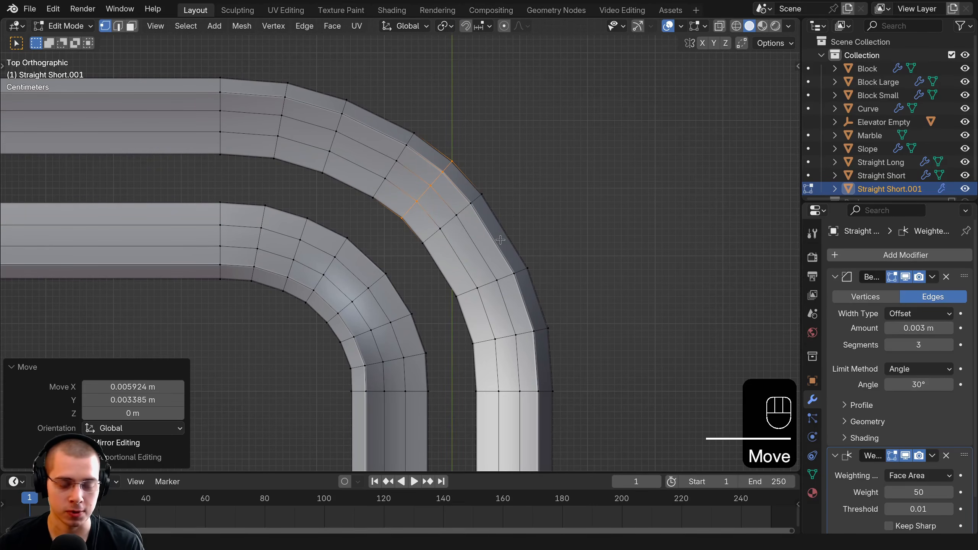
{"action": "key", "text": "ctrl+r"}
{"action": "left_click", "coordinate": [500, 240]}
{"action": "right_click", "coordinate": [473, 229]}
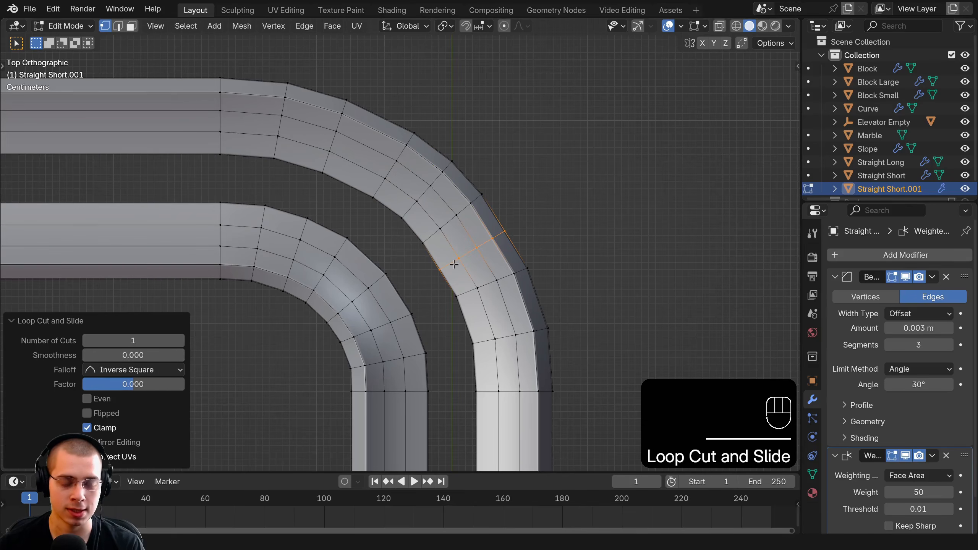
{"action": "scroll", "coordinate": [461, 261], "scroll_direction": "up", "scroll_amount": 1}
{"action": "key", "text": "g"}
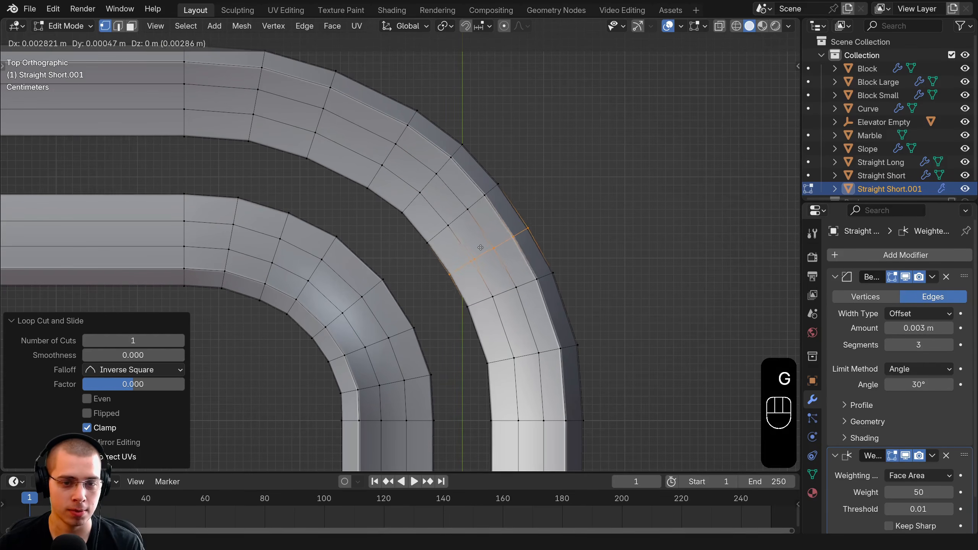
{"action": "key", "text": "shift"}
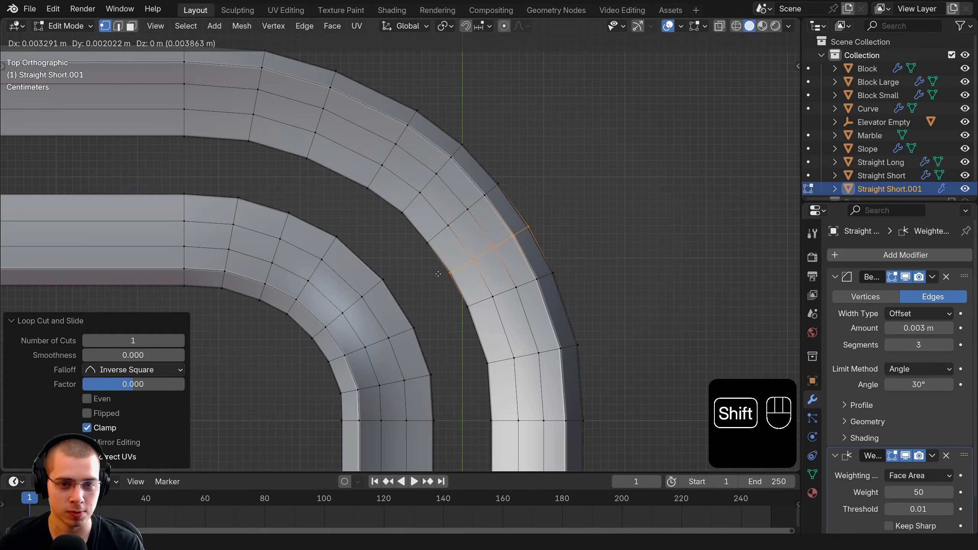
{"action": "left_click", "coordinate": [449, 269]}
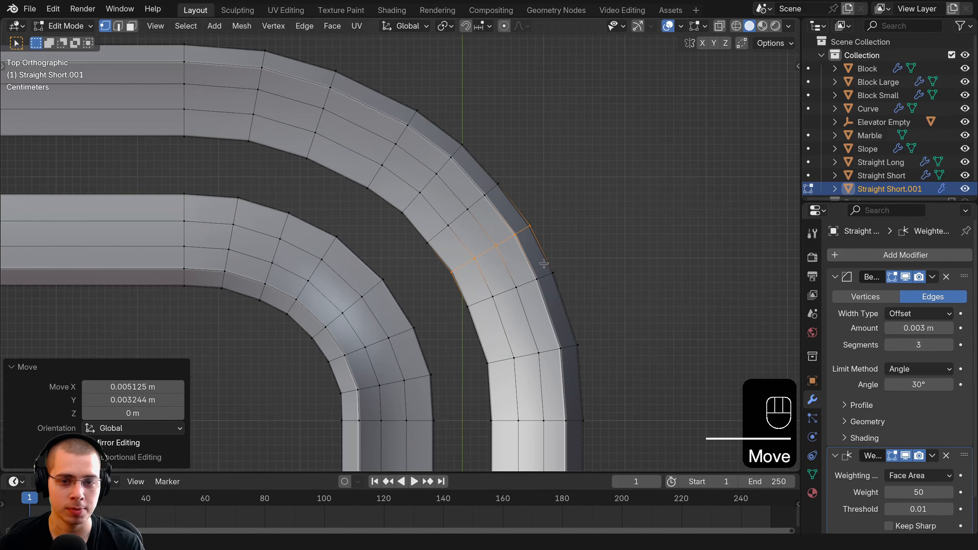
Step: Add loop cuts to the remaining long segments in the lower part of the outer rail's bend and nudge them outward
{"action": "middle_click_drag", "start_coordinate": [560, 331], "coordinate": [528, 309], "text": "shift"}
{"action": "key", "text": "ctrl+r"}
{"action": "double_click", "coordinate": [508, 278]}
{"action": "key", "text": "g"}
Step: Add a loop cut in the upper part of the outer rail's bend and move it outward by about 0.0018 m X, 0.0020 m Y
{"action": "middle_click_drag", "start_coordinate": [417, 193], "coordinate": [428, 207], "text": "shift"}
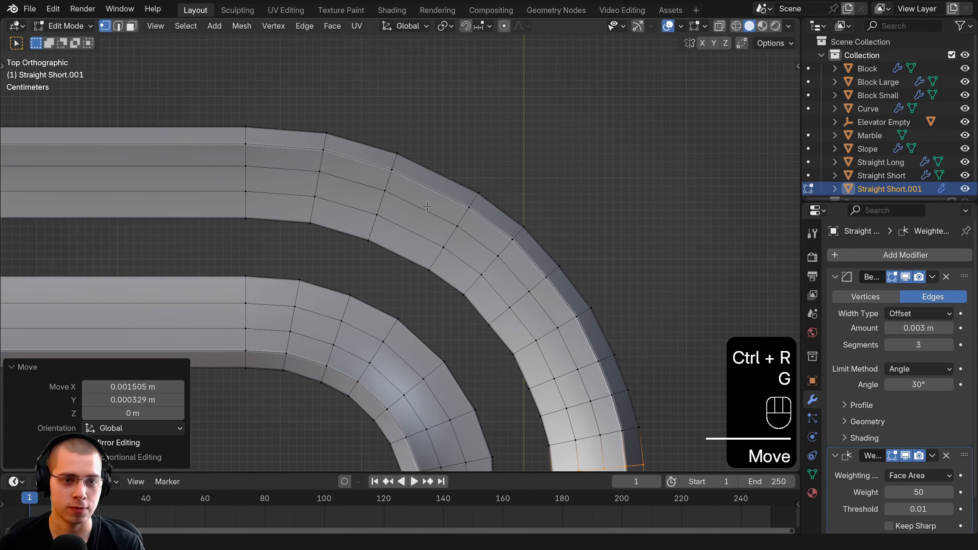
{"action": "key", "text": "ctrl+r"}
{"action": "left_click", "coordinate": [432, 194]}
{"action": "left_click", "coordinate": [432, 194]}
{"action": "key", "text": "g"}
{"action": "left_click", "coordinate": [447, 176], "text": "shift"}
Step: Add a loop cut closer to the outer rail's straight section along X and nudge it outward to round the bend
{"action": "key", "text": "ctrl+r"}
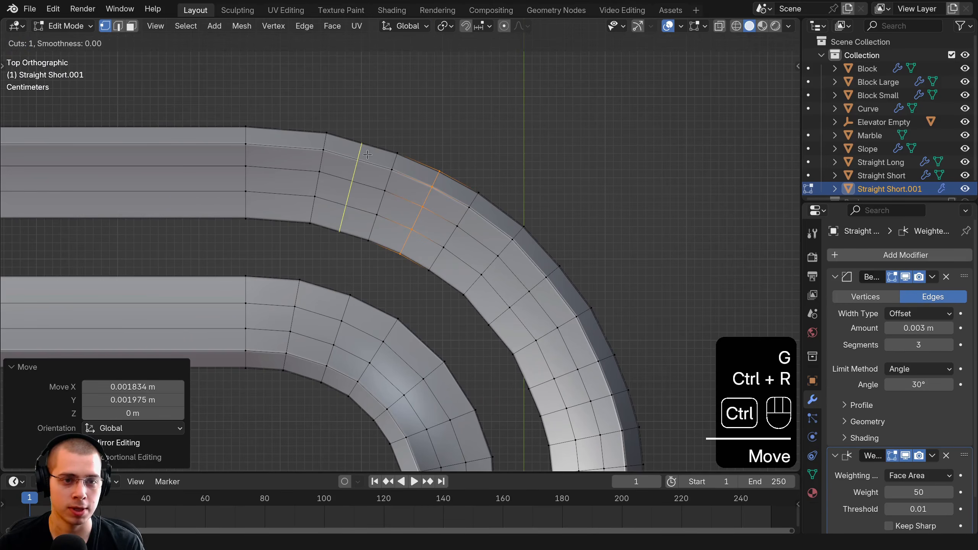
{"action": "double_click", "coordinate": [367, 155]}
{"action": "key", "text": "g"}
{"action": "left_click", "coordinate": [379, 129], "text": "shift"}
{"action": "key", "text": "g"}
{"action": "left_click", "coordinate": [392, 368], "text": "shift"}
Step: Add a loop cut in the middle of the inner rail's bend and move it outward by about 0.0023 m in X and Y
{"action": "middle_click_drag", "start_coordinate": [393, 367], "coordinate": [366, 236], "text": "shift"}
{"action": "key", "text": "ctrl+r"}
{"action": "double_click", "coordinate": [385, 225]}
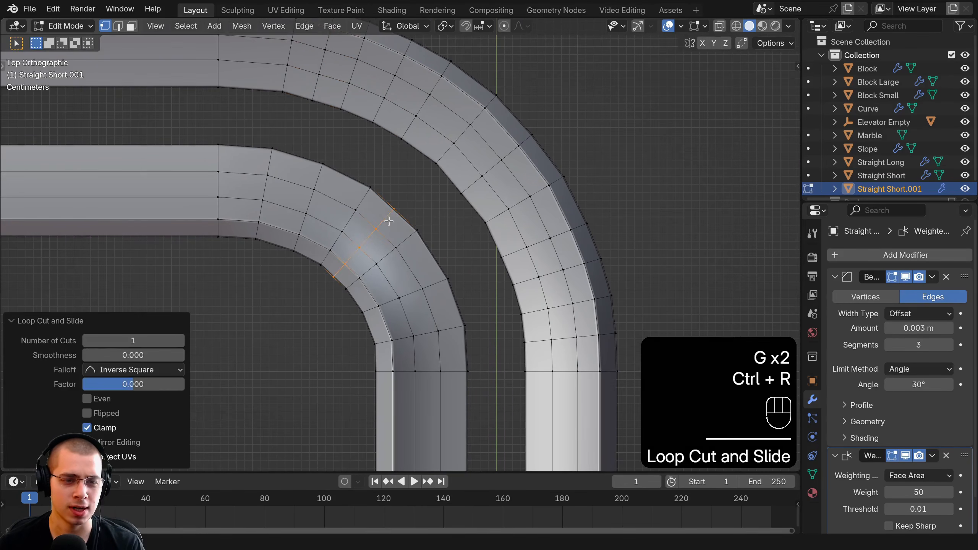
{"action": "key", "text": "g"}
{"action": "left_click", "coordinate": [407, 203], "text": "shift"}
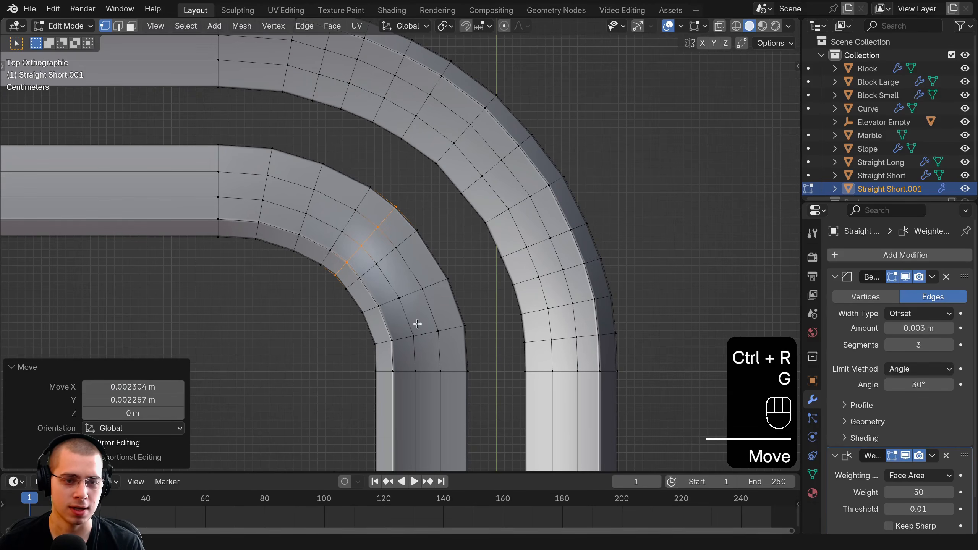
Step: Add two loop cuts in the lower half of the inner rail's bend and nudge each one slightly outward
{"action": "key", "text": "ctrl+r"}
{"action": "double_click", "coordinate": [446, 312]}
{"action": "key", "text": "g"}
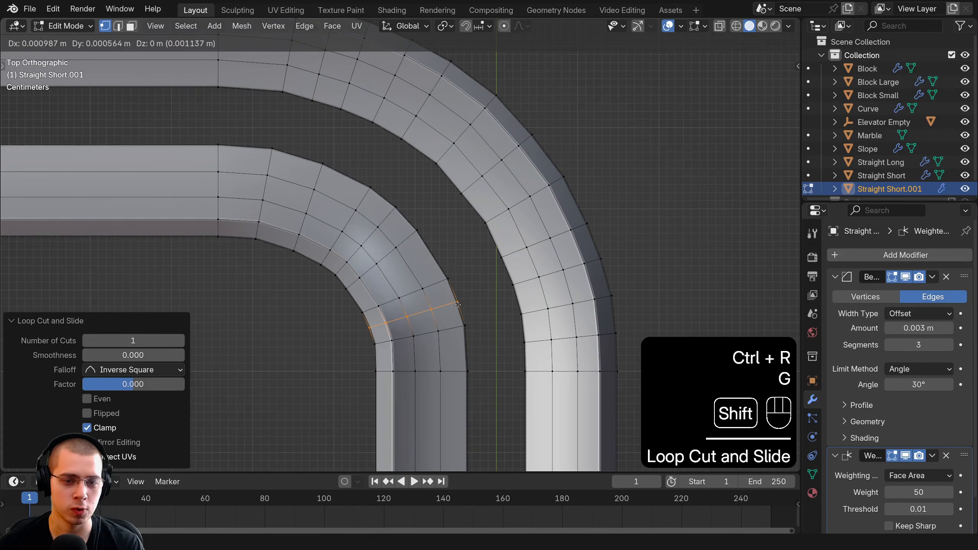
{"action": "left_click", "coordinate": [443, 280], "text": "shift"}
{"action": "key", "text": "ctrl+r"}
{"action": "double_click", "coordinate": [433, 265]}
{"action": "key", "text": "g"}
{"action": "left_click", "coordinate": [439, 257], "text": "shift"}
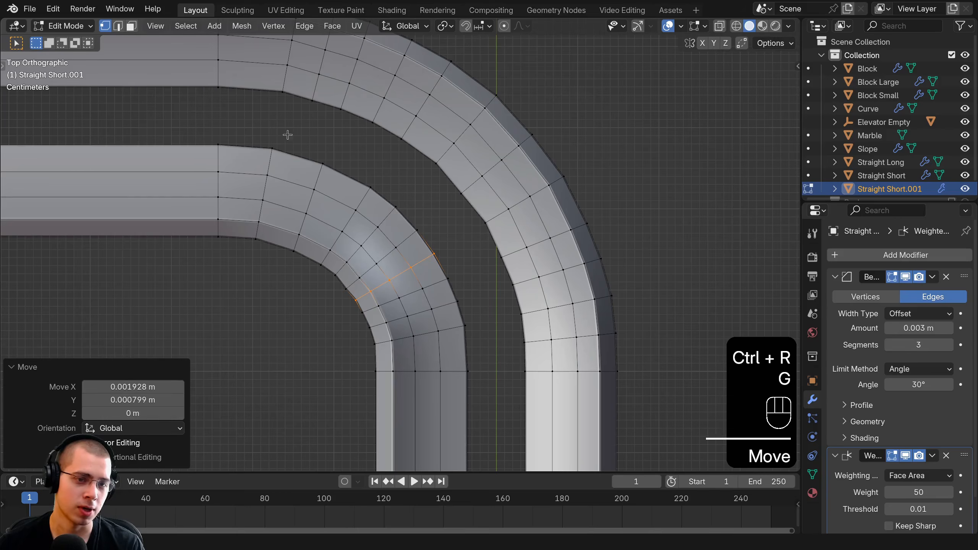
Step: Return to object mode and examine the refined curved track from above, below and the side
{"action": "scroll", "coordinate": [371, 231], "scroll_direction": "down", "scroll_amount": 1}
{"action": "middle_click_drag", "start_coordinate": [366, 83], "coordinate": [346, 130], "text": "shift"}
{"action": "scroll", "coordinate": [516, 367], "scroll_direction": "down", "scroll_amount": 2}
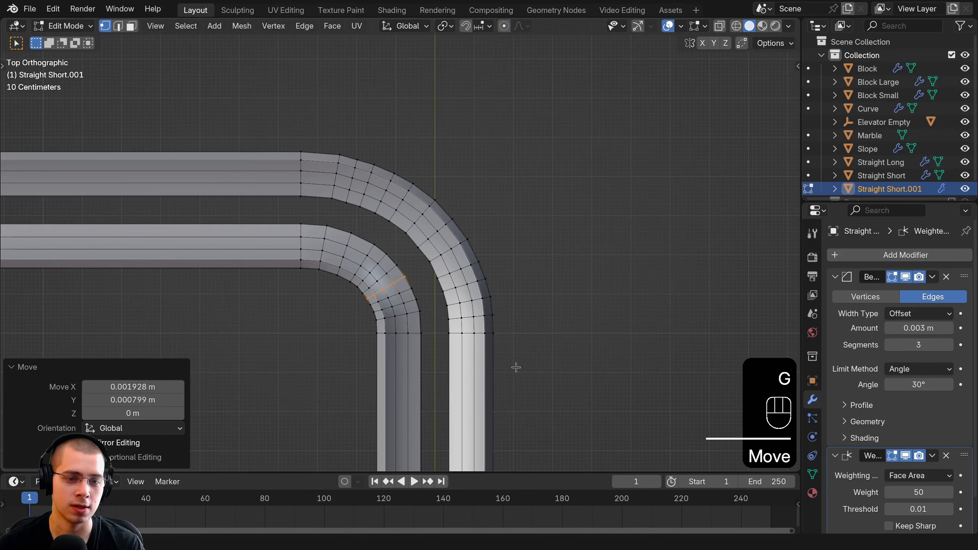
{"action": "key", "text": "a"}
{"action": "key", "text": "Tab"}
{"action": "middle_click_drag", "start_coordinate": [525, 343], "coordinate": [564, 93]}
{"action": "middle_click_drag", "start_coordinate": [445, 242], "coordinate": [435, 173], "text": "shift"}
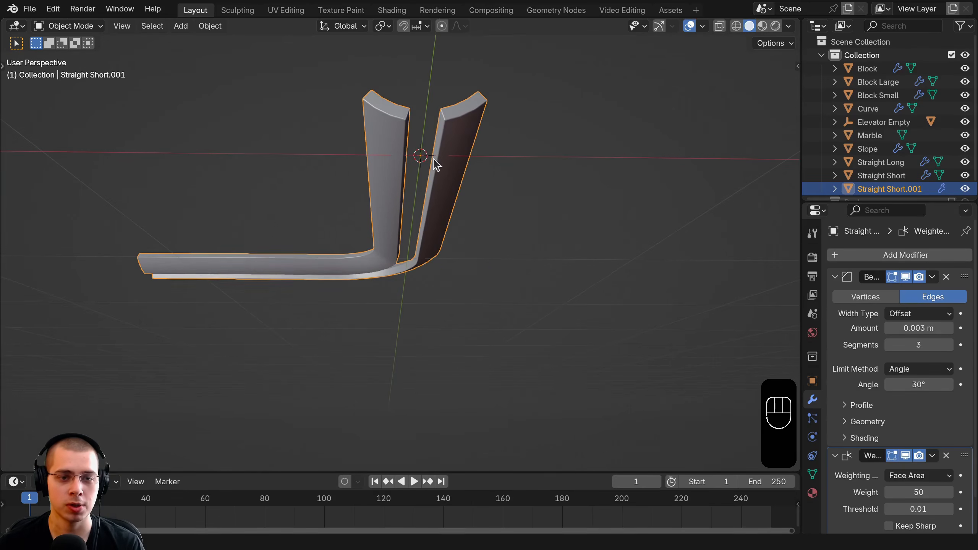
{"action": "middle_click_drag", "start_coordinate": [446, 378], "coordinate": [447, 242]}
{"action": "middle_click_drag", "start_coordinate": [358, 274], "coordinate": [435, 204]}
Step: Add a 32-vertex cylinder with 1 m radius and 2 m depth inside the curved track's mesh
{"action": "key", "text": "Tab"}
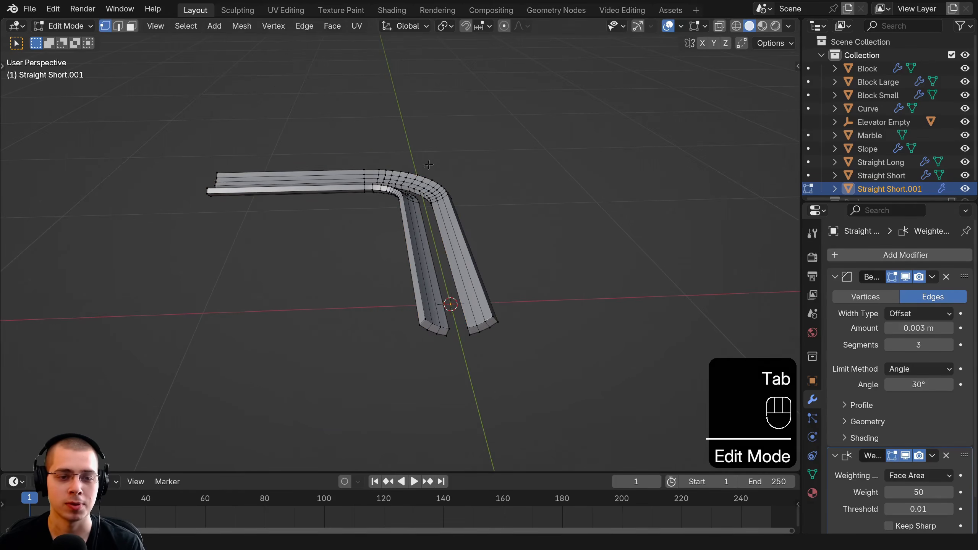
{"action": "key", "text": "shift+a"}
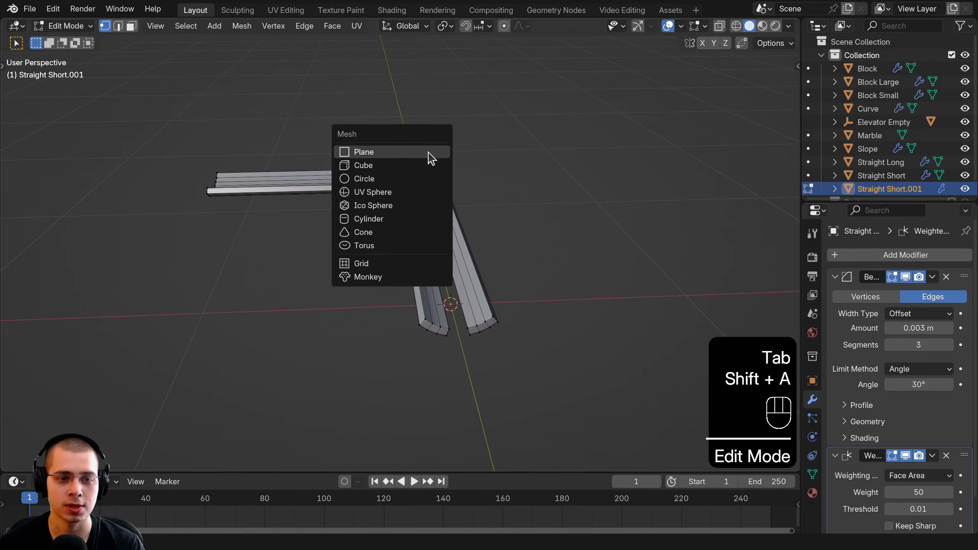
{"action": "left_click", "coordinate": [370, 219]}
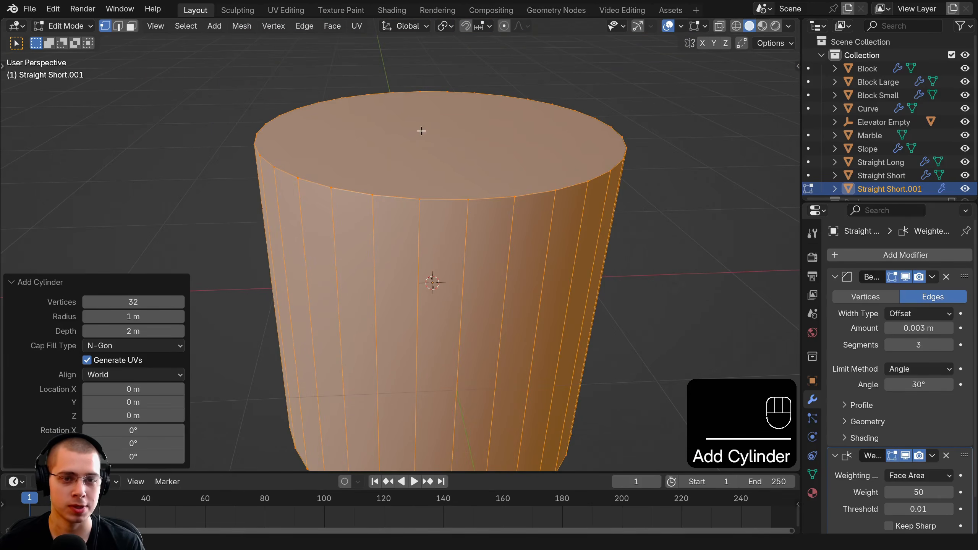
Step: Delete the top and bottom cap faces of the cylinder
{"action": "scroll", "coordinate": [421, 131], "scroll_direction": "down", "scroll_amount": 3}
{"action": "middle_click_drag", "start_coordinate": [435, 216], "coordinate": [431, 406]}
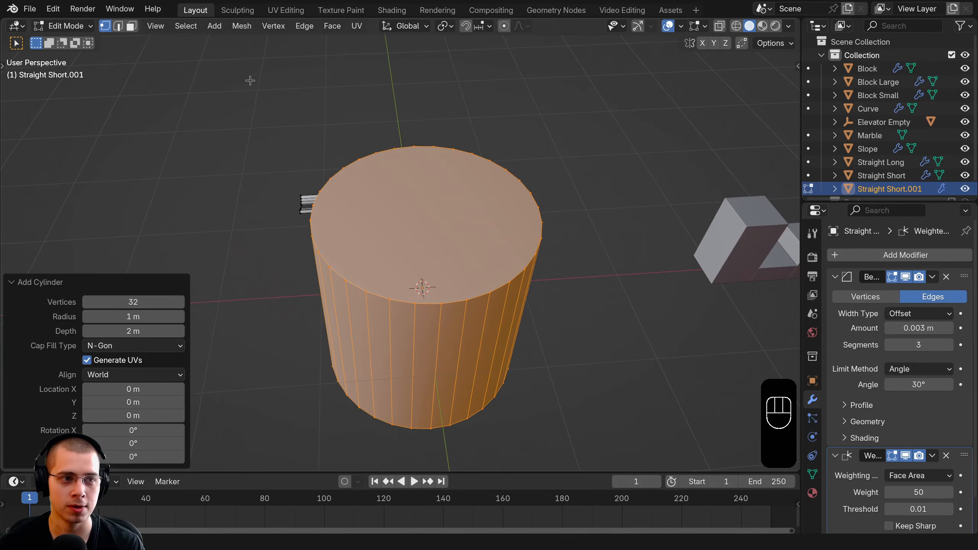
{"action": "left_click", "coordinate": [131, 26]}
{"action": "left_click", "coordinate": [456, 195]}
{"action": "middle_click_drag", "start_coordinate": [456, 196], "coordinate": [422, 218]}
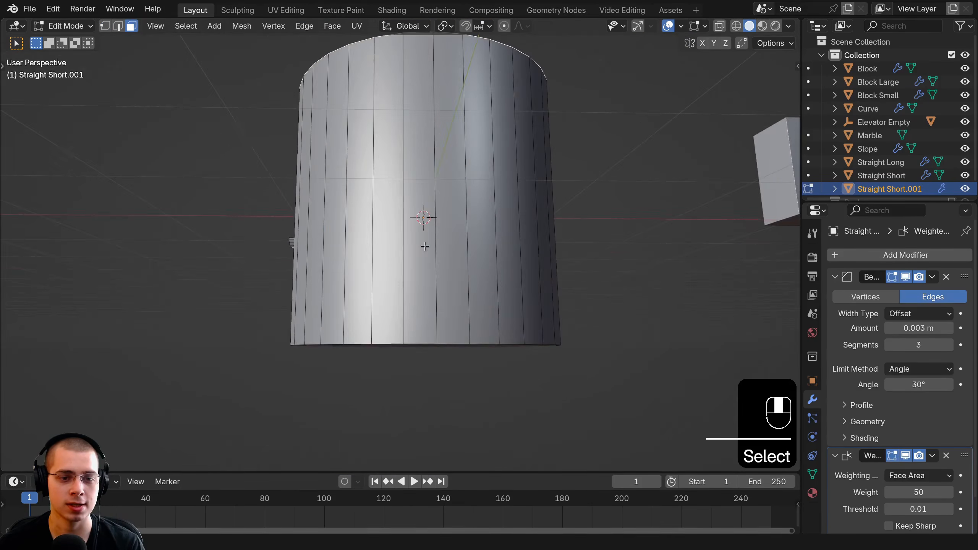
{"action": "left_click", "coordinate": [424, 316], "text": "shift"}
{"action": "key", "text": "x"}
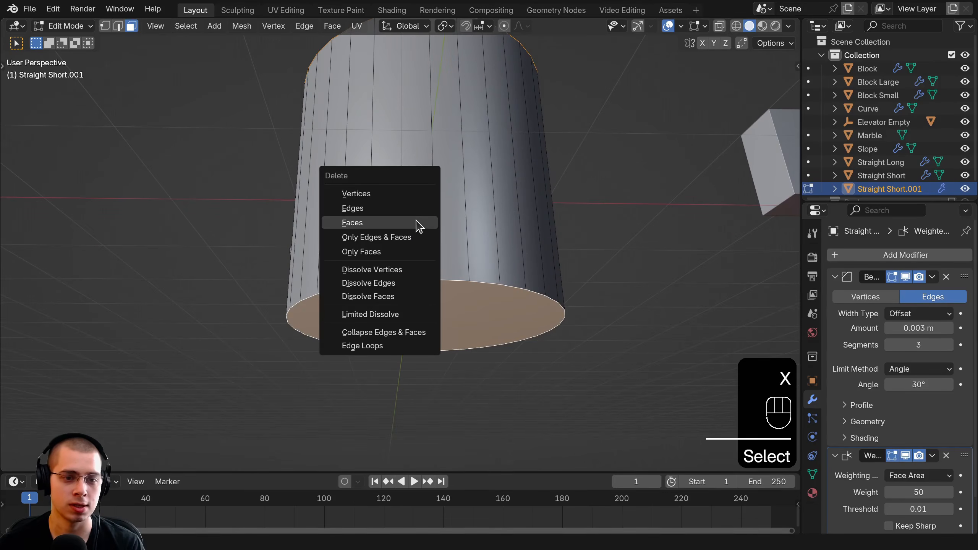
{"action": "left_click", "coordinate": [419, 223]}
Step: Select the whole open cylinder and scale it uniformly to about 0.081
{"action": "middle_click_drag", "start_coordinate": [419, 223], "coordinate": [424, 296]}
{"action": "key", "text": "l"}
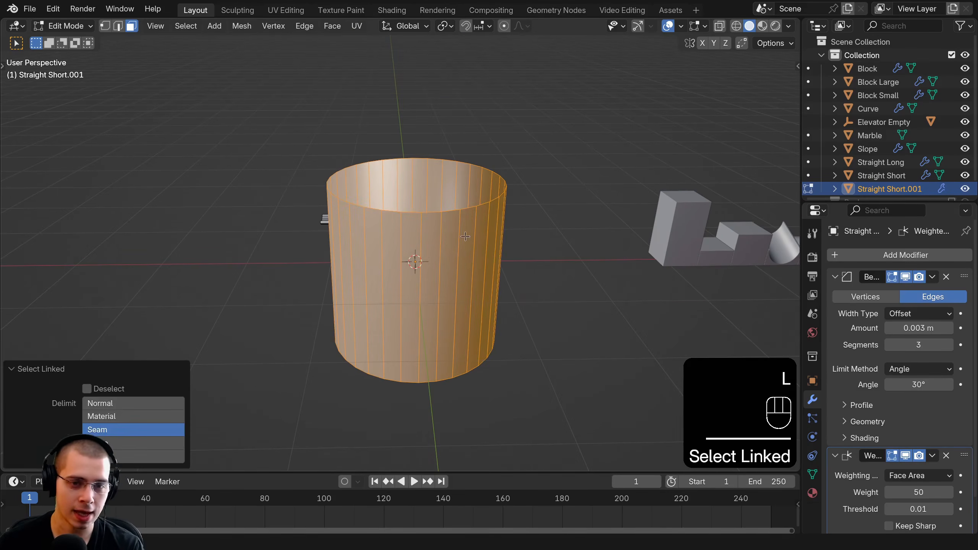
{"action": "middle_click_drag", "start_coordinate": [443, 212], "coordinate": [447, 225]}
{"action": "middle_click_drag", "start_coordinate": [475, 288], "coordinate": [583, 247]}
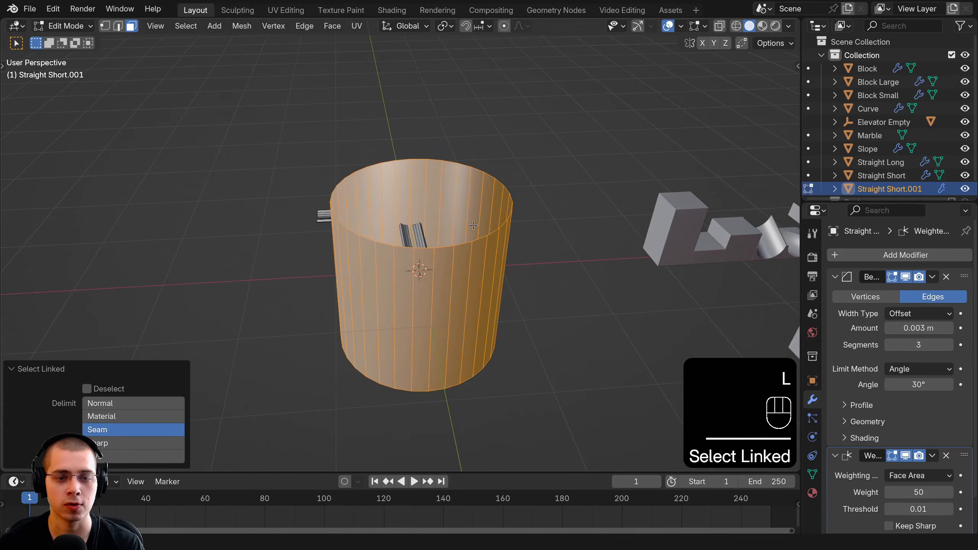
{"action": "scroll", "coordinate": [593, 253], "scroll_direction": "up", "scroll_amount": 3}
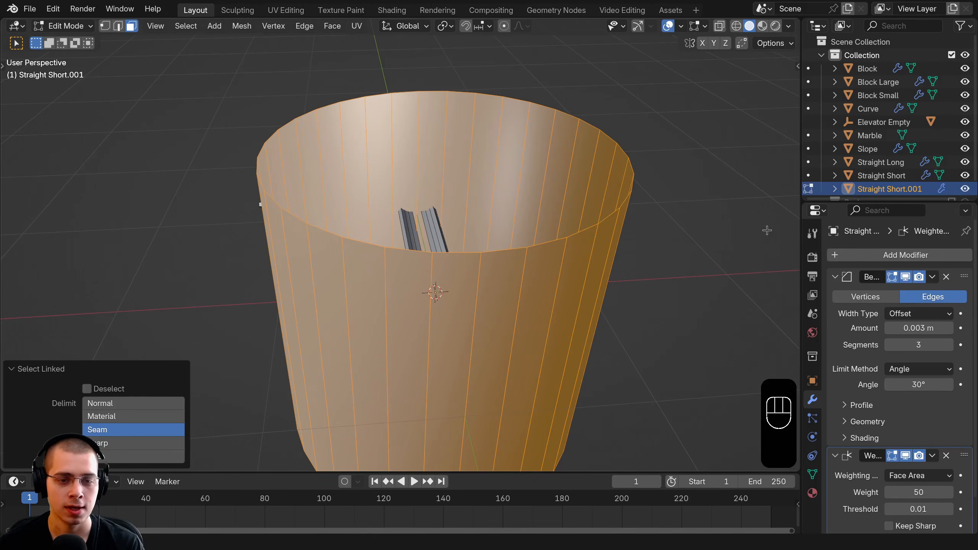
{"action": "scroll", "coordinate": [768, 230], "scroll_direction": "down", "scroll_amount": 5}
{"action": "key", "text": "s"}
{"action": "left_click", "coordinate": [528, 312]}
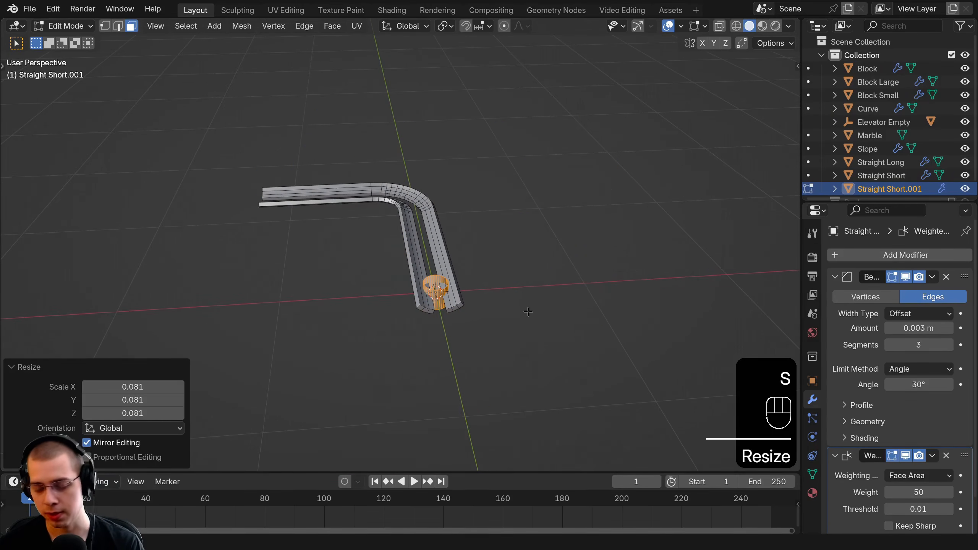
Step: In top view, move the cylinder about 0.093 m along X onto the outer rail
{"action": "key", "text": "KP_7"}
{"action": "scroll", "coordinate": [386, 279], "scroll_direction": "up", "scroll_amount": 5}
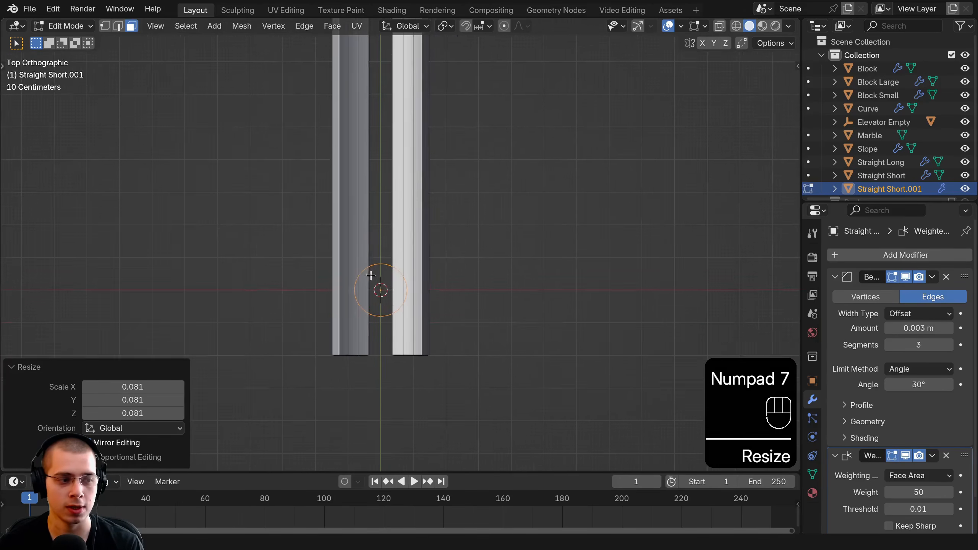
{"action": "scroll", "coordinate": [371, 281], "scroll_direction": "up", "scroll_amount": 4}
{"action": "key", "text": "g"}
{"action": "key", "text": "x"}
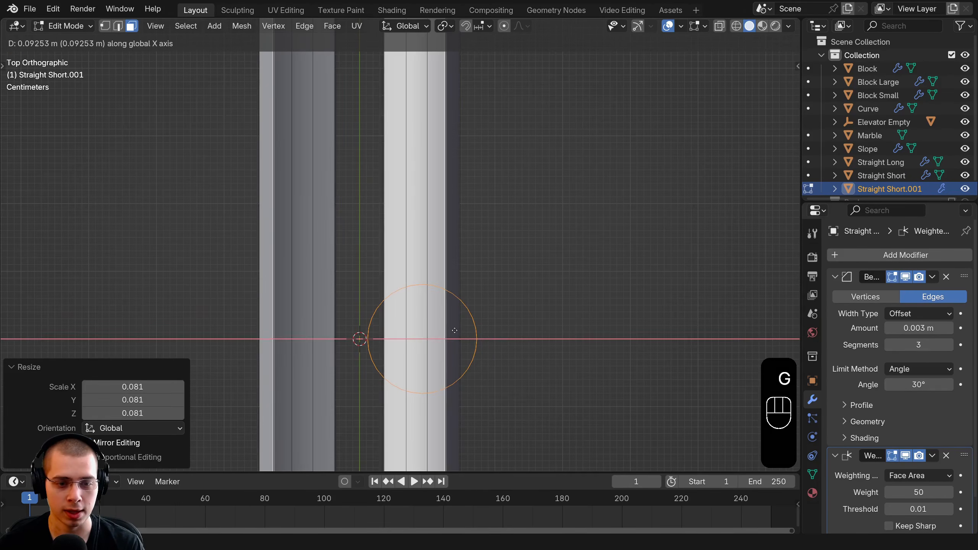
{"action": "left_click", "coordinate": [455, 330]}
Step: Scale the cylinder to about 0.59 to fit the rail's width and shift it slightly by 0.0006 m along X
{"action": "key", "text": "s"}
{"action": "left_click", "coordinate": [484, 338], "text": "shift"}
{"action": "key", "text": "g"}
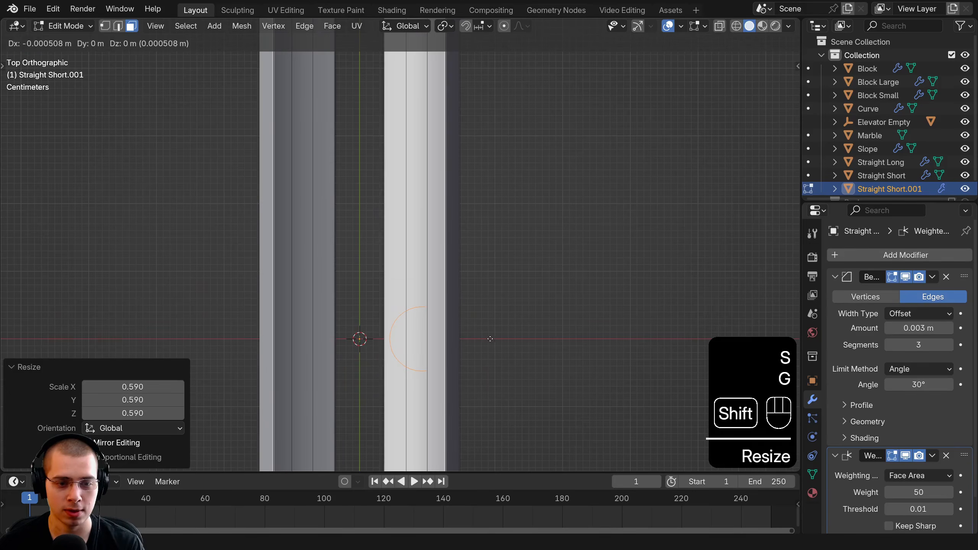
{"action": "left_click", "coordinate": [490, 339]}
Step: In front view, move the cylinder about 0.38 m down and stretch it along Z by about 12.7 times into a post
{"action": "key", "text": "KP_7"}
{"action": "key", "text": "KP_1"}
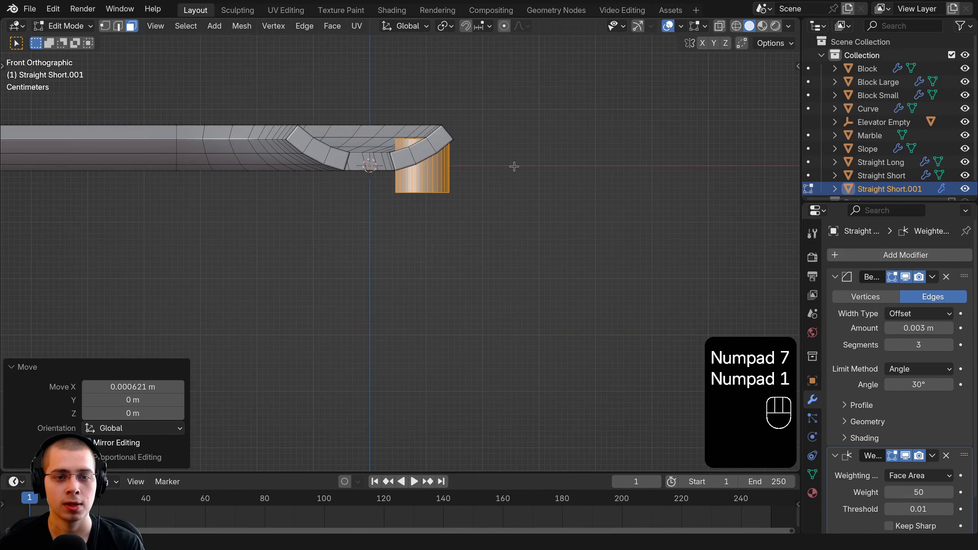
{"action": "key", "text": "g"}
{"action": "left_click", "coordinate": [516, 382]}
{"action": "scroll", "coordinate": [426, 255], "scroll_direction": "down", "scroll_amount": 5}
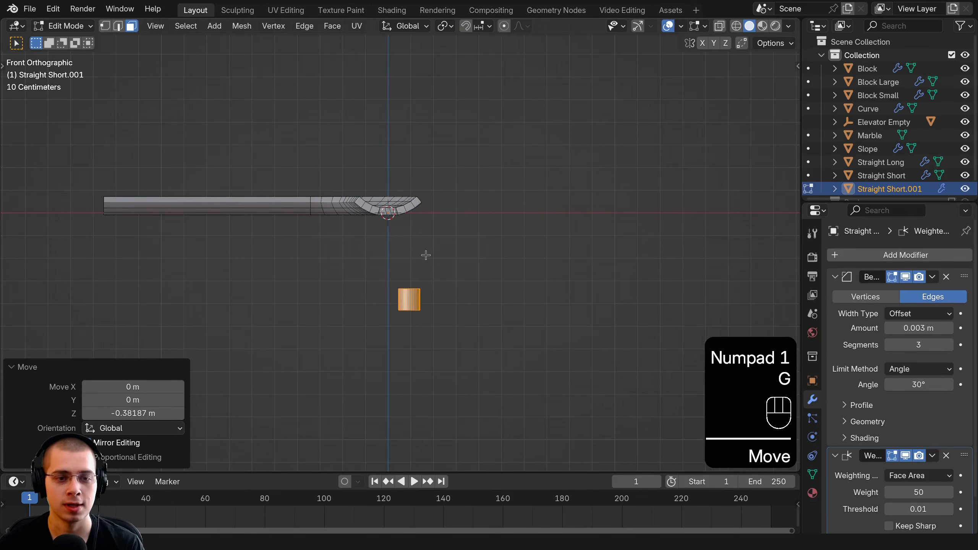
{"action": "key", "text": "s"}
{"action": "key", "text": "z"}
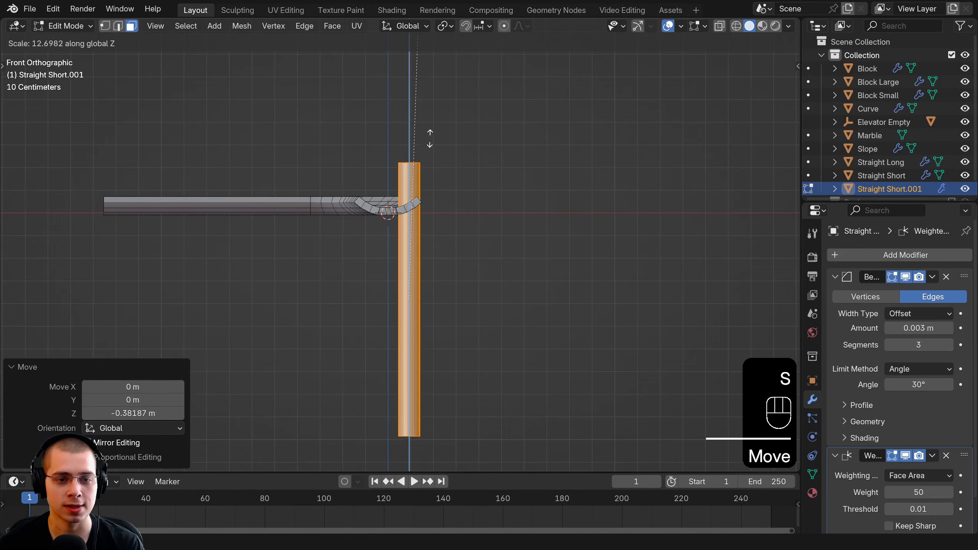
{"action": "left_click", "coordinate": [430, 137]}
Step: Lower the post along Z by about 0.162 m and a further 0.017 m to place its top against the outer rail's underside
{"action": "key", "text": "g"}
{"action": "key", "text": "z"}
{"action": "left_click", "coordinate": [435, 201]}
{"action": "scroll", "coordinate": [435, 201], "scroll_direction": "up", "scroll_amount": 5}
{"action": "mouse_move", "coordinate": [435, 201]}
{"action": "middle_mouse_down"}
{"action": "mouse_move", "coordinate": [463, 166]}
{"action": "mouse_move", "coordinate": [435, 208]}
{"action": "middle_mouse_up"}
{"action": "middle_click_drag", "start_coordinate": [388, 170], "coordinate": [405, 188]}
{"action": "key", "text": "g"}
{"action": "key", "text": "z"}
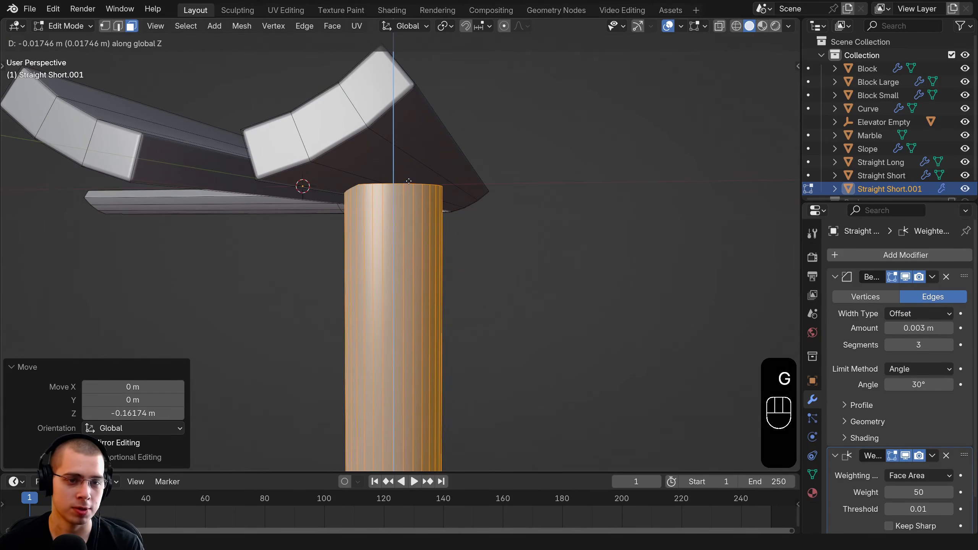
{"action": "left_click", "coordinate": [409, 181]}
{"action": "middle_click_drag", "start_coordinate": [358, 186], "coordinate": [353, 212]}
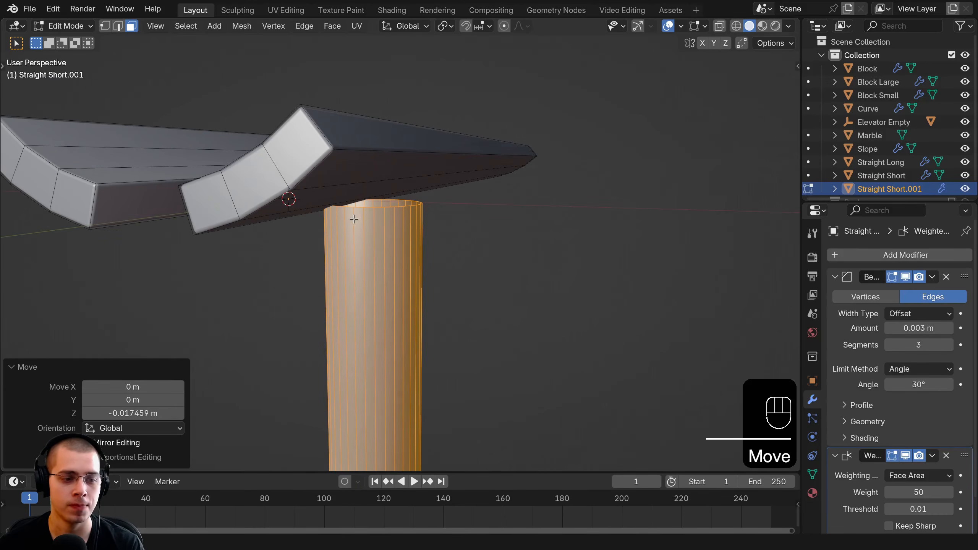
Step: Enable proportional editing and, in vertex selection mode, select a vertex on the front of the post's top rim
{"action": "left_click", "coordinate": [503, 27]}
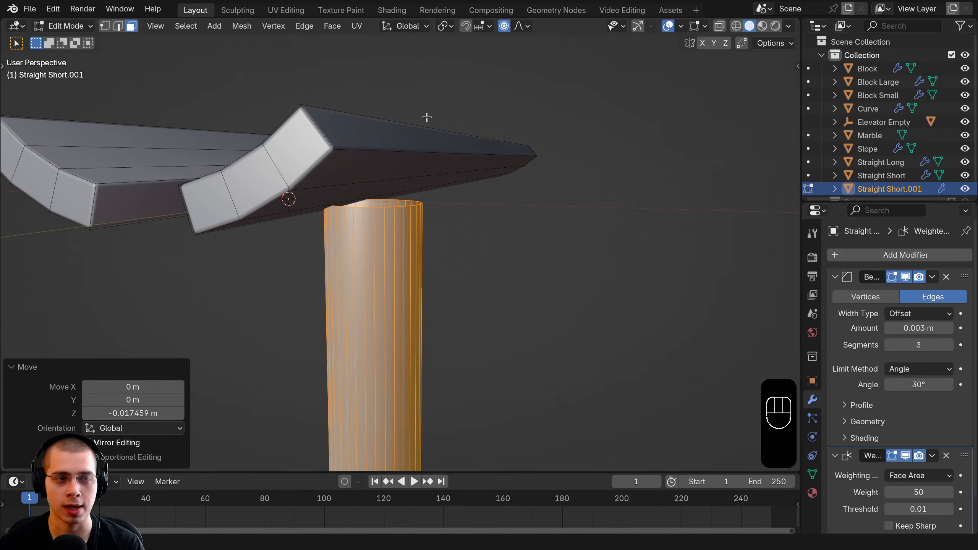
{"action": "left_click", "coordinate": [104, 28]}
{"action": "middle_click_drag", "start_coordinate": [391, 157], "coordinate": [374, 239]}
{"action": "left_click", "coordinate": [364, 246]}
{"action": "key", "text": "g"}
{"action": "key", "text": "z"}
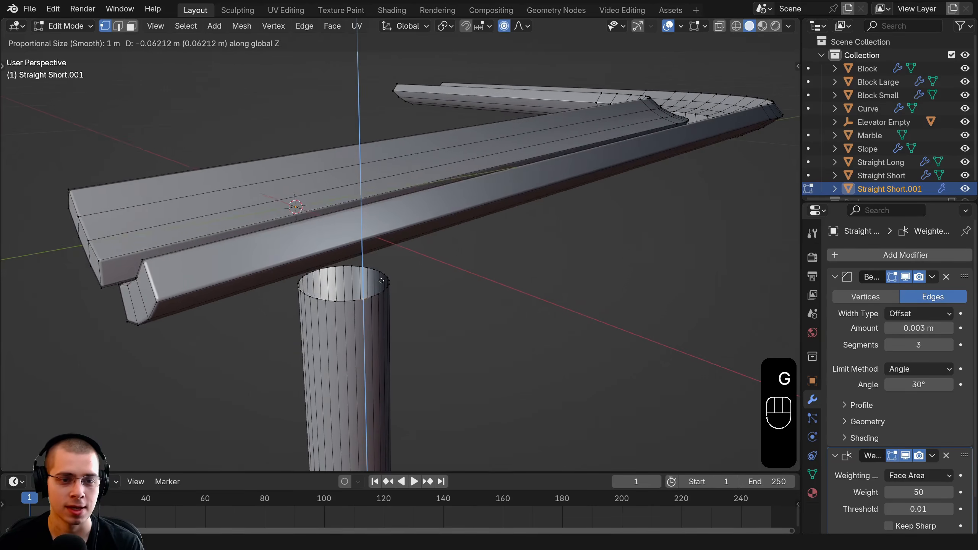
{"action": "right_click", "coordinate": [368, 257]}
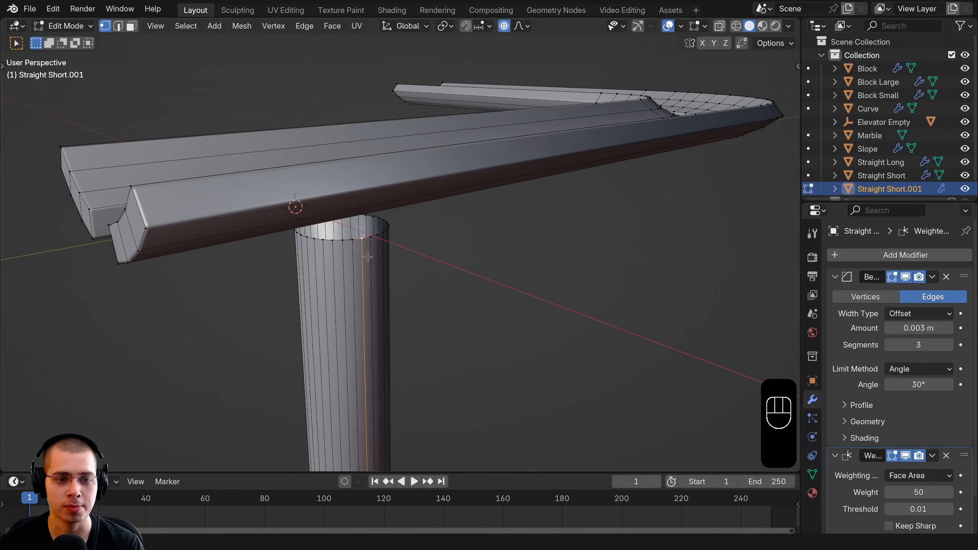
Step: Limit proportional editing to connected geometry and raise the post's top-rim vertex about 0.015 m along Z with a proportional size of about 0.18 m
{"action": "left_click", "coordinate": [516, 26]}
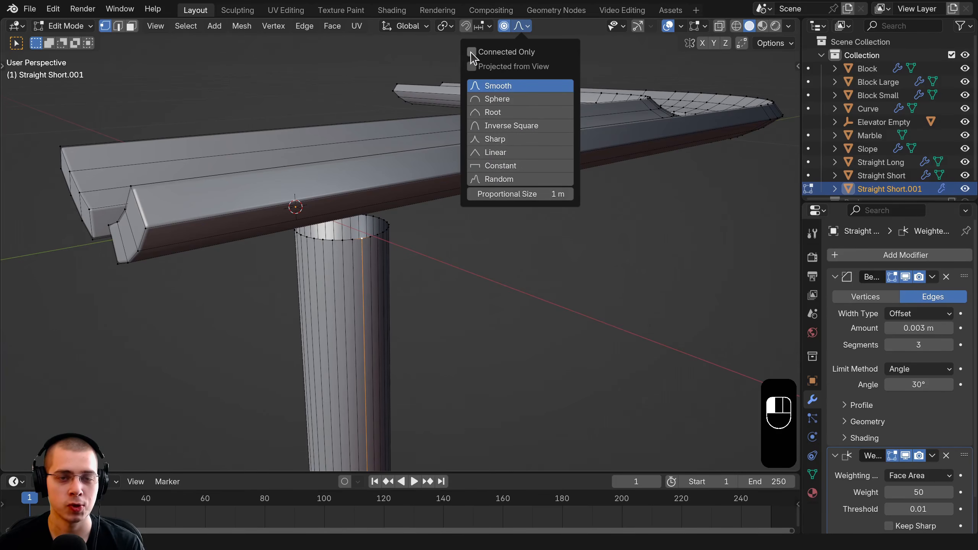
{"action": "left_click", "coordinate": [472, 53]}
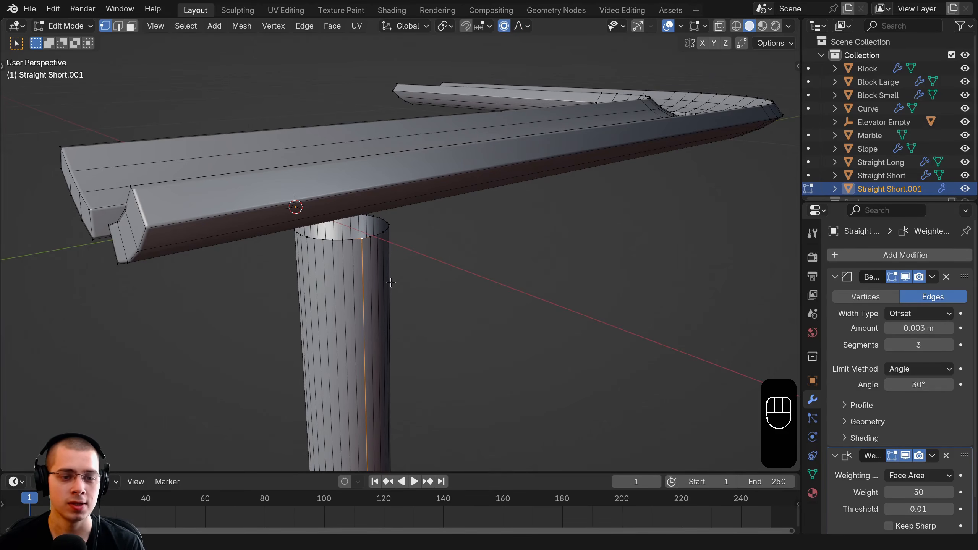
{"action": "middle_click_drag", "start_coordinate": [389, 279], "coordinate": [382, 267]}
{"action": "key", "text": "g"}
{"action": "key", "text": "z"}
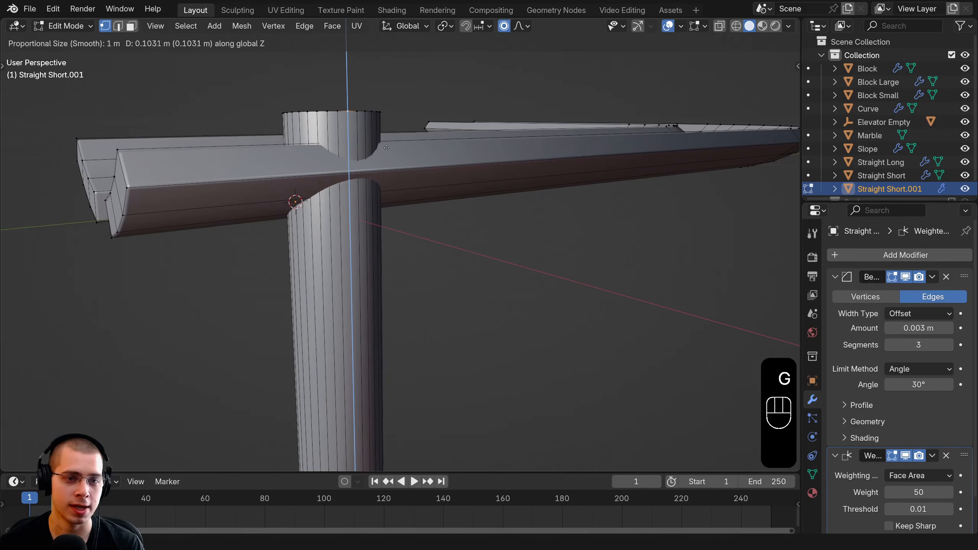
{"action": "scroll", "coordinate": [393, 270], "scroll_direction": "down", "scroll_amount": 9}
{"action": "scroll", "coordinate": [399, 285], "scroll_direction": "down", "scroll_amount": 5}
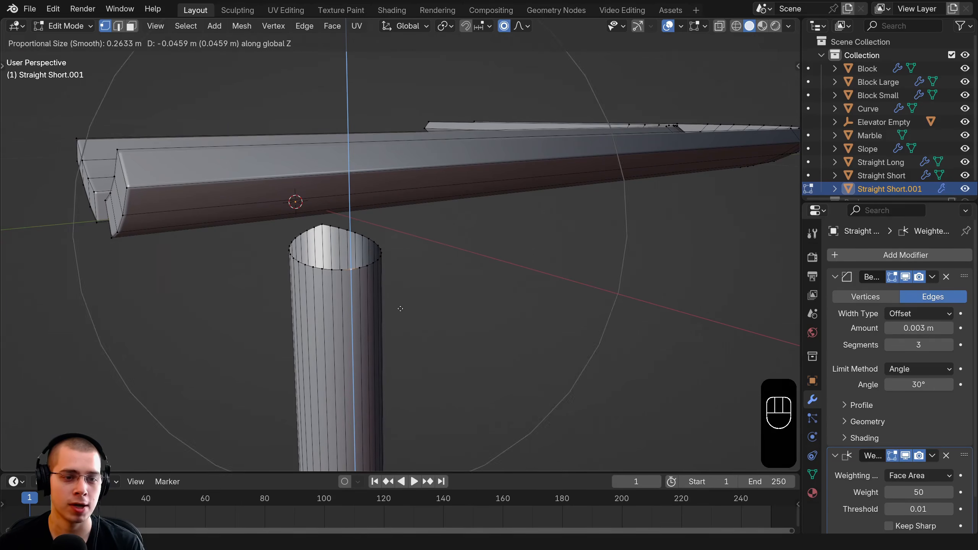
{"action": "scroll", "coordinate": [397, 270], "scroll_direction": "down", "scroll_amount": 7}
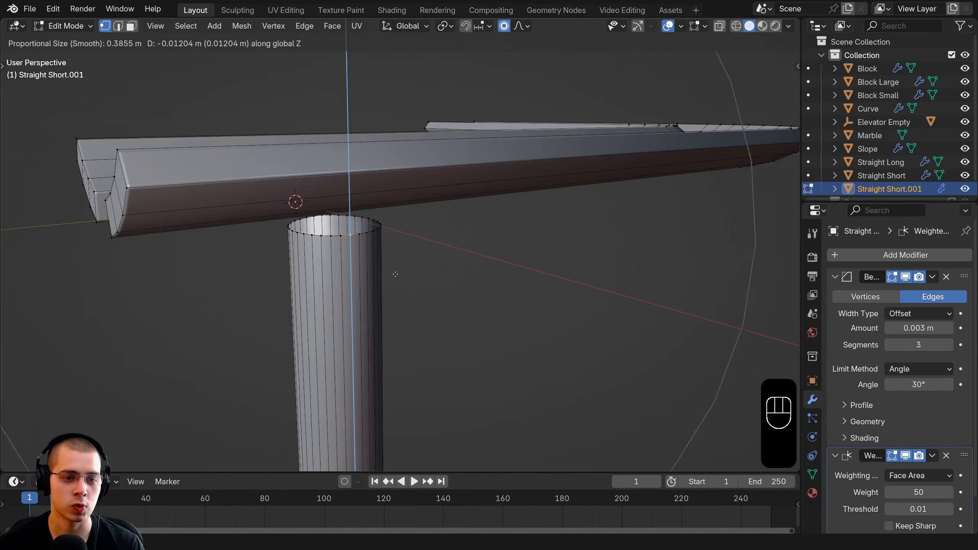
{"action": "scroll", "coordinate": [395, 247], "scroll_direction": "up", "scroll_amount": 3}
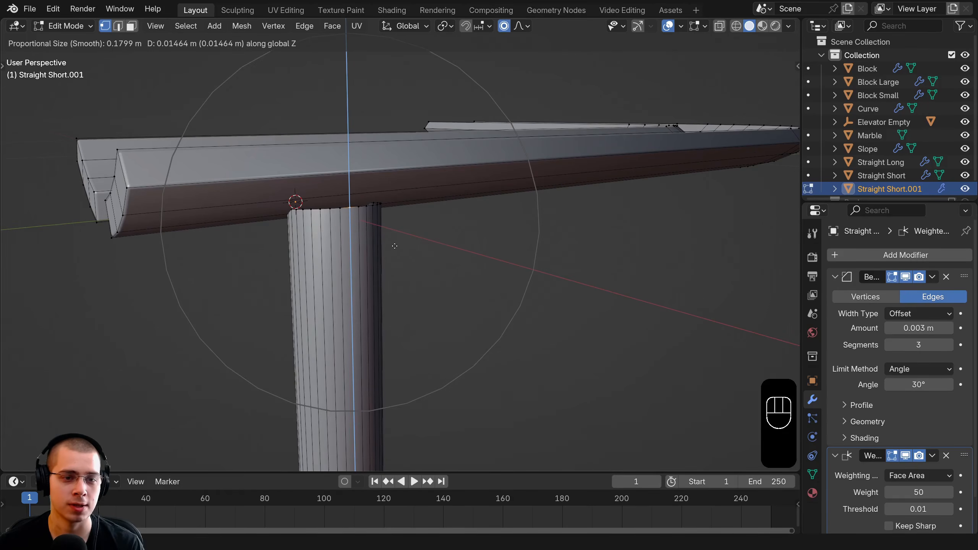
Step: Raise the selected vertices on the pillar's top about 0.048 m along Z with smooth proportional editing, size about 0.123
{"action": "scroll", "coordinate": [395, 243], "scroll_direction": "down", "scroll_amount": 5}
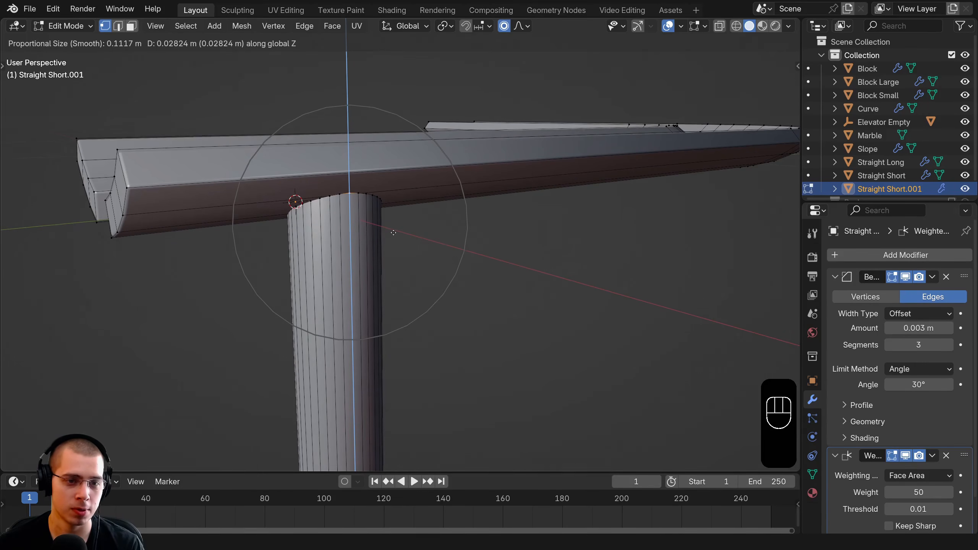
{"action": "scroll", "coordinate": [392, 219], "scroll_direction": "up", "scroll_amount": 1}
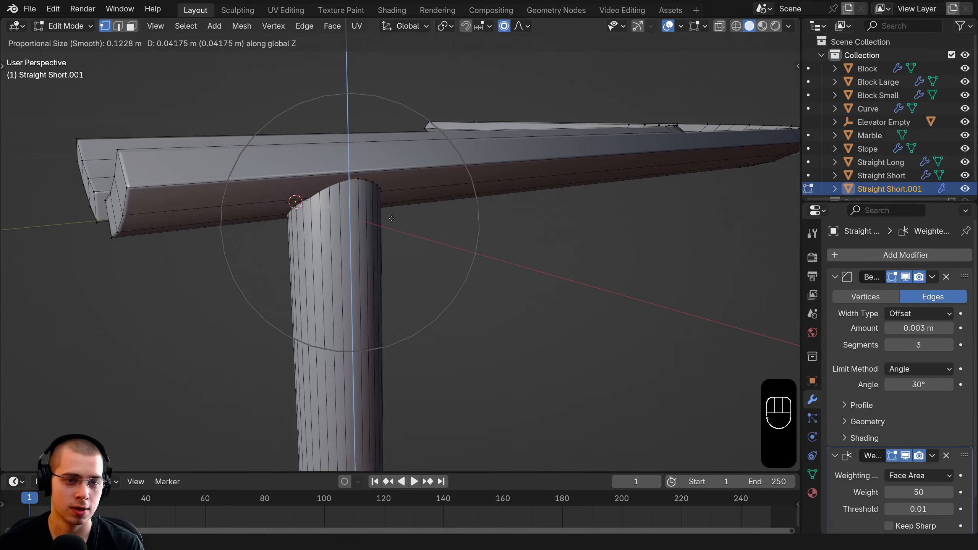
{"action": "left_click", "coordinate": [391, 213]}
{"action": "middle_click_drag", "start_coordinate": [391, 212], "coordinate": [489, 210]}
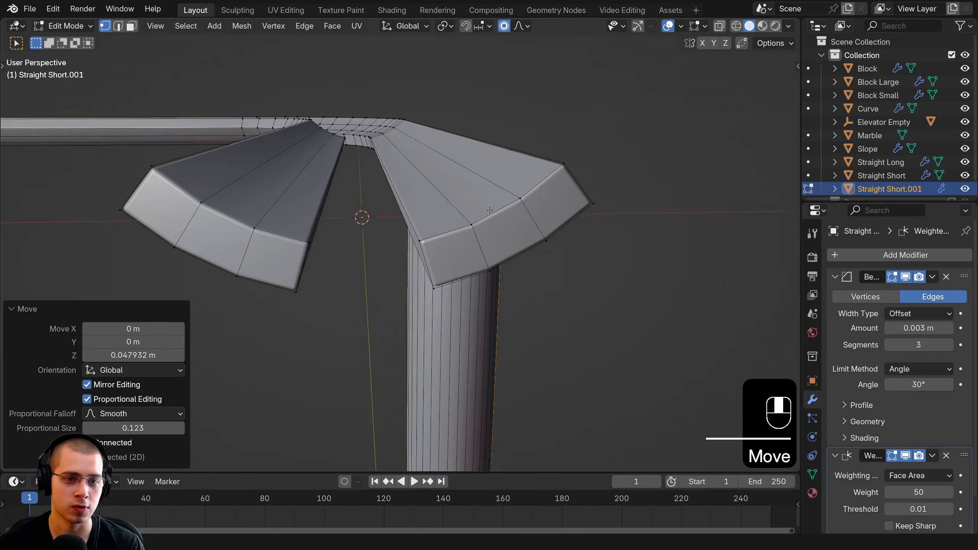
Step: Switch to wireframe shading and fine-tune the pillar's slanted top along the Z axis
{"action": "key", "text": "z"}
{"action": "left_click", "coordinate": [246, 202]}
{"action": "middle_click_drag", "start_coordinate": [246, 201], "coordinate": [396, 204]}
{"action": "key", "text": "g"}
{"action": "key", "text": "z"}
{"action": "left_click", "coordinate": [373, 227]}
Step: Select the whole pillar and duplicate it about -0.198 m along X, placing the copy under the other rail
{"action": "middle_click_drag", "start_coordinate": [473, 175], "coordinate": [413, 401]}
{"action": "scroll", "coordinate": [433, 385], "scroll_direction": "down", "scroll_amount": 3}
{"action": "key", "text": "a"}
{"action": "key", "text": "l"}
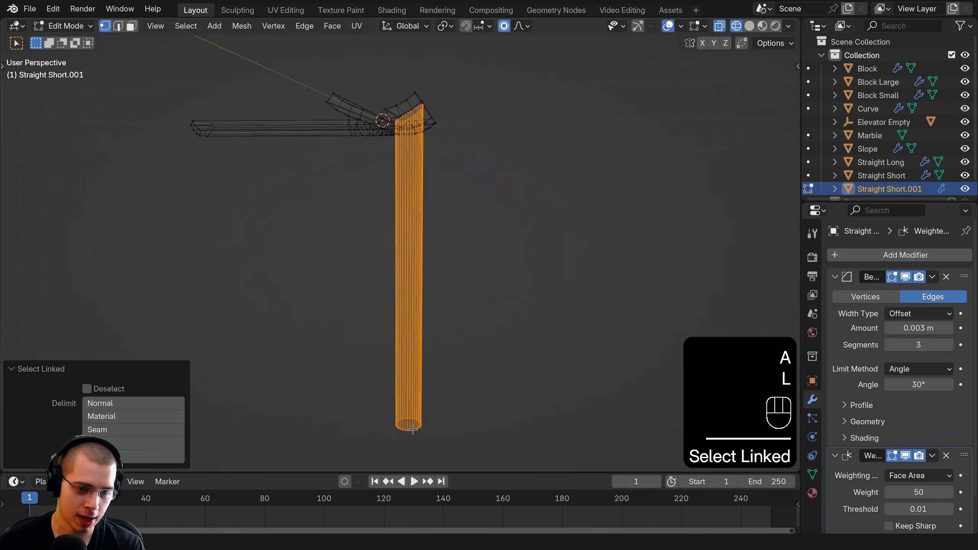
{"action": "middle_click_drag", "start_coordinate": [439, 345], "coordinate": [474, 273]}
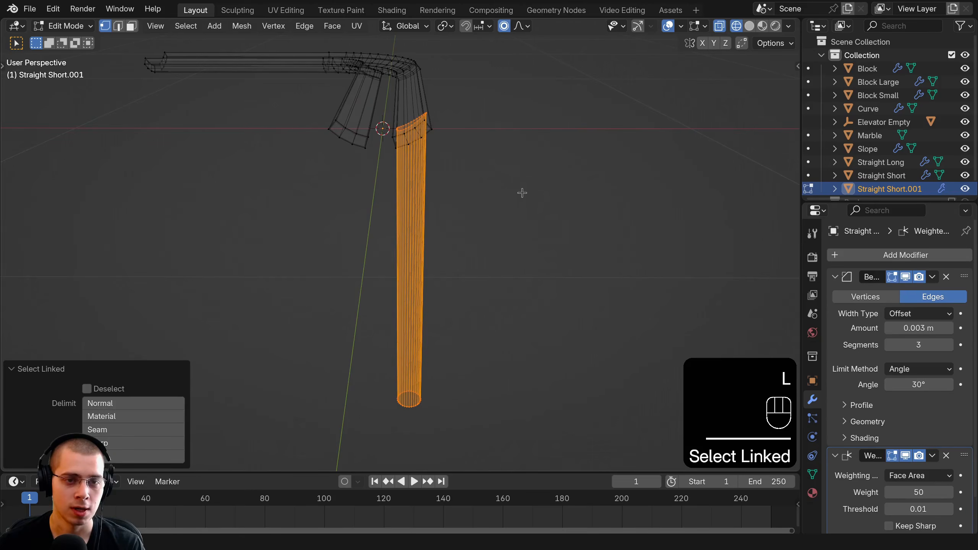
{"action": "key", "text": "shift+d"}
{"action": "key", "text": "x"}
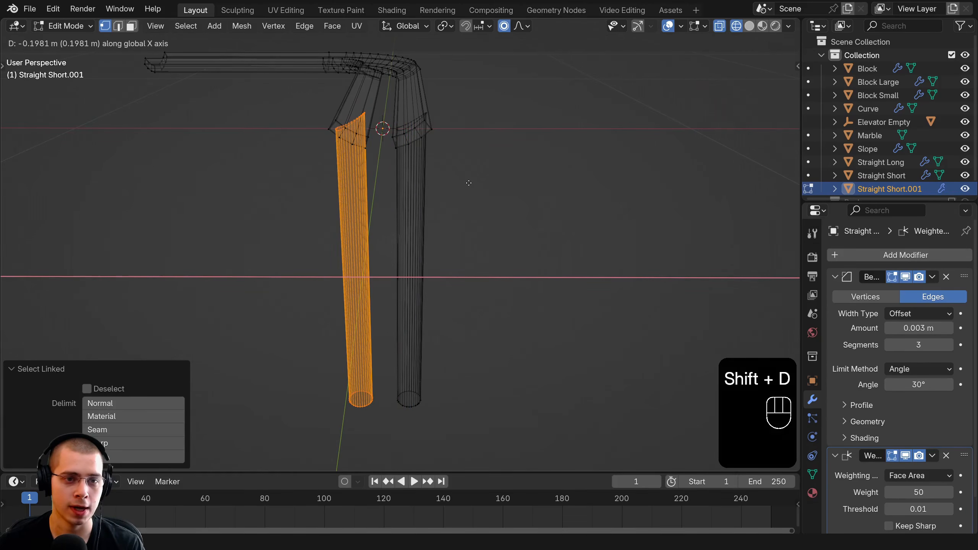
{"action": "left_click", "coordinate": [548, 181]}
Step: Mirror the duplicated pillar by scaling it -1 along X and recalculate its normals in solid shading
{"action": "middle_click_drag", "start_coordinate": [548, 180], "coordinate": [574, 180]}
{"action": "key", "text": "s"}
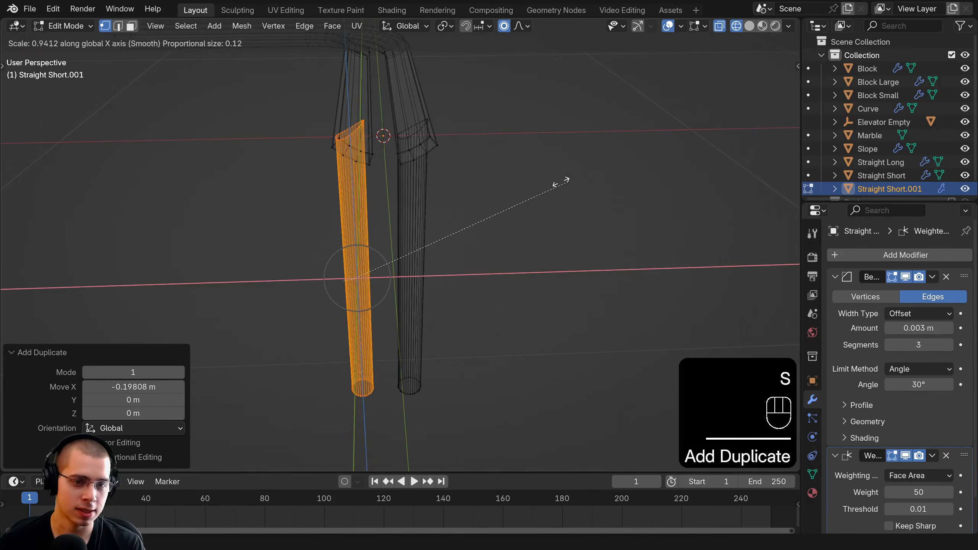
{"action": "type", "text": "-1"}
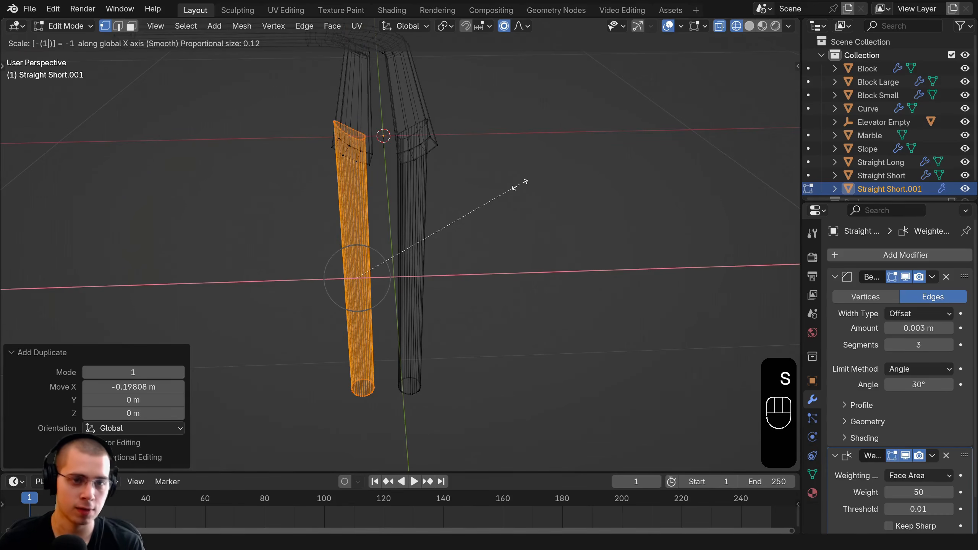
{"action": "left_click", "coordinate": [520, 184]}
{"action": "mouse_move", "coordinate": [439, 173]}
{"action": "middle_mouse_down", "text": "shift"}
{"action": "mouse_move", "coordinate": [354, 276]}
{"action": "mouse_move", "coordinate": [354, 266]}
{"action": "mouse_move", "coordinate": [552, 212]}
{"action": "mouse_move", "coordinate": [507, 234]}
{"action": "mouse_move", "coordinate": [511, 258]}
{"action": "middle_mouse_up", "text": "shift"}
{"action": "key", "text": "shift+z"}
{"action": "key", "text": "shift+n"}
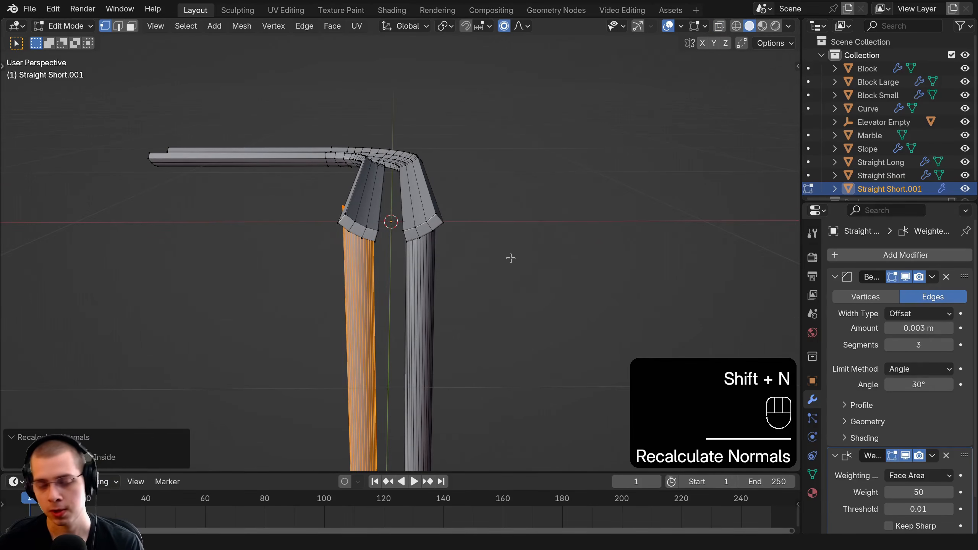
Step: In top wireframe view, move the duplicated pillar sideways to center it under its rail
{"action": "key", "text": "KP_7"}
{"action": "key", "text": "z"}
{"action": "left_click", "coordinate": [404, 260]}
{"action": "middle_click_drag", "start_coordinate": [295, 247], "coordinate": [322, 210], "text": "shift"}
{"action": "scroll", "coordinate": [322, 211], "scroll_direction": "up", "scroll_amount": 5}
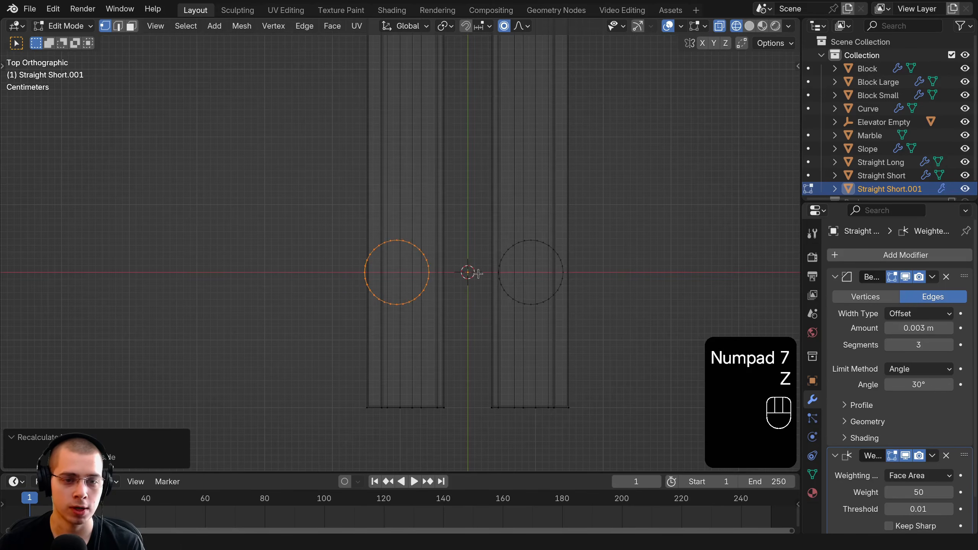
{"action": "key", "text": "g"}
{"action": "left_click", "coordinate": [496, 272]}
Step: In solid shading, nudge the duplicated pillar to fit against the rail's underside and return to Object Mode
{"action": "key", "text": "z"}
{"action": "left_click", "coordinate": [600, 306]}
{"action": "middle_click_drag", "start_coordinate": [600, 306], "coordinate": [478, 169]}
{"action": "key", "text": "g"}
{"action": "middle_click", "coordinate": [565, 221]}
{"action": "left_click", "coordinate": [554, 216]}
{"action": "key", "text": "Tab"}
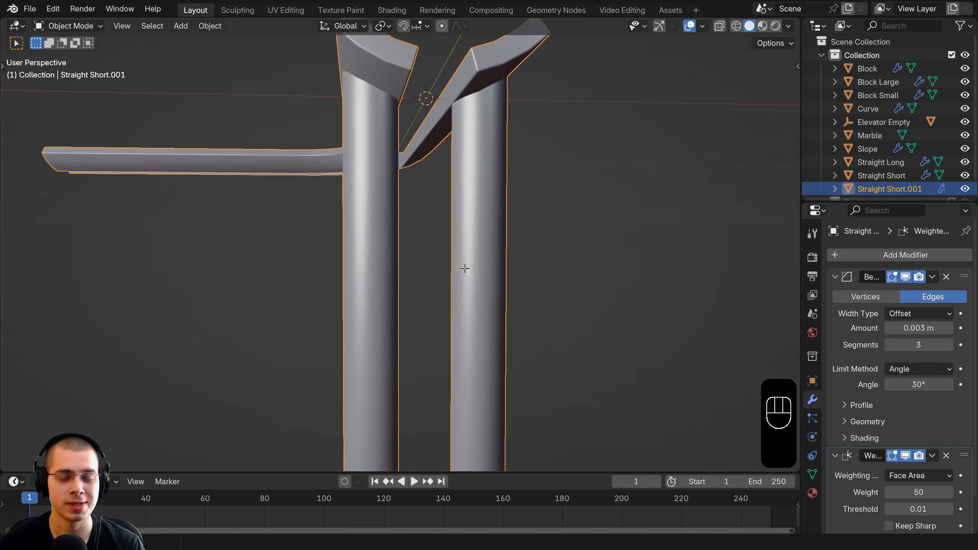
Step: Select both pillars in Edit Mode and turn off proportional editing
{"action": "key", "text": "Tab"}
{"action": "middle_click_drag", "start_coordinate": [464, 269], "coordinate": [443, 249]}
{"action": "middle_click_drag", "start_coordinate": [443, 249], "coordinate": [437, 278], "text": "shift"}
{"action": "scroll", "coordinate": [437, 278], "scroll_direction": "down", "scroll_amount": 2}
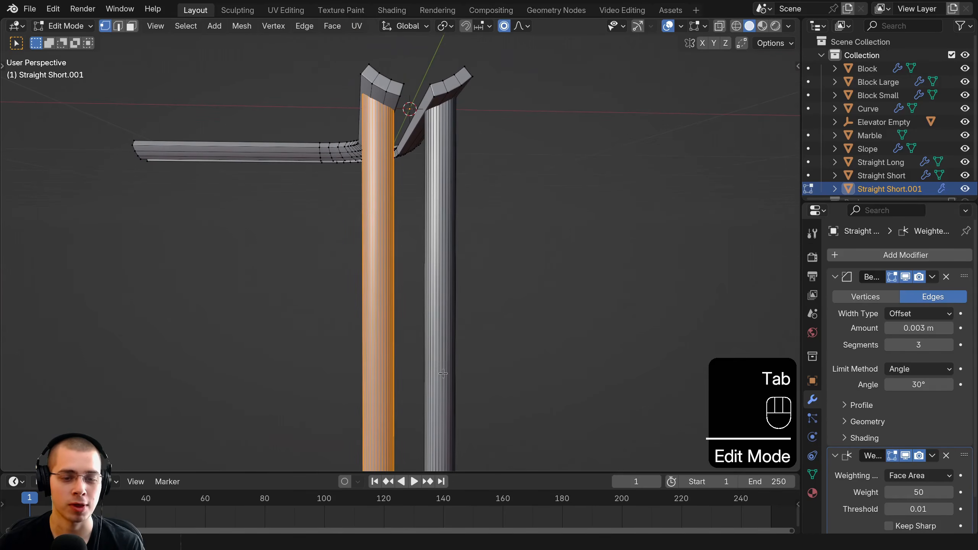
{"action": "middle_click_drag", "start_coordinate": [429, 190], "coordinate": [428, 128], "text": "shift"}
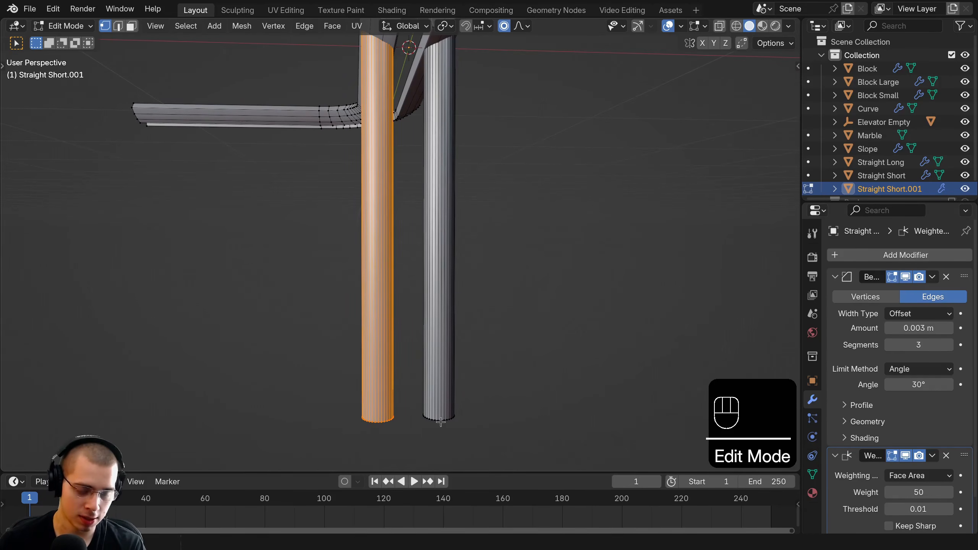
{"action": "key", "text": "l"}
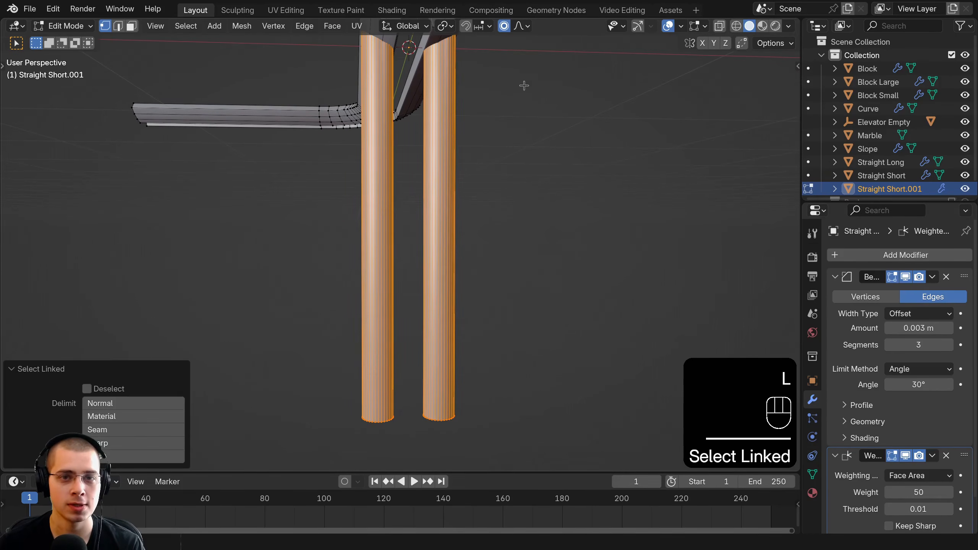
{"action": "left_click", "coordinate": [506, 28]}
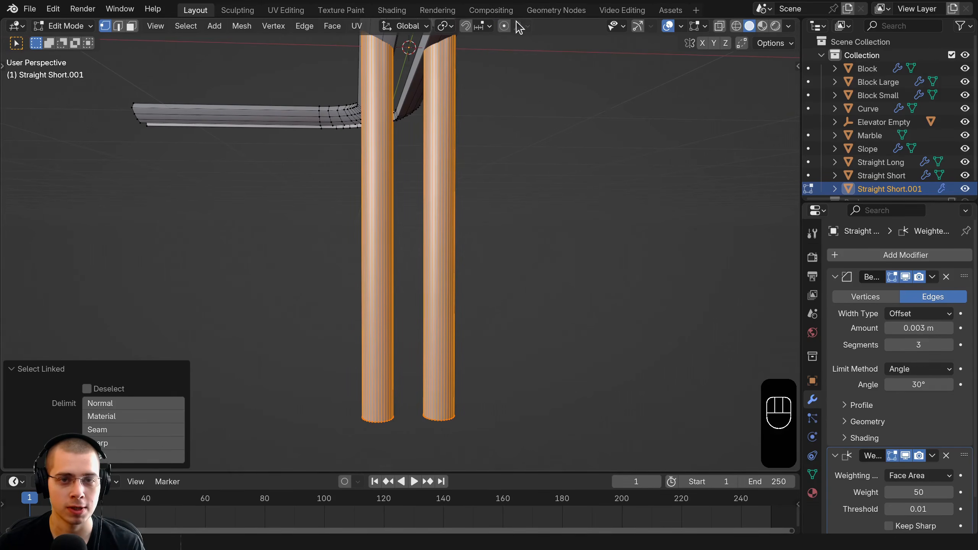
Step: Using Individual Origins as the pivot, thin both pillars to a scale of about 0.709 in X and Y, leaving Z out
{"action": "left_click", "coordinate": [448, 27]}
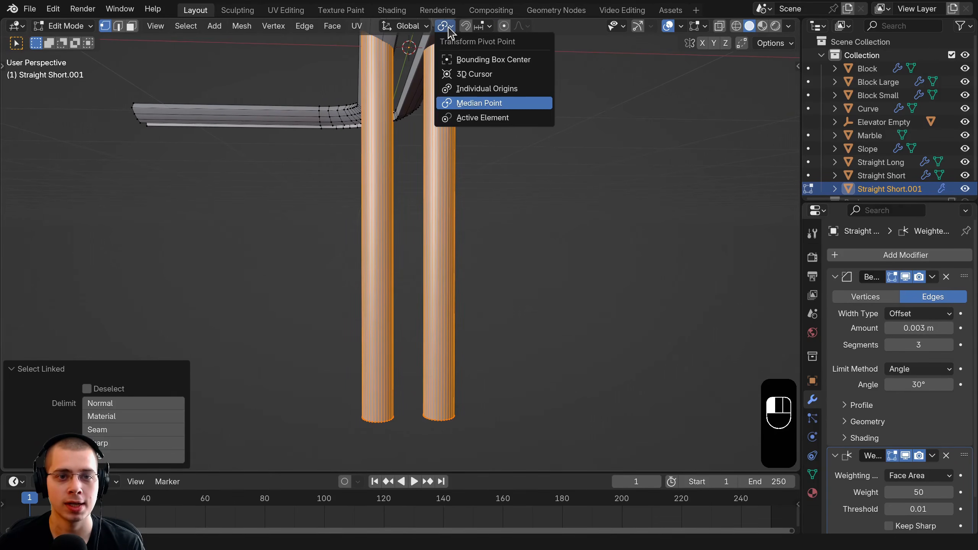
{"action": "left_click", "coordinate": [472, 92]}
{"action": "middle_click_drag", "start_coordinate": [470, 99], "coordinate": [488, 100], "text": "shift"}
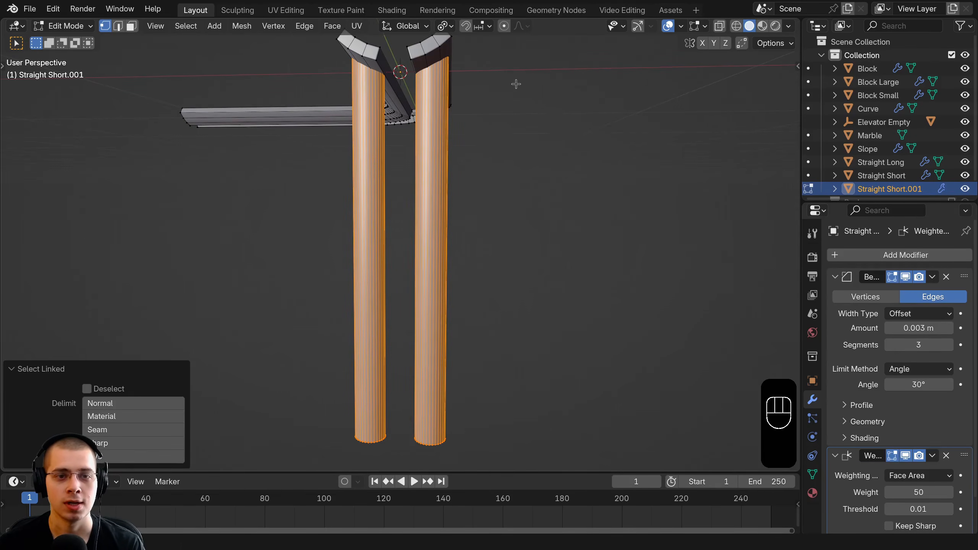
{"action": "key", "text": "s"}
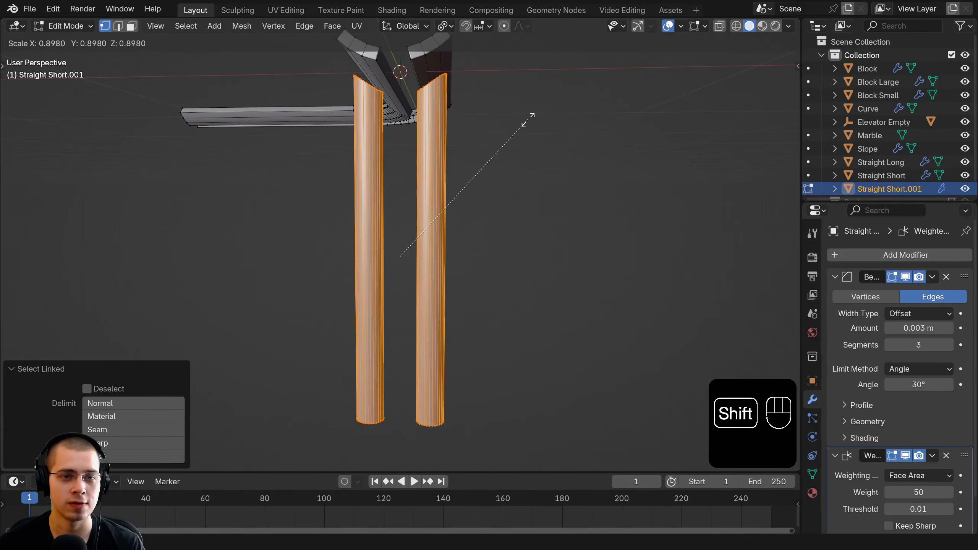
{"action": "key", "text": "shift+z"}
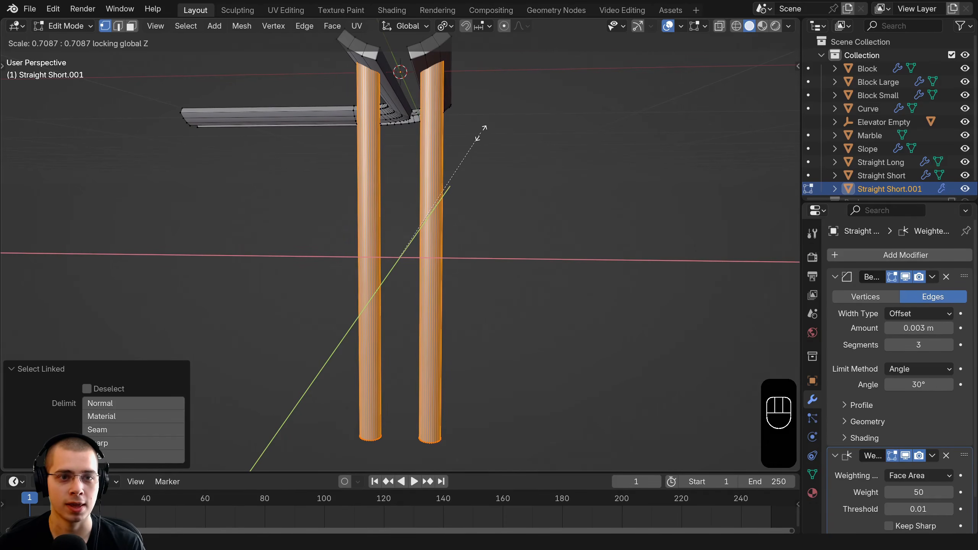
{"action": "left_click", "coordinate": [481, 133]}
Step: Set the transform pivot point back to Median Point
{"action": "middle_click_drag", "start_coordinate": [481, 133], "coordinate": [541, 142]}
{"action": "left_click", "coordinate": [444, 26]}
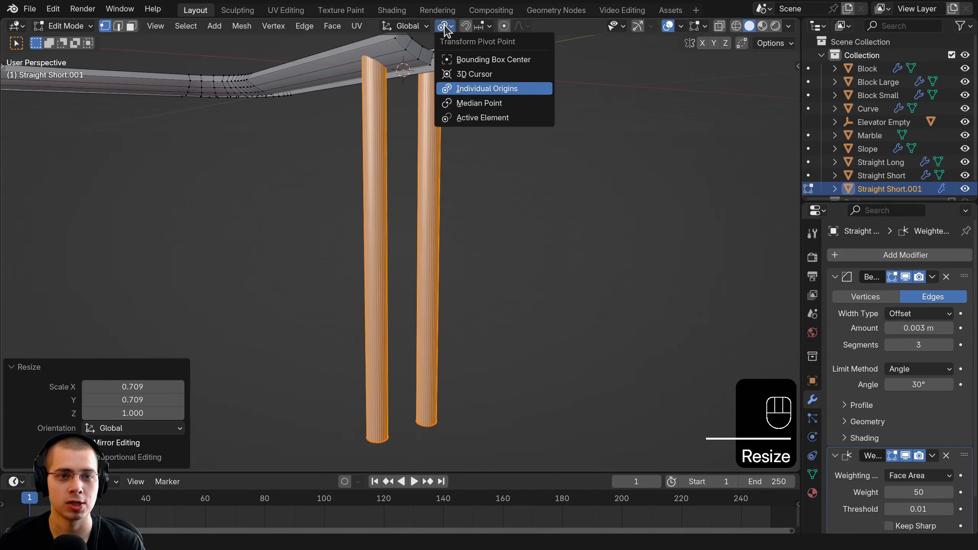
{"action": "left_click", "coordinate": [465, 105]}
{"action": "middle_click_drag", "start_coordinate": [435, 196], "coordinate": [504, 251]}
{"action": "key", "text": "Tab"}
{"action": "key", "text": "Tab"}
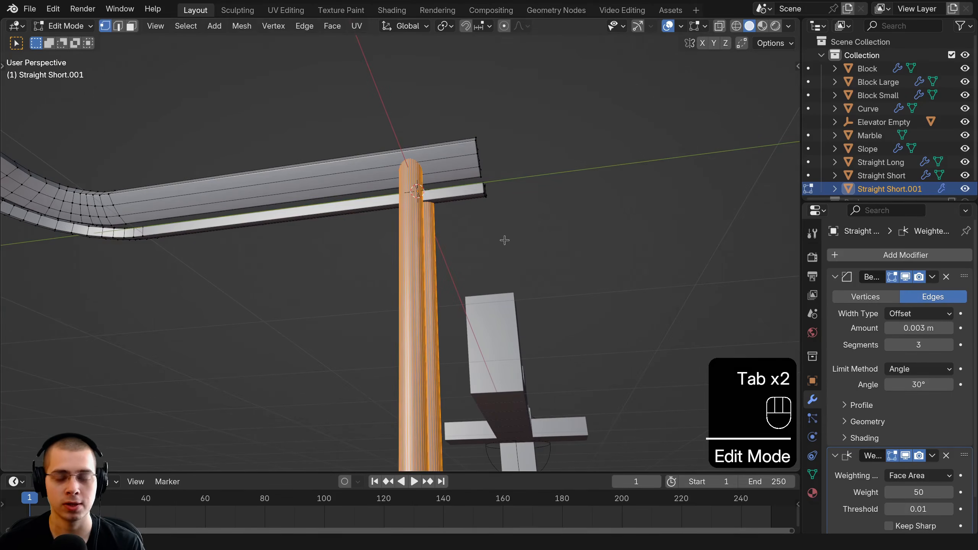
Step: In top wireframe view, move both pillars about -0.164 m along Y, close to the track's end
{"action": "key", "text": "KP_7"}
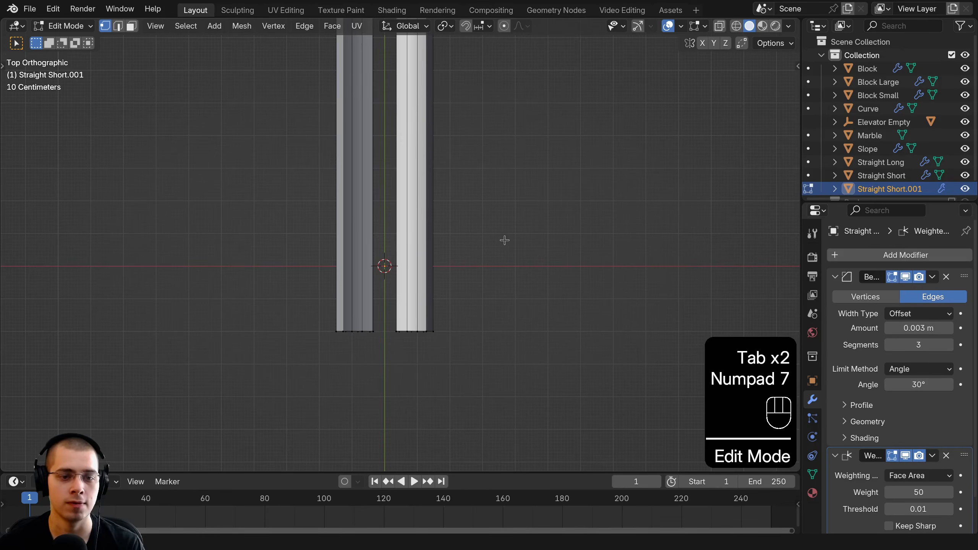
{"action": "key", "text": "z"}
{"action": "middle_click_drag", "start_coordinate": [310, 277], "coordinate": [319, 241], "text": "shift"}
{"action": "scroll", "coordinate": [347, 216], "scroll_direction": "up", "scroll_amount": 4}
{"action": "key", "text": "g"}
{"action": "key", "text": "y"}
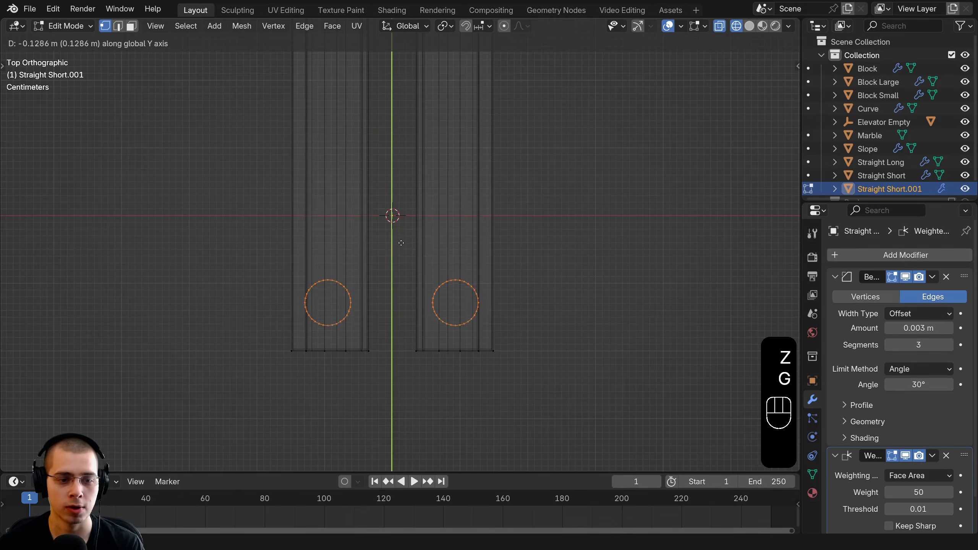
{"action": "left_click", "coordinate": [402, 260]}
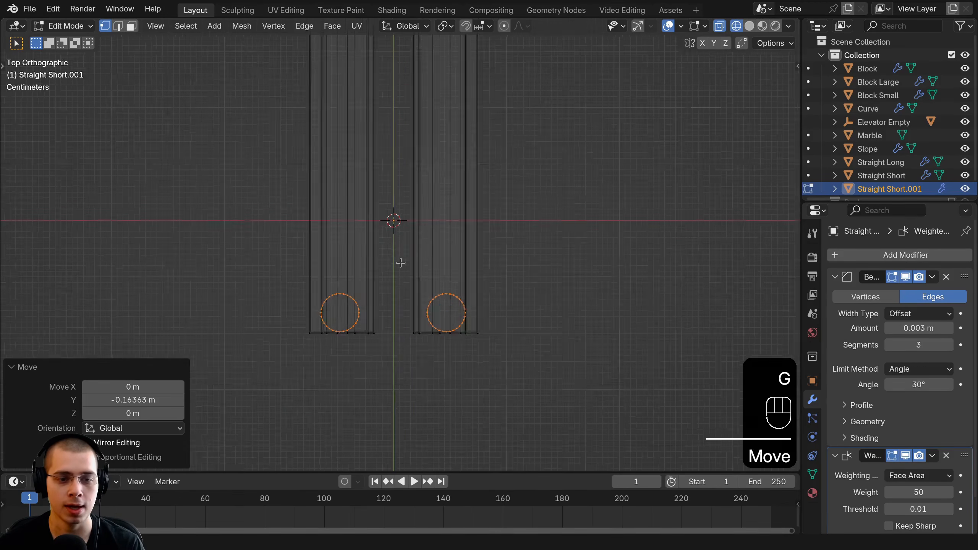
Step: Duplicate the pillar pair to the far end of the track beyond the bend and rotate the copy 90° about Z
{"action": "scroll", "coordinate": [402, 259], "scroll_direction": "down", "scroll_amount": 5}
{"action": "key", "text": "shift+d"}
{"action": "left_click", "coordinate": [112, 81]}
{"action": "middle_click_drag", "start_coordinate": [259, 172], "coordinate": [537, 408], "text": "shift"}
{"action": "scroll", "coordinate": [537, 407], "scroll_direction": "up", "scroll_amount": 4}
{"action": "middle_click_drag", "start_coordinate": [537, 408], "coordinate": [352, 212], "text": "shift"}
{"action": "type", "text": "r"}
{"action": "type", "text": "90"}
{"action": "key", "text": "Return"}
Step: Move the rotated pillar pair about -0.005 m in X and -0.035 m in Y to sit under the rail ends
{"action": "key", "text": "g"}
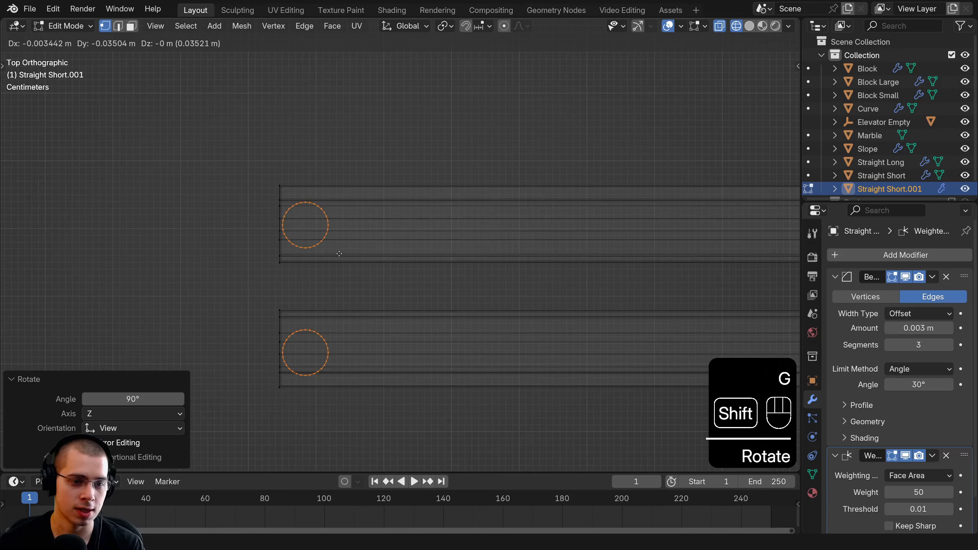
{"action": "left_click", "coordinate": [331, 253]}
{"action": "key", "text": "z"}
{"action": "mouse_move", "coordinate": [495, 273]}
{"action": "middle_mouse_down"}
{"action": "mouse_move", "coordinate": [507, 271]}
{"action": "mouse_move", "coordinate": [559, 160]}
{"action": "middle_mouse_up"}
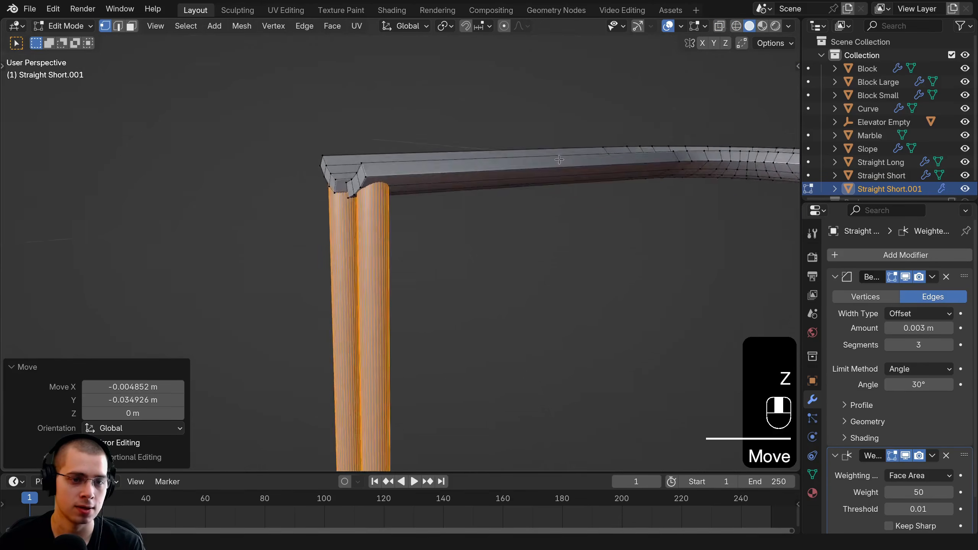
Step: Duplicate the rotated pillar pair about 0.83 m along X, placing the copy just before the track's bend
{"action": "key", "text": "KP_7"}
{"action": "middle_click_drag", "start_coordinate": [583, 225], "coordinate": [443, 185], "text": "shift"}
{"action": "middle_click_drag", "start_coordinate": [709, 388], "coordinate": [621, 339], "text": "shift"}
{"action": "key", "text": "z"}
{"action": "left_click", "coordinate": [185, 207]}
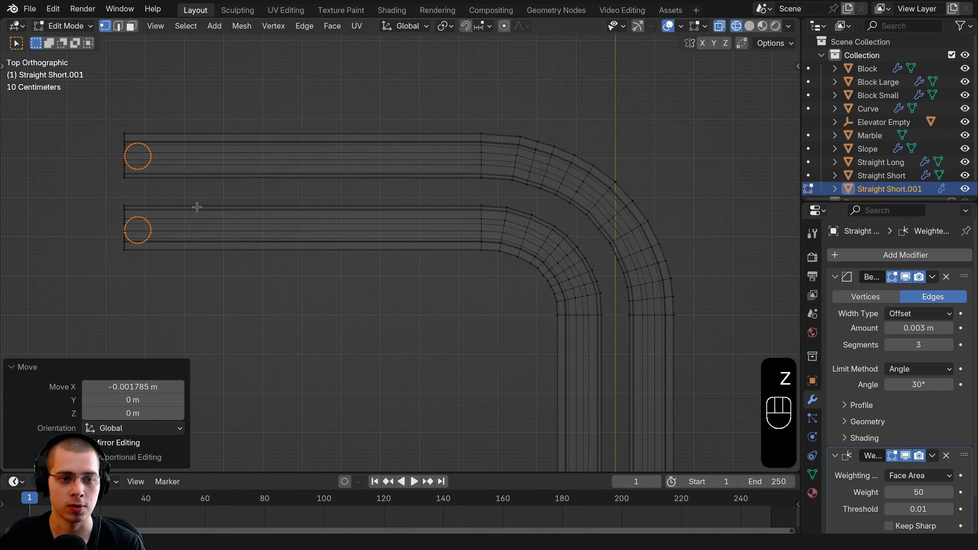
{"action": "key", "text": "shift+d"}
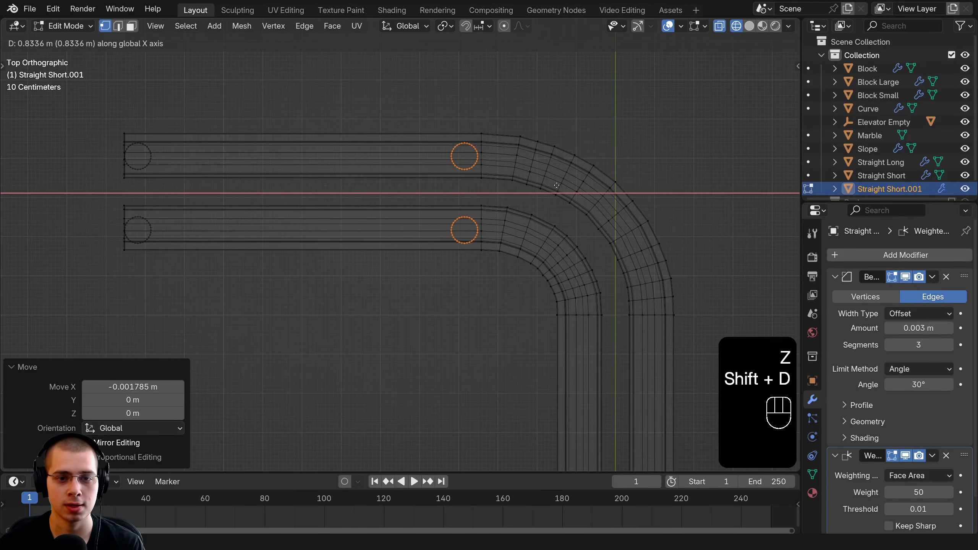
{"action": "left_click", "coordinate": [558, 186]}
Step: Select the two pillars at the near track end and duplicate them along Y to just before the bend
{"action": "scroll", "coordinate": [533, 247], "scroll_direction": "down", "scroll_amount": 4}
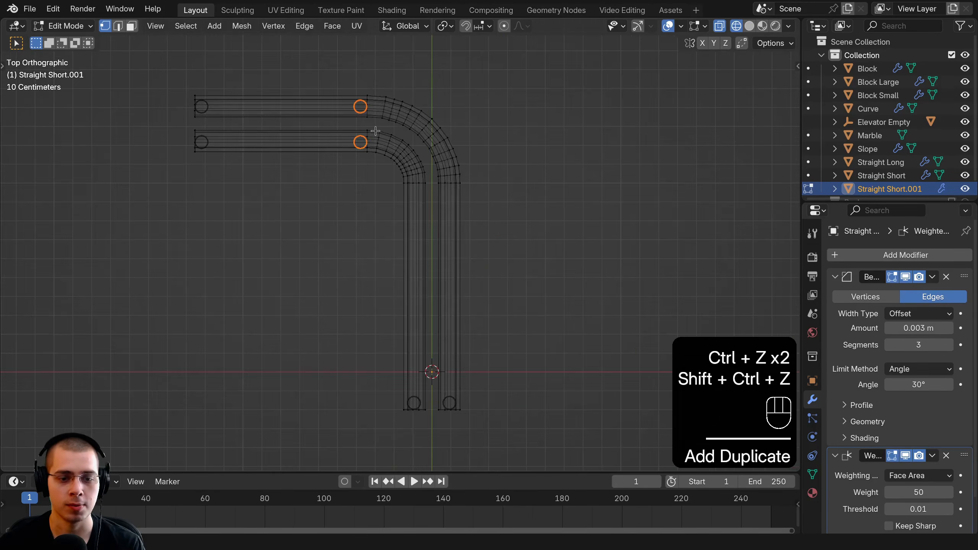
{"action": "key", "text": "a"}
{"action": "middle_click_drag", "start_coordinate": [436, 322], "coordinate": [428, 193], "text": "shift"}
{"action": "scroll", "coordinate": [383, 201], "scroll_direction": "up", "scroll_amount": 7}
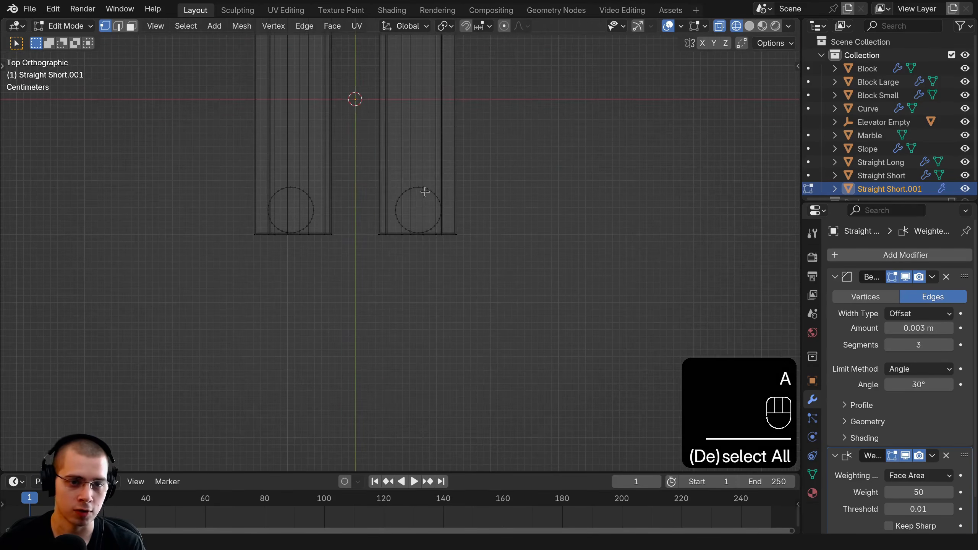
{"action": "key", "text": "l"}
{"action": "key", "text": "l"}
{"action": "scroll", "coordinate": [393, 190], "scroll_direction": "down", "scroll_amount": 6}
{"action": "middle_click_drag", "start_coordinate": [400, 334], "coordinate": [417, 383], "text": "shift"}
{"action": "key", "text": "shift+d"}
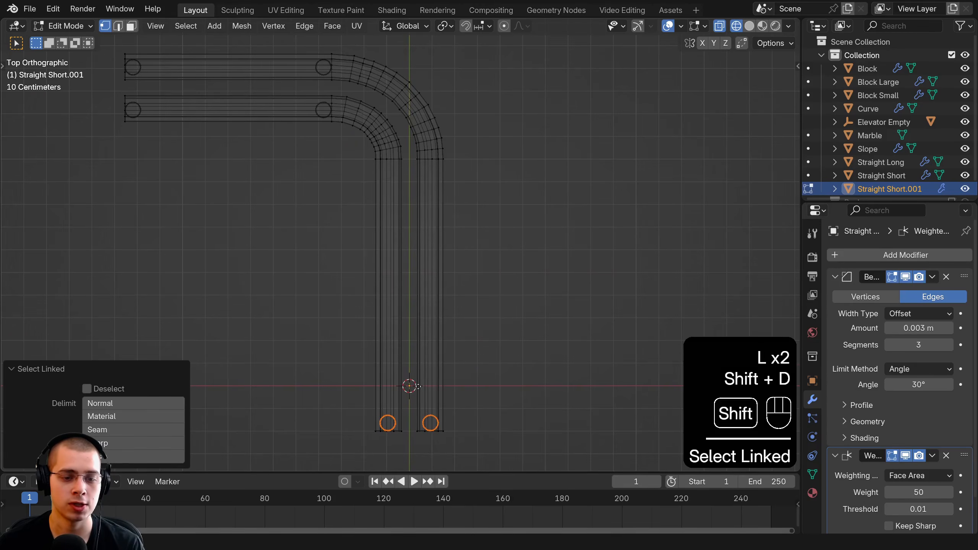
{"action": "middle_click_drag", "start_coordinate": [411, 330], "coordinate": [413, 313]}
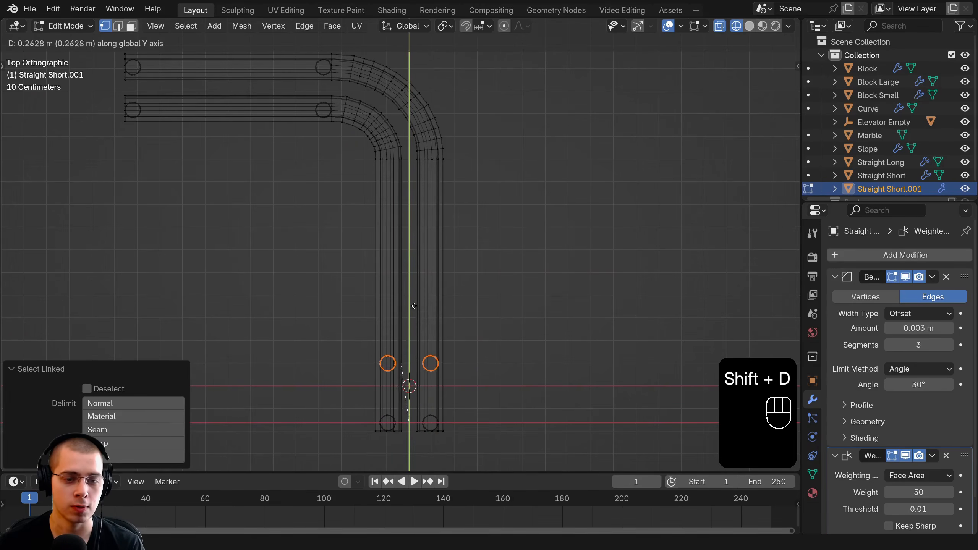
{"action": "left_click", "coordinate": [418, 134]}
Step: Return to solid shading, leave mesh editing and rename the curved rail object as Track
{"action": "key", "text": "z"}
{"action": "key", "text": "Tab"}
{"action": "middle_click_drag", "start_coordinate": [418, 324], "coordinate": [437, 268]}
{"action": "key", "text": "F2"}
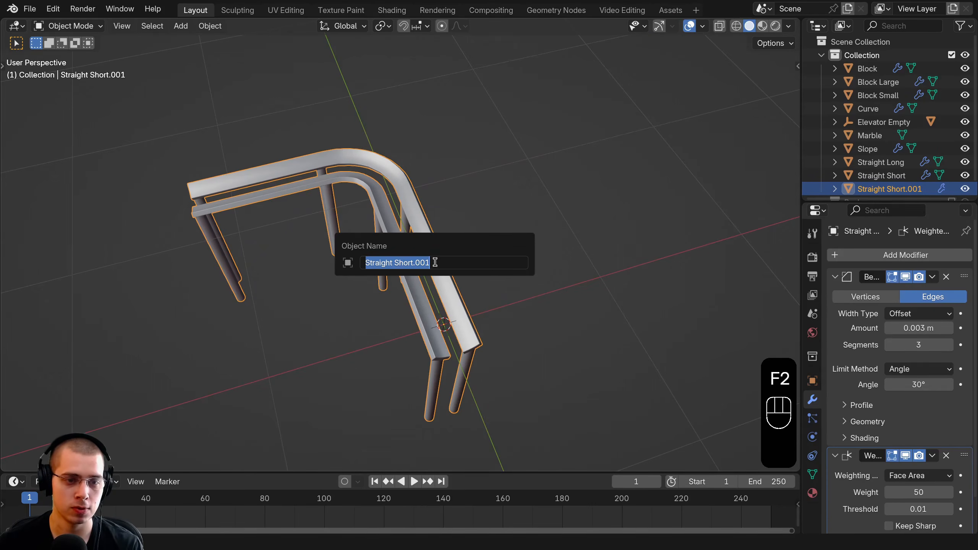
{"action": "key", "text": "BackSpace"}
{"action": "type", "text": "T"}
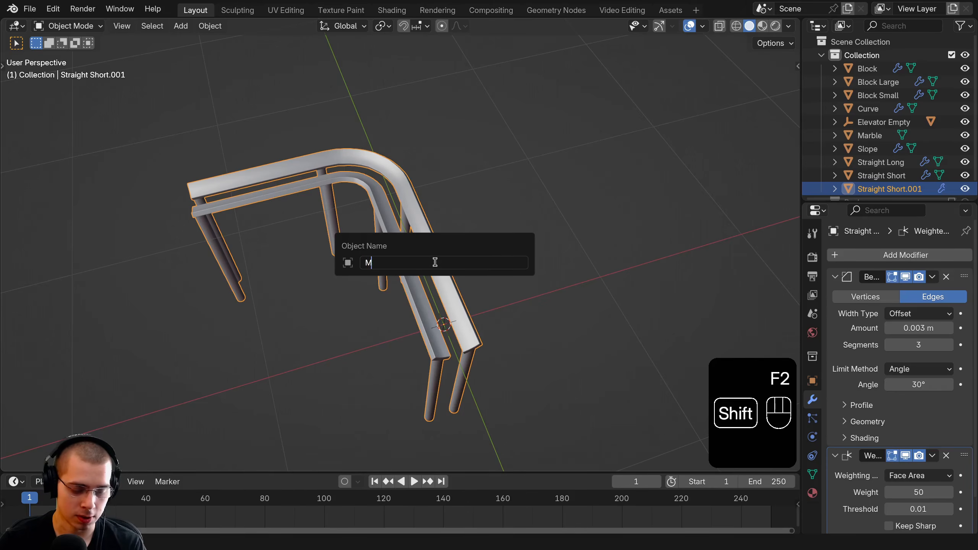
{"action": "key", "text": "BackSpace"}
{"action": "type", "text": "T"}
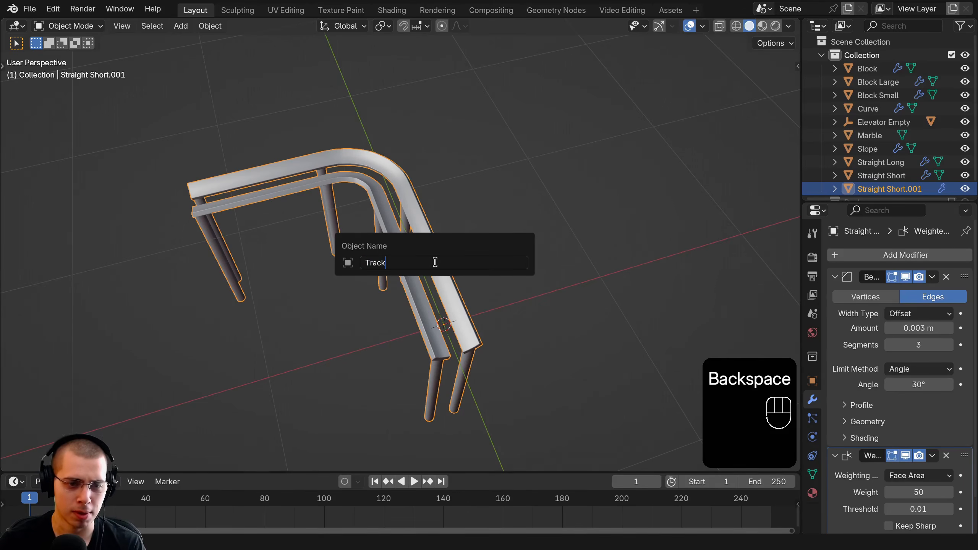
{"action": "type", "text": "rack"}
{"action": "key", "text": "Return"}
Step: Enable snapping and move the Track 2.7 m along X so it stands beside the row of blocks
{"action": "scroll", "coordinate": [371, 328], "scroll_direction": "down", "scroll_amount": 3}
{"action": "key", "text": "KP_7"}
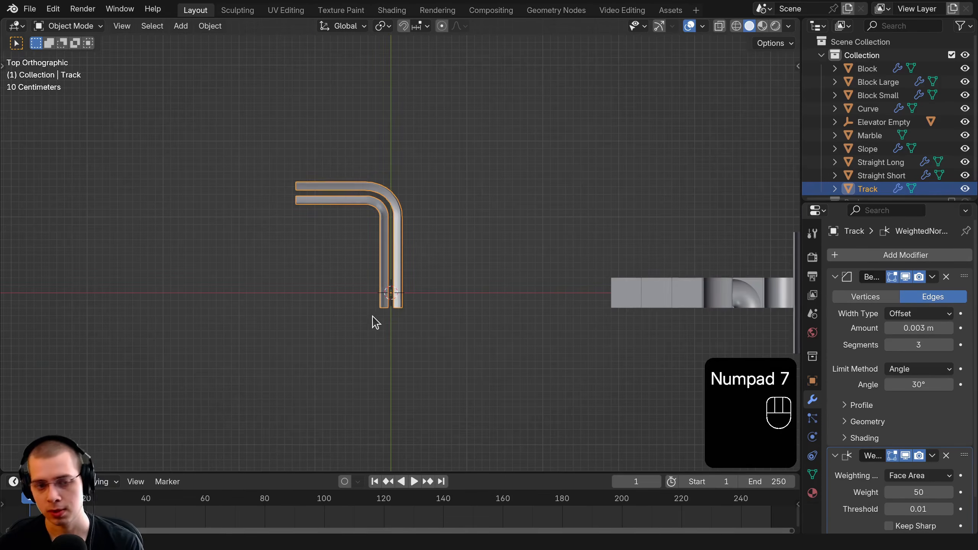
{"action": "key", "text": "g"}
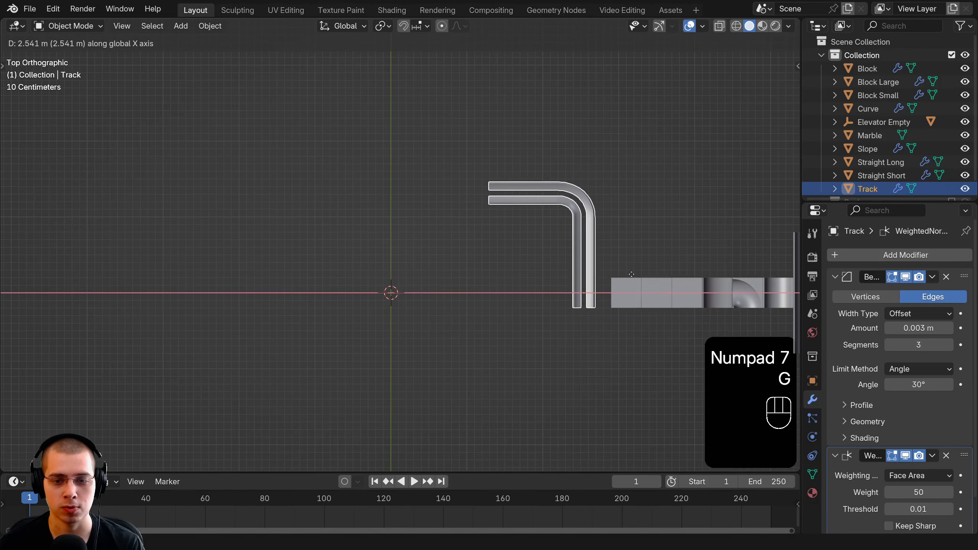
{"action": "right_click", "coordinate": [449, 62]}
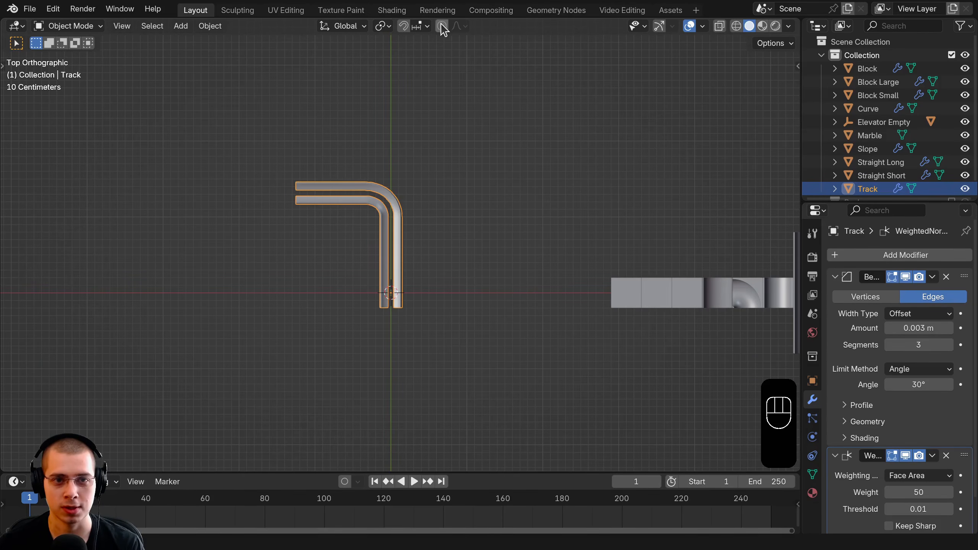
{"action": "left_click", "coordinate": [404, 26]}
{"action": "key", "text": "g"}
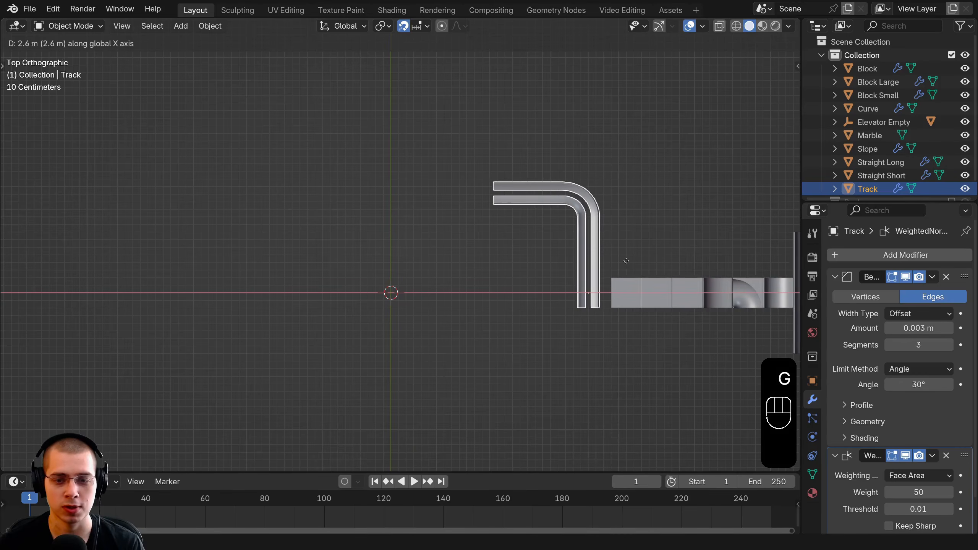
{"action": "left_click", "coordinate": [630, 262]}
{"action": "scroll", "coordinate": [255, 173], "scroll_direction": "up", "scroll_amount": 5}
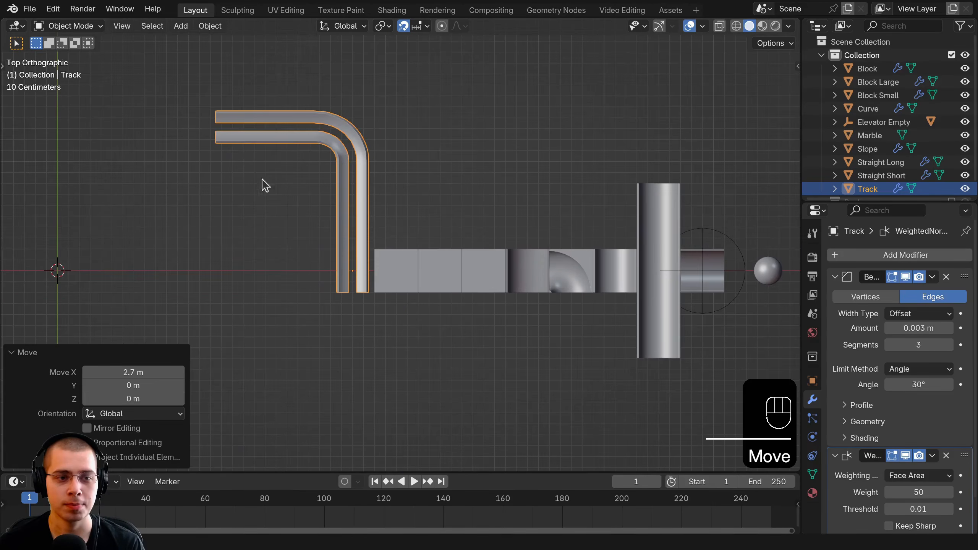
{"action": "middle_click_drag", "start_coordinate": [573, 328], "coordinate": [436, 260], "text": "shift"}
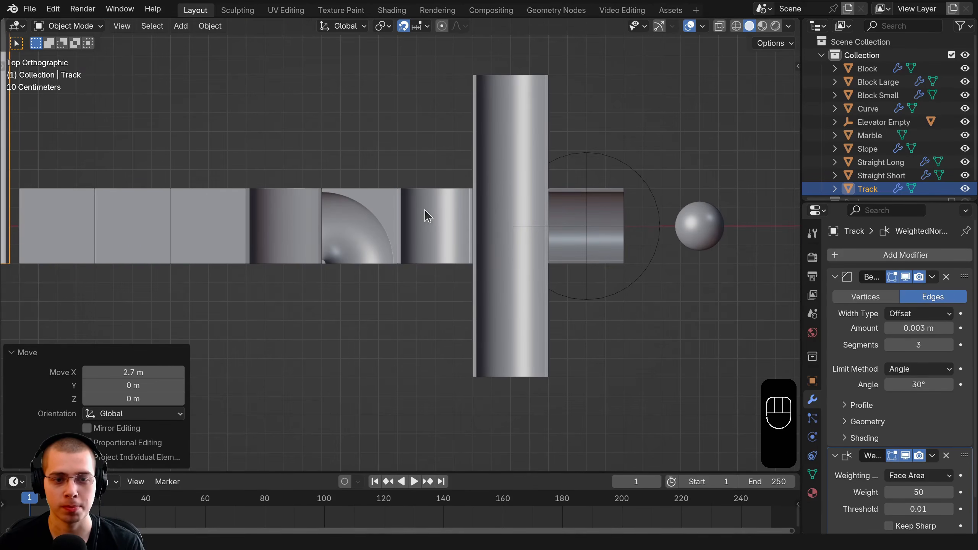
{"action": "scroll", "coordinate": [425, 211], "scroll_direction": "down", "scroll_amount": 3}
{"action": "key", "text": "g"}
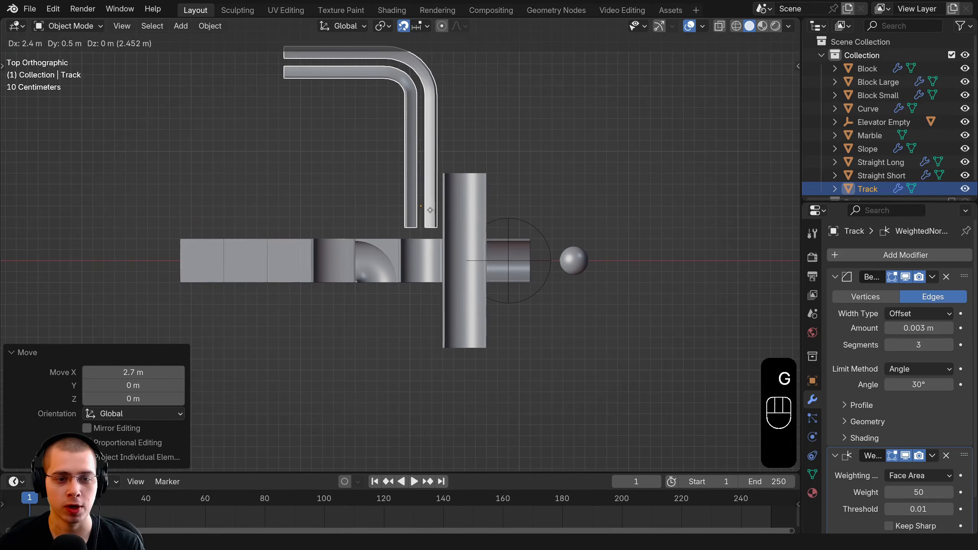
{"action": "left_click", "coordinate": [431, 212]}
Step: Select the marble in the scene and save the project file
{"action": "scroll", "coordinate": [463, 232], "scroll_direction": "up", "scroll_amount": 5}
{"action": "middle_click_drag", "start_coordinate": [481, 276], "coordinate": [408, 250]}
{"action": "left_click", "coordinate": [409, 250]}
{"action": "key", "text": "Tab"}
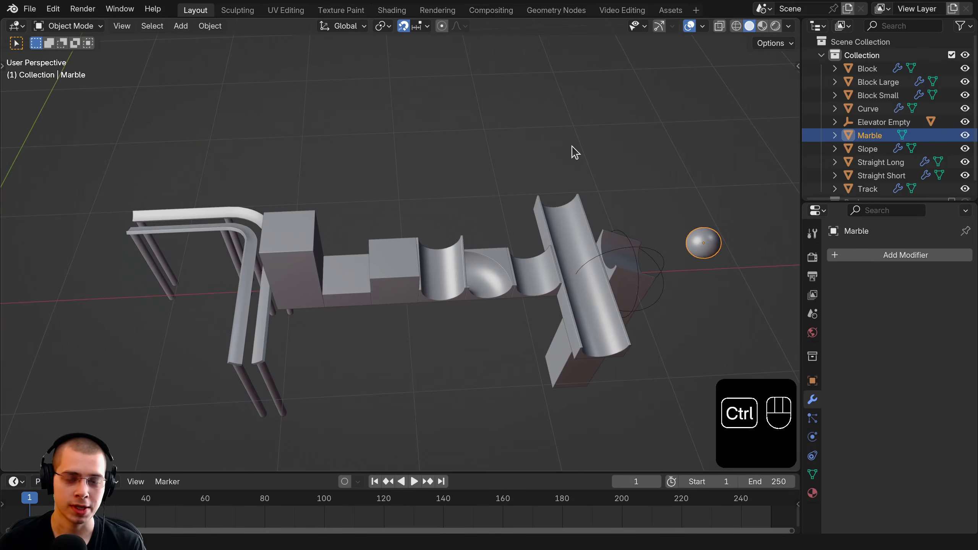
{"action": "key", "text": "ctrl+s"}
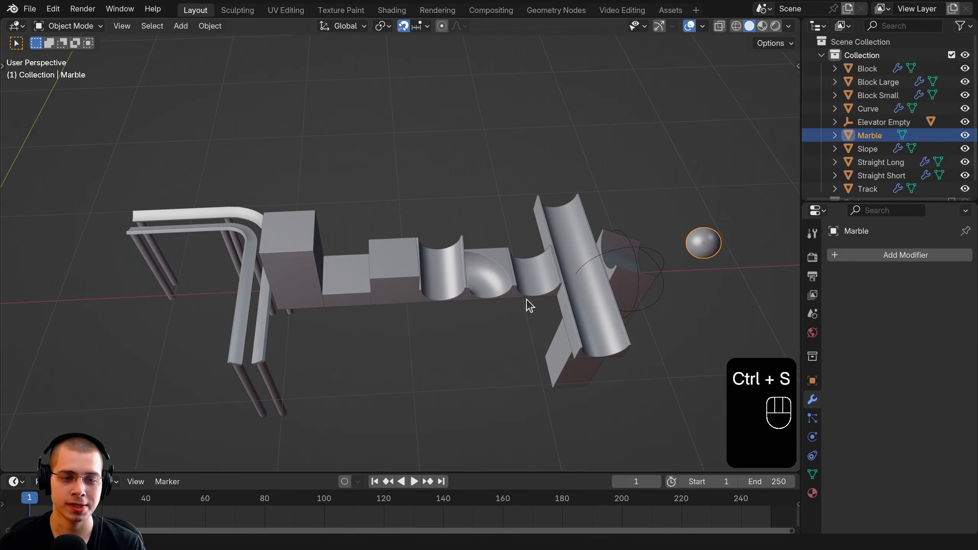
{"action": "key", "text": "a"}
{"action": "key", "text": "a"}
{"action": "middle_click_drag", "start_coordinate": [601, 266], "coordinate": [631, 247]}
{"action": "key", "text": "a"}
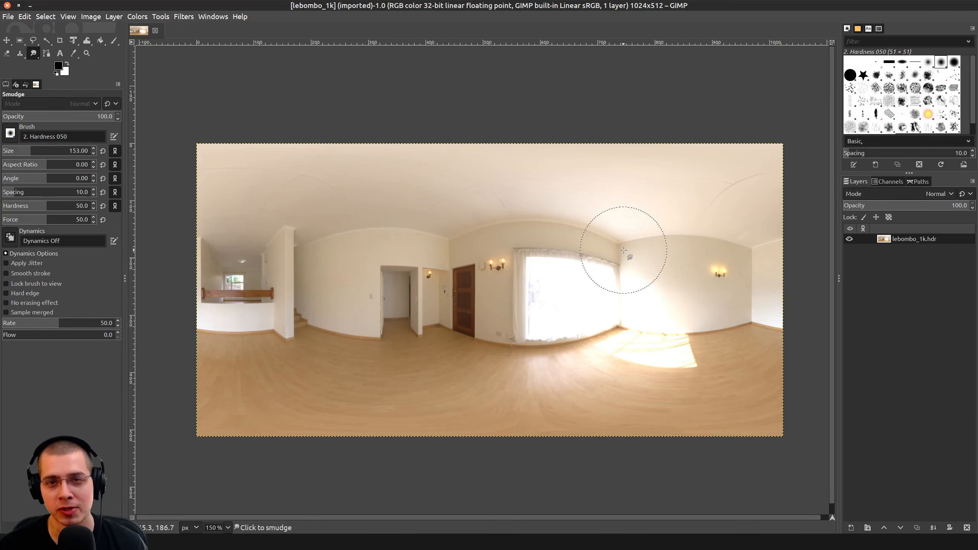
Step: In GIMP, apply a Gaussian Blur with Size X and Size Y of 24.51 to the lebombo_1k.hdr image
{"action": "left_click", "coordinate": [183, 17]}
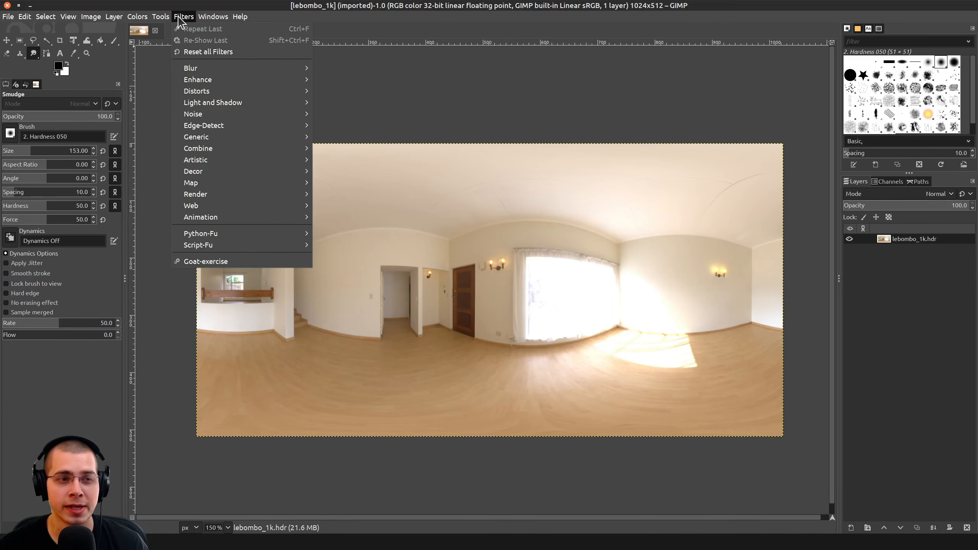
{"action": "mouse_move", "coordinate": [214, 70]}
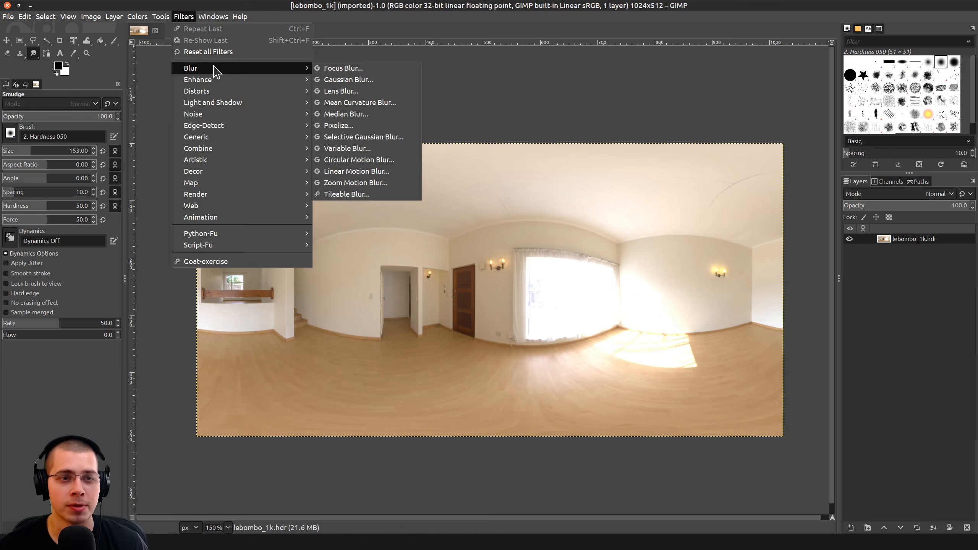
{"action": "left_click", "coordinate": [364, 83]}
{"action": "left_click_drag", "start_coordinate": [559, 348], "coordinate": [580, 351]}
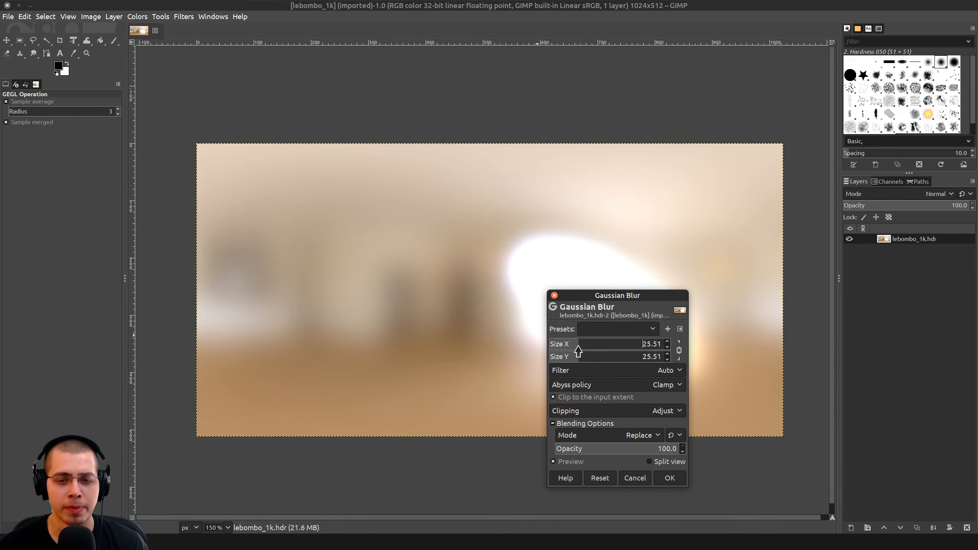
{"action": "left_click_drag", "start_coordinate": [593, 295], "coordinate": [594, 255]}
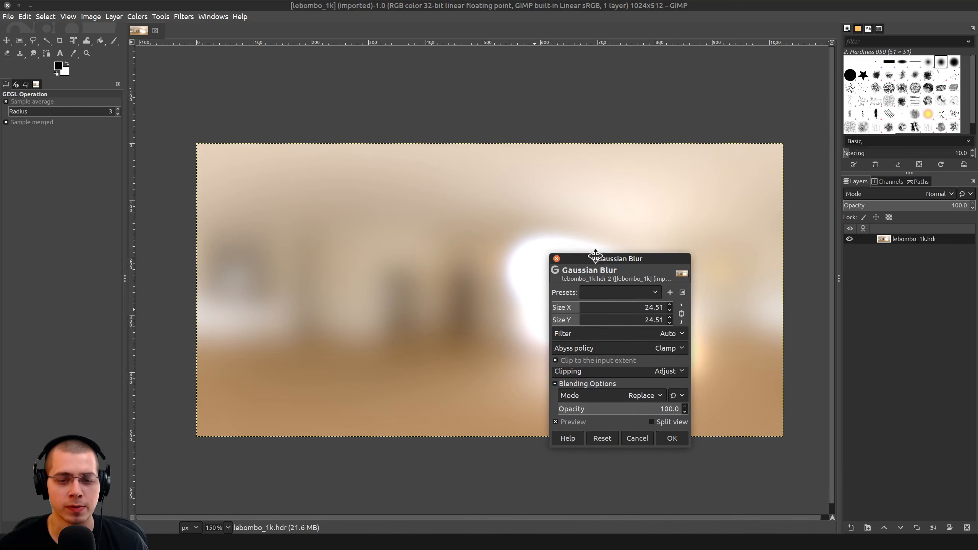
{"action": "left_click", "coordinate": [671, 437]}
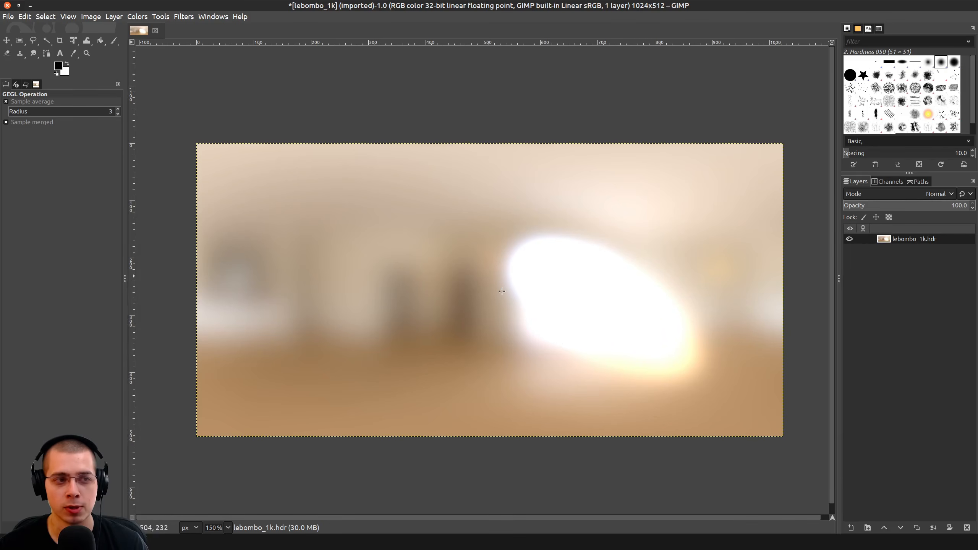
Step: Clone the blurred wall area between the kitchen and the doorway over the bright window and its floor glare
{"action": "left_click", "coordinate": [19, 54]}
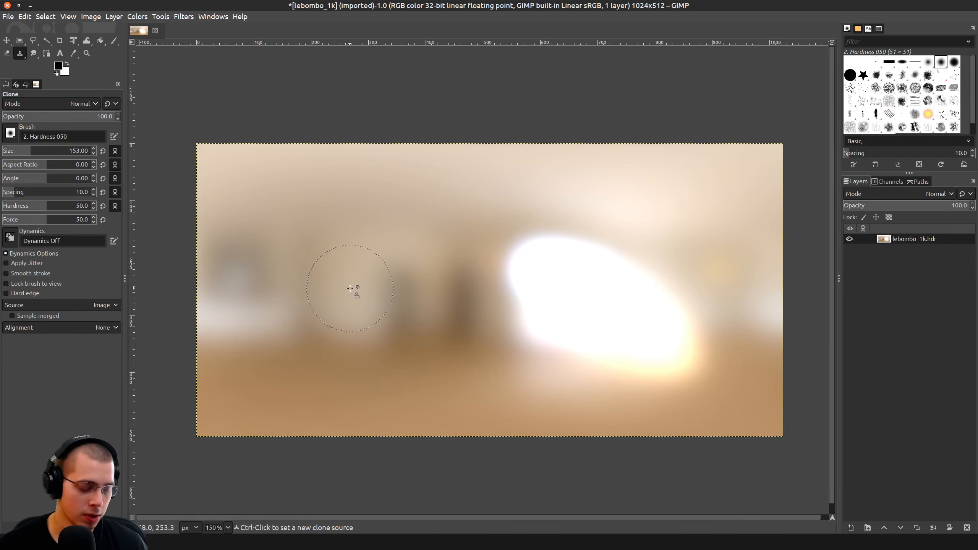
{"action": "left_click", "coordinate": [366, 294], "text": "ctrl"}
{"action": "mouse_move", "coordinate": [518, 290]}
{"action": "left_mouse_down"}
{"action": "mouse_move", "coordinate": [557, 297]}
{"action": "mouse_move", "coordinate": [528, 260]}
{"action": "mouse_move", "coordinate": [643, 277]}
{"action": "mouse_move", "coordinate": [541, 332]}
{"action": "mouse_move", "coordinate": [620, 369]}
{"action": "left_mouse_up"}
{"action": "mouse_move", "coordinate": [556, 353]}
{"action": "left_mouse_down"}
{"action": "mouse_move", "coordinate": [683, 366]}
{"action": "mouse_move", "coordinate": [683, 274]}
{"action": "mouse_move", "coordinate": [702, 306]}
{"action": "mouse_move", "coordinate": [694, 338]}
{"action": "left_mouse_up"}
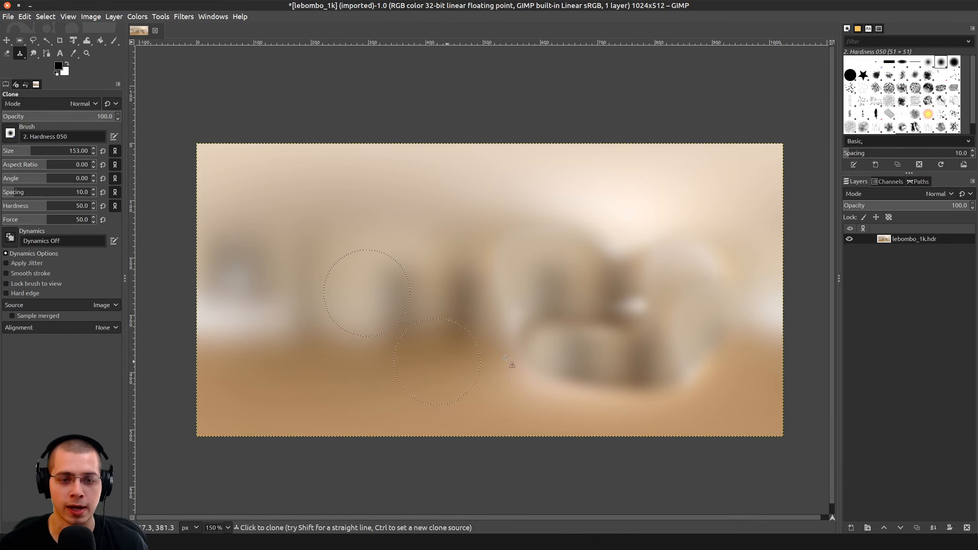
Step: Smudge the cloned patch where the window was to blend its hard transitions
{"action": "left_click", "coordinate": [34, 53]}
{"action": "mouse_move", "coordinate": [531, 288]}
{"action": "left_mouse_down"}
{"action": "mouse_move", "coordinate": [566, 303]}
{"action": "mouse_move", "coordinate": [562, 368]}
{"action": "mouse_move", "coordinate": [708, 351]}
{"action": "mouse_move", "coordinate": [597, 293]}
{"action": "left_mouse_up"}
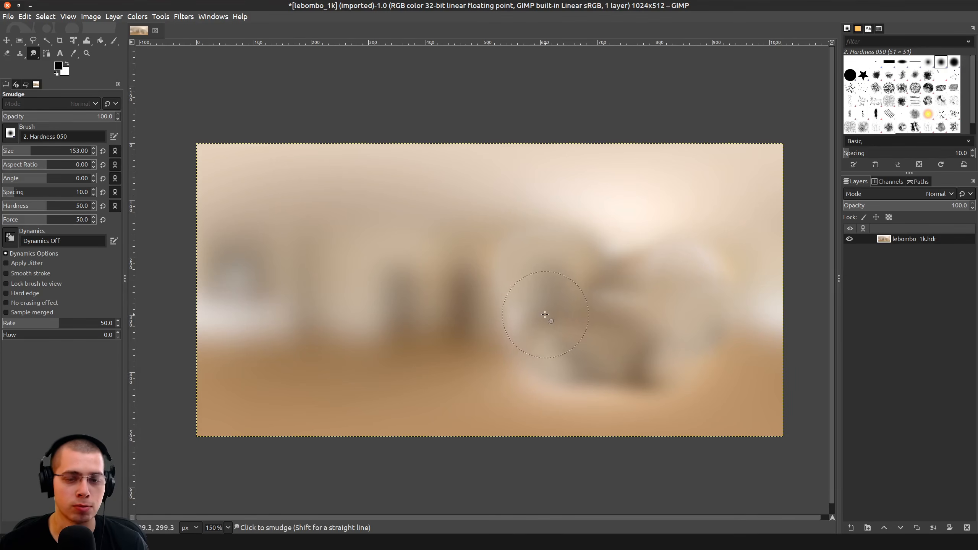
{"action": "mouse_move", "coordinate": [568, 317]}
{"action": "left_mouse_down"}
{"action": "mouse_move", "coordinate": [703, 378]}
{"action": "mouse_move", "coordinate": [540, 330]}
{"action": "mouse_move", "coordinate": [586, 279]}
{"action": "mouse_move", "coordinate": [557, 312]}
{"action": "left_mouse_up"}
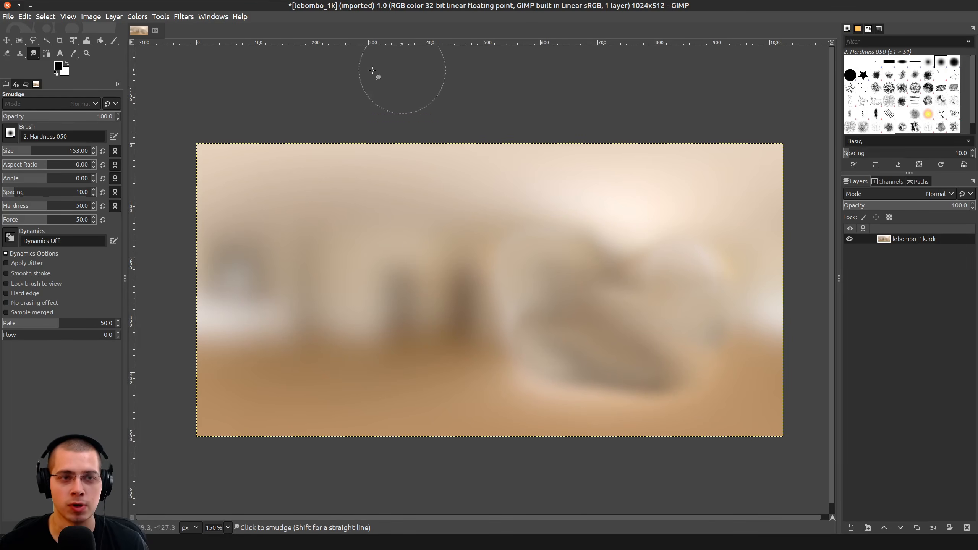
Step: Export the image as "lebombo_1k Blurred.hdr" into the V3 folder
{"action": "left_click", "coordinate": [8, 17]}
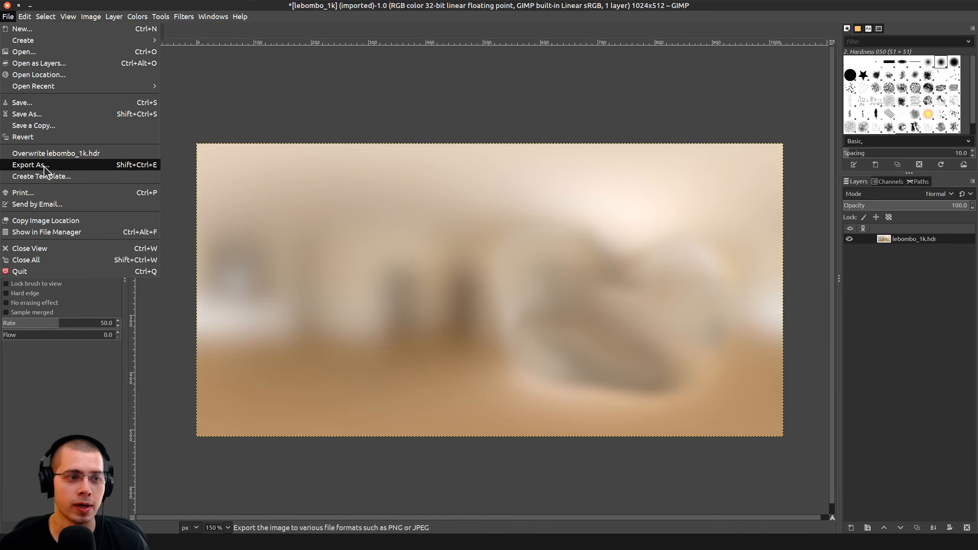
{"action": "left_click", "coordinate": [111, 169]}
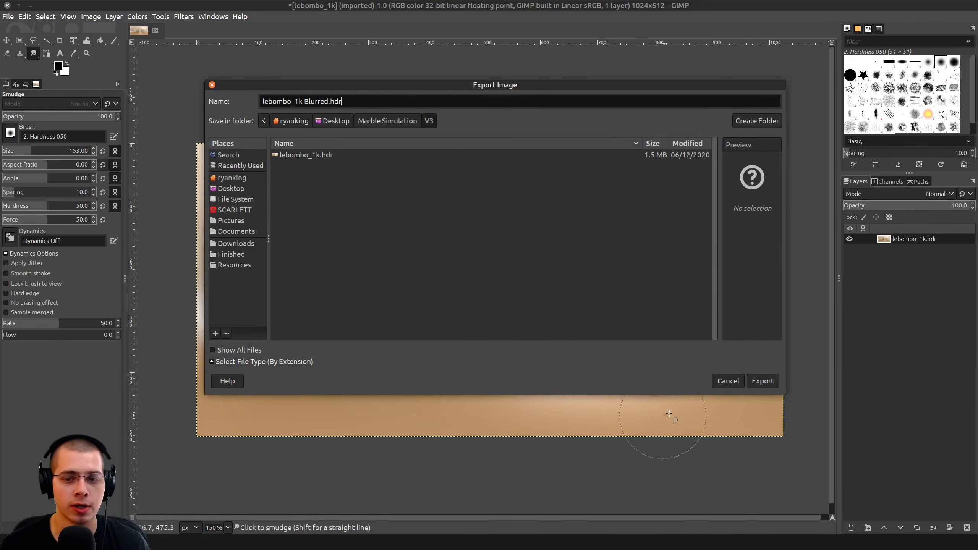
{"action": "left_click", "coordinate": [761, 381]}
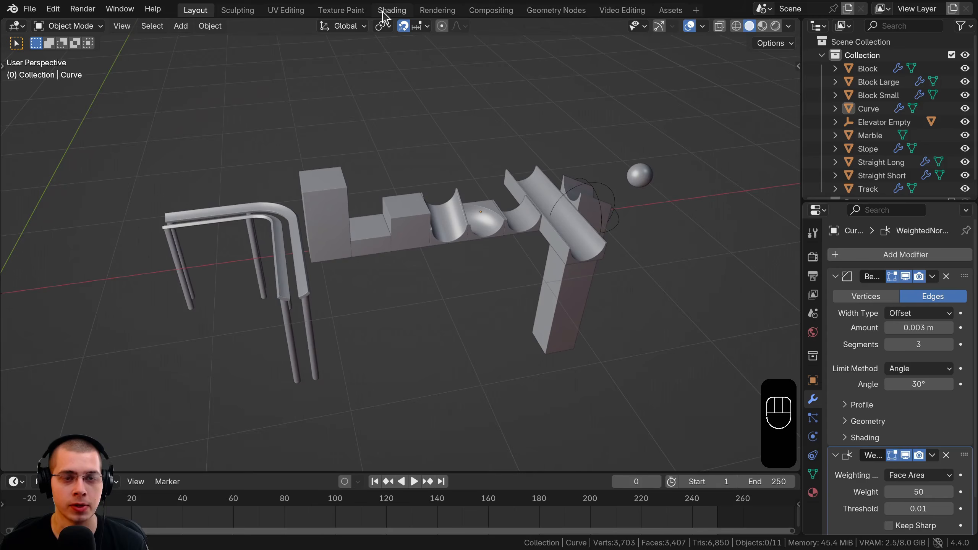
Step: Switch to Blender's Shading workspace and show the World shader nodes
{"action": "left_click", "coordinate": [392, 11]}
{"action": "left_click", "coordinate": [389, 27]}
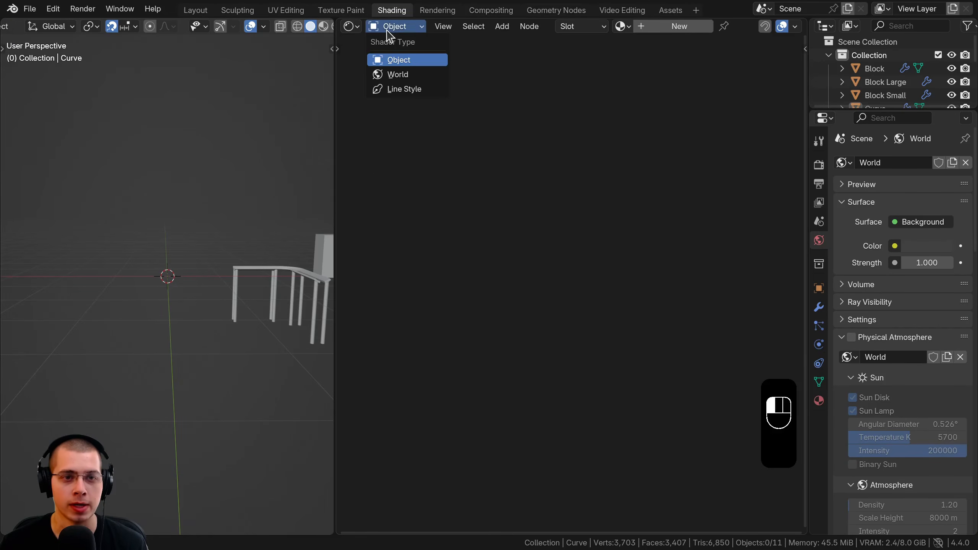
{"action": "left_click", "coordinate": [399, 75]}
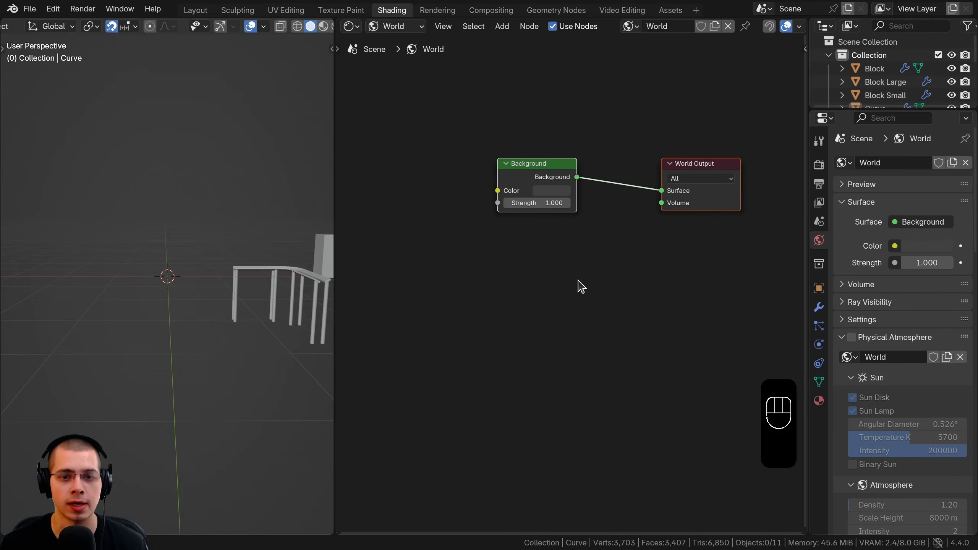
Step: Add an Environment Texture node and connect its Color output to the Background node's Color input
{"action": "key", "text": "shift+a"}
{"action": "left_click", "coordinate": [550, 133]}
{"action": "type", "text": "en"}
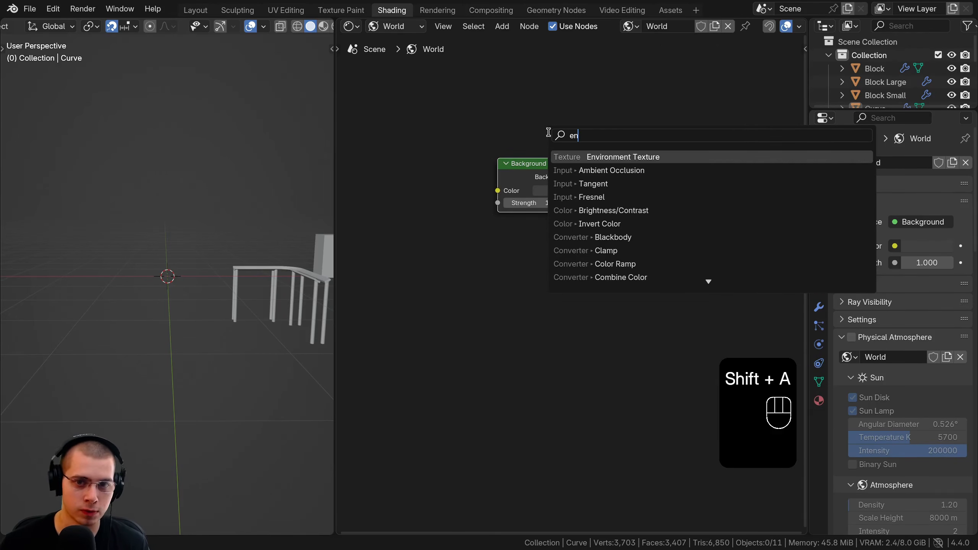
{"action": "left_click", "coordinate": [597, 156]}
{"action": "left_click", "coordinate": [526, 190]}
{"action": "left_click", "coordinate": [490, 182]}
{"action": "left_click_drag", "start_coordinate": [501, 178], "coordinate": [530, 197]}
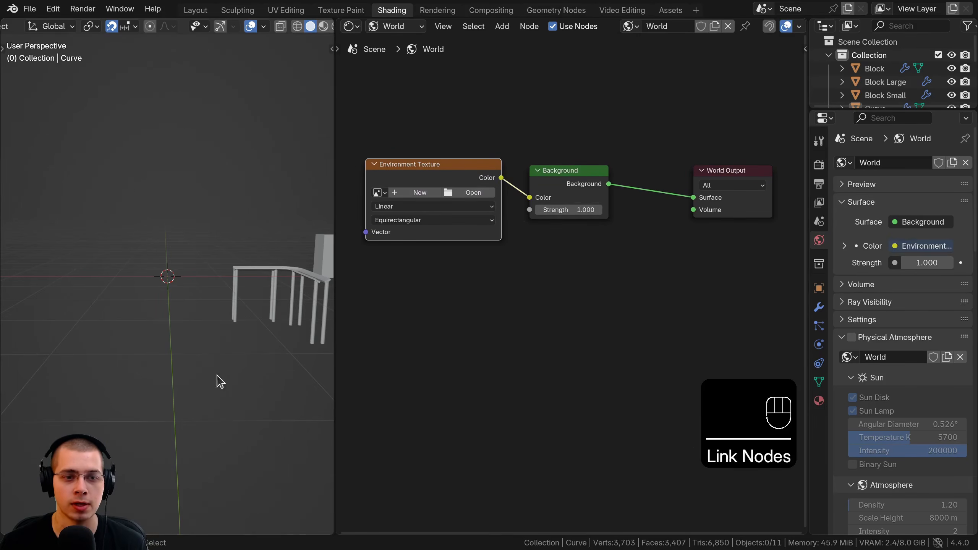
Step: Show the 3D view in rendered shading, widen that view and move the Environment Texture node closer to the Background node
{"action": "key", "text": "z"}
{"action": "left_click", "coordinate": [202, 165]}
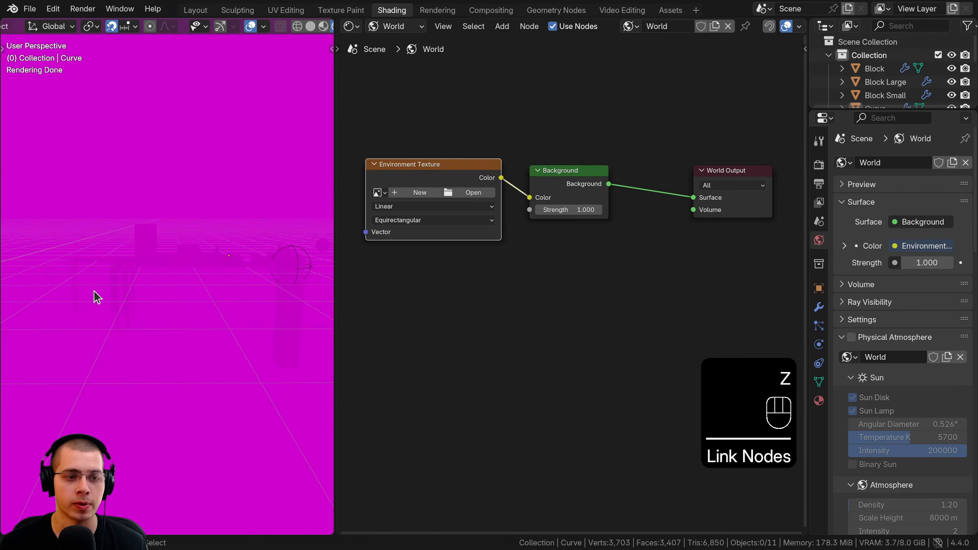
{"action": "middle_click_drag", "start_coordinate": [95, 215], "coordinate": [136, 232], "text": "shift"}
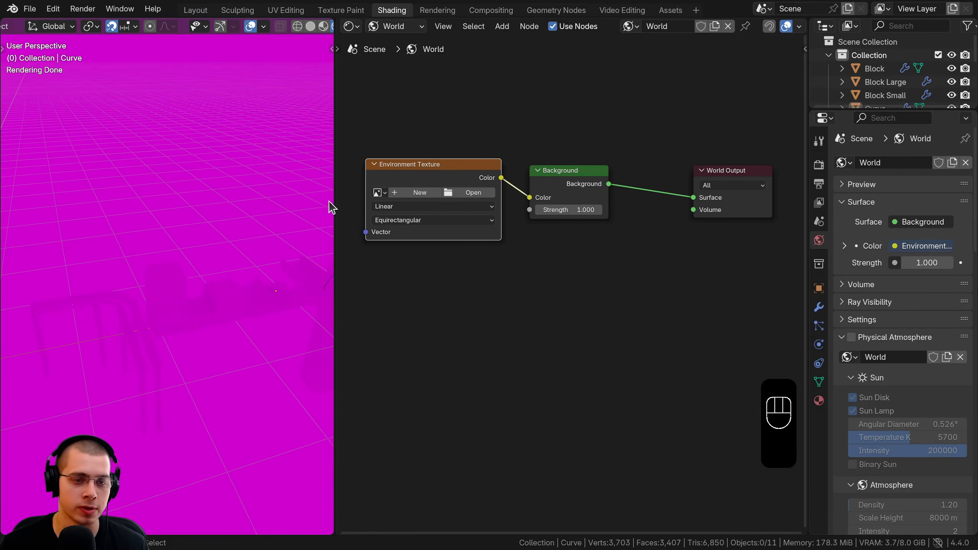
{"action": "left_click_drag", "start_coordinate": [335, 201], "coordinate": [449, 203]}
{"action": "middle_click_drag", "start_coordinate": [302, 294], "coordinate": [282, 256], "text": "shift"}
{"action": "middle_click_drag", "start_coordinate": [576, 262], "coordinate": [651, 302]}
{"action": "left_click_drag", "start_coordinate": [577, 209], "coordinate": [591, 209]}
{"action": "scroll", "coordinate": [632, 262], "scroll_direction": "up", "scroll_amount": 2}
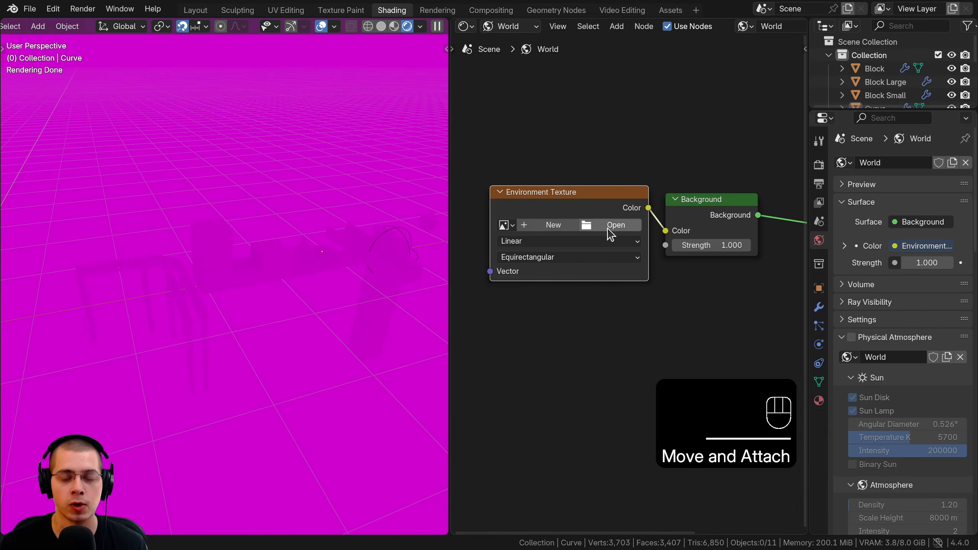
Step: Load "lebombo_1k Blurred.hdr" into the Environment Texture node and check the lighting on the marble-run pieces
{"action": "left_click", "coordinate": [612, 226]}
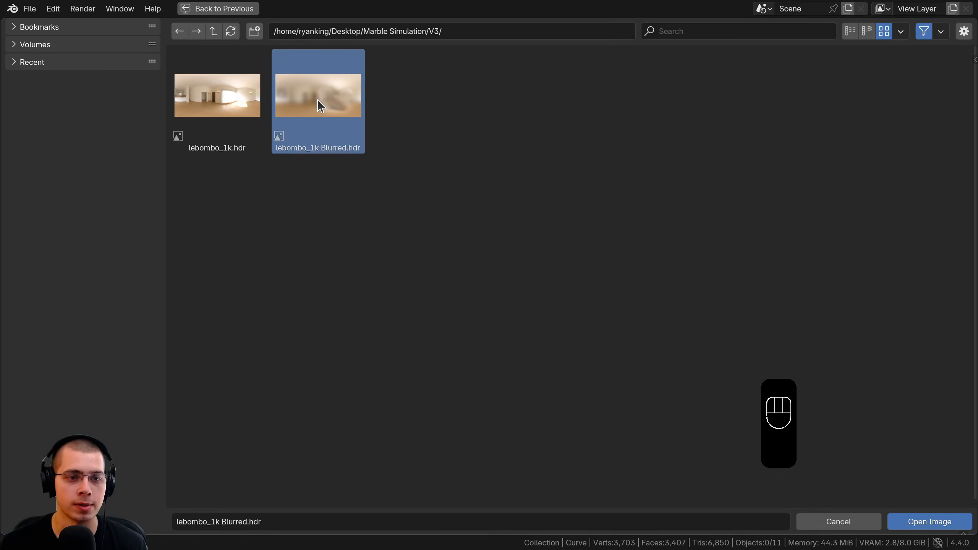
{"action": "left_click", "coordinate": [921, 520]}
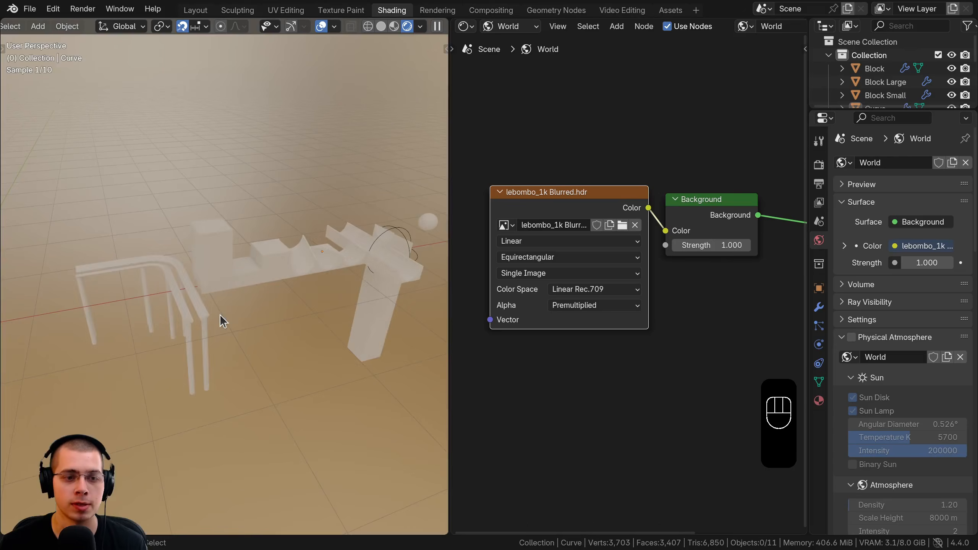
{"action": "middle_click_drag", "start_coordinate": [223, 336], "coordinate": [262, 278]}
{"action": "middle_click_drag", "start_coordinate": [359, 277], "coordinate": [237, 184]}
{"action": "middle_click_drag", "start_coordinate": [390, 214], "coordinate": [164, 269], "text": "shift"}
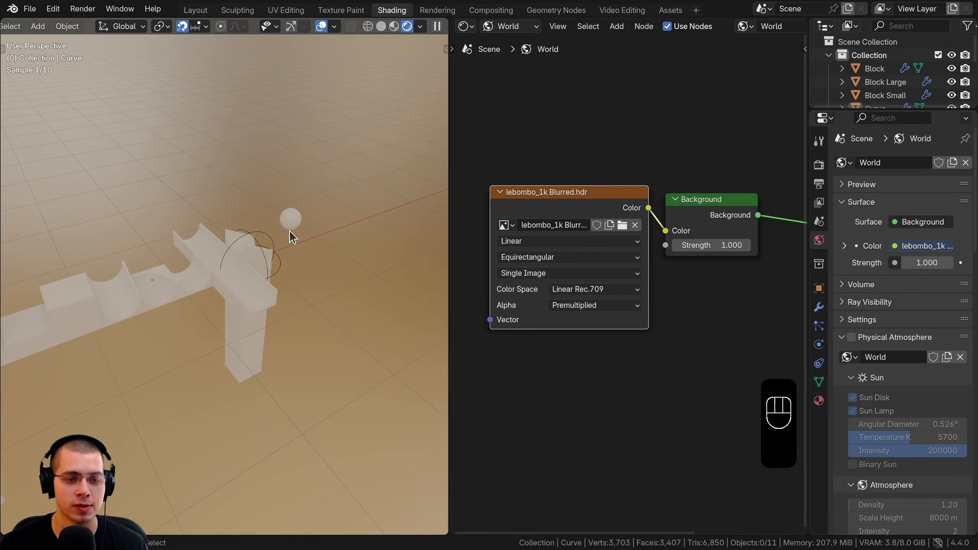
Step: Examine the seam and brightness of the blurred HDR background around the marble-run pieces from several angles
{"action": "scroll", "coordinate": [270, 250], "scroll_direction": "up", "scroll_amount": 1}
{"action": "middle_click_drag", "start_coordinate": [267, 276], "coordinate": [239, 184], "text": "shift"}
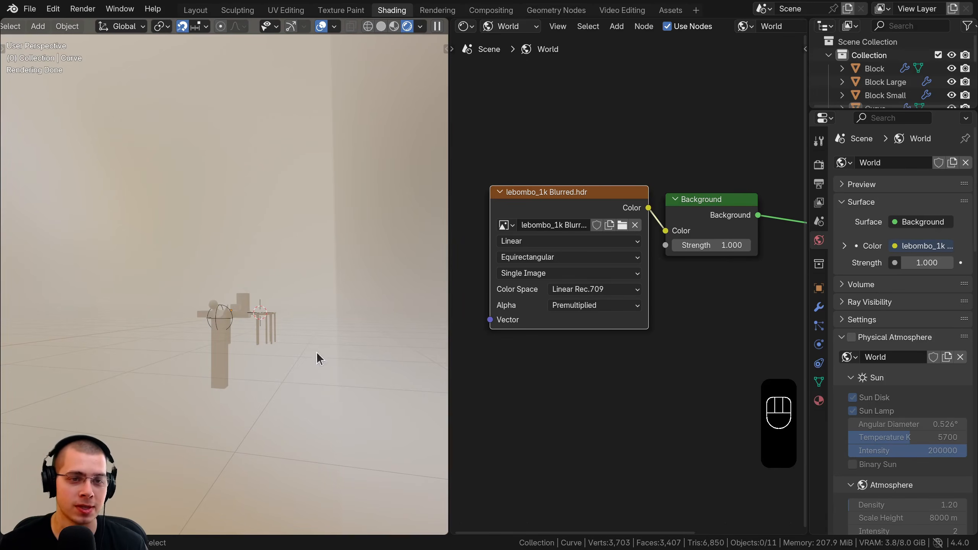
{"action": "left_click", "coordinate": [535, 212]}
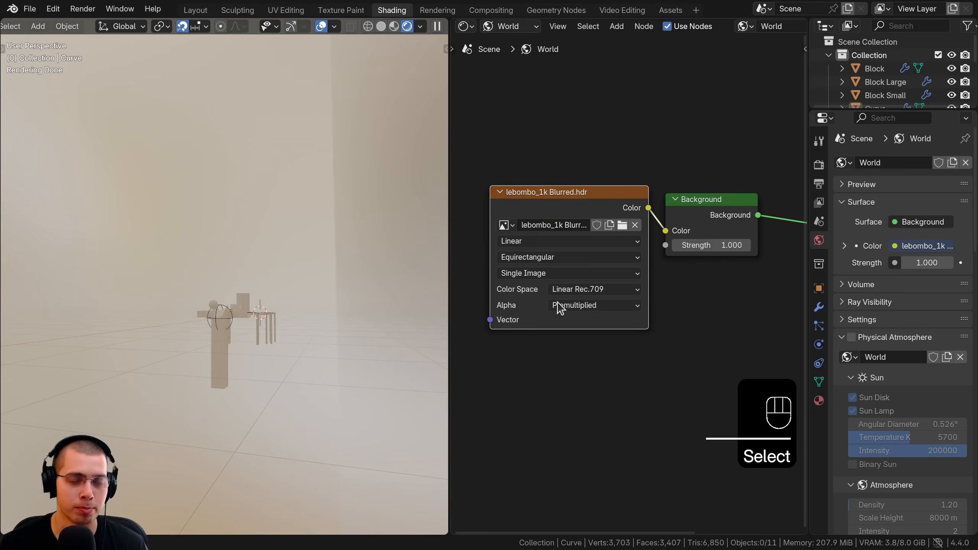
{"action": "middle_click_drag", "start_coordinate": [351, 208], "coordinate": [356, 210]}
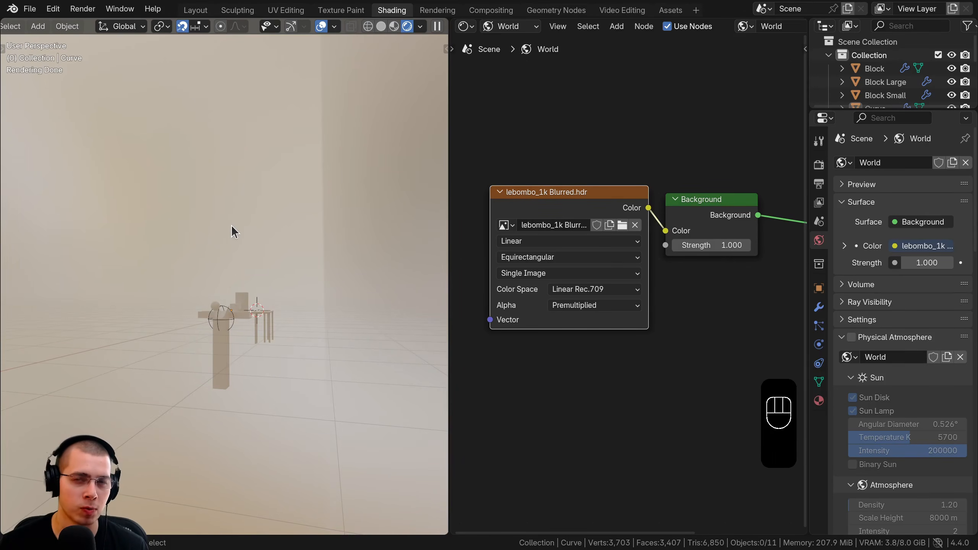
{"action": "middle_click_drag", "start_coordinate": [303, 234], "coordinate": [312, 218]}
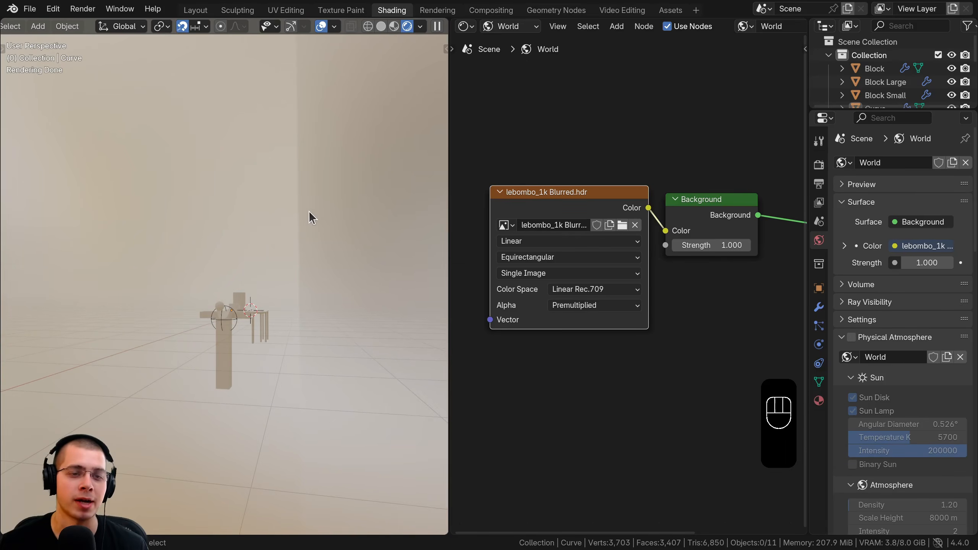
{"action": "middle_click_drag", "start_coordinate": [308, 104], "coordinate": [267, 314]}
{"action": "middle_click_drag", "start_coordinate": [250, 124], "coordinate": [247, 156]}
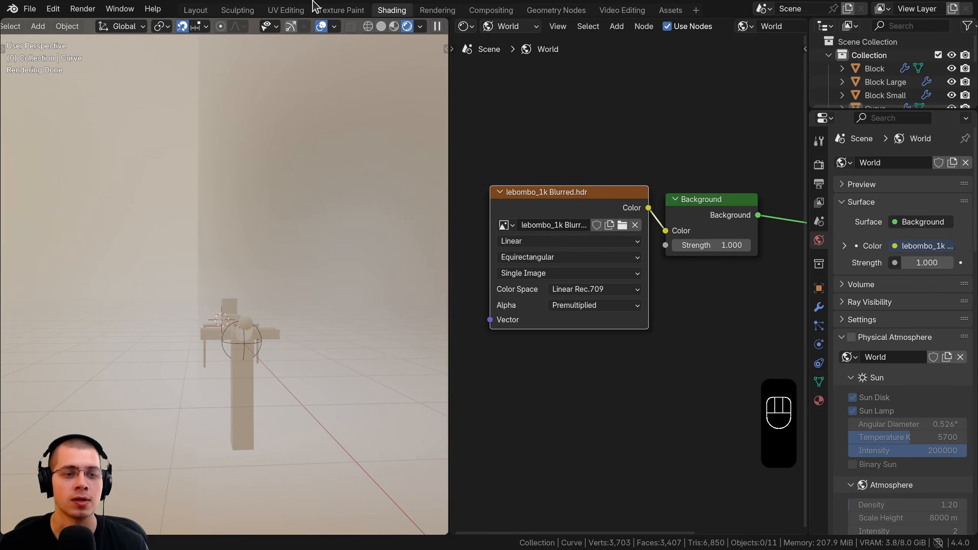
{"action": "scroll", "coordinate": [232, 179], "scroll_direction": "up", "scroll_amount": 1}
{"action": "scroll", "coordinate": [582, 234], "scroll_direction": "down", "scroll_amount": 1}
{"action": "middle_click_drag", "start_coordinate": [334, 269], "coordinate": [342, 268]}
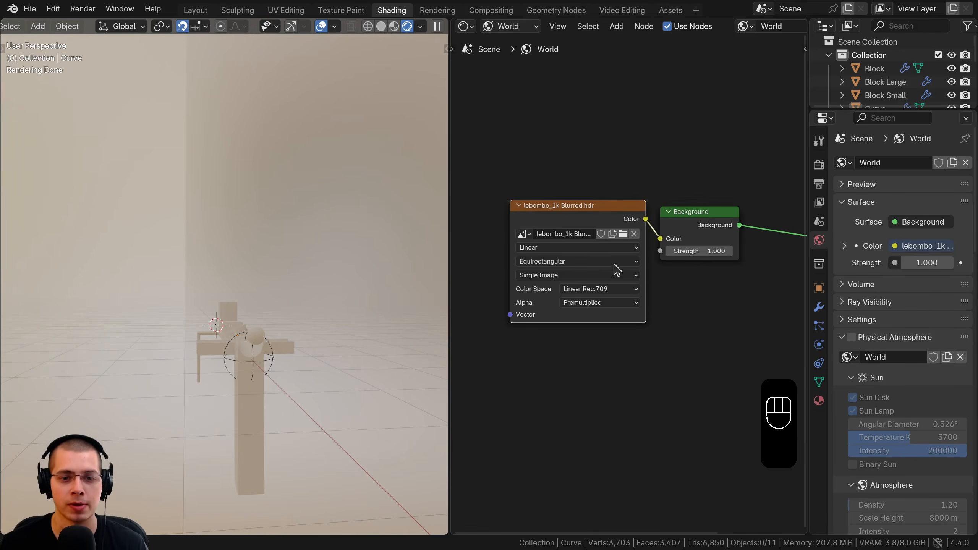
Step: Add Texture Coordinate and Mapping nodes to the Environment Texture node's Vector input and space out the world nodes
{"action": "left_click_drag", "start_coordinate": [584, 214], "coordinate": [586, 212]}
{"action": "scroll", "coordinate": [579, 212], "scroll_direction": "down", "scroll_amount": 5}
{"action": "middle_click_drag", "start_coordinate": [579, 211], "coordinate": [670, 226]}
{"action": "scroll", "coordinate": [607, 228], "scroll_direction": "up", "scroll_amount": 1}
{"action": "mouse_move", "coordinate": [678, 221]}
{"action": "left_mouse_down"}
{"action": "mouse_move", "coordinate": [682, 191]}
{"action": "mouse_move", "coordinate": [689, 212]}
{"action": "mouse_move", "coordinate": [680, 221]}
{"action": "left_mouse_up"}
{"action": "middle_click_drag", "start_coordinate": [680, 221], "coordinate": [646, 228]}
{"action": "scroll", "coordinate": [643, 230], "scroll_direction": "up", "scroll_amount": 4}
{"action": "left_click_drag", "start_coordinate": [643, 235], "coordinate": [690, 239]}
{"action": "key", "text": "ctrl+t"}
{"action": "key", "text": "a"}
{"action": "left_click_drag", "start_coordinate": [565, 221], "coordinate": [671, 177]}
{"action": "left_click_drag", "start_coordinate": [539, 285], "coordinate": [551, 272]}
Step: Try a Z rotation of -144° on the Mapping node to see how the HDR lights the pieces
{"action": "middle_click_drag", "start_coordinate": [326, 292], "coordinate": [302, 292]}
{"action": "left_click_drag", "start_coordinate": [655, 317], "coordinate": [654, 316]}
{"action": "middle_click_drag", "start_coordinate": [299, 359], "coordinate": [278, 291]}
{"action": "scroll", "coordinate": [299, 371], "scroll_direction": "up", "scroll_amount": 5}
{"action": "middle_click_drag", "start_coordinate": [278, 292], "coordinate": [339, 305]}
{"action": "left_click_drag", "start_coordinate": [655, 317], "coordinate": [654, 318]}
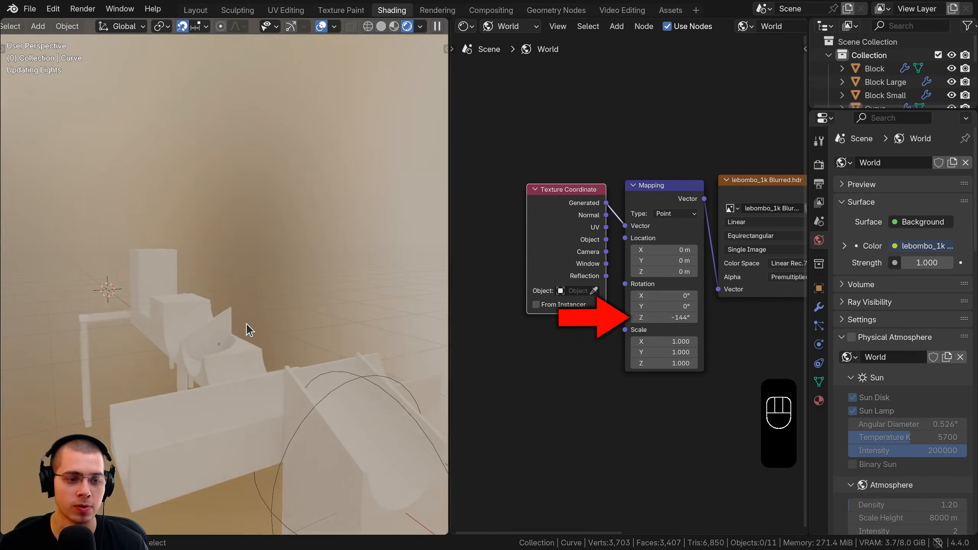
Step: Set the Mapping node's Z rotation to 180° and check the background behind the pieces
{"action": "middle_click_drag", "start_coordinate": [286, 330], "coordinate": [218, 326]}
{"action": "left_click", "coordinate": [602, 324]}
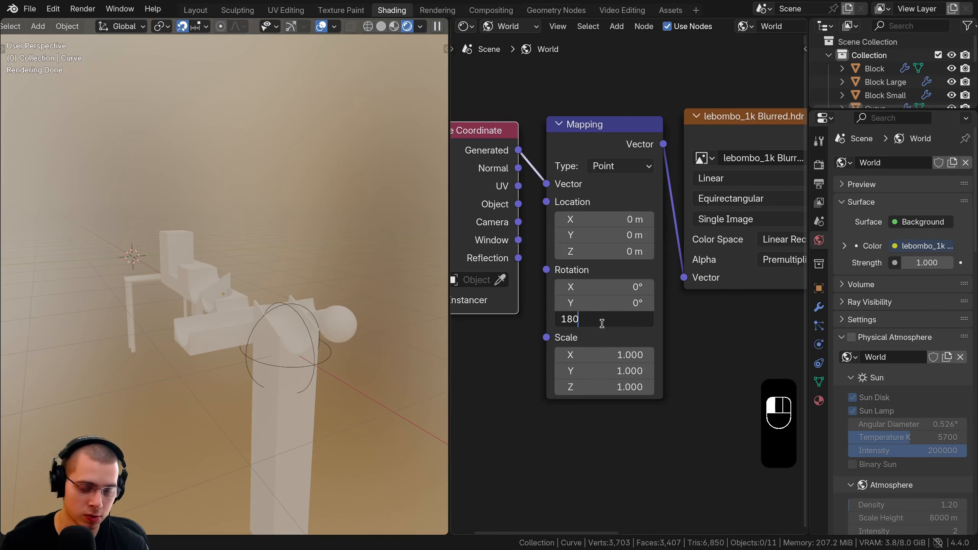
{"action": "scroll", "coordinate": [192, 251], "scroll_direction": "down", "scroll_amount": 4}
{"action": "middle_click_drag", "start_coordinate": [232, 247], "coordinate": [243, 295]}
{"action": "scroll", "coordinate": [183, 260], "scroll_direction": "up", "scroll_amount": 4}
{"action": "key", "text": "KP_1"}
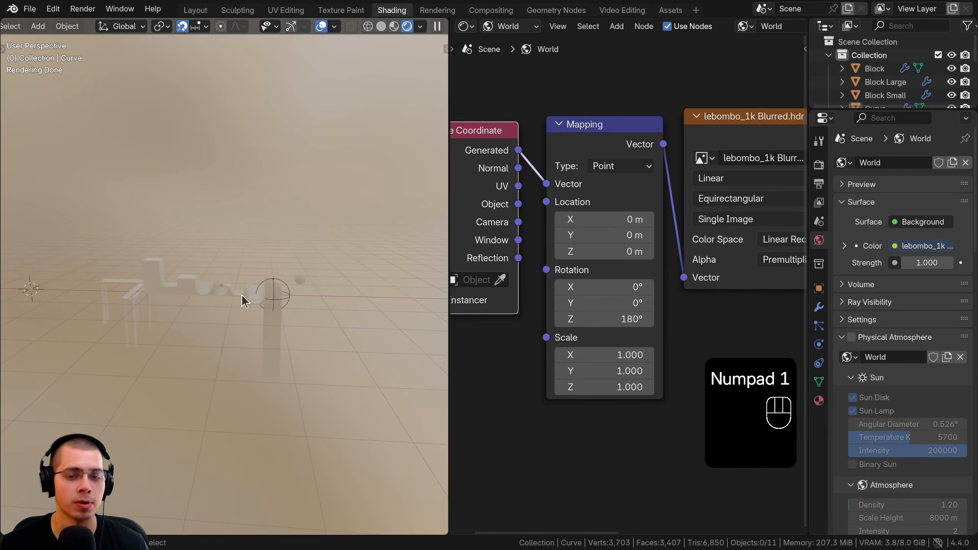
Step: Set the Background node's Strength to 0.7 and check the pieces up close
{"action": "middle_click_drag", "start_coordinate": [487, 270], "coordinate": [574, 292]}
{"action": "scroll", "coordinate": [617, 262], "scroll_direction": "down", "scroll_amount": 2}
{"action": "scroll", "coordinate": [636, 241], "scroll_direction": "up", "scroll_amount": 1}
{"action": "left_click", "coordinate": [633, 234]}
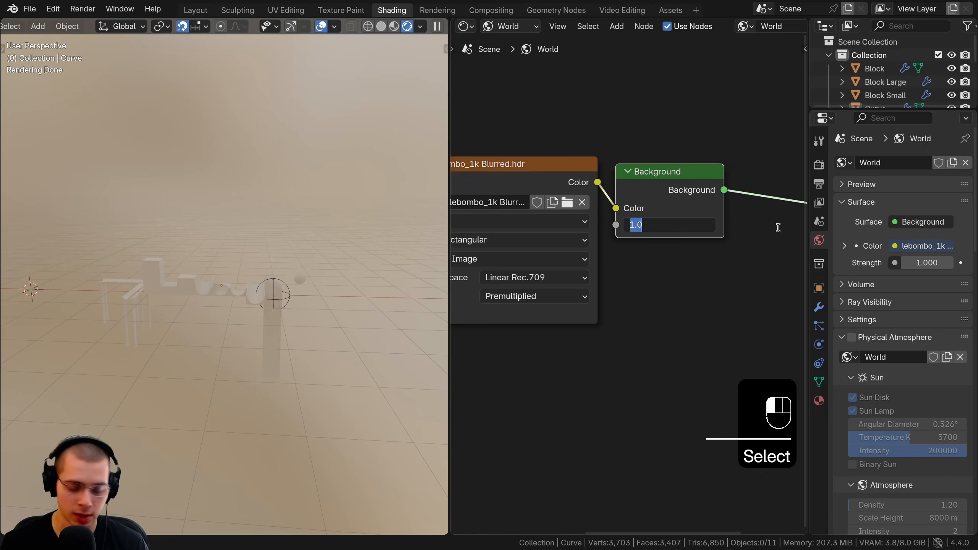
{"action": "type", "text": ".7"}
{"action": "key", "text": "Return"}
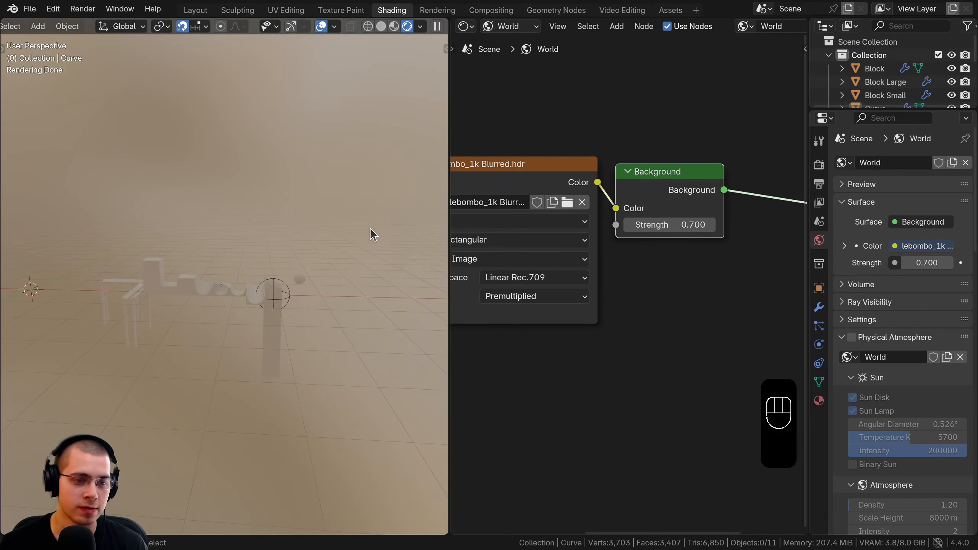
{"action": "scroll", "coordinate": [278, 278], "scroll_direction": "up", "scroll_amount": 3}
{"action": "middle_click_drag", "start_coordinate": [243, 266], "coordinate": [293, 265], "text": "shift"}
{"action": "middle_click_drag", "start_coordinate": [145, 316], "coordinate": [171, 359]}
Step: Set the color management Look to Very High Contrast in the render settings, keeping the Filmic view transform
{"action": "left_click", "coordinate": [819, 165]}
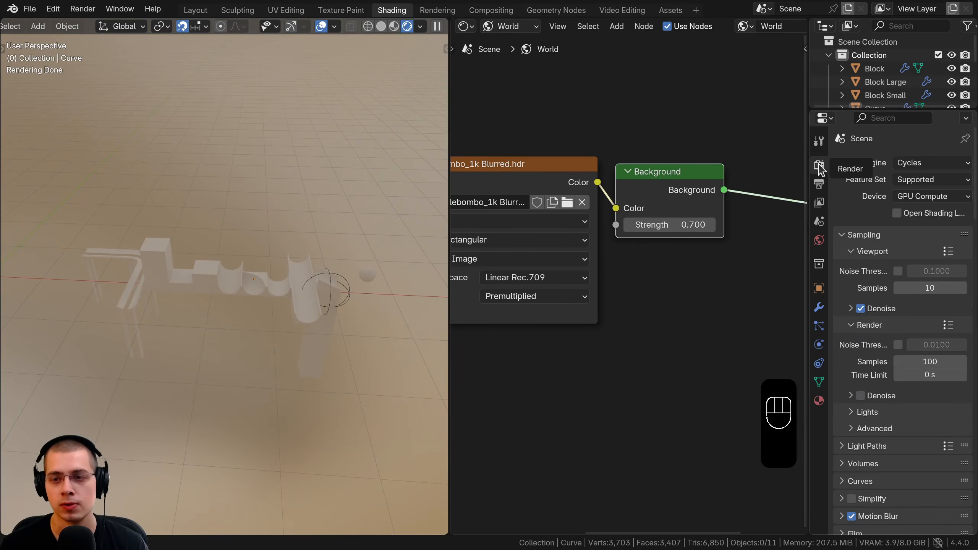
{"action": "scroll", "coordinate": [853, 216], "scroll_direction": "down", "scroll_amount": 20}
{"action": "scroll", "coordinate": [860, 223], "scroll_direction": "up", "scroll_amount": 8}
{"action": "left_click", "coordinate": [863, 228]}
{"action": "left_click", "coordinate": [876, 527]}
{"action": "scroll", "coordinate": [874, 516], "scroll_direction": "down", "scroll_amount": 6}
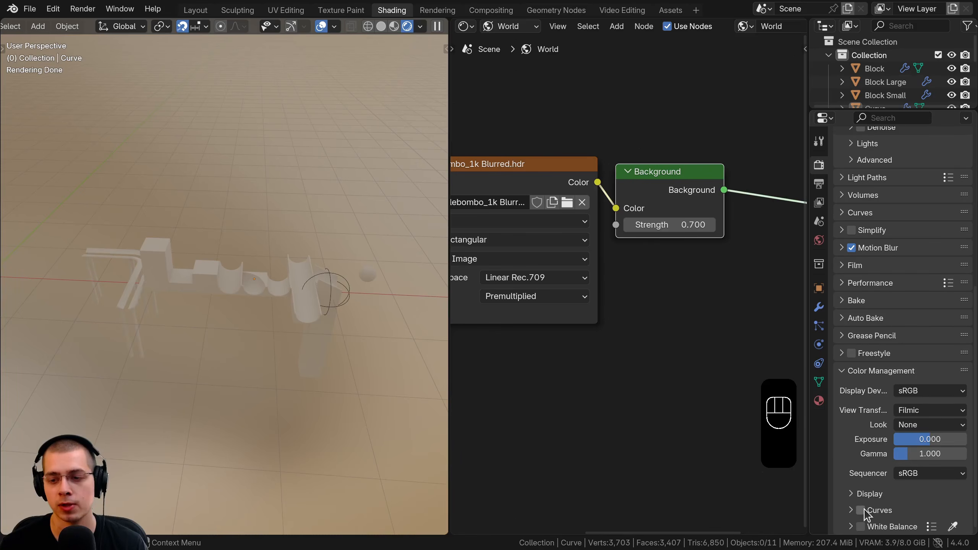
{"action": "left_click", "coordinate": [919, 411]}
{"action": "left_click", "coordinate": [923, 412]}
{"action": "left_click", "coordinate": [922, 426]}
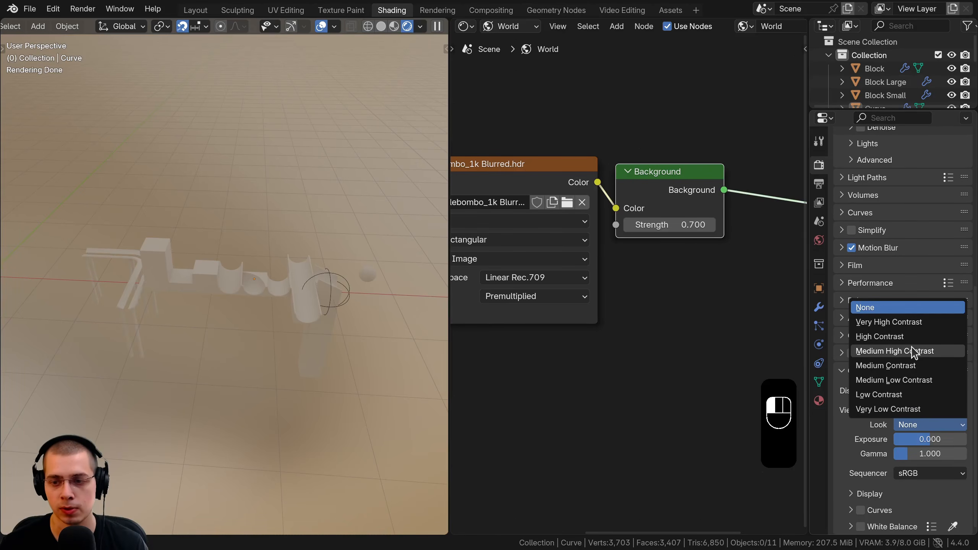
{"action": "left_click", "coordinate": [882, 322]}
{"action": "middle_click_drag", "start_coordinate": [293, 347], "coordinate": [233, 311]}
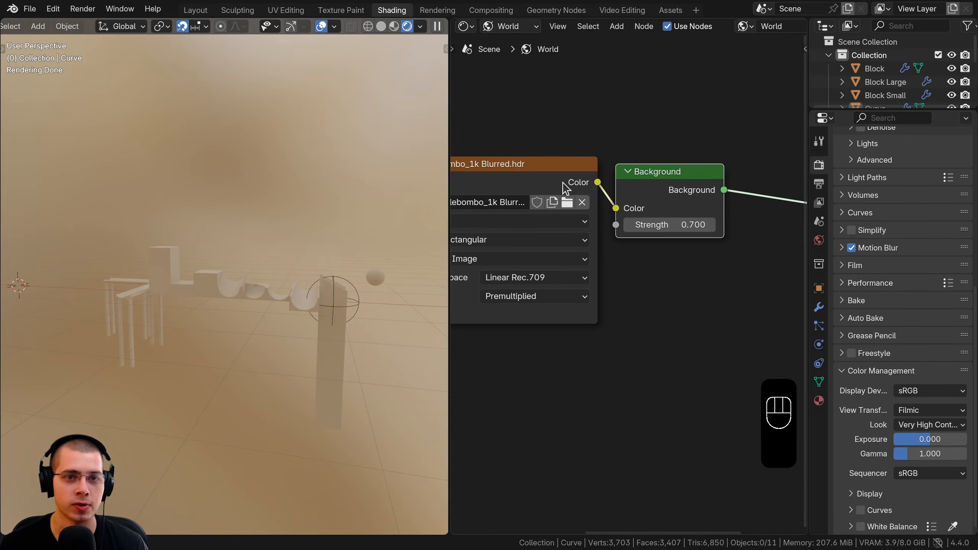
Step: Switch the shader editor to Object nodes and show the pieces in rendered shading in the Layout workspace
{"action": "key", "text": "Home"}
{"action": "left_click", "coordinate": [512, 26]}
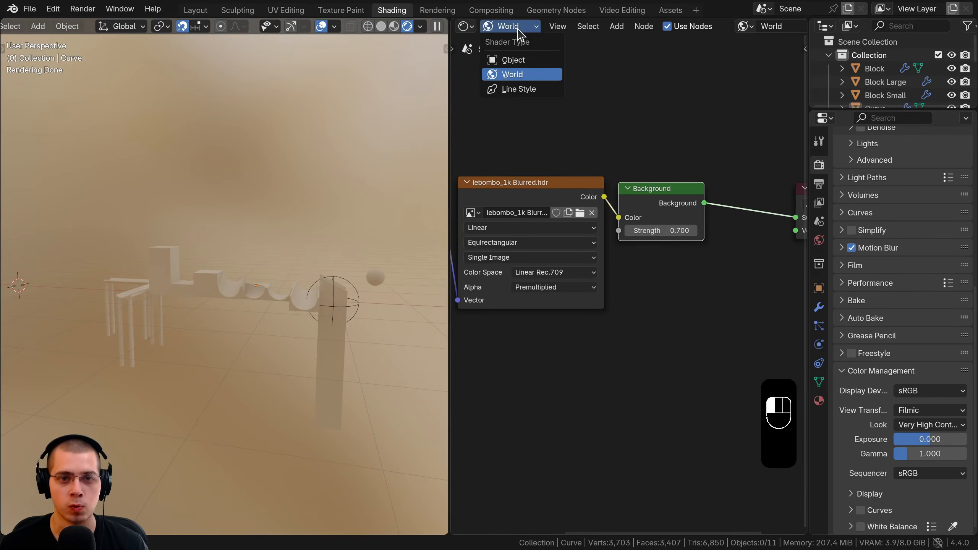
{"action": "left_click", "coordinate": [514, 60]}
{"action": "left_click", "coordinate": [196, 10]}
{"action": "mouse_move", "coordinate": [289, 135]}
{"action": "middle_mouse_down"}
{"action": "mouse_move", "coordinate": [329, 178]}
{"action": "mouse_move", "coordinate": [414, 354]}
{"action": "middle_mouse_up"}
{"action": "key", "text": "z"}
{"action": "left_click", "coordinate": [417, 121]}
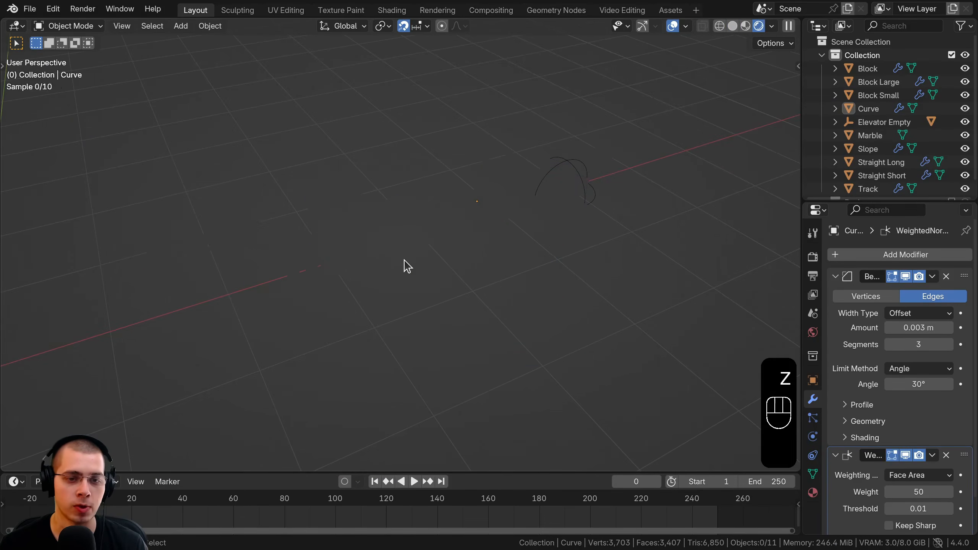
{"action": "mouse_move", "coordinate": [413, 151]}
{"action": "middle_mouse_down"}
{"action": "mouse_move", "coordinate": [376, 241]}
{"action": "mouse_move", "coordinate": [679, 208]}
{"action": "middle_mouse_up"}
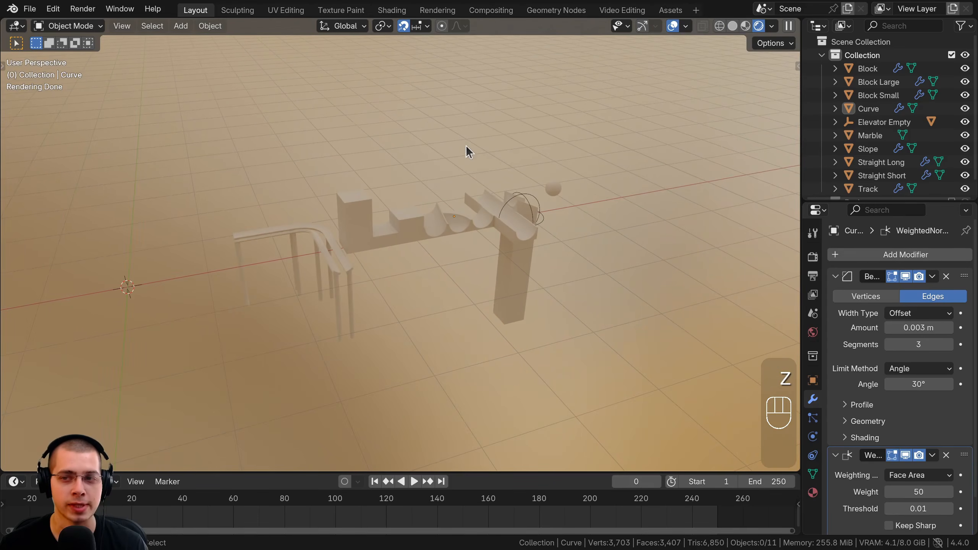
Step: Add an area light to the scene and move it away from the origin to beside the marble-run pieces
{"action": "key", "text": "shift+a"}
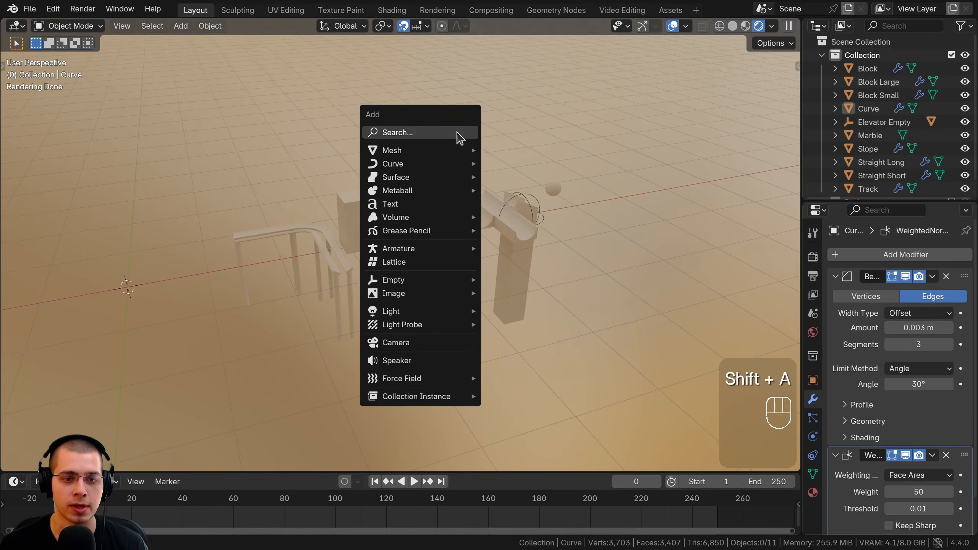
{"action": "mouse_move", "coordinate": [436, 312]}
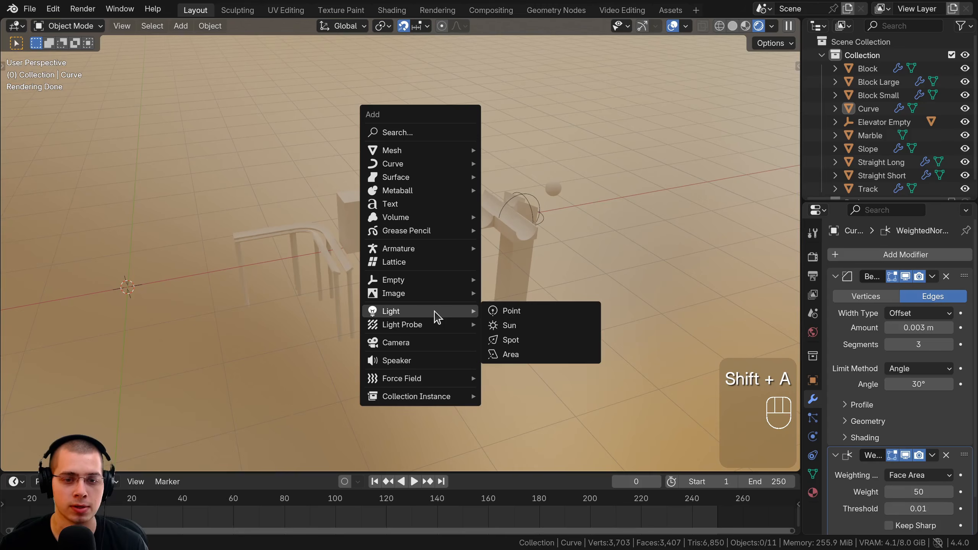
{"action": "left_click", "coordinate": [512, 355]}
{"action": "scroll", "coordinate": [442, 293], "scroll_direction": "down", "scroll_amount": 5}
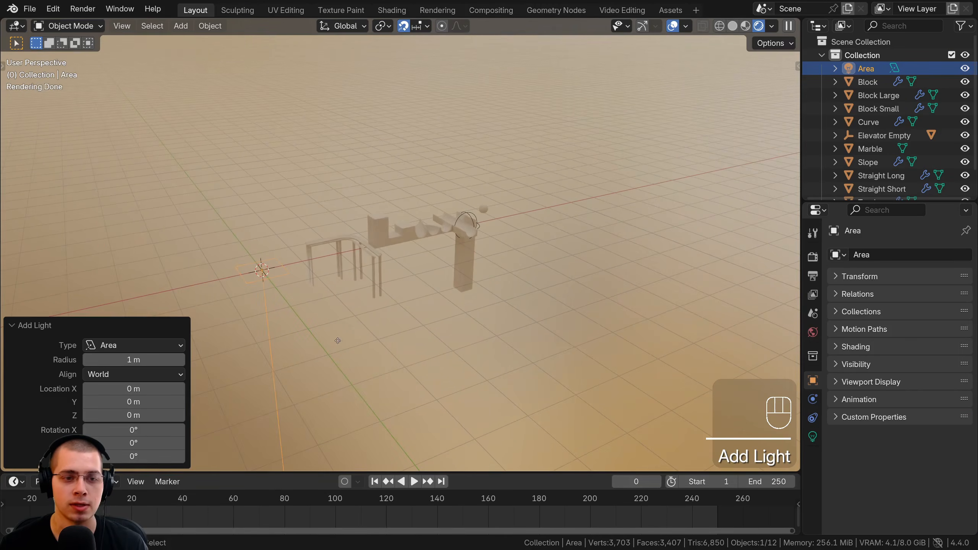
{"action": "key", "text": "g"}
{"action": "left_click", "coordinate": [552, 266]}
Step: Tilt the area light toward the pieces, enlarge it and shift it 1 m in X and -1 m in Y
{"action": "key", "text": "r"}
{"action": "middle_click_drag", "start_coordinate": [589, 259], "coordinate": [628, 321]}
{"action": "left_click", "coordinate": [516, 302]}
{"action": "key", "text": "r"}
{"action": "left_click", "coordinate": [681, 252]}
{"action": "key", "text": "s"}
{"action": "left_click", "coordinate": [554, 342]}
{"action": "key", "text": "g"}
{"action": "left_click", "coordinate": [547, 332]}
Step: Rotate the area light freely so that it aims at the marble-run pieces
{"action": "middle_click_drag", "start_coordinate": [546, 331], "coordinate": [534, 192]}
{"action": "key", "text": "r"}
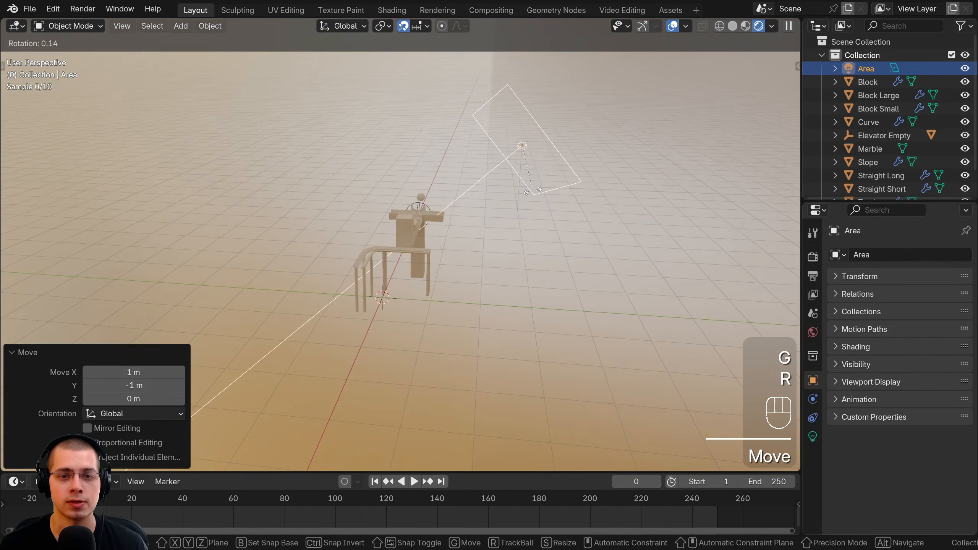
{"action": "key", "text": "r"}
{"action": "key", "text": "r"}
{"action": "key", "text": "g"}
{"action": "left_click", "coordinate": [532, 191]}
Step: Set the area light's power to 1000 W and move it about 1 m in X and -2 m in Y
{"action": "left_click", "coordinate": [813, 438]}
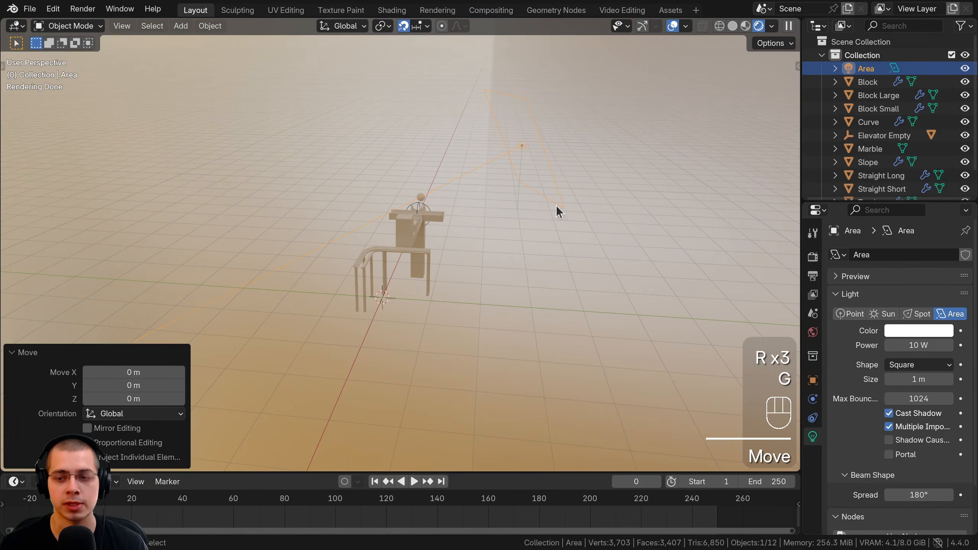
{"action": "left_click", "coordinate": [928, 347]}
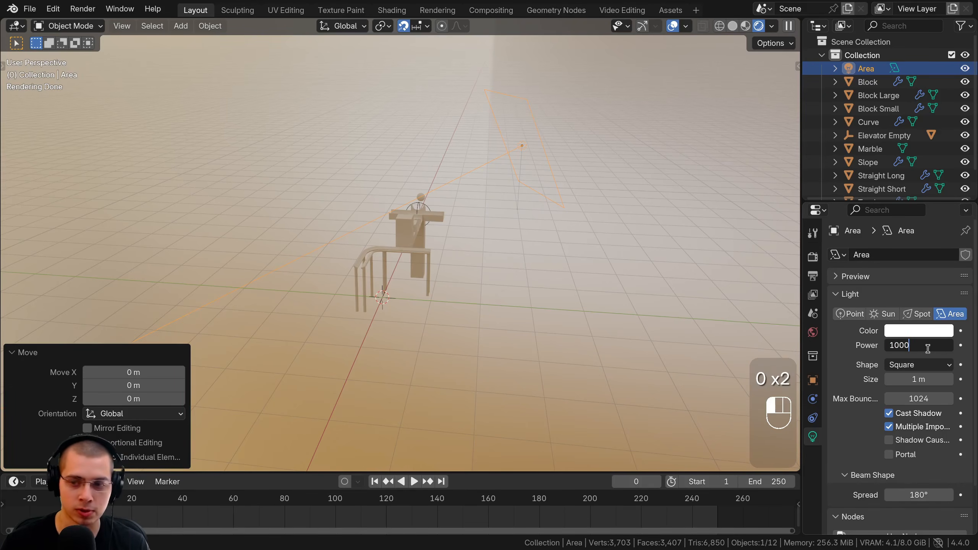
{"action": "type", "text": "1000"}
{"action": "key", "text": "Return"}
{"action": "key", "text": "g"}
{"action": "left_click", "coordinate": [390, 181]}
{"action": "middle_click_drag", "start_coordinate": [390, 181], "coordinate": [418, 190]}
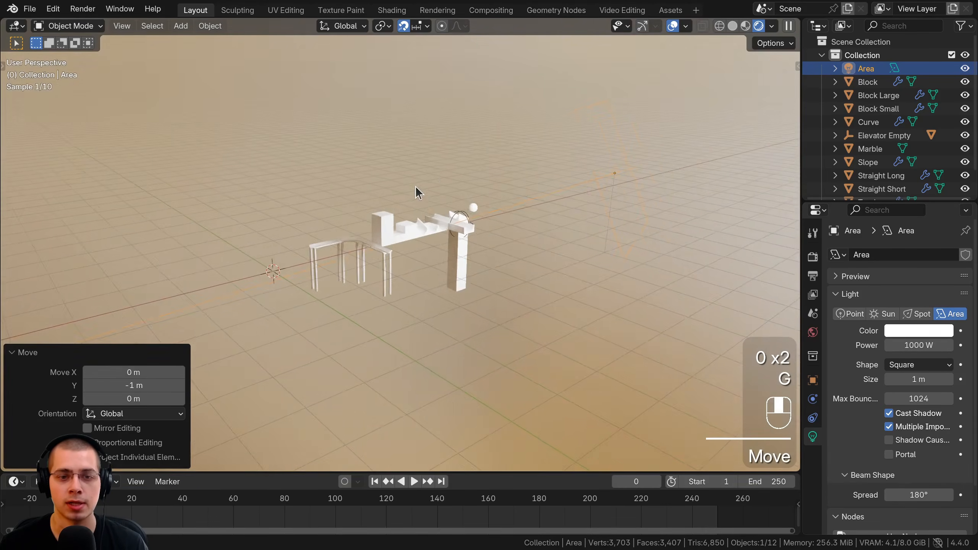
{"action": "key", "text": "g"}
{"action": "left_click", "coordinate": [497, 221]}
Step: Duplicate the area light across the pieces in top view, offset -7 m in X and 12 m in Y
{"action": "key", "text": "KP_7"}
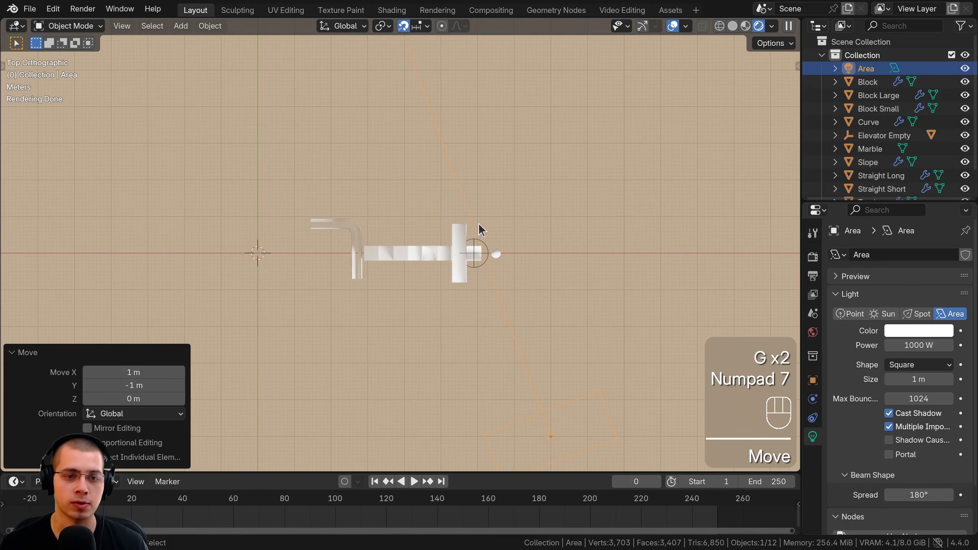
{"action": "scroll", "coordinate": [473, 262], "scroll_direction": "down", "scroll_amount": 5}
{"action": "key", "text": "shift+d"}
{"action": "left_click", "coordinate": [397, 153]}
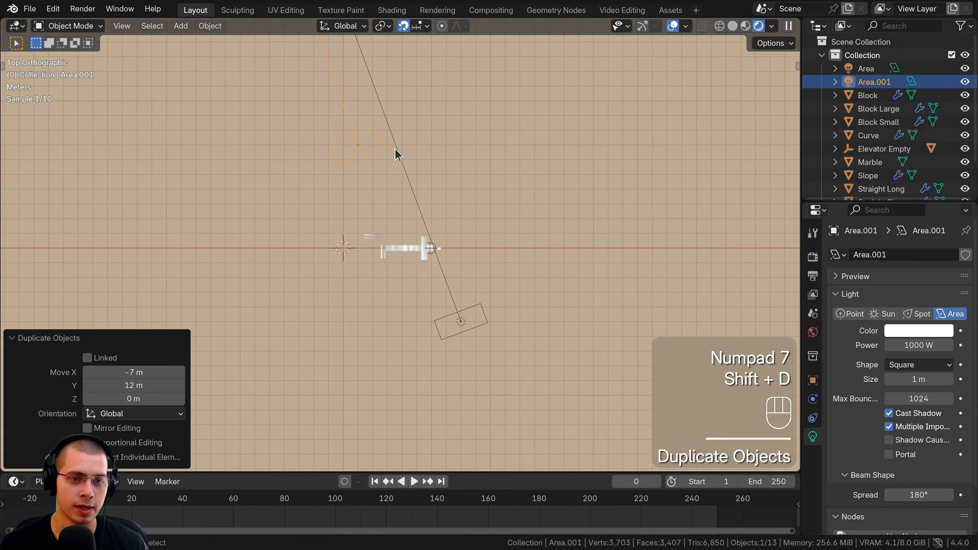
Step: Rotate the duplicated area light to face the pieces and reposition it on their far side
{"action": "key", "text": "r"}
{"action": "left_click", "coordinate": [384, 209]}
{"action": "key", "text": "g"}
{"action": "left_click", "coordinate": [410, 208]}
{"action": "middle_click_drag", "start_coordinate": [411, 208], "coordinate": [454, 136]}
{"action": "key", "text": "g"}
{"action": "left_click", "coordinate": [421, 170]}
Step: Select the duplicated area light and scale it up to soften its lighting
{"action": "scroll", "coordinate": [449, 198], "scroll_direction": "up", "scroll_amount": 7}
{"action": "key", "text": "a"}
{"action": "scroll", "coordinate": [424, 149], "scroll_direction": "down", "scroll_amount": 6}
{"action": "left_click", "coordinate": [302, 148]}
{"action": "key", "text": "s"}
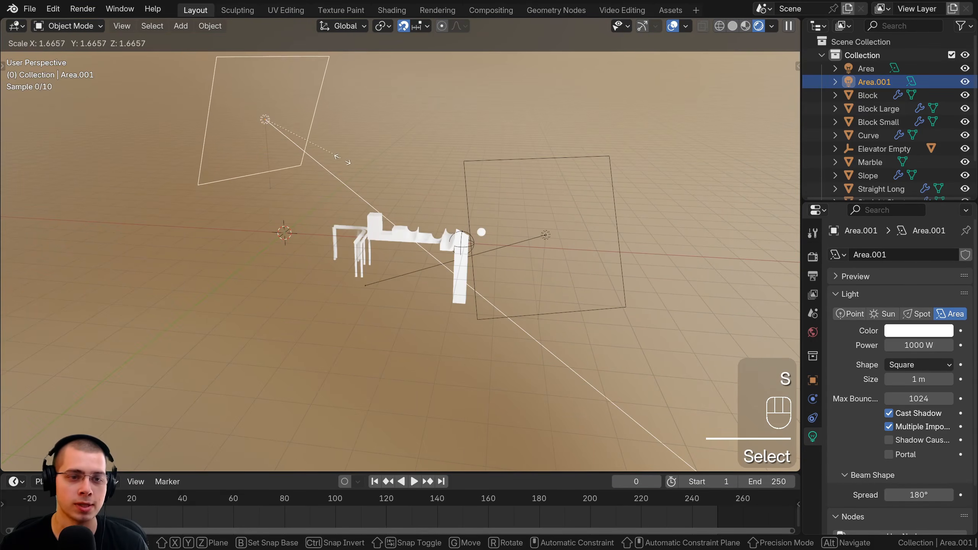
{"action": "left_click", "coordinate": [480, 222]}
Step: Scale up the original area light as well, deselect it and check the lighting on the pieces
{"action": "left_click", "coordinate": [547, 235]}
{"action": "middle_click_drag", "start_coordinate": [548, 234], "coordinate": [582, 239]}
{"action": "key", "text": "s"}
{"action": "left_click", "coordinate": [614, 237]}
{"action": "scroll", "coordinate": [540, 232], "scroll_direction": "up", "scroll_amount": 6}
{"action": "left_click", "coordinate": [208, 200]}
{"action": "middle_click_drag", "start_coordinate": [208, 199], "coordinate": [239, 199]}
{"action": "middle_click_drag", "start_coordinate": [529, 210], "coordinate": [500, 227]}
{"action": "middle_click_drag", "start_coordinate": [501, 227], "coordinate": [477, 164], "text": "shift"}
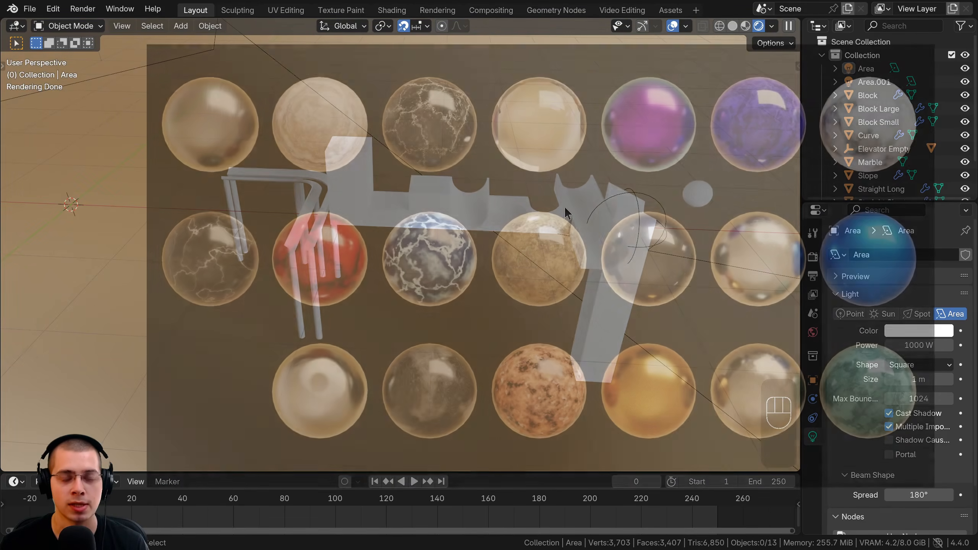
{"action": "middle_click_drag", "start_coordinate": [564, 207], "coordinate": [576, 181]}
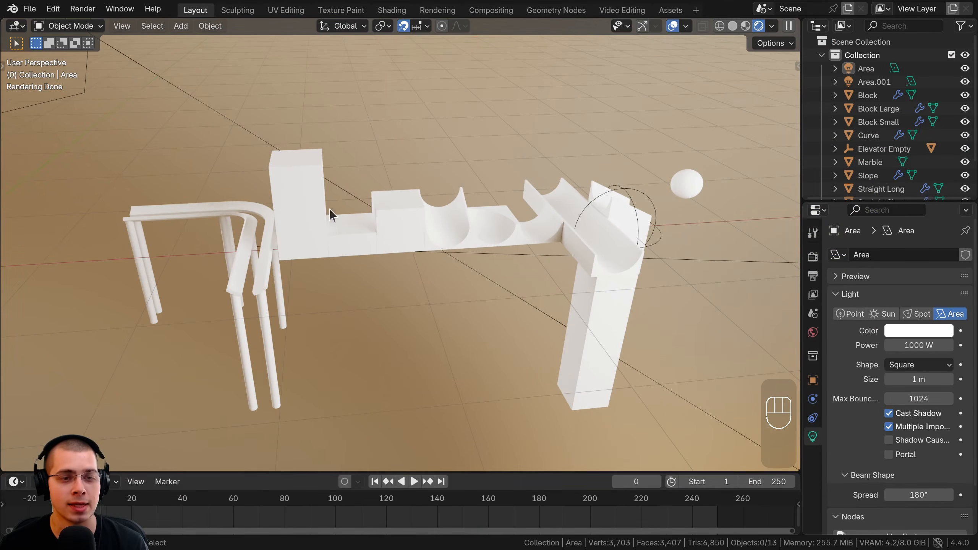
Step: Select the Block Large piece and search the Ultimate Material Pack for "wood" in the Assets workspace
{"action": "left_click", "coordinate": [317, 187]}
{"action": "middle_click_drag", "start_coordinate": [311, 183], "coordinate": [493, 227]}
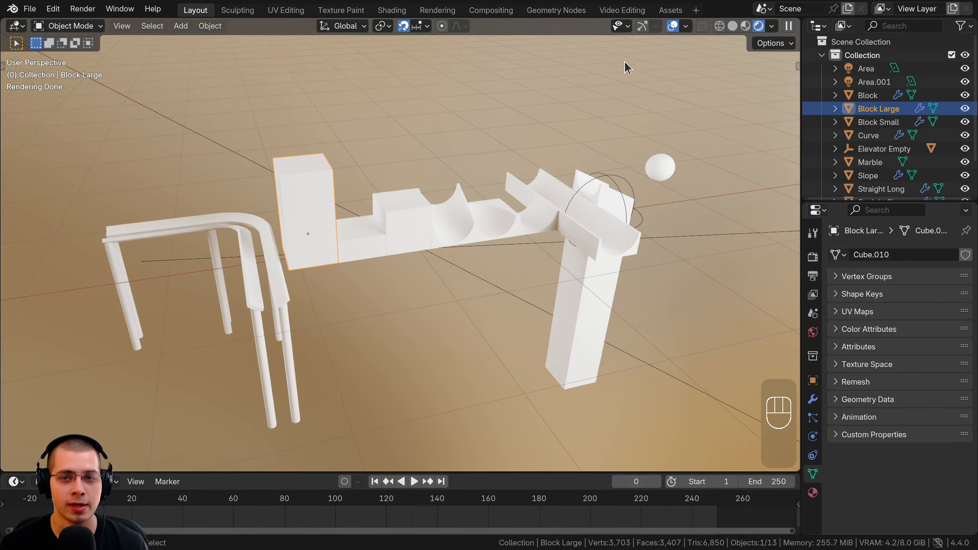
{"action": "left_click", "coordinate": [671, 11]}
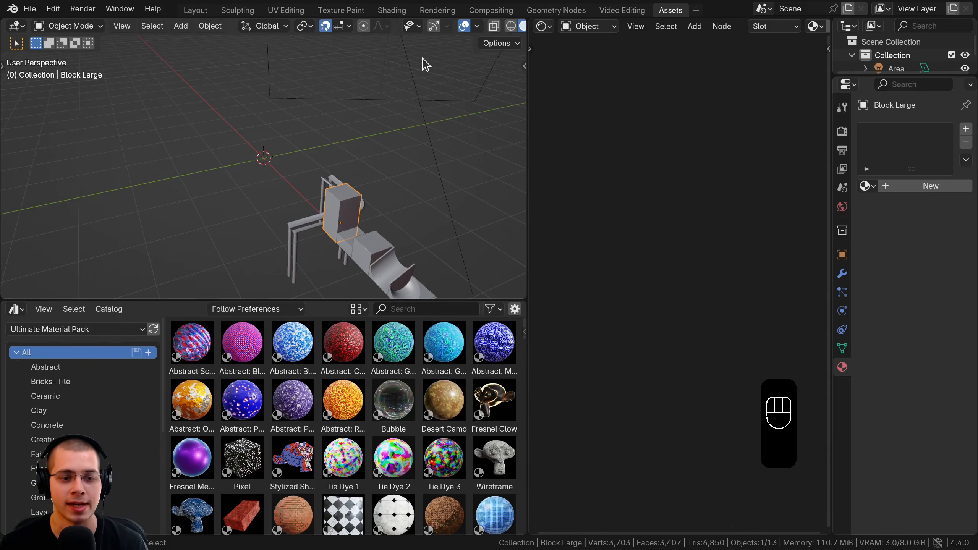
{"action": "scroll", "coordinate": [257, 424], "scroll_direction": "down", "scroll_amount": 5}
{"action": "scroll", "coordinate": [284, 432], "scroll_direction": "up", "scroll_amount": 5}
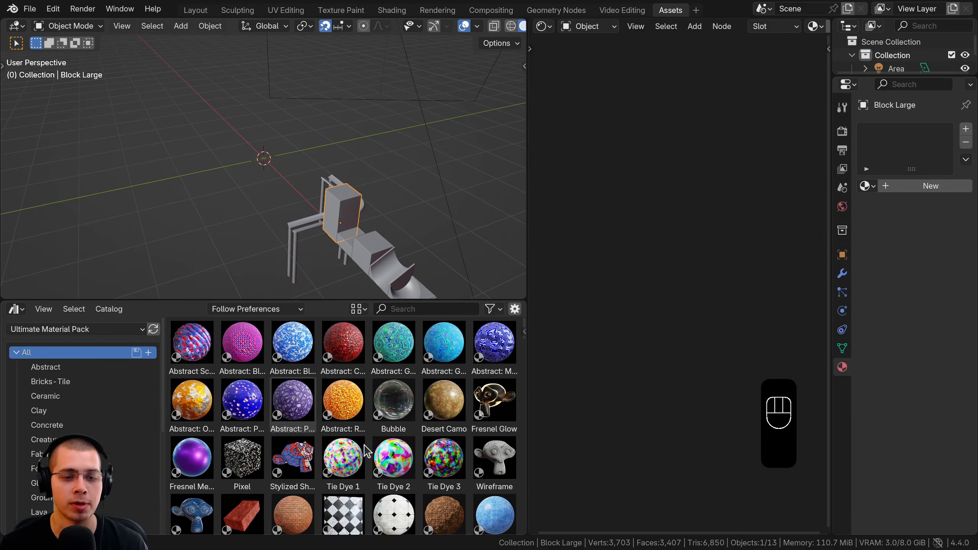
{"action": "type", "text": "woodo"}
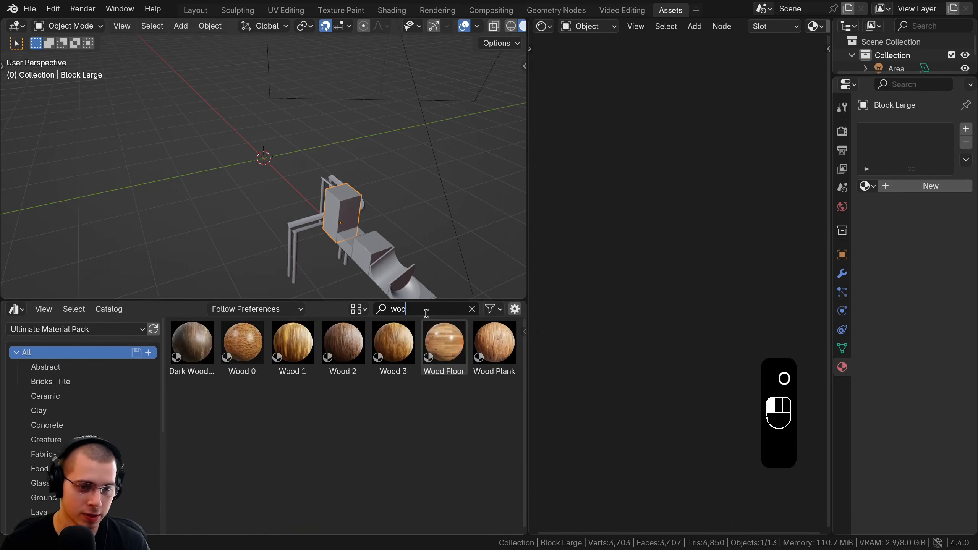
{"action": "key", "text": "BackSpace"}
Step: Apply the Wood 3 material to the Block Large piece
{"action": "middle_click_drag", "start_coordinate": [418, 266], "coordinate": [421, 200], "text": "shift"}
{"action": "middle_click_drag", "start_coordinate": [420, 200], "coordinate": [372, 266], "text": "shift"}
{"action": "scroll", "coordinate": [372, 266], "scroll_direction": "up", "scroll_amount": 6}
{"action": "left_click_drag", "start_coordinate": [396, 345], "coordinate": [388, 219]}
{"action": "scroll", "coordinate": [332, 265], "scroll_direction": "down", "scroll_amount": 5}
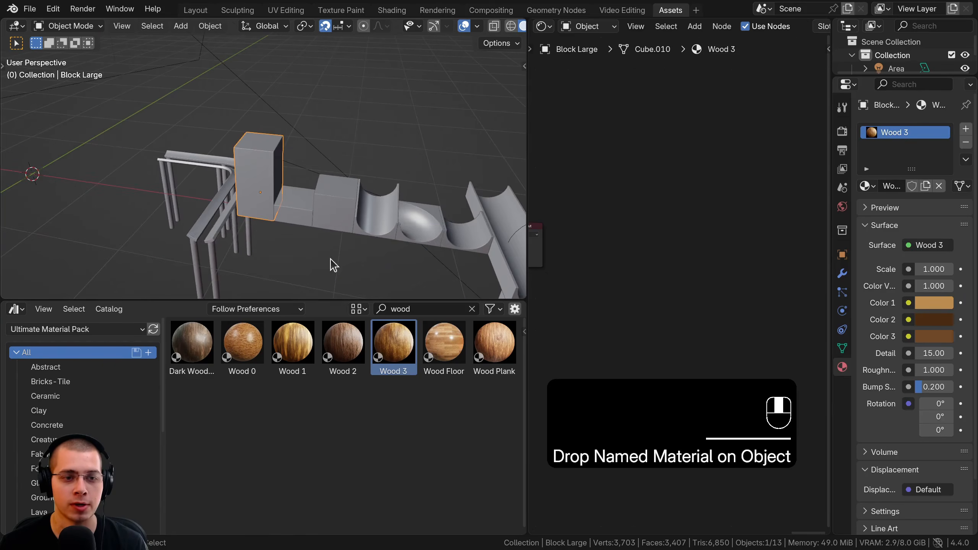
Step: Preview the wood on the Block Large piece in rendered shading, and return to solid shading in the Layout workspace
{"action": "key", "text": "z"}
{"action": "key", "text": "KP_Decimal"}
{"action": "middle_click_drag", "start_coordinate": [295, 58], "coordinate": [295, 150]}
{"action": "scroll", "coordinate": [268, 116], "scroll_direction": "down", "scroll_amount": 5}
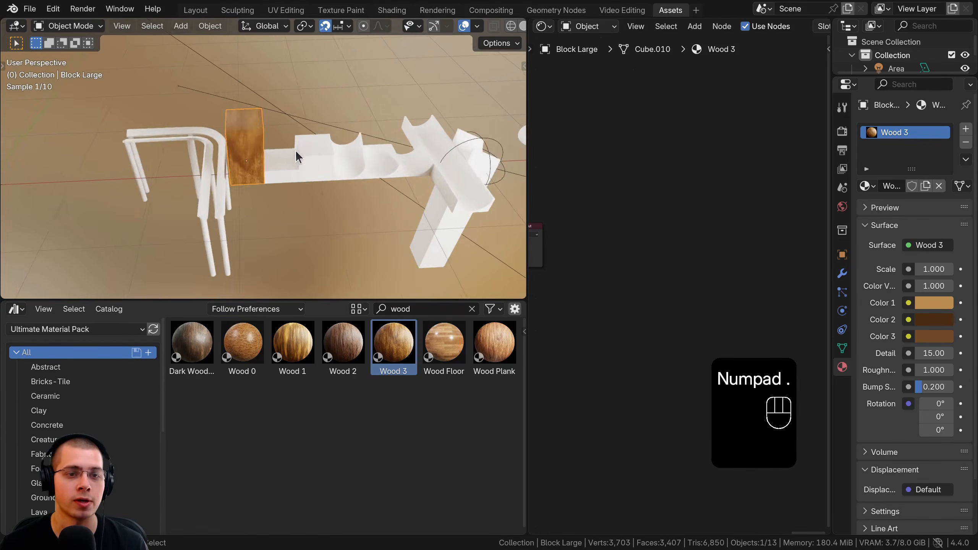
{"action": "left_click", "coordinate": [195, 10]}
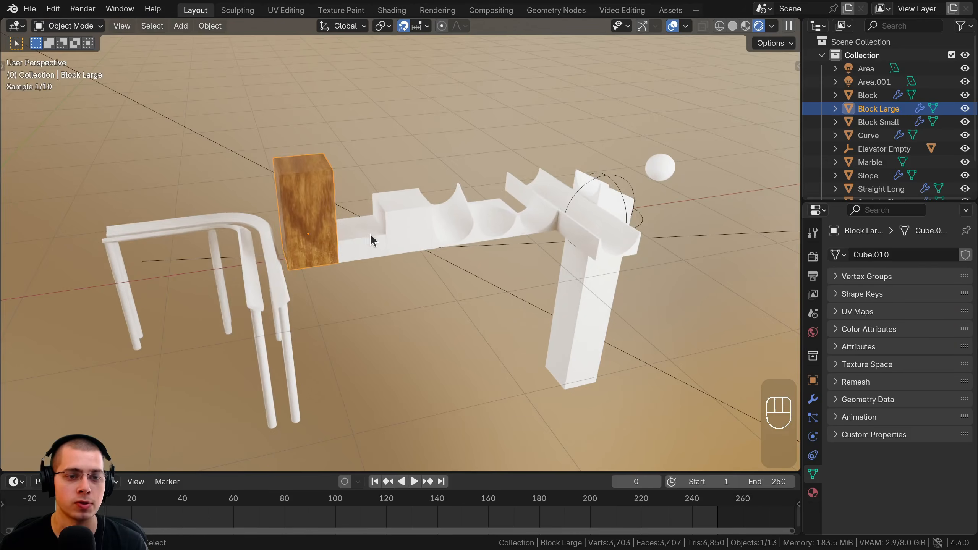
{"action": "middle_click_drag", "start_coordinate": [372, 234], "coordinate": [351, 245], "text": "shift"}
{"action": "key", "text": "z"}
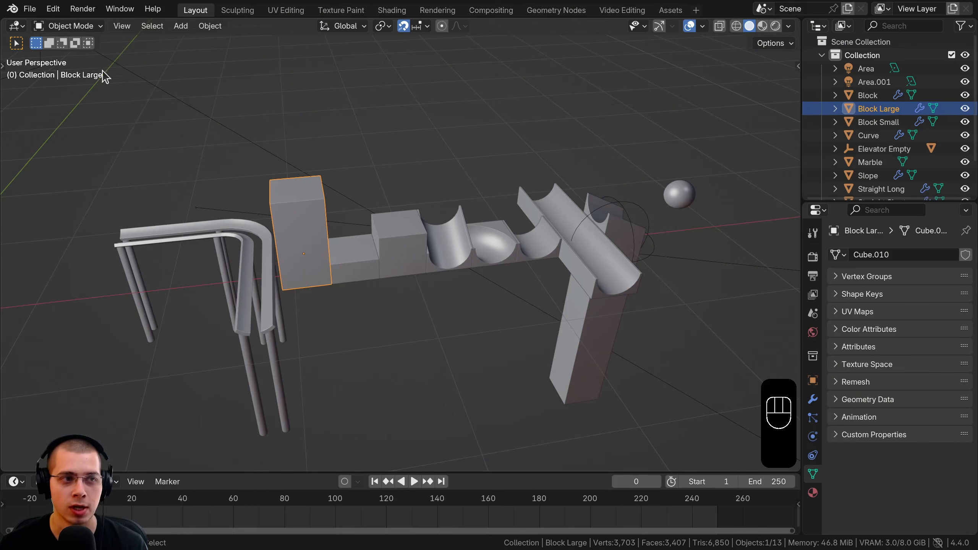
Step: Append the Wood 3 material from the file 3 Procedural Wood Materials.blend
{"action": "left_click", "coordinate": [31, 8]}
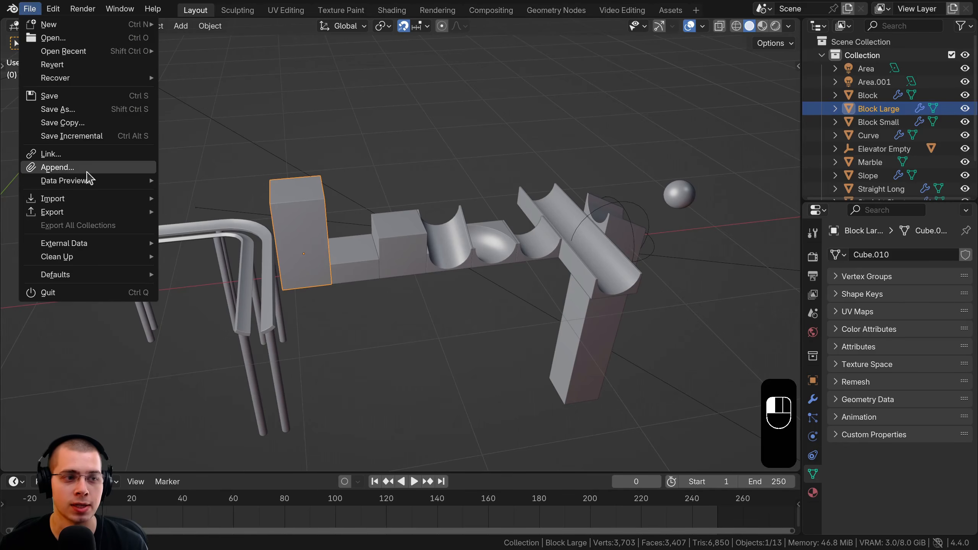
{"action": "left_click", "coordinate": [58, 167]}
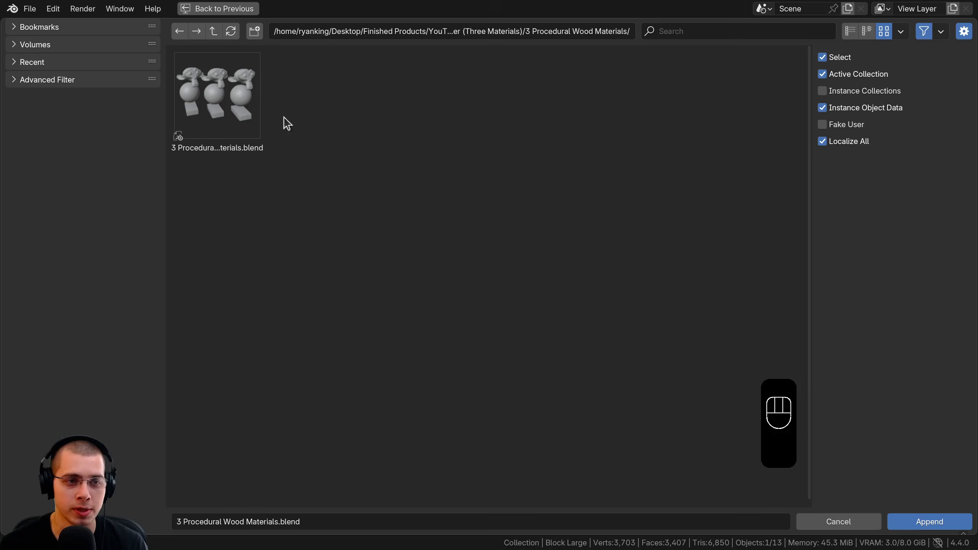
{"action": "double_click", "coordinate": [215, 91]}
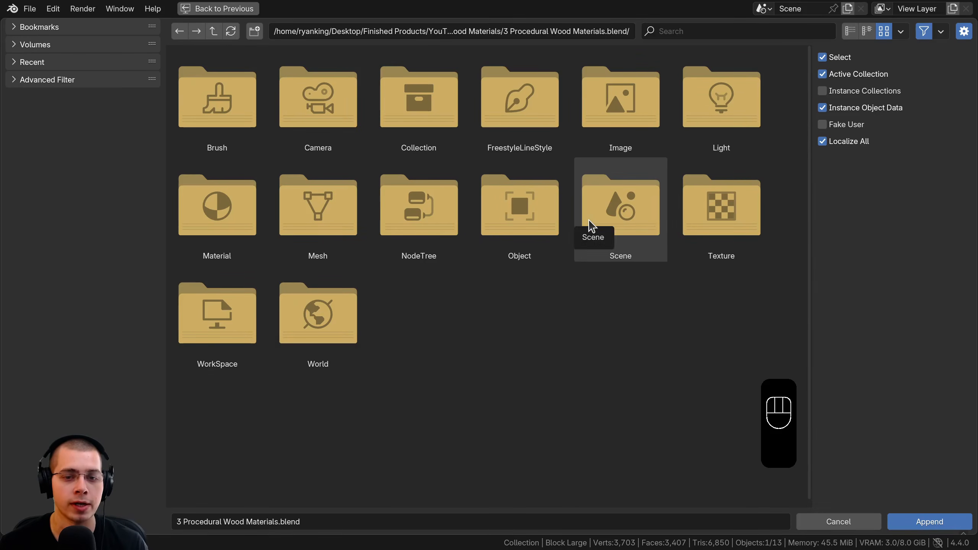
{"action": "double_click", "coordinate": [238, 222]}
{"action": "left_click", "coordinate": [258, 107]}
{"action": "left_click", "coordinate": [304, 93]}
{"action": "left_click", "coordinate": [397, 123]}
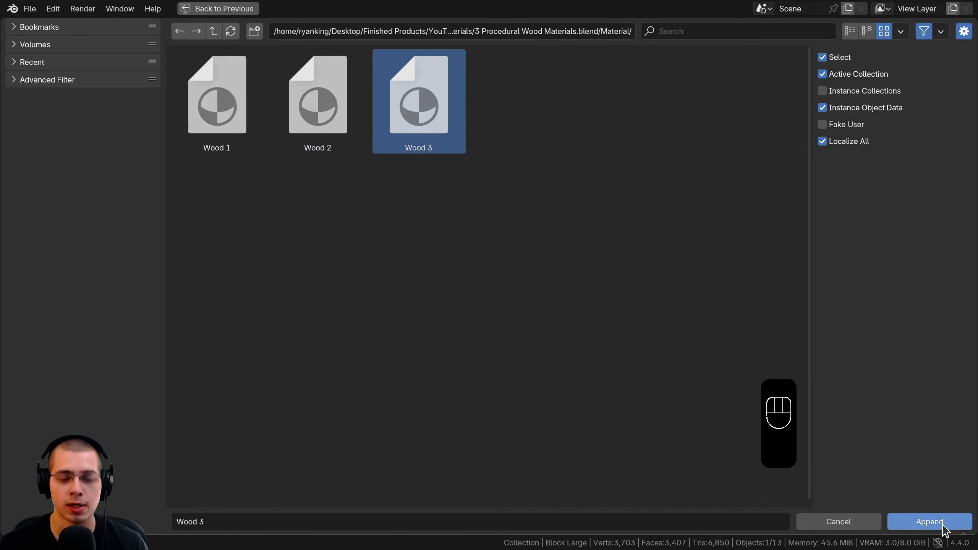
{"action": "left_click", "coordinate": [930, 522]}
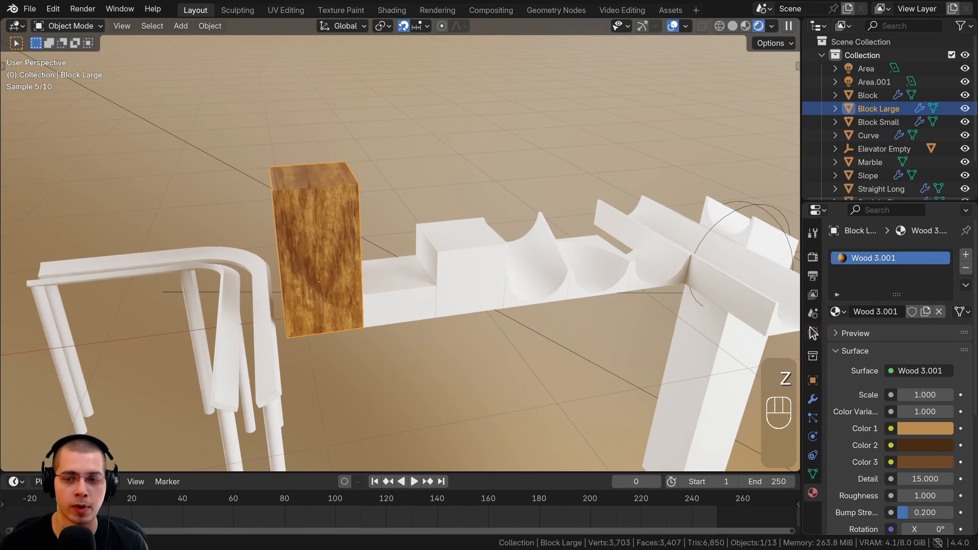
Step: Assign the Wood 3.001 material to the Block Large piece and inspect it in rendered shading
{"action": "left_click", "coordinate": [837, 312]}
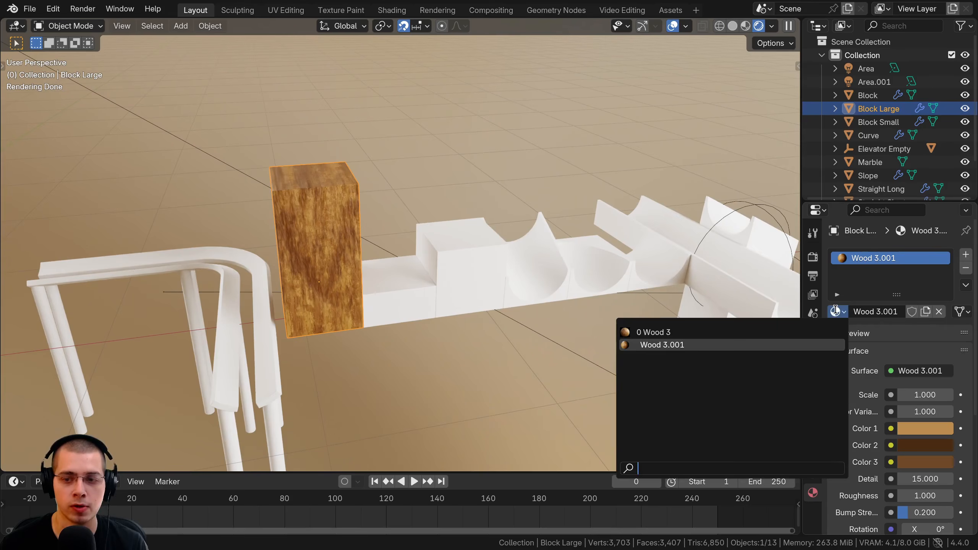
{"action": "left_click", "coordinate": [661, 344]}
{"action": "middle_click_drag", "start_coordinate": [609, 334], "coordinate": [566, 289]}
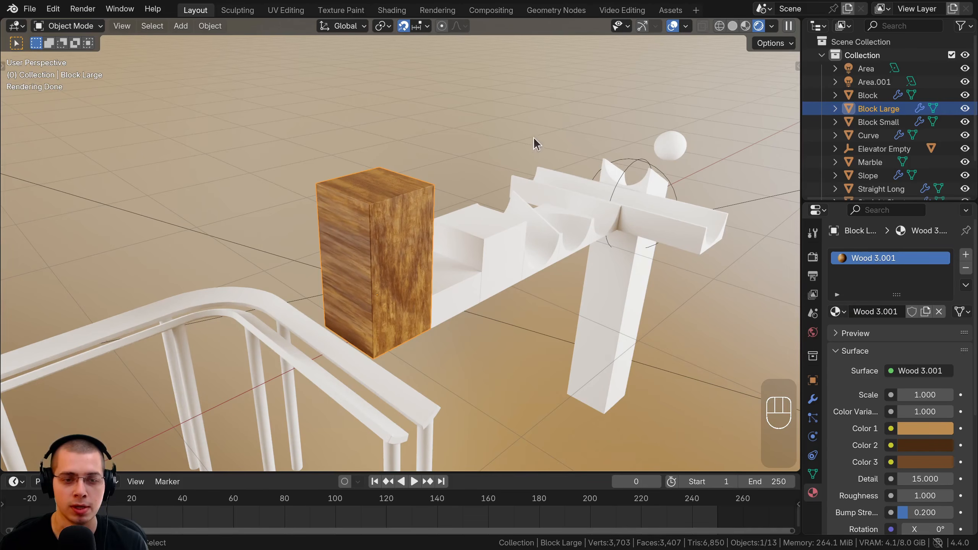
Step: Unlink the Block Large piece's material and assign the Wood 3 material in its place
{"action": "left_click", "coordinate": [838, 313]}
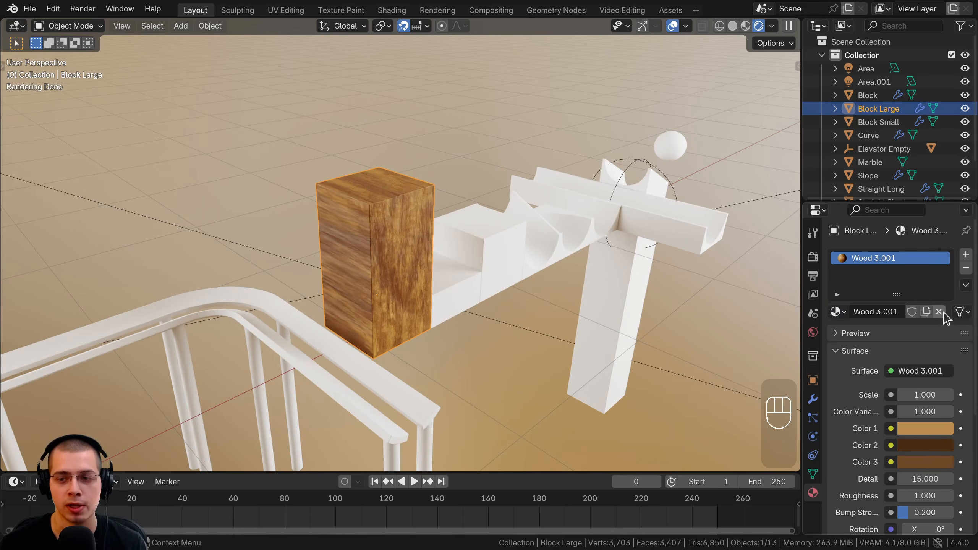
{"action": "left_click", "coordinate": [939, 312]}
{"action": "left_click", "coordinate": [832, 313]}
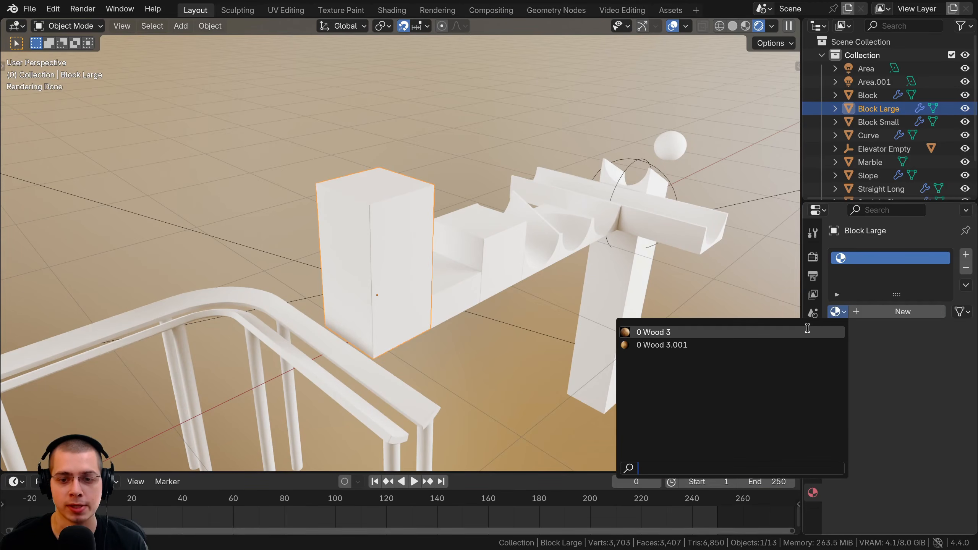
{"action": "left_click", "coordinate": [816, 331]}
{"action": "middle_click_drag", "start_coordinate": [577, 235], "coordinate": [424, 245]}
{"action": "middle_click_drag", "start_coordinate": [315, 257], "coordinate": [616, 239]}
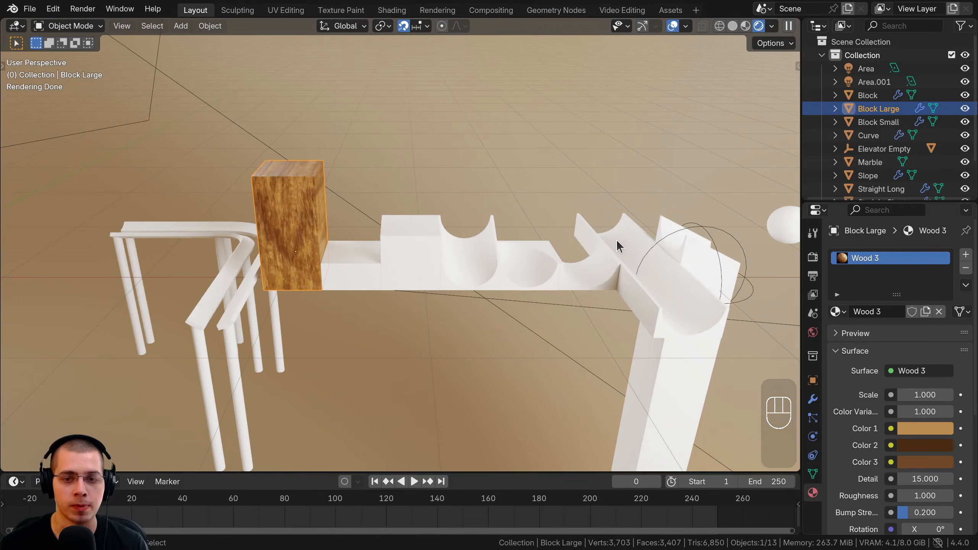
Step: Link Block Large's Wood 3 material to the straight, curve, slope, bowl and block pieces and the elevator, then deselect everything
{"action": "left_click", "coordinate": [616, 243]}
{"action": "left_click", "coordinate": [594, 273], "text": "shift"}
{"action": "left_click", "coordinate": [540, 260], "text": "shift"}
{"action": "left_click", "coordinate": [478, 258], "text": "shift"}
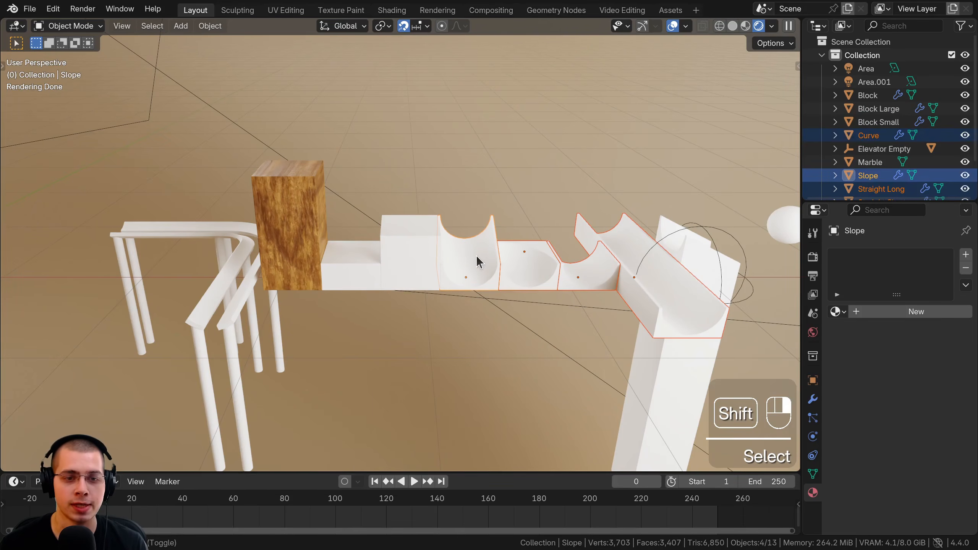
{"action": "left_click", "coordinate": [430, 248], "text": "shift"}
{"action": "left_click", "coordinate": [361, 257], "text": "shift"}
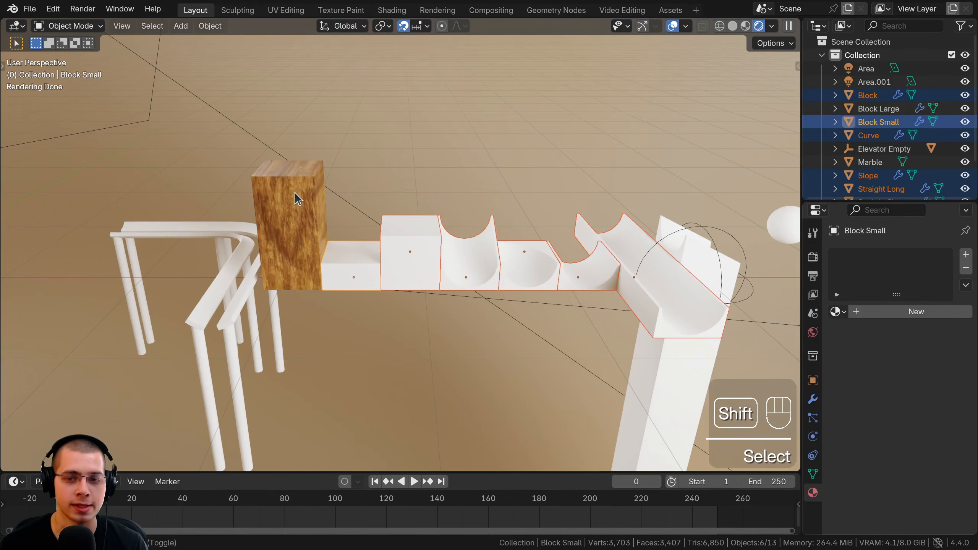
{"action": "left_click", "coordinate": [698, 257], "text": "shift"}
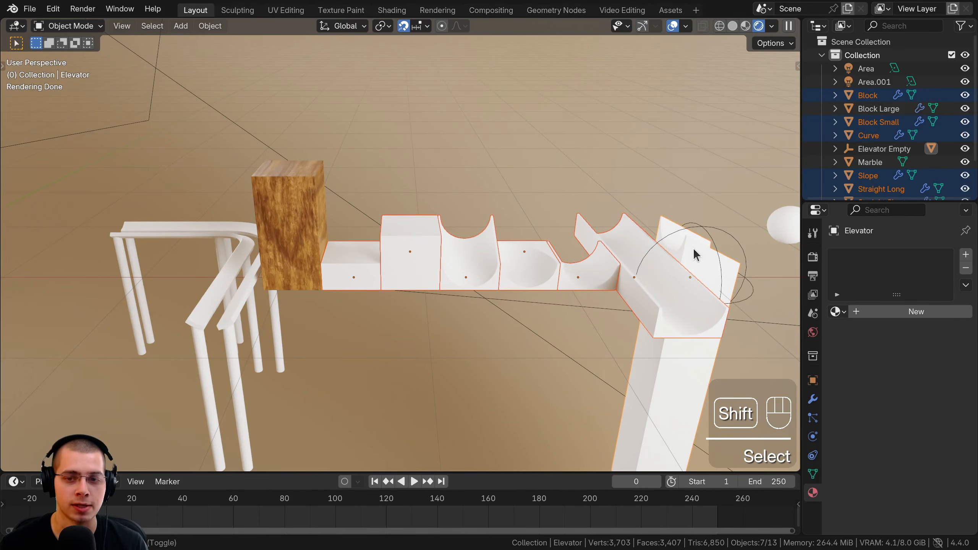
{"action": "left_click", "coordinate": [310, 183], "text": "shift"}
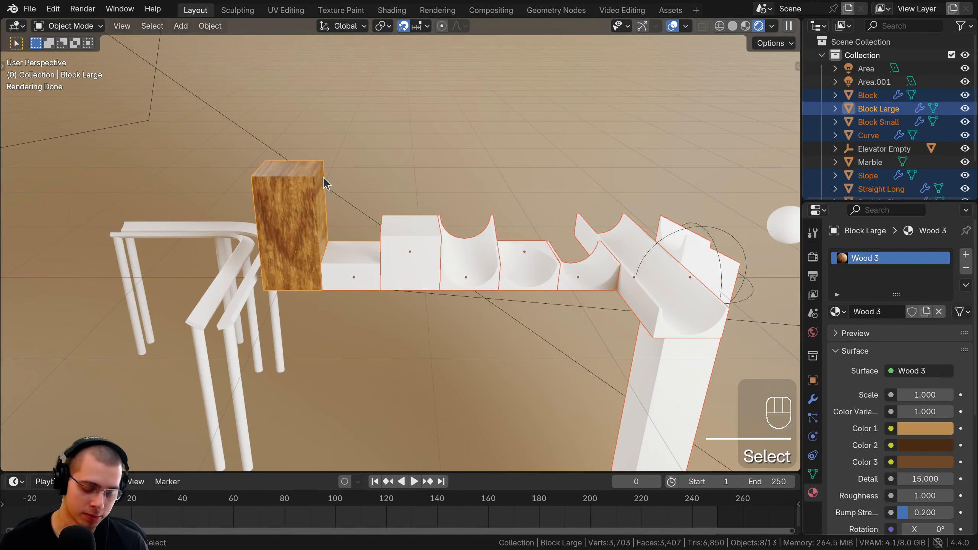
{"action": "key", "text": "ctrl+l"}
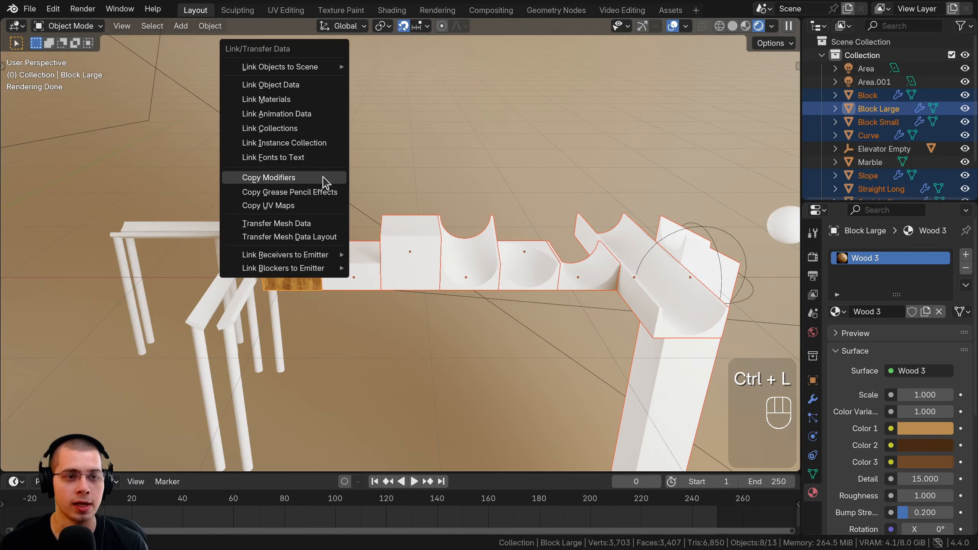
{"action": "left_click", "coordinate": [289, 100]}
{"action": "middle_click_drag", "start_coordinate": [448, 281], "coordinate": [406, 280]}
{"action": "scroll", "coordinate": [536, 262], "scroll_direction": "up", "scroll_amount": 3}
{"action": "key", "text": "a"}
{"action": "key", "text": "a"}
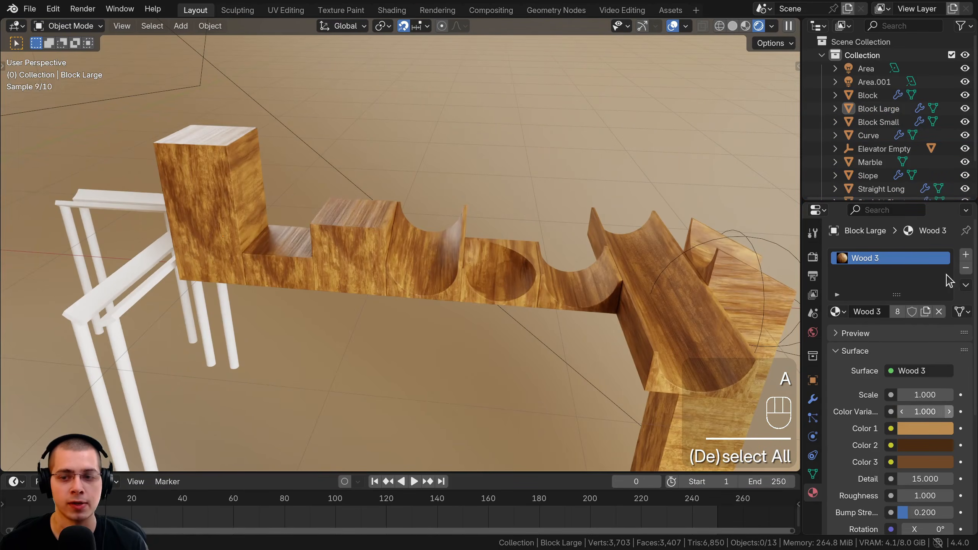
Step: Open the Wood 3 material's nodes in the Shading workspace and reposition the Wood 3 group node beside the Material Output
{"action": "scroll", "coordinate": [917, 418], "scroll_direction": "down", "scroll_amount": 3}
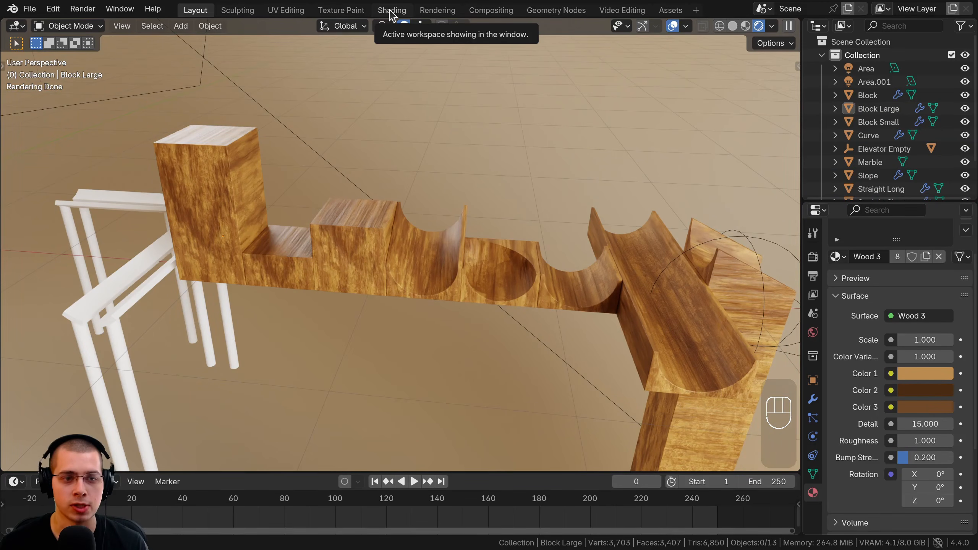
{"action": "left_click", "coordinate": [391, 11]}
{"action": "key", "text": "g"}
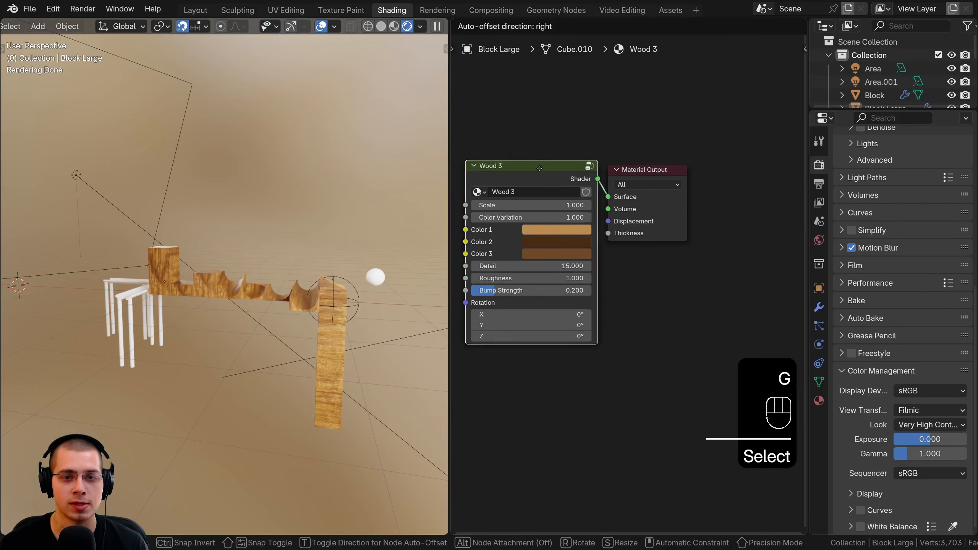
{"action": "right_click", "coordinate": [573, 153]}
{"action": "scroll", "coordinate": [573, 154], "scroll_direction": "up", "scroll_amount": 2}
{"action": "middle_click_drag", "start_coordinate": [572, 154], "coordinate": [601, 175]}
{"action": "key", "text": "g"}
{"action": "left_click", "coordinate": [589, 195]}
Step: Darken the Wood 3 node's Color 1 to #905D2A and set Color 2 to the brown #6F4525
{"action": "middle_click_drag", "start_coordinate": [165, 299], "coordinate": [348, 273]}
{"action": "scroll", "coordinate": [287, 298], "scroll_direction": "up", "scroll_amount": 4}
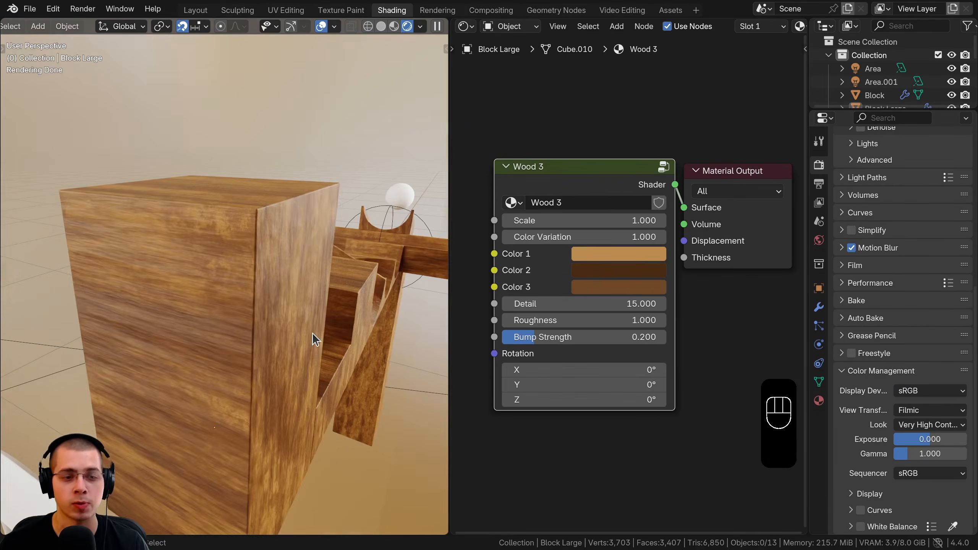
{"action": "scroll", "coordinate": [314, 330], "scroll_direction": "down", "scroll_amount": 3}
{"action": "scroll", "coordinate": [587, 281], "scroll_direction": "up", "scroll_amount": 3}
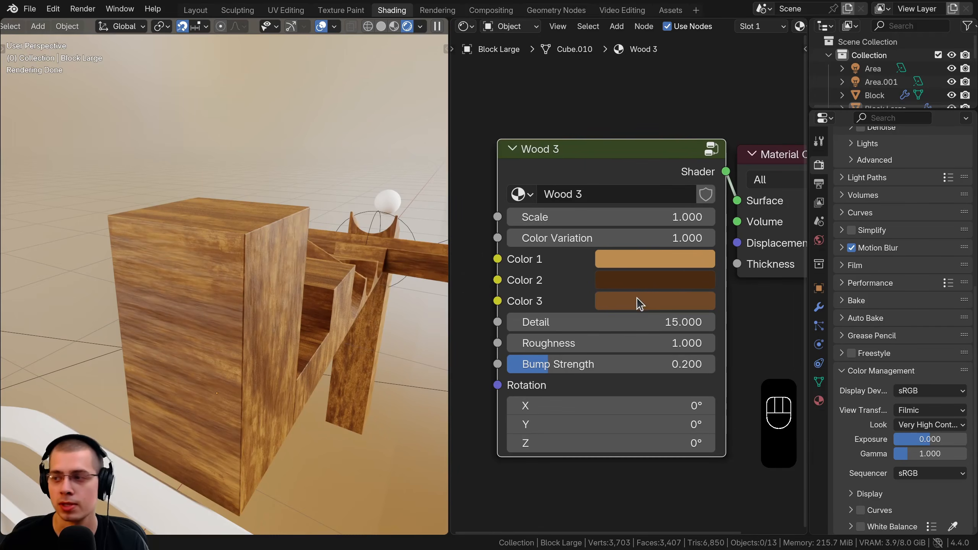
{"action": "left_click", "coordinate": [643, 266]}
{"action": "left_click", "coordinate": [641, 264]}
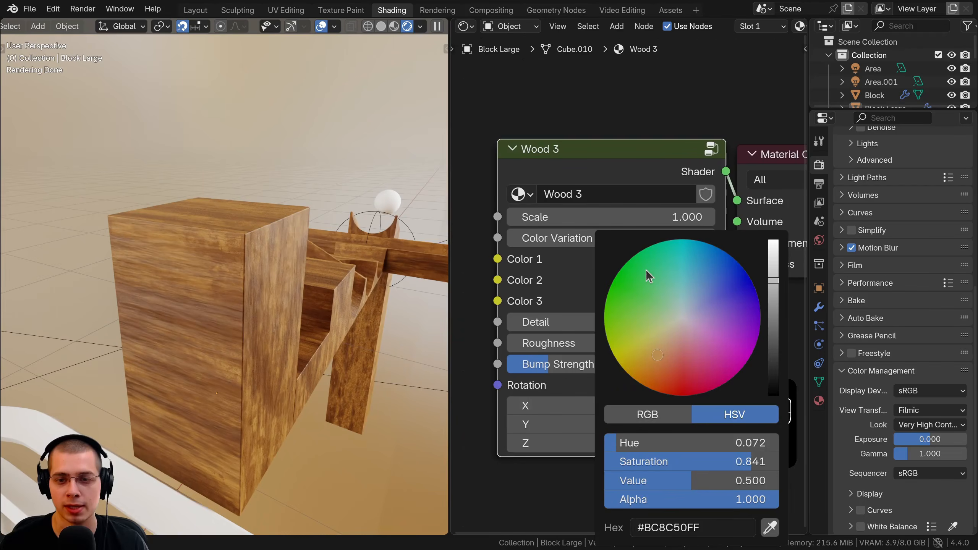
{"action": "left_click_drag", "start_coordinate": [658, 366], "coordinate": [660, 363]}
{"action": "left_click_drag", "start_coordinate": [774, 307], "coordinate": [774, 298]}
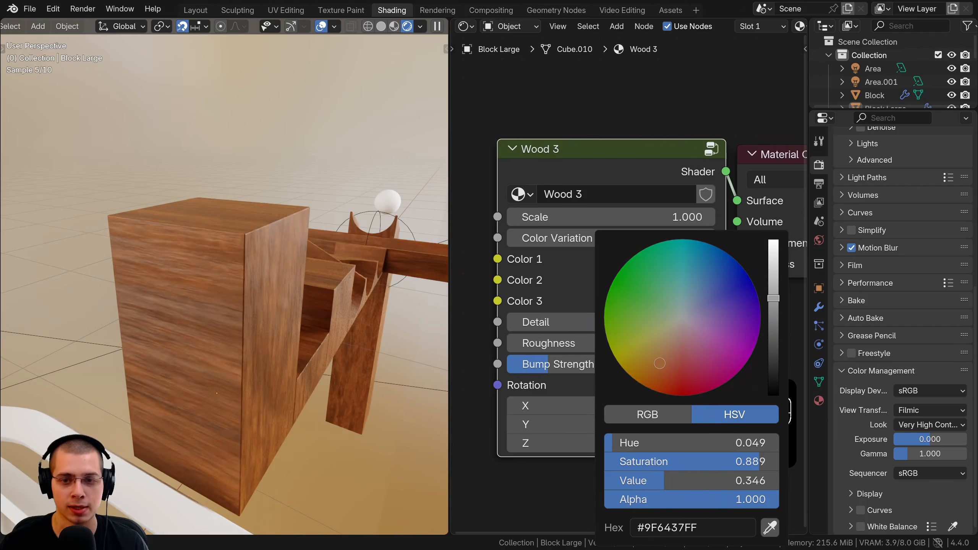
{"action": "left_click", "coordinate": [640, 281]}
{"action": "left_click", "coordinate": [774, 118]}
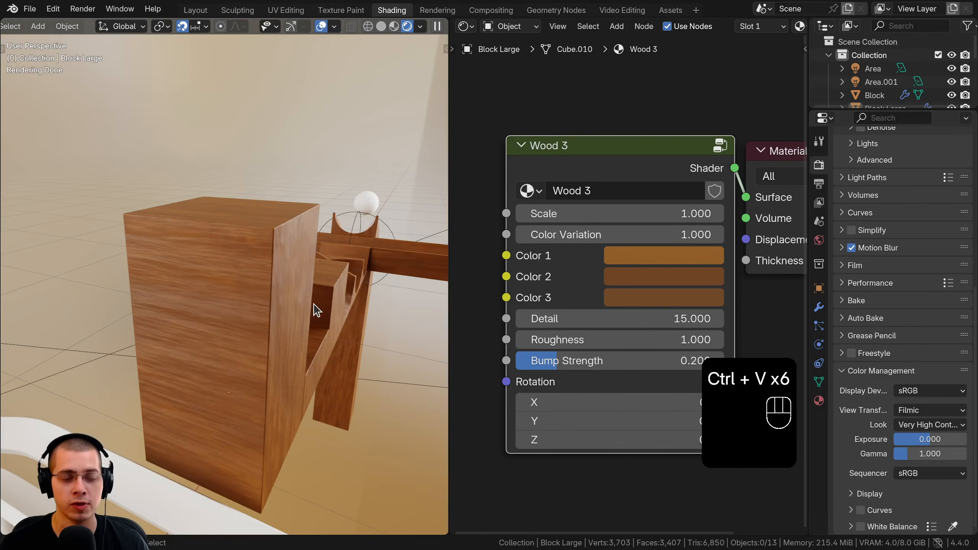
Step: Inspect the hex codes of Color 1, Color 2 and Color 3 on the Wood 3 node
{"action": "middle_click_drag", "start_coordinate": [665, 315], "coordinate": [660, 337]}
{"action": "left_click", "coordinate": [653, 307]}
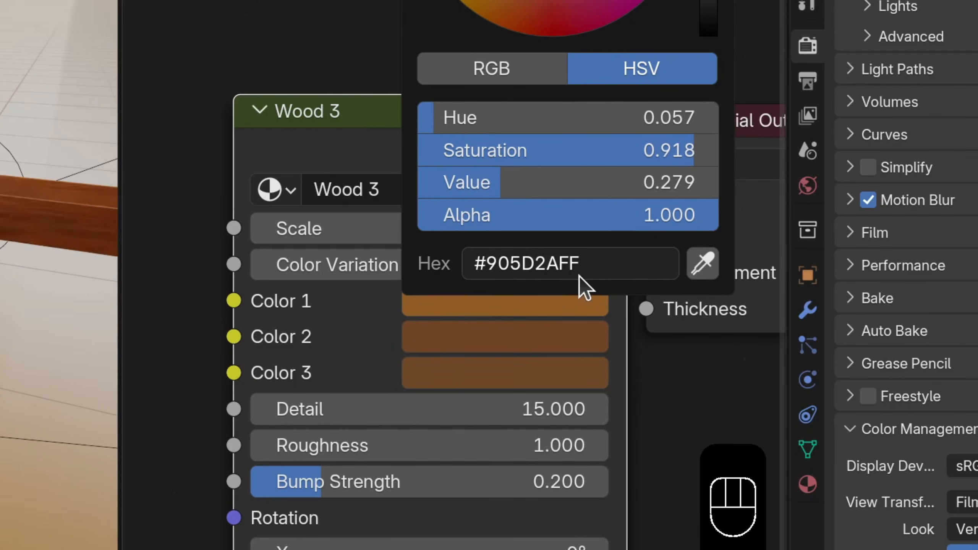
{"action": "left_click", "coordinate": [468, 330]}
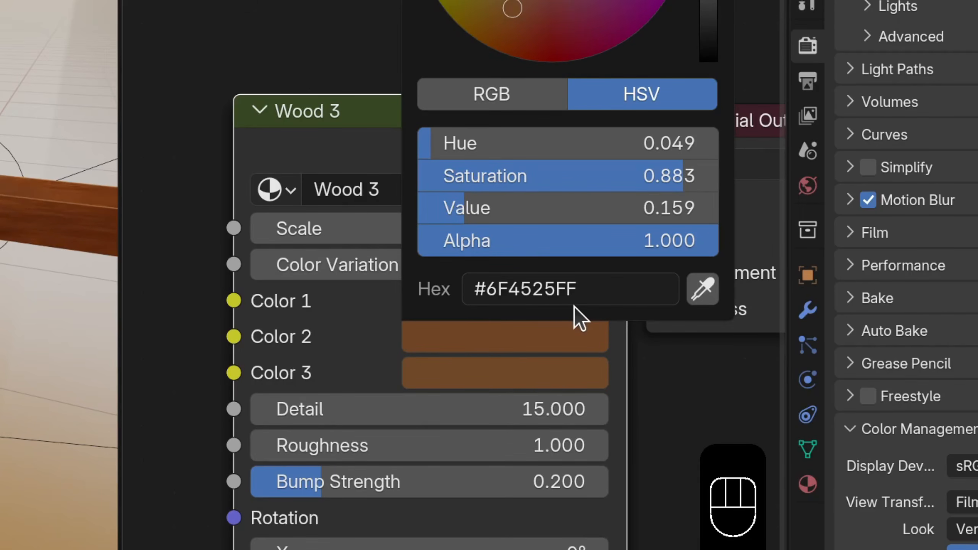
{"action": "left_click", "coordinate": [439, 373]}
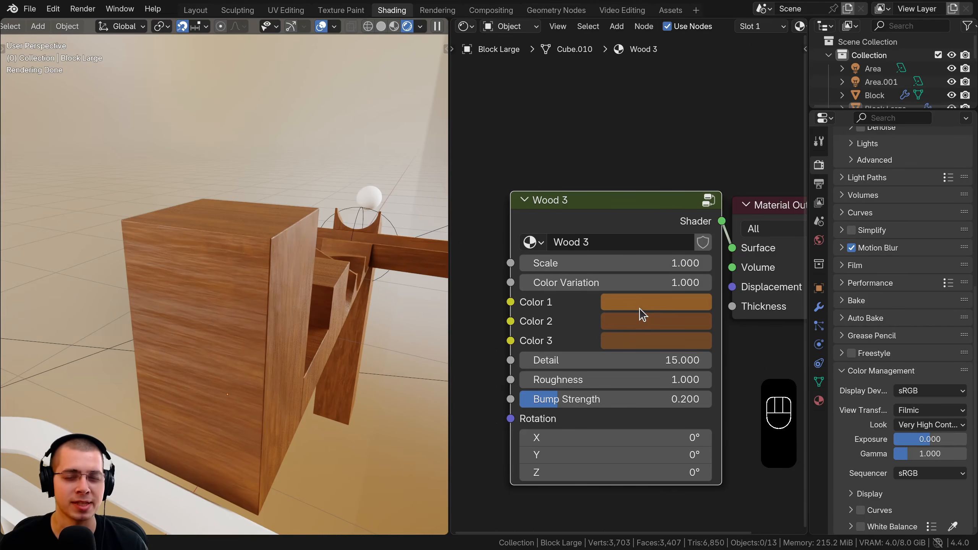
Step: Set the Wood 3 node's Roughness to 0.6 and check the shine on the blocks
{"action": "middle_click_drag", "start_coordinate": [383, 286], "coordinate": [271, 303]}
{"action": "scroll", "coordinate": [223, 329], "scroll_direction": "up", "scroll_amount": 2}
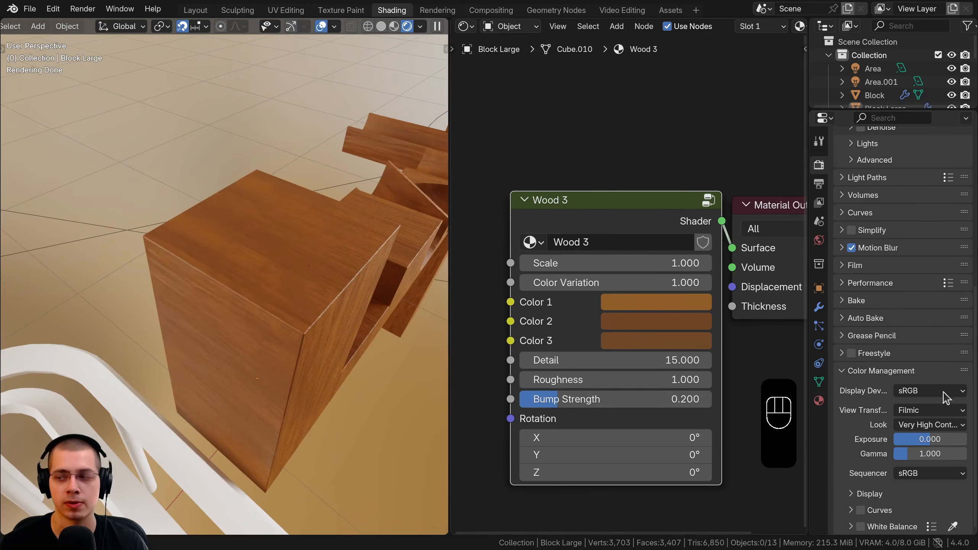
{"action": "left_click", "coordinate": [633, 380]}
{"action": "type", "text": ".6"}
{"action": "key", "text": "Return"}
{"action": "middle_click_drag", "start_coordinate": [325, 296], "coordinate": [236, 164]}
{"action": "scroll", "coordinate": [179, 45], "scroll_direction": "down", "scroll_amount": 3}
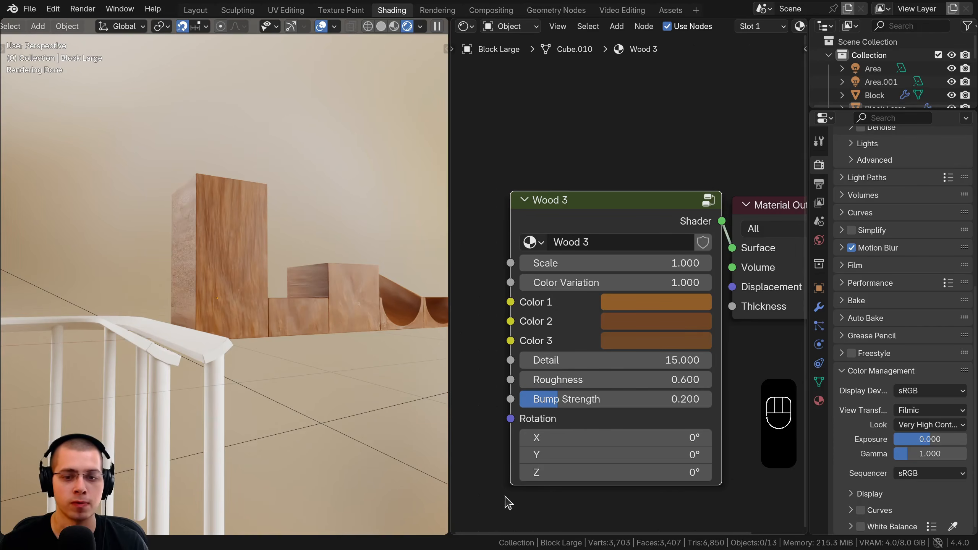
Step: Set the Wood 3 node's Bump Strength to 0.02 and check the surface of the wooden pieces from several angles
{"action": "middle_click_drag", "start_coordinate": [574, 435], "coordinate": [577, 431]}
{"action": "left_click", "coordinate": [594, 394]}
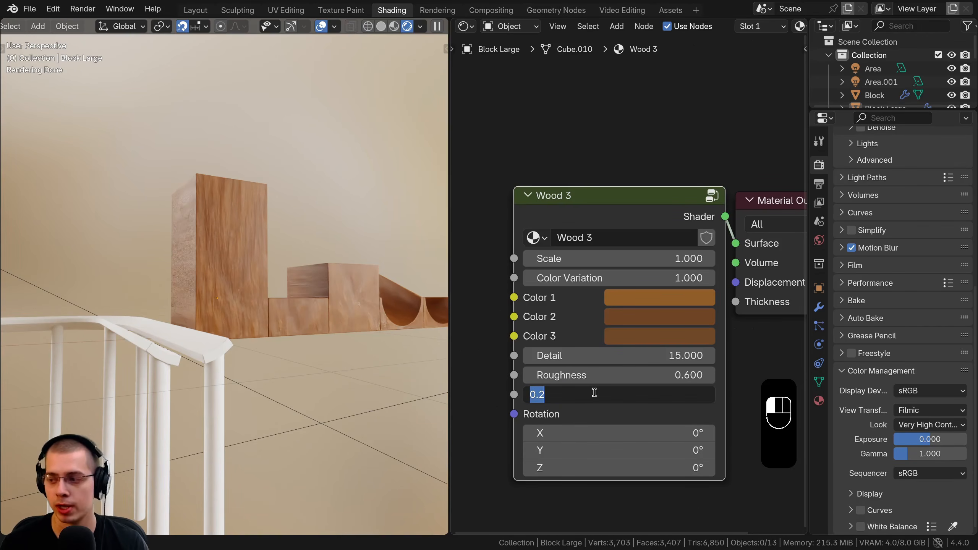
{"action": "type", "text": ".02"}
{"action": "key", "text": "Return"}
{"action": "middle_click_drag", "start_coordinate": [316, 287], "coordinate": [250, 125]}
{"action": "scroll", "coordinate": [249, 354], "scroll_direction": "up", "scroll_amount": 2}
{"action": "middle_click_drag", "start_coordinate": [278, 402], "coordinate": [185, 420]}
{"action": "middle_click_drag", "start_coordinate": [185, 420], "coordinate": [315, 397], "text": "shift"}
{"action": "middle_click_drag", "start_coordinate": [315, 397], "coordinate": [275, 210]}
{"action": "middle_click_drag", "start_coordinate": [224, 321], "coordinate": [187, 352]}
{"action": "scroll", "coordinate": [240, 302], "scroll_direction": "down", "scroll_amount": 4}
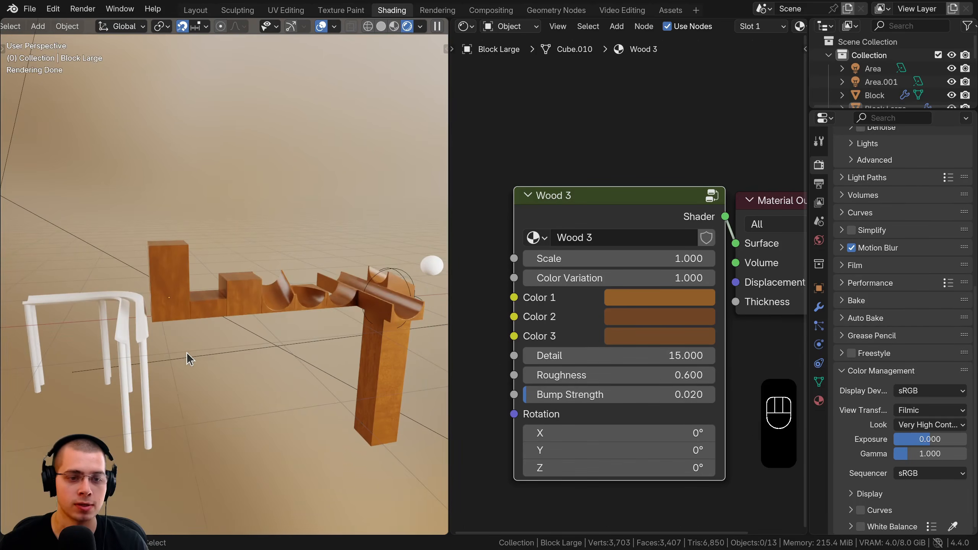
Step: Duplicate the Block Large piece 2 m upward along Z and view the pieces from the front
{"action": "scroll", "coordinate": [241, 264], "scroll_direction": "up", "scroll_amount": 4}
{"action": "left_click", "coordinate": [241, 266], "text": "shift"}
{"action": "middle_click_drag", "start_coordinate": [241, 266], "coordinate": [231, 307]}
{"action": "key", "text": "shift+d"}
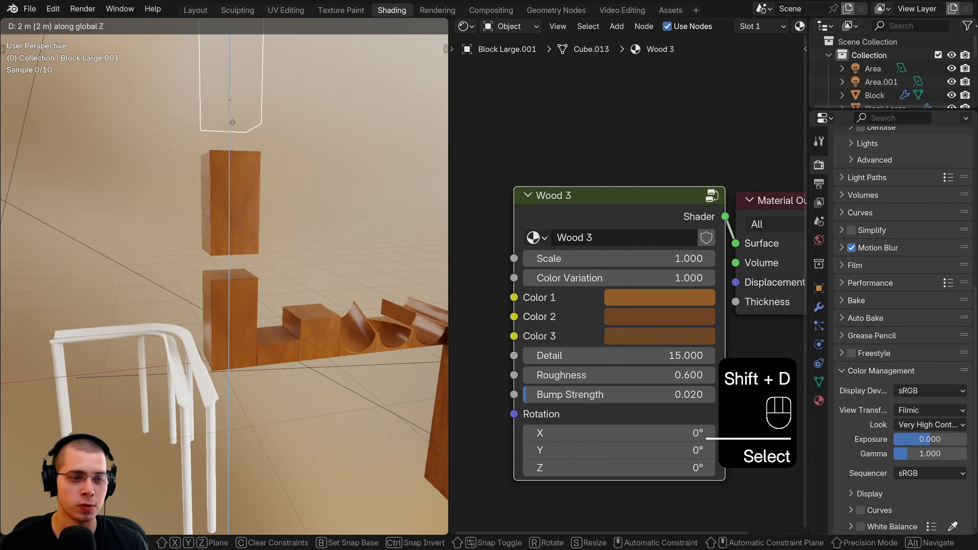
{"action": "key", "text": "KP_1"}
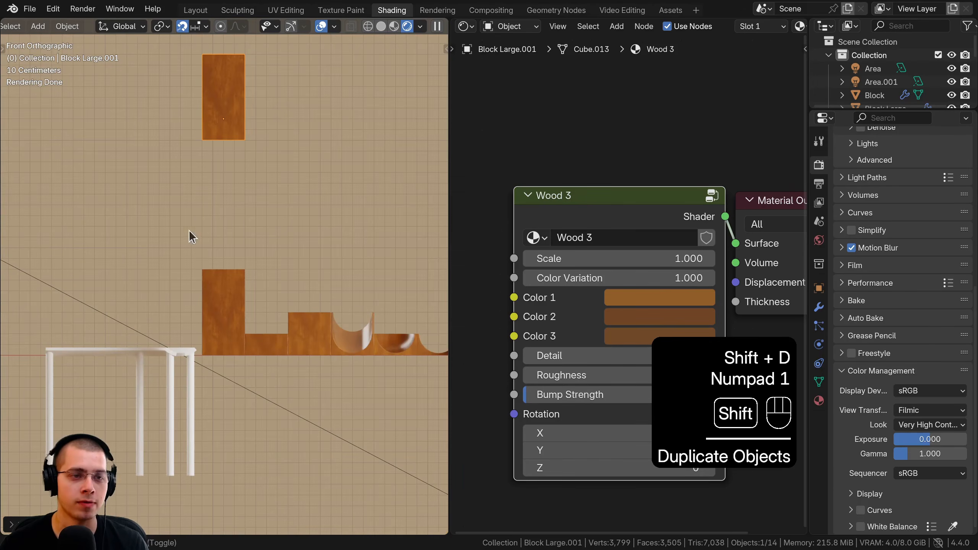
Step: Duplicate the raised Block Large copy three times to form a side-by-side row of four blocks in the front view
{"action": "scroll", "coordinate": [181, 263], "scroll_direction": "up", "scroll_amount": 3}
{"action": "key", "text": "shift+d"}
{"action": "left_click", "coordinate": [297, 192]}
{"action": "key", "text": "shift+d"}
{"action": "left_click", "coordinate": [206, 191]}
{"action": "key", "text": "shift+d"}
{"action": "left_click", "coordinate": [131, 193]}
Step: Examine the wood grain on the row of duplicated blocks and check whether the pattern repeats between them
{"action": "middle_click_drag", "start_coordinate": [131, 193], "coordinate": [170, 176]}
{"action": "middle_click_drag", "start_coordinate": [250, 172], "coordinate": [236, 189], "text": "shift"}
{"action": "scroll", "coordinate": [236, 189], "scroll_direction": "down", "scroll_amount": 2}
{"action": "left_click", "coordinate": [304, 175]}
{"action": "left_click", "coordinate": [164, 194], "text": "shift"}
{"action": "left_click", "coordinate": [92, 212], "text": "shift"}
{"action": "middle_click_drag", "start_coordinate": [77, 212], "coordinate": [123, 212], "text": "shift"}
{"action": "left_click", "coordinate": [123, 212], "text": "shift"}
{"action": "scroll", "coordinate": [352, 167], "scroll_direction": "down", "scroll_amount": 2}
{"action": "key", "text": "a"}
{"action": "mouse_move", "coordinate": [363, 168]}
{"action": "middle_mouse_down", "text": "shift"}
{"action": "mouse_move", "coordinate": [352, 167]}
{"action": "mouse_move", "coordinate": [379, 197]}
{"action": "mouse_move", "coordinate": [389, 174]}
{"action": "mouse_move", "coordinate": [380, 176]}
{"action": "middle_mouse_up", "text": "shift"}
{"action": "scroll", "coordinate": [408, 198], "scroll_direction": "up", "scroll_amount": 2}
{"action": "scroll", "coordinate": [291, 216], "scroll_direction": "down", "scroll_amount": 2}
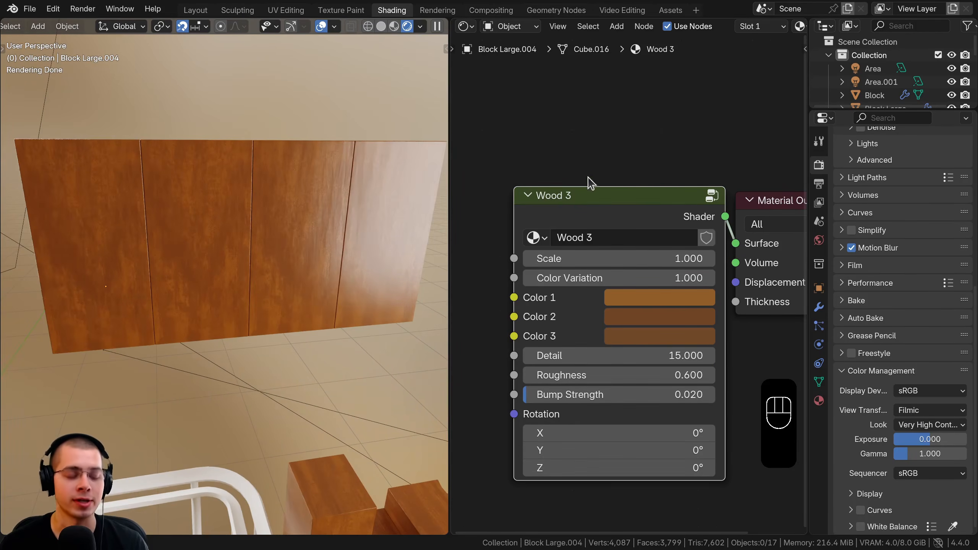
Step: Open the Wood 3 node group for editing and add an Object Info node below the Texture Coordinate node
{"action": "middle_click_drag", "start_coordinate": [587, 188], "coordinate": [636, 143]}
{"action": "mouse_move", "coordinate": [623, 187]}
{"action": "left_mouse_down"}
{"action": "mouse_move", "coordinate": [615, 138]}
{"action": "mouse_move", "coordinate": [629, 176]}
{"action": "mouse_move", "coordinate": [623, 181]}
{"action": "left_mouse_up"}
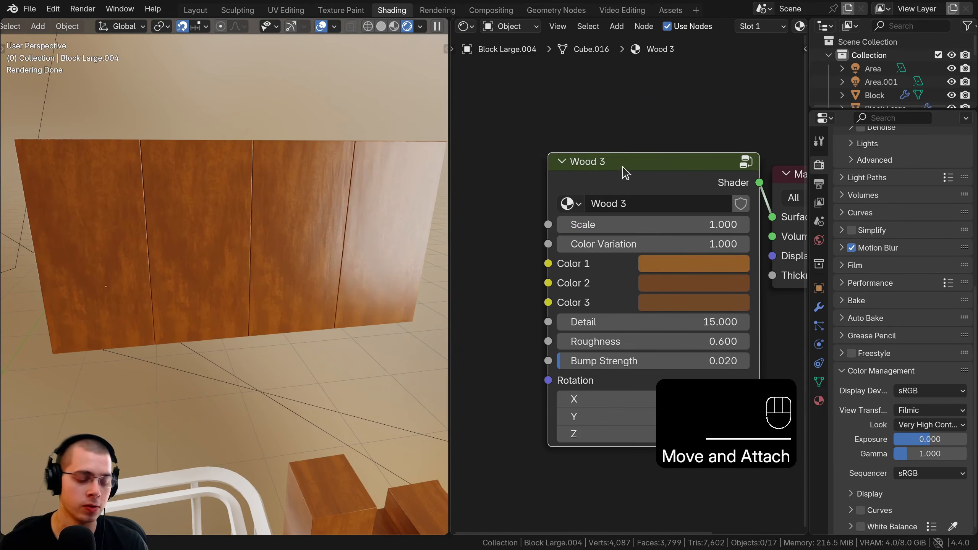
{"action": "scroll", "coordinate": [622, 170], "scroll_direction": "down", "scroll_amount": 1}
{"action": "key", "text": "Tab"}
{"action": "scroll", "coordinate": [588, 225], "scroll_direction": "down", "scroll_amount": 2}
{"action": "scroll", "coordinate": [662, 241], "scroll_direction": "up", "scroll_amount": 2}
{"action": "key", "text": "shift+a"}
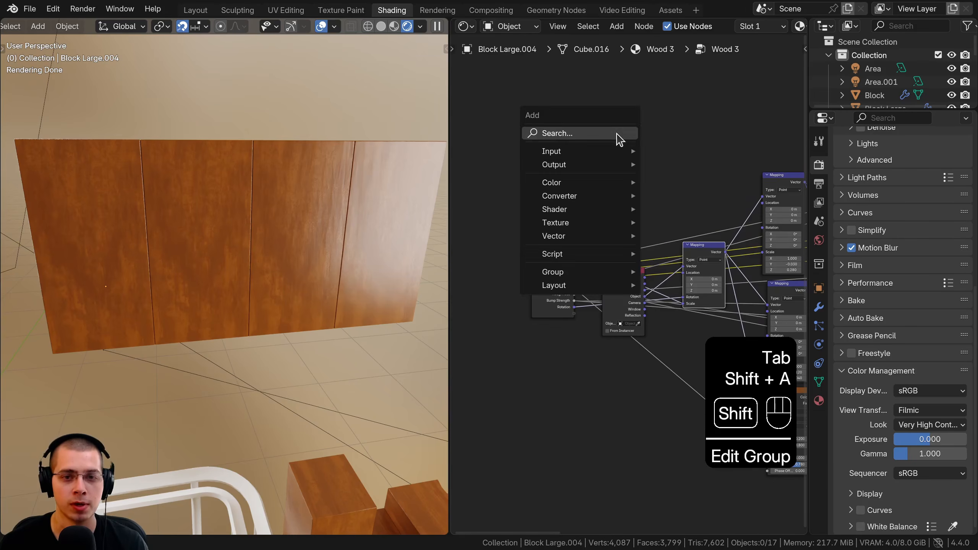
{"action": "left_click", "coordinate": [617, 134]}
{"action": "type", "text": "obj"}
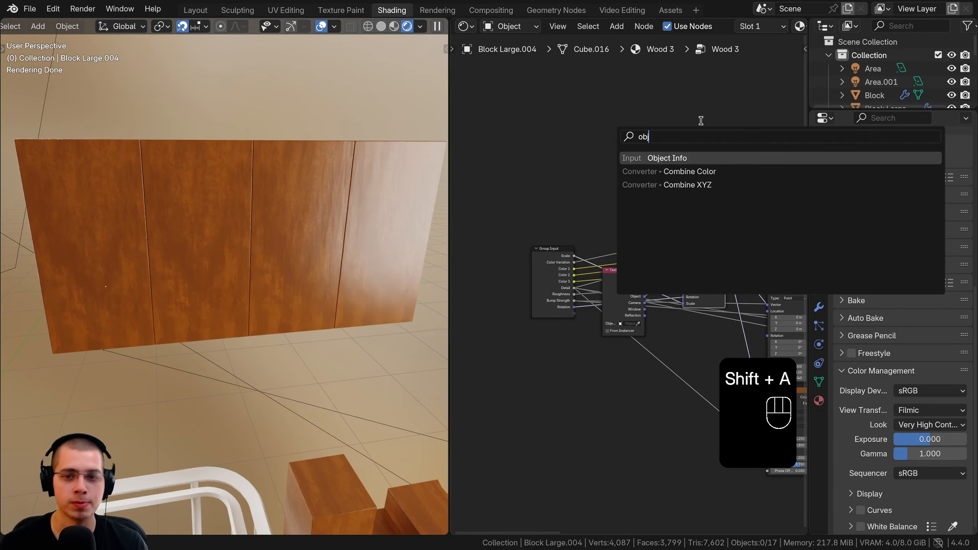
{"action": "left_click", "coordinate": [685, 157]}
{"action": "scroll", "coordinate": [591, 275], "scroll_direction": "up", "scroll_amount": 4}
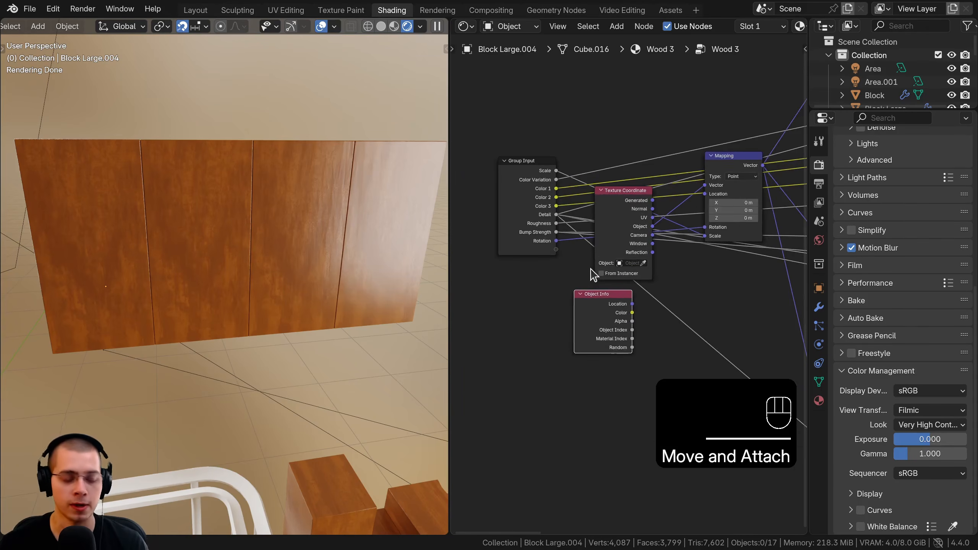
Step: Preview the Object Info node's outputs one after another up to Random and compare the values across the blocks
{"action": "left_click", "coordinate": [595, 342], "text": "ctrl+shift"}
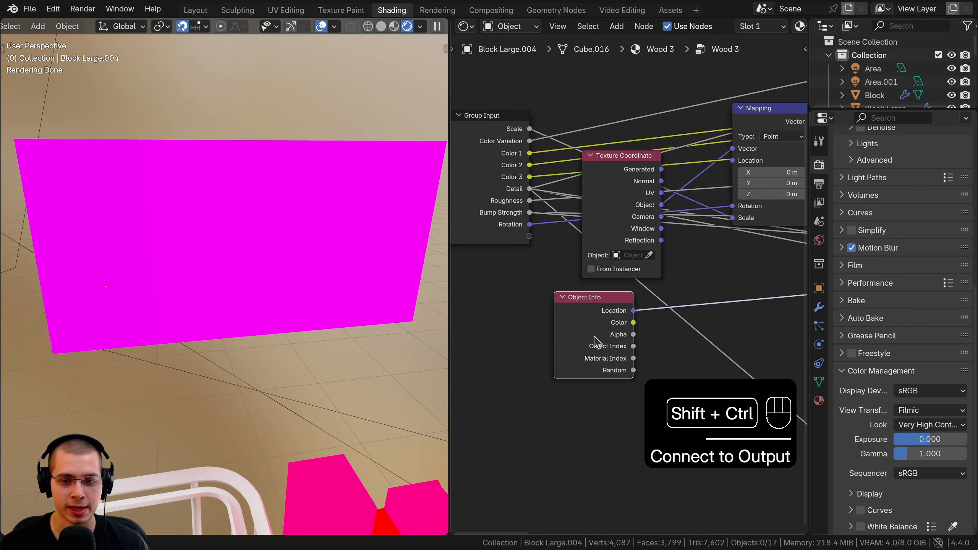
{"action": "left_click", "coordinate": [597, 334], "text": "ctrl+shift"}
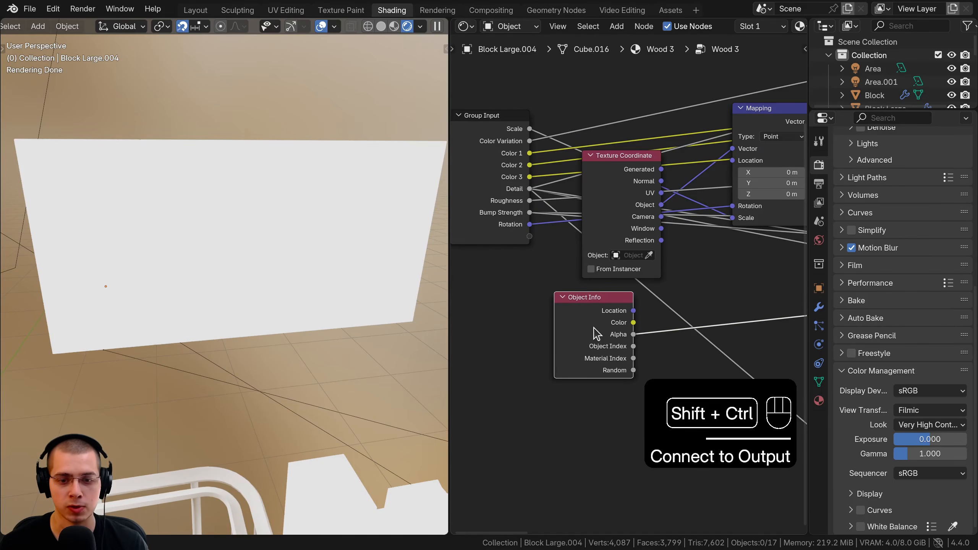
{"action": "left_click", "coordinate": [593, 328], "text": "ctrl+shift"}
{"action": "left_click", "coordinate": [594, 328], "text": "ctrl+shift"}
{"action": "left_click", "coordinate": [594, 328], "text": "ctrl+shift"}
{"action": "scroll", "coordinate": [274, 309], "scroll_direction": "down", "scroll_amount": 3}
{"action": "middle_click_drag", "start_coordinate": [274, 309], "coordinate": [272, 322]}
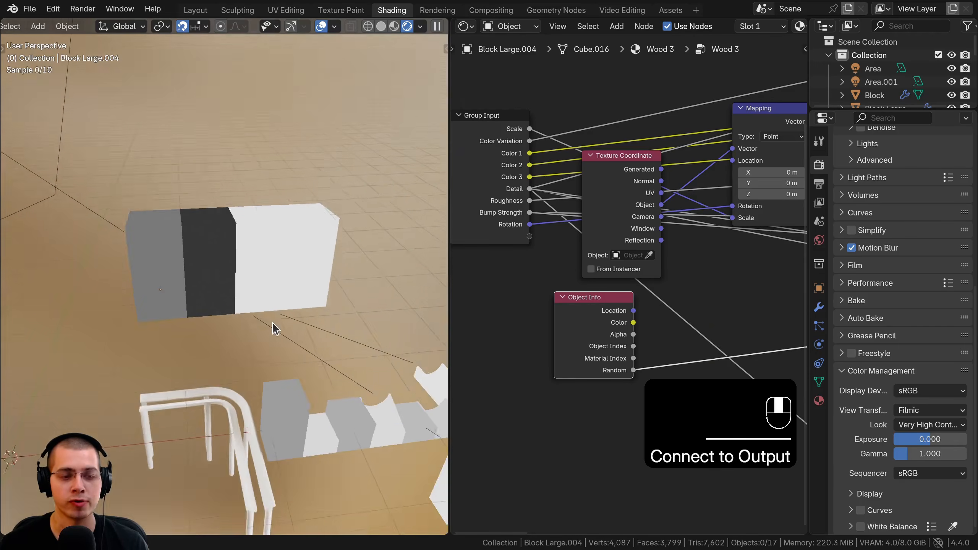
{"action": "scroll", "coordinate": [272, 321], "scroll_direction": "down", "scroll_amount": 3}
{"action": "scroll", "coordinate": [199, 182], "scroll_direction": "up", "scroll_amount": 8}
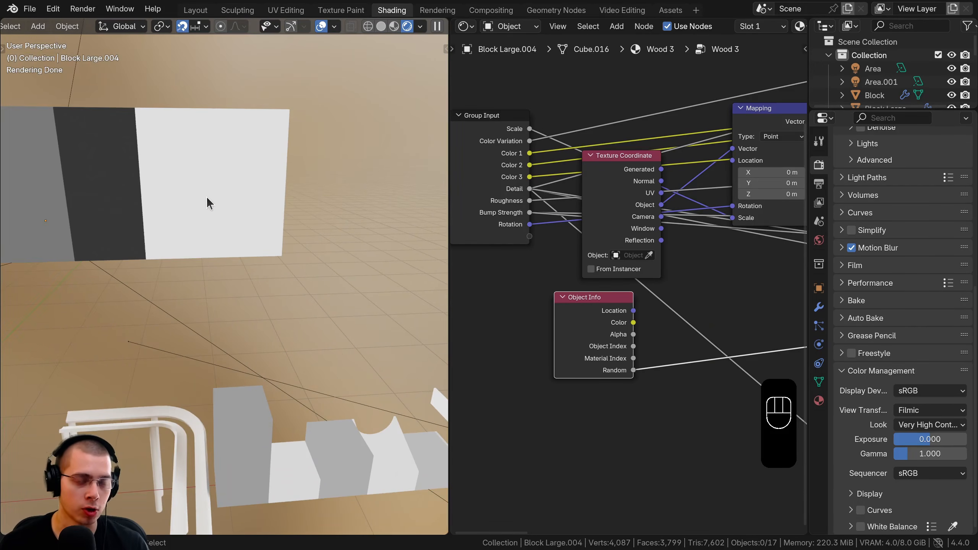
{"action": "scroll", "coordinate": [191, 183], "scroll_direction": "down", "scroll_amount": 3}
Step: Link the Object Info node's Random output to the first Mapping node's Location and leave the Wood 3 group
{"action": "middle_click_drag", "start_coordinate": [525, 279], "coordinate": [566, 290]}
{"action": "middle_click_drag", "start_coordinate": [262, 240], "coordinate": [328, 287], "text": "shift"}
{"action": "scroll", "coordinate": [170, 211], "scroll_direction": "up", "scroll_amount": 3}
{"action": "left_click_drag", "start_coordinate": [613, 337], "coordinate": [579, 337]}
{"action": "middle_click_drag", "start_coordinate": [609, 373], "coordinate": [511, 378]}
{"action": "left_click_drag", "start_coordinate": [544, 387], "coordinate": [677, 179]}
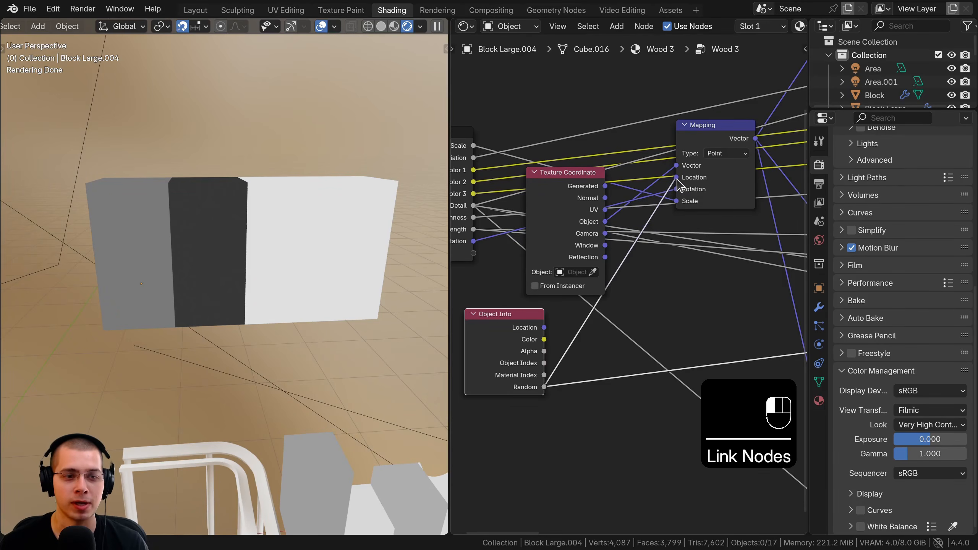
{"action": "scroll", "coordinate": [686, 192], "scroll_direction": "down", "scroll_amount": 5}
{"action": "scroll", "coordinate": [542, 228], "scroll_direction": "up", "scroll_amount": 2}
{"action": "key", "text": "Tab"}
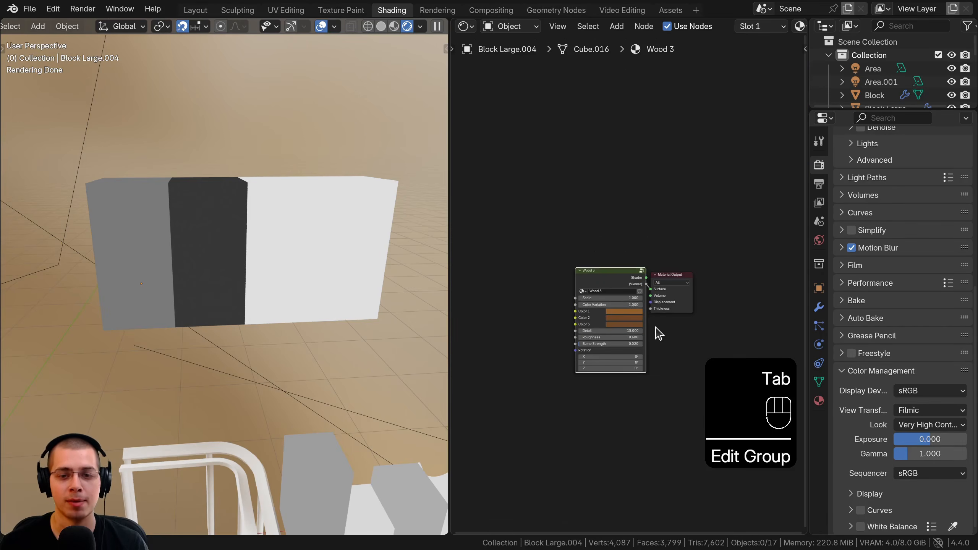
Step: Reconnect the Wood 3 node's Shader to the Material Output and compare the grain of the duplicated blocks
{"action": "scroll", "coordinate": [651, 285], "scroll_direction": "up", "scroll_amount": 3}
{"action": "left_click", "coordinate": [620, 280], "text": "ctrl+shift"}
{"action": "middle_click_drag", "start_coordinate": [301, 271], "coordinate": [178, 168]}
{"action": "left_click", "coordinate": [212, 172]}
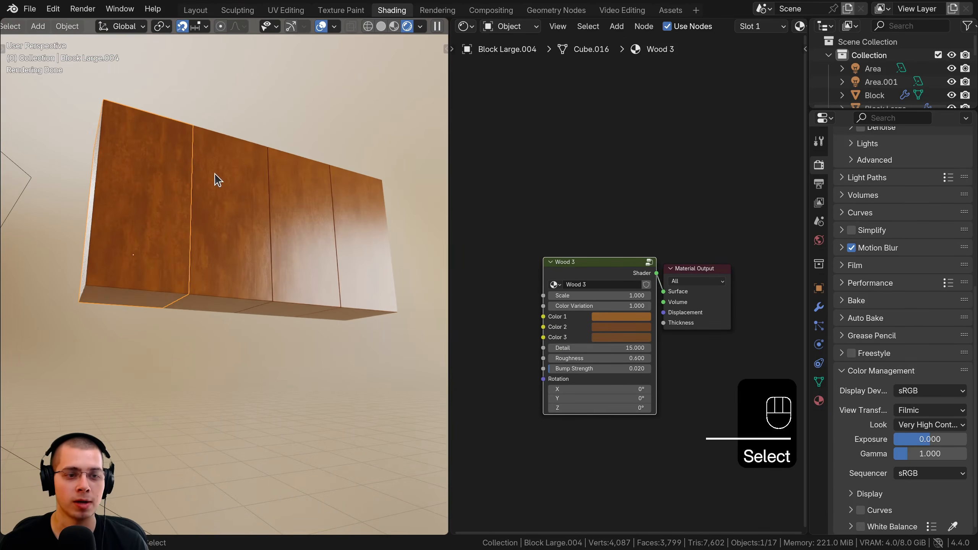
{"action": "middle_click_drag", "start_coordinate": [283, 201], "coordinate": [172, 295]}
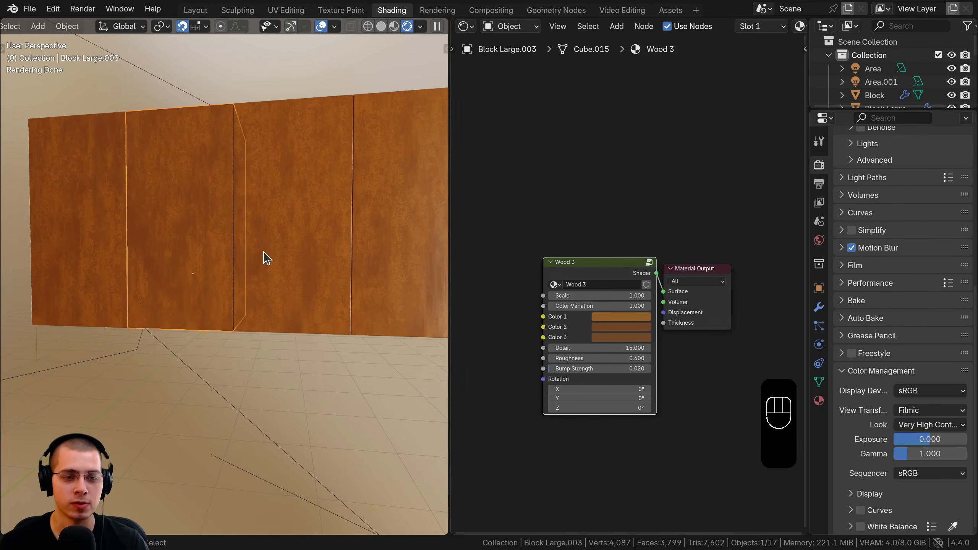
{"action": "middle_click_drag", "start_coordinate": [278, 248], "coordinate": [336, 240]}
{"action": "scroll", "coordinate": [335, 238], "scroll_direction": "down", "scroll_amount": 5}
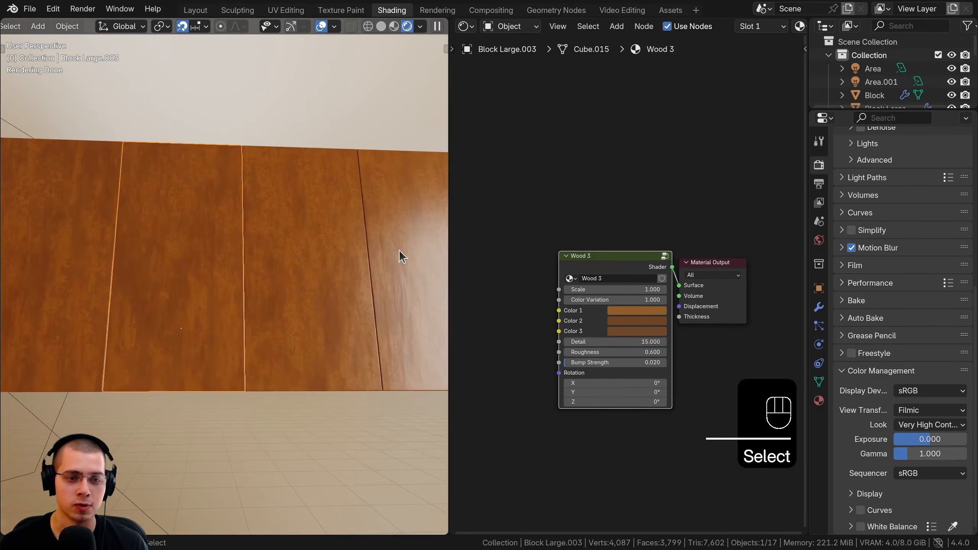
Step: Preview the Color Ramp inside the Wood 3 group on the blocks to compare their grain patterns
{"action": "key", "text": "Tab"}
{"action": "scroll", "coordinate": [628, 266], "scroll_direction": "down", "scroll_amount": 4}
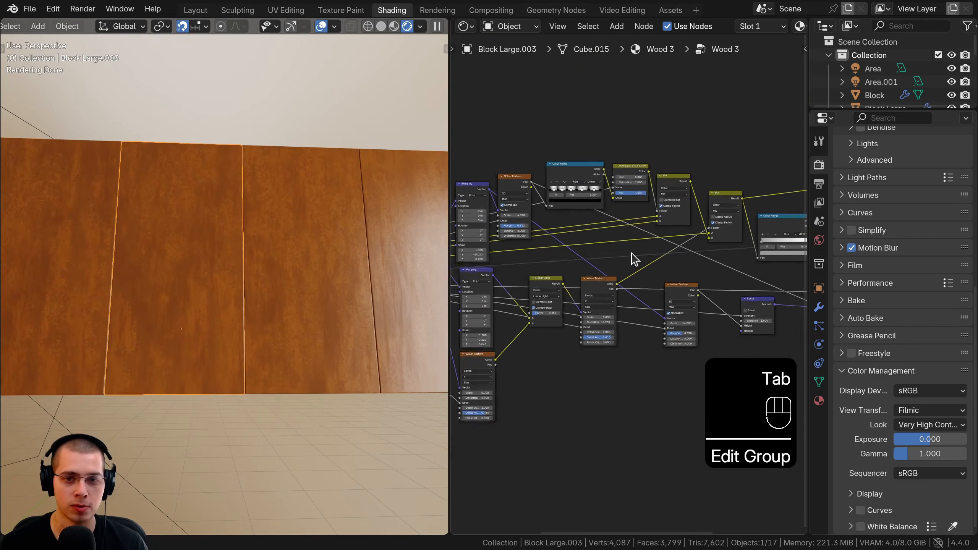
{"action": "scroll", "coordinate": [641, 189], "scroll_direction": "up", "scroll_amount": 3}
{"action": "left_click", "coordinate": [637, 189], "text": "ctrl+shift"}
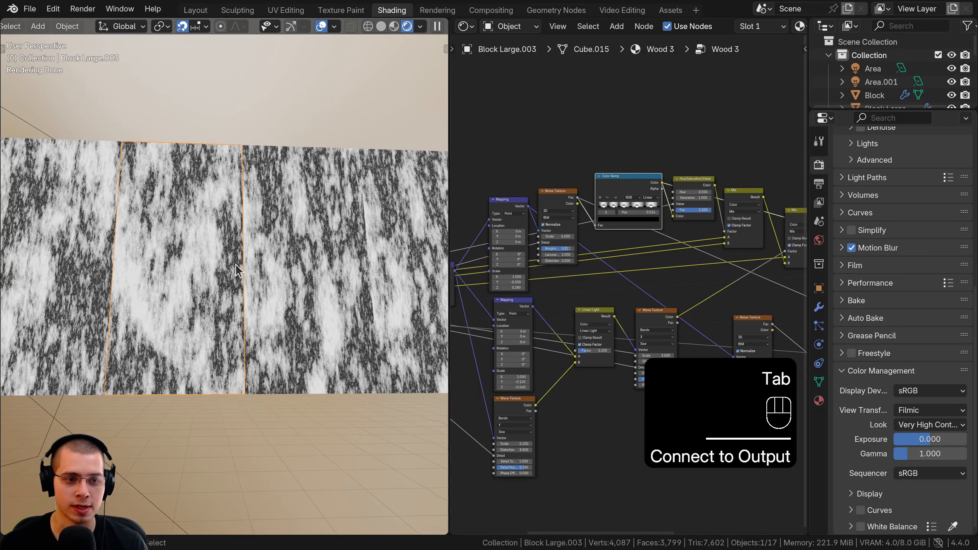
{"action": "scroll", "coordinate": [217, 320], "scroll_direction": "down", "scroll_amount": 4}
{"action": "middle_click_drag", "start_coordinate": [583, 311], "coordinate": [803, 290]}
Step: Mute and unmute the Object Info node to compare the block patterns with and without randomization
{"action": "scroll", "coordinate": [628, 317], "scroll_direction": "up", "scroll_amount": 3}
{"action": "left_click", "coordinate": [580, 373]}
{"action": "middle_click_drag", "start_coordinate": [590, 339], "coordinate": [598, 267]}
{"action": "scroll", "coordinate": [597, 267], "scroll_direction": "up", "scroll_amount": 3}
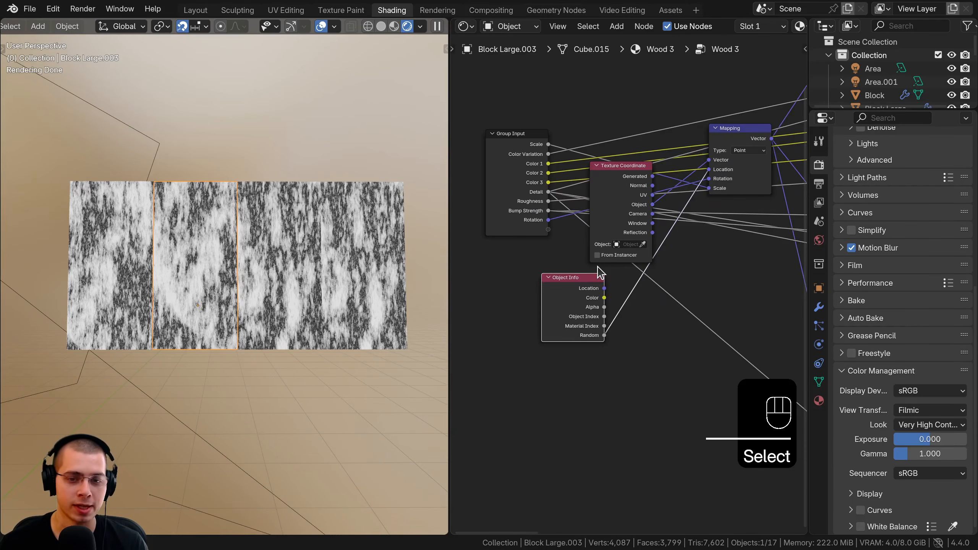
{"action": "key", "text": "m"}
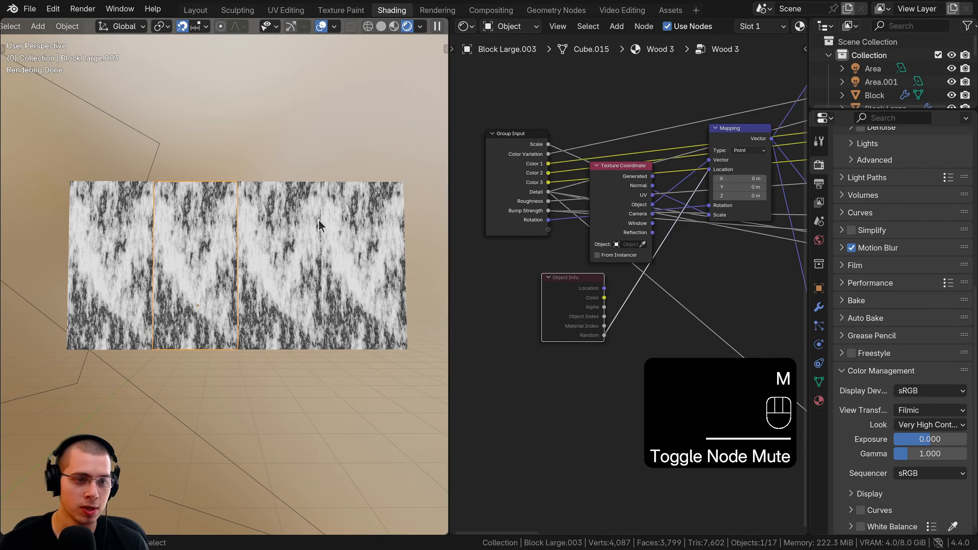
{"action": "scroll", "coordinate": [570, 302], "scroll_direction": "up", "scroll_amount": 1}
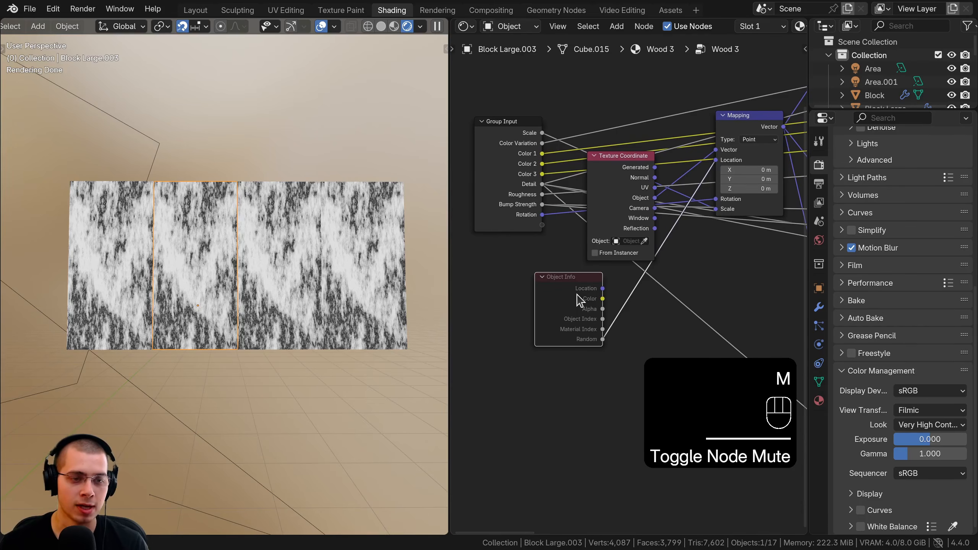
{"action": "key", "text": "m"}
Step: Delete the five duplicated test blocks above the marble-run pieces
{"action": "middle_click_drag", "start_coordinate": [250, 259], "coordinate": [291, 282]}
{"action": "left_click", "coordinate": [139, 241], "text": "shift"}
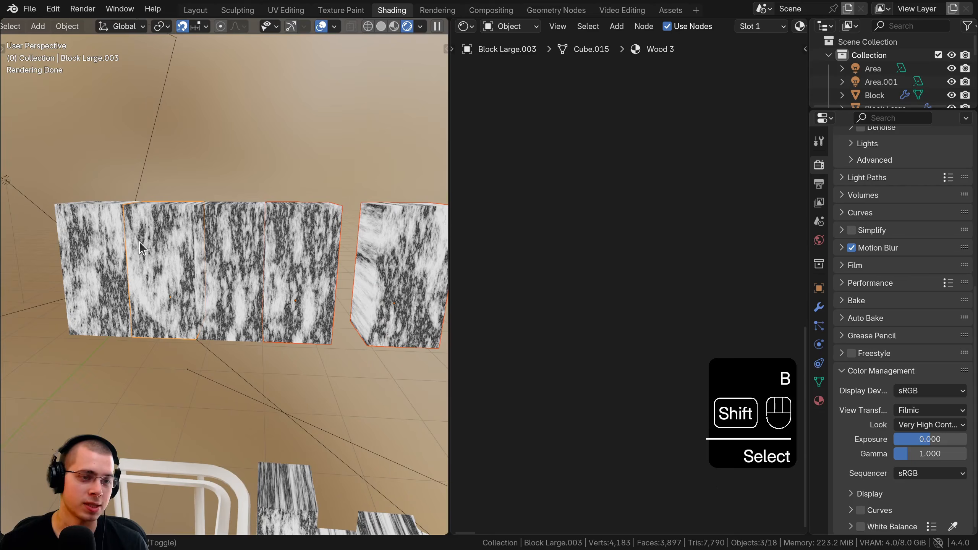
{"action": "left_click", "coordinate": [117, 233], "text": "shift"}
{"action": "key", "text": "x"}
{"action": "left_click", "coordinate": [115, 230]}
{"action": "middle_click_drag", "start_coordinate": [282, 394], "coordinate": [256, 324]}
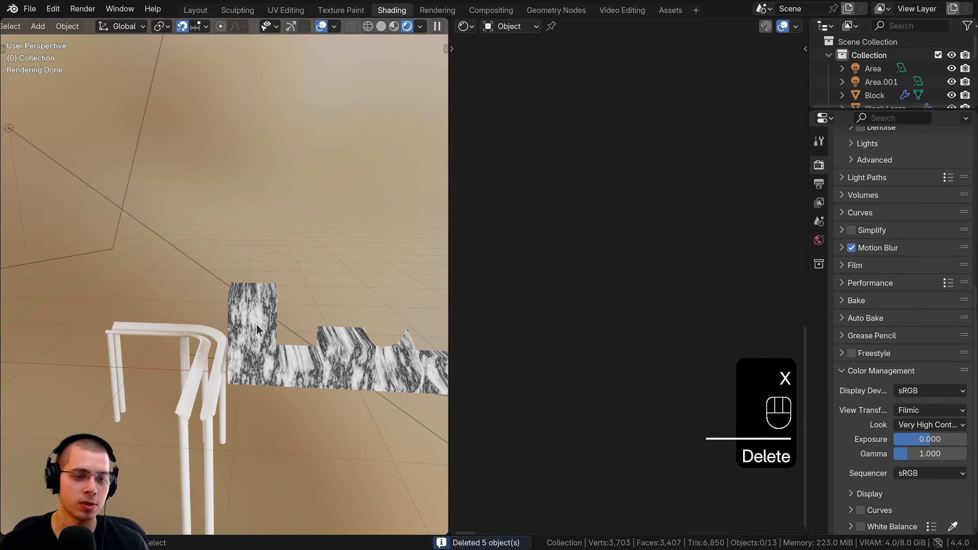
Step: Select the original Block Large and reconnect the Wood 3 node's Shader to the Material Output
{"action": "left_click", "coordinate": [256, 324]}
{"action": "middle_click_drag", "start_coordinate": [649, 265], "coordinate": [603, 315]}
{"action": "scroll", "coordinate": [643, 306], "scroll_direction": "up", "scroll_amount": 2}
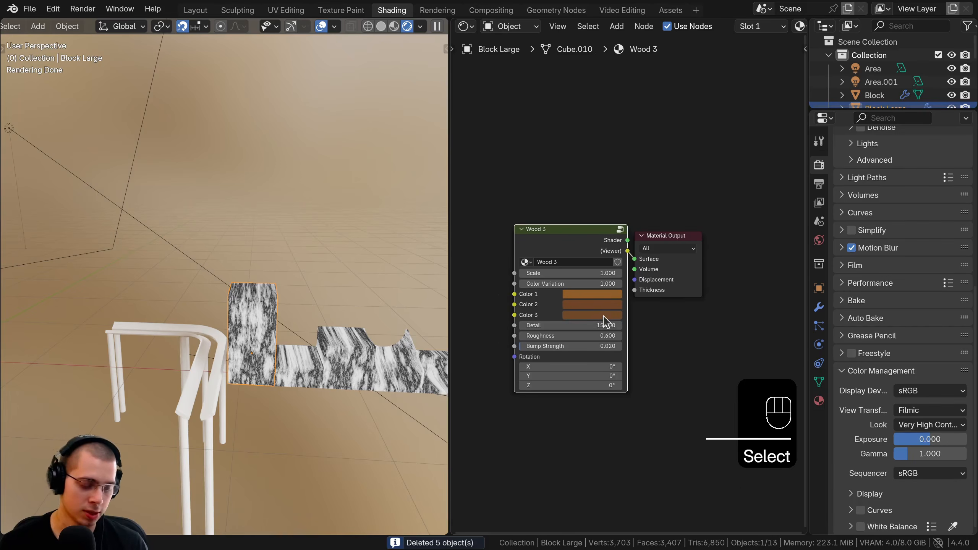
{"action": "left_click", "coordinate": [595, 248], "text": "ctrl+shift"}
{"action": "key", "text": "a"}
Step: Create a new material on the Track piece and name it Track Metal
{"action": "middle_click_drag", "start_coordinate": [237, 270], "coordinate": [210, 233]}
{"action": "left_click", "coordinate": [211, 234]}
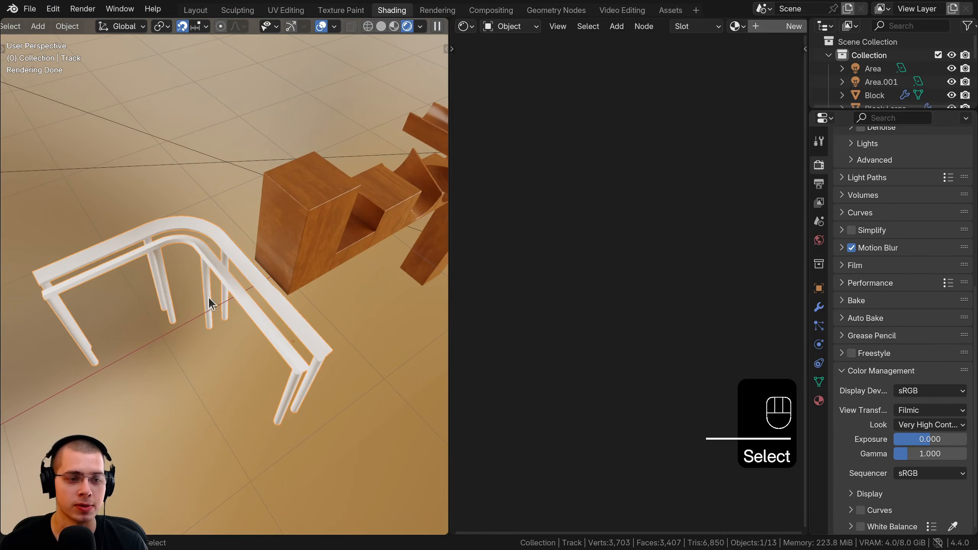
{"action": "middle_click_drag", "start_coordinate": [197, 297], "coordinate": [227, 242]}
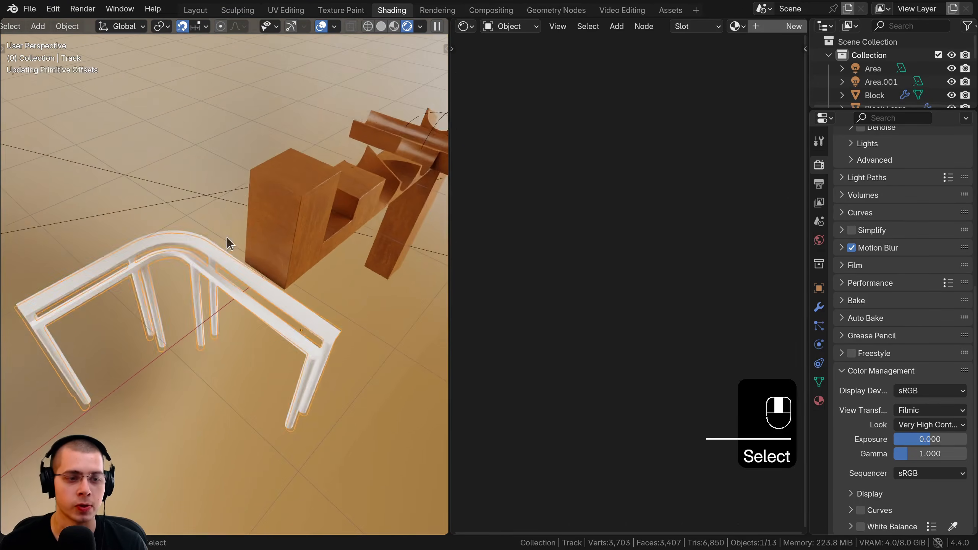
{"action": "left_click", "coordinate": [755, 27]}
{"action": "left_click", "coordinate": [710, 26]}
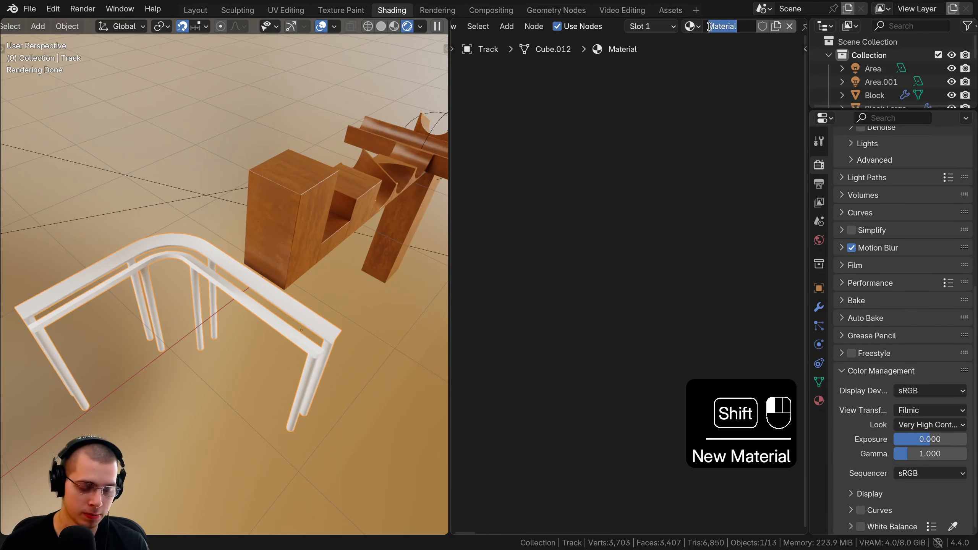
{"action": "type", "text": "ack Met"}
Step: Paste the gray #747474 as the Base Color of Track Metal's Principled BSDF
{"action": "scroll", "coordinate": [595, 291], "scroll_direction": "down", "scroll_amount": 8}
{"action": "middle_click_drag", "start_coordinate": [599, 286], "coordinate": [447, 255]}
{"action": "scroll", "coordinate": [781, 248], "scroll_direction": "up", "scroll_amount": 4}
{"action": "middle_click_drag", "start_coordinate": [661, 300], "coordinate": [747, 310]}
{"action": "scroll", "coordinate": [713, 303], "scroll_direction": "up", "scroll_amount": 7}
{"action": "scroll", "coordinate": [617, 266], "scroll_direction": "up", "scroll_amount": 1}
{"action": "key", "text": "a"}
{"action": "key", "text": "a"}
{"action": "left_click_drag", "start_coordinate": [614, 228], "coordinate": [638, 228]}
{"action": "middle_click_drag", "start_coordinate": [639, 239], "coordinate": [617, 238]}
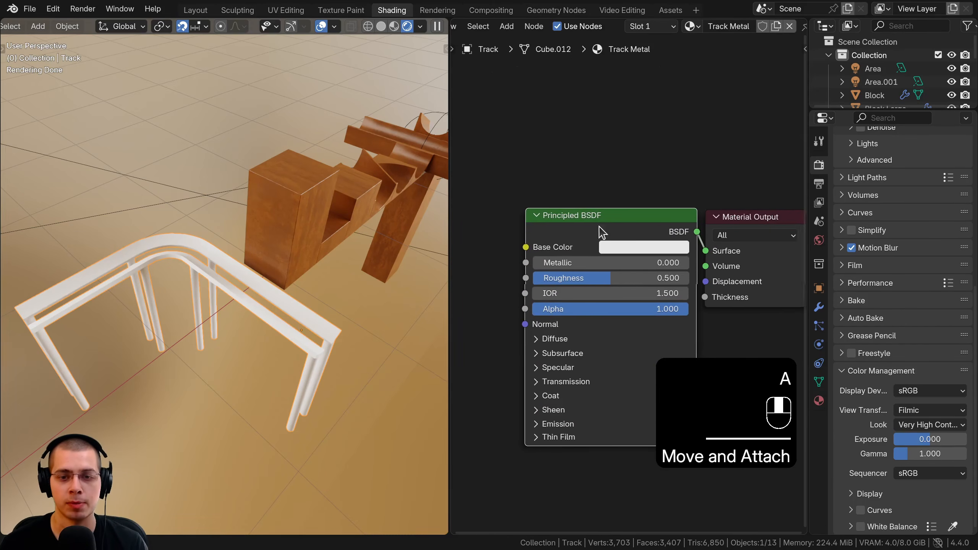
{"action": "scroll", "coordinate": [593, 250], "scroll_direction": "up", "scroll_amount": 1}
{"action": "middle_click_drag", "start_coordinate": [560, 274], "coordinate": [551, 261]}
{"action": "key", "text": "ctrl+v"}
{"action": "left_click", "coordinate": [644, 229]}
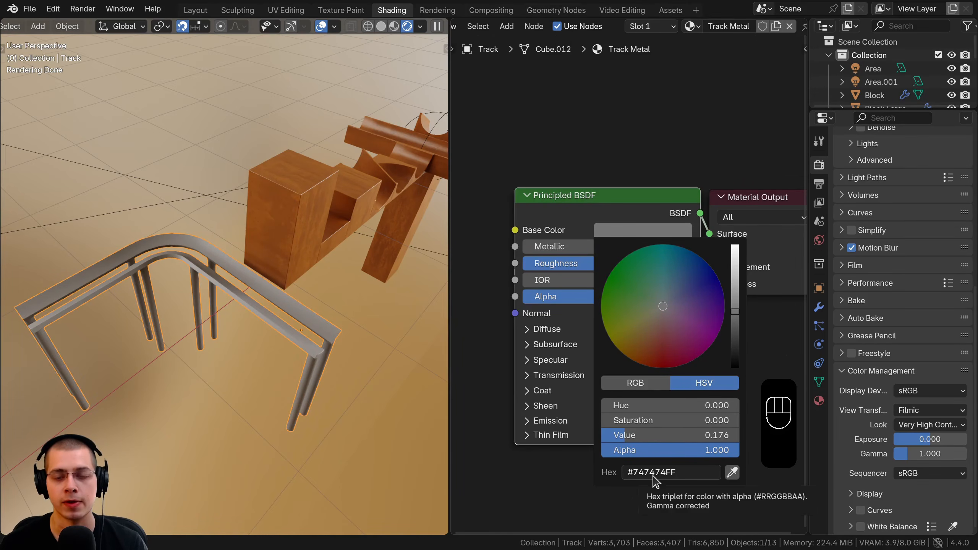
{"action": "scroll", "coordinate": [581, 271], "scroll_direction": "up", "scroll_amount": 1}
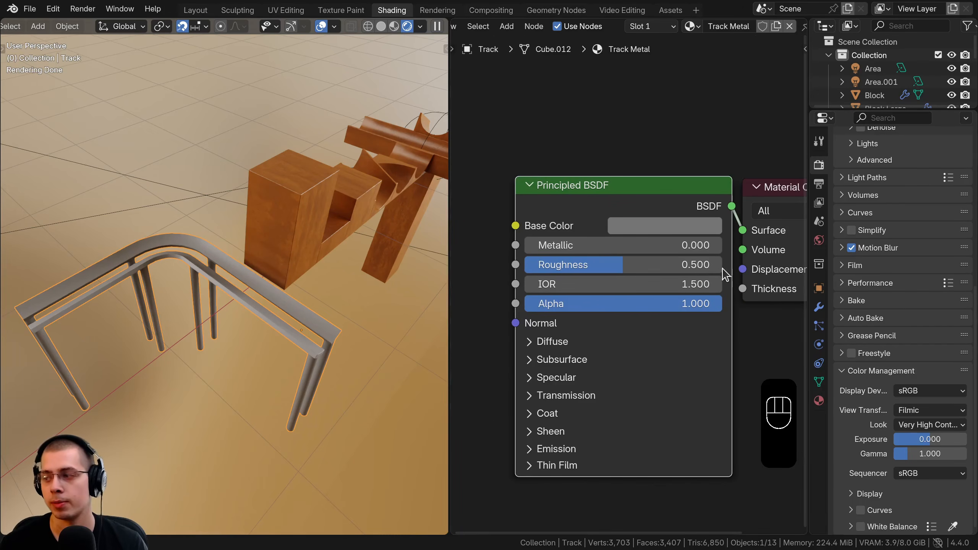
Step: Set Track Metal's Metallic to 1 and Roughness to 0.25, and check the metal on the track
{"action": "left_click_drag", "start_coordinate": [614, 247], "coordinate": [803, 247]}
{"action": "middle_click_drag", "start_coordinate": [246, 316], "coordinate": [185, 276]}
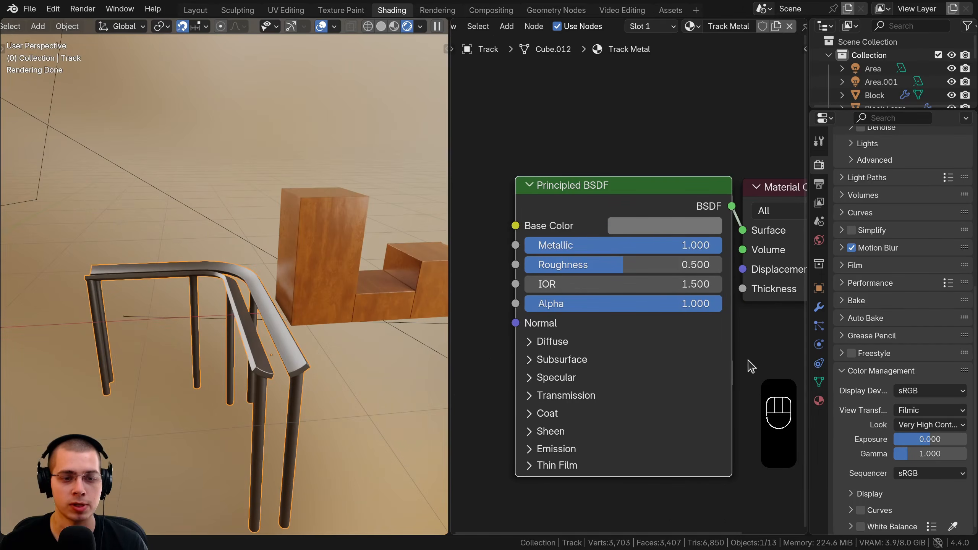
{"action": "left_click", "coordinate": [604, 271]}
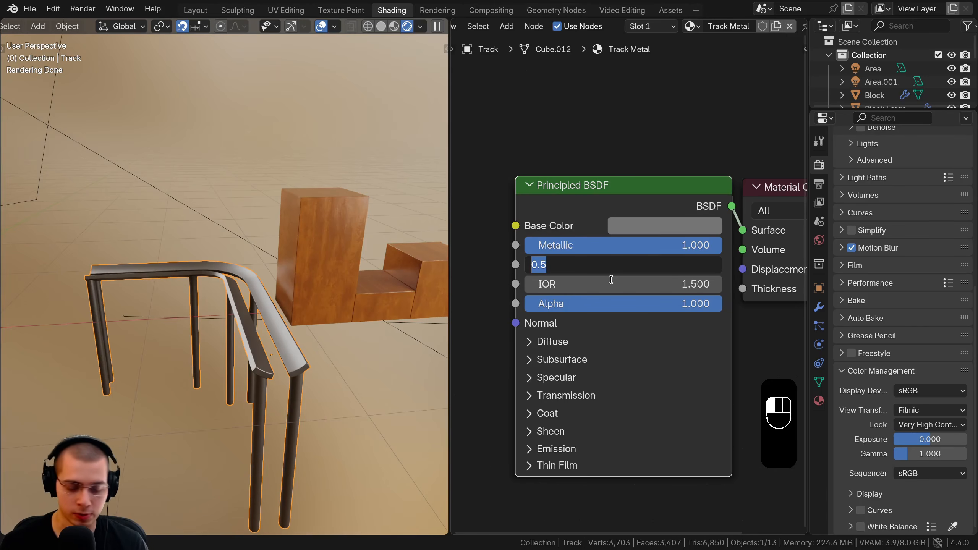
{"action": "type", "text": ".25"}
{"action": "key", "text": "Return"}
{"action": "middle_click_drag", "start_coordinate": [345, 332], "coordinate": [252, 270], "text": "shift"}
{"action": "middle_click_drag", "start_coordinate": [283, 335], "coordinate": [305, 314]}
{"action": "scroll", "coordinate": [617, 287], "scroll_direction": "down", "scroll_amount": 3}
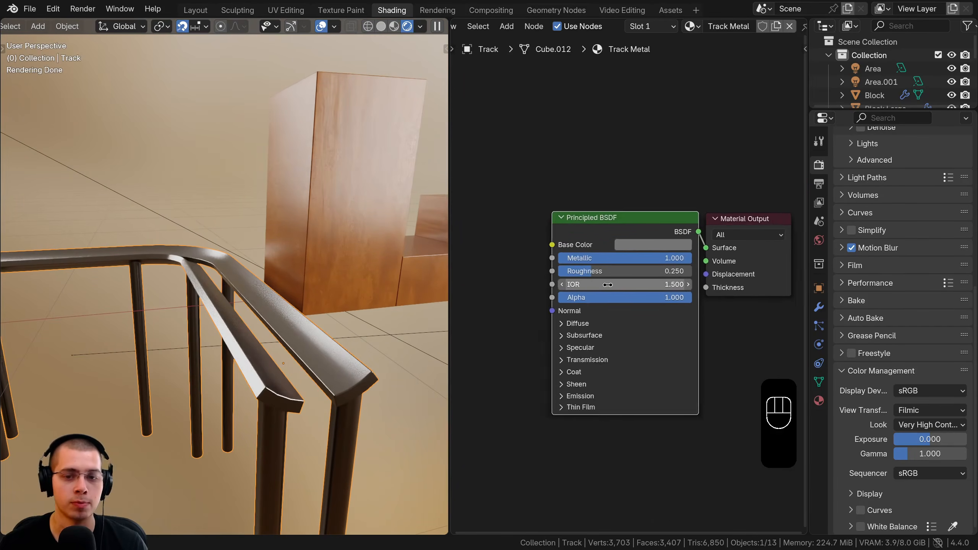
{"action": "middle_click_drag", "start_coordinate": [623, 283], "coordinate": [600, 282]}
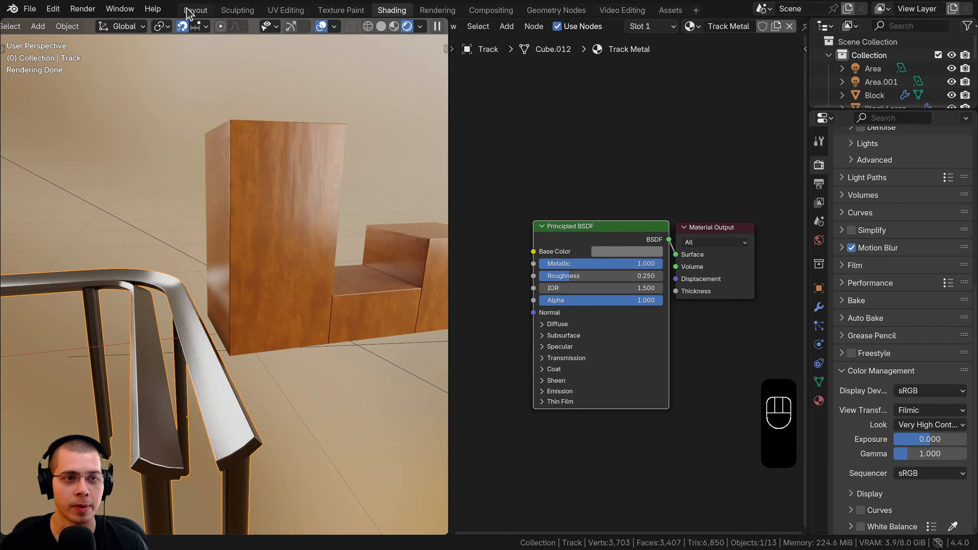
Step: In the Layout workspace, duplicate the marble and place the copy 0.3 m along X in top view
{"action": "left_click", "coordinate": [186, 9]}
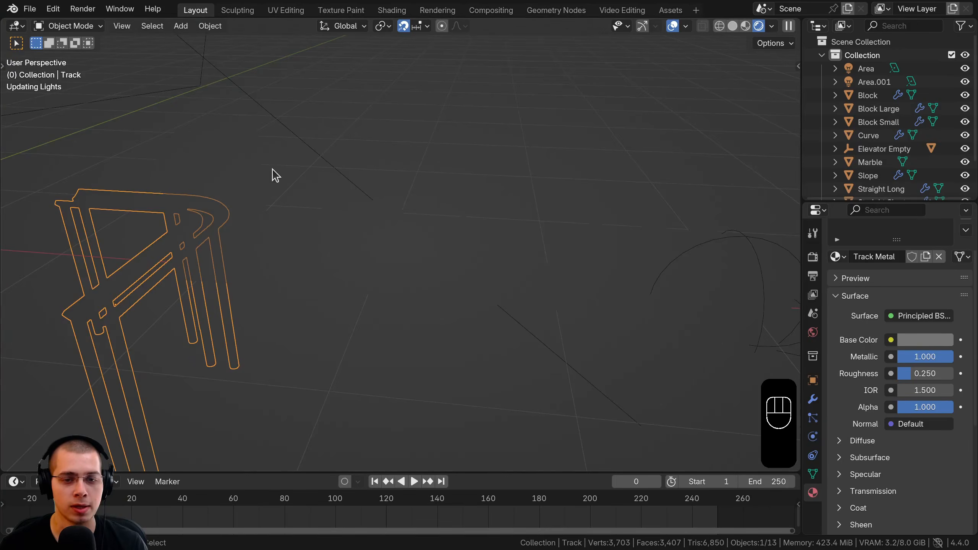
{"action": "scroll", "coordinate": [567, 256], "scroll_direction": "down", "scroll_amount": 3}
{"action": "mouse_move", "coordinate": [568, 257]}
{"action": "middle_mouse_down", "text": "shift"}
{"action": "mouse_move", "coordinate": [564, 295]}
{"action": "mouse_move", "coordinate": [430, 291]}
{"action": "middle_mouse_up", "text": "shift"}
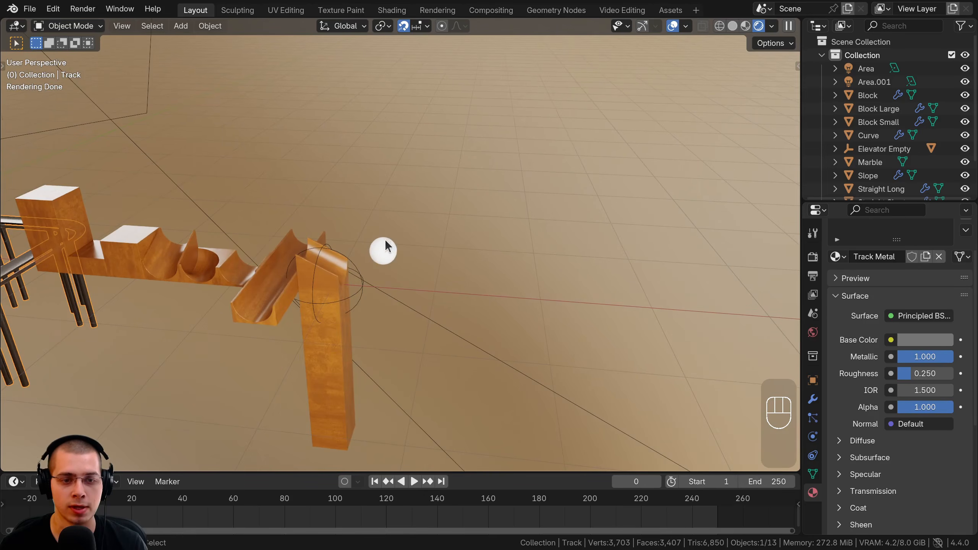
{"action": "left_click", "coordinate": [386, 250]}
{"action": "key", "text": "KP_7"}
{"action": "middle_click_drag", "start_coordinate": [435, 249], "coordinate": [413, 196], "text": "shift"}
{"action": "scroll", "coordinate": [383, 259], "scroll_direction": "up", "scroll_amount": 5}
{"action": "key", "text": "shift+d"}
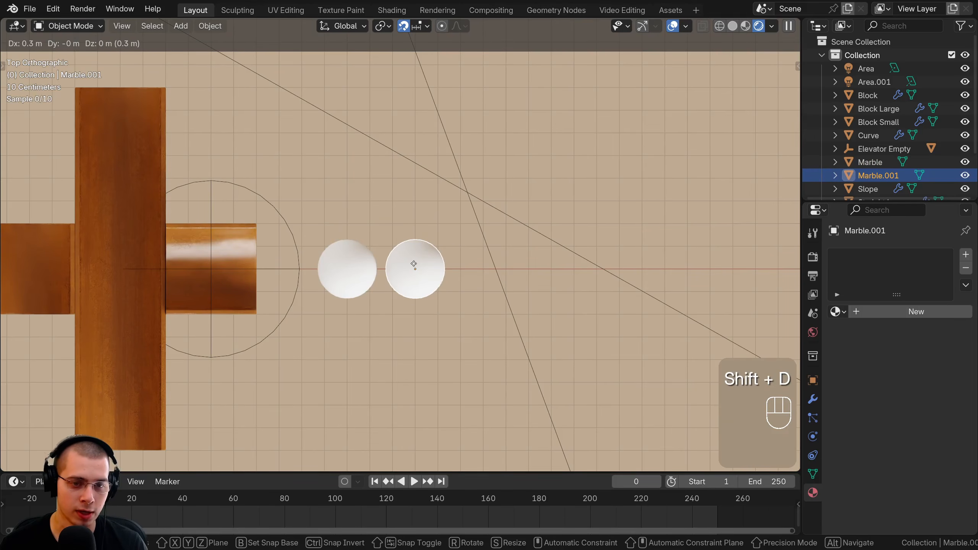
{"action": "left_click", "coordinate": [414, 259]}
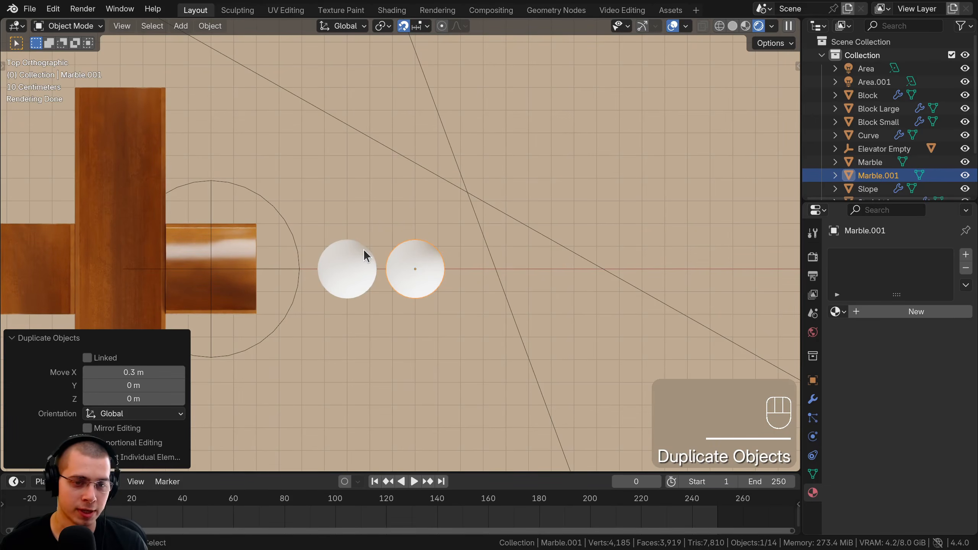
Step: Repeat the 0.3 m duplication along X until there is a row of eight marbles
{"action": "scroll", "coordinate": [389, 245], "scroll_direction": "down", "scroll_amount": 4}
{"action": "key", "text": "shift+r"}
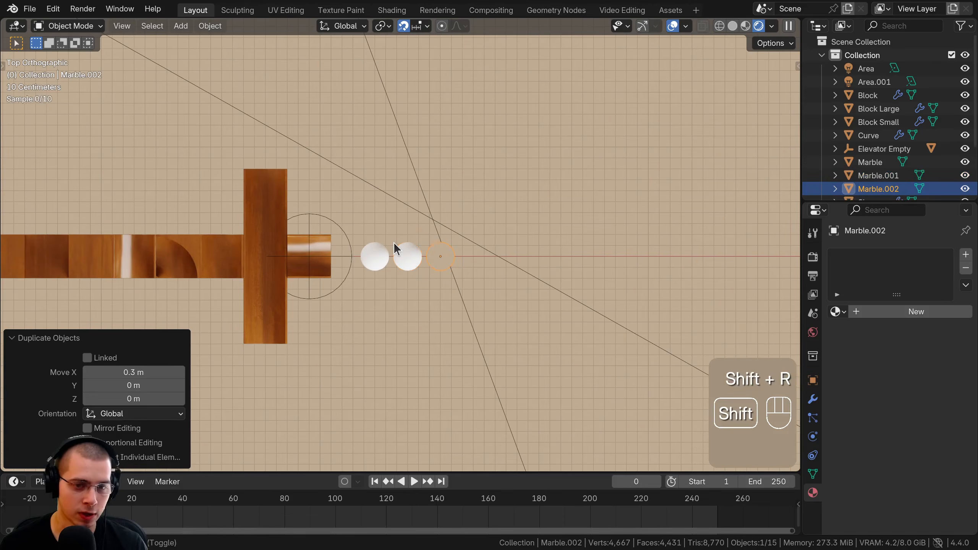
{"action": "middle_click_drag", "start_coordinate": [441, 246], "coordinate": [400, 248], "text": "shift"}
{"action": "scroll", "coordinate": [336, 266], "scroll_direction": "up", "scroll_amount": 2}
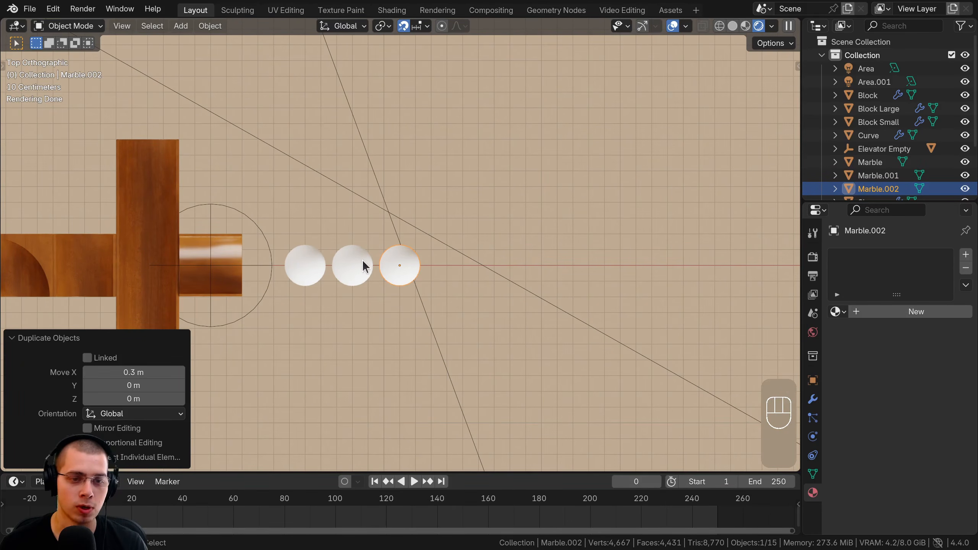
{"action": "key", "text": "shift+r"}
{"action": "key", "text": "shift+r"}
{"action": "key", "text": "shift+r"}
{"action": "key", "text": "shift+r"}
{"action": "key", "text": "shift+r"}
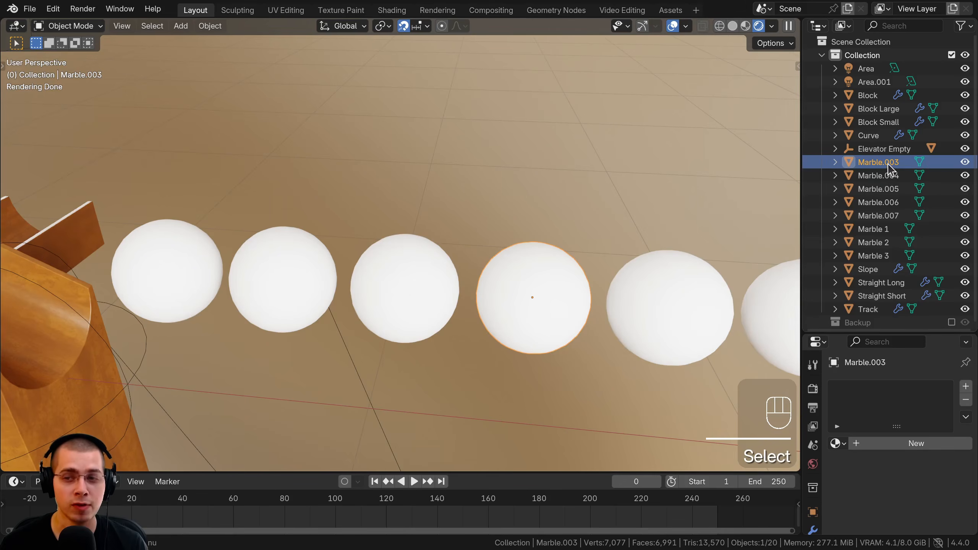
Step: Rename the remaining duplicated marbles in row order as Marble 4 through Marble 8
{"action": "double_click", "coordinate": [879, 162]}
{"action": "type", "text": "Marble 4"}
{"action": "key", "text": "Return"}
{"action": "scroll", "coordinate": [584, 324], "scroll_direction": "down", "scroll_amount": 4}
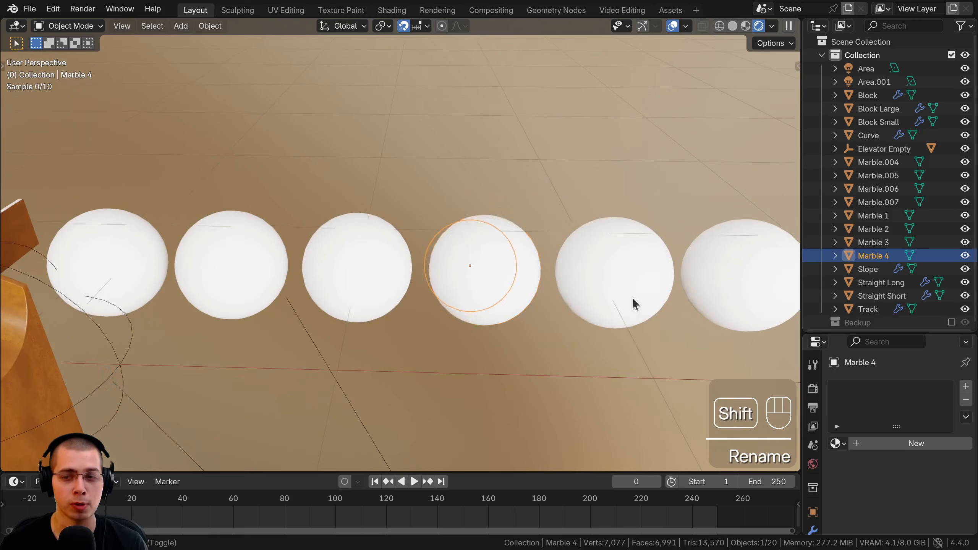
{"action": "left_click", "coordinate": [878, 218]}
{"action": "left_click", "coordinate": [880, 229]}
{"action": "left_click", "coordinate": [880, 243]}
{"action": "left_click", "coordinate": [880, 257]}
{"action": "middle_click_drag", "start_coordinate": [499, 294], "coordinate": [424, 297], "text": "shift"}
{"action": "left_click", "coordinate": [522, 271]}
{"action": "double_click", "coordinate": [879, 162]}
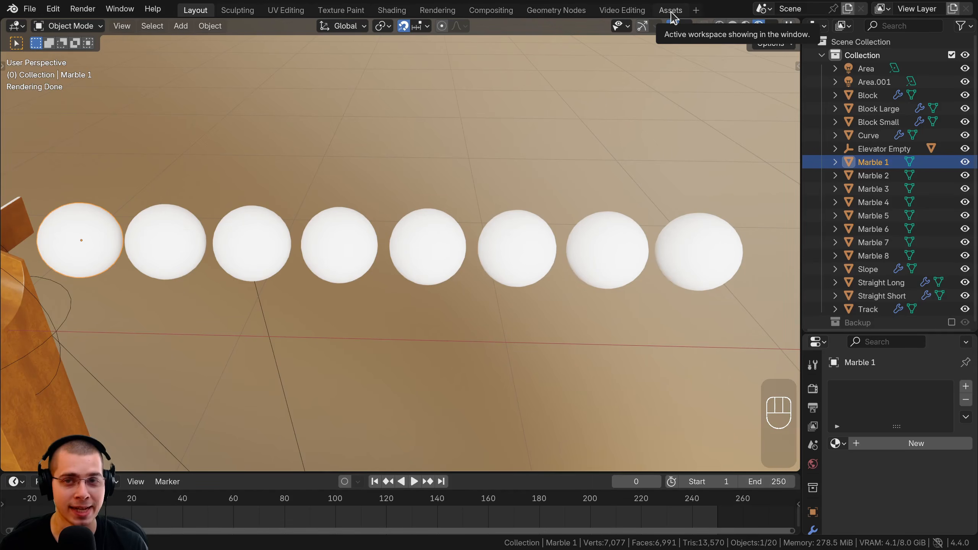
Step: Switch to the Assets workspace
{"action": "left_click", "coordinate": [671, 10]}
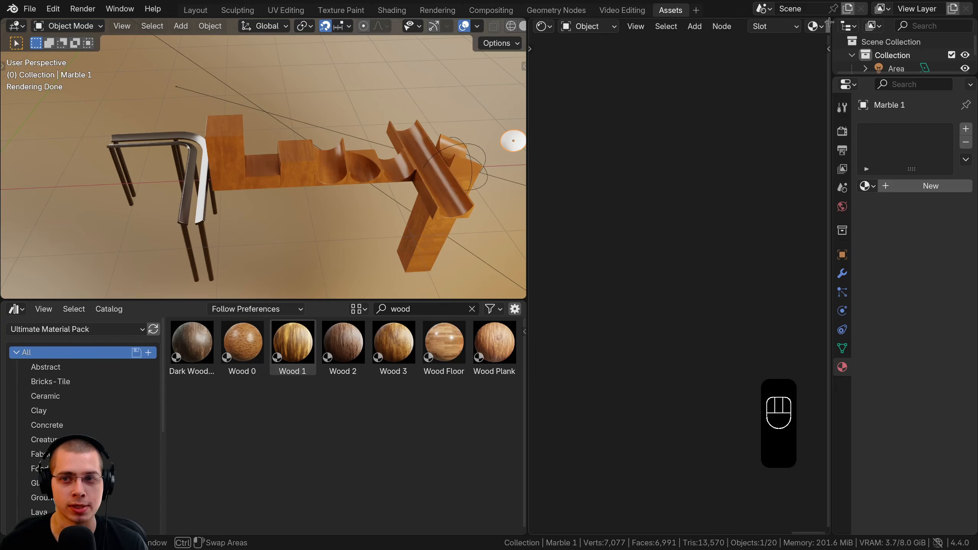
{"action": "left_click_drag", "start_coordinate": [829, 22], "coordinate": [829, 22]}
{"action": "left_click_drag", "start_coordinate": [785, 269], "coordinate": [782, 275]}
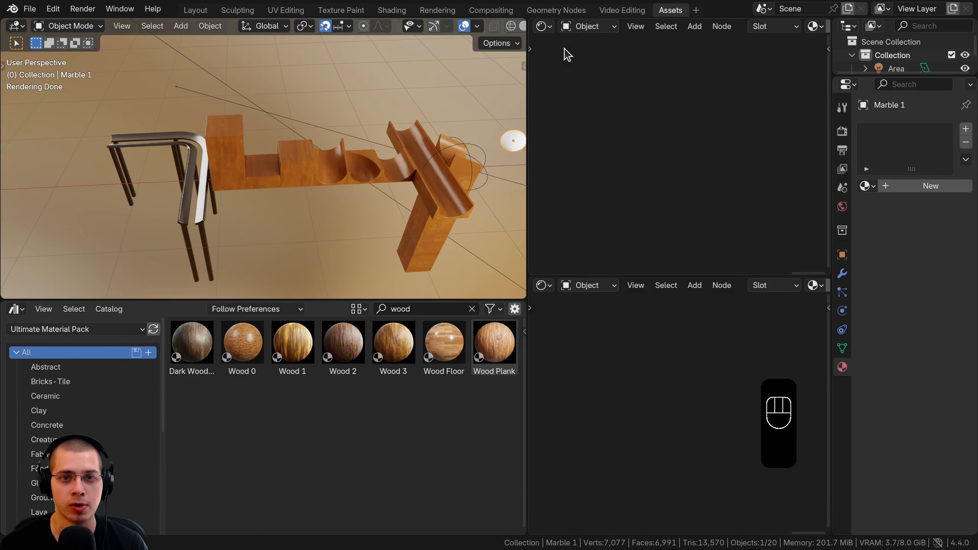
{"action": "left_click", "coordinate": [544, 26]}
{"action": "left_click", "coordinate": [483, 106]}
{"action": "left_click_drag", "start_coordinate": [533, 283], "coordinate": [539, 409]}
Step: Enlarge the 3D viewport and search all catalogs of the Ultimate Material Pack for "marble"
{"action": "left_click_drag", "start_coordinate": [361, 296], "coordinate": [357, 308]}
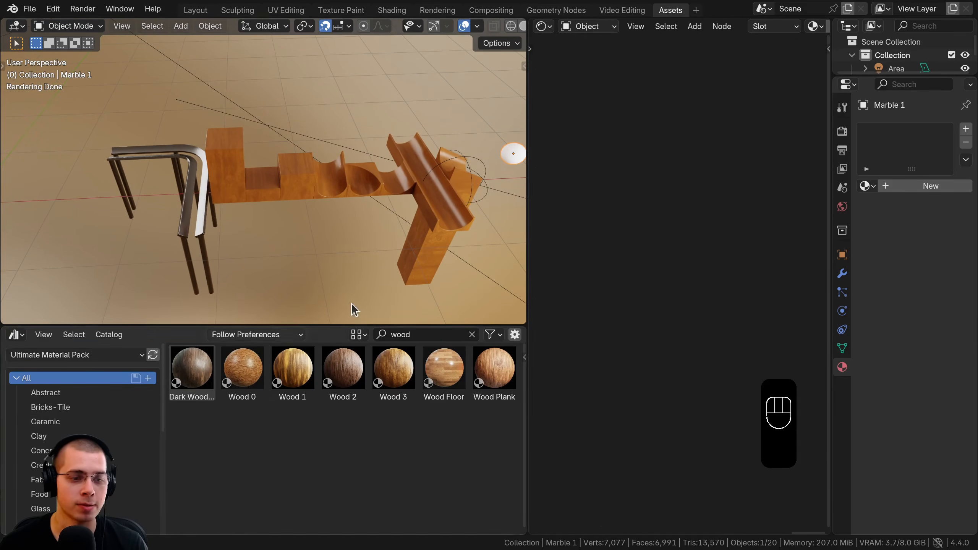
{"action": "middle_click_drag", "start_coordinate": [349, 250], "coordinate": [243, 222], "text": "shift"}
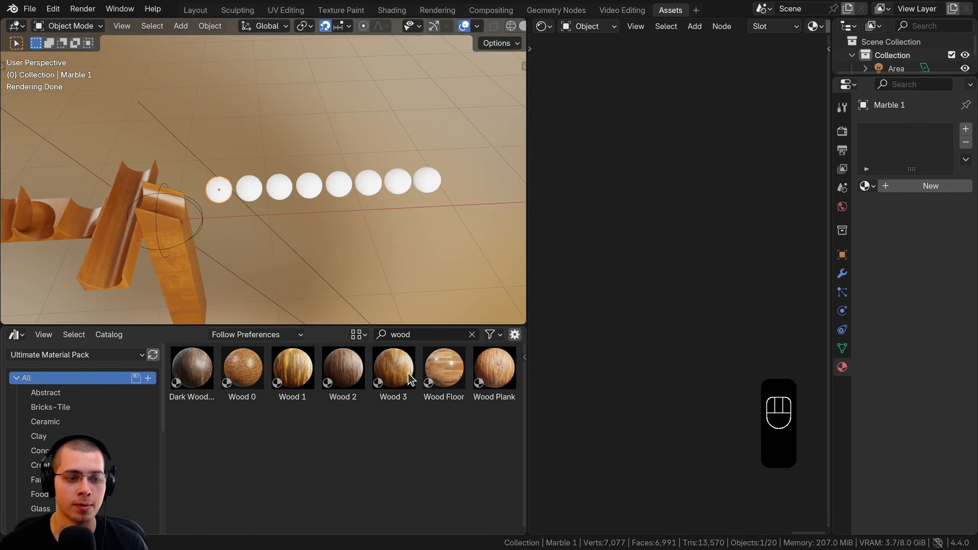
{"action": "left_click", "coordinate": [472, 334]}
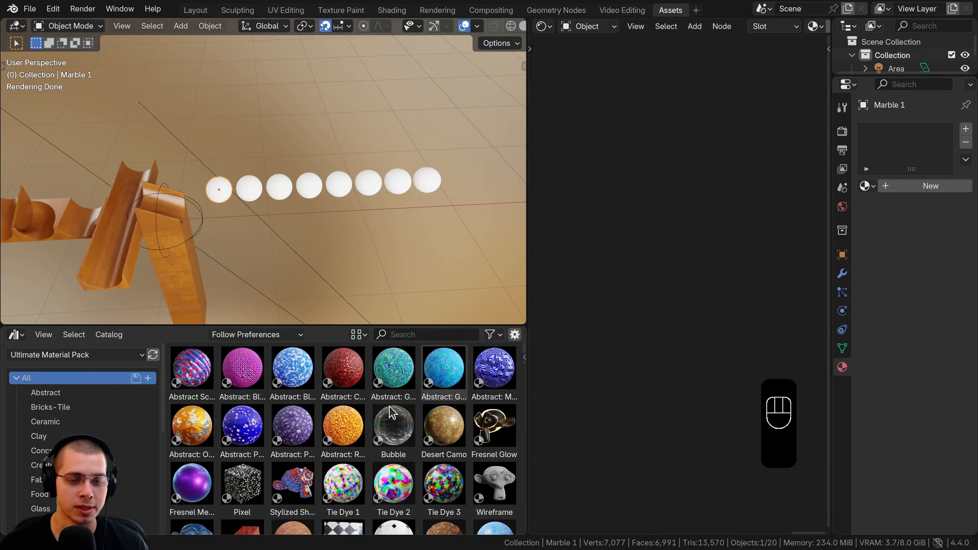
{"action": "type", "text": "marble"}
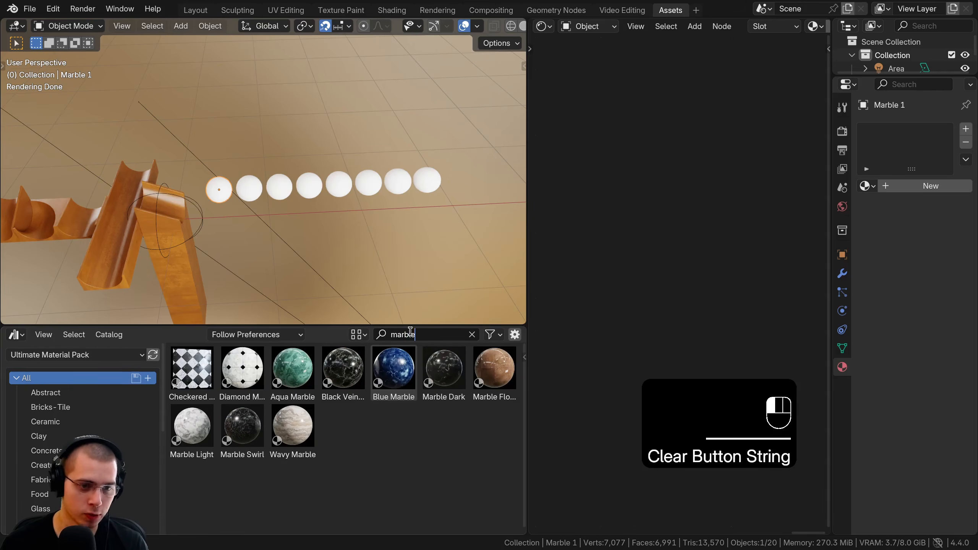
{"action": "scroll", "coordinate": [83, 424], "scroll_direction": "down", "scroll_amount": 5}
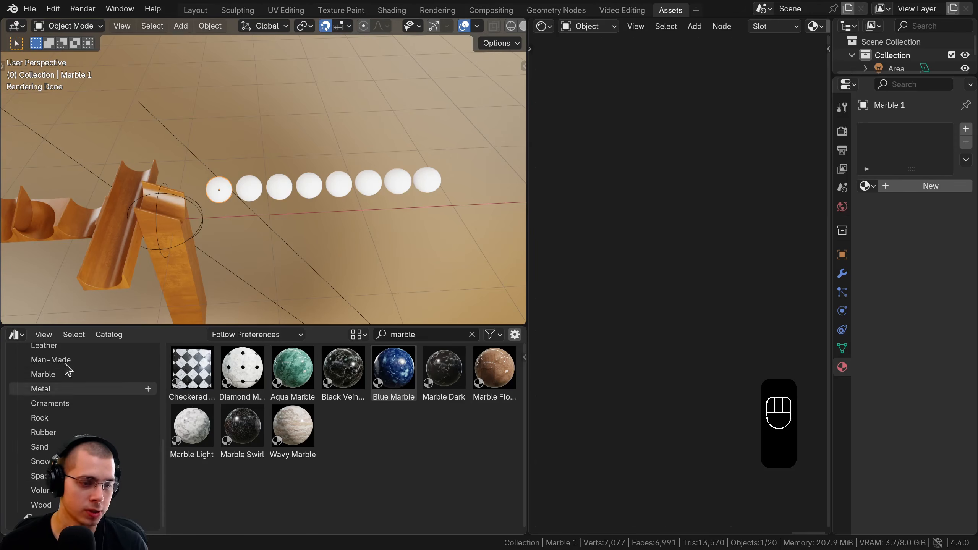
{"action": "left_click", "coordinate": [36, 373]}
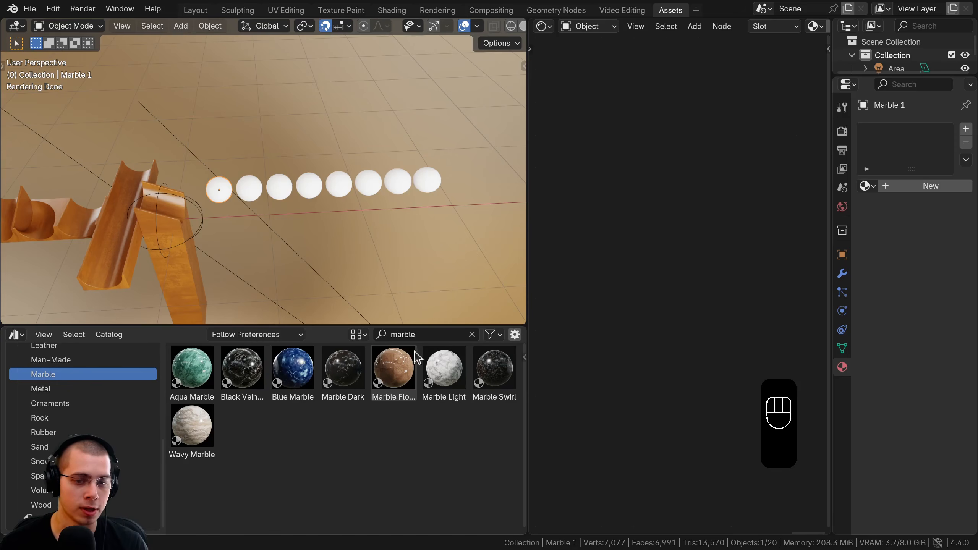
{"action": "scroll", "coordinate": [128, 389], "scroll_direction": "up", "scroll_amount": 7}
{"action": "left_click", "coordinate": [124, 378]}
Step: Apply the Aqua Marble, Black Veined Marble and Blue Marble materials to Marble 1, 2 and 3 respectively
{"action": "scroll", "coordinate": [208, 193], "scroll_direction": "up", "scroll_amount": 7}
{"action": "middle_click_drag", "start_coordinate": [253, 275], "coordinate": [225, 262], "text": "shift"}
{"action": "left_click_drag", "start_coordinate": [289, 373], "coordinate": [237, 224]}
{"action": "middle_click_drag", "start_coordinate": [295, 236], "coordinate": [247, 236], "text": "shift"}
{"action": "left_click_drag", "start_coordinate": [343, 368], "coordinate": [340, 239]}
{"action": "middle_click_drag", "start_coordinate": [341, 247], "coordinate": [277, 246], "text": "shift"}
{"action": "left_click_drag", "start_coordinate": [394, 368], "coordinate": [355, 233]}
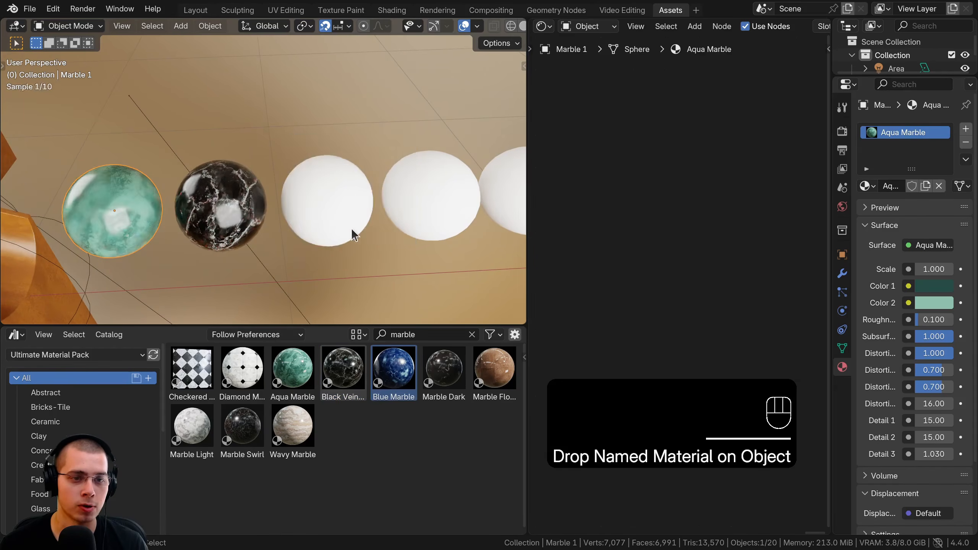
Step: Apply Marble Dark, Marble Light, Marble Swirl and Wavy Marble to Marble 4, 5, 6 and 7 respectively
{"action": "left_click_drag", "start_coordinate": [450, 366], "coordinate": [442, 196]}
{"action": "scroll", "coordinate": [377, 289], "scroll_direction": "down", "scroll_amount": 2}
{"action": "middle_click_drag", "start_coordinate": [402, 250], "coordinate": [334, 295], "text": "shift"}
{"action": "left_click_drag", "start_coordinate": [192, 426], "coordinate": [334, 200]}
{"action": "left_click_drag", "start_coordinate": [243, 425], "coordinate": [401, 237]}
{"action": "middle_click_drag", "start_coordinate": [400, 237], "coordinate": [237, 237], "text": "shift"}
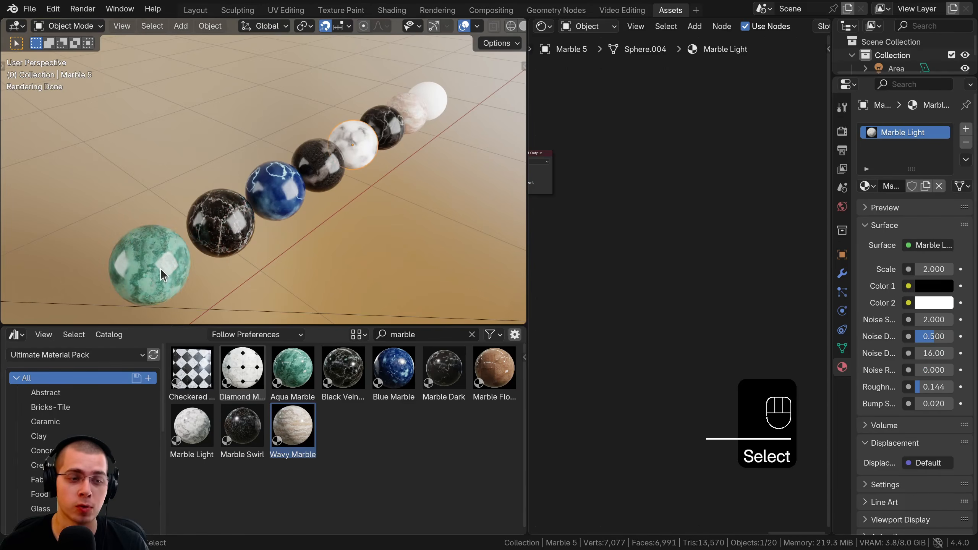
Step: Inspect the materials applied along the row of marbles
{"action": "left_click", "coordinate": [160, 268]}
{"action": "left_click", "coordinate": [218, 233]}
{"action": "left_click", "coordinate": [271, 195]}
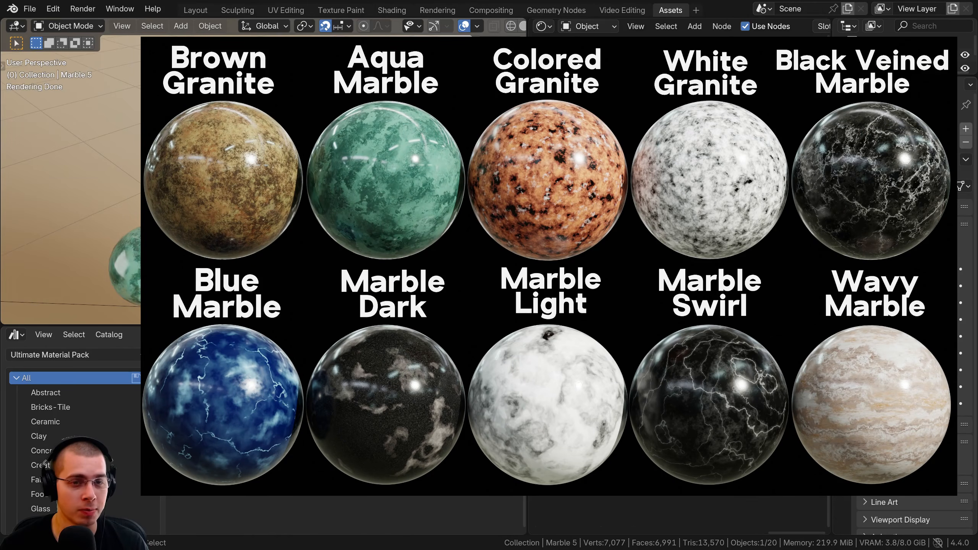
{"action": "middle_click_drag", "start_coordinate": [308, 201], "coordinate": [207, 203]}
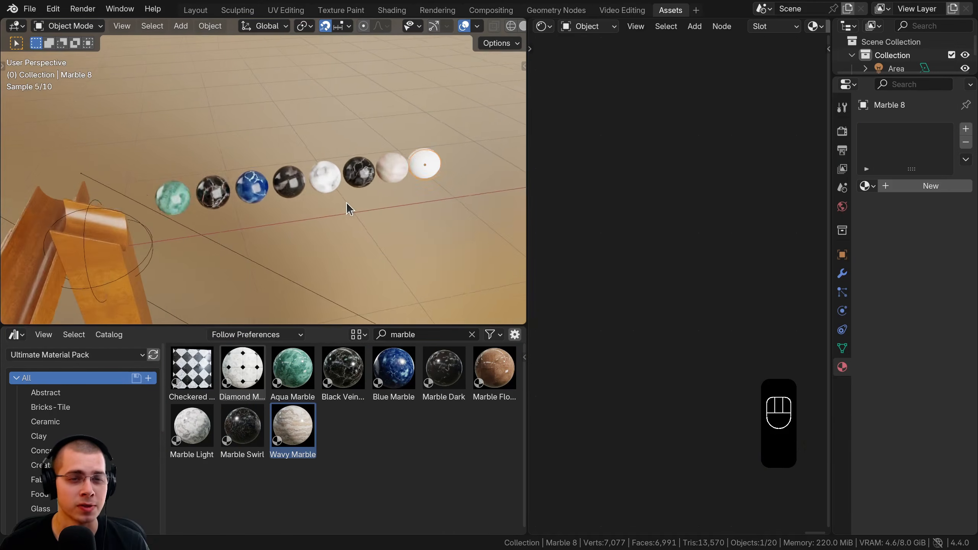
{"action": "middle_click_drag", "start_coordinate": [346, 202], "coordinate": [399, 150]}
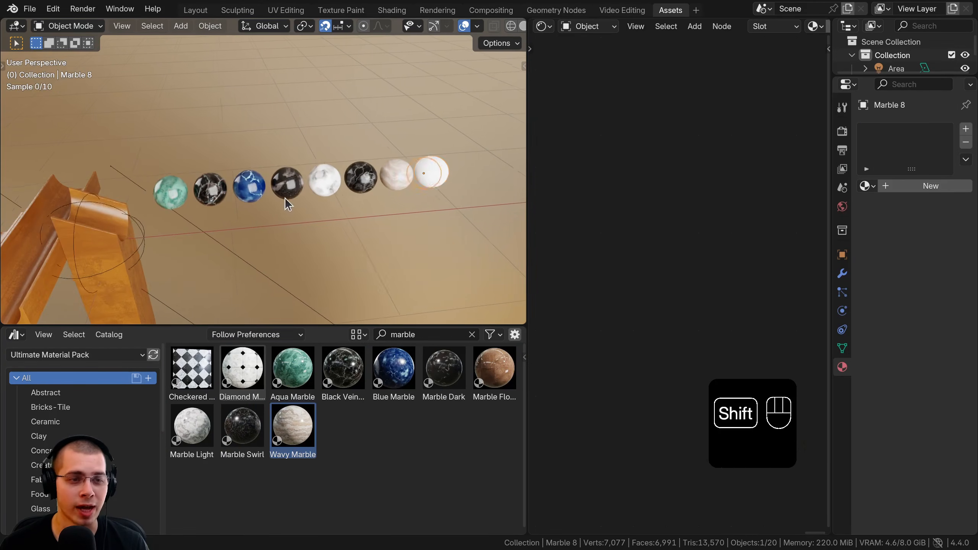
{"action": "middle_click_drag", "start_coordinate": [286, 197], "coordinate": [260, 201], "text": "shift"}
{"action": "middle_click_drag", "start_coordinate": [362, 192], "coordinate": [283, 202], "text": "shift"}
Step: Create a new material on Marble 8, name it Metal Marble, and widen the node editor
{"action": "scroll", "coordinate": [283, 202], "scroll_direction": "up", "scroll_amount": 3}
{"action": "middle_click_drag", "start_coordinate": [389, 174], "coordinate": [319, 153], "text": "shift"}
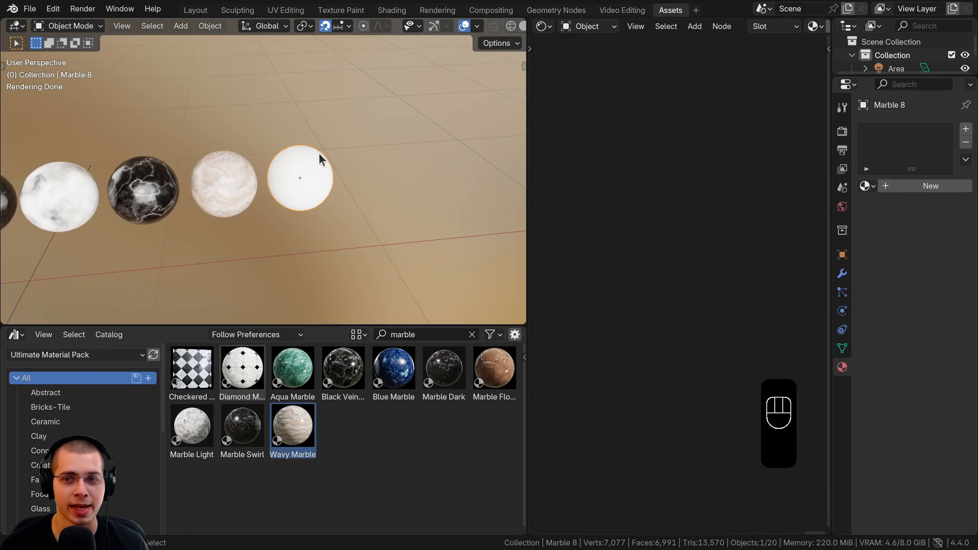
{"action": "scroll", "coordinate": [710, 35], "scroll_direction": "down", "scroll_amount": 5}
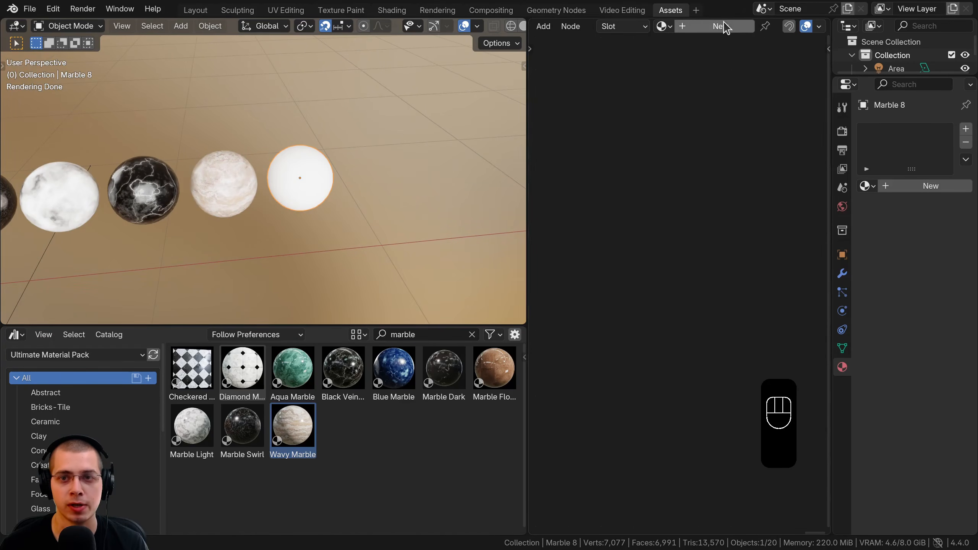
{"action": "left_click", "coordinate": [723, 26]}
{"action": "left_click_drag", "start_coordinate": [525, 100], "coordinate": [468, 100]}
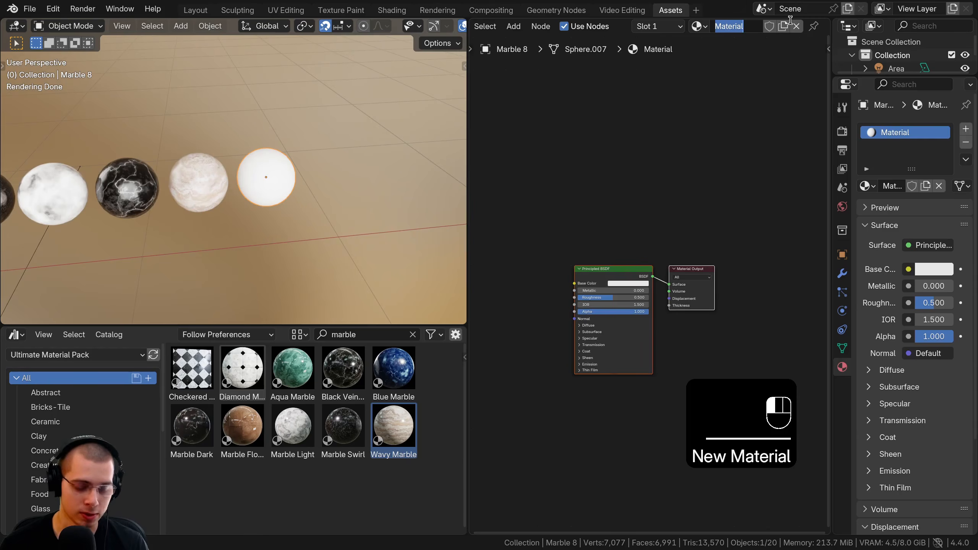
{"action": "type", "text": "Metal Marble"}
{"action": "scroll", "coordinate": [606, 297], "scroll_direction": "up", "scroll_amount": 4}
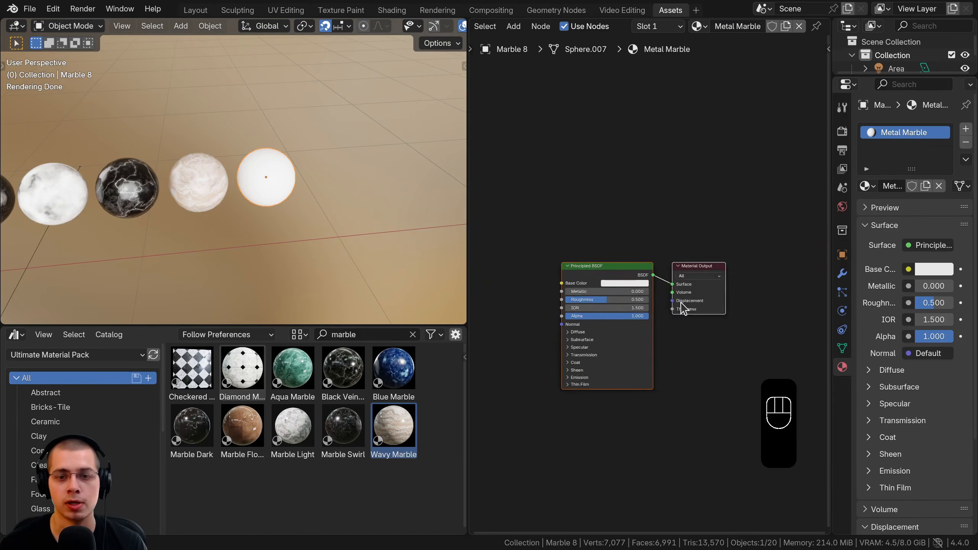
Step: Give Metal Marble a light gray Base Color, Metallic 1 and Roughness 0.2
{"action": "left_click", "coordinate": [634, 268]}
{"action": "left_click_drag", "start_coordinate": [748, 61], "coordinate": [744, 85]}
{"action": "left_click", "coordinate": [578, 283]}
{"action": "type", "text": "1"}
{"action": "key", "text": "Return"}
{"action": "scroll", "coordinate": [360, 199], "scroll_direction": "up", "scroll_amount": 3}
{"action": "left_click_drag", "start_coordinate": [624, 299], "coordinate": [576, 299]}
{"action": "middle_click_drag", "start_coordinate": [280, 215], "coordinate": [360, 199], "text": "shift"}
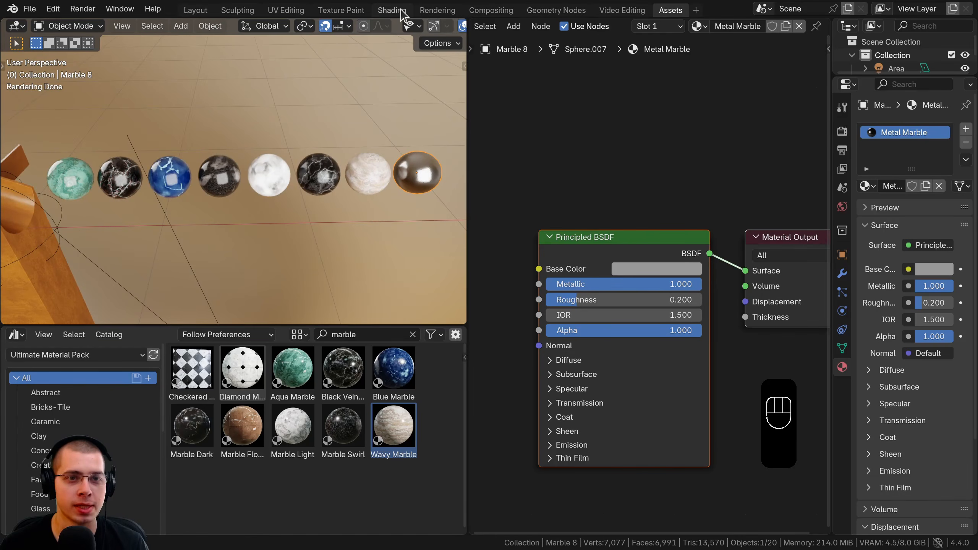
Step: Switch to the Shading workspace, frame the marbles, and widen the 3D viewport by shrinking the properties area
{"action": "left_click", "coordinate": [397, 11]}
{"action": "scroll", "coordinate": [296, 274], "scroll_direction": "down", "scroll_amount": 5}
{"action": "middle_click_drag", "start_coordinate": [378, 246], "coordinate": [1, 234], "text": "shift"}
{"action": "middle_click_drag", "start_coordinate": [306, 210], "coordinate": [170, 218], "text": "shift"}
{"action": "scroll", "coordinate": [171, 218], "scroll_direction": "up", "scroll_amount": 2}
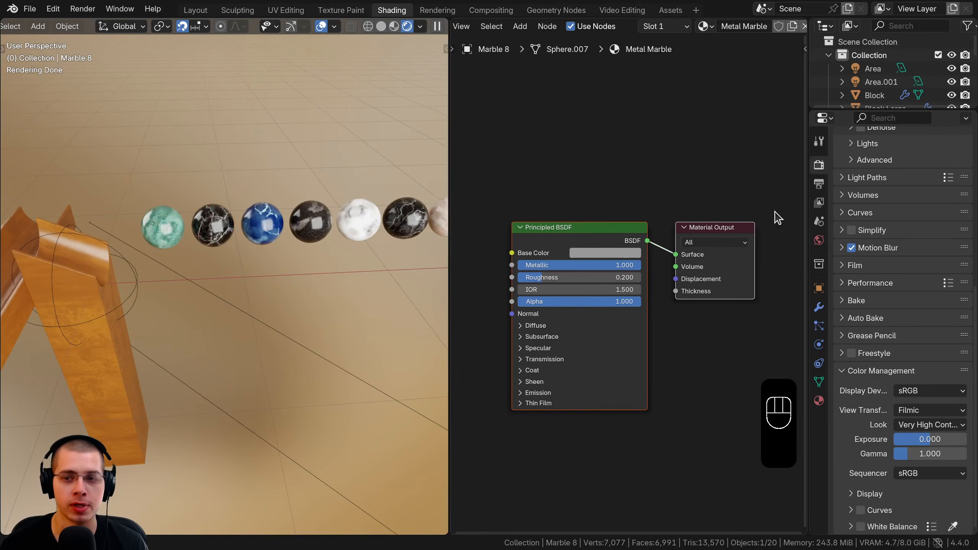
{"action": "left_click_drag", "start_coordinate": [809, 200], "coordinate": [932, 201]}
{"action": "left_click_drag", "start_coordinate": [452, 194], "coordinate": [543, 200]}
Step: Select Marble 1 and set the Scale of its Aqua Marble node to 0.7
{"action": "left_click", "coordinate": [204, 254]}
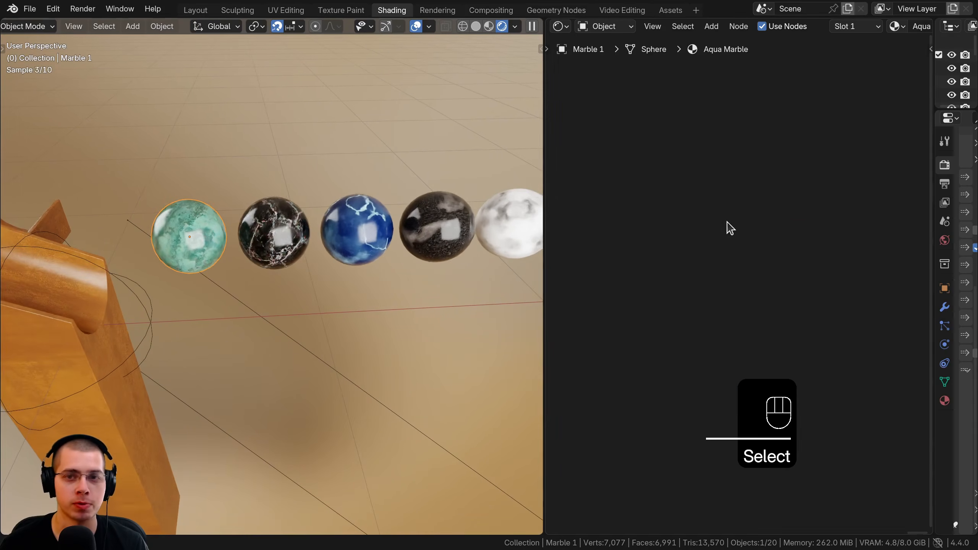
{"action": "scroll", "coordinate": [710, 240], "scroll_direction": "down", "scroll_amount": 6}
{"action": "middle_click_drag", "start_coordinate": [684, 253], "coordinate": [788, 277]}
{"action": "scroll", "coordinate": [678, 264], "scroll_direction": "up", "scroll_amount": 9}
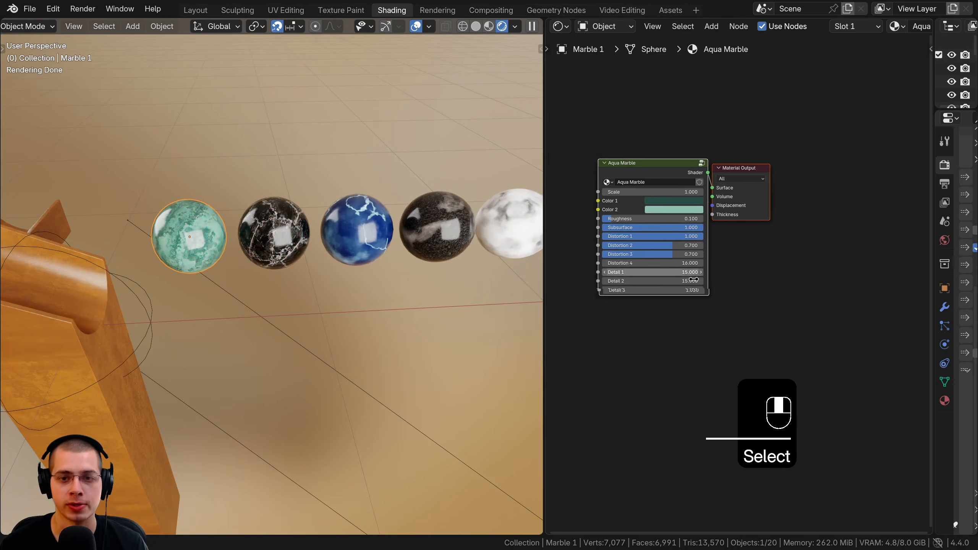
{"action": "middle_click_drag", "start_coordinate": [689, 272], "coordinate": [772, 325]}
{"action": "scroll", "coordinate": [773, 326], "scroll_direction": "up", "scroll_amount": 5}
{"action": "left_click", "coordinate": [222, 235]}
{"action": "middle_click_drag", "start_coordinate": [237, 235], "coordinate": [302, 270], "text": "shift"}
{"action": "scroll", "coordinate": [302, 270], "scroll_direction": "up", "scroll_amount": 3}
{"action": "mouse_move", "coordinate": [713, 199]}
{"action": "left_mouse_down"}
{"action": "mouse_move", "coordinate": [767, 199]}
{"action": "mouse_move", "coordinate": [713, 199]}
{"action": "left_mouse_up"}
{"action": "scroll", "coordinate": [711, 200], "scroll_direction": "up", "scroll_amount": 3}
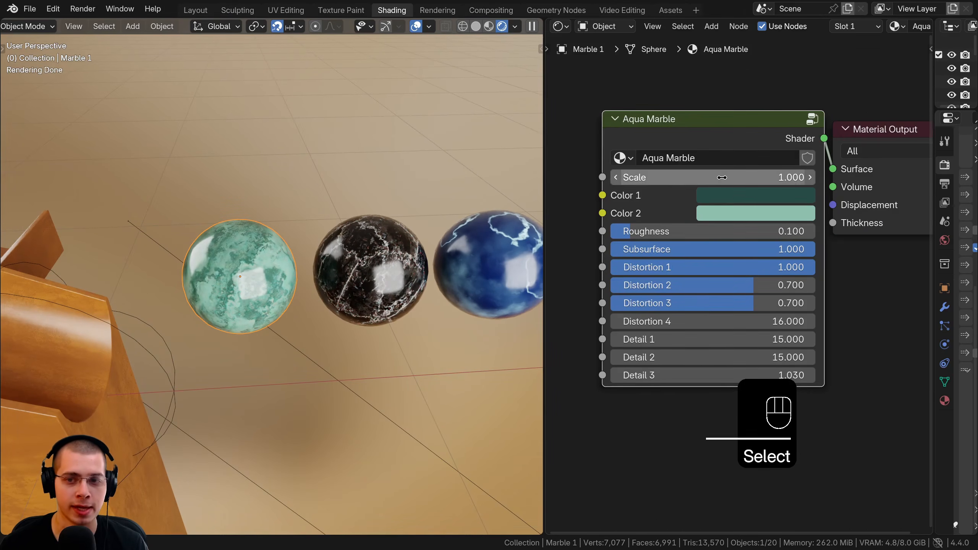
{"action": "left_click", "coordinate": [711, 178]}
{"action": "type", "text": ".7"}
{"action": "key", "text": "Return"}
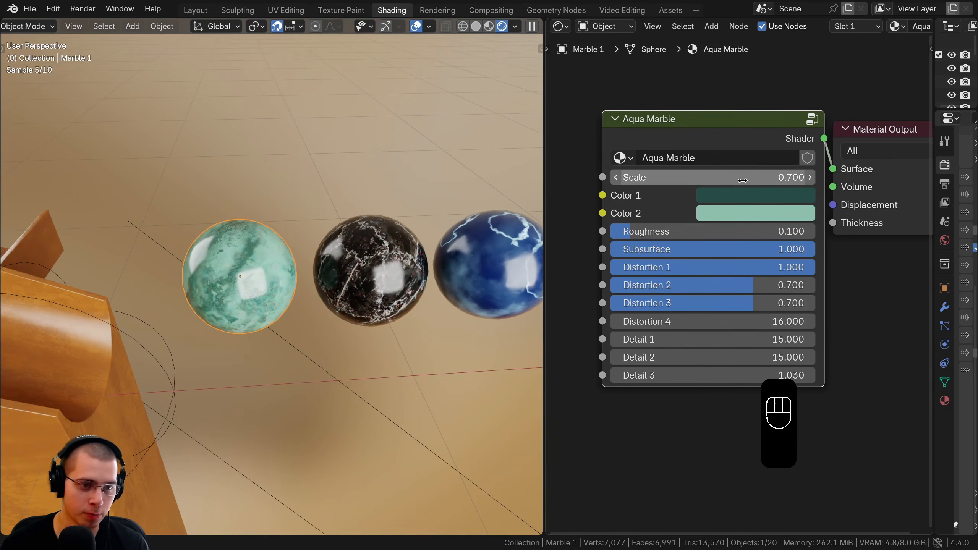
Step: Select Marble 2, try a Scale of 0.8 on its Black Veined Marble node, and settle on 0.6
{"action": "middle_click_drag", "start_coordinate": [380, 255], "coordinate": [327, 266]}
{"action": "left_click", "coordinate": [324, 268]}
{"action": "middle_click_drag", "start_coordinate": [746, 245], "coordinate": [642, 143]}
{"action": "left_click", "coordinate": [732, 202]}
{"action": "type", "text": ".8"}
{"action": "key", "text": "Return"}
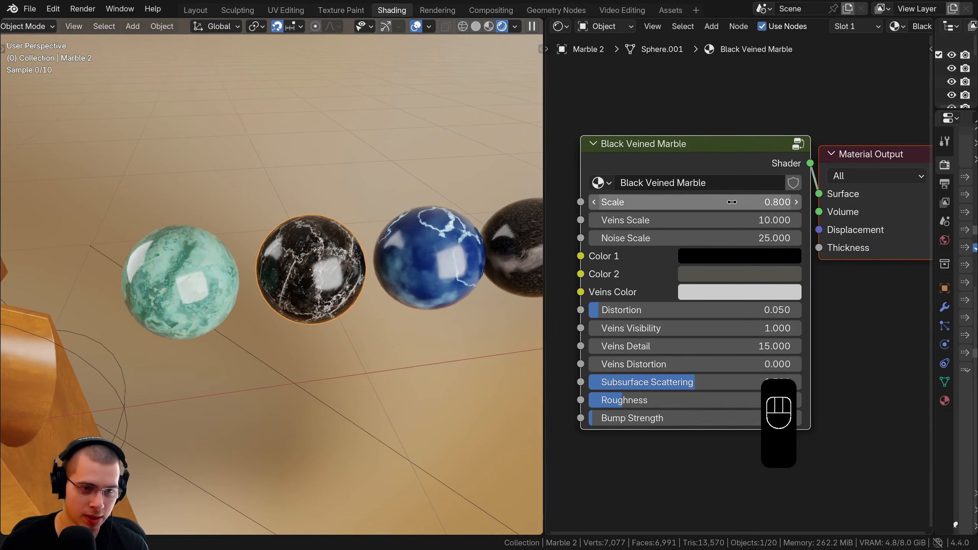
{"action": "left_click", "coordinate": [734, 202]}
{"action": "type", "text": "."}
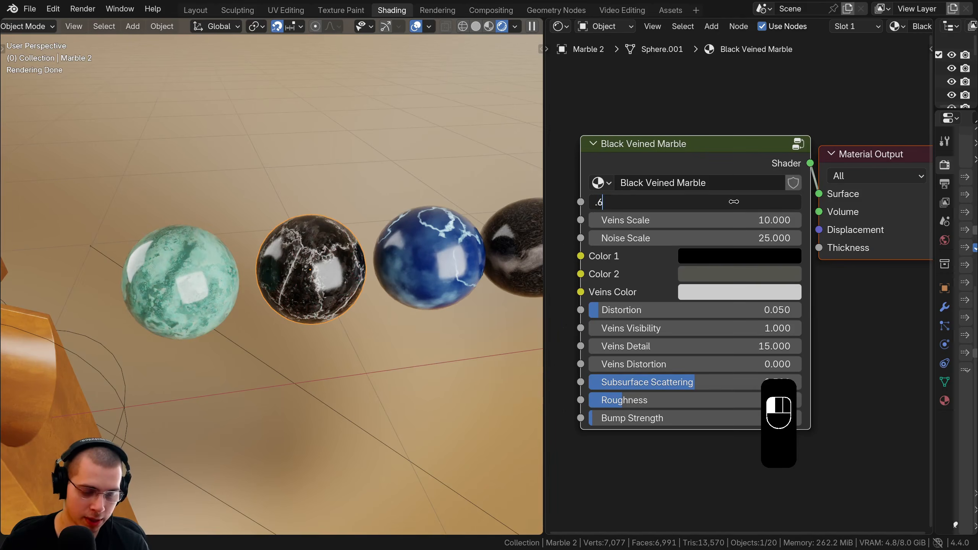
{"action": "type", "text": "6"}
{"action": "key", "text": "Return"}
Step: Select Marble 3 and set the Scale of its Blue Marble node to 2
{"action": "middle_click_drag", "start_coordinate": [381, 262], "coordinate": [317, 271]}
{"action": "left_click", "coordinate": [318, 271]}
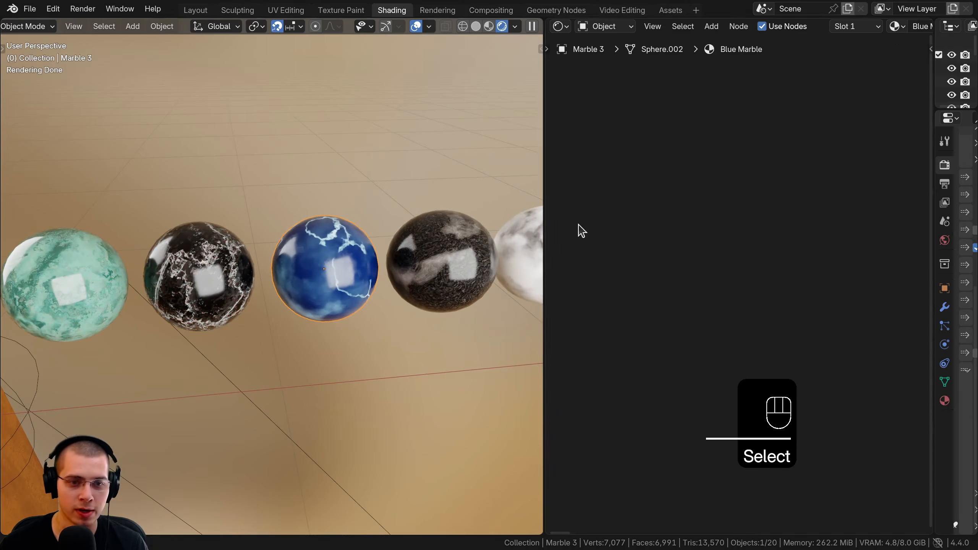
{"action": "middle_click_drag", "start_coordinate": [869, 234], "coordinate": [646, 242]}
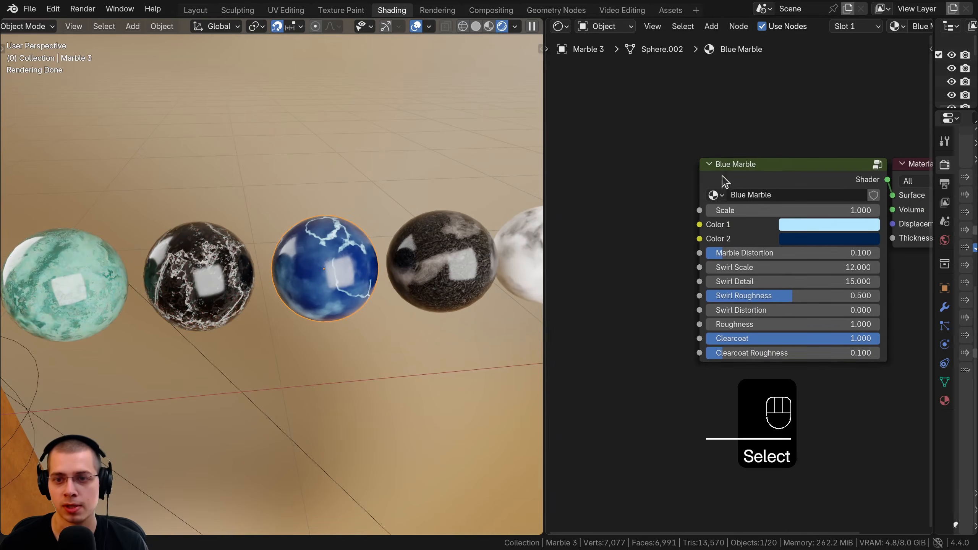
{"action": "middle_click_drag", "start_coordinate": [741, 170], "coordinate": [714, 179]}
{"action": "left_click", "coordinate": [698, 219]}
{"action": "type", "text": "2"}
{"action": "key", "text": "Return"}
Step: Examine the whole row of marbles, comparing the two black-veined marbles and Marble 4 with its Marble Dark material
{"action": "middle_click_drag", "start_coordinate": [327, 235], "coordinate": [249, 235]}
{"action": "middle_click_drag", "start_coordinate": [248, 234], "coordinate": [188, 232], "text": "shift"}
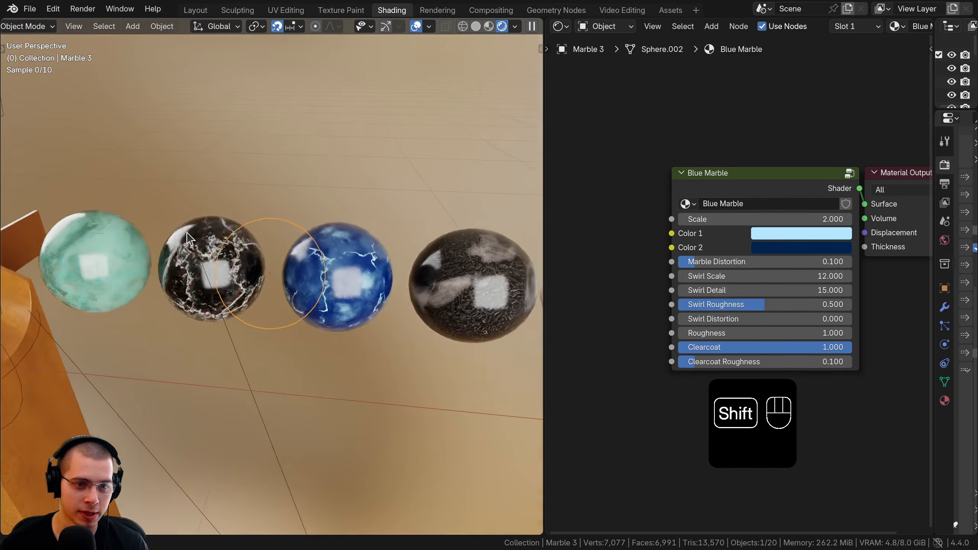
{"action": "middle_click_drag", "start_coordinate": [281, 249], "coordinate": [310, 262]}
{"action": "middle_click_drag", "start_coordinate": [370, 274], "coordinate": [236, 282], "text": "shift"}
{"action": "left_click", "coordinate": [293, 275]}
{"action": "scroll", "coordinate": [293, 275], "scroll_direction": "down", "scroll_amount": 2}
{"action": "key", "text": "a"}
{"action": "scroll", "coordinate": [249, 297], "scroll_direction": "down", "scroll_amount": 4}
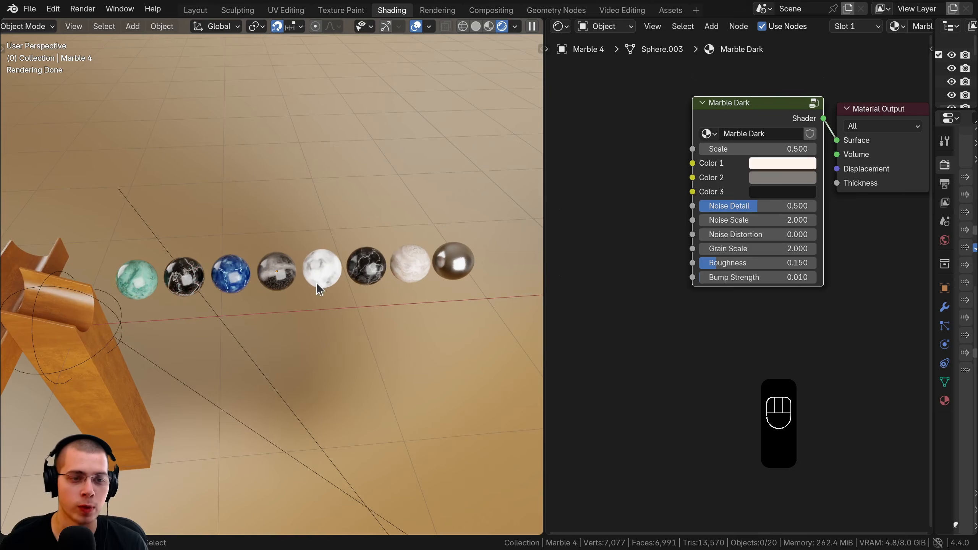
{"action": "scroll", "coordinate": [318, 282], "scroll_direction": "up", "scroll_amount": 4}
{"action": "scroll", "coordinate": [346, 285], "scroll_direction": "down", "scroll_amount": 1}
{"action": "left_click", "coordinate": [111, 272]}
{"action": "left_click", "coordinate": [422, 266], "text": "shift"}
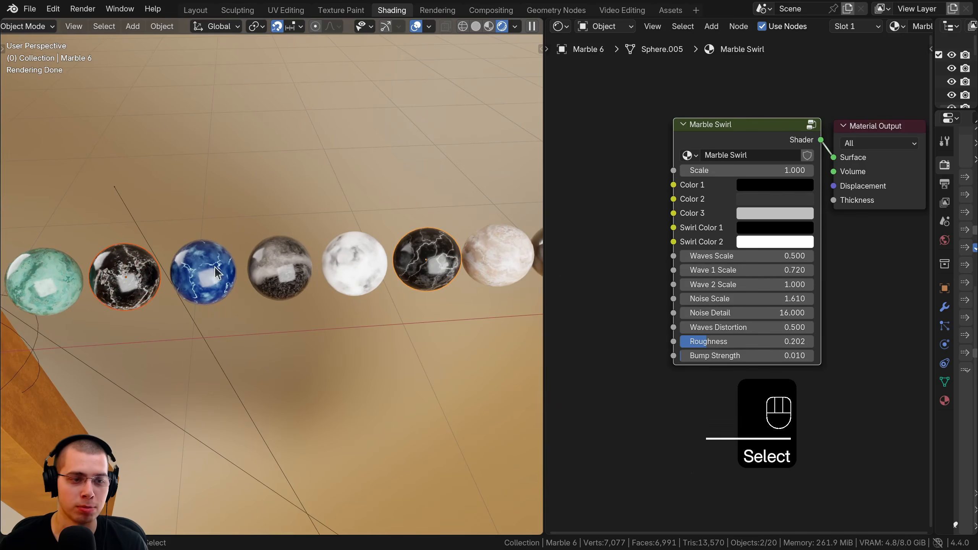
{"action": "left_click", "coordinate": [266, 272]}
{"action": "key", "text": "g"}
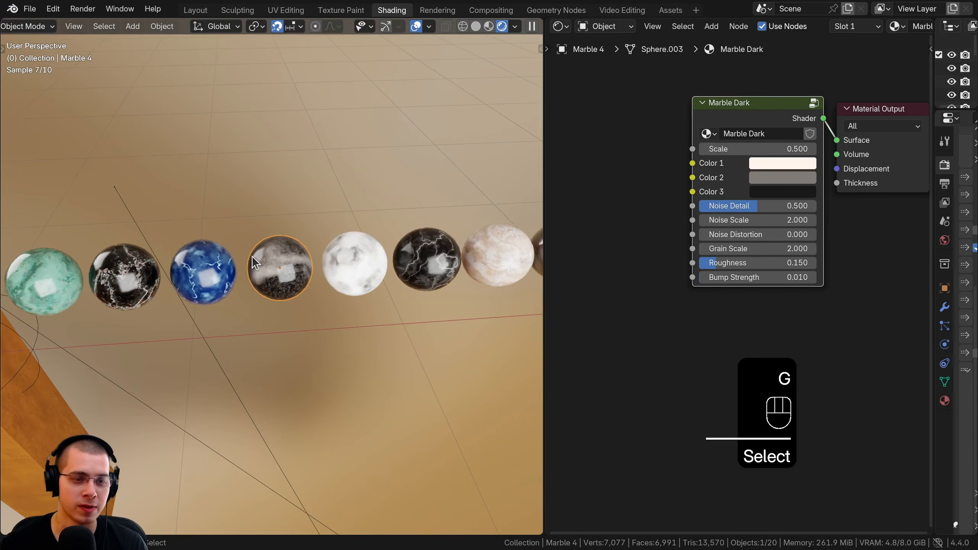
{"action": "scroll", "coordinate": [262, 247], "scroll_direction": "up", "scroll_amount": 3}
{"action": "middle_click_drag", "start_coordinate": [283, 195], "coordinate": [199, 297]}
Step: Assign Marble 3's Blue Marble material to Marble 4 in place of Marble Dark
{"action": "left_click", "coordinate": [178, 262]}
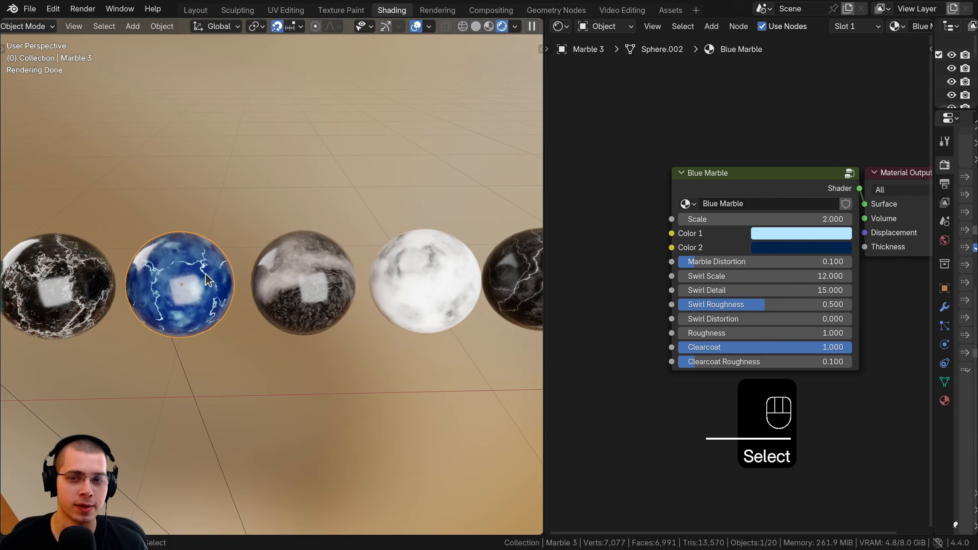
{"action": "scroll", "coordinate": [857, 34], "scroll_direction": "down", "scroll_amount": 4}
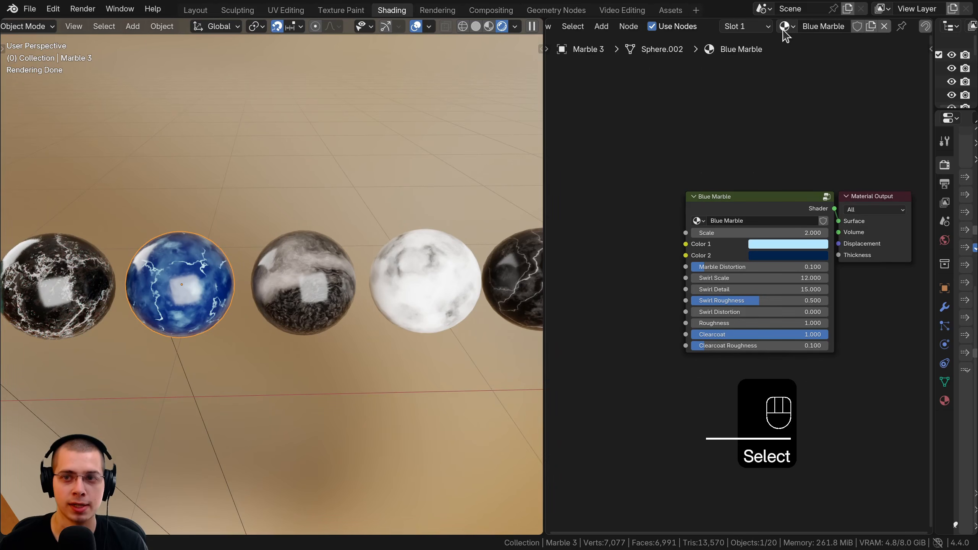
{"action": "left_click_drag", "start_coordinate": [784, 27], "coordinate": [544, 50]}
{"action": "left_click_drag", "start_coordinate": [373, 235], "coordinate": [308, 266]}
{"action": "left_click", "coordinate": [321, 254]}
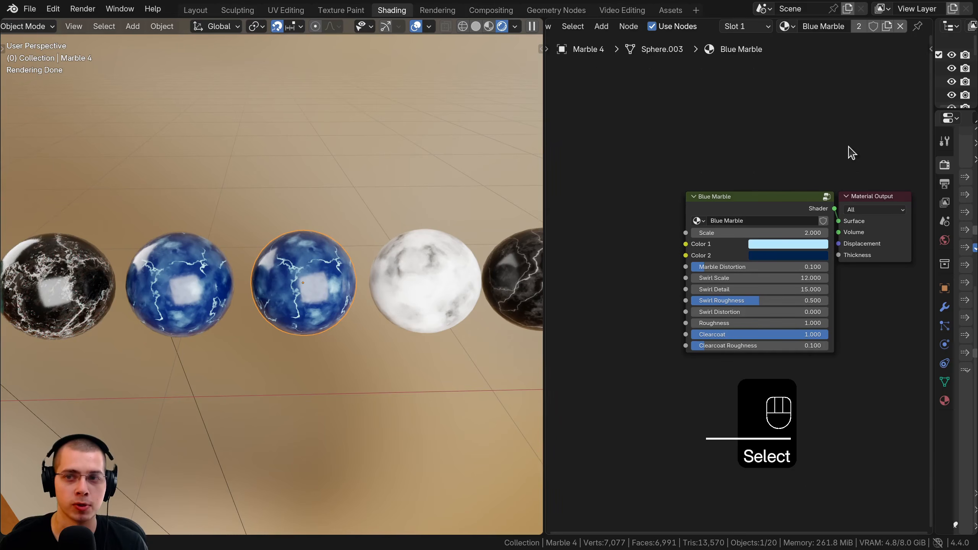
Step: Make Marble 4's Blue Marble material a separate copy and name it Red Marble
{"action": "left_click", "coordinate": [888, 26]}
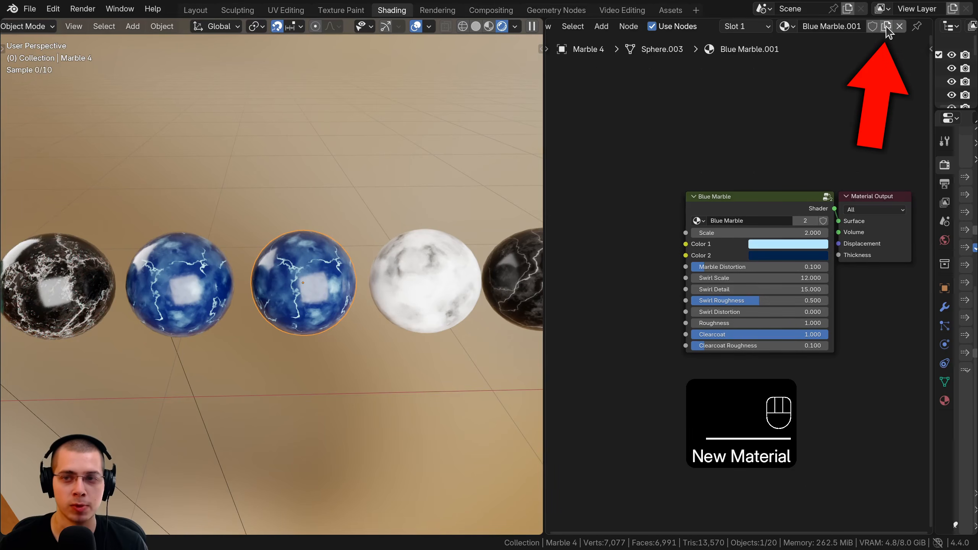
{"action": "double_click", "coordinate": [822, 27]}
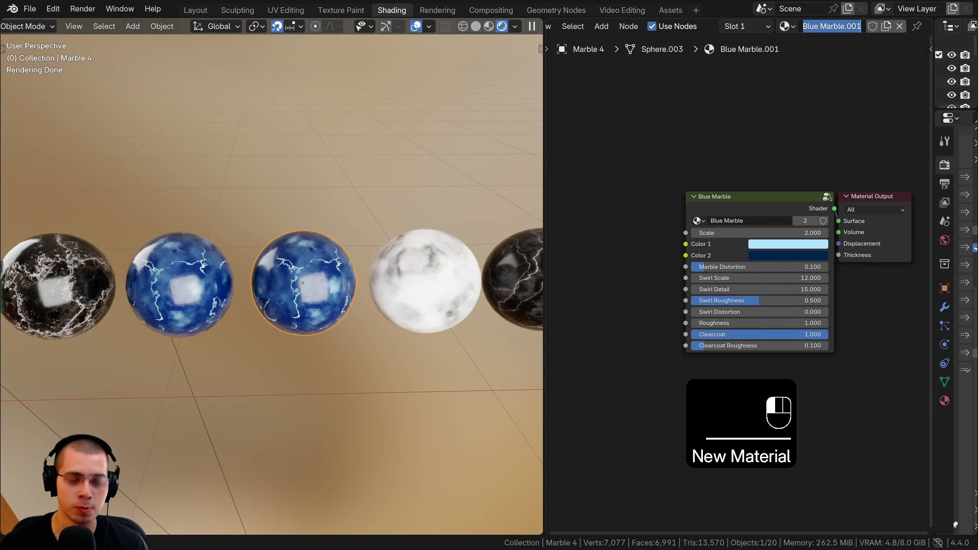
{"action": "type", "text": "Red Marl"}
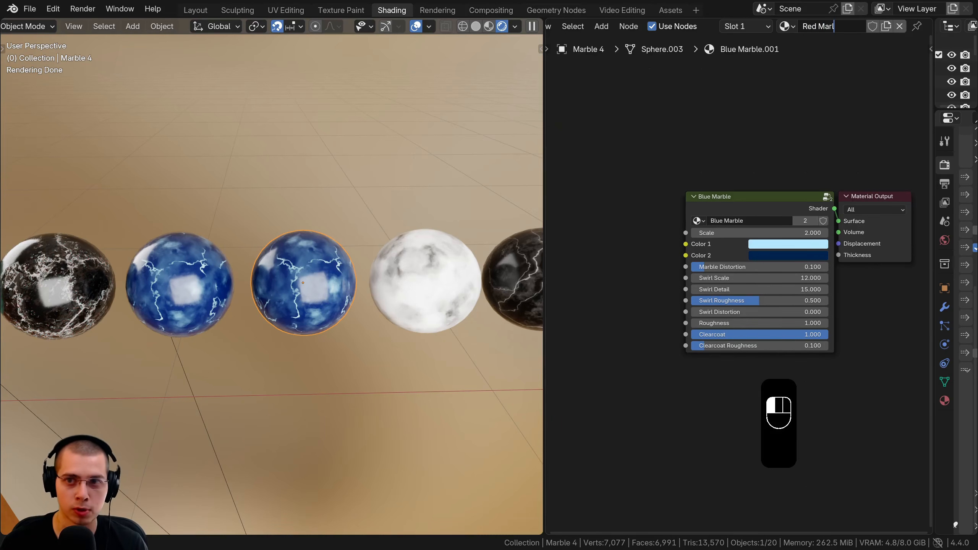
{"action": "key", "text": "BackSpace"}
{"action": "type", "text": "ble"}
{"action": "key", "text": "Return"}
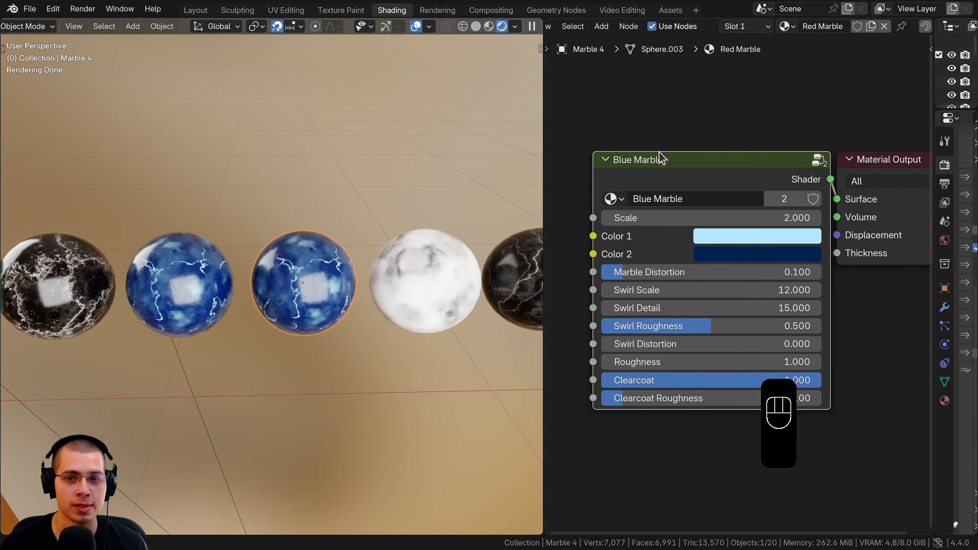
Step: Set the Red Marble material's Color 2 to saturated red (#920006) and its Color 1 to black
{"action": "left_click", "coordinate": [738, 254]}
{"action": "left_click_drag", "start_coordinate": [808, 341], "coordinate": [809, 327]}
{"action": "left_click_drag", "start_coordinate": [755, 329], "coordinate": [733, 404]}
{"action": "left_click", "coordinate": [746, 239]}
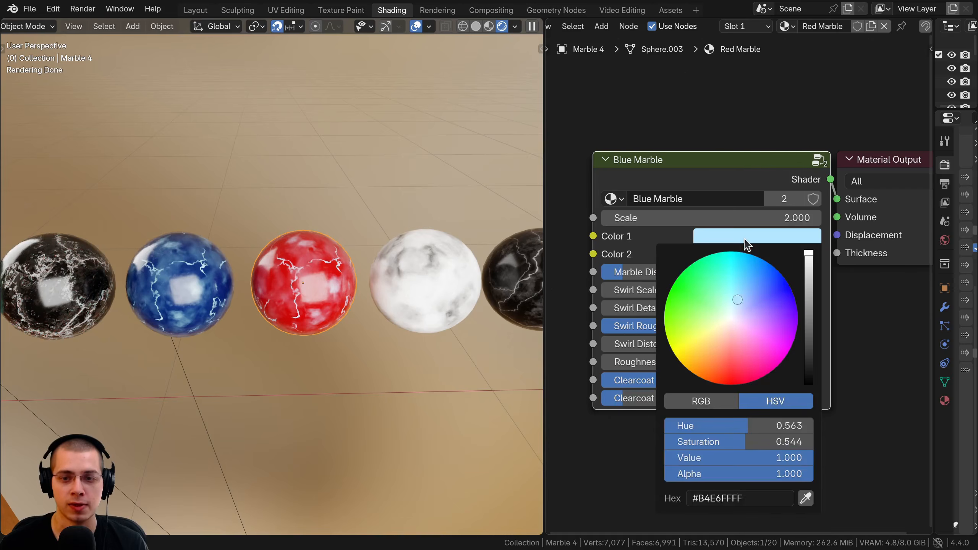
{"action": "left_click_drag", "start_coordinate": [809, 287], "coordinate": [807, 397]}
Step: Frame Marble 4 closely and darken Red Marble's Color 2 to a Value of 0.134 (#670004)
{"action": "scroll", "coordinate": [366, 316], "scroll_direction": "up", "scroll_amount": 4}
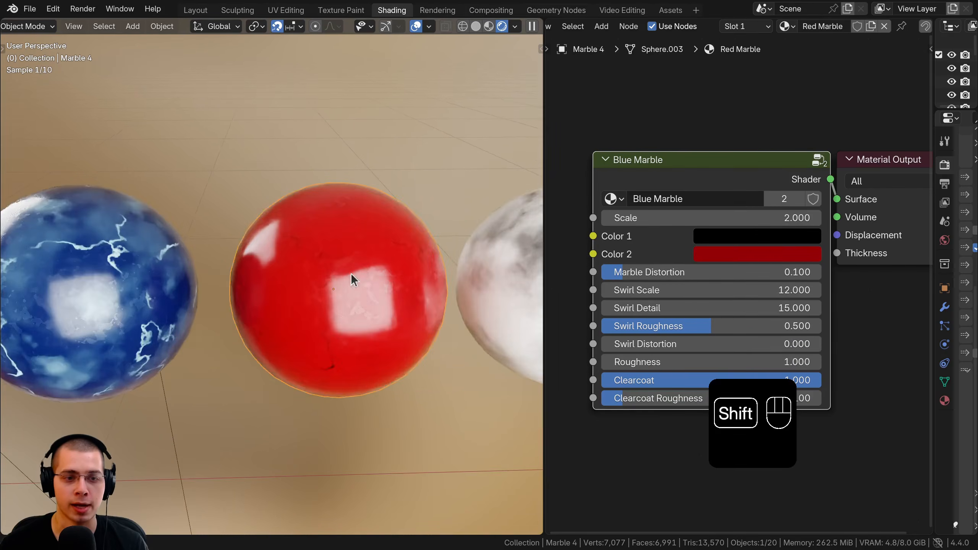
{"action": "middle_click_drag", "start_coordinate": [363, 279], "coordinate": [292, 262], "text": "shift"}
{"action": "middle_click_drag", "start_coordinate": [284, 229], "coordinate": [308, 244], "text": "shift"}
{"action": "scroll", "coordinate": [217, 227], "scroll_direction": "up", "scroll_amount": 2}
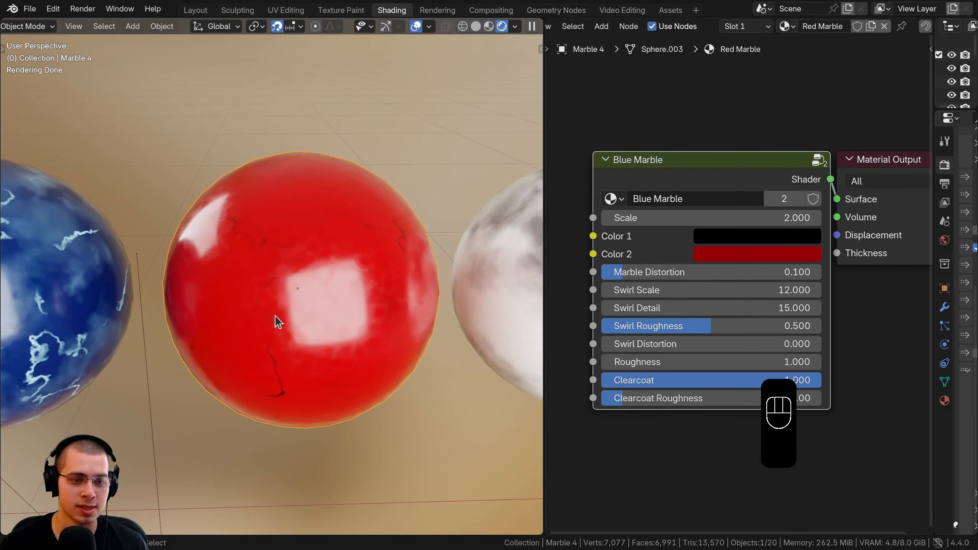
{"action": "left_click", "coordinate": [724, 251]}
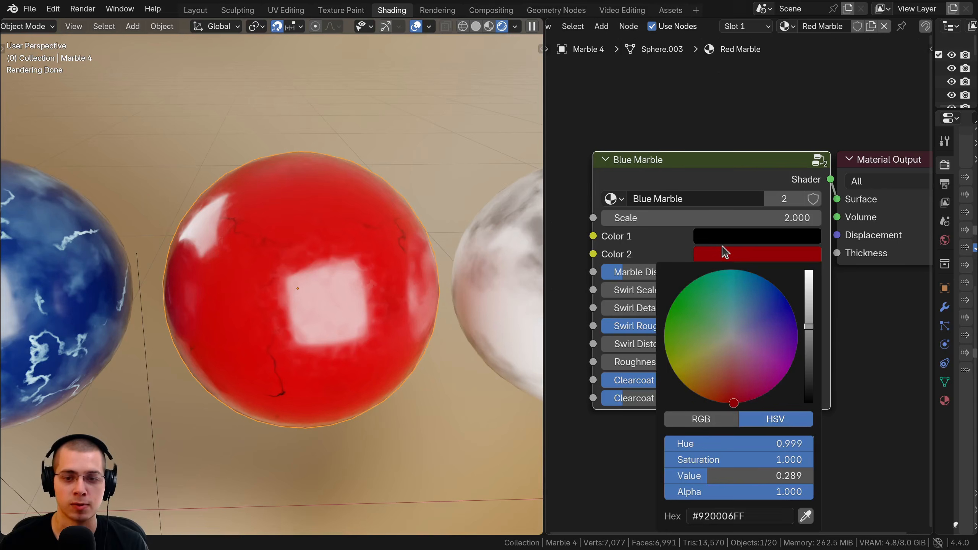
{"action": "left_click_drag", "start_coordinate": [808, 339], "coordinate": [808, 363]}
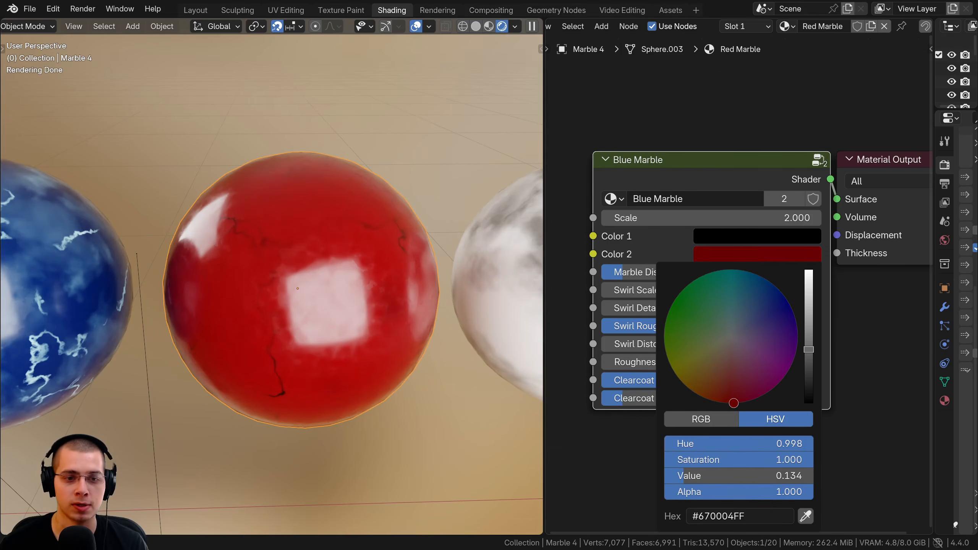
{"action": "left_click", "coordinate": [693, 164]}
{"action": "key", "text": "Tab"}
{"action": "scroll", "coordinate": [699, 162], "scroll_direction": "down", "scroll_amount": 6}
{"action": "scroll", "coordinate": [638, 262], "scroll_direction": "up", "scroll_amount": 3}
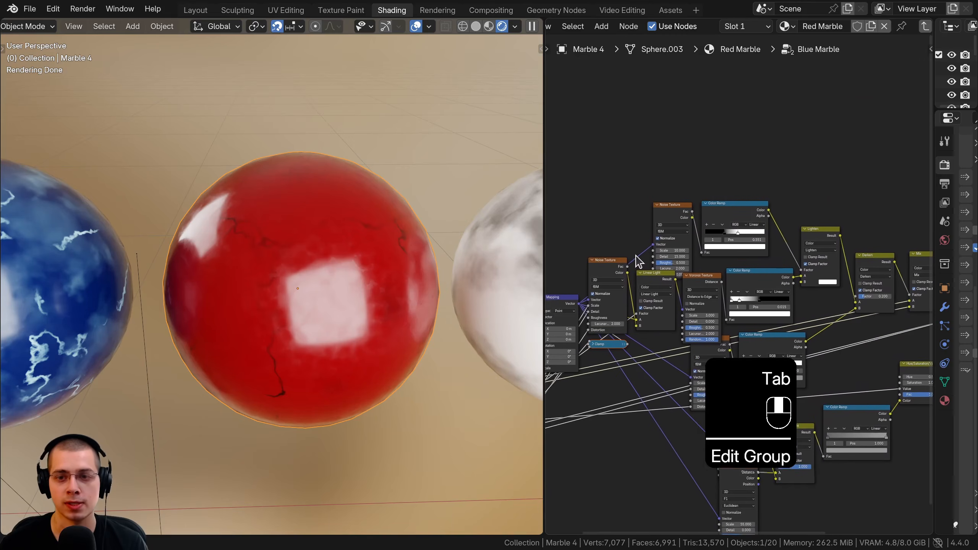
{"action": "scroll", "coordinate": [742, 409], "scroll_direction": "down", "scroll_amount": 2}
{"action": "key", "text": "Tab"}
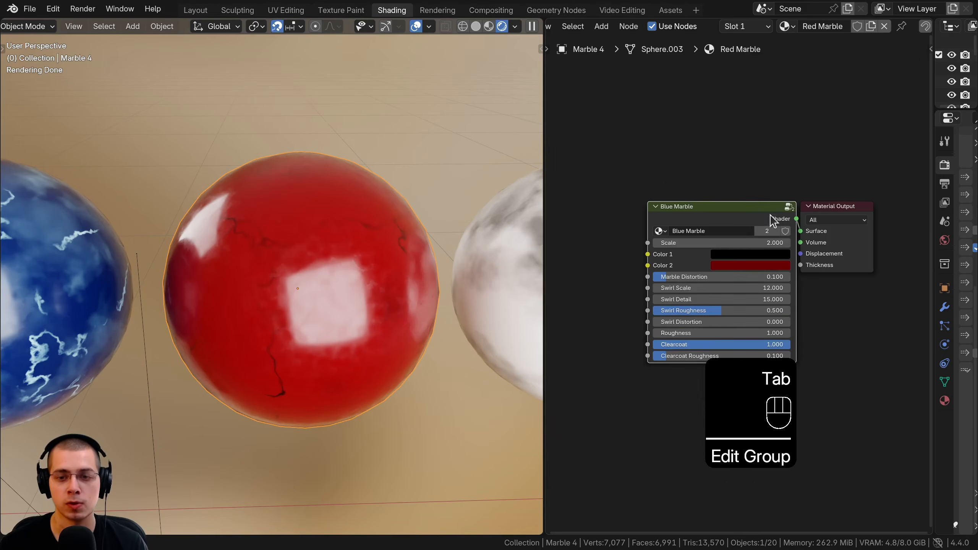
Step: Inside the Blue Marble node group, shift the stops of the upper Noise Texture's Color Ramp, placing the black stop at 0.467, to strengthen the veins
{"action": "key", "text": "Tab"}
{"action": "scroll", "coordinate": [731, 164], "scroll_direction": "down", "scroll_amount": 2}
{"action": "scroll", "coordinate": [786, 287], "scroll_direction": "up", "scroll_amount": 3}
{"action": "scroll", "coordinate": [784, 284], "scroll_direction": "up", "scroll_amount": 4}
{"action": "mouse_move", "coordinate": [783, 236]}
{"action": "left_mouse_down"}
{"action": "mouse_move", "coordinate": [801, 230]}
{"action": "mouse_move", "coordinate": [782, 229]}
{"action": "left_mouse_up"}
{"action": "scroll", "coordinate": [771, 170], "scroll_direction": "up", "scroll_amount": 1}
{"action": "middle_click_drag", "start_coordinate": [771, 170], "coordinate": [681, 187]}
{"action": "left_click_drag", "start_coordinate": [696, 215], "coordinate": [694, 210]}
{"action": "mouse_move", "coordinate": [728, 252]}
{"action": "left_mouse_down"}
{"action": "mouse_move", "coordinate": [737, 253]}
{"action": "mouse_move", "coordinate": [702, 246]}
{"action": "mouse_move", "coordinate": [714, 246]}
{"action": "left_mouse_up"}
{"action": "left_click_drag", "start_coordinate": [742, 243], "coordinate": [769, 240]}
{"action": "mouse_move", "coordinate": [722, 244]}
{"action": "left_mouse_down"}
{"action": "mouse_move", "coordinate": [714, 243]}
{"action": "mouse_move", "coordinate": [724, 243]}
{"action": "left_mouse_up"}
Step: Thicken the red marble's veins by moving the white stop of the Voronoi Texture's Color Ramp to 0.093
{"action": "scroll", "coordinate": [723, 244], "scroll_direction": "down", "scroll_amount": 5}
{"action": "scroll", "coordinate": [727, 347], "scroll_direction": "up", "scroll_amount": 5}
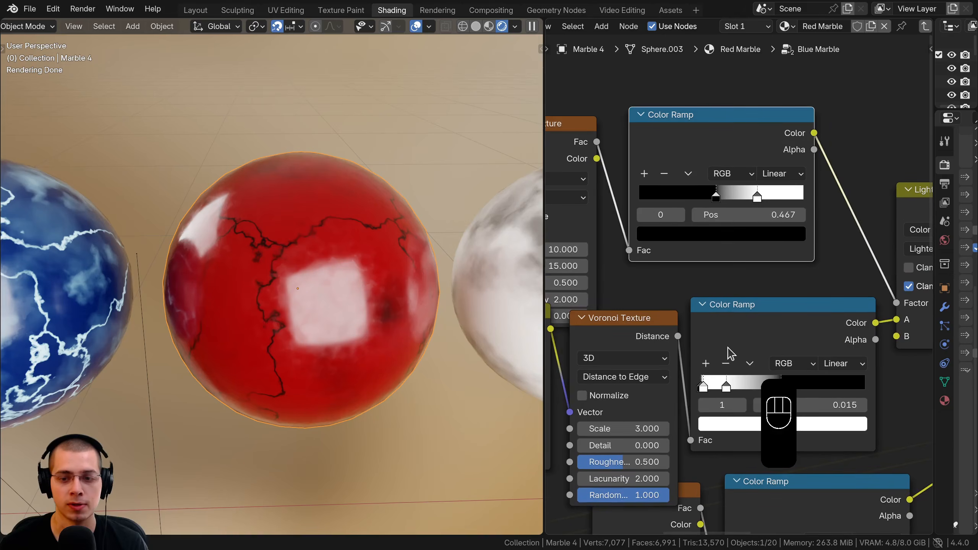
{"action": "left_click_drag", "start_coordinate": [734, 386], "coordinate": [729, 385]}
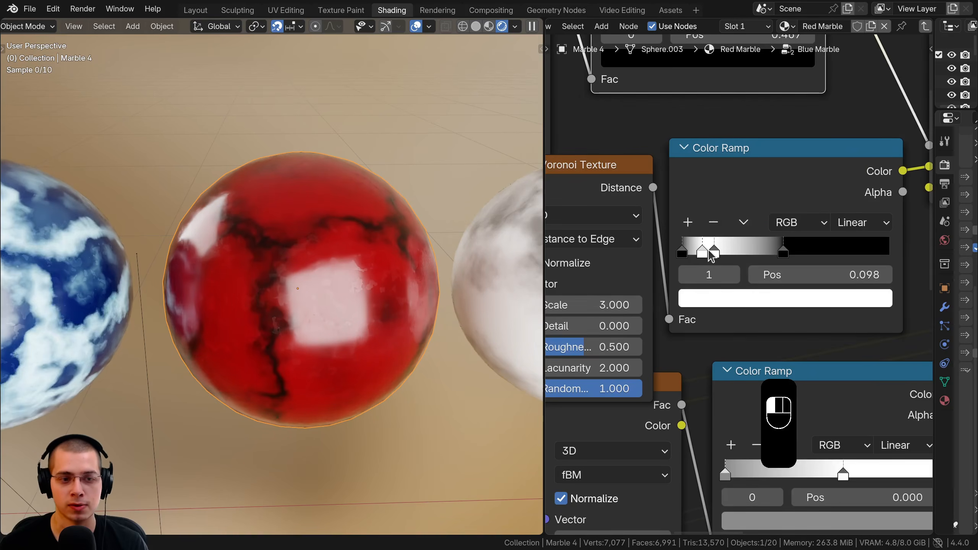
{"action": "left_click_drag", "start_coordinate": [711, 251], "coordinate": [701, 251]}
{"action": "scroll", "coordinate": [262, 256], "scroll_direction": "down", "scroll_amount": 1}
{"action": "middle_click_drag", "start_coordinate": [261, 256], "coordinate": [317, 259], "text": "shift"}
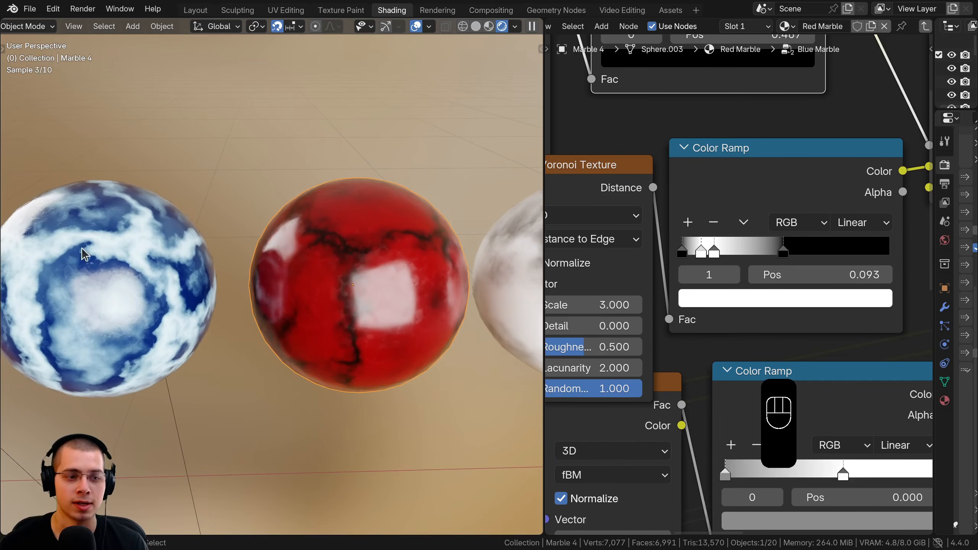
{"action": "middle_click_drag", "start_coordinate": [252, 252], "coordinate": [264, 254], "text": "shift"}
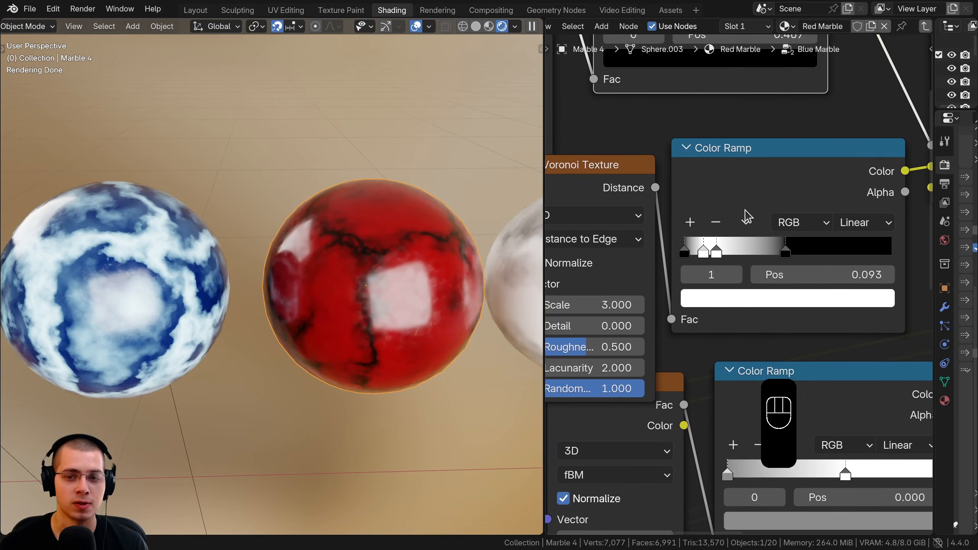
Step: Leave the node group, select Marble 3, and make its Blue Marble node group a single-user copy
{"action": "key", "text": "Tab"}
{"action": "left_click", "coordinate": [65, 247]}
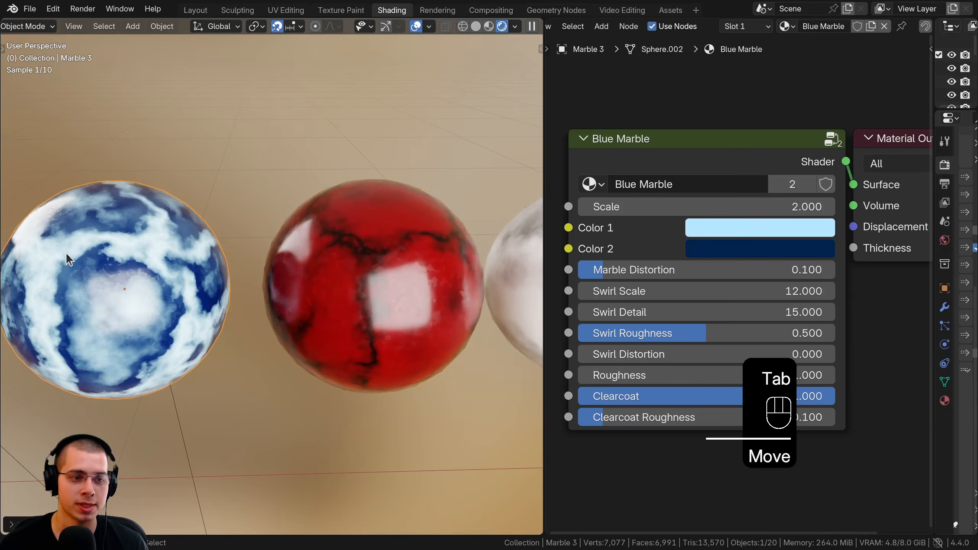
{"action": "middle_click_drag", "start_coordinate": [156, 239], "coordinate": [175, 240], "text": "shift"}
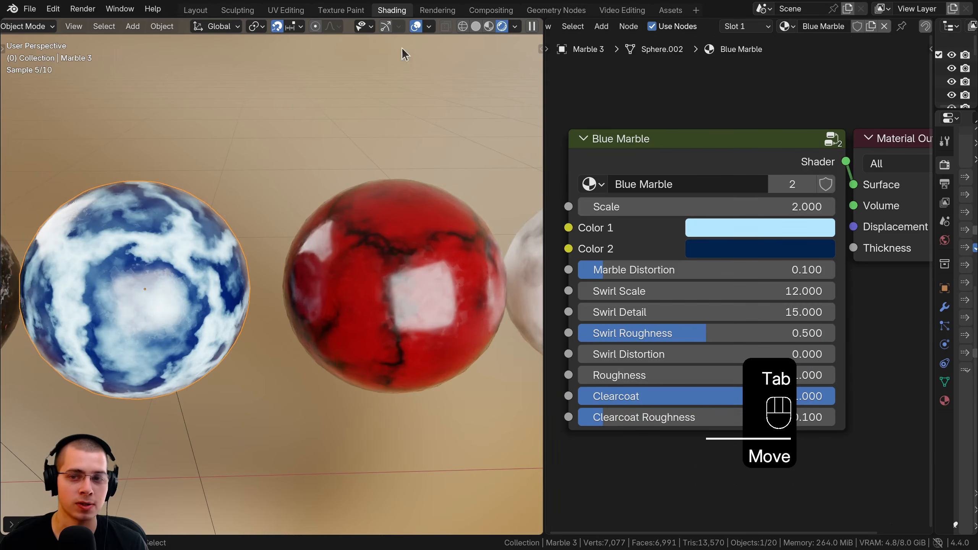
{"action": "left_click", "coordinate": [794, 185]}
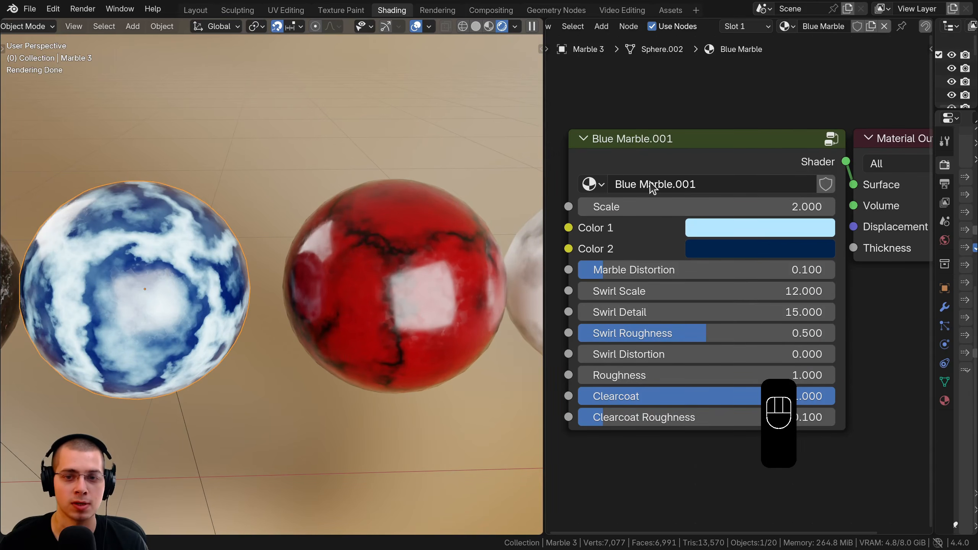
Step: Inside Marble 3's copied node group, move the Voronoi Color Ramp's white stop closer to the start to thin the blue marble's veins
{"action": "key", "text": "Tab"}
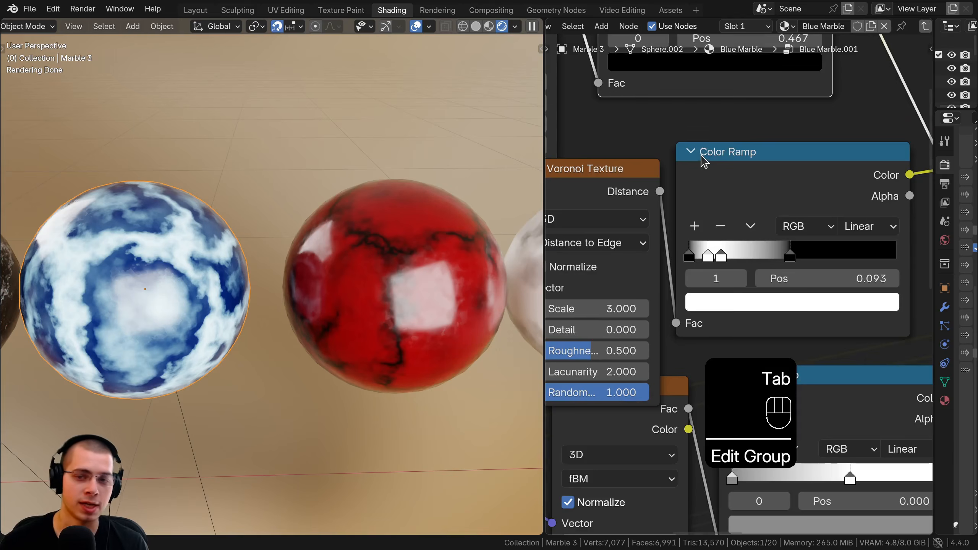
{"action": "left_click_drag", "start_coordinate": [709, 256], "coordinate": [694, 256]}
{"action": "middle_click_drag", "start_coordinate": [680, 173], "coordinate": [738, 245]}
{"action": "left_click_drag", "start_coordinate": [737, 249], "coordinate": [680, 258]}
Step: Review the full row of marbles from a distance, selecting individual marbles to check their finished materials
{"action": "scroll", "coordinate": [231, 285], "scroll_direction": "down", "scroll_amount": 6}
{"action": "key", "text": "a"}
{"action": "left_click", "coordinate": [292, 278]}
{"action": "scroll", "coordinate": [167, 282], "scroll_direction": "up", "scroll_amount": 1}
{"action": "left_click", "coordinate": [150, 278]}
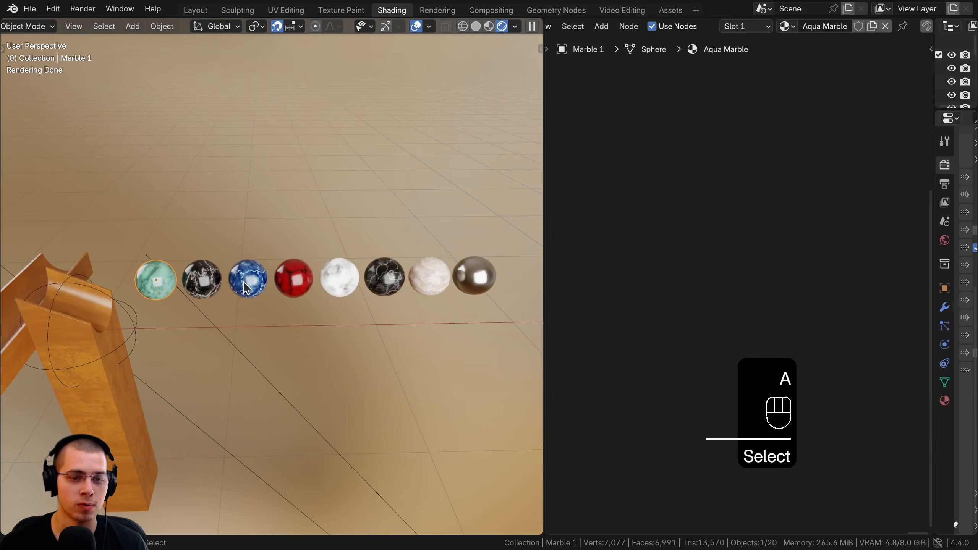
{"action": "middle_click_drag", "start_coordinate": [441, 290], "coordinate": [299, 326], "text": "shift"}
{"action": "left_click", "coordinate": [329, 270]}
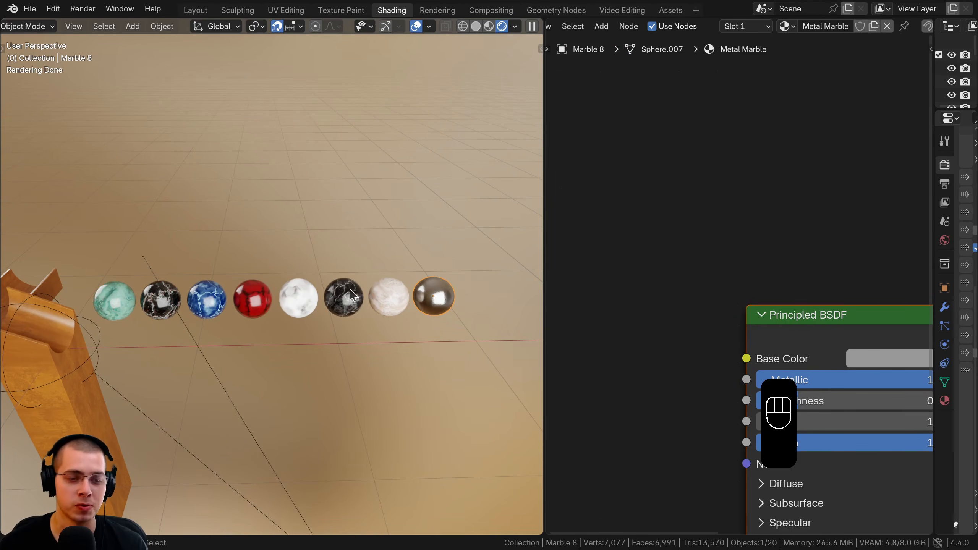
{"action": "middle_click_drag", "start_coordinate": [285, 320], "coordinate": [270, 292]}
{"action": "middle_click_drag", "start_coordinate": [284, 212], "coordinate": [347, 214]}
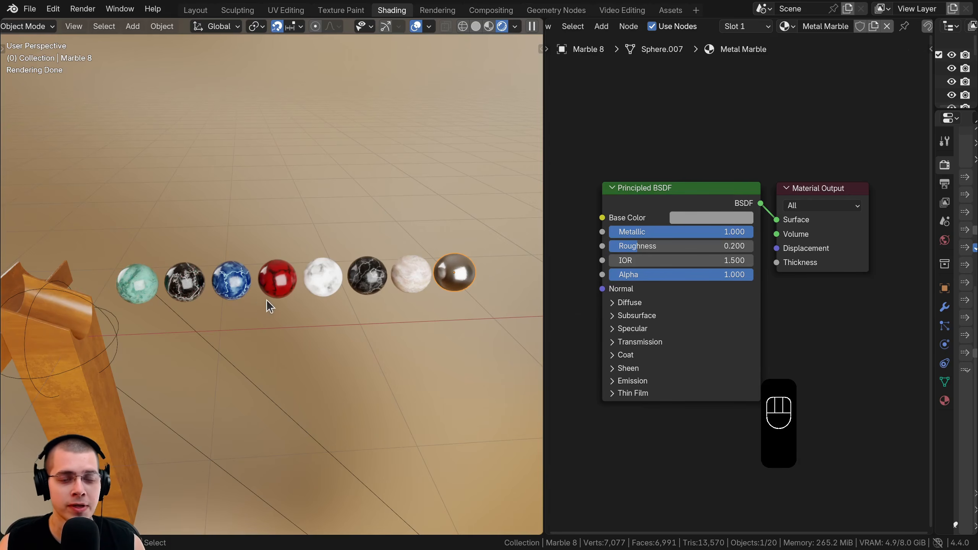
Step: Return to the Layout workspace, switch the viewport to Solid shading, and frame the marbles beside the track pieces
{"action": "left_click", "coordinate": [204, 10]}
{"action": "key", "text": "z"}
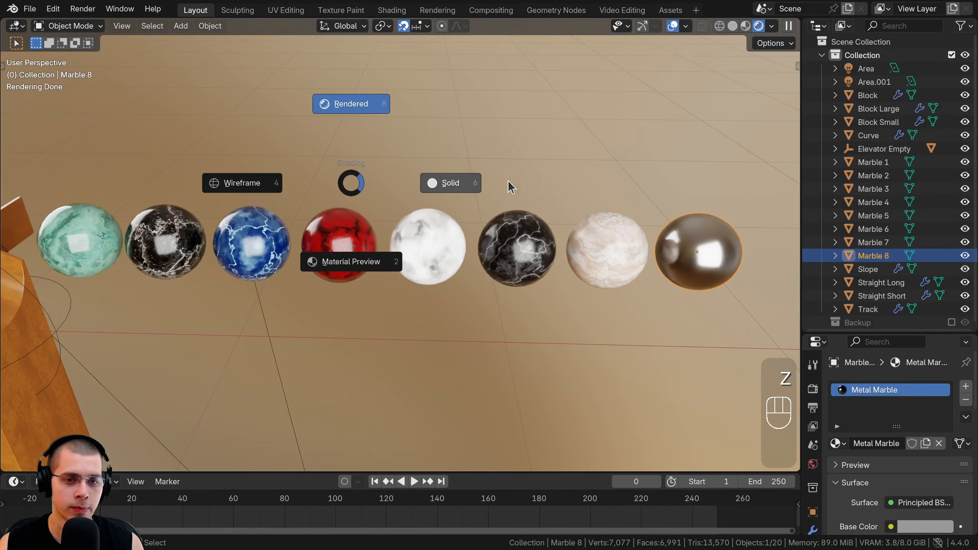
{"action": "left_click", "coordinate": [524, 181]}
{"action": "mouse_move", "coordinate": [524, 181]}
{"action": "middle_mouse_down", "text": "shift"}
{"action": "mouse_move", "coordinate": [512, 227]}
{"action": "mouse_move", "coordinate": [604, 234]}
{"action": "middle_mouse_up", "text": "shift"}
{"action": "scroll", "coordinate": [604, 234], "scroll_direction": "up", "scroll_amount": 1}
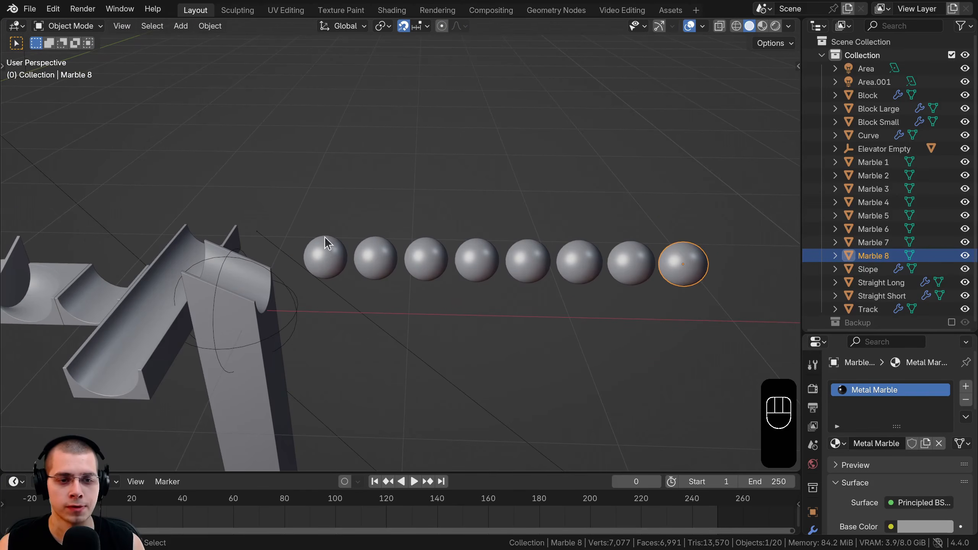
Step: Select Marble 1, enlarge the properties area, and collapse the main Collection in the outliner
{"action": "left_click", "coordinate": [326, 243]}
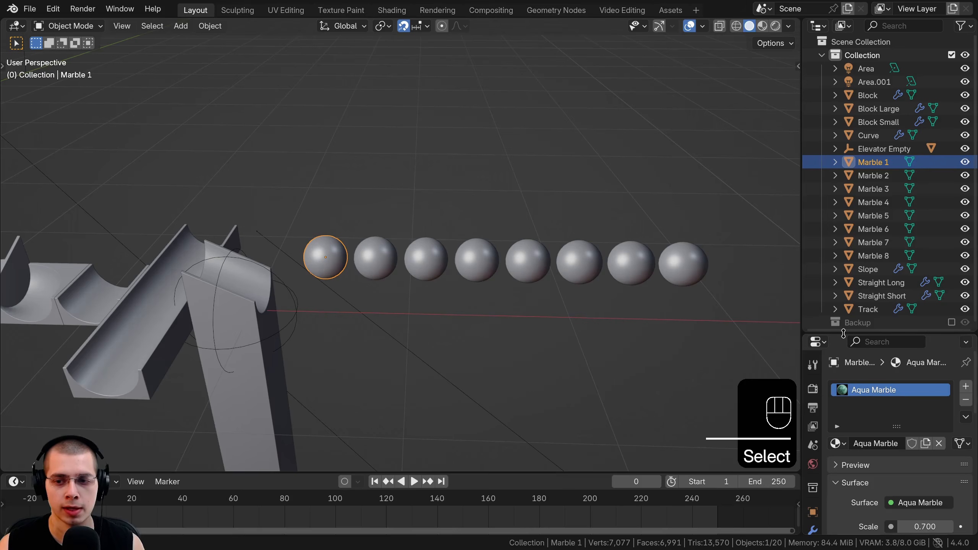
{"action": "left_click_drag", "start_coordinate": [843, 334], "coordinate": [735, 83]}
{"action": "left_click", "coordinate": [821, 55]}
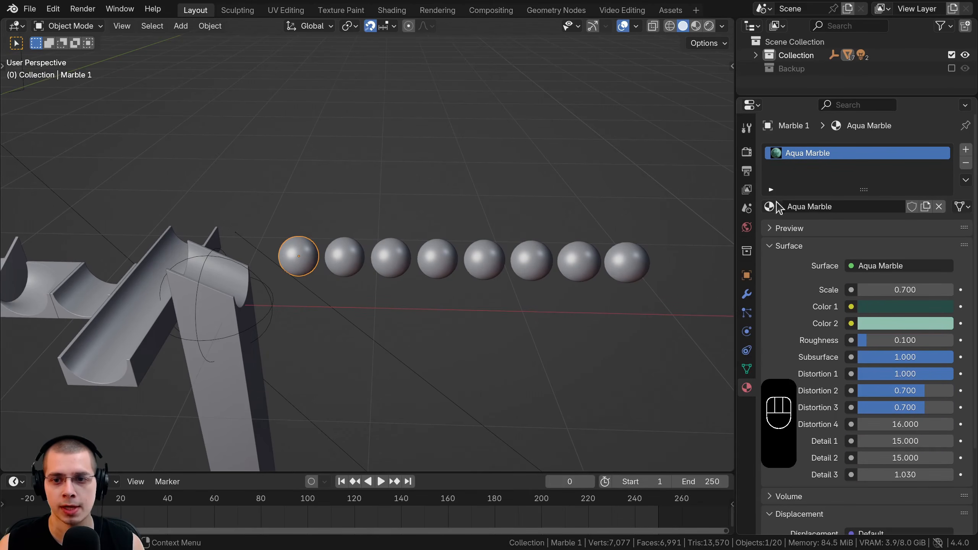
Step: Open the physics properties of Marble 1 and add a rigid body to it
{"action": "left_click", "coordinate": [747, 332]}
{"action": "left_click_drag", "start_coordinate": [736, 339], "coordinate": [738, 339]}
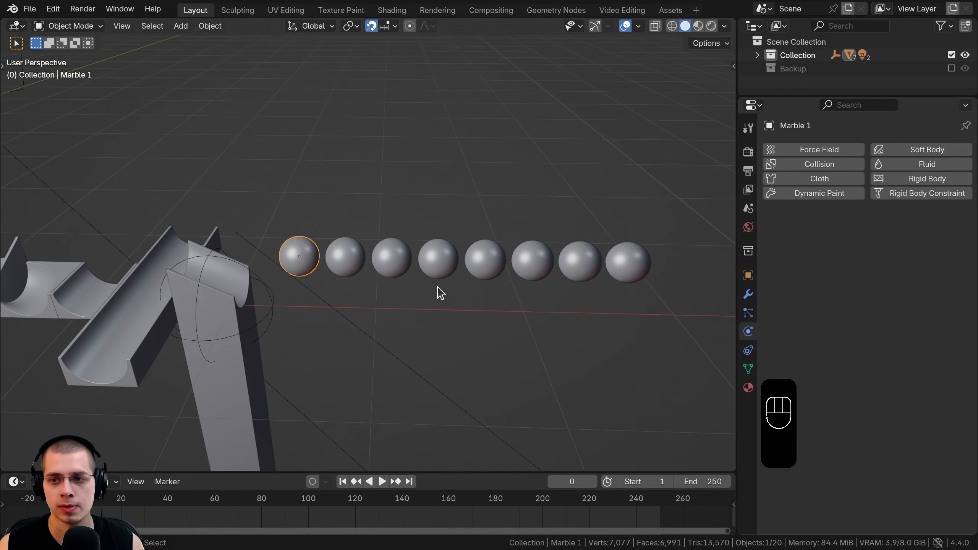
{"action": "left_click", "coordinate": [884, 176]}
{"action": "middle_click_drag", "start_coordinate": [468, 234], "coordinate": [471, 231], "text": "shift"}
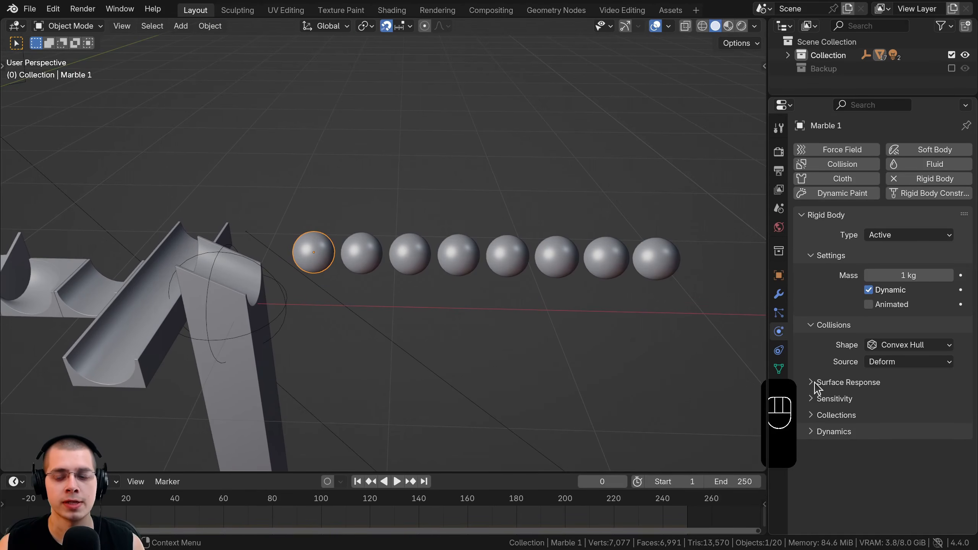
Step: Expand the surface response settings of Marble 1, set its friction to 0.2, and check the available rigid body types
{"action": "left_click", "coordinate": [815, 383]}
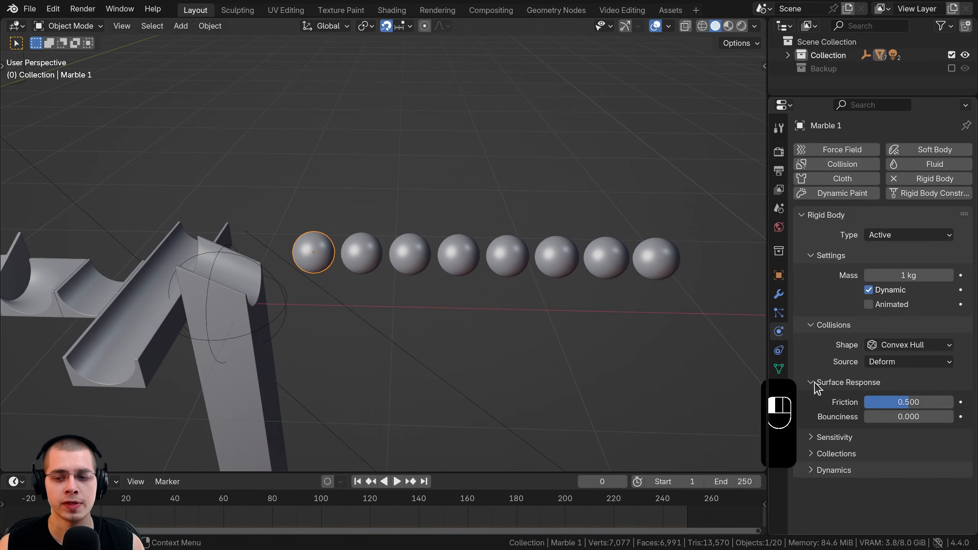
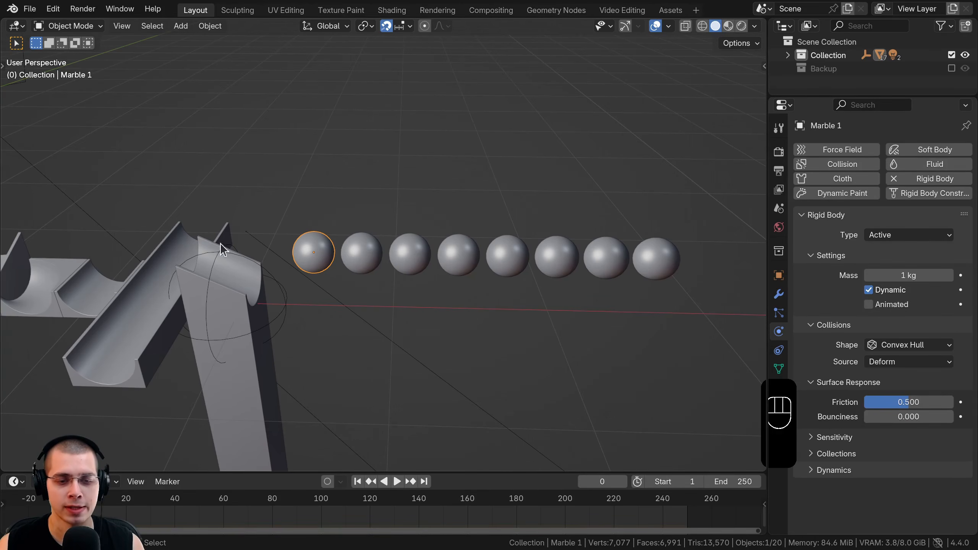
{"action": "left_click", "coordinate": [896, 401]}
{"action": "left_click", "coordinate": [896, 398]}
{"action": "type", "text": "0.2"}
{"action": "key", "text": "Return"}
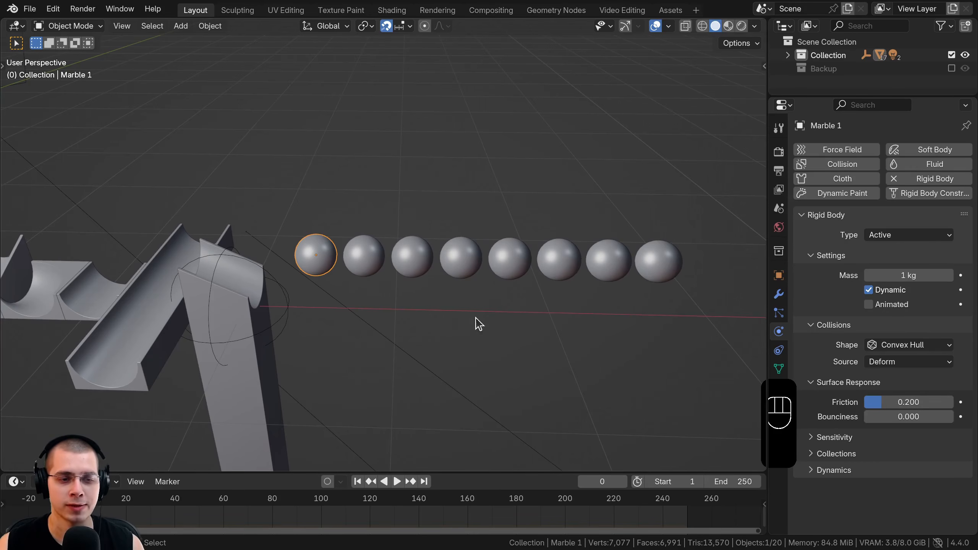
{"action": "middle_click_drag", "start_coordinate": [430, 309], "coordinate": [423, 360]}
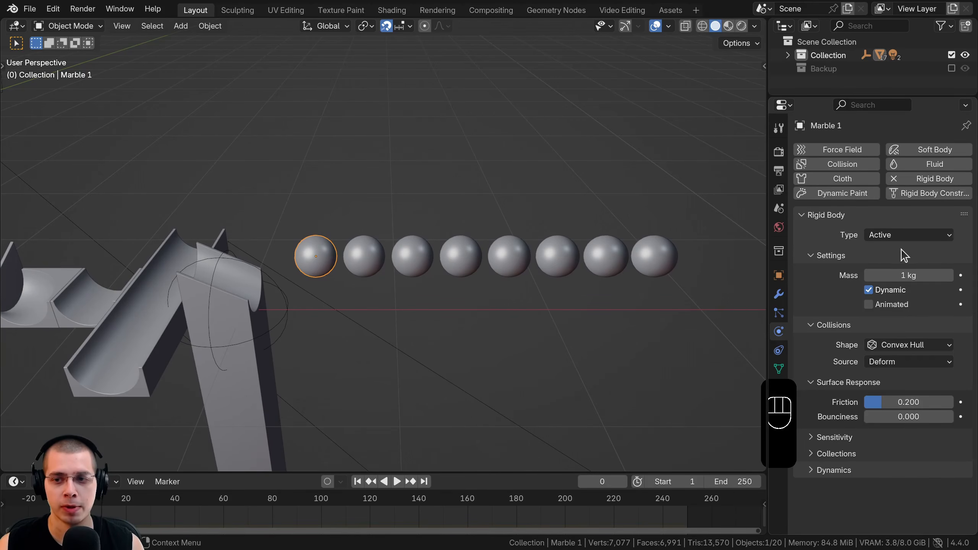
{"action": "left_click", "coordinate": [886, 237]}
{"action": "left_click", "coordinate": [885, 235]}
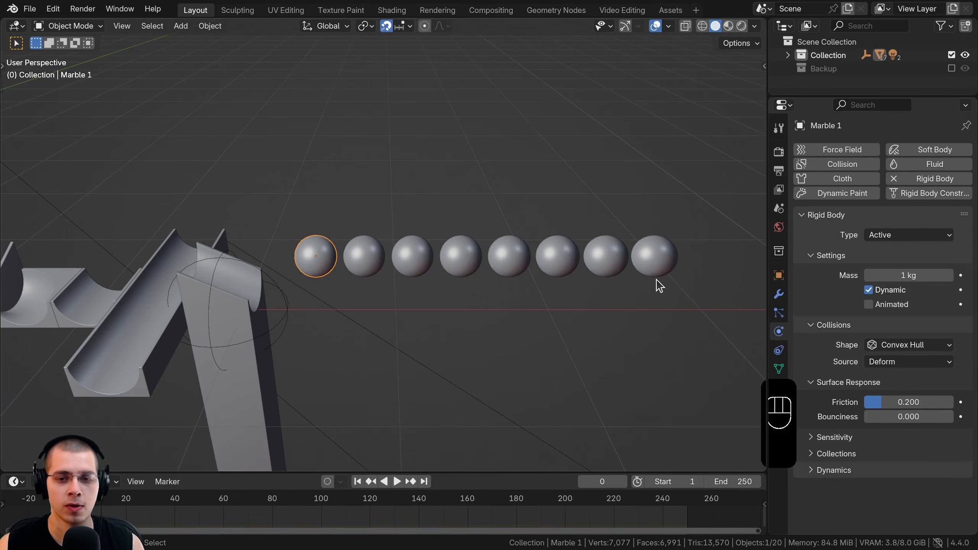
Step: Select all eight marbles with Marble 1 active and copy its rigid body settings to the others
{"action": "left_click_drag", "start_coordinate": [686, 165], "coordinate": [325, 287]}
{"action": "left_click", "coordinate": [316, 257], "text": "shift"}
{"action": "left_click", "coordinate": [316, 256], "text": "shift"}
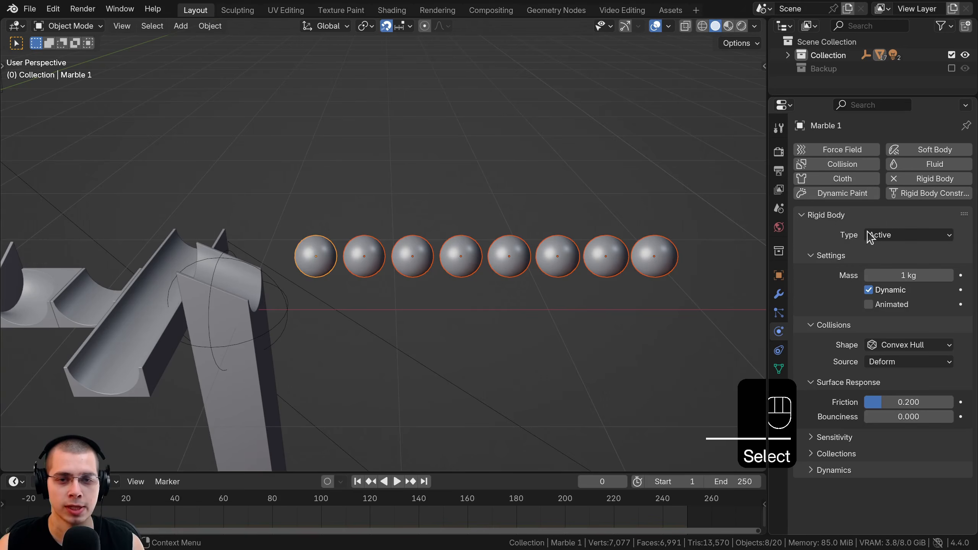
{"action": "left_click", "coordinate": [210, 26]}
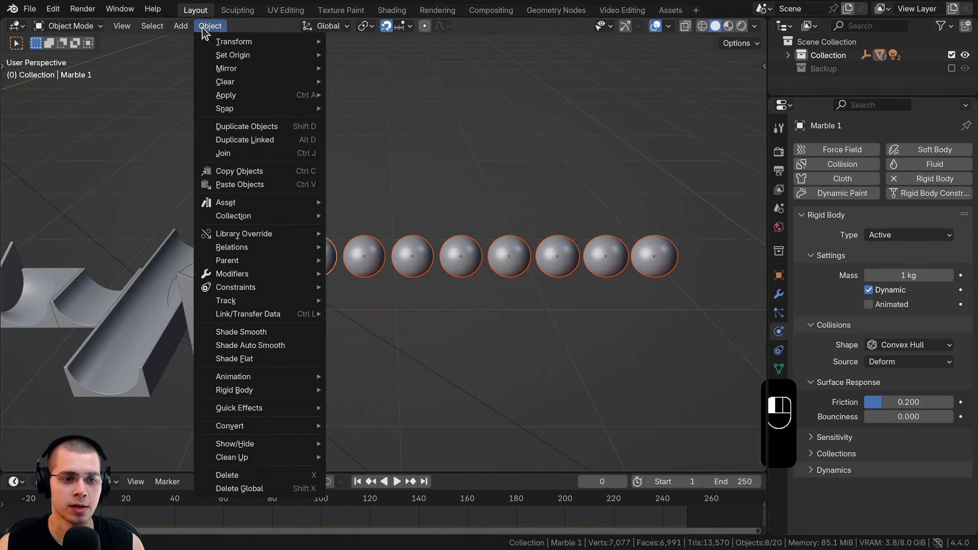
{"action": "mouse_move", "coordinate": [251, 394]}
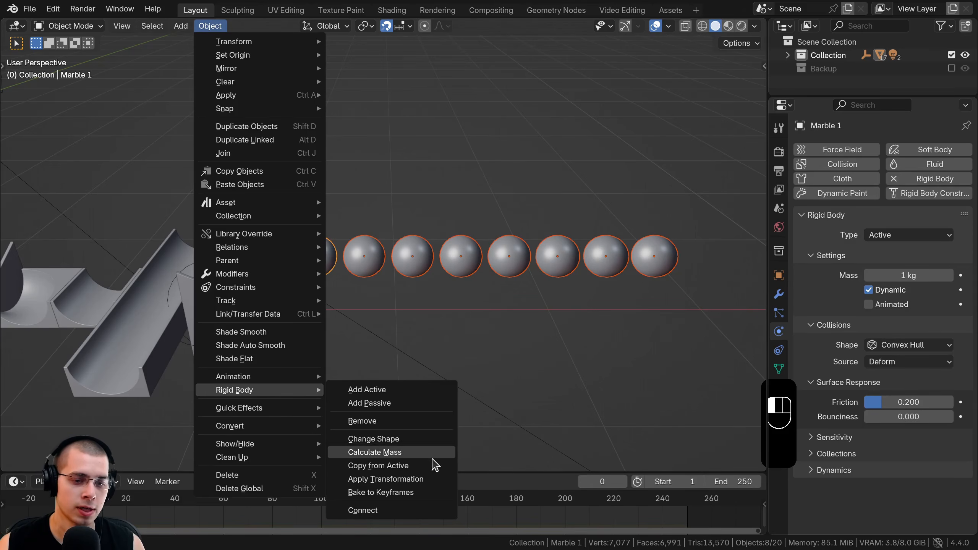
{"action": "left_click", "coordinate": [382, 467]}
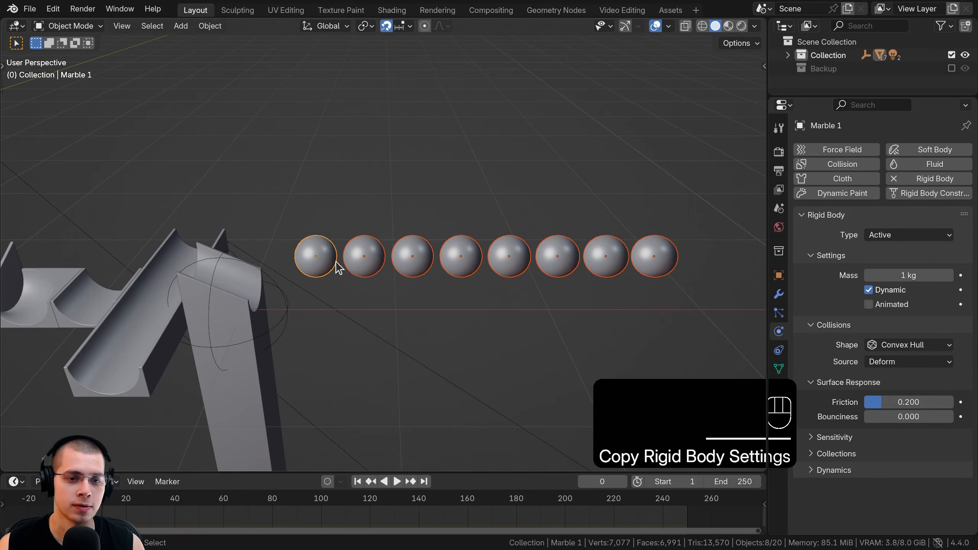
Step: Select Marbles 2 through 8 one by one to check their rigid body settings
{"action": "left_click", "coordinate": [351, 260]}
{"action": "left_click", "coordinate": [400, 260]}
{"action": "left_click", "coordinate": [466, 264]}
{"action": "left_click", "coordinate": [517, 264]}
{"action": "left_click", "coordinate": [578, 263]}
{"action": "left_click", "coordinate": [605, 258]}
{"action": "left_click", "coordinate": [650, 262]}
{"action": "middle_click_drag", "start_coordinate": [262, 343], "coordinate": [251, 332], "text": "shift"}
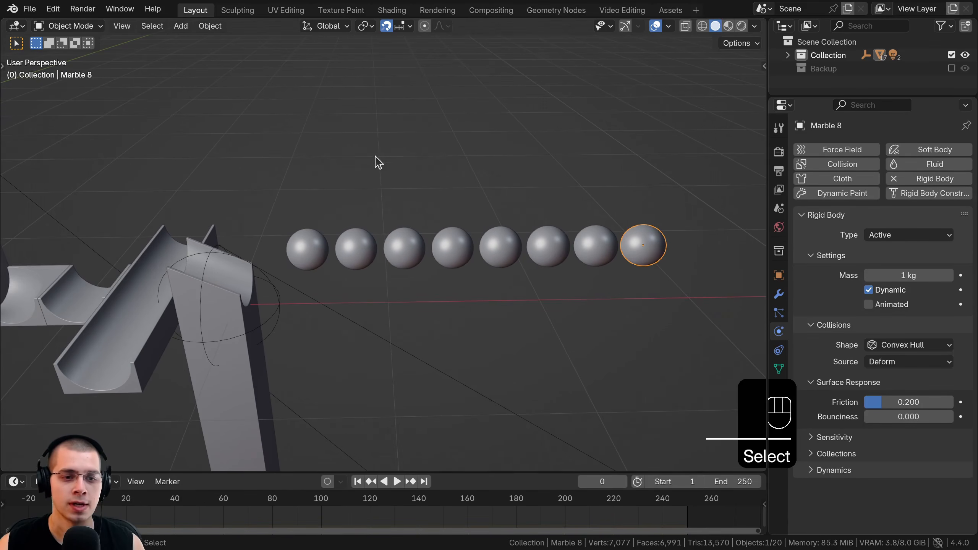
Step: Set the timeline's playback sync to Play Every Frame, adjusting the timeline height around the change
{"action": "left_click", "coordinate": [167, 482]}
{"action": "left_click_drag", "start_coordinate": [390, 471], "coordinate": [390, 402]}
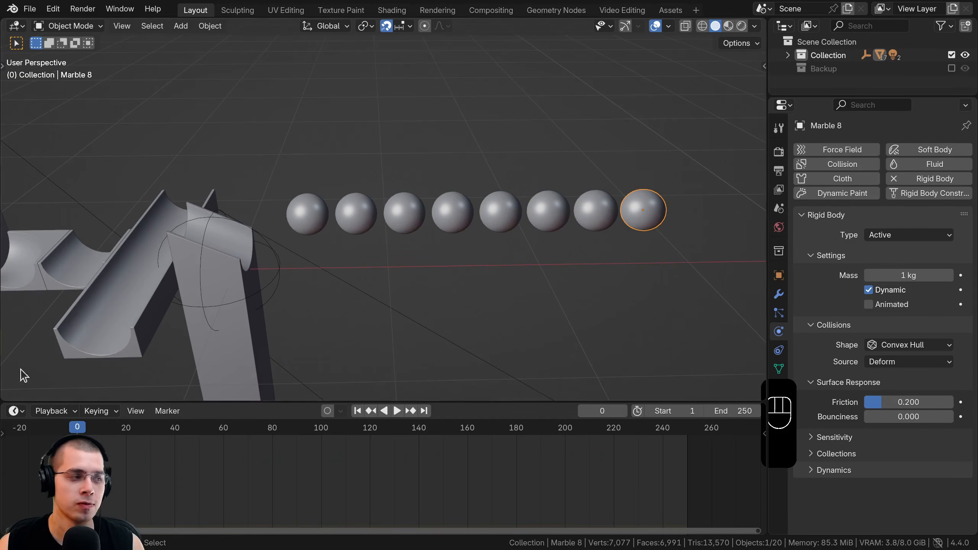
{"action": "left_click", "coordinate": [57, 412]}
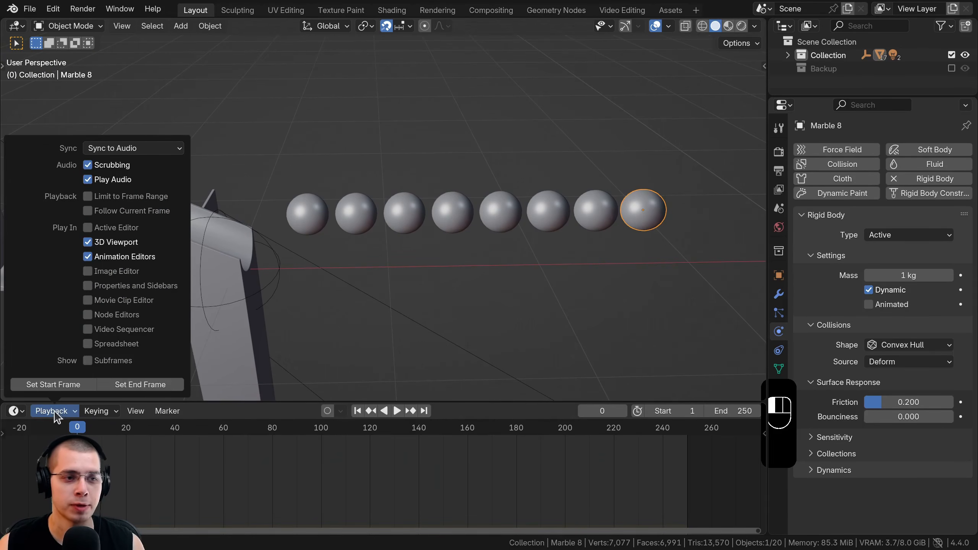
{"action": "left_click", "coordinate": [159, 150]}
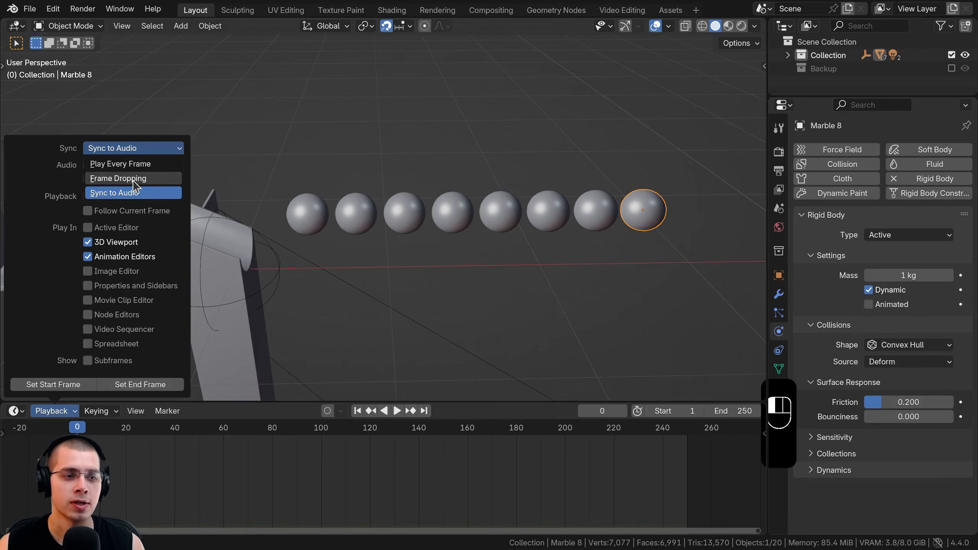
{"action": "left_click", "coordinate": [107, 166]}
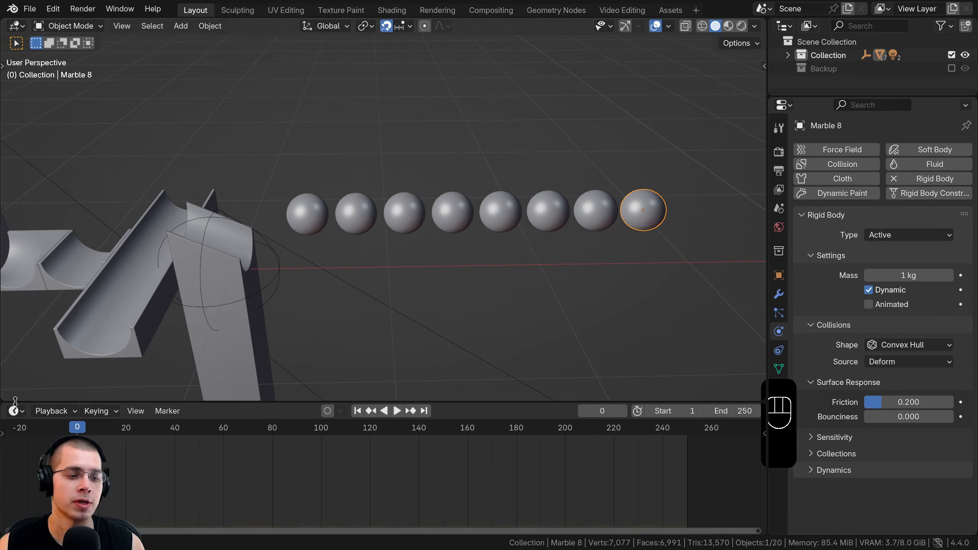
{"action": "left_click", "coordinate": [51, 410]}
{"action": "left_click_drag", "start_coordinate": [273, 404], "coordinate": [270, 462]}
Step: Play the simulation to watch how the row of marbles behaves, then stop it and return to frame 0
{"action": "scroll", "coordinate": [606, 349], "scroll_direction": "down", "scroll_amount": 3}
{"action": "middle_click_drag", "start_coordinate": [606, 349], "coordinate": [610, 330], "text": "shift"}
{"action": "key", "text": "space"}
{"action": "middle_click_drag", "start_coordinate": [529, 292], "coordinate": [472, 412]}
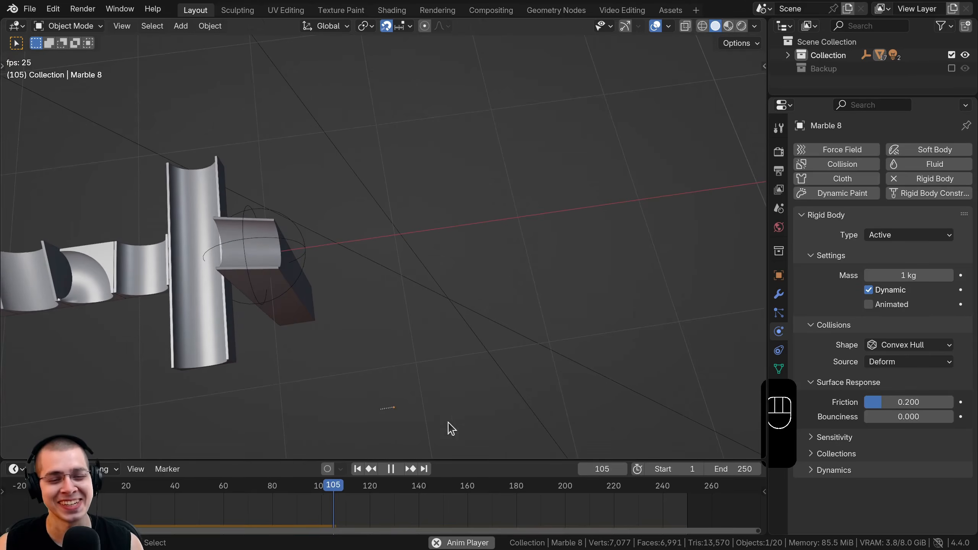
{"action": "key", "text": "space"}
{"action": "scroll", "coordinate": [270, 507], "scroll_direction": "down", "scroll_amount": 3}
{"action": "left_click", "coordinate": [350, 495]}
{"action": "left_click_drag", "start_coordinate": [345, 490], "coordinate": [206, 485]}
{"action": "middle_click_drag", "start_coordinate": [367, 333], "coordinate": [370, 248]}
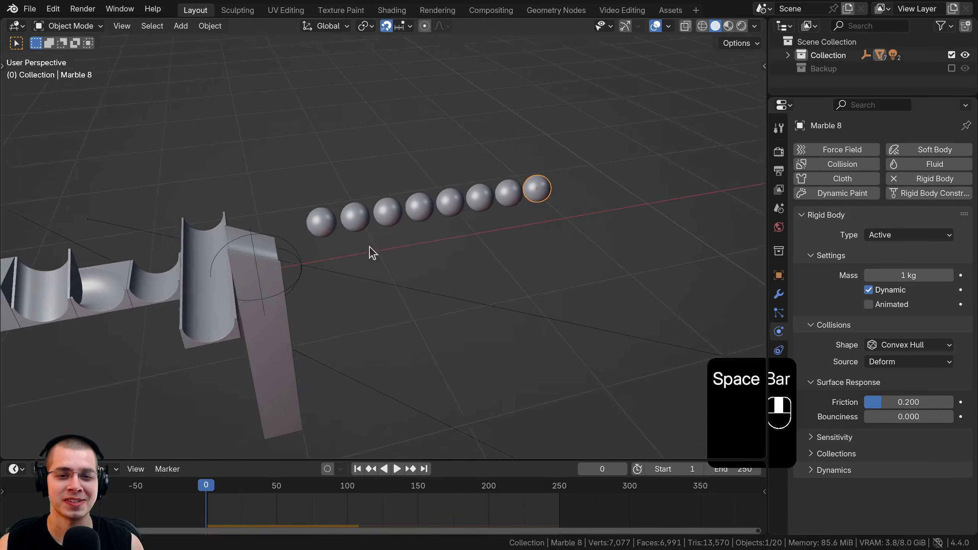
{"action": "middle_click_drag", "start_coordinate": [368, 247], "coordinate": [374, 240]}
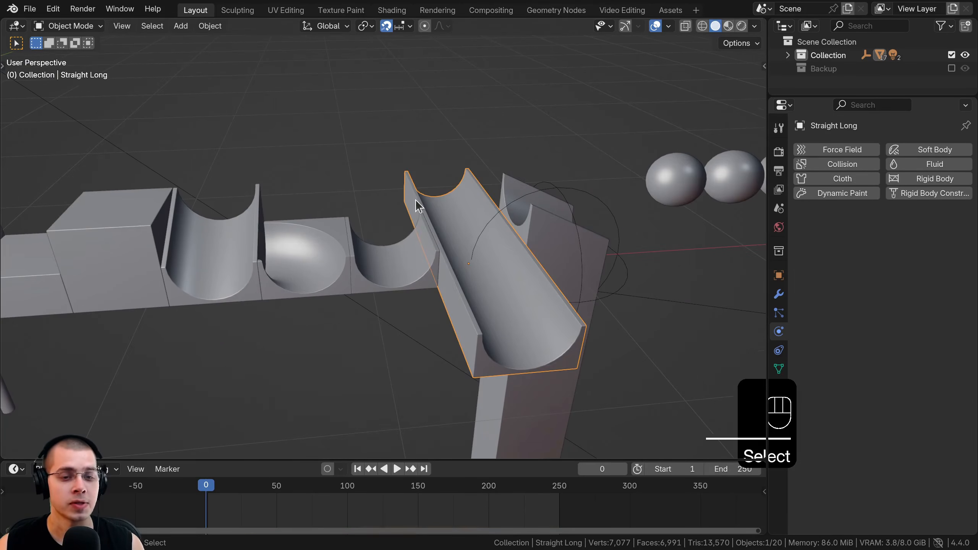
Step: Select the Straight Short track piece, leave it in place, and add a rigid body to it
{"action": "left_click", "coordinate": [402, 253]}
{"action": "key", "text": "g"}
{"action": "right_click", "coordinate": [413, 142]}
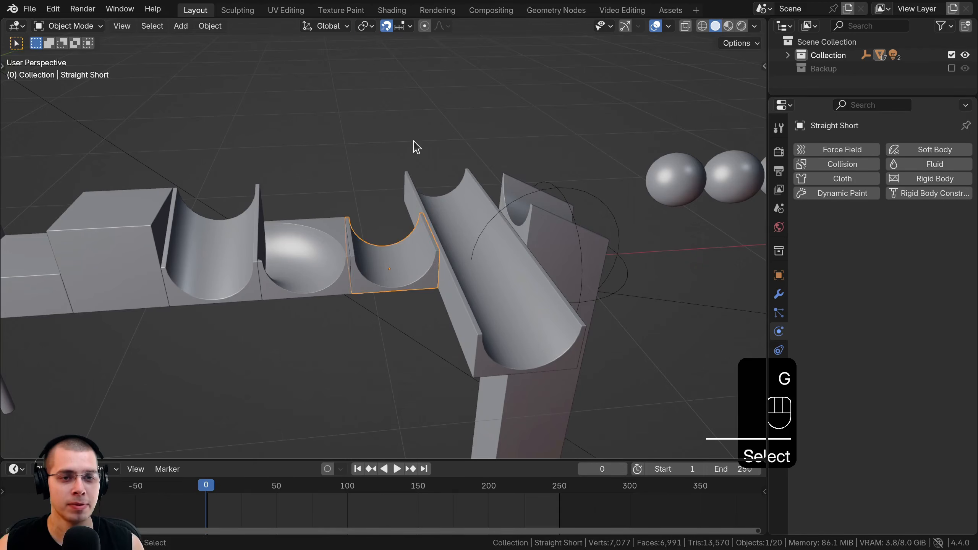
{"action": "scroll", "coordinate": [397, 273], "scroll_direction": "down", "scroll_amount": 2}
{"action": "middle_click_drag", "start_coordinate": [397, 273], "coordinate": [401, 308]}
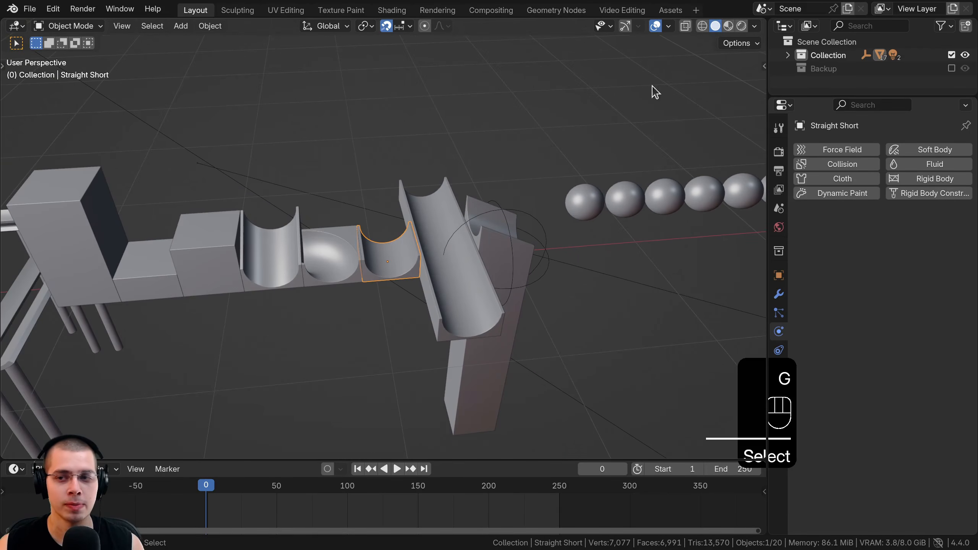
{"action": "left_click", "coordinate": [902, 175]}
Step: Play the simulation briefly to test the active rigid body on Straight Short, ending back at frame 0
{"action": "scroll", "coordinate": [432, 249], "scroll_direction": "down", "scroll_amount": 3}
{"action": "key", "text": "space"}
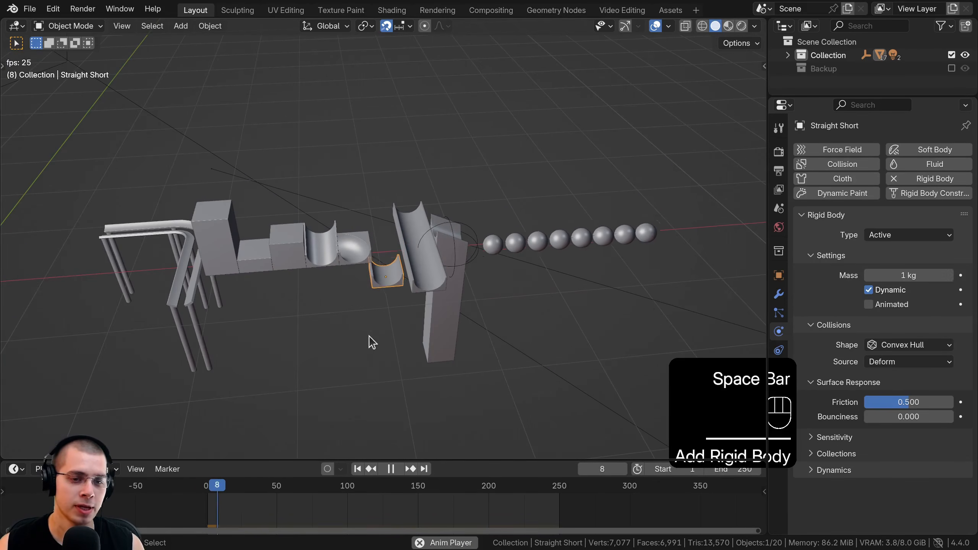
{"action": "key", "text": "space"}
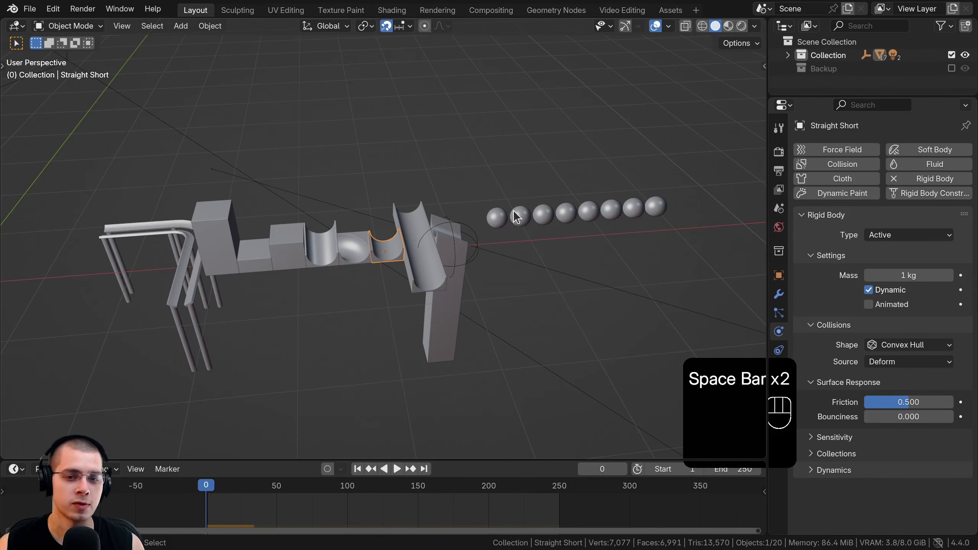
Step: Change the rigid body type of Straight Short to Passive
{"action": "scroll", "coordinate": [421, 244], "scroll_direction": "up", "scroll_amount": 3}
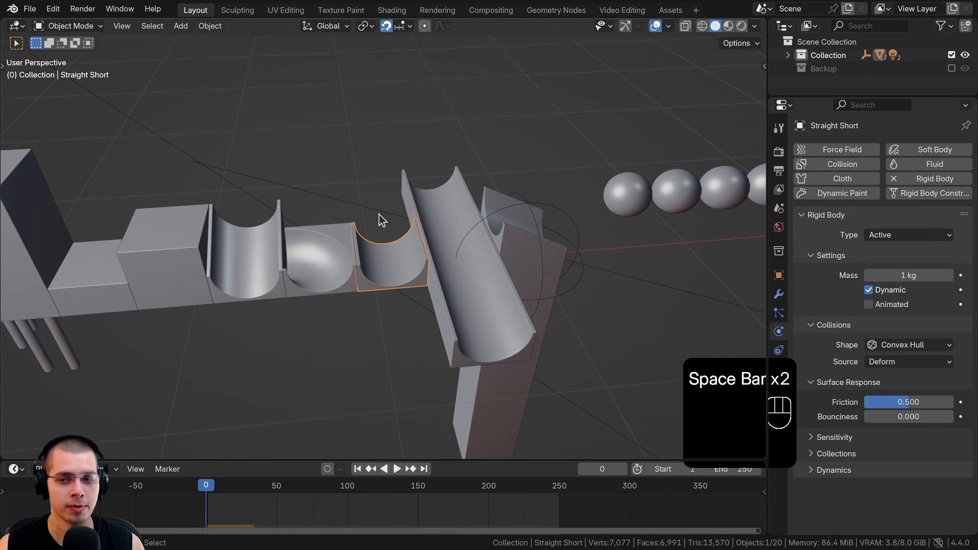
{"action": "left_click", "coordinate": [922, 236]}
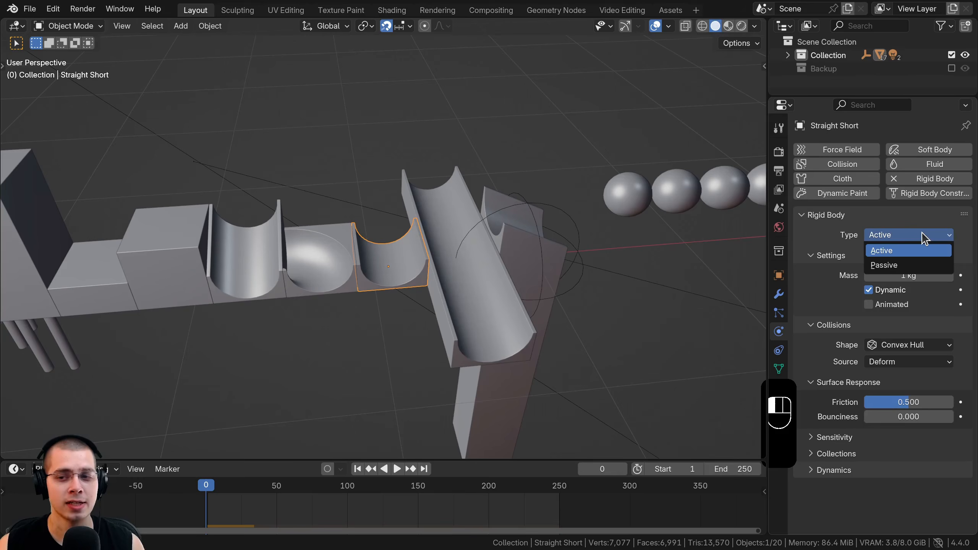
{"action": "left_click", "coordinate": [905, 266]}
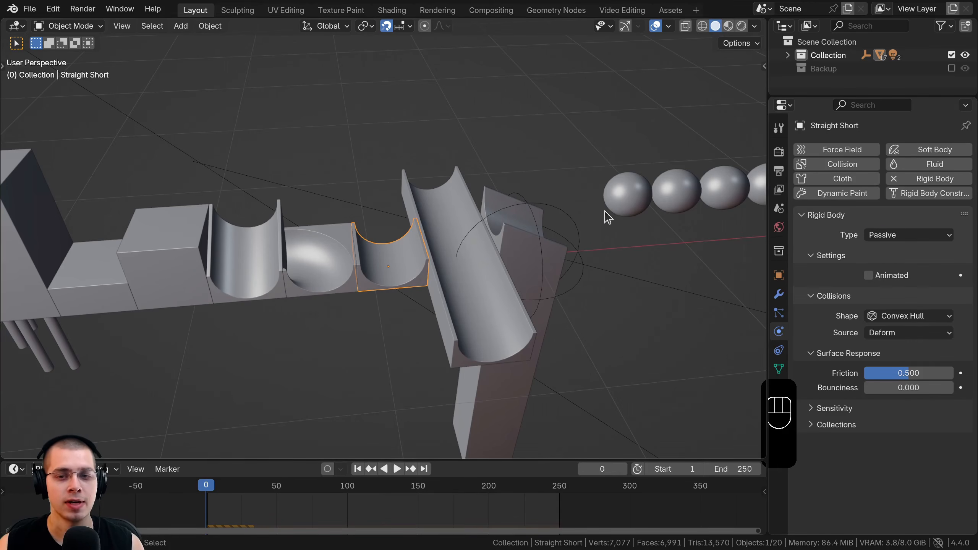
Step: Duplicate Marble 1 and, in top view, move the copy over the Straight Short track piece
{"action": "left_click", "coordinate": [622, 195]}
{"action": "scroll", "coordinate": [608, 181], "scroll_direction": "down", "scroll_amount": 3}
{"action": "key", "text": "shift+d"}
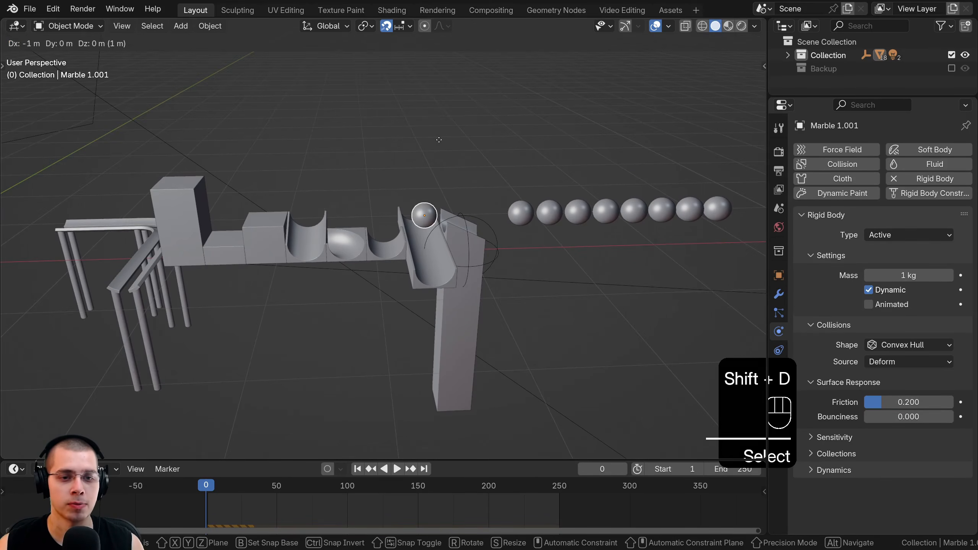
{"action": "left_click", "coordinate": [426, 142]}
{"action": "key", "text": "KP_7"}
{"action": "scroll", "coordinate": [439, 162], "scroll_direction": "up", "scroll_amount": 3}
{"action": "key", "text": "g"}
{"action": "left_click", "coordinate": [376, 199]}
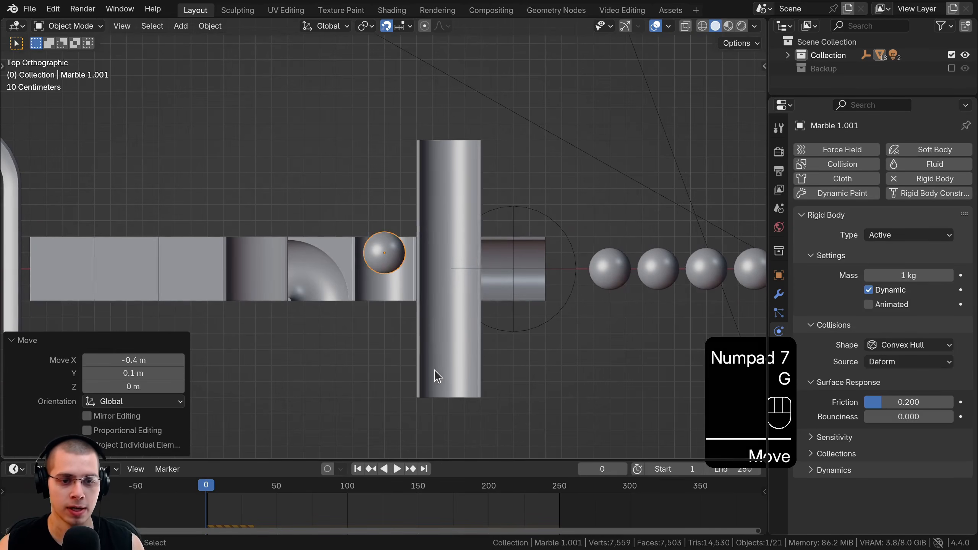
Step: Raise the duplicated marble high above the Straight Short track piece
{"action": "middle_click_drag", "start_coordinate": [434, 369], "coordinate": [428, 281]}
{"action": "scroll", "coordinate": [426, 251], "scroll_direction": "down", "scroll_amount": 5}
{"action": "key", "text": "g"}
{"action": "left_click", "coordinate": [423, 140]}
Step: Play the simulation to examine how the duplicated marble lands on Straight Short, then return to frame 0
{"action": "scroll", "coordinate": [421, 140], "scroll_direction": "up", "scroll_amount": 2}
{"action": "key", "text": "space"}
{"action": "scroll", "coordinate": [426, 145], "scroll_direction": "up", "scroll_amount": 4}
{"action": "middle_click_drag", "start_coordinate": [458, 190], "coordinate": [362, 232]}
{"action": "scroll", "coordinate": [370, 166], "scroll_direction": "up", "scroll_amount": 2}
{"action": "key", "text": "space"}
{"action": "scroll", "coordinate": [360, 281], "scroll_direction": "down", "scroll_amount": 2}
{"action": "left_click_drag", "start_coordinate": [283, 486], "coordinate": [180, 519]}
{"action": "scroll", "coordinate": [308, 249], "scroll_direction": "down", "scroll_amount": 2}
{"action": "middle_click_drag", "start_coordinate": [341, 250], "coordinate": [397, 283]}
Step: Select Straight Short and play the simulation to frame 20 to inspect the contact between marble and track up close
{"action": "left_click", "coordinate": [914, 236]}
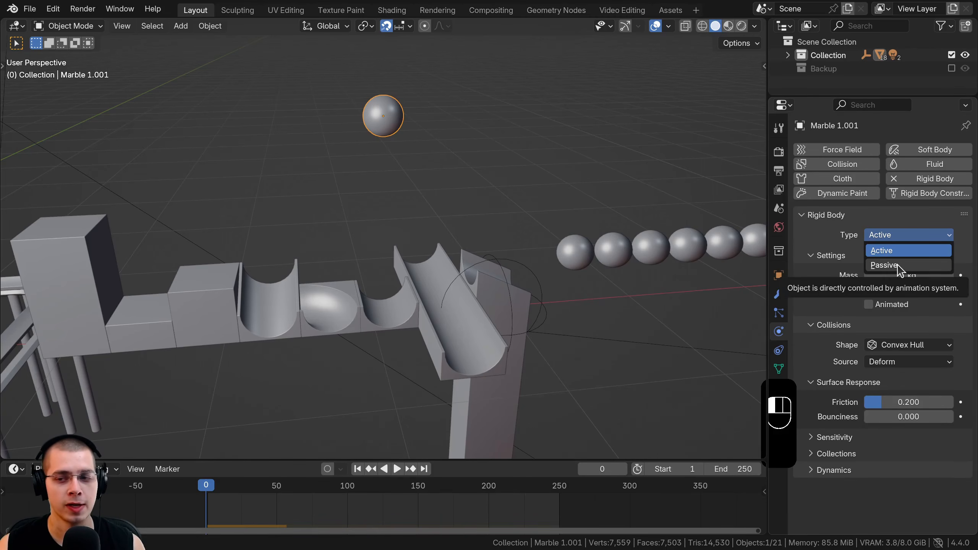
{"action": "middle_click_drag", "start_coordinate": [422, 257], "coordinate": [415, 240], "text": "shift"}
{"action": "left_click", "coordinate": [388, 296]}
{"action": "scroll", "coordinate": [387, 285], "scroll_direction": "up", "scroll_amount": 2}
{"action": "key", "text": "space"}
{"action": "middle_click_drag", "start_coordinate": [385, 124], "coordinate": [373, 234]}
{"action": "key", "text": "space"}
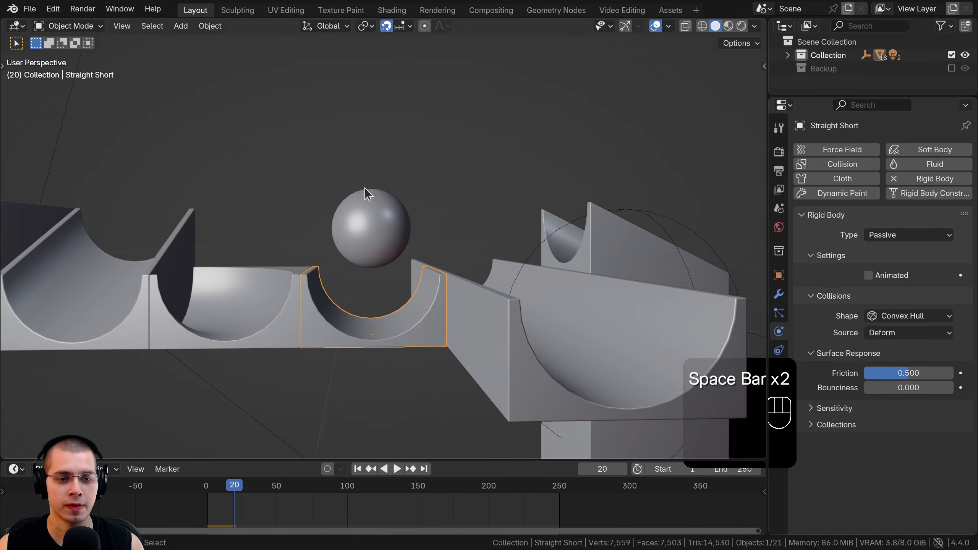
{"action": "middle_click_drag", "start_coordinate": [367, 325], "coordinate": [377, 336]}
{"action": "middle_click_drag", "start_coordinate": [377, 336], "coordinate": [382, 306], "text": "shift"}
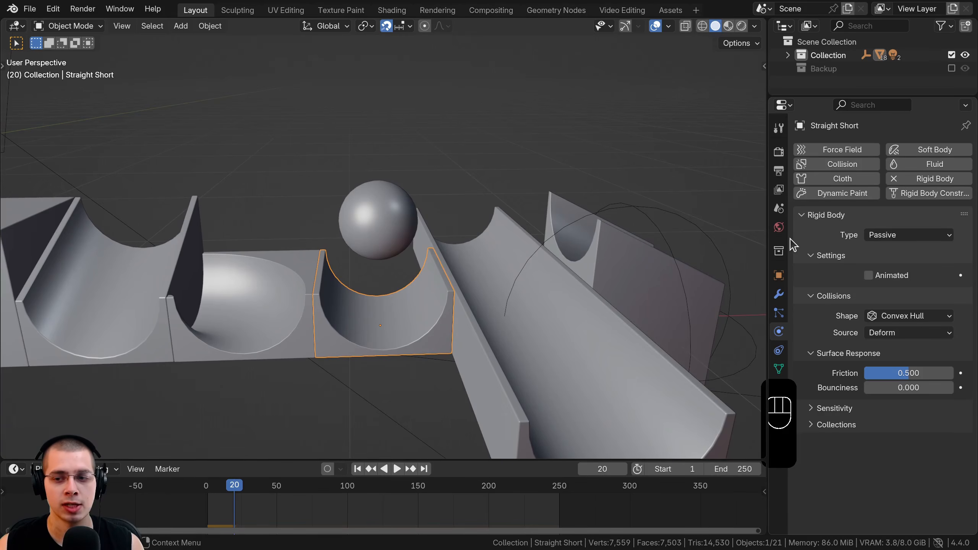
Step: Set the rigid body collision shape of Straight Short to Mesh
{"action": "left_click", "coordinate": [912, 316]}
{"action": "left_click", "coordinate": [910, 317]}
{"action": "scroll", "coordinate": [331, 236], "scroll_direction": "up", "scroll_amount": 1}
{"action": "middle_click_drag", "start_coordinate": [326, 256], "coordinate": [313, 230], "text": "shift"}
{"action": "scroll", "coordinate": [308, 229], "scroll_direction": "up", "scroll_amount": 2}
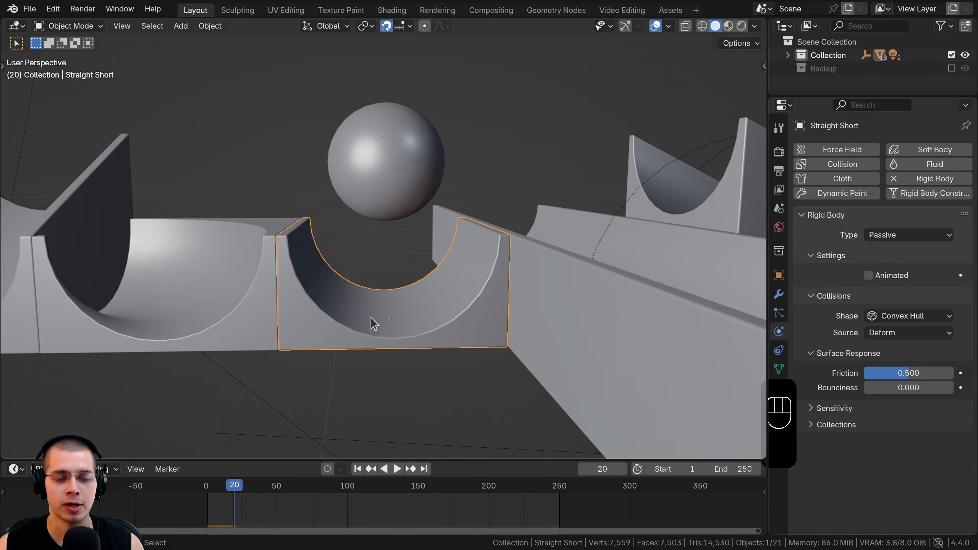
{"action": "middle_click_drag", "start_coordinate": [380, 214], "coordinate": [364, 220]}
{"action": "key", "text": "KP_Decimal"}
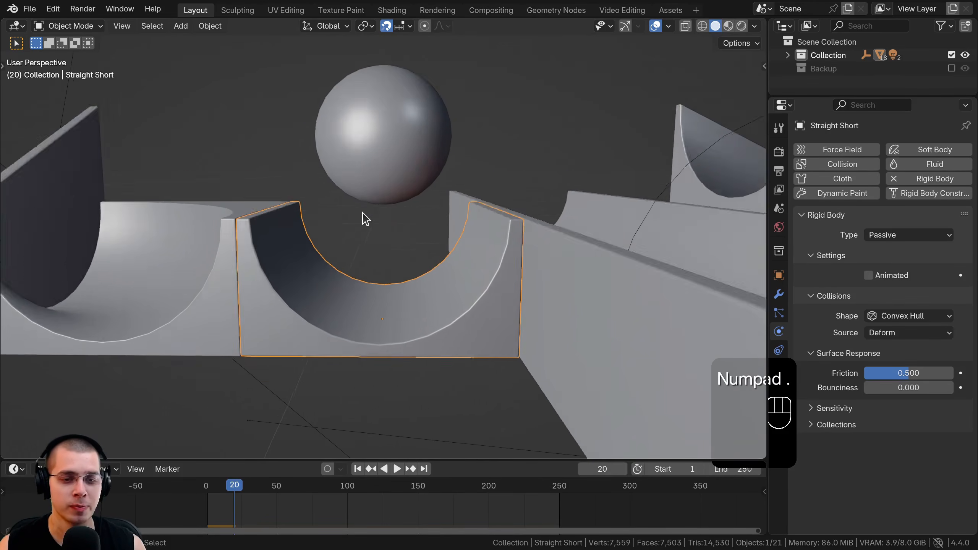
{"action": "scroll", "coordinate": [484, 201], "scroll_direction": "down", "scroll_amount": 3}
{"action": "middle_click_drag", "start_coordinate": [485, 203], "coordinate": [408, 204]}
{"action": "left_click", "coordinate": [892, 316]}
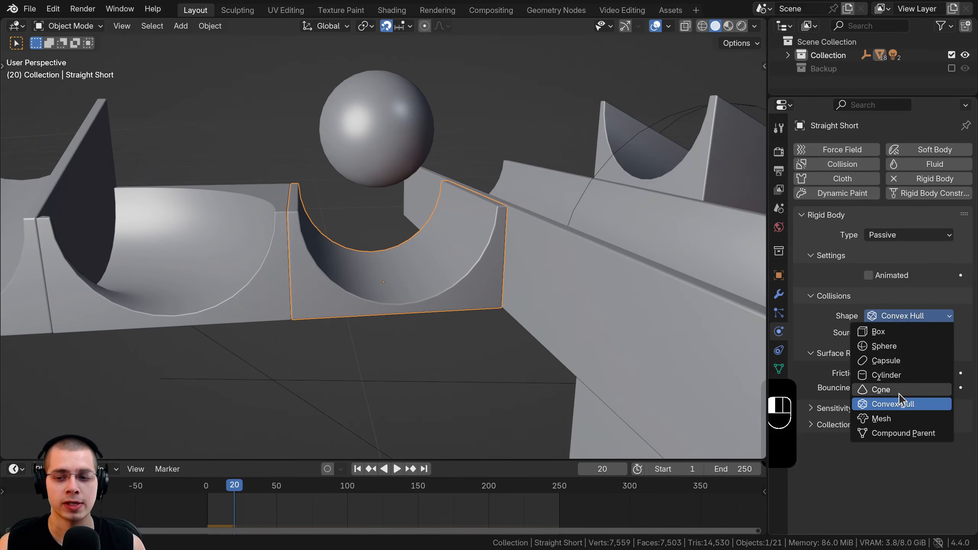
{"action": "left_click", "coordinate": [882, 418]}
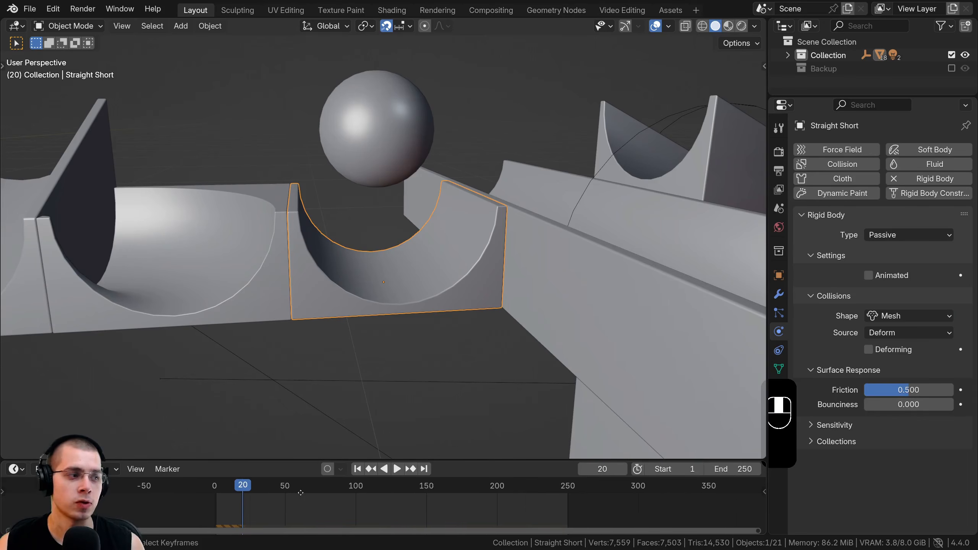
Step: Play the simulation to frame 57 to examine how the marble rests in Straight Short up close, then return to frame 0
{"action": "key", "text": "shift+Left"}
{"action": "scroll", "coordinate": [447, 170], "scroll_direction": "down", "scroll_amount": 5}
{"action": "key", "text": "space"}
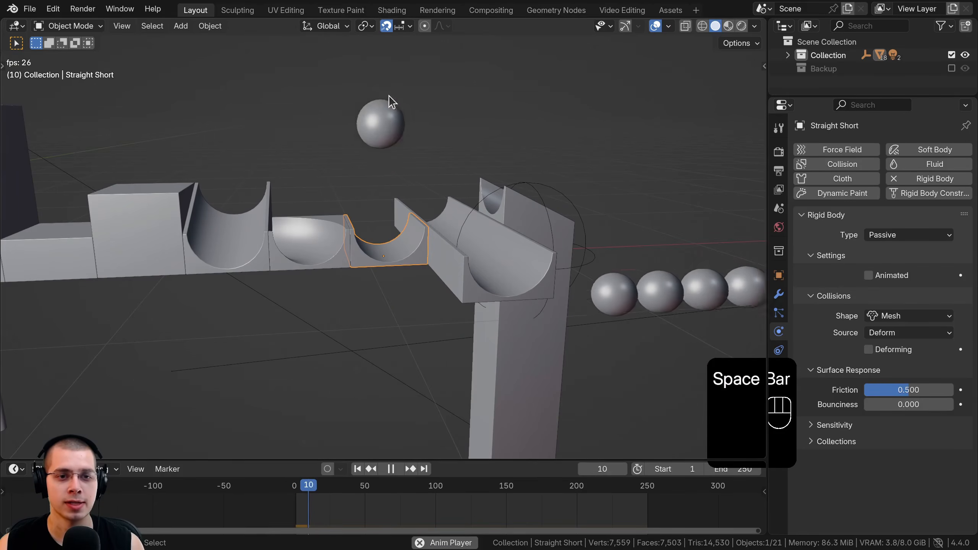
{"action": "scroll", "coordinate": [401, 236], "scroll_direction": "up", "scroll_amount": 4}
{"action": "middle_click_drag", "start_coordinate": [397, 231], "coordinate": [399, 242]}
{"action": "scroll", "coordinate": [397, 248], "scroll_direction": "up", "scroll_amount": 2}
{"action": "key", "text": "space"}
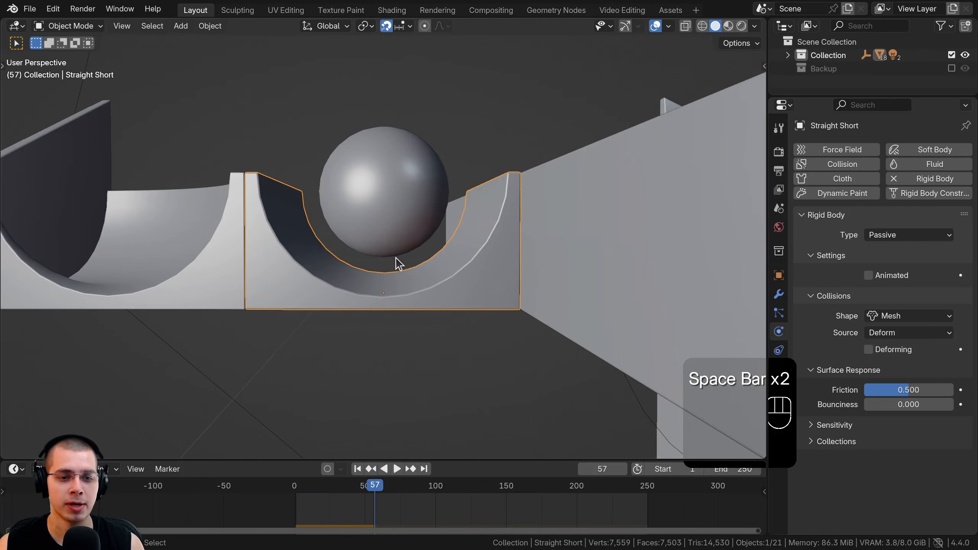
{"action": "left_click_drag", "start_coordinate": [372, 503], "coordinate": [294, 503]}
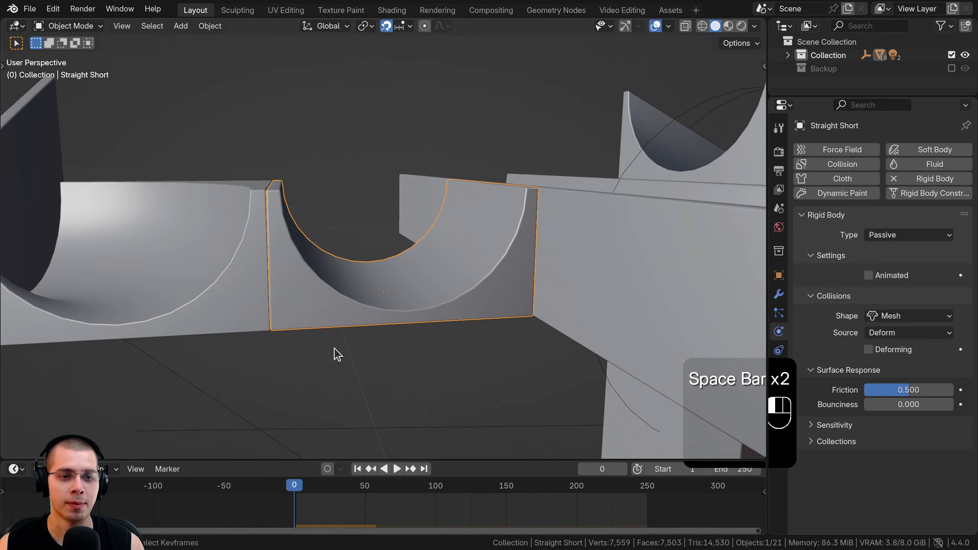
Step: Replay the marble drop to frame 53 to inspect the gap between marble and track, then rewind to frame 0
{"action": "key", "text": "space"}
{"action": "scroll", "coordinate": [352, 223], "scroll_direction": "down", "scroll_amount": 5}
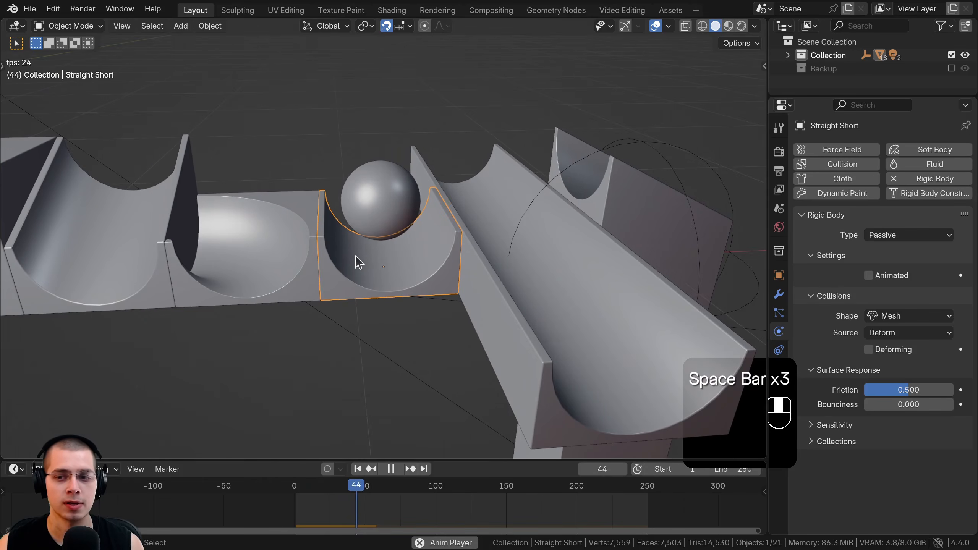
{"action": "key", "text": "space"}
{"action": "scroll", "coordinate": [339, 226], "scroll_direction": "up", "scroll_amount": 5}
{"action": "middle_click_drag", "start_coordinate": [292, 223], "coordinate": [329, 223]}
{"action": "middle_click_drag", "start_coordinate": [309, 179], "coordinate": [393, 266]}
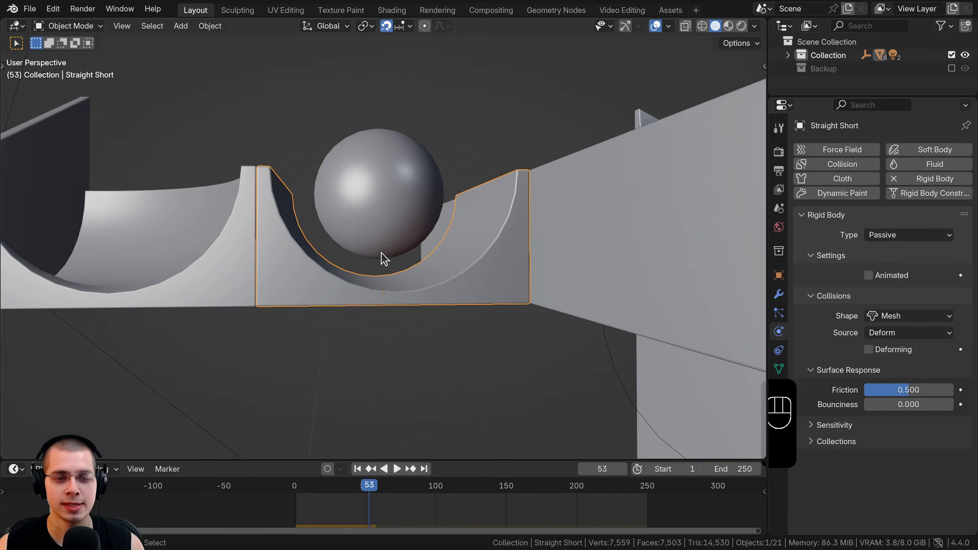
{"action": "left_click_drag", "start_coordinate": [347, 498], "coordinate": [295, 497]}
{"action": "middle_click_drag", "start_coordinate": [328, 248], "coordinate": [320, 259]}
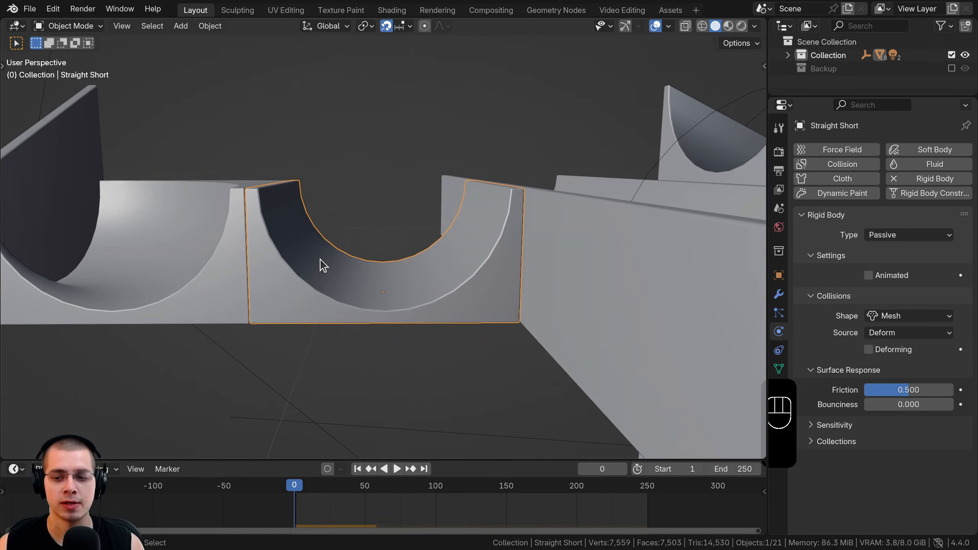
Step: Set the rigid body collision margin of Straight Short to 0.001 m
{"action": "left_click", "coordinate": [359, 175]}
{"action": "left_click", "coordinate": [339, 271]}
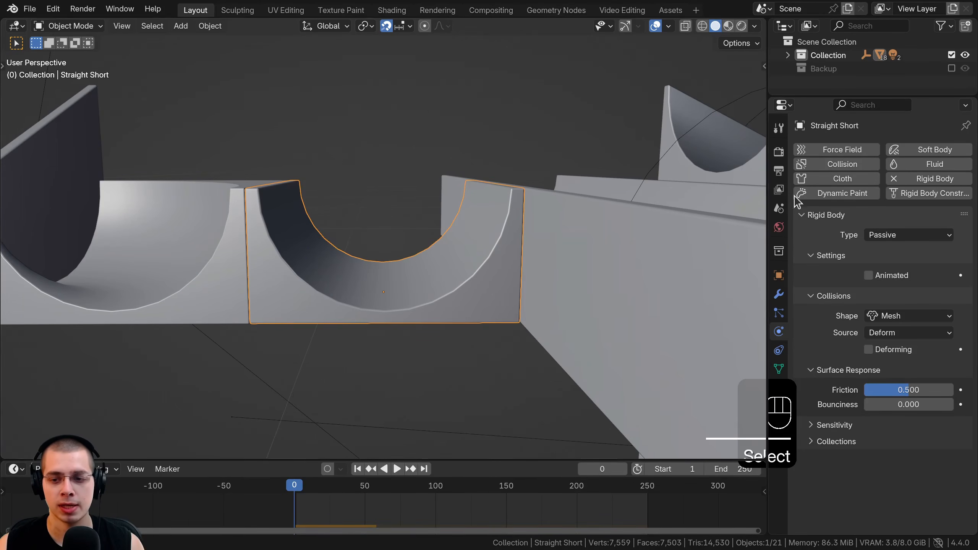
{"action": "left_click", "coordinate": [811, 426]}
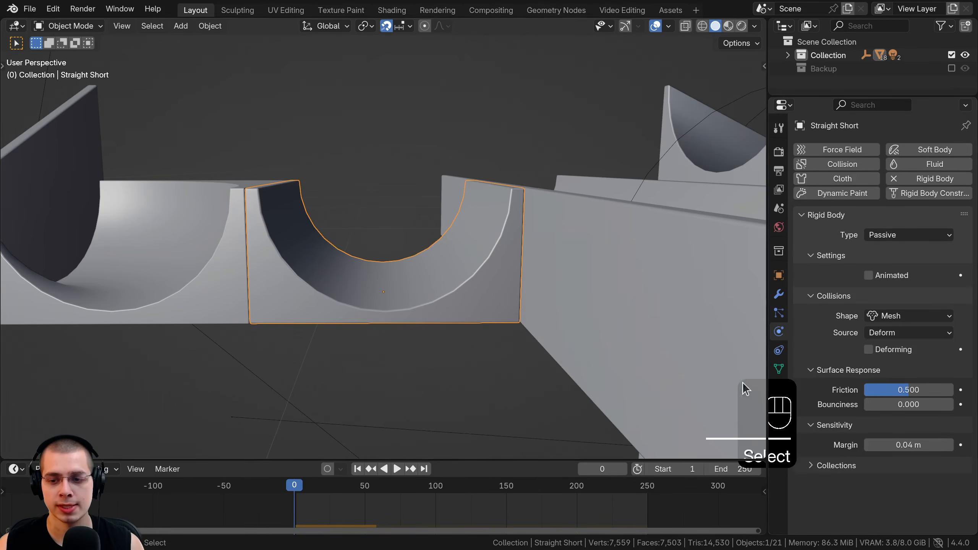
{"action": "left_click", "coordinate": [896, 443]}
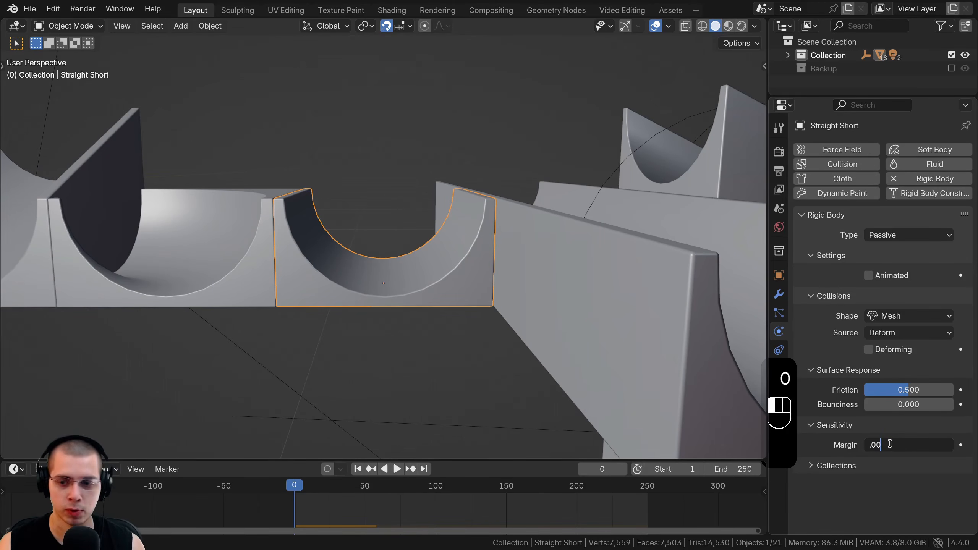
{"action": "key", "text": "Return"}
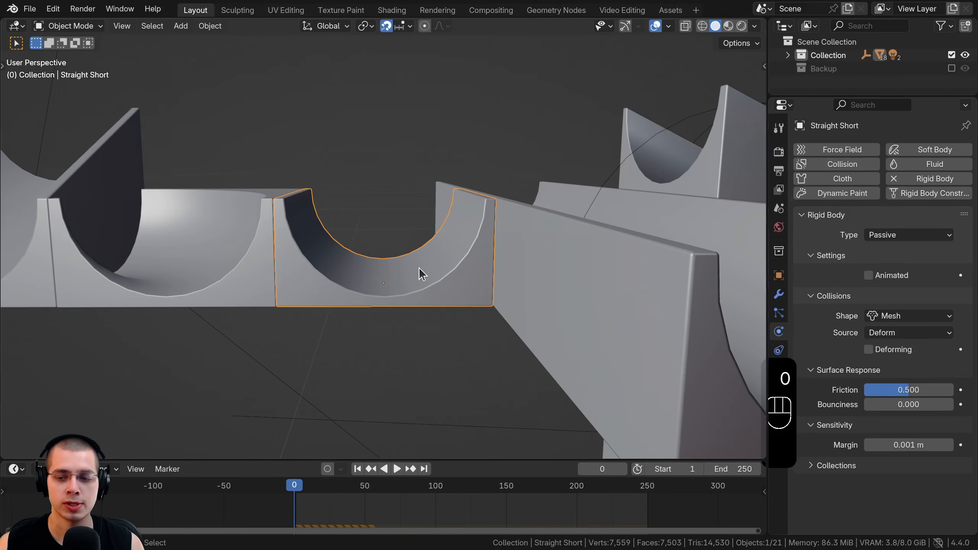
Step: Play the simulation to frame 68 and examine the marble's contact with Straight Short in a front wireframe view
{"action": "key", "text": "space"}
{"action": "middle_click_drag", "start_coordinate": [405, 259], "coordinate": [393, 290]}
{"action": "key", "text": "space"}
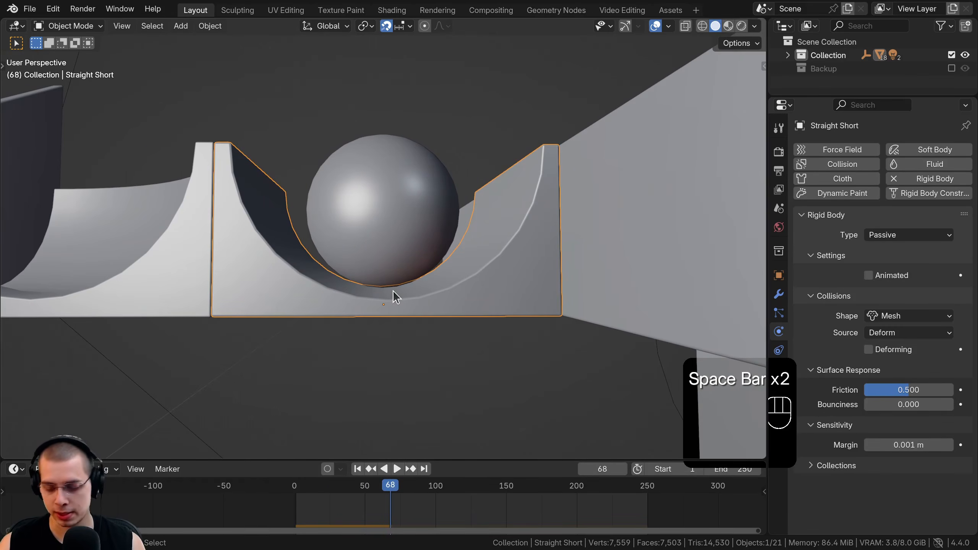
{"action": "key", "text": "KP_1"}
{"action": "key", "text": "shift+z"}
{"action": "scroll", "coordinate": [293, 240], "scroll_direction": "up", "scroll_amount": 5}
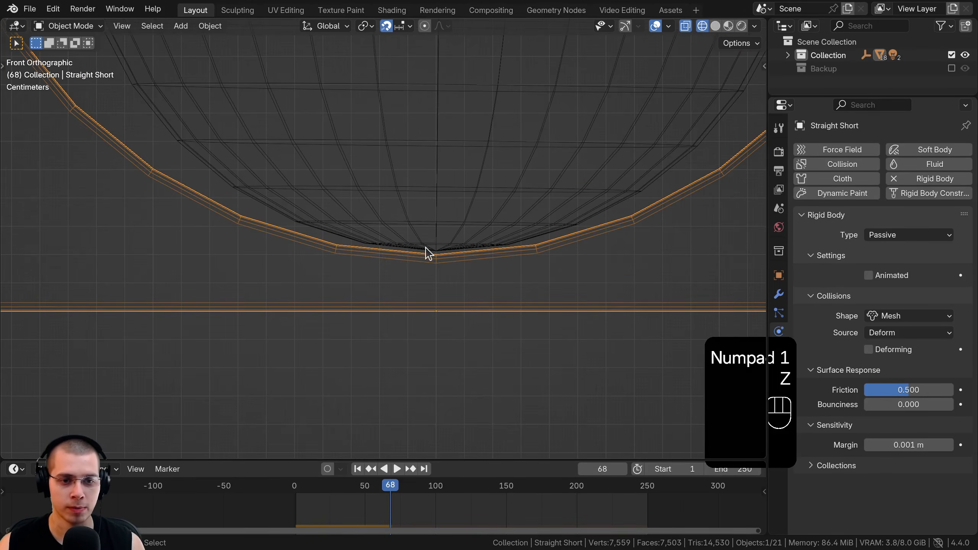
{"action": "scroll", "coordinate": [418, 260], "scroll_direction": "up", "scroll_amount": 5}
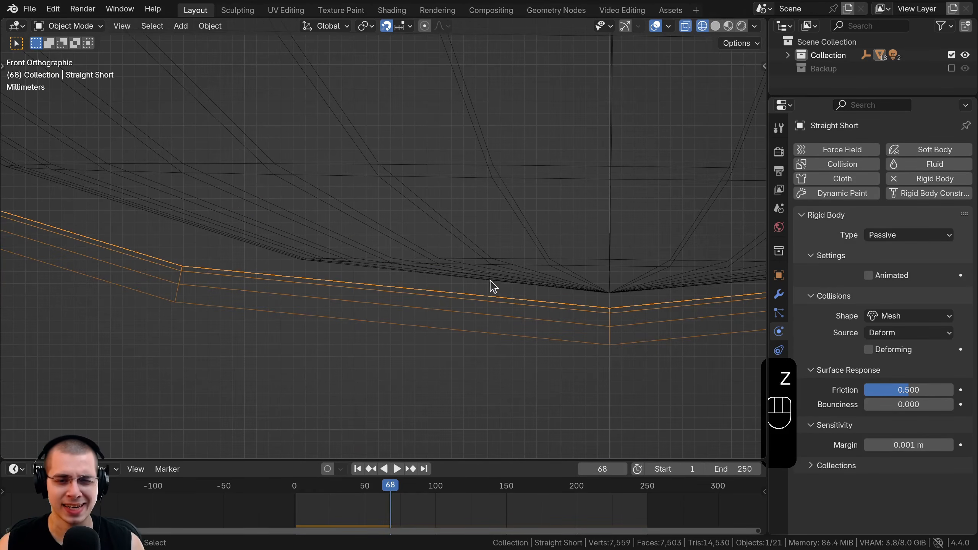
{"action": "scroll", "coordinate": [474, 277], "scroll_direction": "down", "scroll_amount": 10}
{"action": "key", "text": "shift+z"}
Step: Play the simulation again in solid view to observe the marble on Straight Short
{"action": "middle_click_drag", "start_coordinate": [454, 256], "coordinate": [433, 340]}
{"action": "key", "text": "space"}
{"action": "middle_click_drag", "start_coordinate": [330, 313], "coordinate": [356, 272]}
{"action": "key", "text": "space"}
{"action": "middle_click_drag", "start_coordinate": [387, 65], "coordinate": [400, 133], "text": "shift"}
Step: Move the duplicated marble away from Straight Short to above the row of spare marbles
{"action": "left_click", "coordinate": [399, 134]}
{"action": "key", "text": "g"}
{"action": "left_click", "coordinate": [409, 165]}
{"action": "middle_click_drag", "start_coordinate": [414, 192], "coordinate": [420, 276]}
{"action": "key", "text": "g"}
{"action": "left_click", "coordinate": [404, 214]}
{"action": "key", "text": "g"}
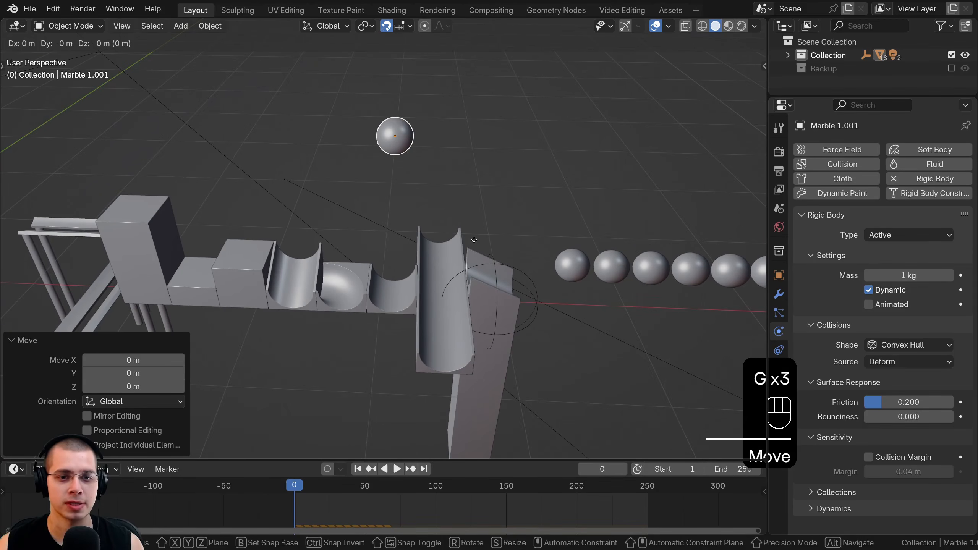
{"action": "left_click", "coordinate": [430, 216]}
{"action": "middle_click_drag", "start_coordinate": [414, 215], "coordinate": [458, 201]}
{"action": "key", "text": "g"}
{"action": "key", "text": "g"}
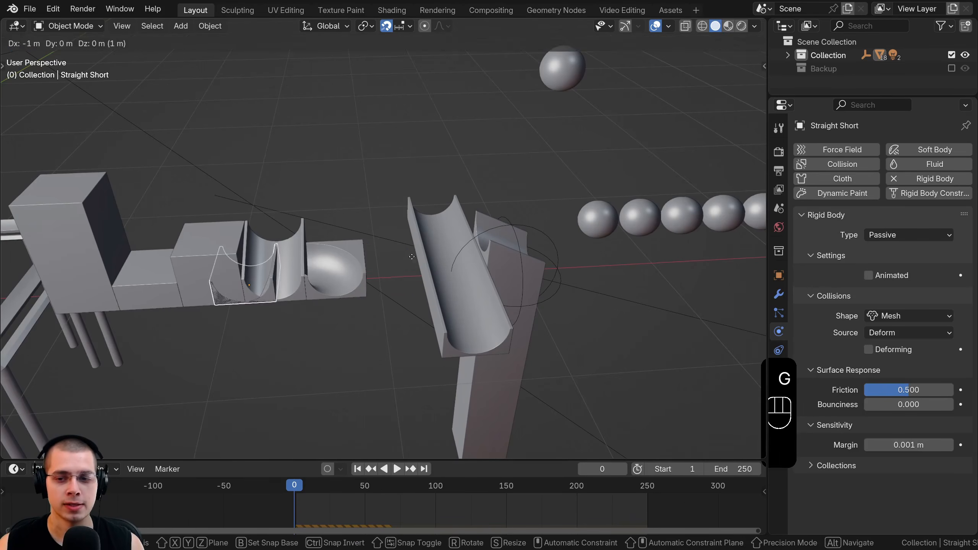
{"action": "right_click", "coordinate": [416, 253]}
Step: Copy the rigid body settings of Straight Short to Slope, Curve, Straight Long and Track
{"action": "middle_click_drag", "start_coordinate": [361, 274], "coordinate": [388, 231], "text": "shift"}
{"action": "scroll", "coordinate": [396, 256], "scroll_direction": "down", "scroll_amount": 1}
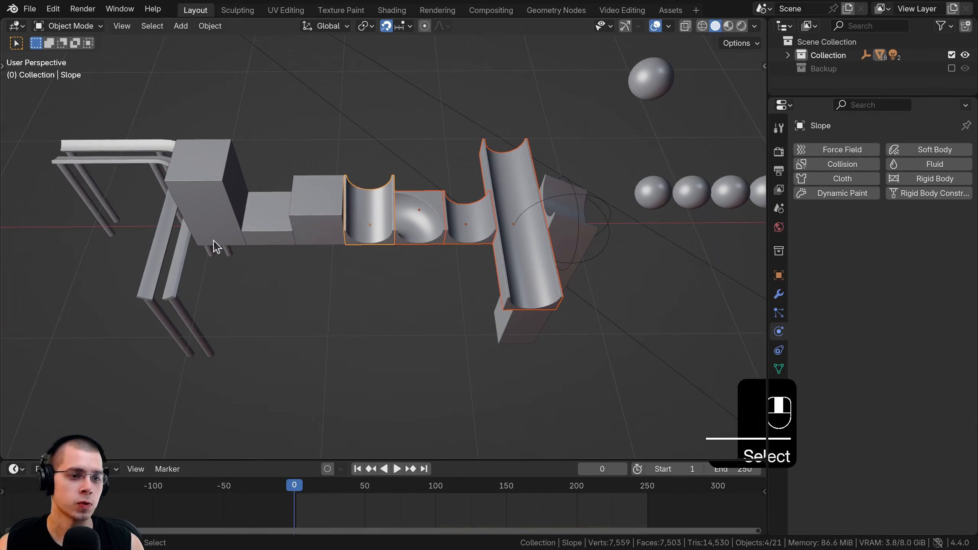
{"action": "left_click", "coordinate": [163, 243], "text": "shift"}
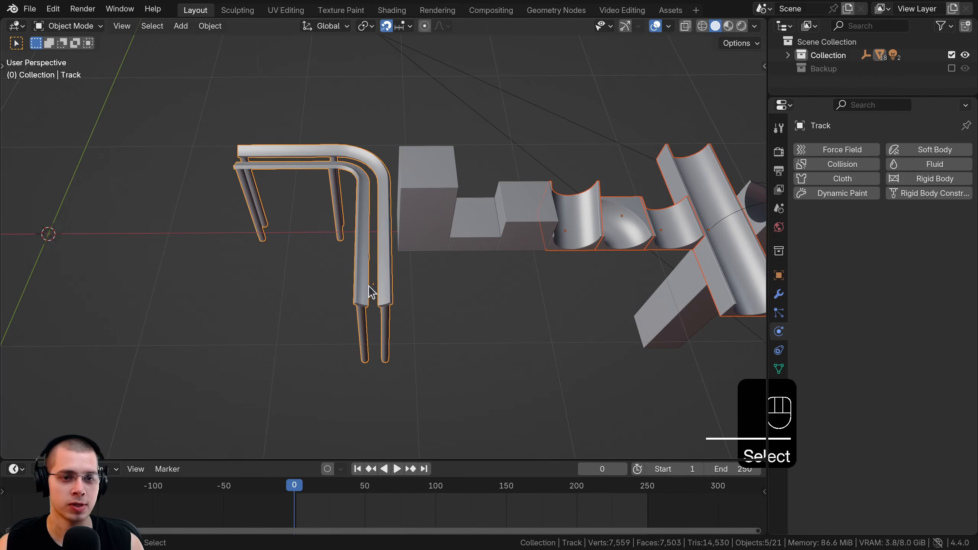
{"action": "middle_click_drag", "start_coordinate": [531, 221], "coordinate": [319, 246], "text": "shift"}
{"action": "scroll", "coordinate": [275, 256], "scroll_direction": "up", "scroll_amount": 2}
{"action": "right_click", "coordinate": [321, 245], "text": "shift"}
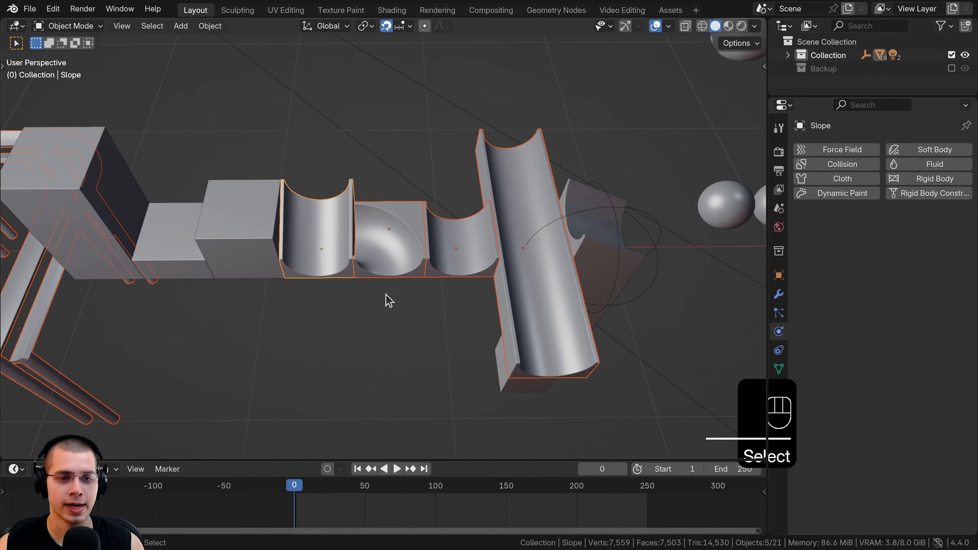
{"action": "middle_click_drag", "start_coordinate": [385, 242], "coordinate": [388, 234], "text": "shift"}
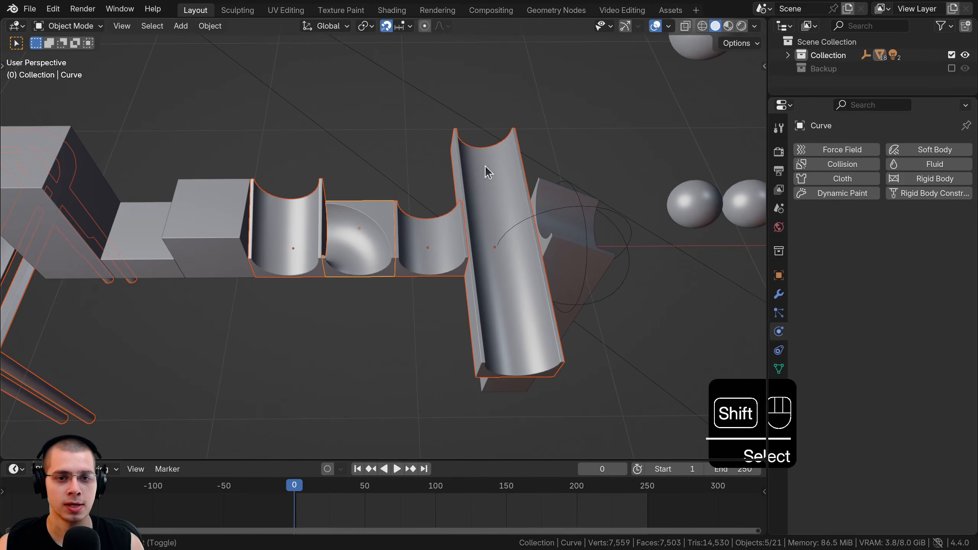
{"action": "left_click", "coordinate": [485, 164], "text": "shift"}
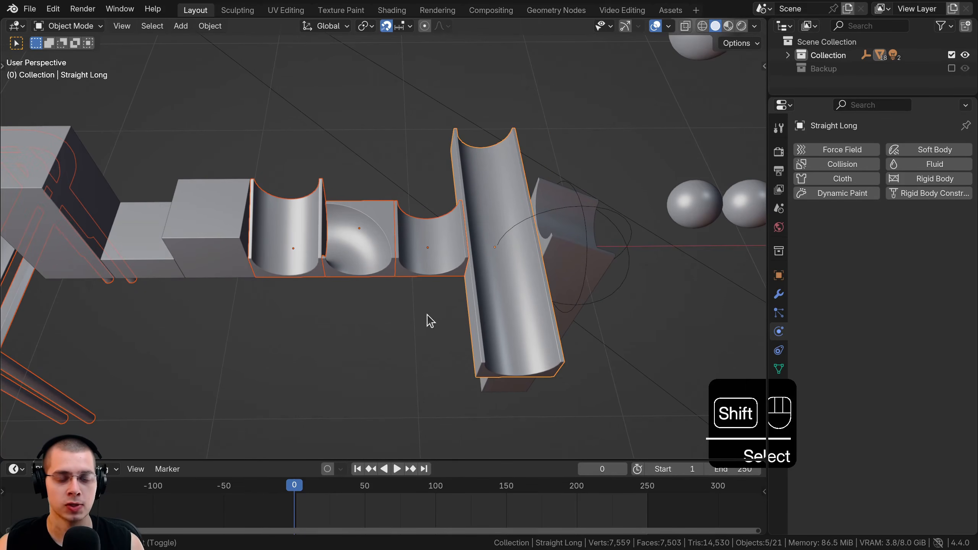
{"action": "scroll", "coordinate": [445, 300], "scroll_direction": "up", "scroll_amount": 2}
{"action": "scroll", "coordinate": [439, 253], "scroll_direction": "down", "scroll_amount": 2}
{"action": "left_click", "coordinate": [439, 254], "text": "shift"}
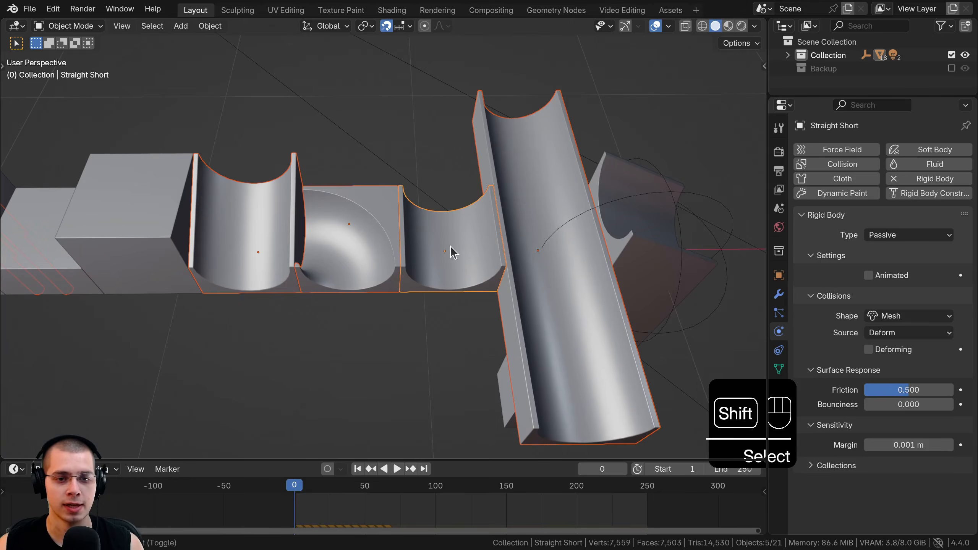
{"action": "scroll", "coordinate": [424, 259], "scroll_direction": "down", "scroll_amount": 5}
{"action": "key", "text": "g"}
{"action": "right_click", "coordinate": [413, 129]}
{"action": "scroll", "coordinate": [407, 181], "scroll_direction": "up", "scroll_amount": 4}
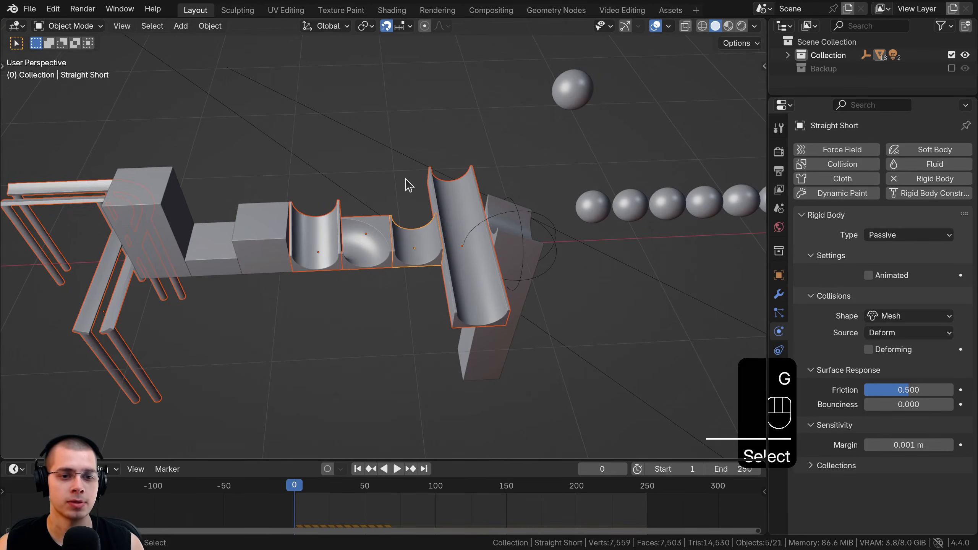
{"action": "key", "text": "ctrl+l"}
{"action": "left_click", "coordinate": [210, 26]}
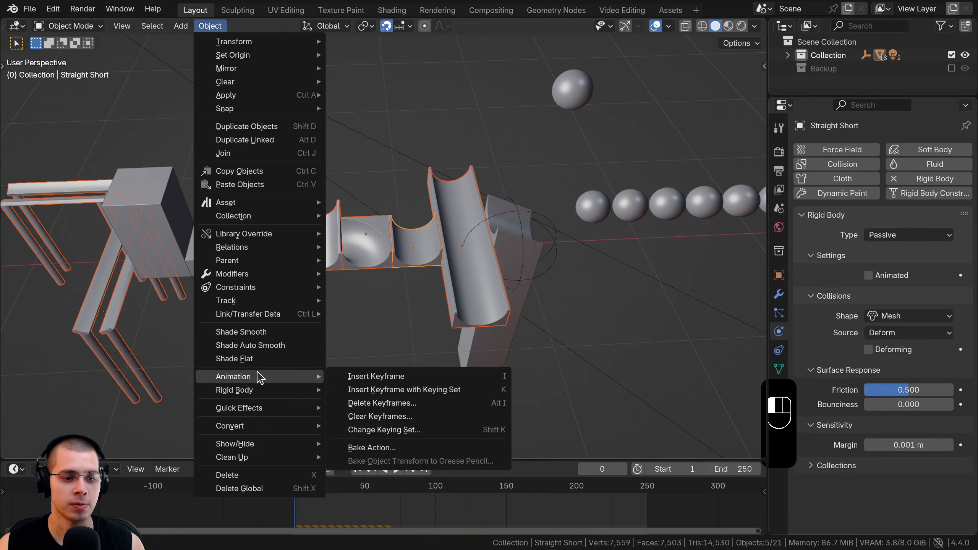
{"action": "mouse_move", "coordinate": [256, 390]}
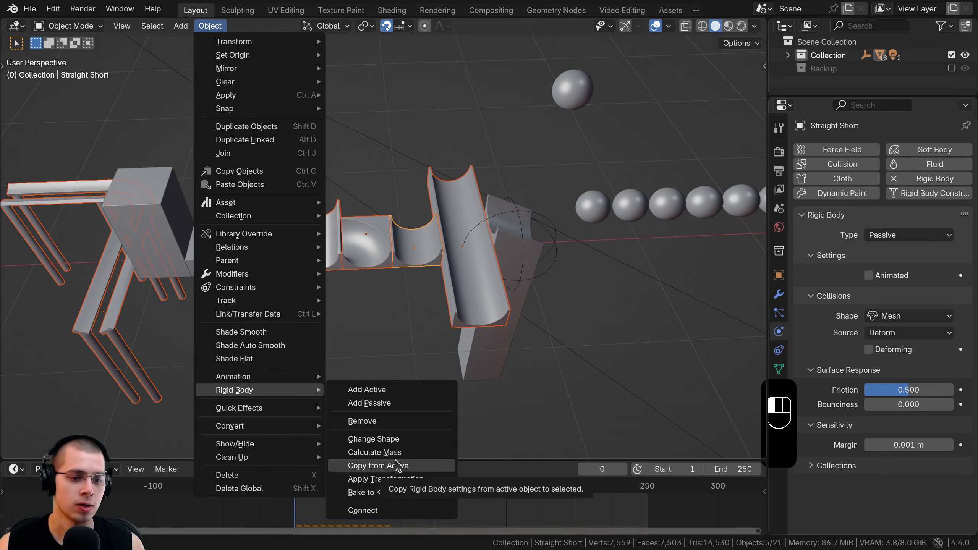
{"action": "left_click", "coordinate": [393, 467]}
Step: Check the copied rigid body settings on Straight Long, Straight Short, Curve and Slope in turn
{"action": "scroll", "coordinate": [428, 243], "scroll_direction": "up", "scroll_amount": 3}
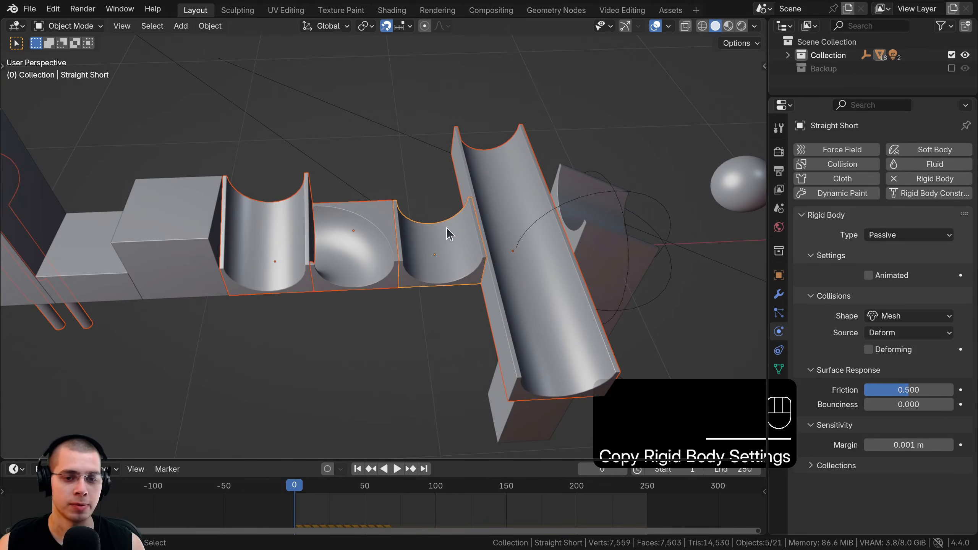
{"action": "left_click", "coordinate": [507, 225]}
{"action": "left_click", "coordinate": [418, 253]}
{"action": "left_click_drag", "start_coordinate": [348, 245], "coordinate": [337, 242]}
{"action": "left_click", "coordinate": [254, 227]}
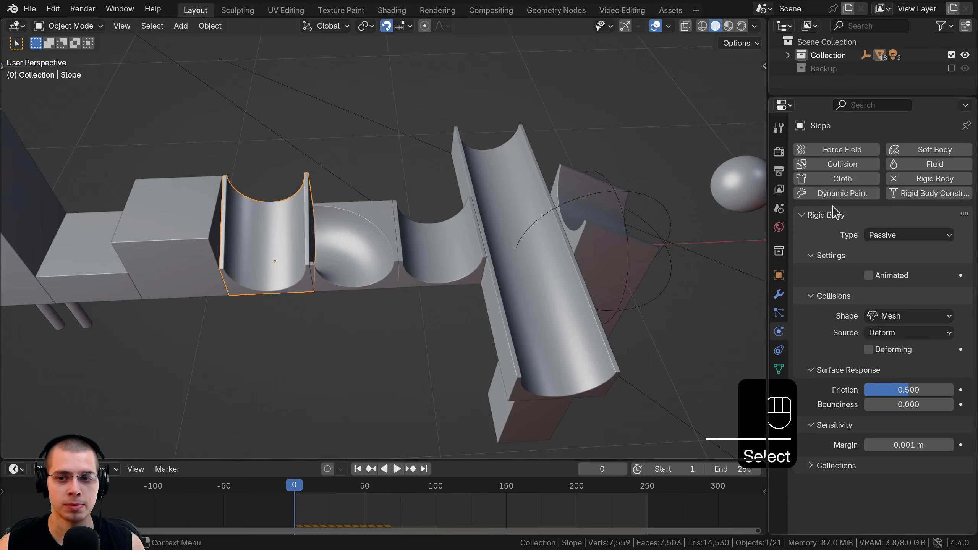
Step: Move the duplicated marble above the far end of the Track piece
{"action": "scroll", "coordinate": [423, 265], "scroll_direction": "down", "scroll_amount": 4}
{"action": "middle_click_drag", "start_coordinate": [423, 265], "coordinate": [409, 235]}
{"action": "left_click", "coordinate": [534, 109]}
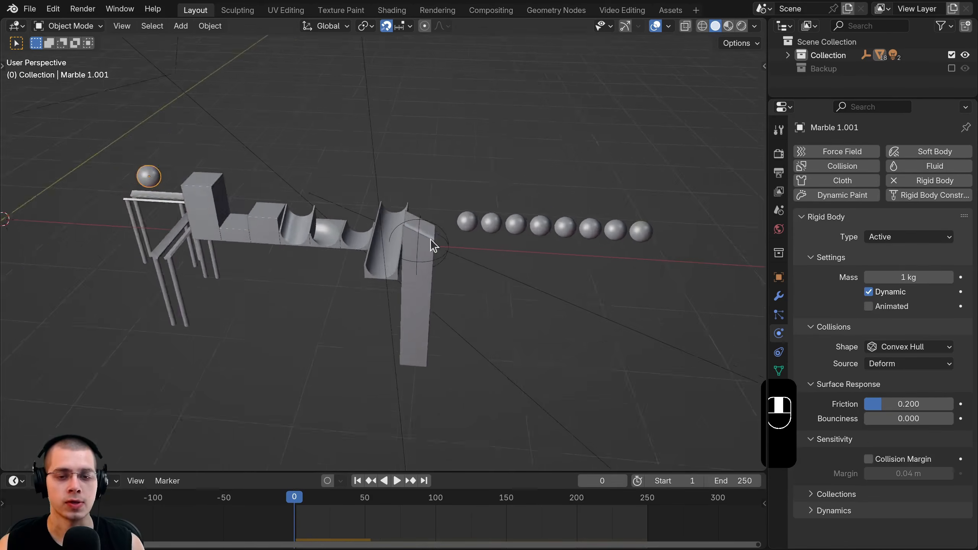
Step: Add a rigid body to the Elevator and set its type to Passive
{"action": "middle_click_drag", "start_coordinate": [430, 239], "coordinate": [524, 229]}
{"action": "scroll", "coordinate": [460, 272], "scroll_direction": "up", "scroll_amount": 4}
{"action": "left_click", "coordinate": [413, 238]}
{"action": "left_click", "coordinate": [935, 181]}
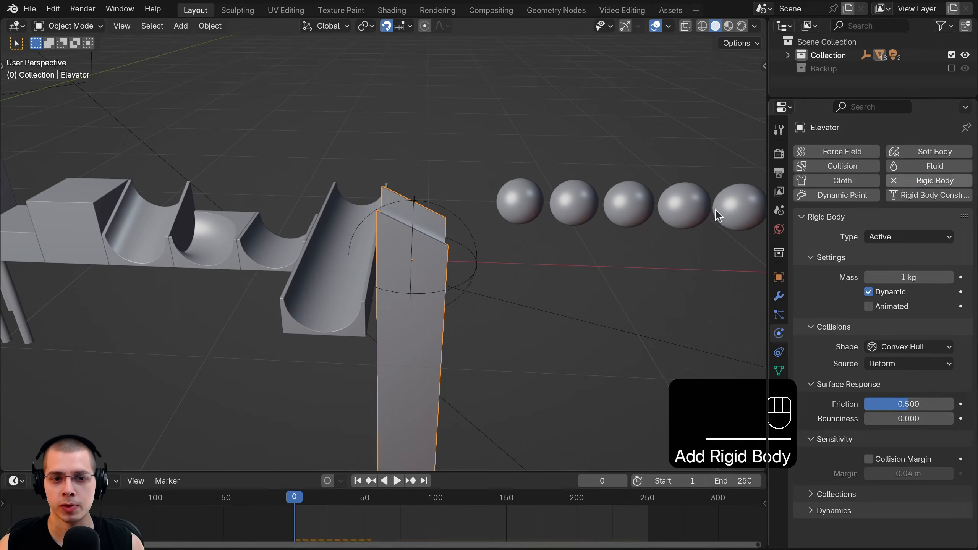
{"action": "left_click", "coordinate": [911, 239]}
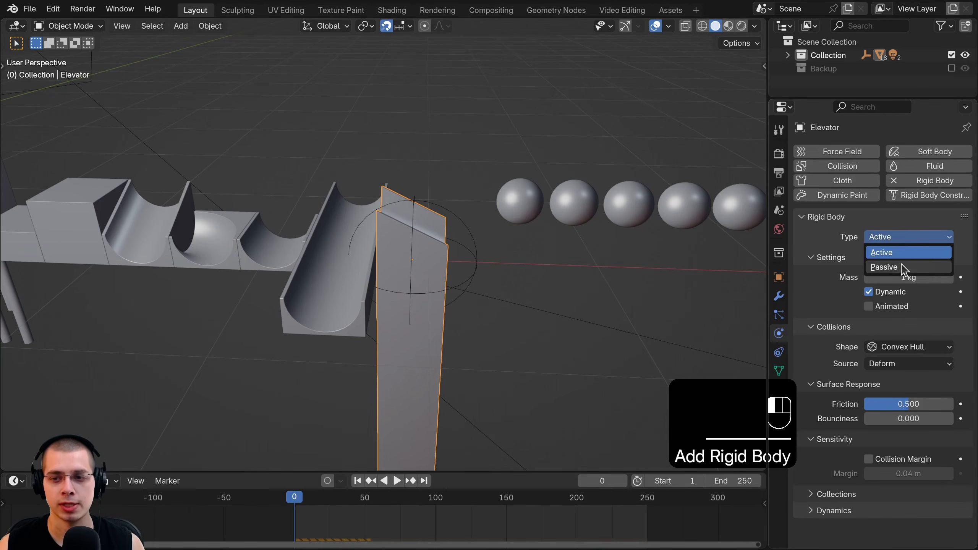
{"action": "left_click", "coordinate": [902, 269]}
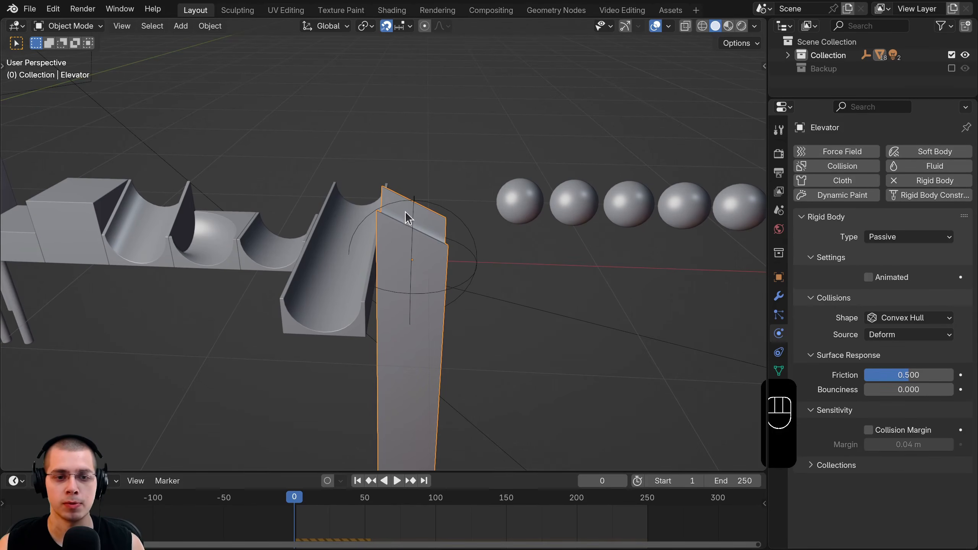
{"action": "middle_click_drag", "start_coordinate": [408, 221], "coordinate": [403, 216]}
{"action": "key", "text": "g"}
{"action": "key", "text": "z"}
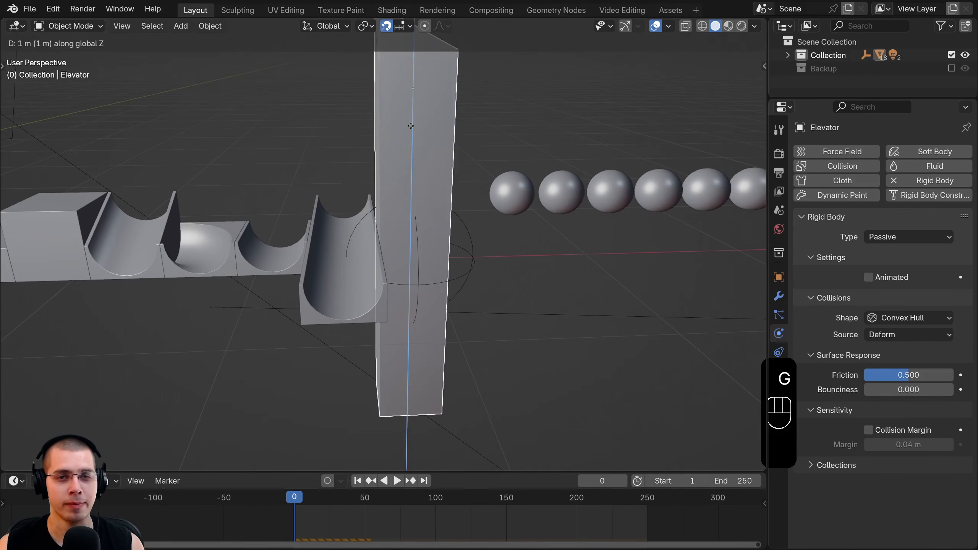
{"action": "right_click", "coordinate": [404, 188]}
{"action": "scroll", "coordinate": [347, 183], "scroll_direction": "down", "scroll_amount": 2}
{"action": "middle_click_drag", "start_coordinate": [299, 176], "coordinate": [292, 174]}
{"action": "key", "text": "g"}
{"action": "right_click", "coordinate": [457, 114]}
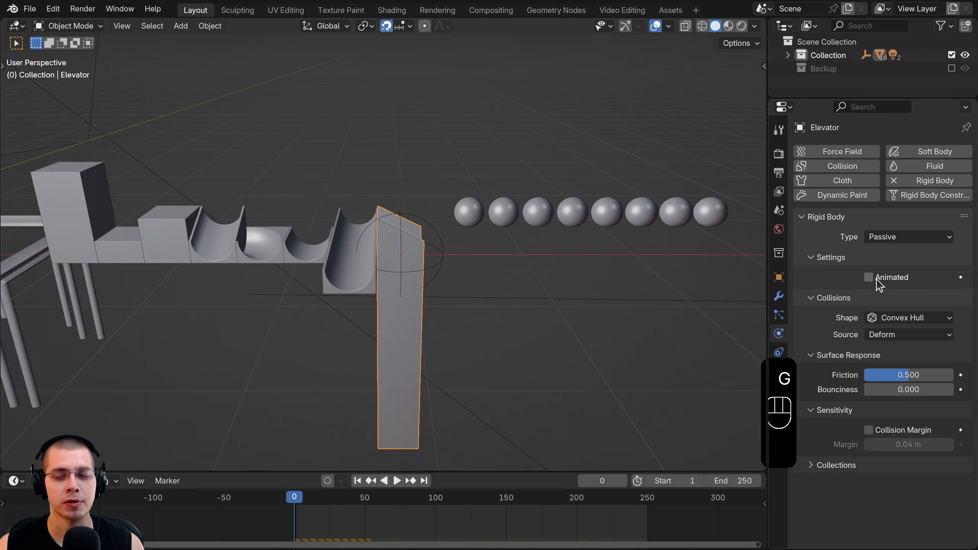
Step: Enable Animated for the Elevator's rigid body
{"action": "key", "text": "g"}
{"action": "key", "text": "z"}
{"action": "right_click", "coordinate": [446, 143]}
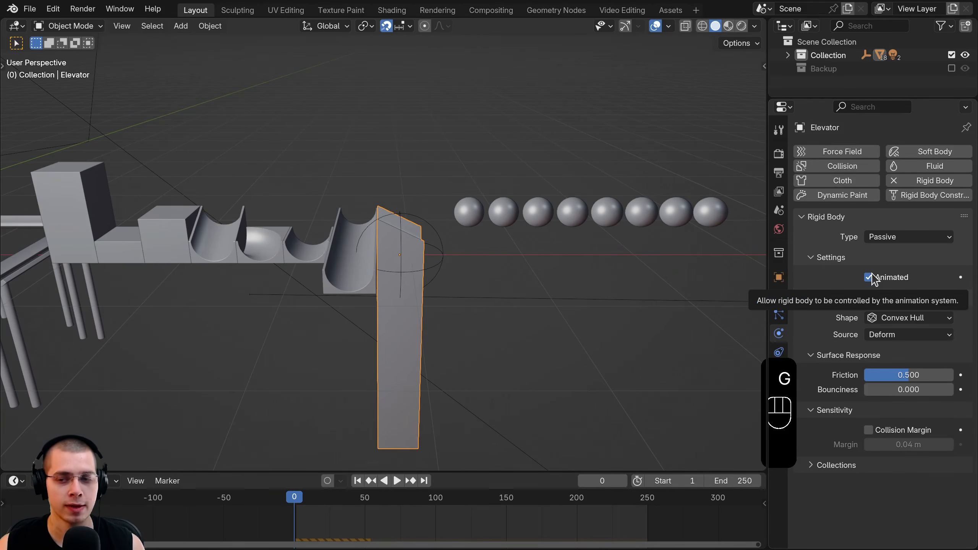
Step: Set the Elevator's collision shape to Mesh and its collision margin to 0.001 m
{"action": "middle_click_drag", "start_coordinate": [446, 287], "coordinate": [371, 284]}
{"action": "scroll", "coordinate": [361, 209], "scroll_direction": "up", "scroll_amount": 5}
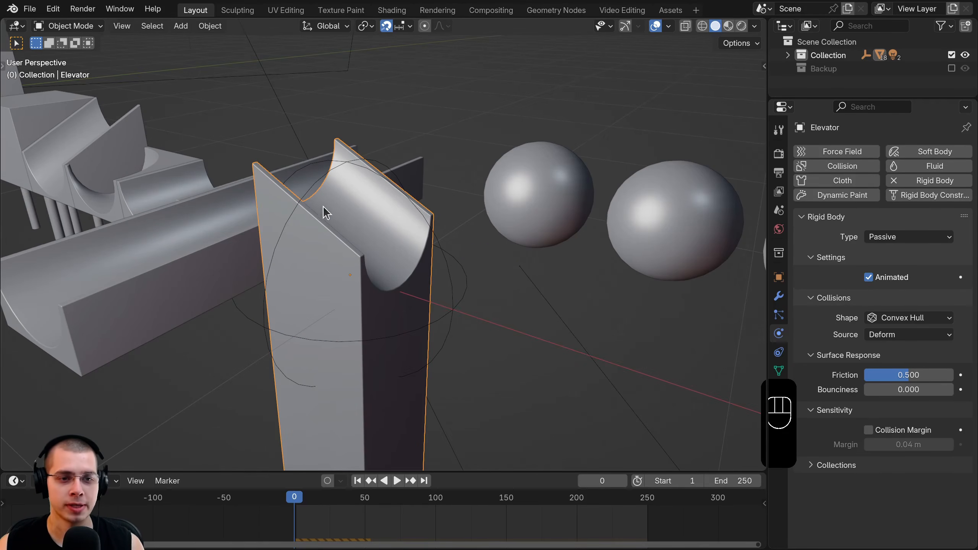
{"action": "left_click", "coordinate": [919, 319]}
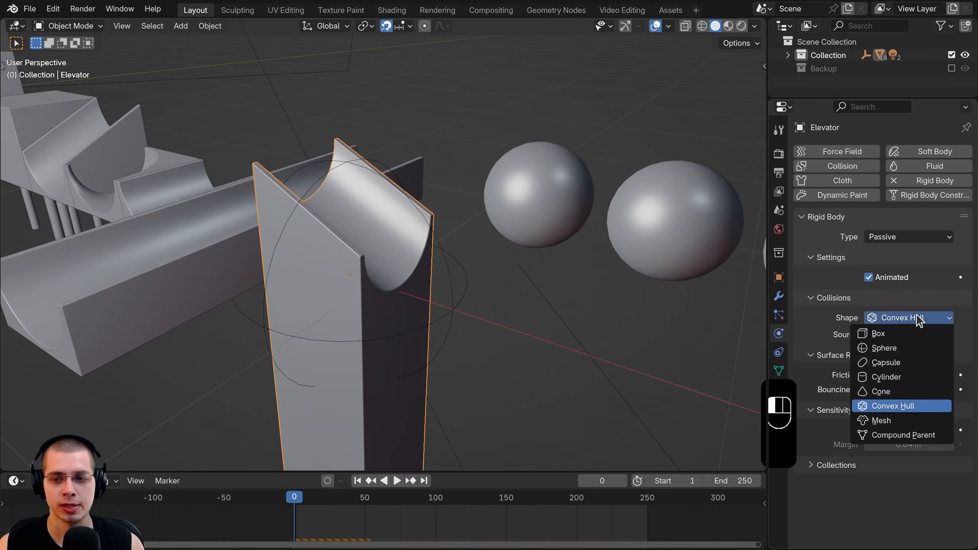
{"action": "left_click", "coordinate": [886, 421]}
{"action": "middle_click_drag", "start_coordinate": [383, 231], "coordinate": [365, 207]}
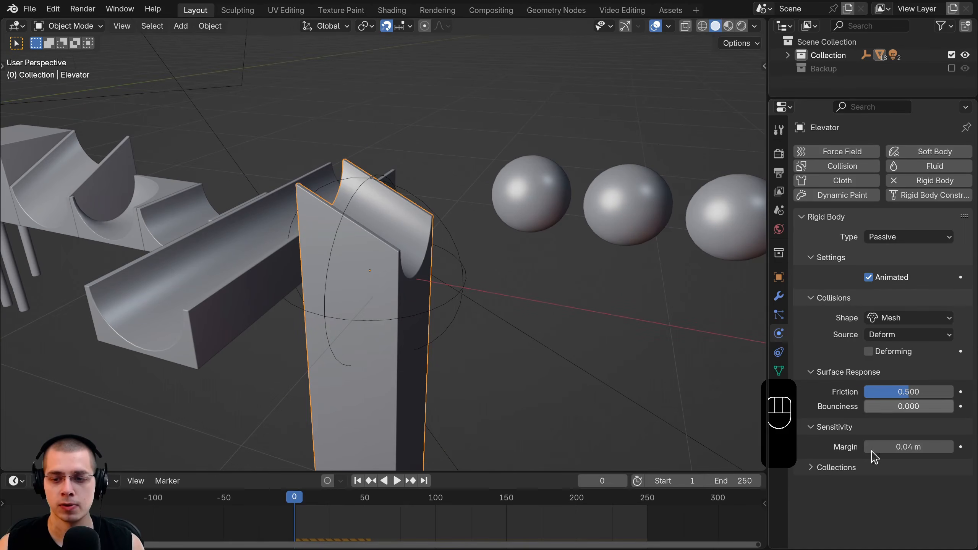
{"action": "left_click", "coordinate": [889, 450]}
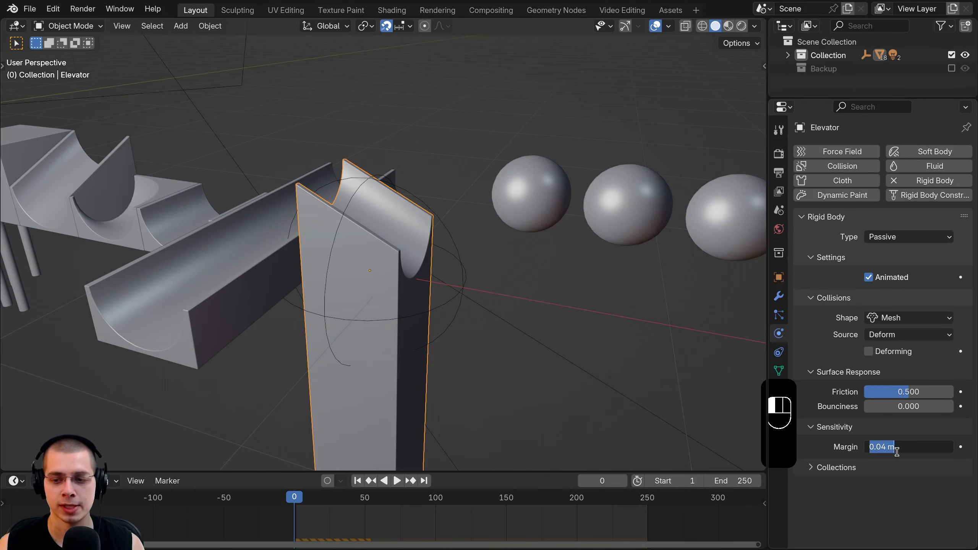
{"action": "type", "text": ".001"}
{"action": "key", "text": "Return"}
Step: Move the loose marble from the Track to above the Elevator and play the simulation to test the collision
{"action": "scroll", "coordinate": [507, 277], "scroll_direction": "down", "scroll_amount": 8}
{"action": "key", "text": "KP_7"}
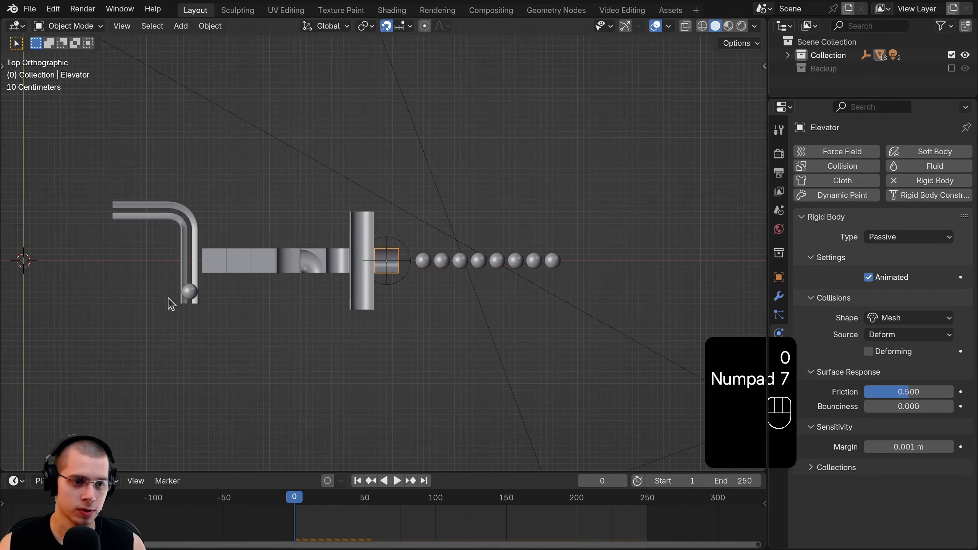
{"action": "left_click", "coordinate": [185, 289]}
{"action": "key", "text": "g"}
{"action": "left_click", "coordinate": [389, 268]}
{"action": "middle_click_drag", "start_coordinate": [388, 268], "coordinate": [339, 531]}
{"action": "key", "text": "space"}
{"action": "key", "text": "space"}
Step: Add a rigid body to Block Large and set its type to Passive
{"action": "middle_click_drag", "start_coordinate": [328, 290], "coordinate": [280, 197], "text": "shift"}
{"action": "scroll", "coordinate": [426, 338], "scroll_direction": "up", "scroll_amount": 4}
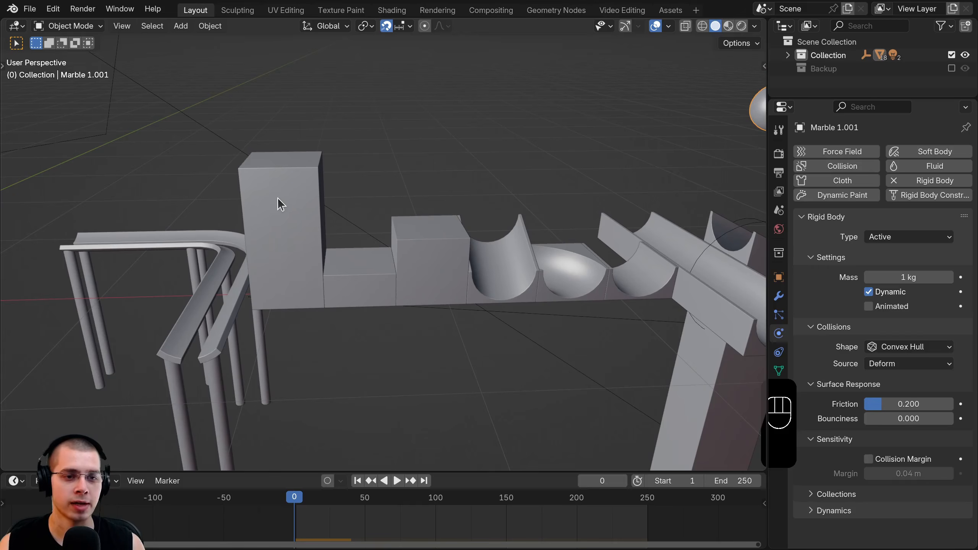
{"action": "left_click", "coordinate": [278, 198]}
{"action": "left_click", "coordinate": [440, 272]}
{"action": "left_click", "coordinate": [314, 170]}
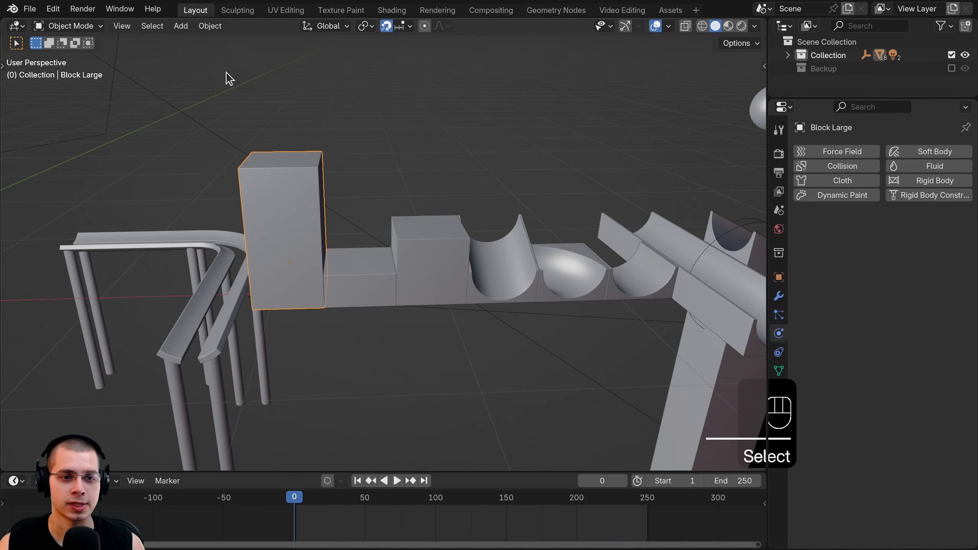
{"action": "left_click", "coordinate": [927, 185]}
{"action": "middle_click_drag", "start_coordinate": [319, 225], "coordinate": [324, 231], "text": "shift"}
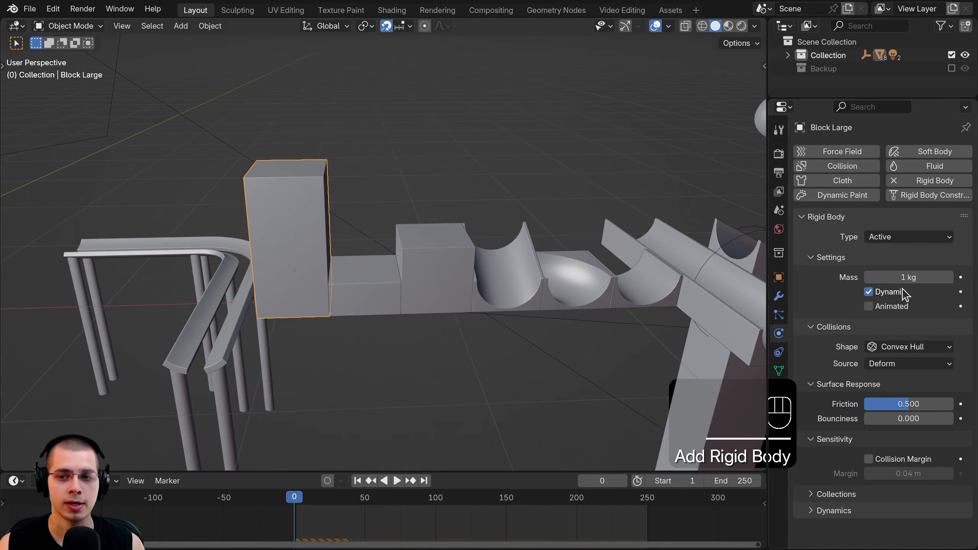
{"action": "left_click", "coordinate": [886, 238]}
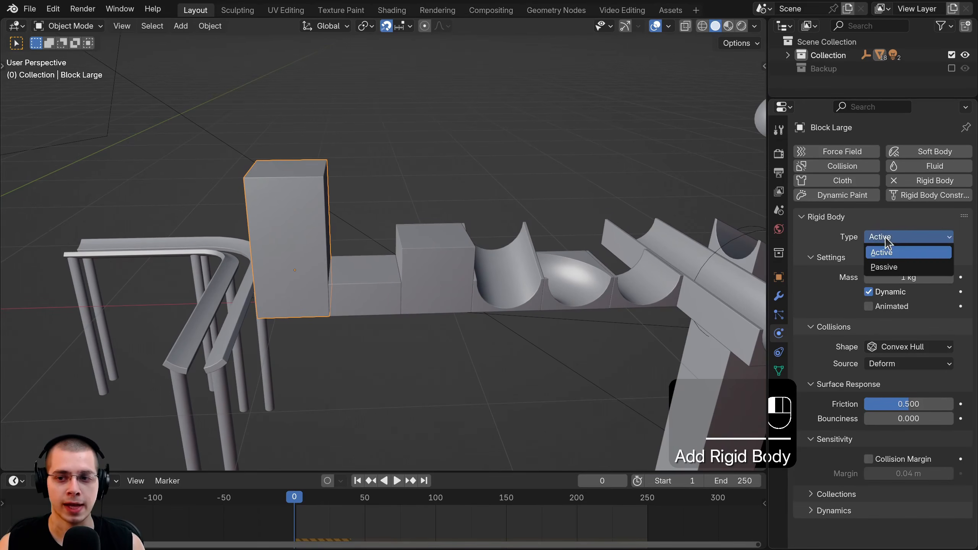
{"action": "left_click", "coordinate": [884, 267]}
Step: Inspect Block Large's form from several angles and review the available collision shapes
{"action": "middle_click_drag", "start_coordinate": [299, 249], "coordinate": [347, 246], "text": "shift"}
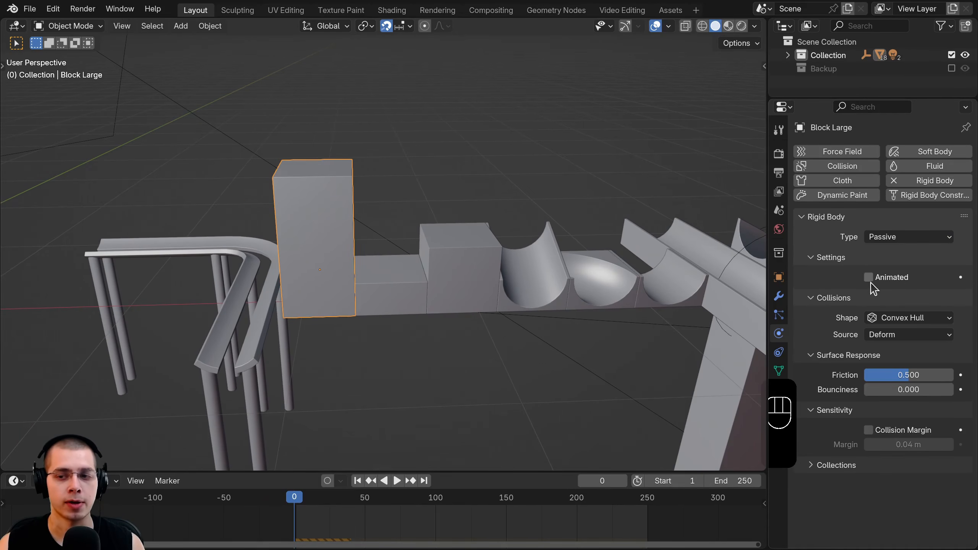
{"action": "middle_click_drag", "start_coordinate": [539, 216], "coordinate": [465, 215]}
{"action": "scroll", "coordinate": [465, 215], "scroll_direction": "up", "scroll_amount": 3}
{"action": "middle_click_drag", "start_coordinate": [378, 197], "coordinate": [470, 233], "text": "shift"}
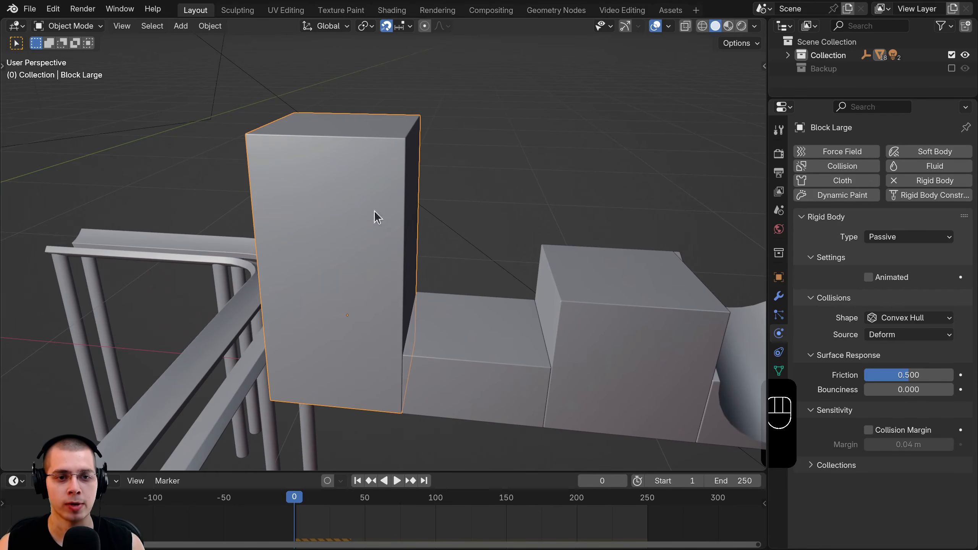
{"action": "middle_click_drag", "start_coordinate": [374, 227], "coordinate": [417, 166]}
{"action": "middle_click_drag", "start_coordinate": [510, 244], "coordinate": [501, 224]}
{"action": "left_click", "coordinate": [912, 318]}
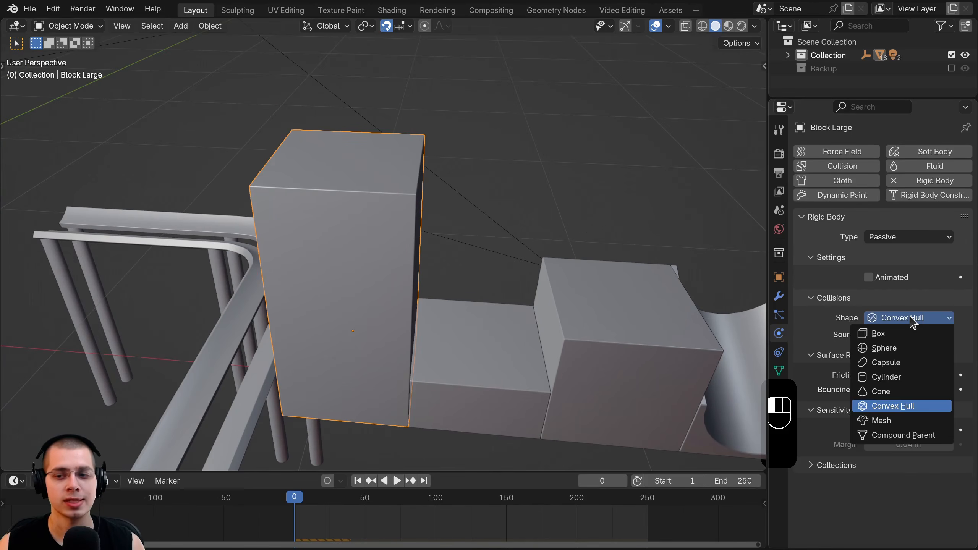
{"action": "left_click", "coordinate": [910, 320]}
{"action": "middle_click_drag", "start_coordinate": [369, 270], "coordinate": [349, 290], "text": "shift"}
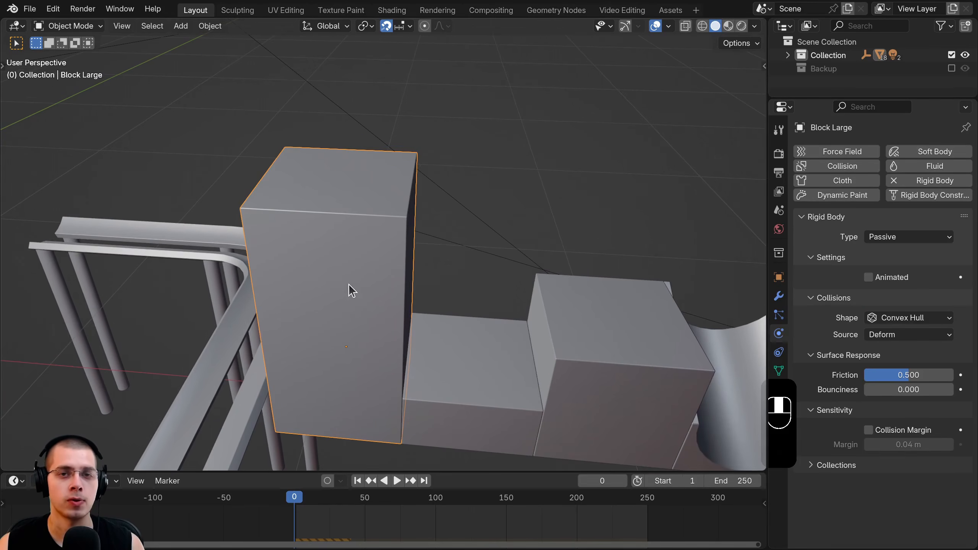
Step: Enable the collision margin for Block Large and set it to 0.001 m
{"action": "left_click", "coordinate": [870, 431]}
{"action": "middle_click_drag", "start_coordinate": [557, 415], "coordinate": [552, 405], "text": "shift"}
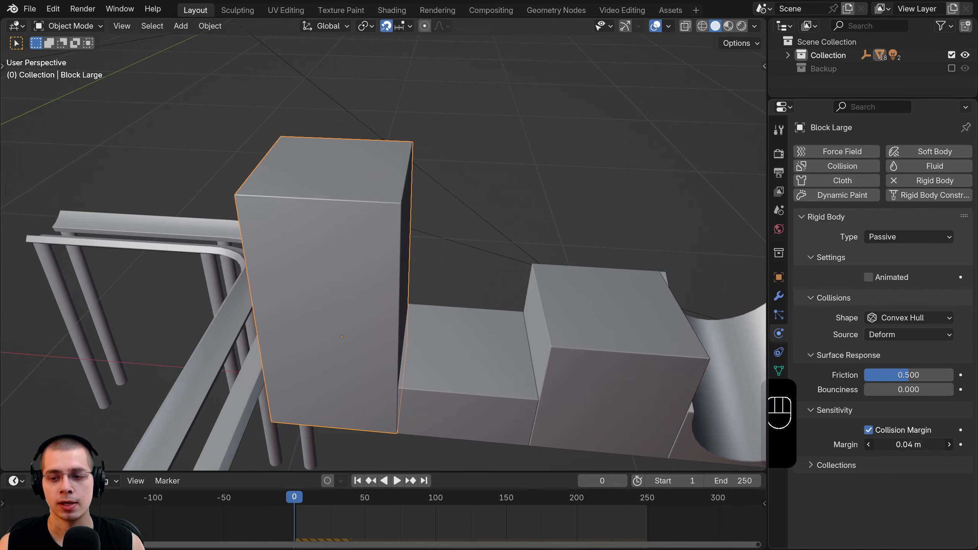
{"action": "type", "text": ".00"}
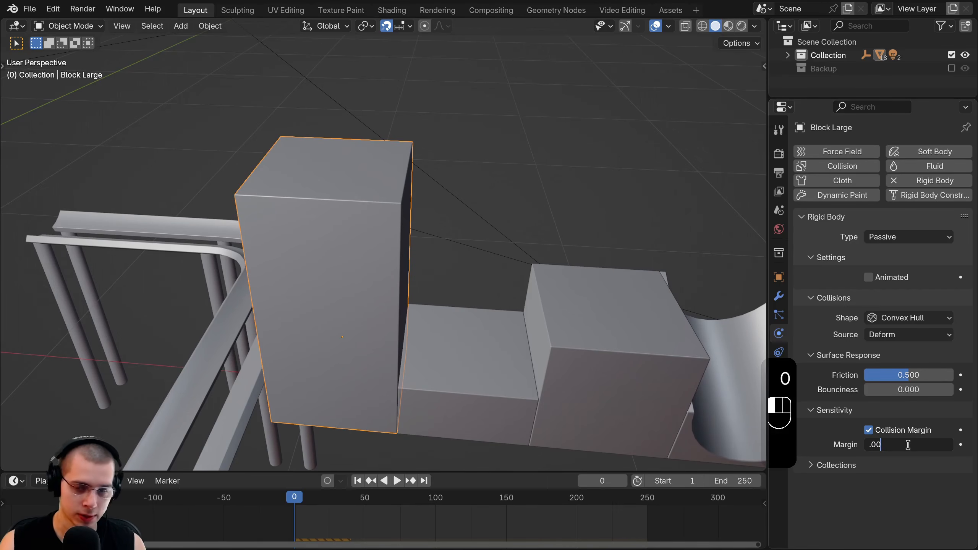
{"action": "key", "text": "Return"}
Step: Move the loose marble above Block Large, play the simulation to test the collision, and return to frame 0
{"action": "scroll", "coordinate": [415, 263], "scroll_direction": "down", "scroll_amount": 5}
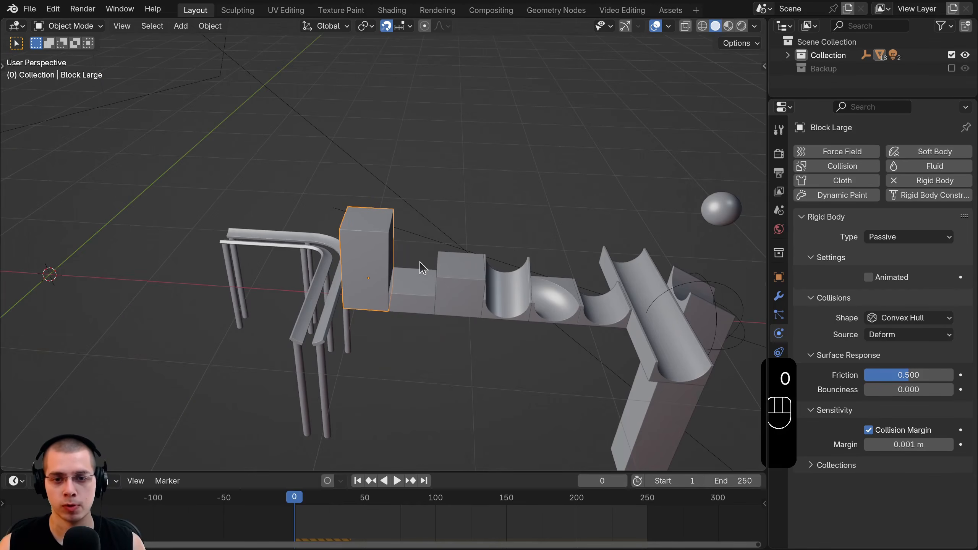
{"action": "key", "text": "KP_7"}
{"action": "left_click", "coordinate": [658, 274]}
{"action": "key", "text": "g"}
{"action": "left_click", "coordinate": [395, 328]}
{"action": "middle_click_drag", "start_coordinate": [395, 328], "coordinate": [409, 159]}
{"action": "key", "text": "space"}
{"action": "left_click", "coordinate": [291, 497]}
{"action": "middle_click_drag", "start_coordinate": [352, 227], "coordinate": [314, 243]}
{"action": "key", "text": "space"}
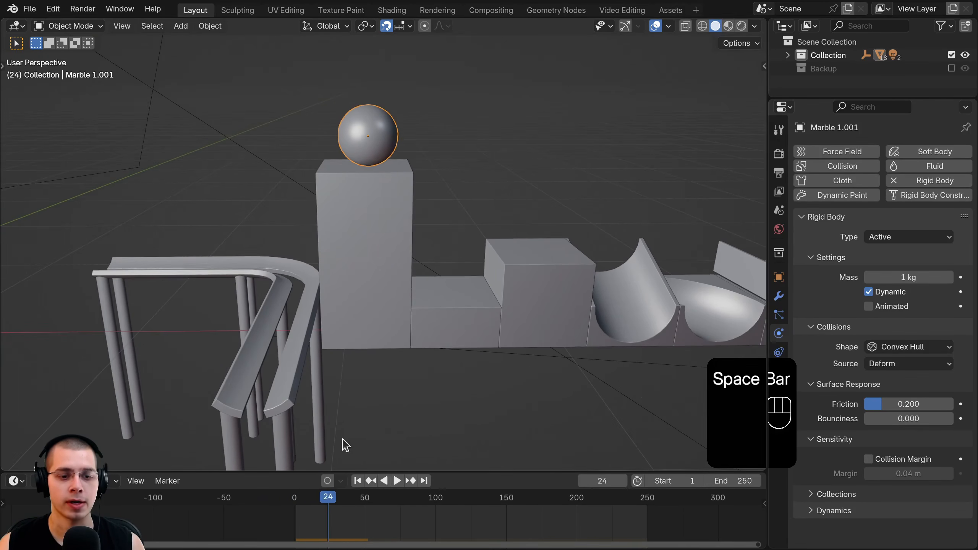
{"action": "left_click", "coordinate": [291, 497]}
Step: Copy Block Large's rigid body settings to the two smaller blocks
{"action": "middle_click_drag", "start_coordinate": [288, 373], "coordinate": [471, 289]}
{"action": "left_click", "coordinate": [471, 289]}
{"action": "left_click", "coordinate": [368, 311], "text": "shift"}
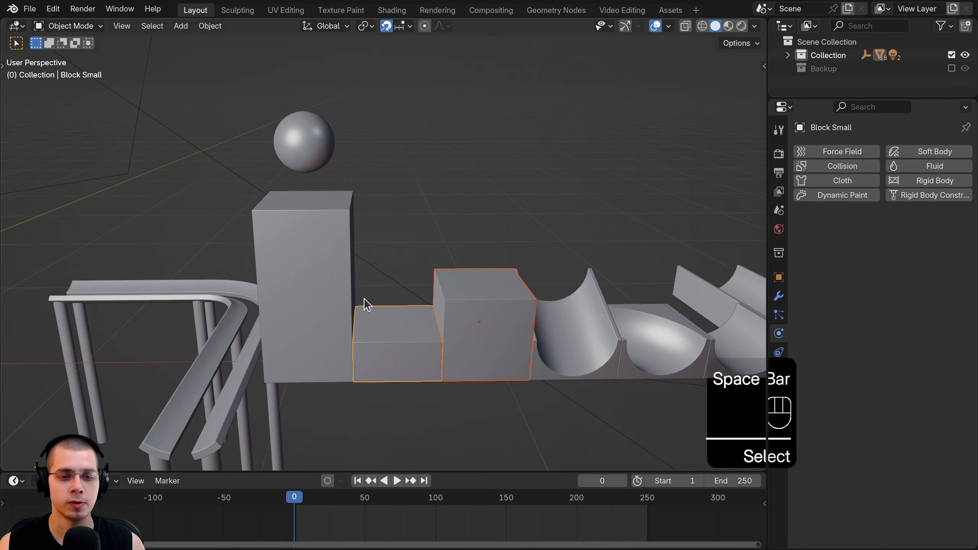
{"action": "left_click", "coordinate": [329, 214], "text": "shift"}
{"action": "left_click", "coordinate": [209, 26]}
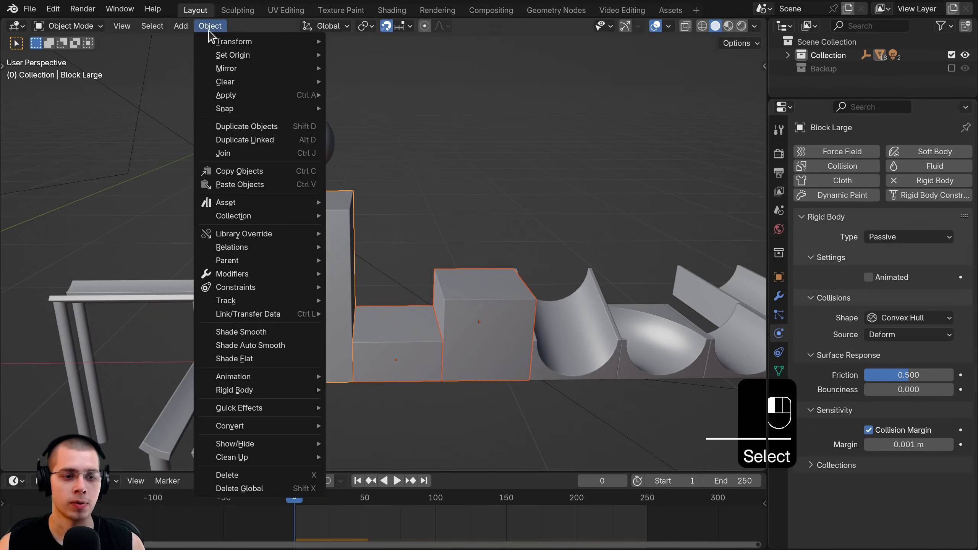
{"action": "mouse_move", "coordinate": [312, 390]}
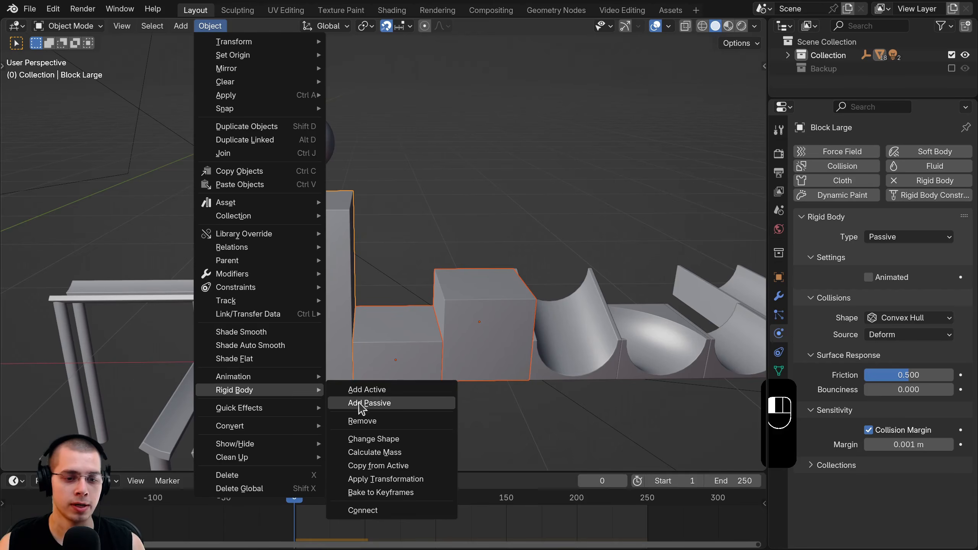
{"action": "left_click", "coordinate": [400, 467]}
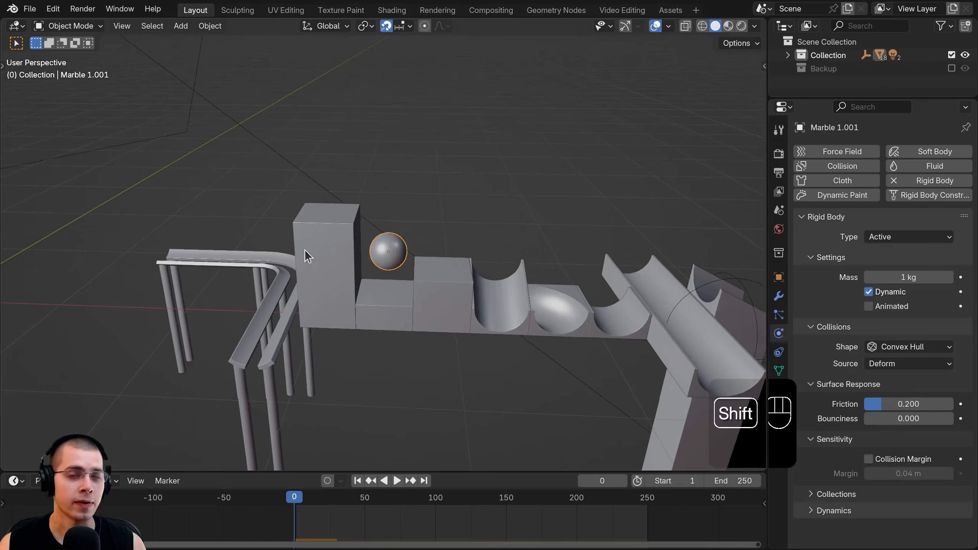
Step: Set the rigid body friction of the Track piece to 0.2
{"action": "middle_click_drag", "start_coordinate": [304, 249], "coordinate": [311, 246], "text": "shift"}
{"action": "middle_click_drag", "start_coordinate": [364, 222], "coordinate": [384, 204]}
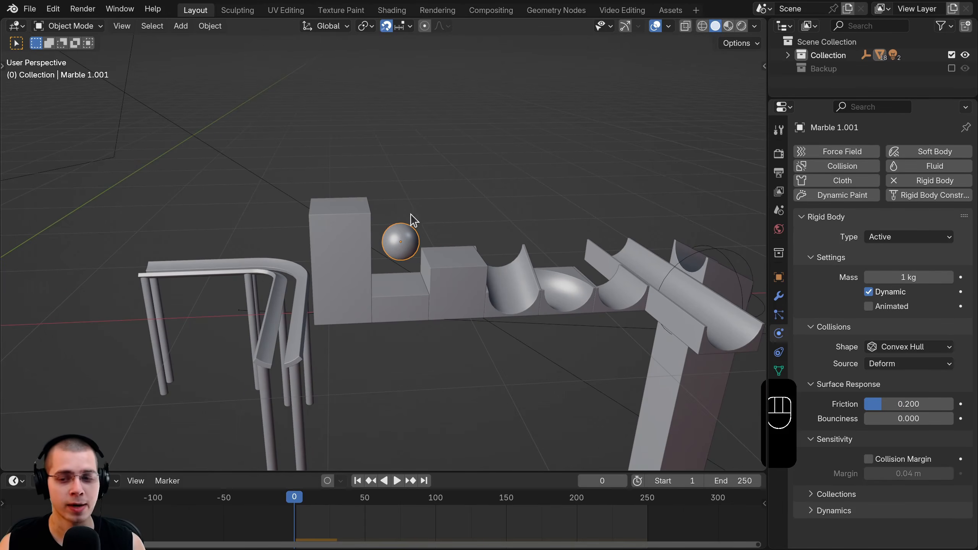
{"action": "middle_click_drag", "start_coordinate": [326, 225], "coordinate": [358, 218], "text": "shift"}
{"action": "middle_click_drag", "start_coordinate": [342, 254], "coordinate": [373, 234], "text": "shift"}
{"action": "middle_click_drag", "start_coordinate": [373, 234], "coordinate": [470, 195]}
{"action": "middle_click_drag", "start_coordinate": [482, 268], "coordinate": [494, 323]}
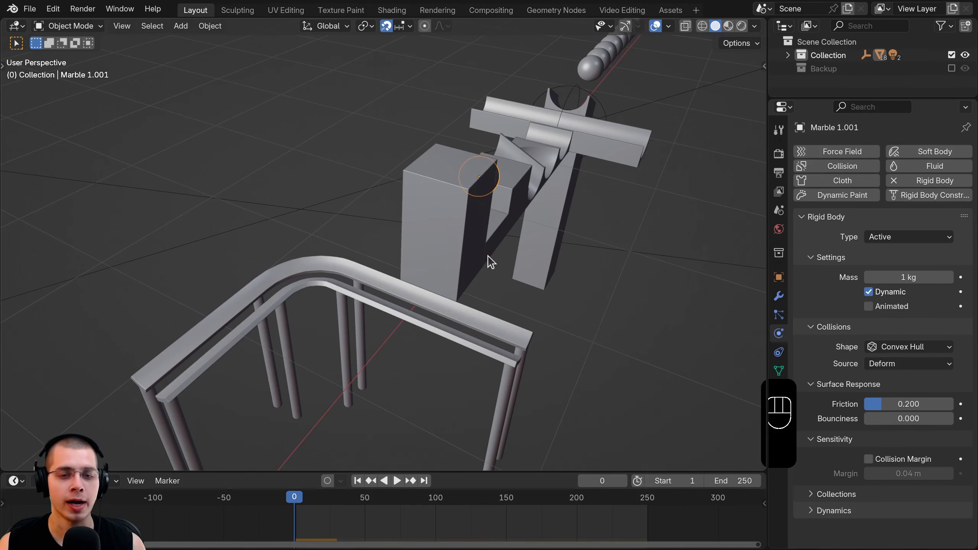
{"action": "middle_click_drag", "start_coordinate": [476, 271], "coordinate": [410, 349]}
{"action": "left_click", "coordinate": [358, 235]}
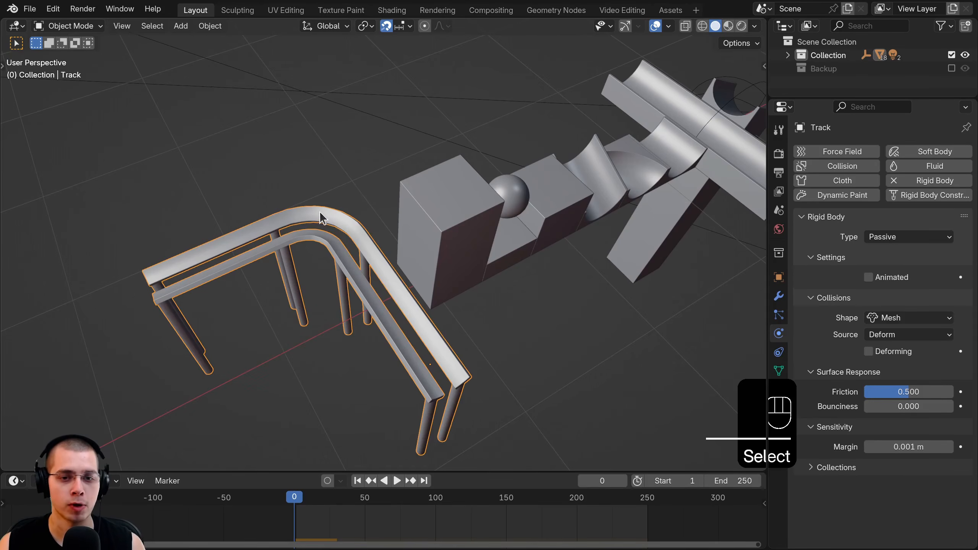
{"action": "left_click", "coordinate": [915, 392]}
{"action": "type", "text": "0.2"}
{"action": "key", "text": "Return"}
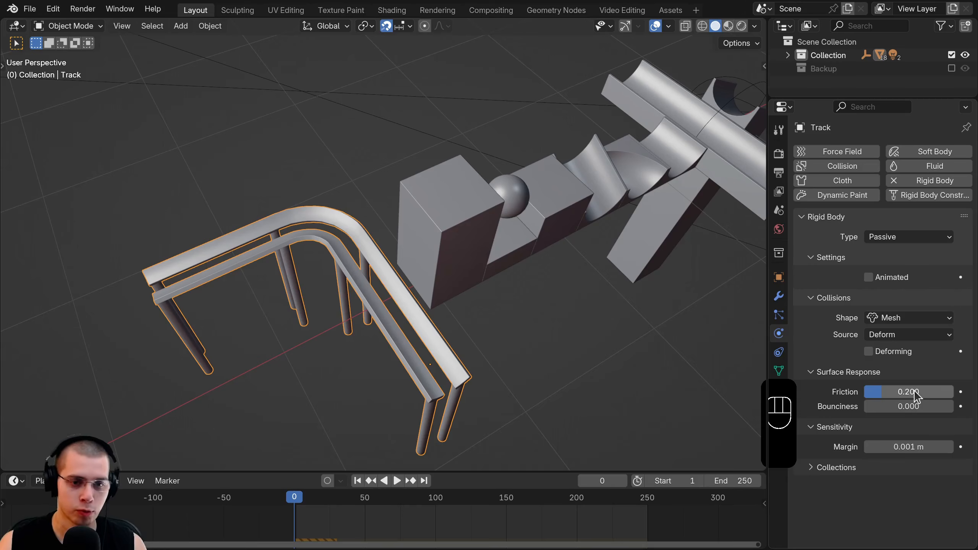
Step: Set the rigid body friction of the Curve piece to 0.2
{"action": "middle_click_drag", "start_coordinate": [468, 349], "coordinate": [443, 345]}
{"action": "middle_click_drag", "start_coordinate": [172, 259], "coordinate": [54, 263]}
{"action": "middle_click_drag", "start_coordinate": [54, 263], "coordinate": [547, 270], "text": "shift"}
{"action": "left_click", "coordinate": [484, 281]}
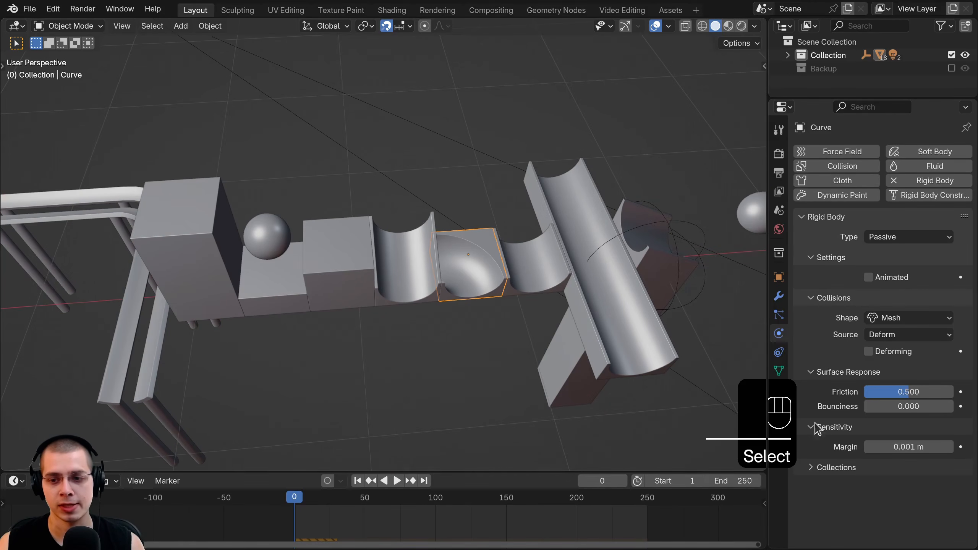
{"action": "left_click", "coordinate": [886, 391]}
{"action": "key", "text": "BackSpace"}
{"action": "type", "text": "0.2"}
{"action": "key", "text": "Return"}
Step: Set the rigid body friction of the Straight Long piece to 0.2
{"action": "mouse_move", "coordinate": [446, 337]}
{"action": "middle_mouse_down", "text": "shift"}
{"action": "mouse_move", "coordinate": [467, 331]}
{"action": "mouse_move", "coordinate": [391, 310]}
{"action": "middle_mouse_up", "text": "shift"}
{"action": "left_click", "coordinate": [503, 161]}
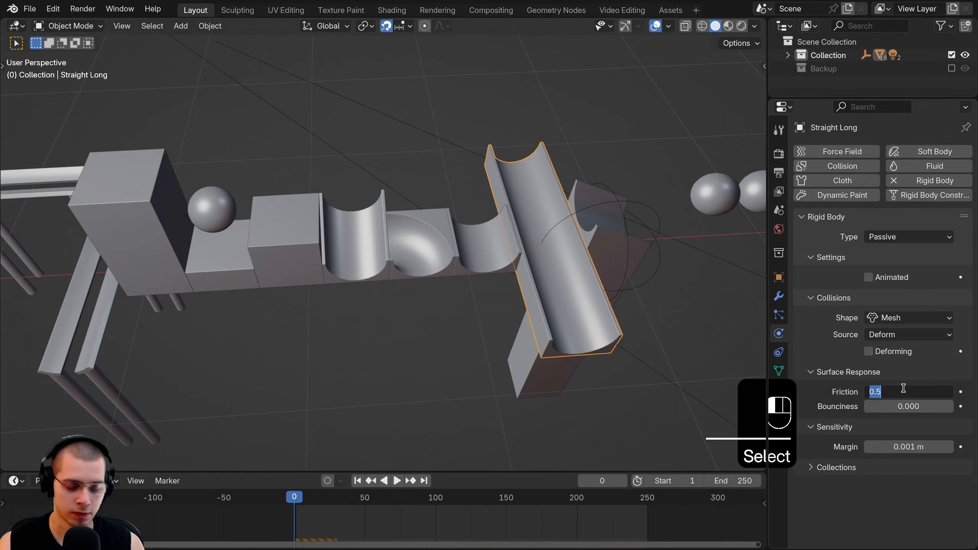
{"action": "type", "text": ".2"}
{"action": "key", "text": "Return"}
Step: Move the loose test marble up away from the blocks and delete it
{"action": "scroll", "coordinate": [439, 275], "scroll_direction": "down", "scroll_amount": 4}
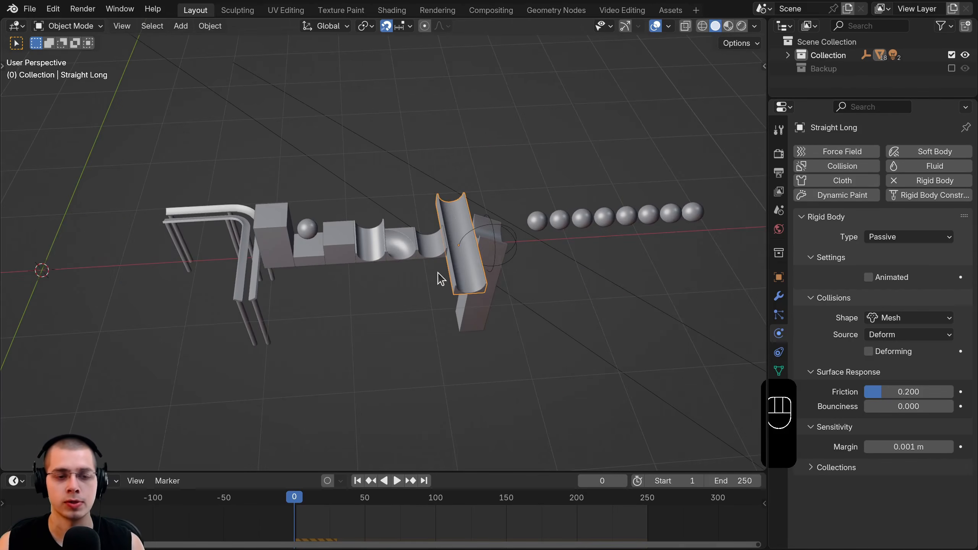
{"action": "middle_click_drag", "start_coordinate": [440, 274], "coordinate": [469, 276], "text": "shift"}
{"action": "scroll", "coordinate": [506, 273], "scroll_direction": "up", "scroll_amount": 3}
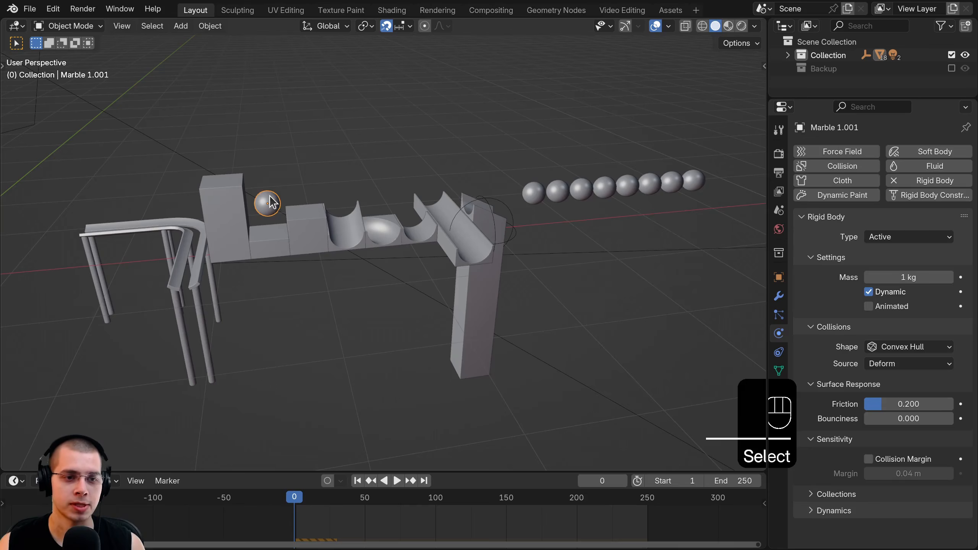
{"action": "key", "text": "g"}
{"action": "left_click", "coordinate": [347, 111]}
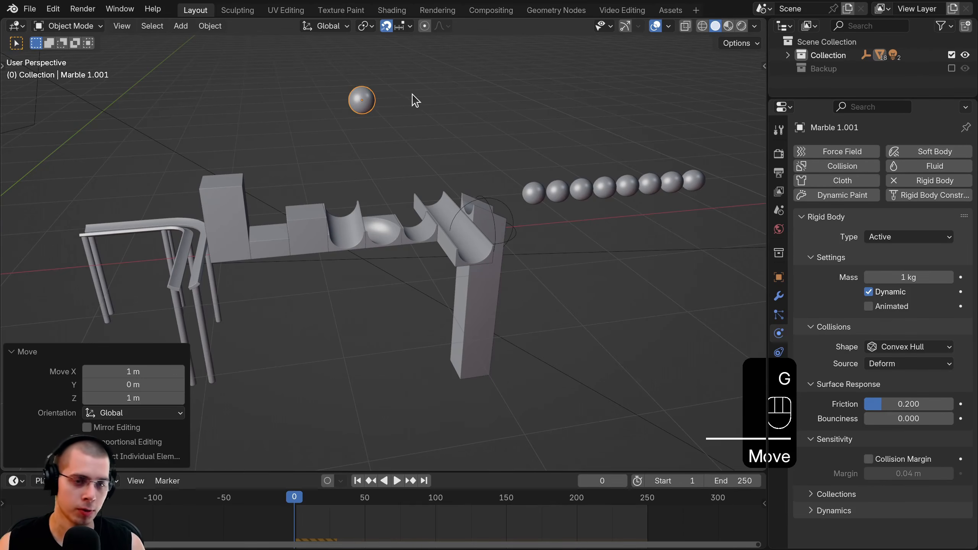
{"action": "key", "text": "x"}
{"action": "left_click", "coordinate": [411, 95]}
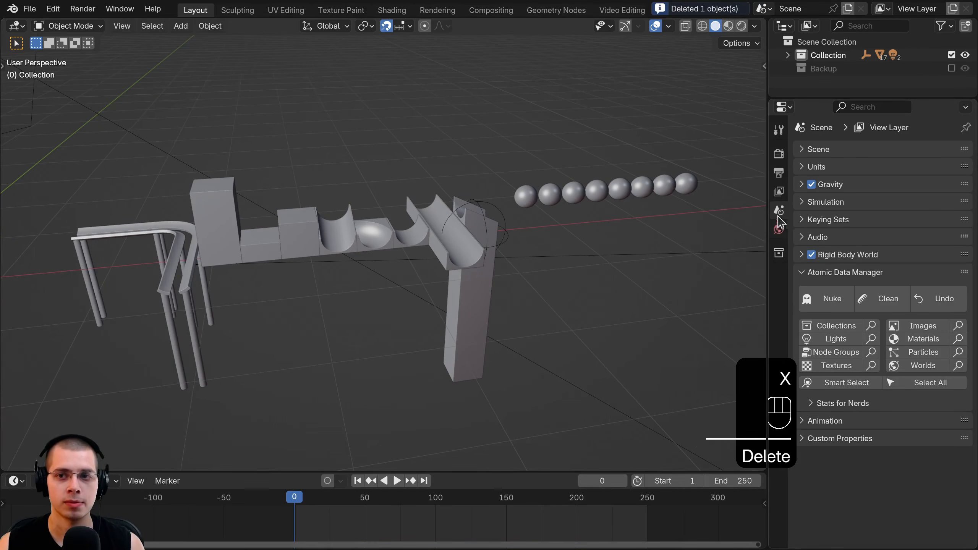
Step: Rename the main collection holding the marble run pieces as Base Objects
{"action": "left_click_drag", "start_coordinate": [766, 162], "coordinate": [811, 162]}
{"action": "left_click", "coordinate": [871, 55]}
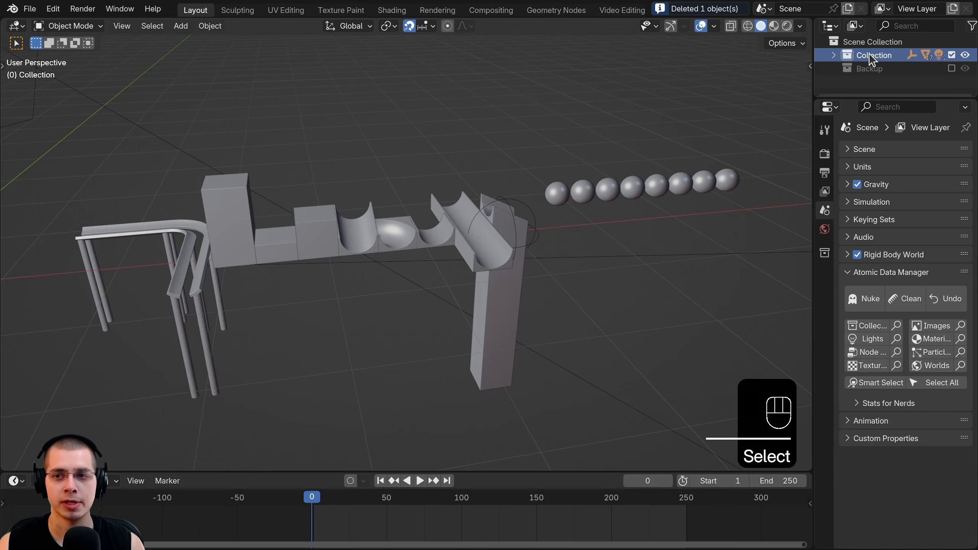
{"action": "double_click", "coordinate": [871, 55]}
{"action": "type", "text": "Base Object"}
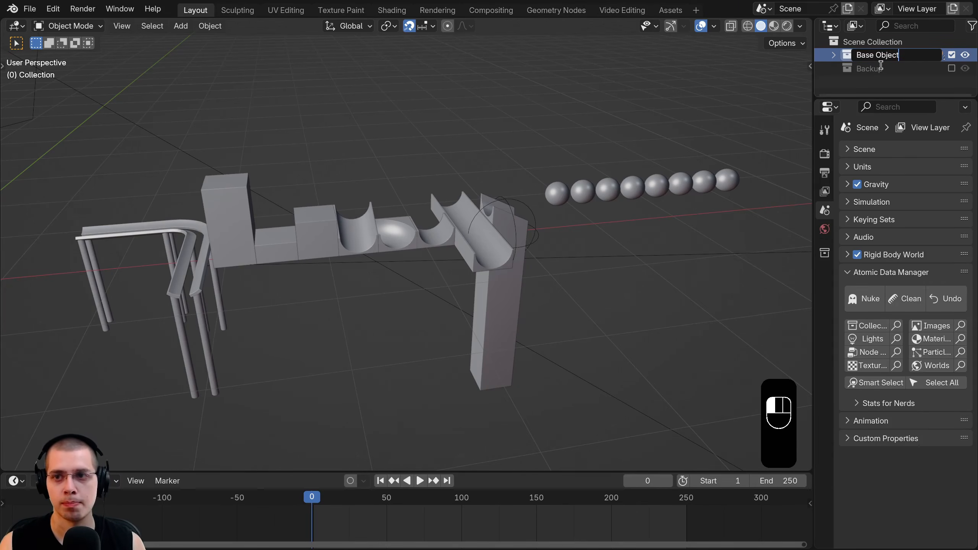
{"action": "type", "text": "s"}
{"action": "key", "text": "Return"}
{"action": "left_click_drag", "start_coordinate": [812, 96], "coordinate": [753, 95]}
Step: Clear the object selection and enlarge the height of the Outliner area
{"action": "scroll", "coordinate": [659, 127], "scroll_direction": "down", "scroll_amount": 4}
{"action": "key", "text": "a"}
{"action": "key", "text": "a"}
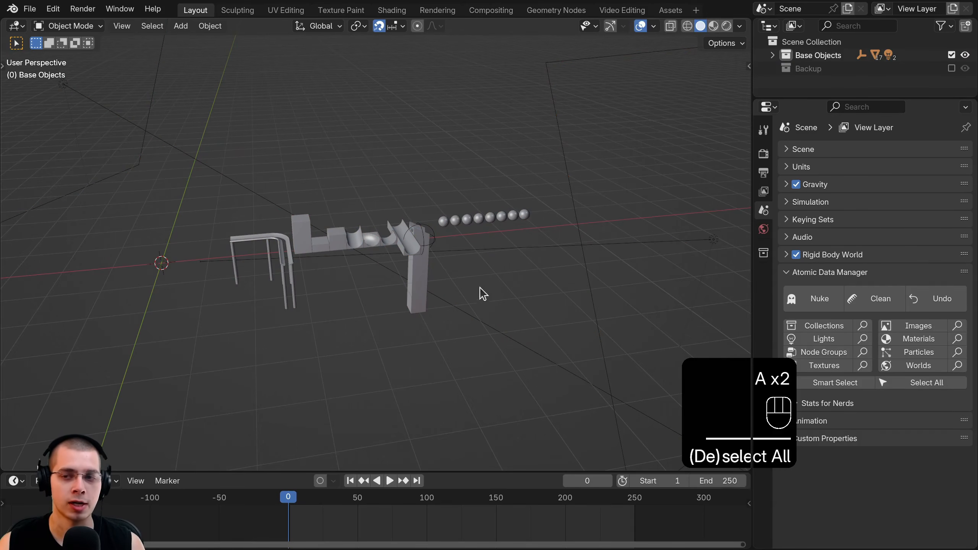
{"action": "left_click_drag", "start_coordinate": [789, 98], "coordinate": [788, 141]}
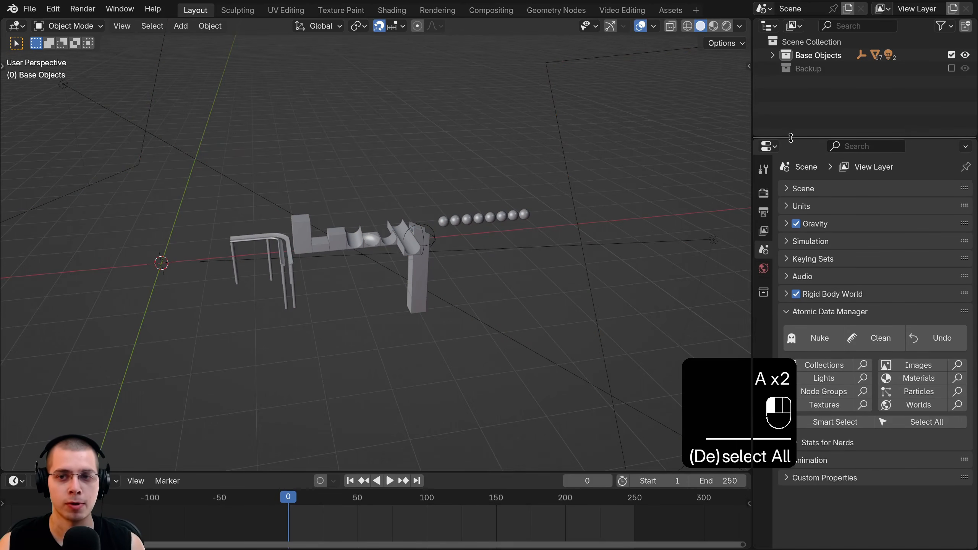
Step: Move the two area lights into a new collection named Lights and Camera
{"action": "scroll", "coordinate": [462, 228], "scroll_direction": "down", "scroll_amount": 2}
{"action": "middle_click_drag", "start_coordinate": [193, 188], "coordinate": [217, 169]}
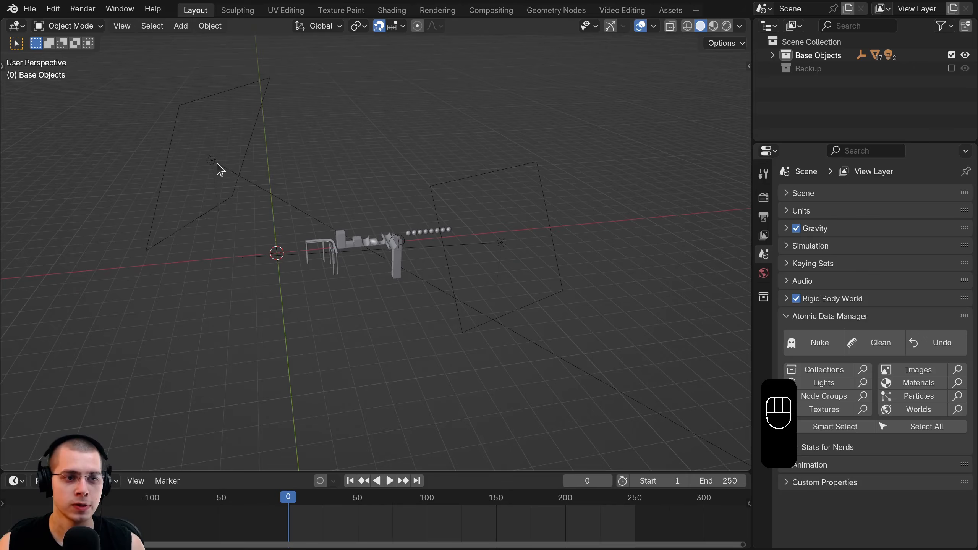
{"action": "left_click", "coordinate": [211, 160]}
{"action": "left_click", "coordinate": [431, 188], "text": "shift"}
{"action": "middle_click_drag", "start_coordinate": [421, 150], "coordinate": [417, 131]}
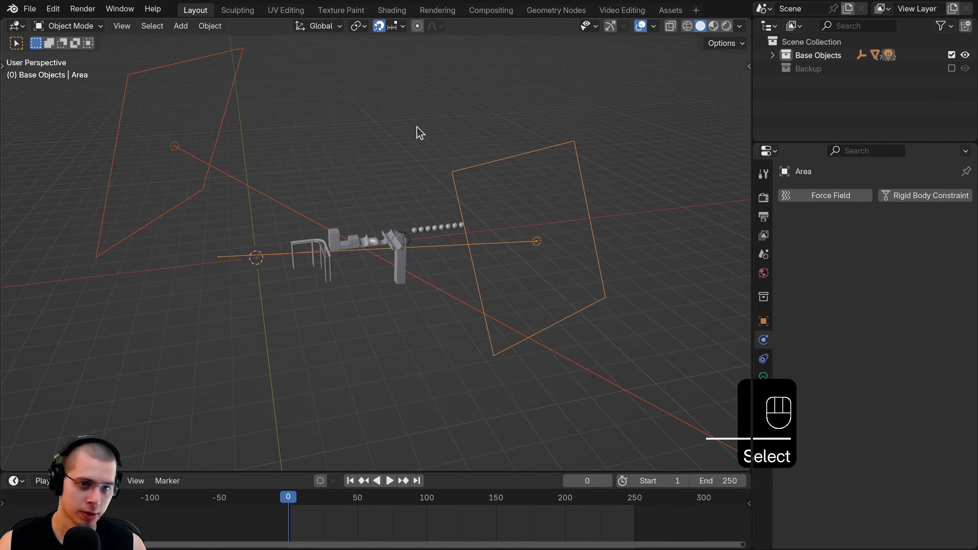
{"action": "key", "text": "m"}
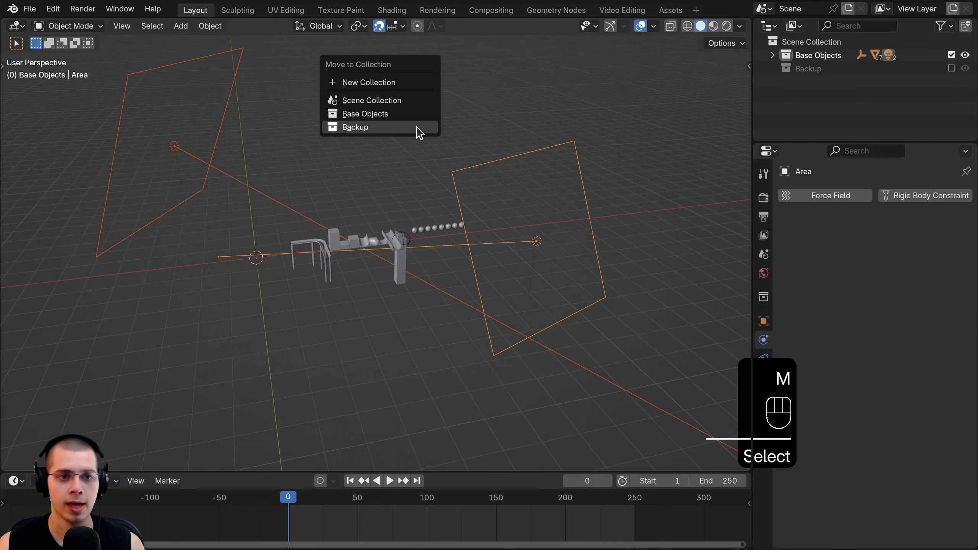
{"action": "left_click", "coordinate": [378, 83]}
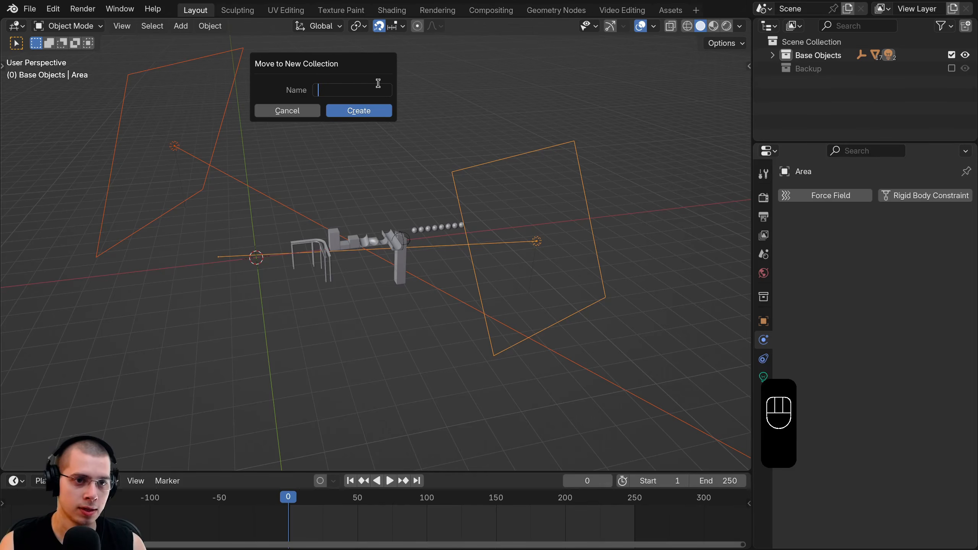
{"action": "type", "text": "M"}
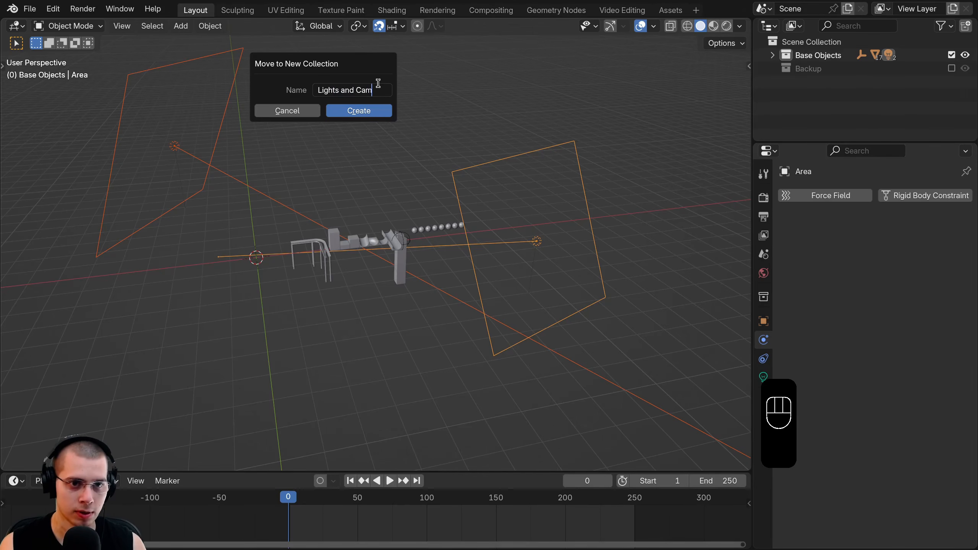
{"action": "left_click", "coordinate": [383, 111]}
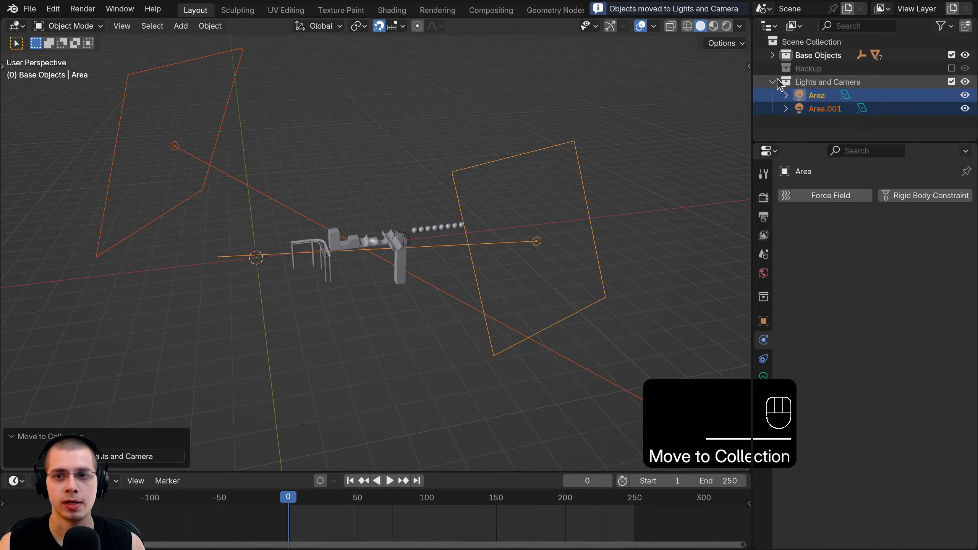
Step: Clear the object selection and save the marble run file
{"action": "middle_click_drag", "start_coordinate": [644, 150], "coordinate": [519, 210]}
{"action": "key", "text": "a"}
{"action": "key", "text": "a"}
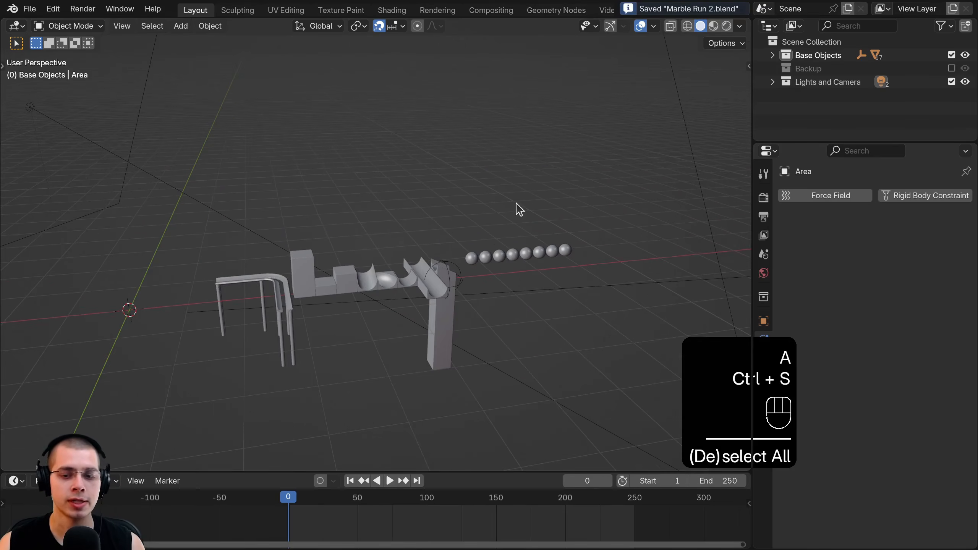
Step: Widen the 3D viewport area and bring the marble run track and block pieces into close view
{"action": "left_click_drag", "start_coordinate": [749, 199], "coordinate": [792, 200]}
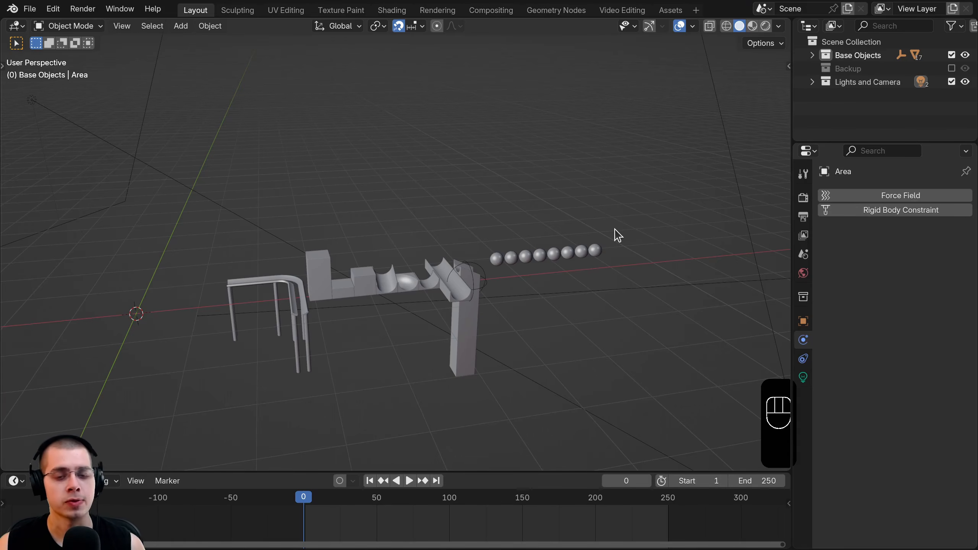
{"action": "middle_click_drag", "start_coordinate": [379, 228], "coordinate": [320, 172]}
{"action": "middle_click_drag", "start_coordinate": [608, 287], "coordinate": [456, 235]}
{"action": "scroll", "coordinate": [474, 304], "scroll_direction": "up", "scroll_amount": 5}
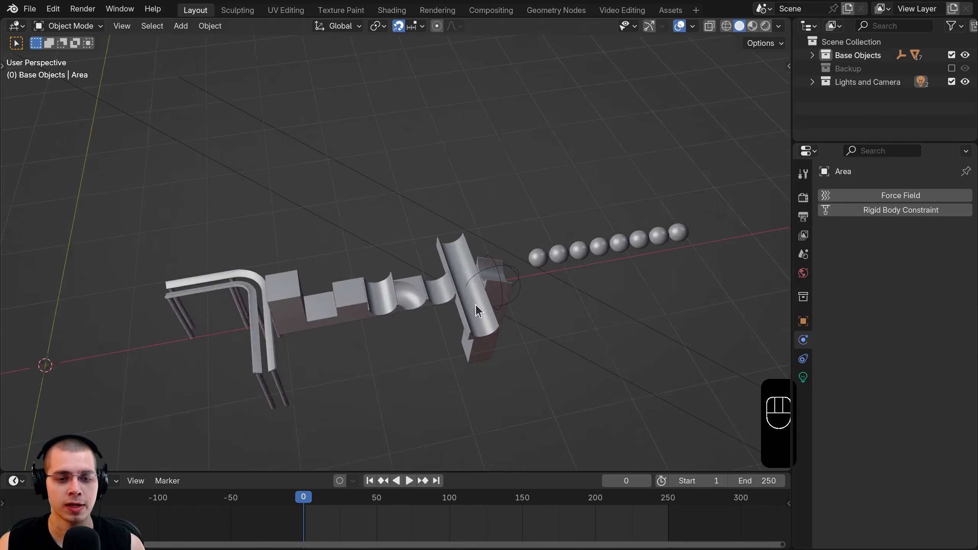
{"action": "middle_click_drag", "start_coordinate": [483, 298], "coordinate": [485, 339]}
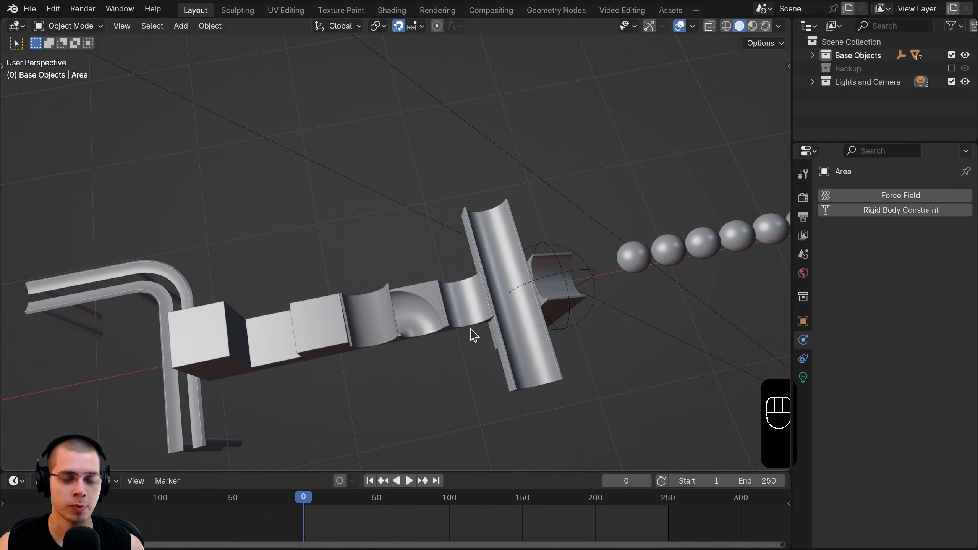